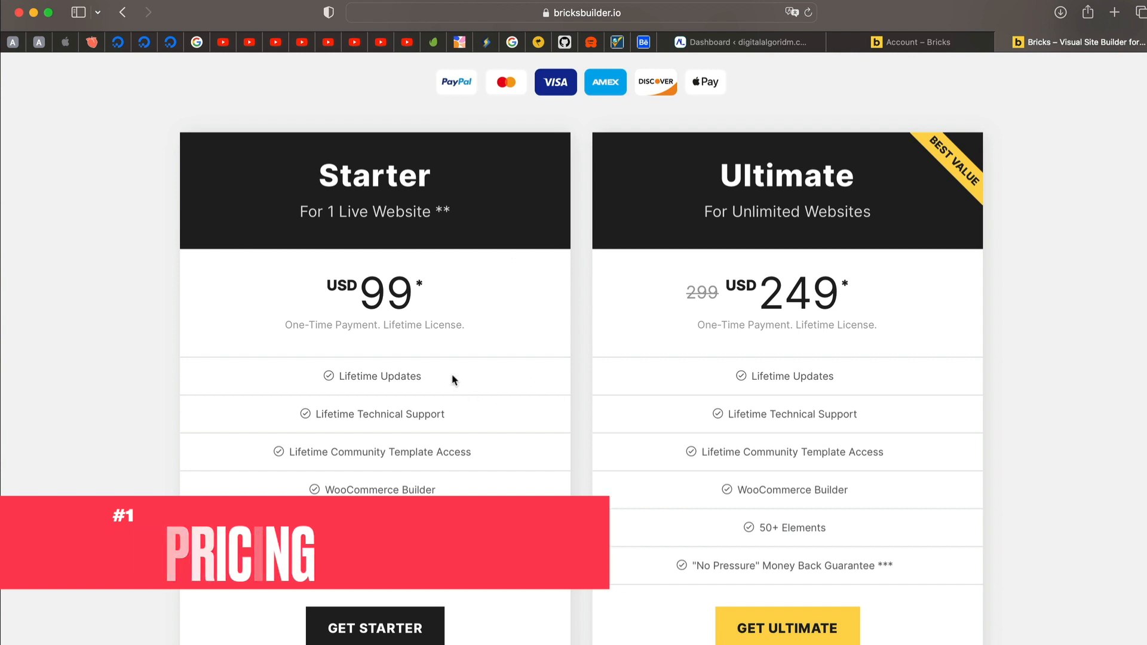
# - Compare the Starter and Ultimate plan prices, and view the Bricks theme download options in the account
pyautogui.doubleClick(391, 292)
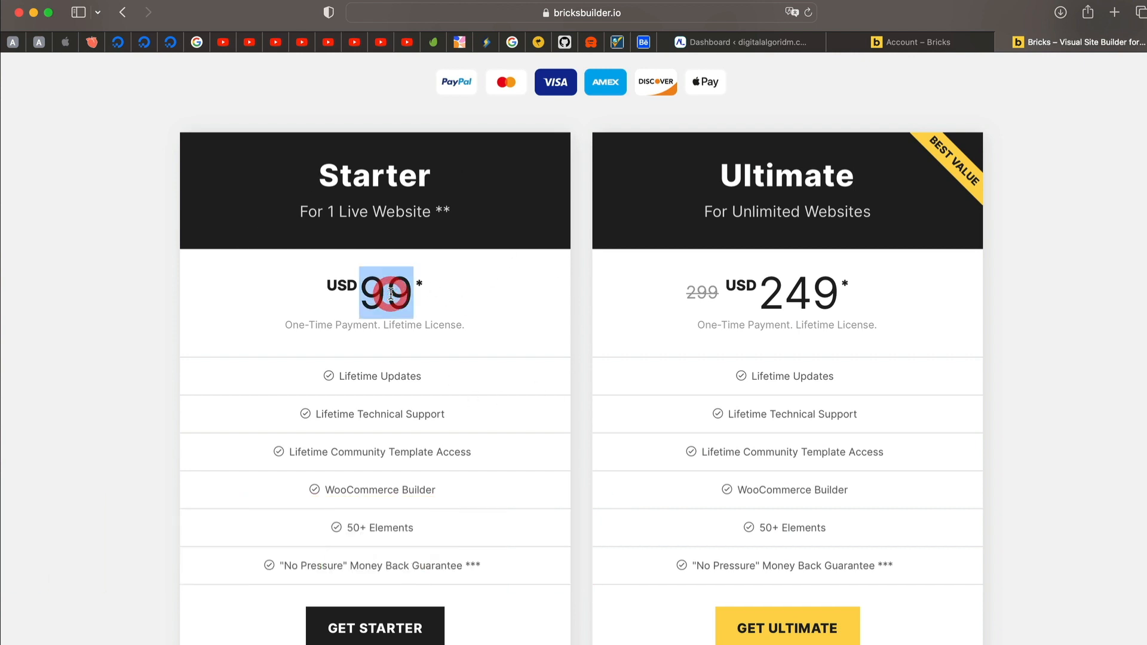
pyautogui.doubleClick(791, 294)
pyautogui.click(791, 295)
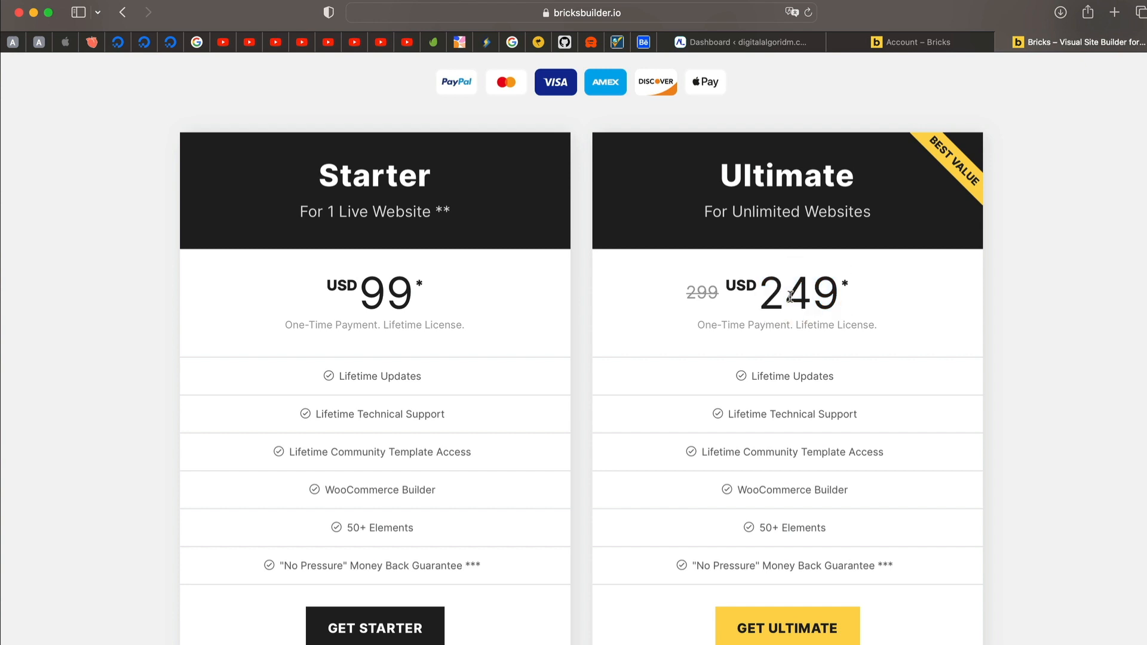
pyautogui.doubleClick(792, 287)
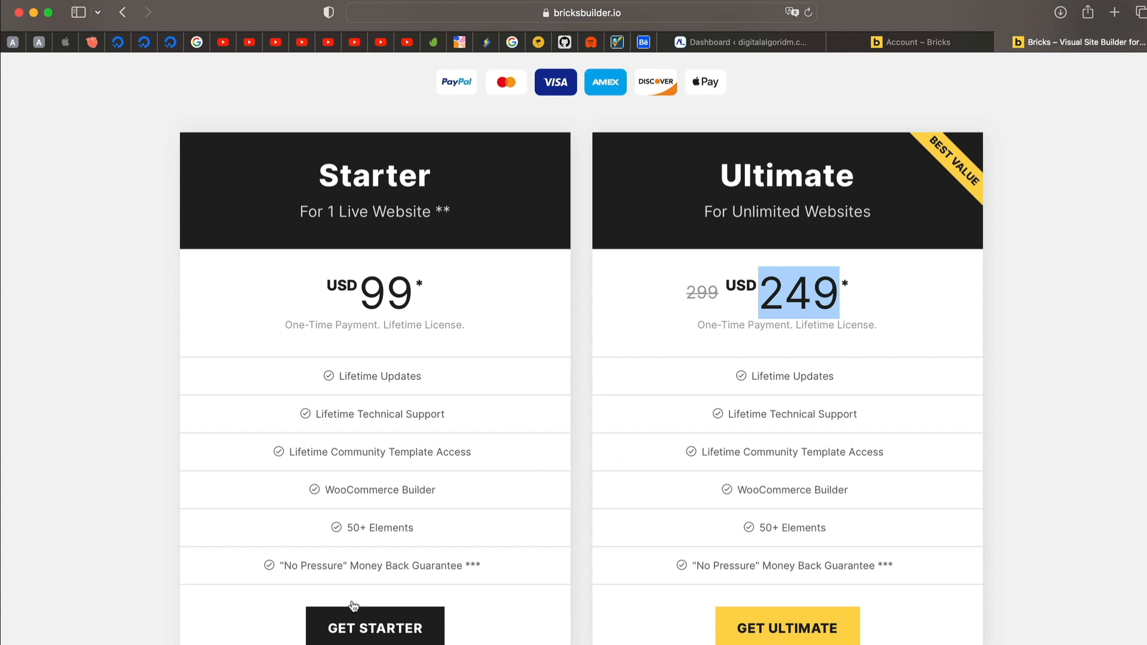
pyautogui.click(909, 41)
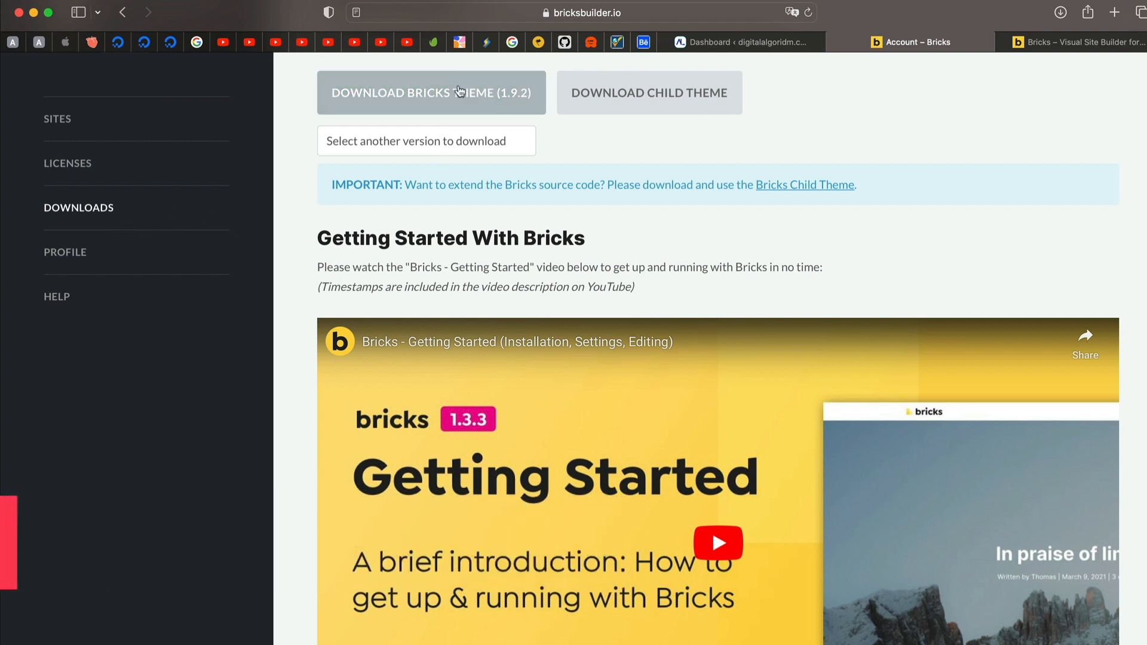
# - Select bricks.1.9.2.zip from the Downloads folder for upload as a new theme on the WordPress site
pyautogui.click(777, 42)
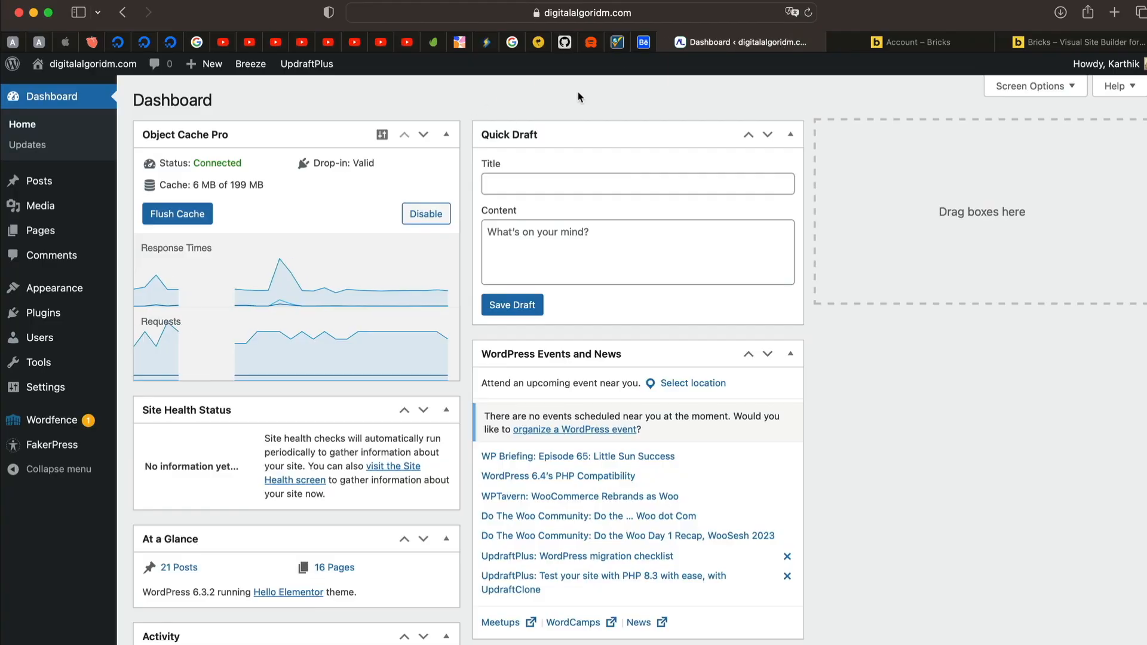
pyautogui.moveTo(66, 290)
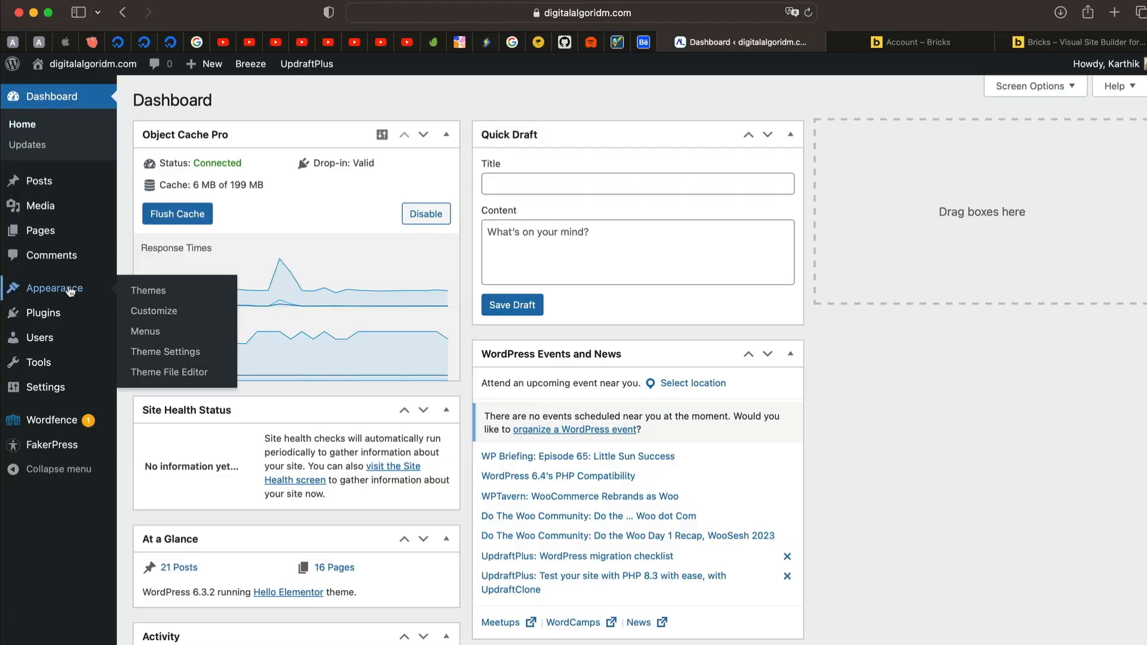
pyautogui.click(141, 291)
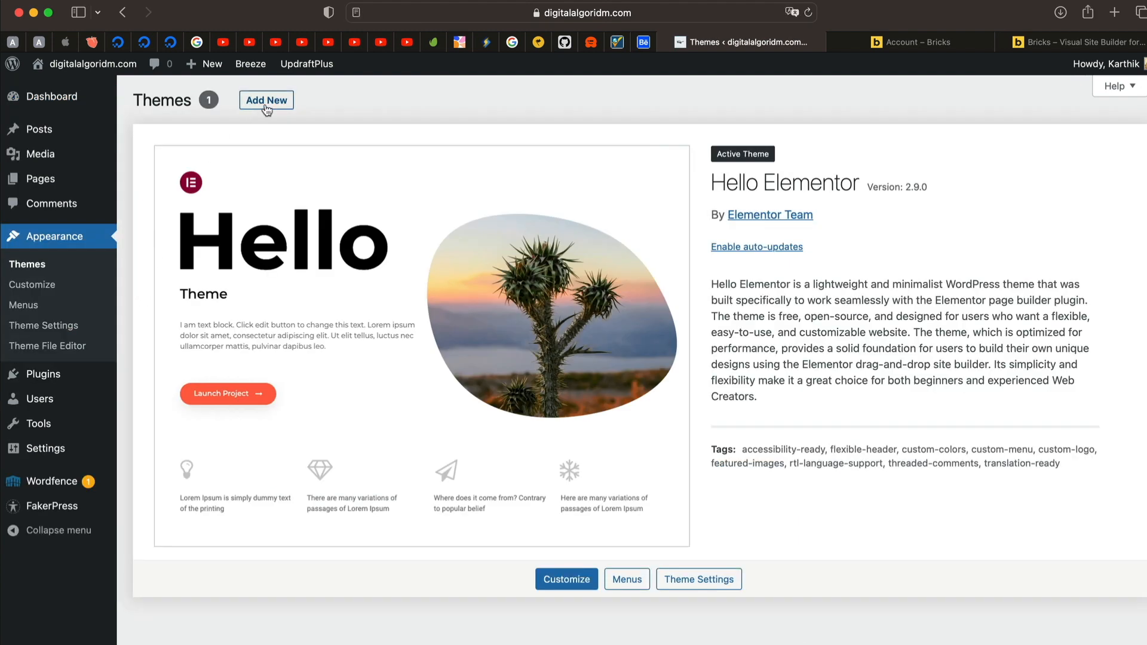
pyautogui.click(266, 106)
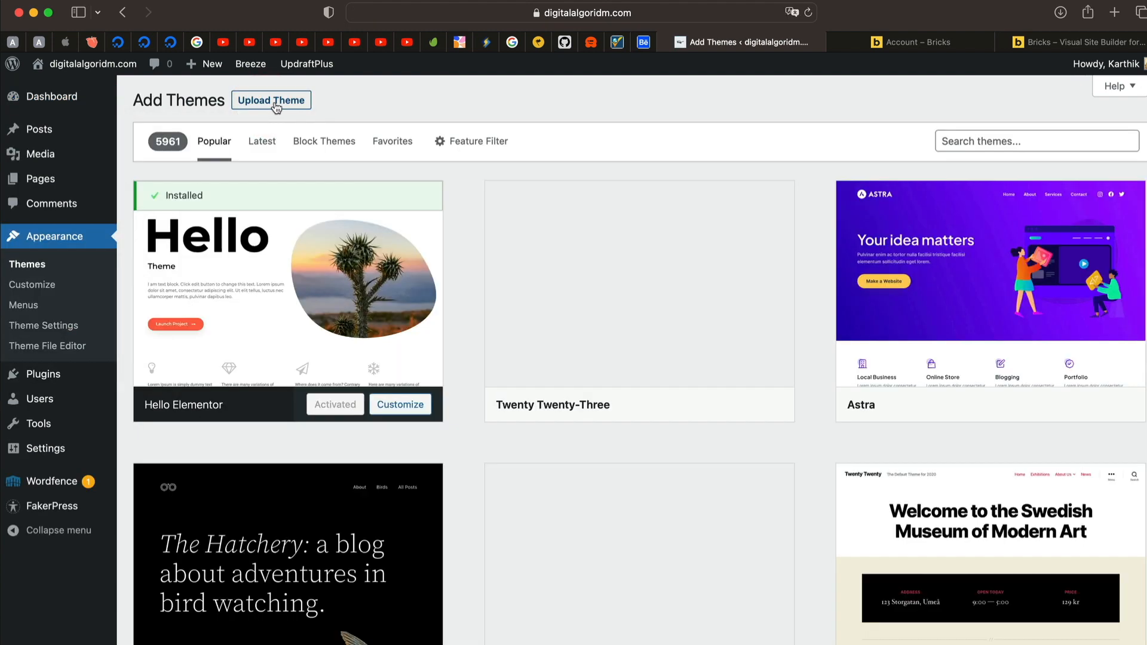
pyautogui.click(270, 102)
pyautogui.click(511, 231)
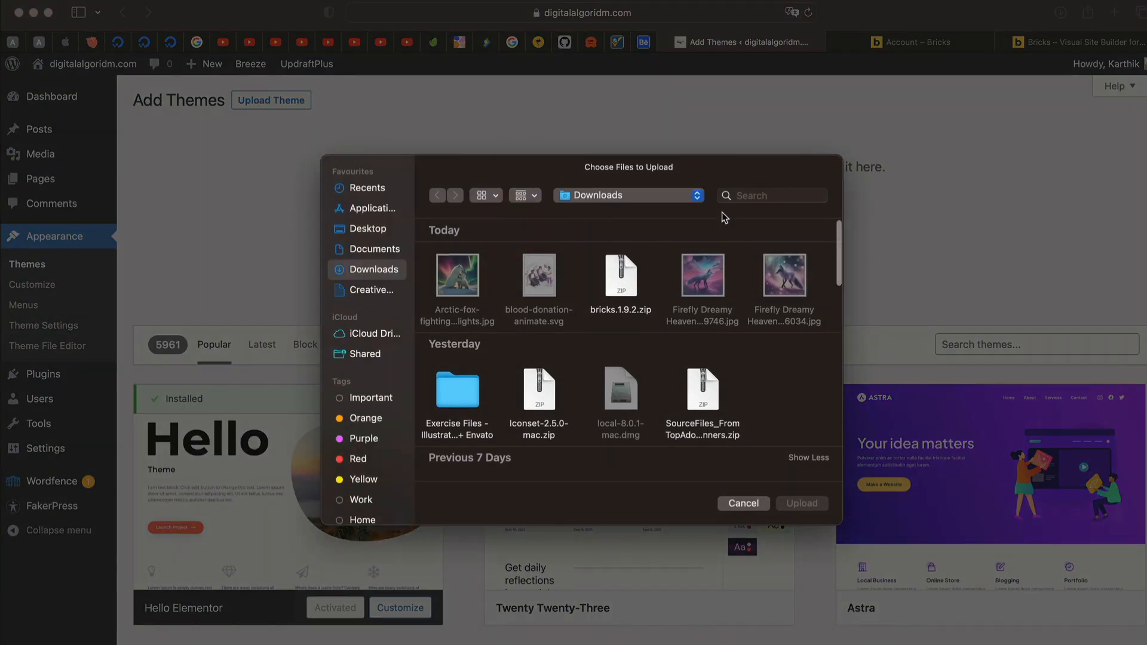
pyautogui.click(619, 281)
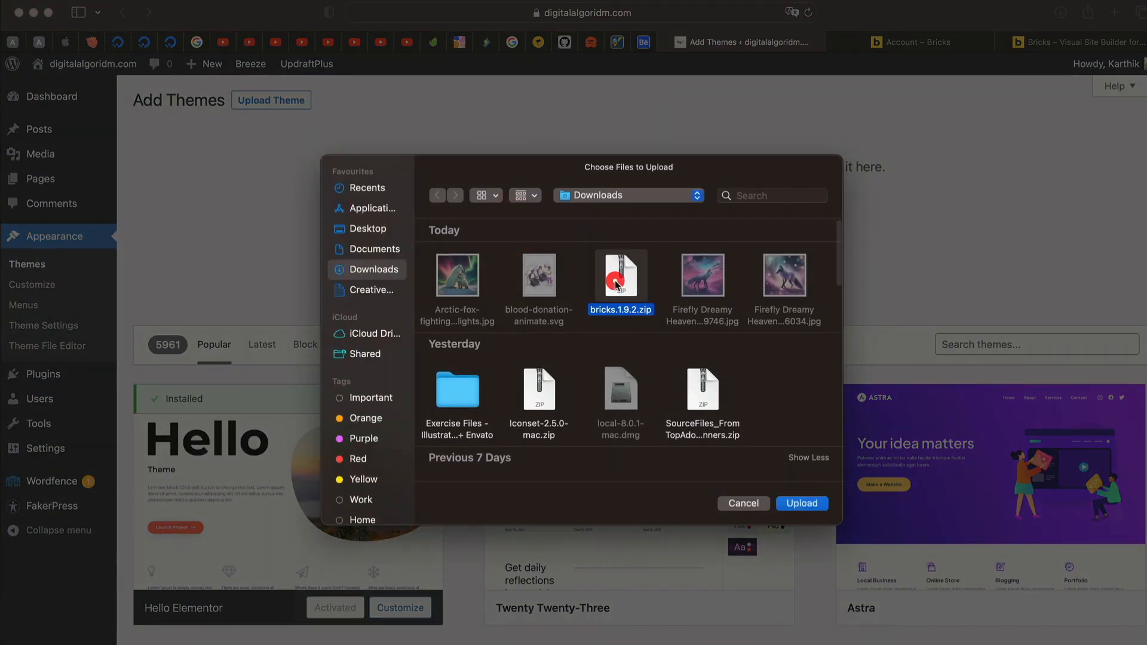
pyautogui.click(802, 503)
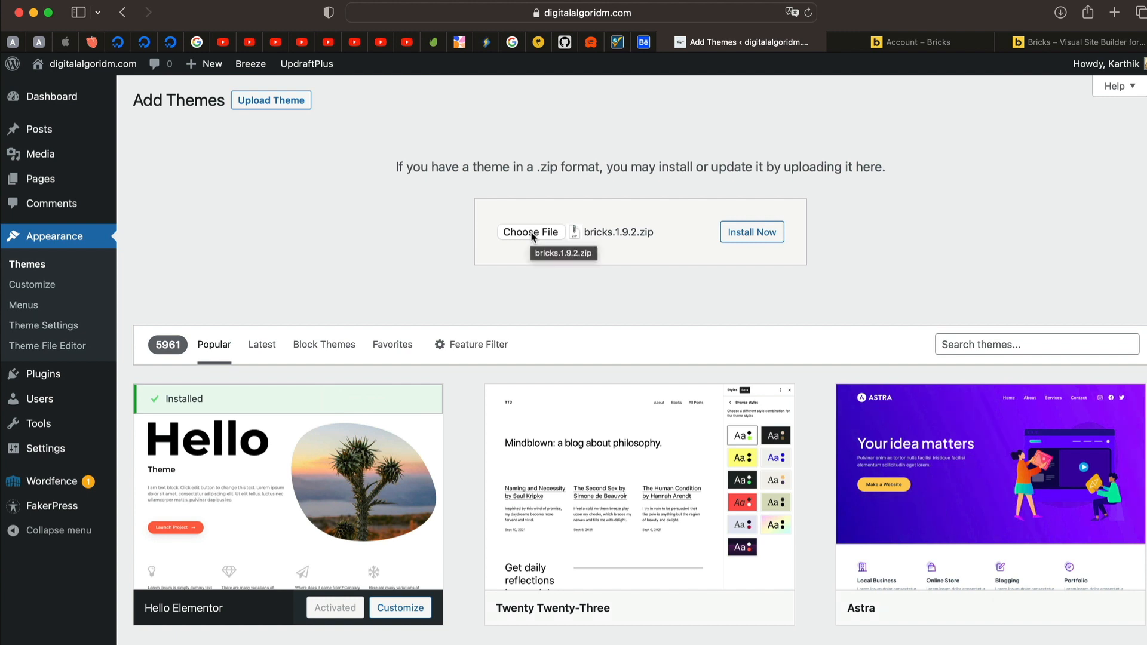
# - Install the uploaded bricks.1.9.2.zip theme and activate it on the site
pyautogui.moveTo(55, 377)
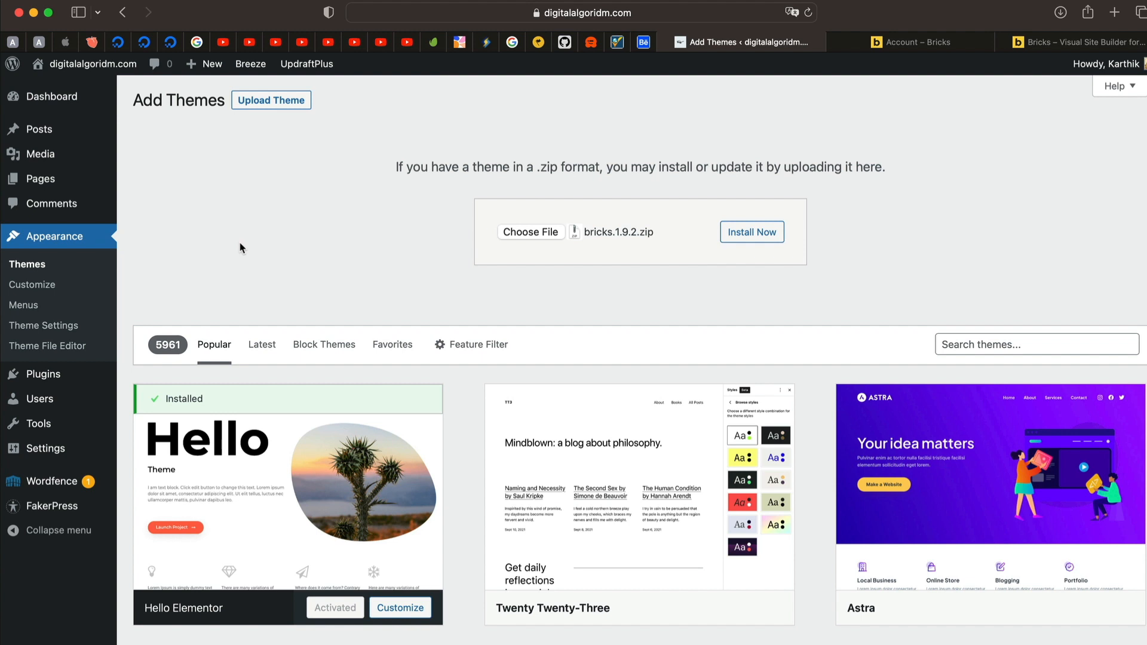
pyautogui.click(744, 227)
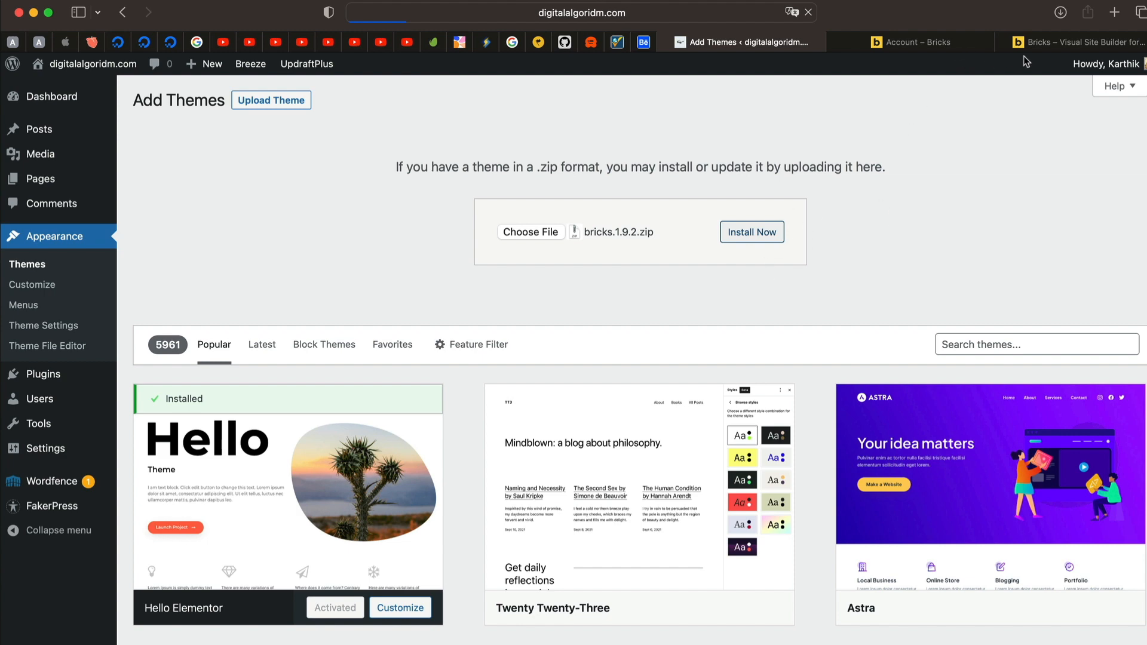
pyautogui.click(930, 41)
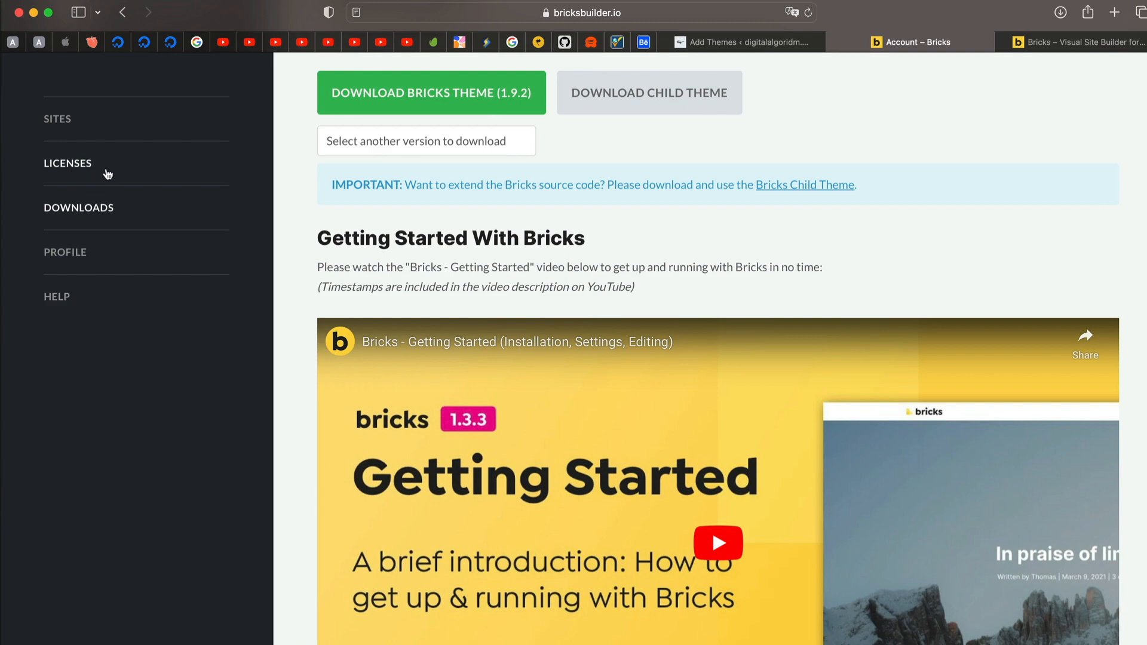
pyautogui.click(773, 42)
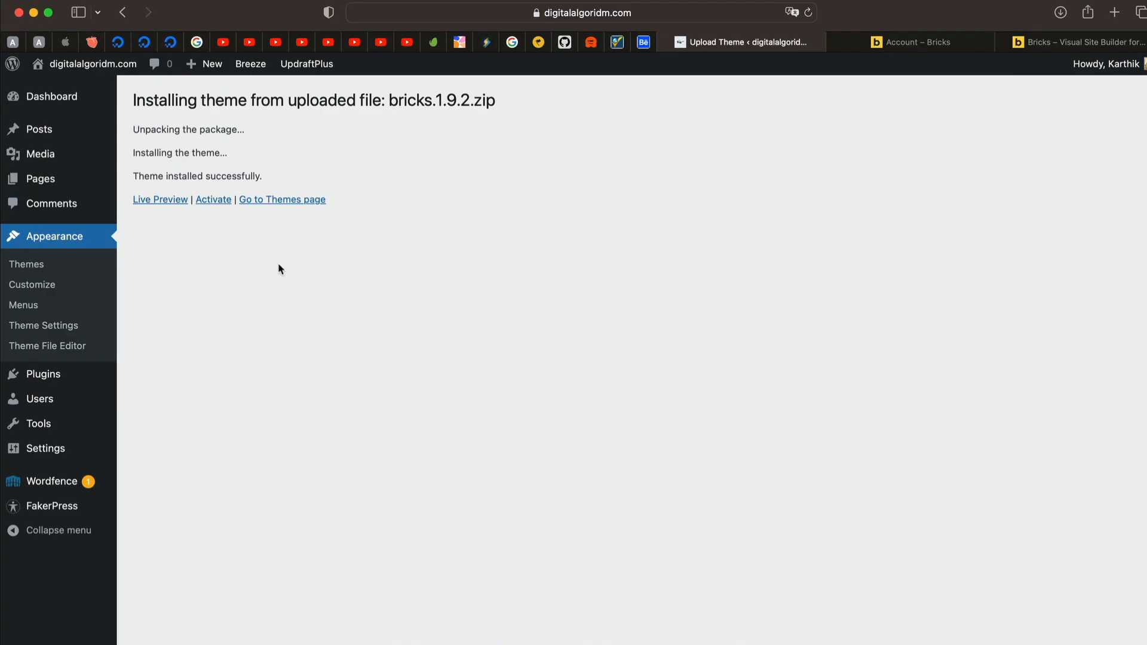
pyautogui.click(224, 201)
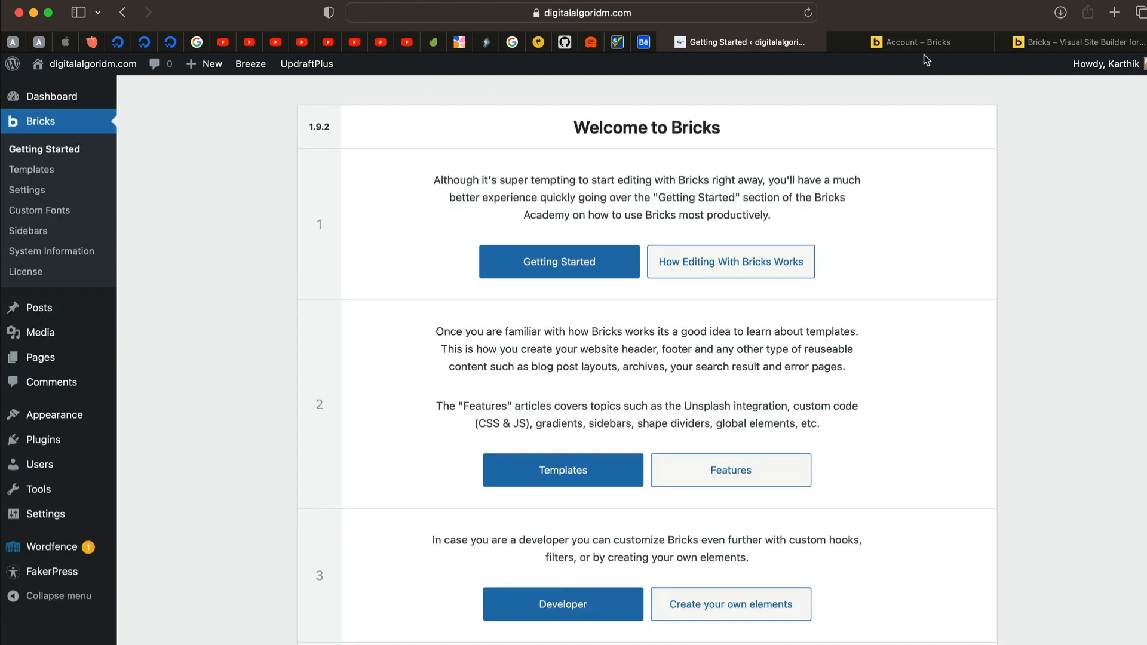
# - Close the Bricks account and pricing pages, leaving the WordPress Getting Started page open
pyautogui.click(923, 41)
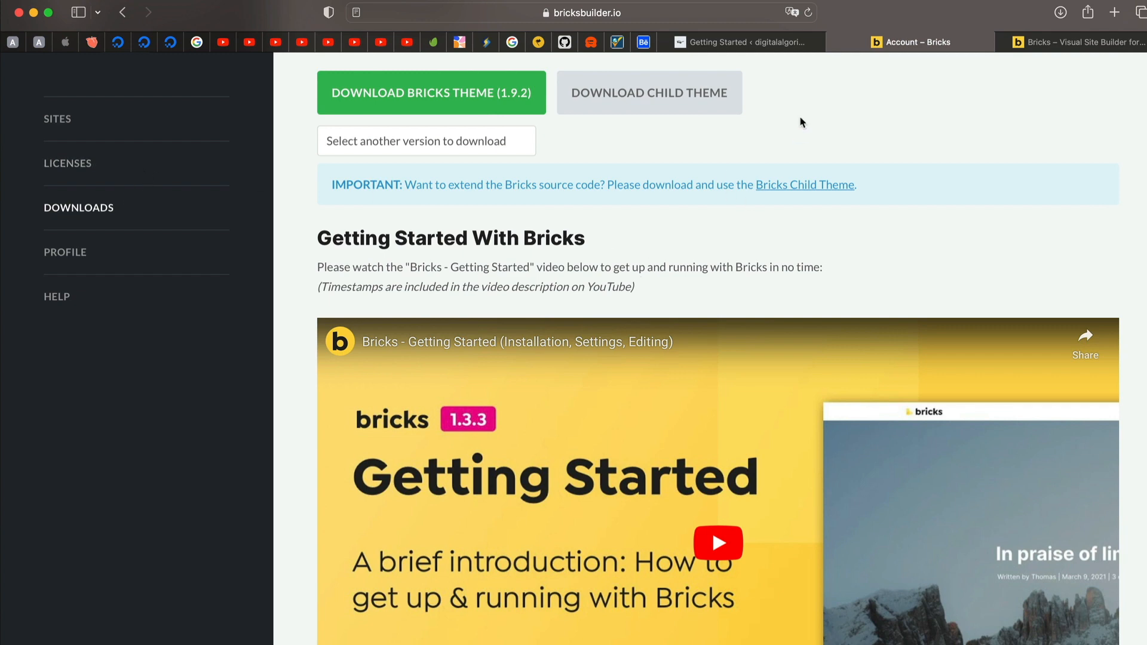
pyautogui.click(835, 42)
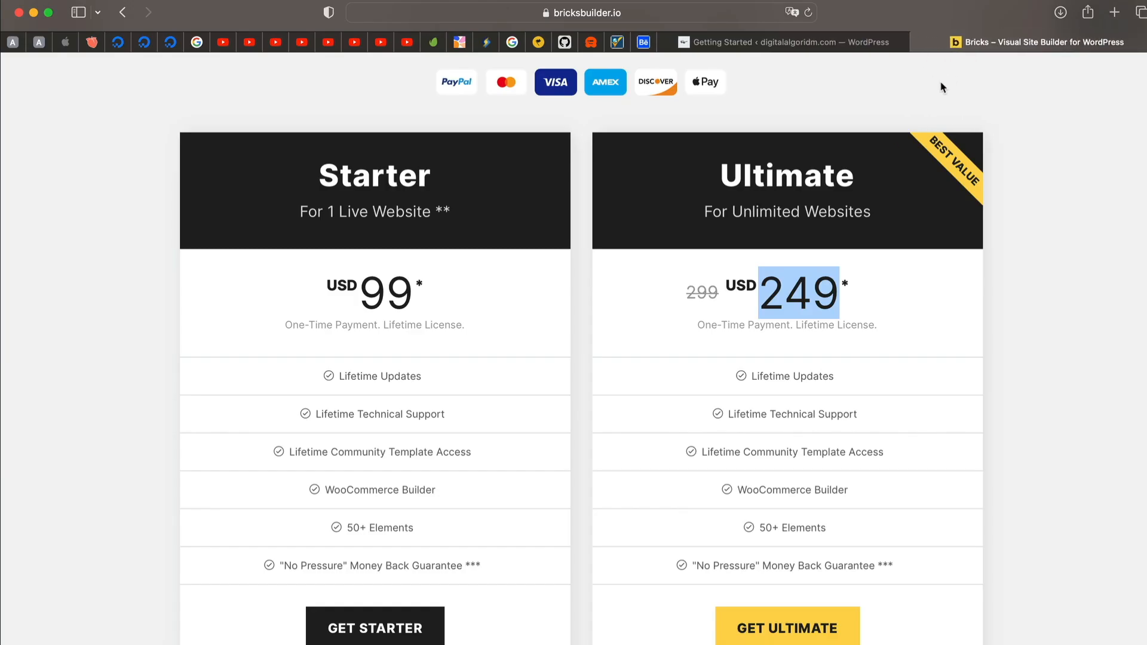
pyautogui.click(259, 292)
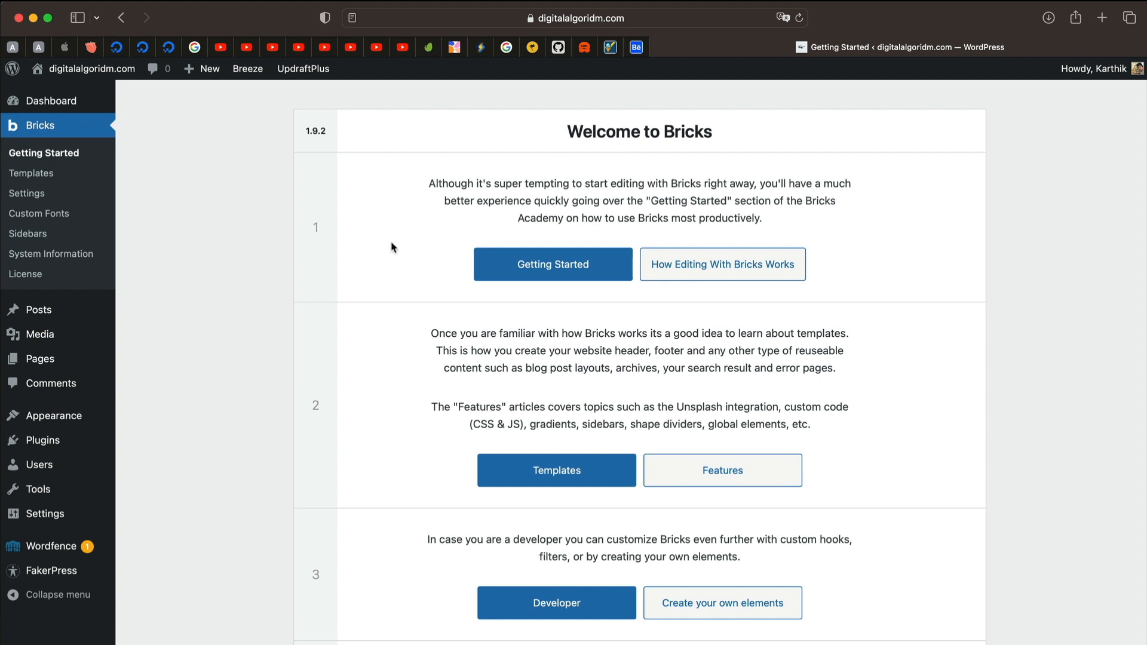
# - Open the live site separately from the WordPress admin and examine its home page from header to footer
pyautogui.tripleClick(567, 196)
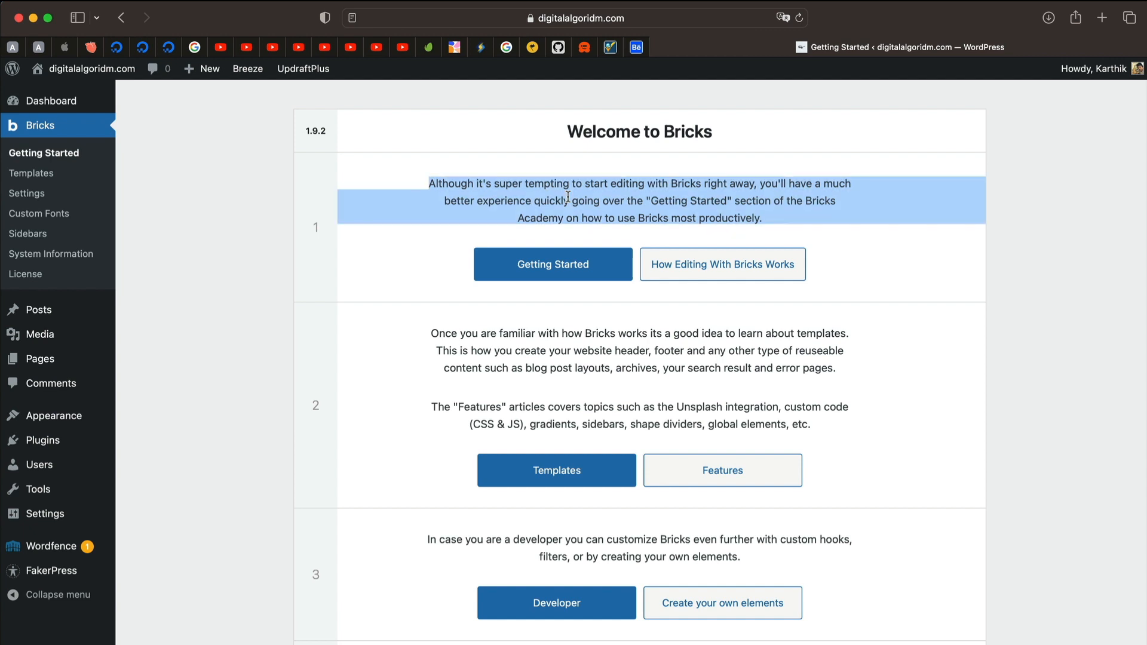
pyautogui.moveTo(90, 70)
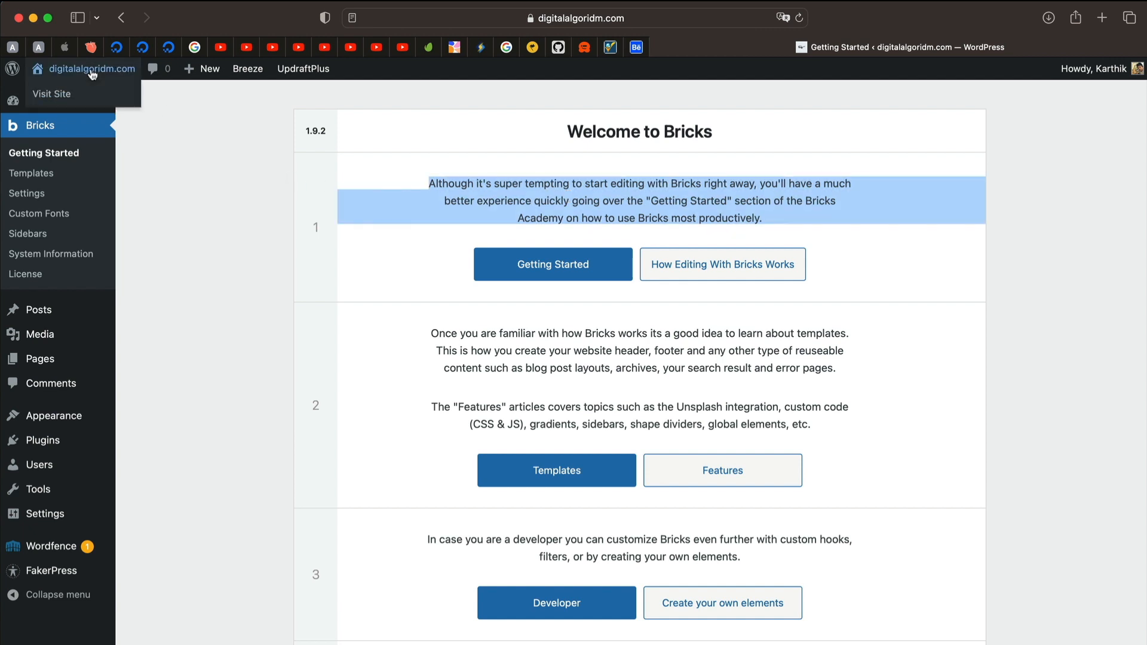
pyautogui.keyDown('super'); pyautogui.click(71, 98); pyautogui.keyUp('super')
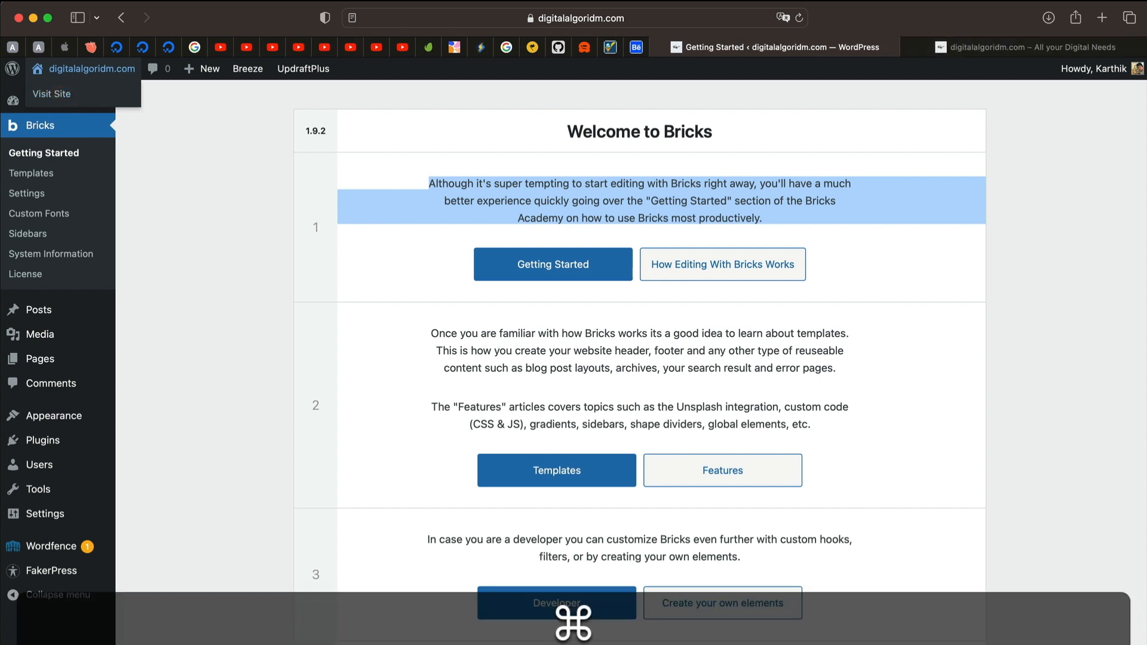
pyautogui.click(1037, 50)
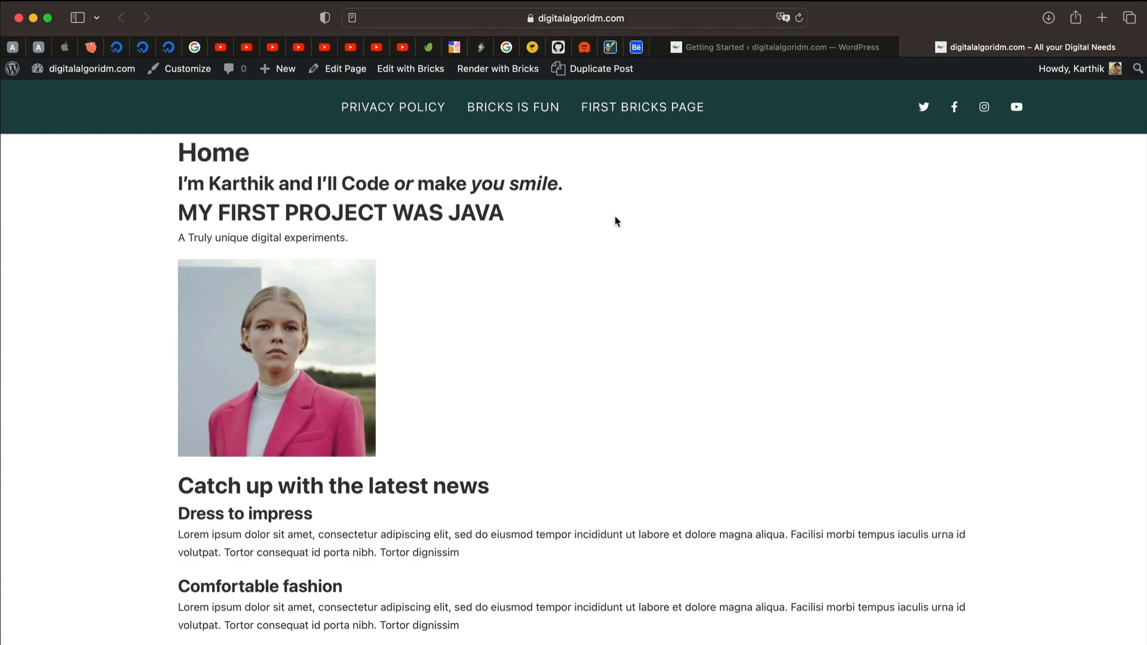
pyautogui.scroll(-20, 676, 223)
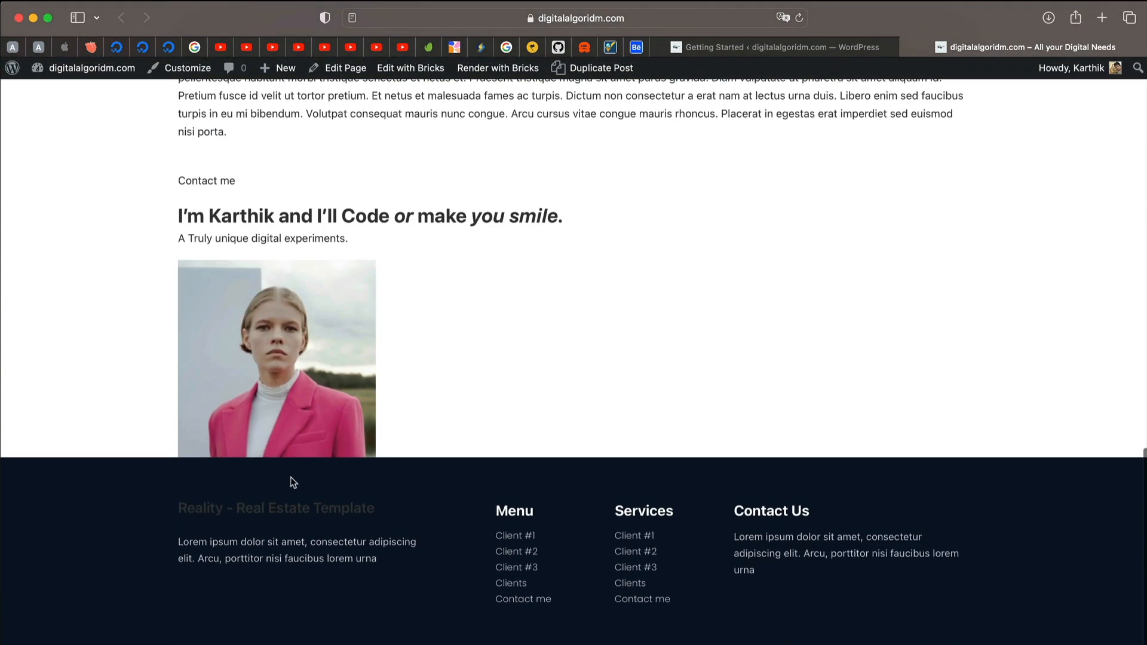
pyautogui.scroll(20, 679, 272)
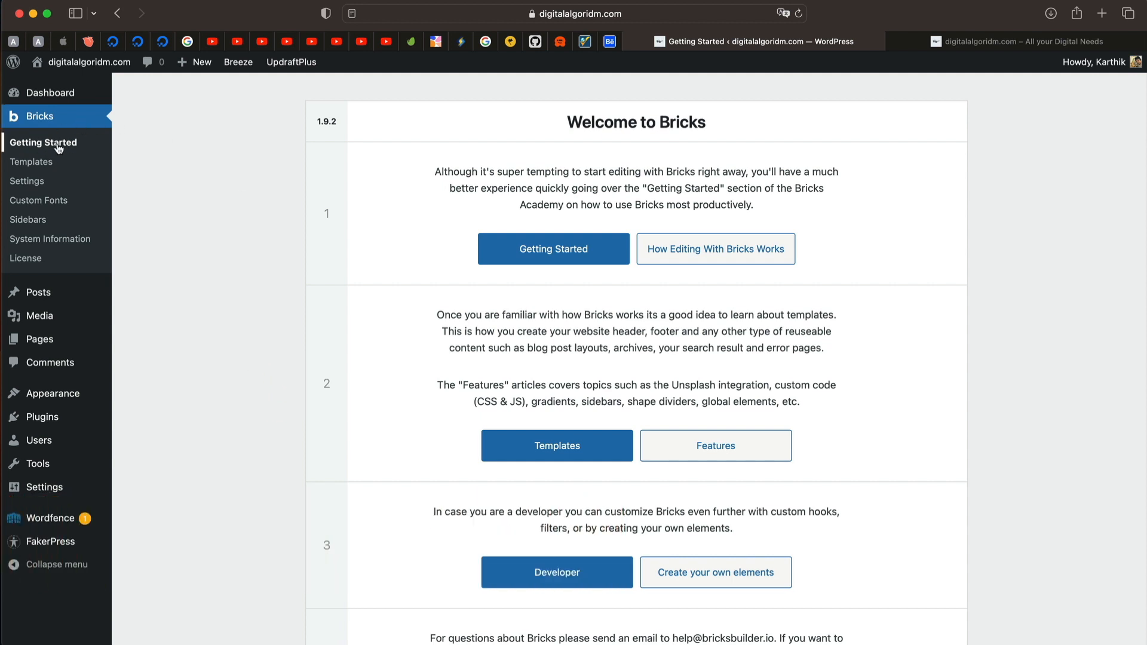
# - Start a new Bricks template titled "Template 1" and review the available template types without choosing one
pyautogui.click(29, 166)
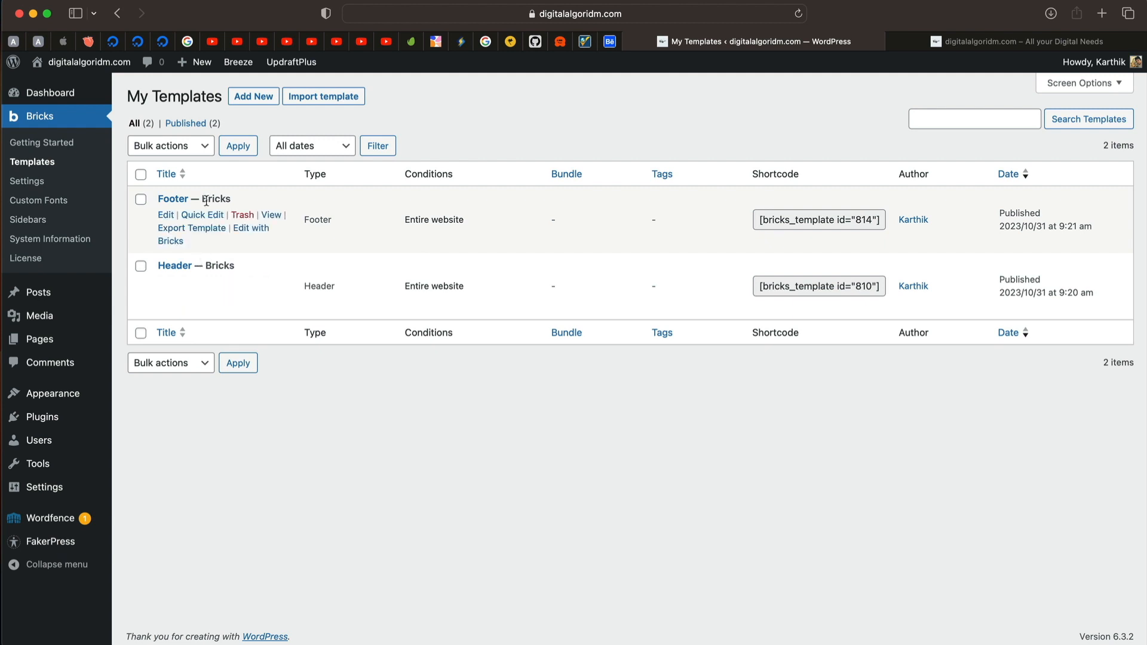
pyautogui.click(251, 102)
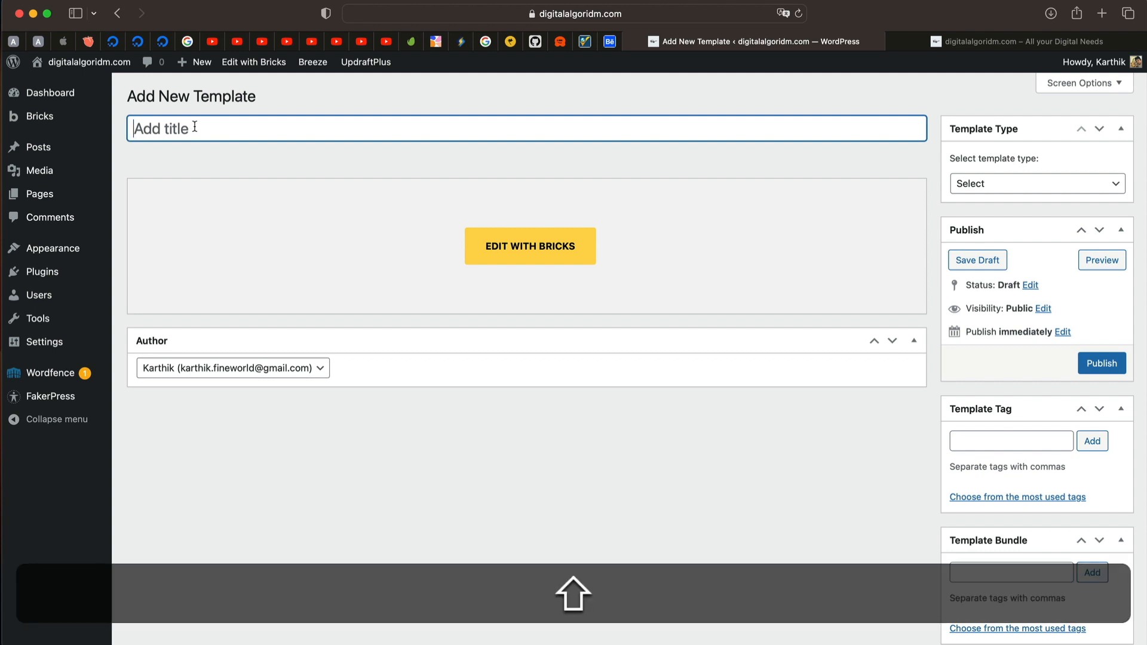
pyautogui.write('Template 1')
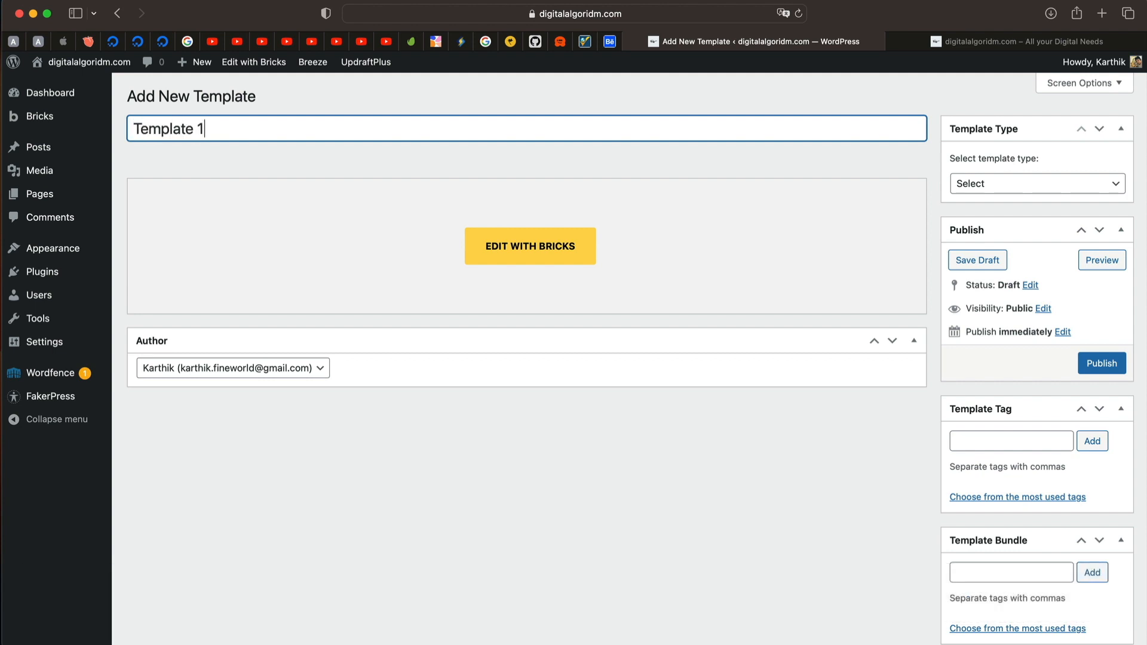
pyautogui.click(1037, 186)
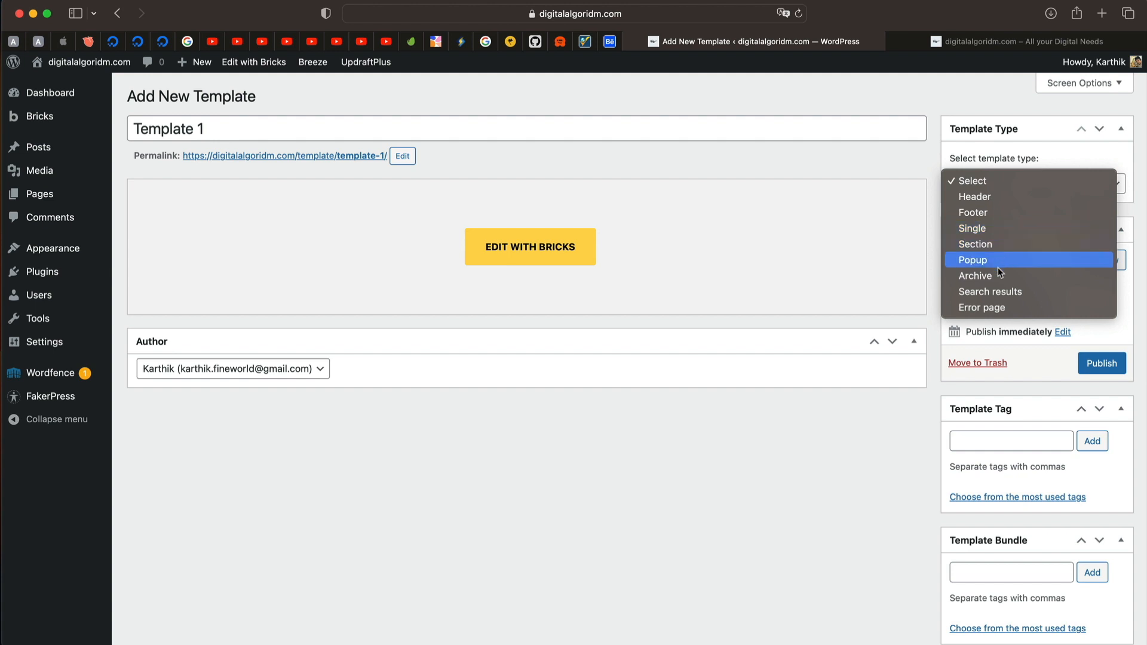
pyautogui.click(825, 158)
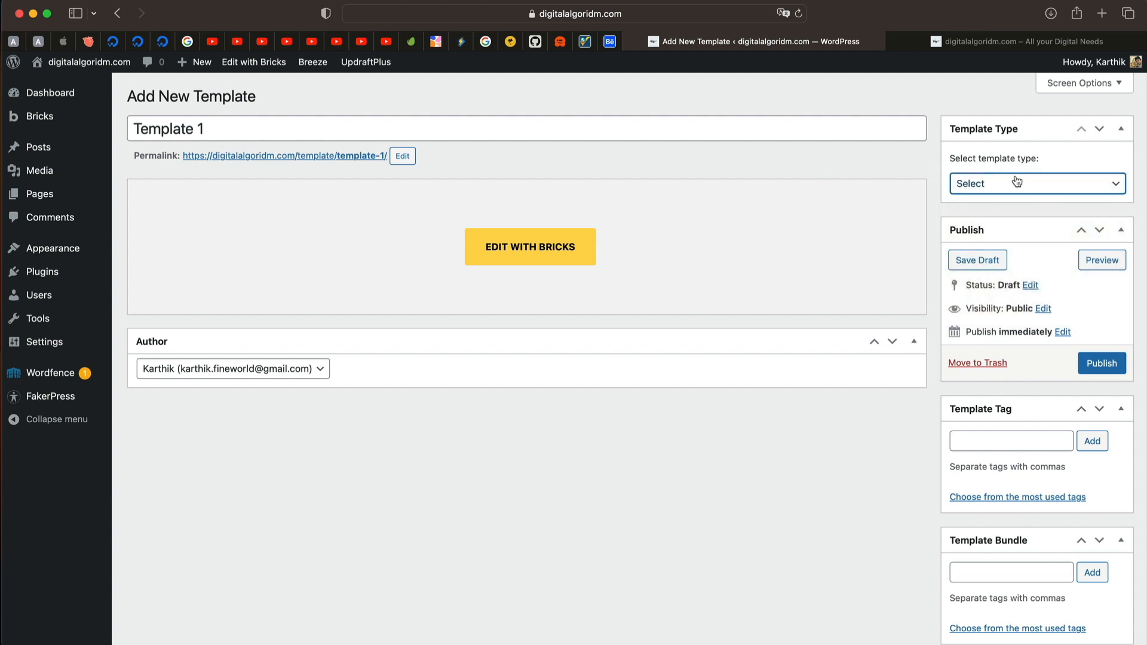
# - Leave the new template editor and open the Bricks settings
pyautogui.click(37, 121)
pyautogui.click(604, 237)
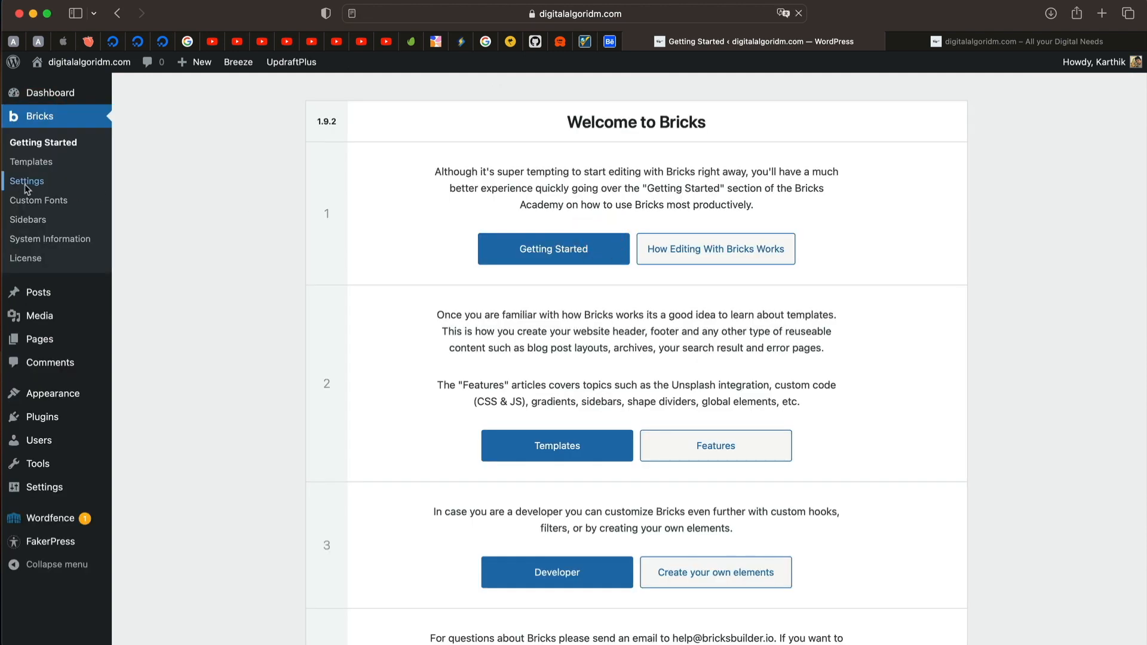
pyautogui.click(26, 186)
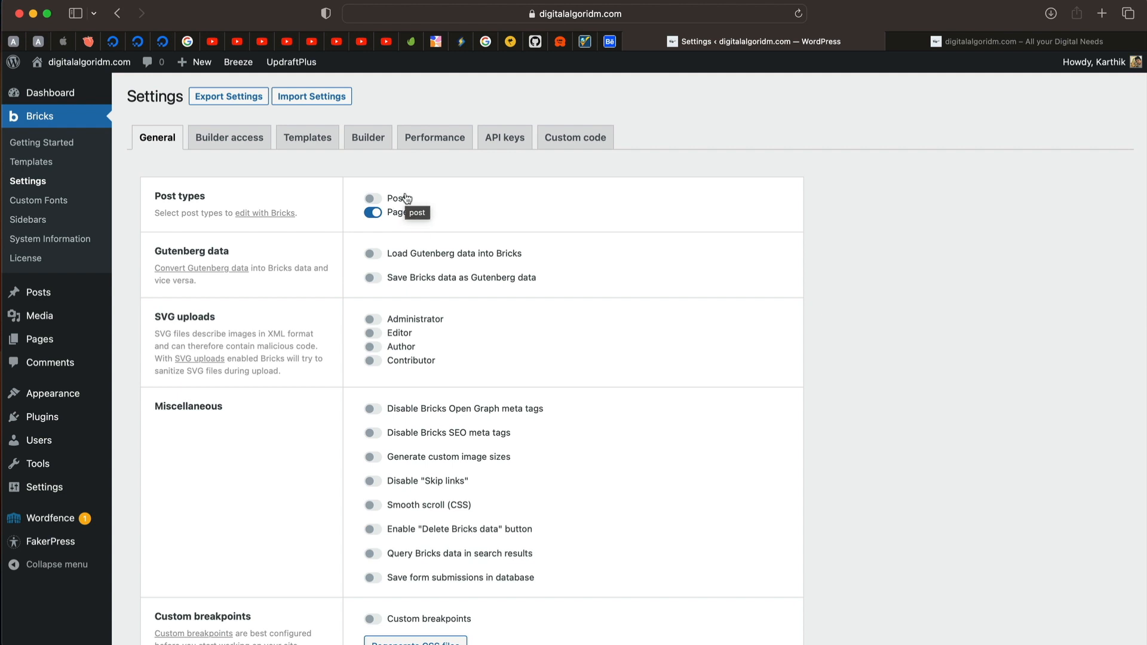
# - Try enabling Bricks editing for the Posts post type, and switch it back off
pyautogui.click(373, 199)
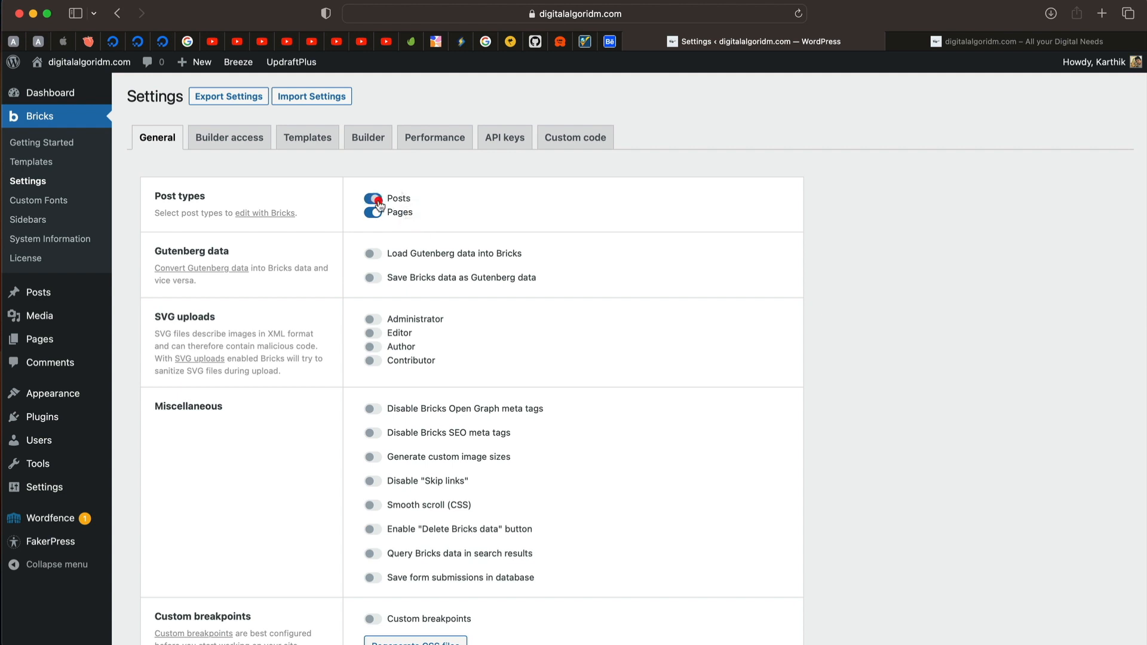
pyautogui.click(373, 199)
# - Enable loading Gutenberg data into Bricks and saving Bricks data as Gutenberg data
pyautogui.scroll(-2, 330, 285)
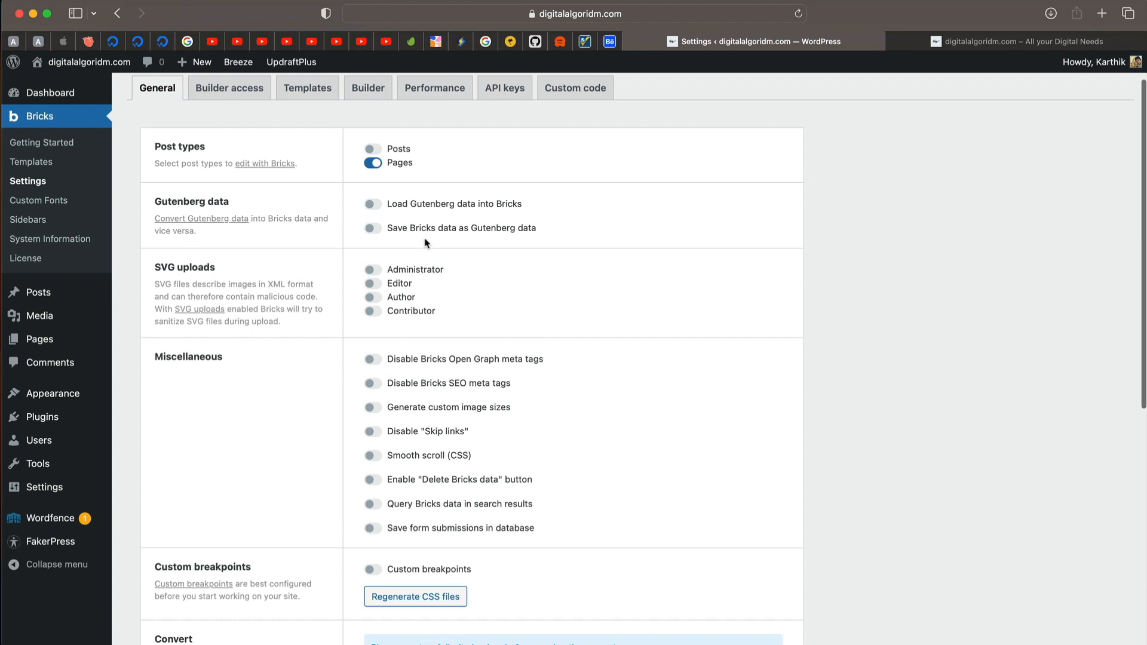
pyautogui.click(372, 204)
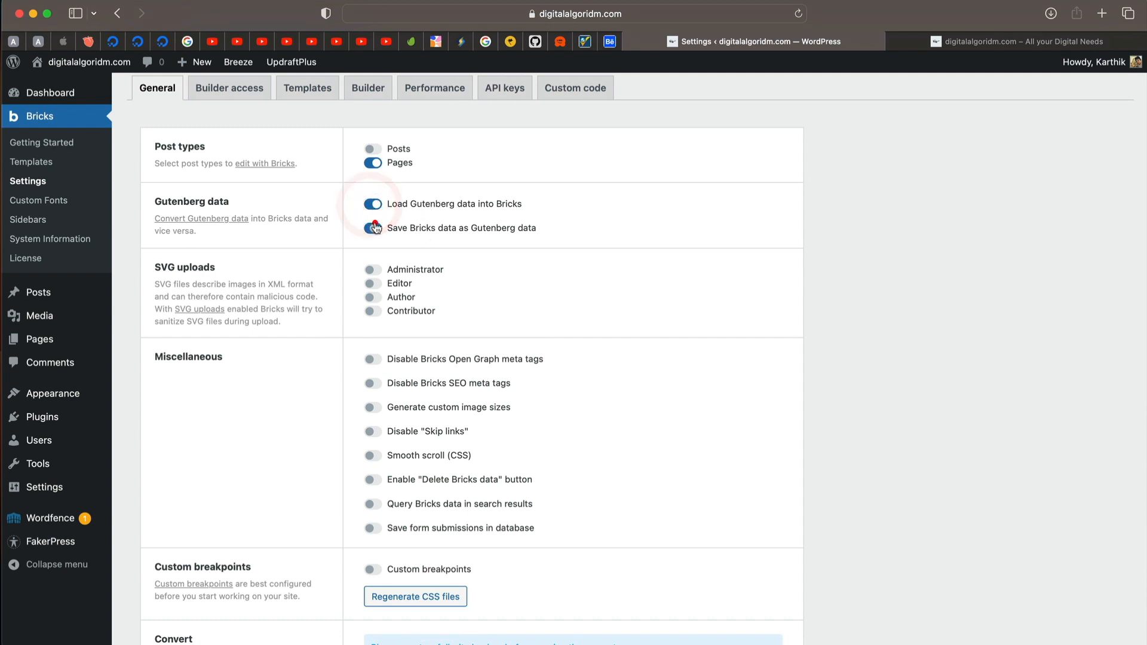
pyautogui.click(373, 228)
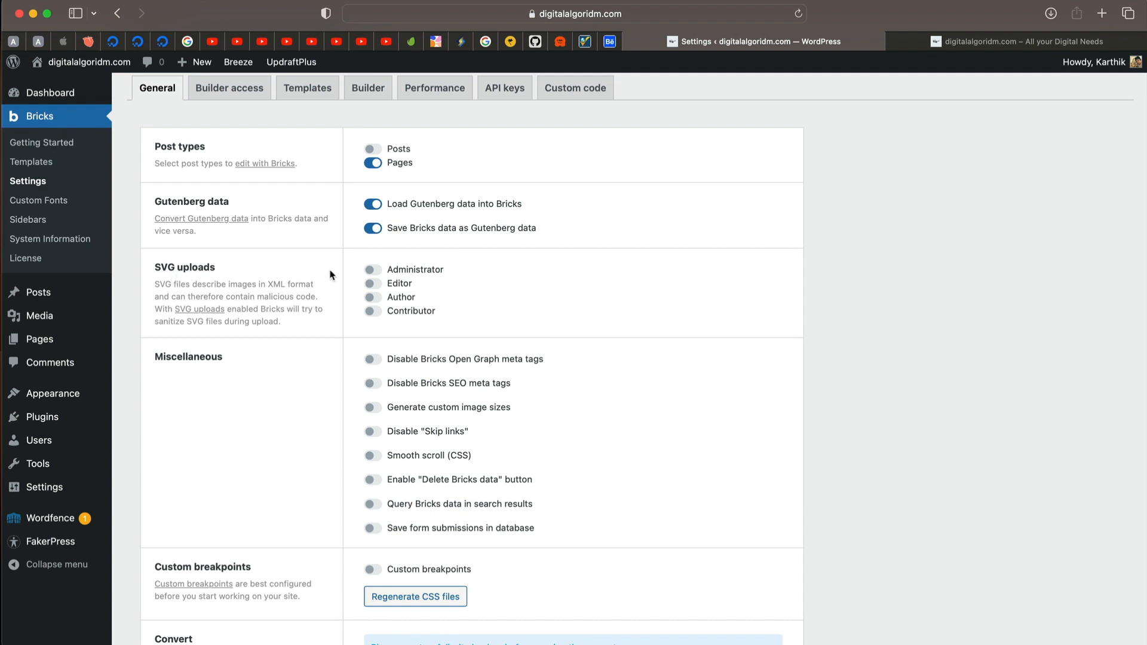
# - Allow SVG uploads for the Administrator role
pyautogui.tripleClick(245, 295)
pyautogui.click(246, 295)
pyautogui.click(377, 270)
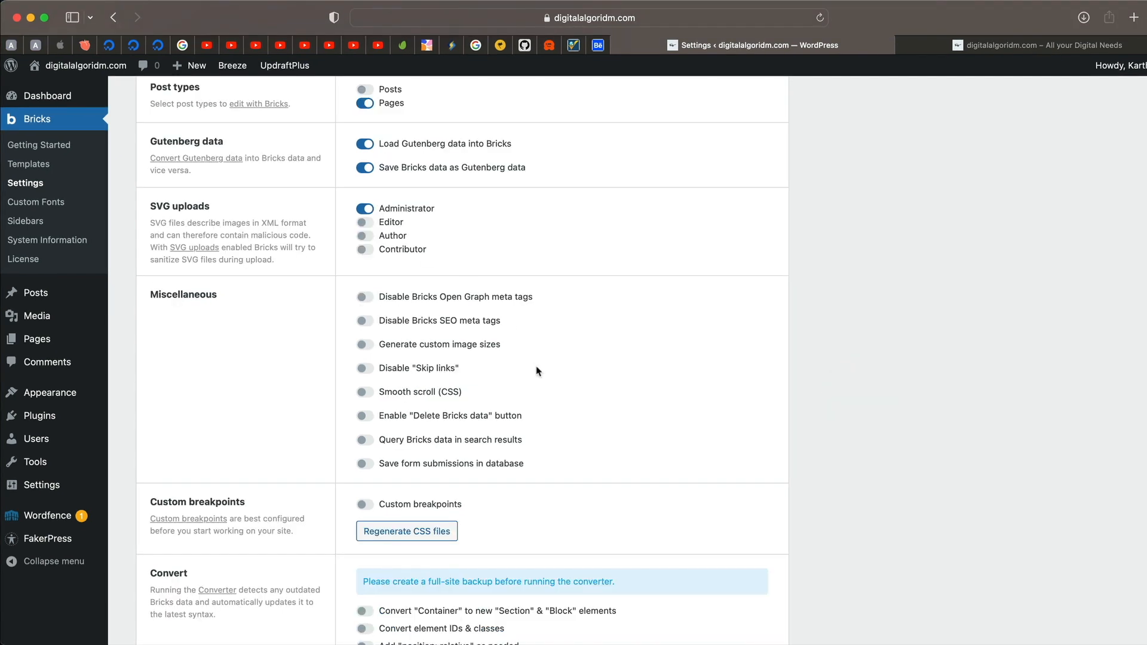
# - Enable saving form submissions in the database and save the general Bricks settings
pyautogui.scroll(-2, 536, 371)
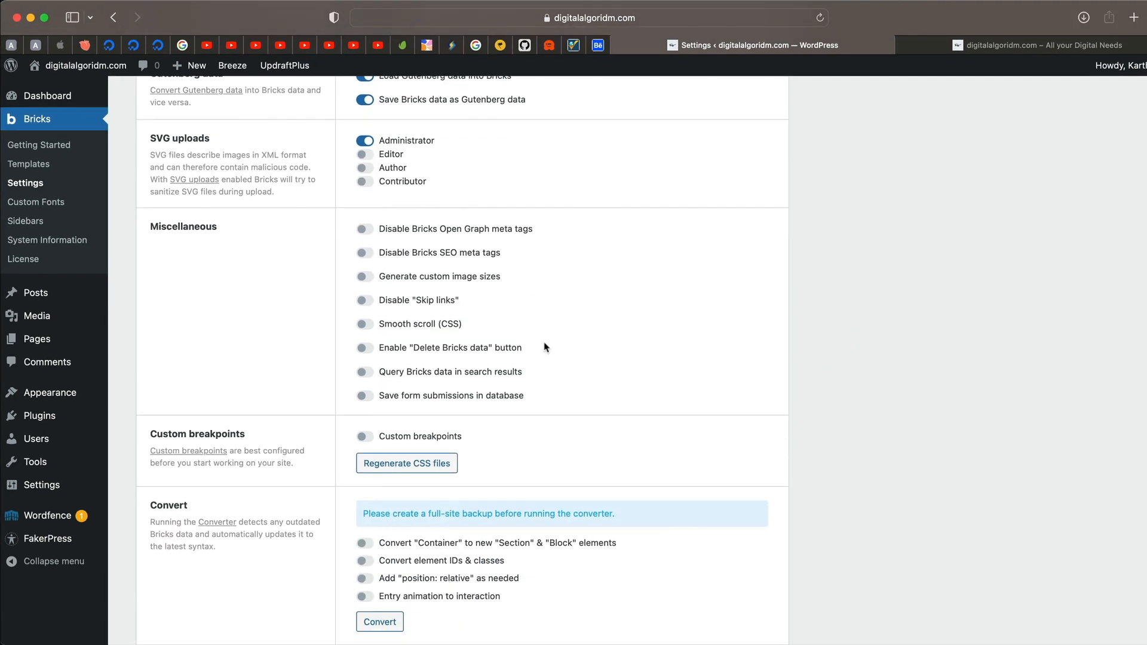
pyautogui.click(369, 399)
pyautogui.scroll(-5, 325, 434)
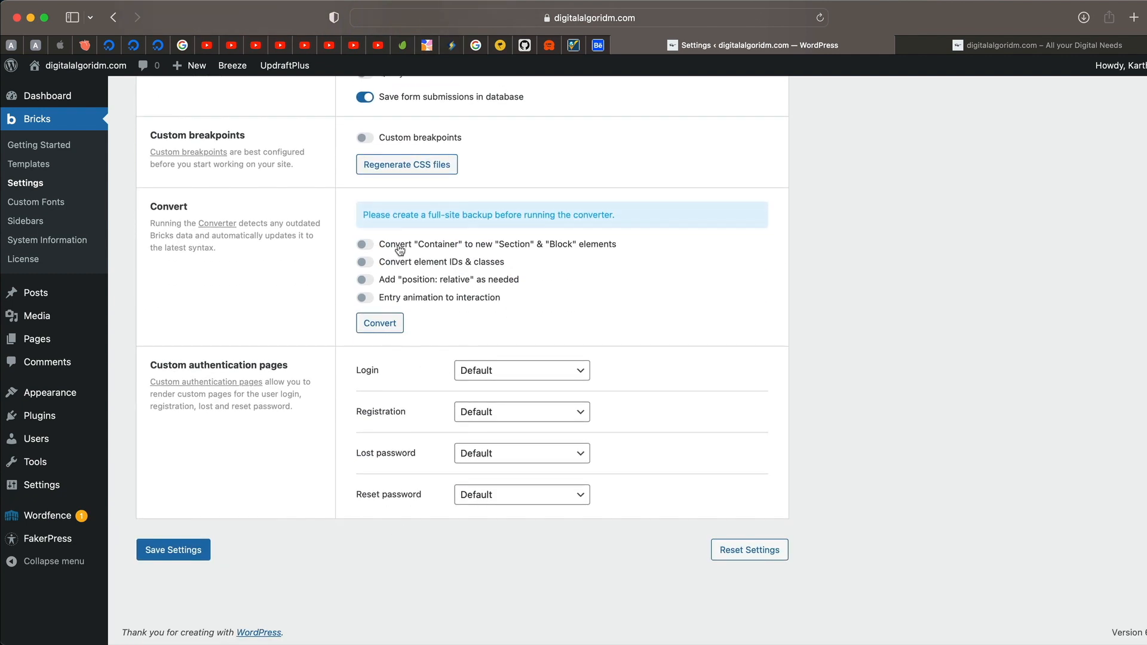
pyautogui.click(182, 548)
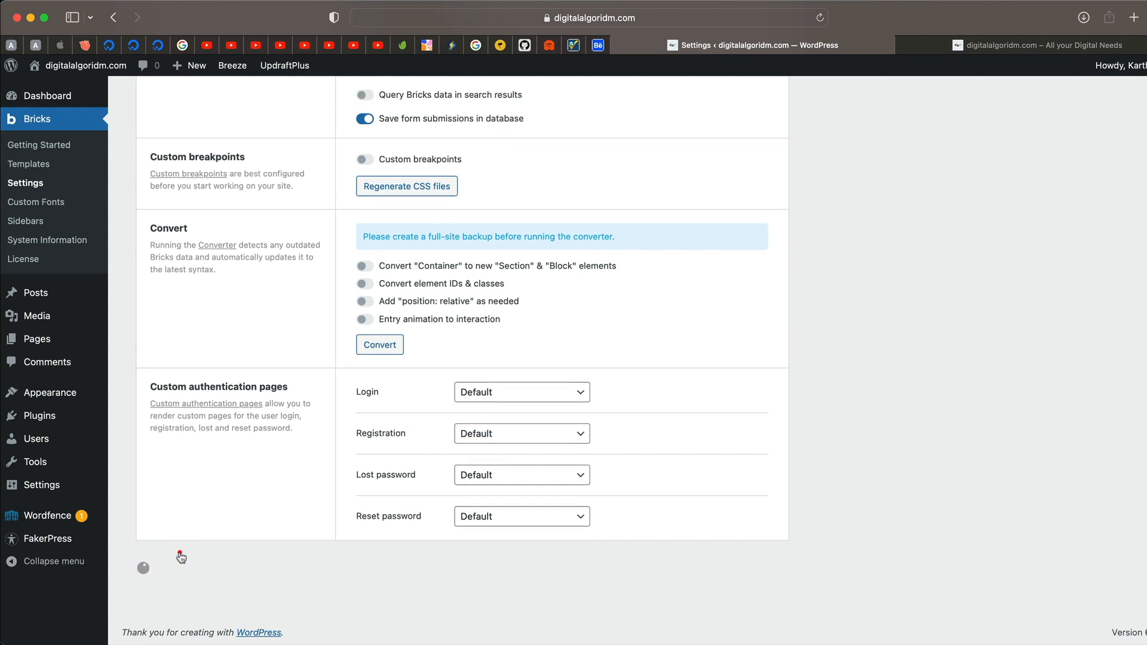
# - Set the Editor role's builder access to Edit content
pyautogui.click(234, 179)
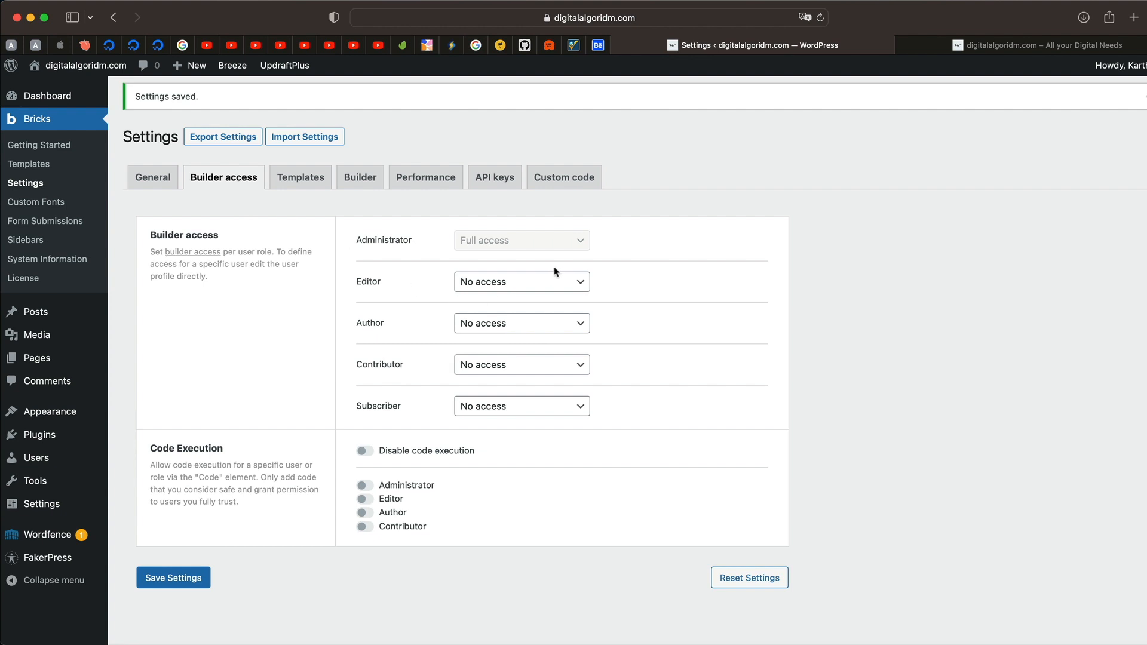
pyautogui.click(546, 283)
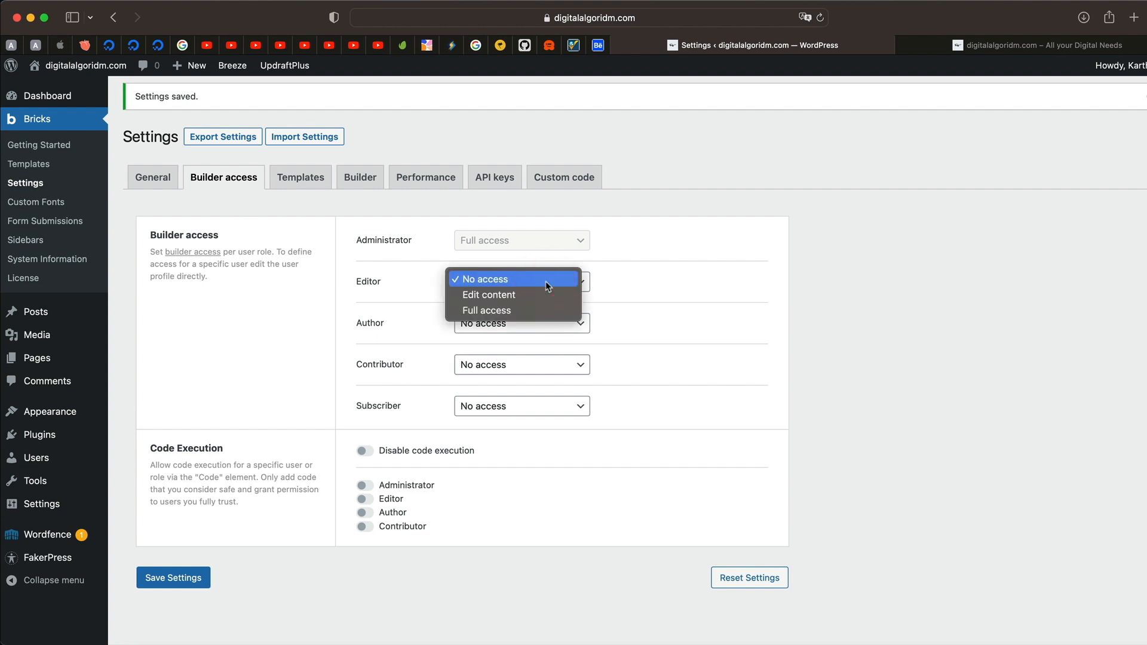
pyautogui.click(528, 295)
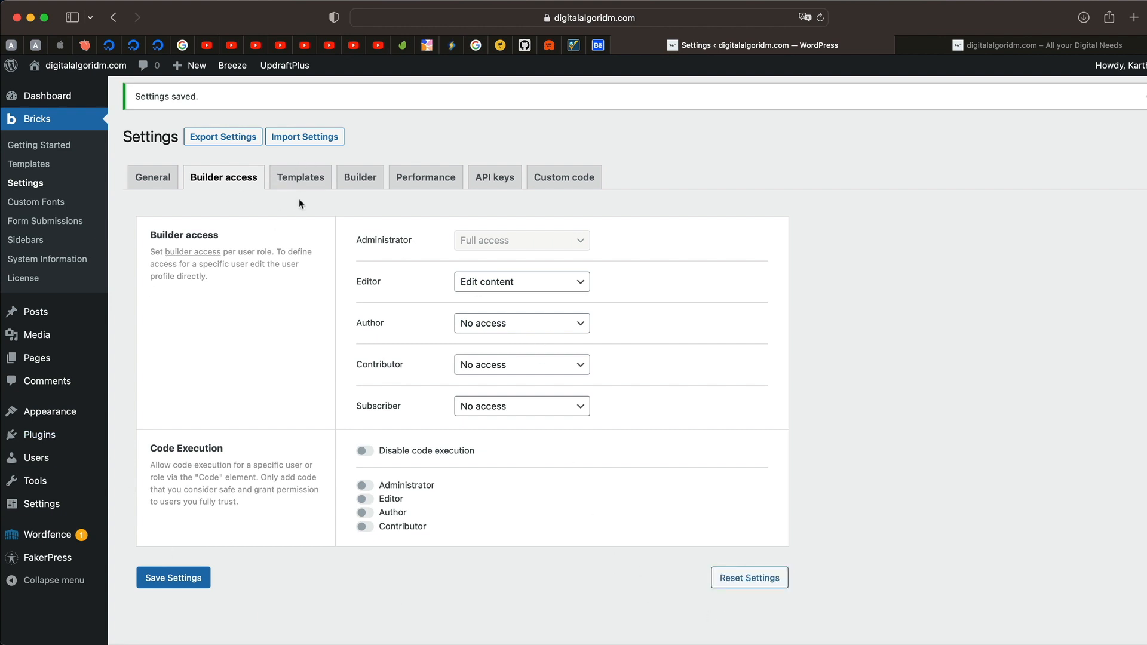
# - Review the Bricks template settings and set the builder's toolbar logo link to Post type
pyautogui.click(305, 180)
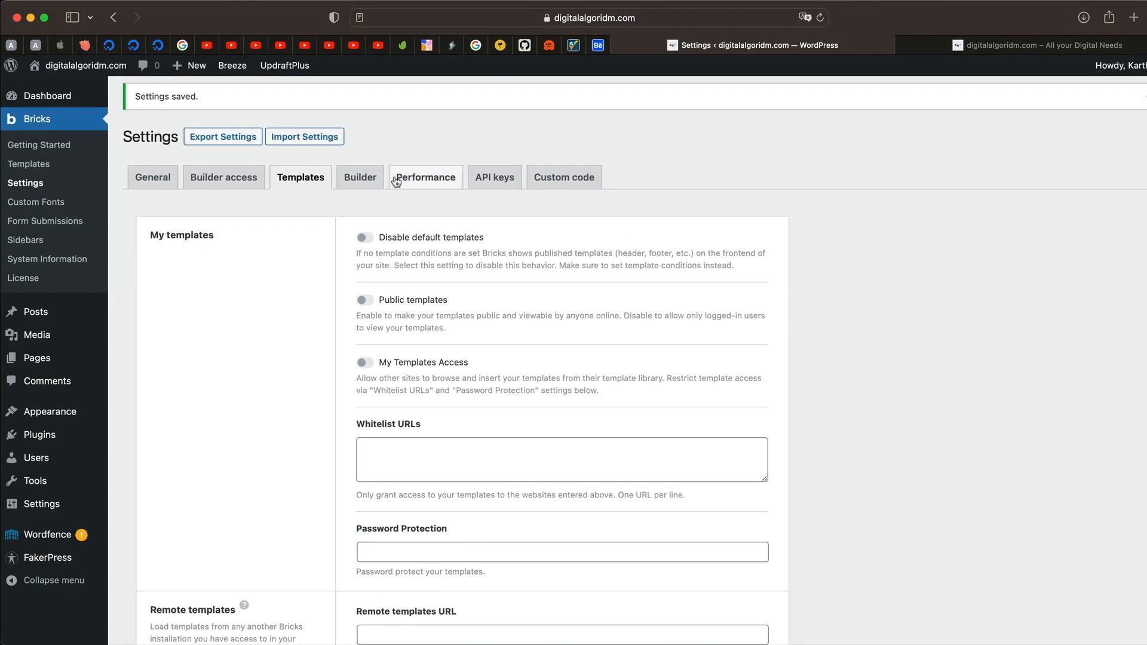
pyautogui.click(371, 185)
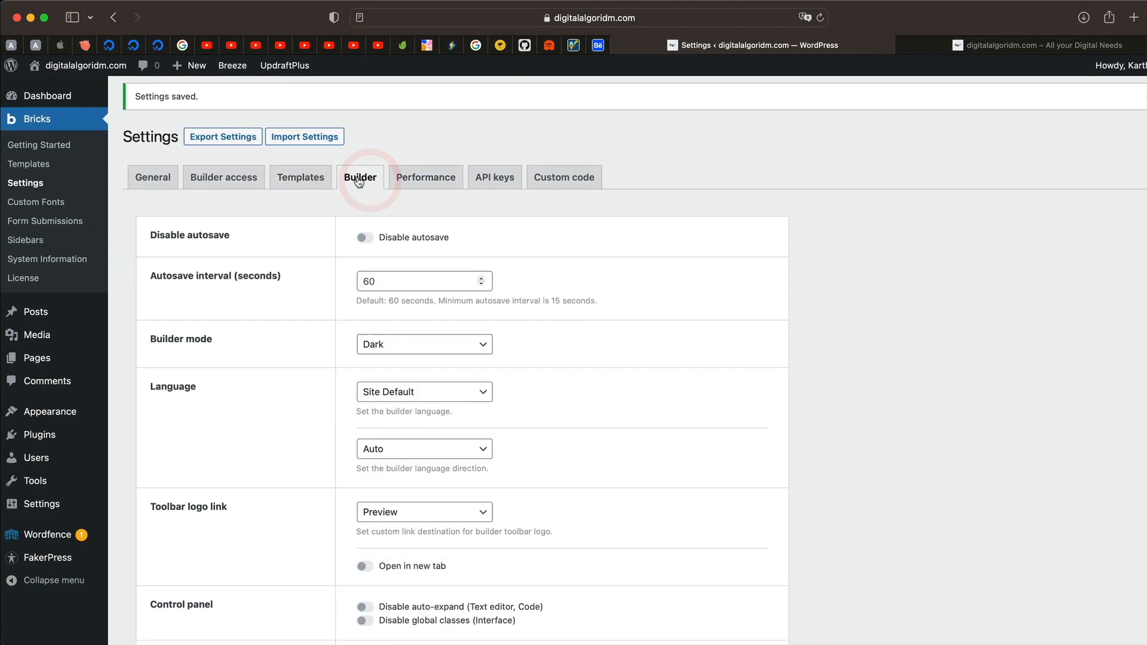
pyautogui.click(366, 282)
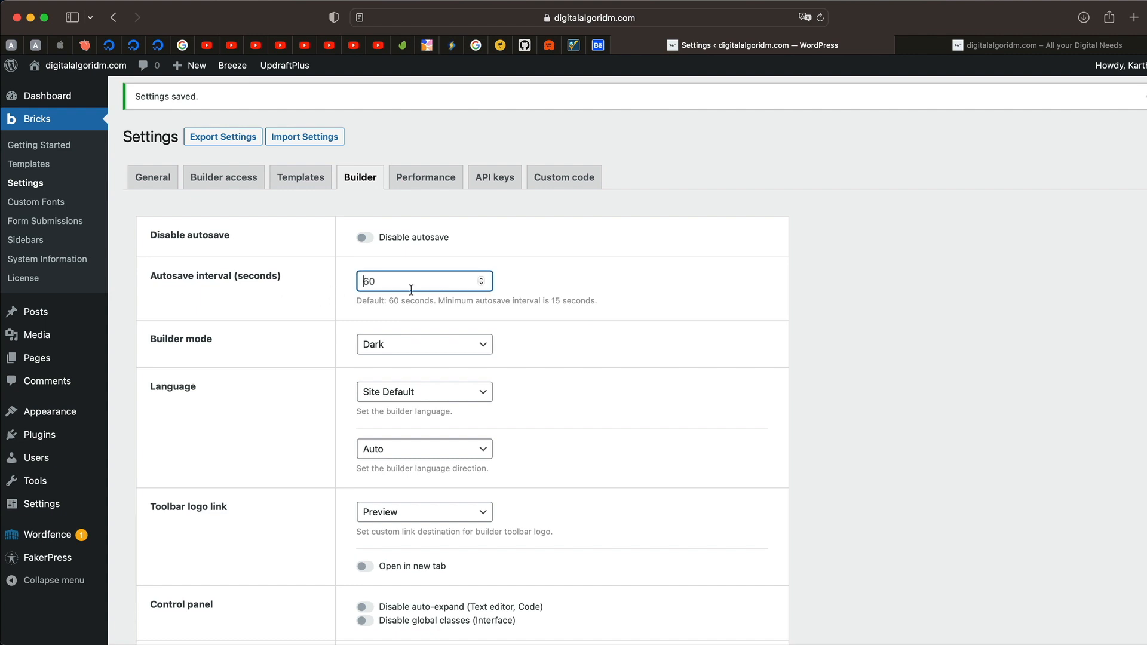
pyautogui.scroll(-3, 300, 371)
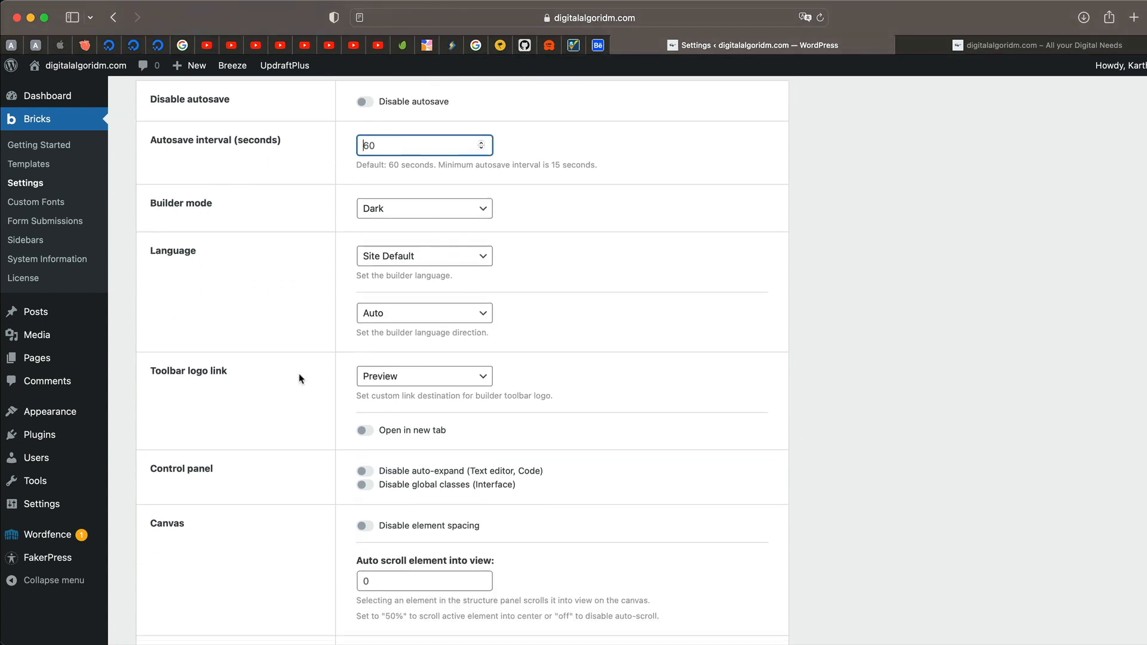
pyautogui.scroll(-3, 300, 379)
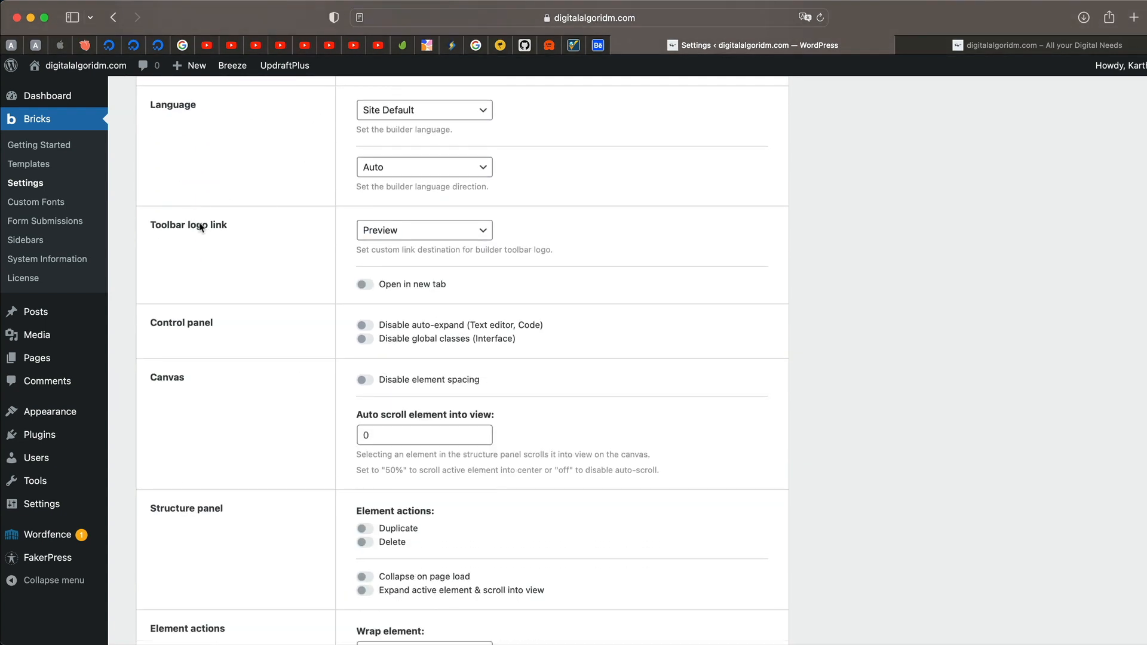
pyautogui.click(385, 236)
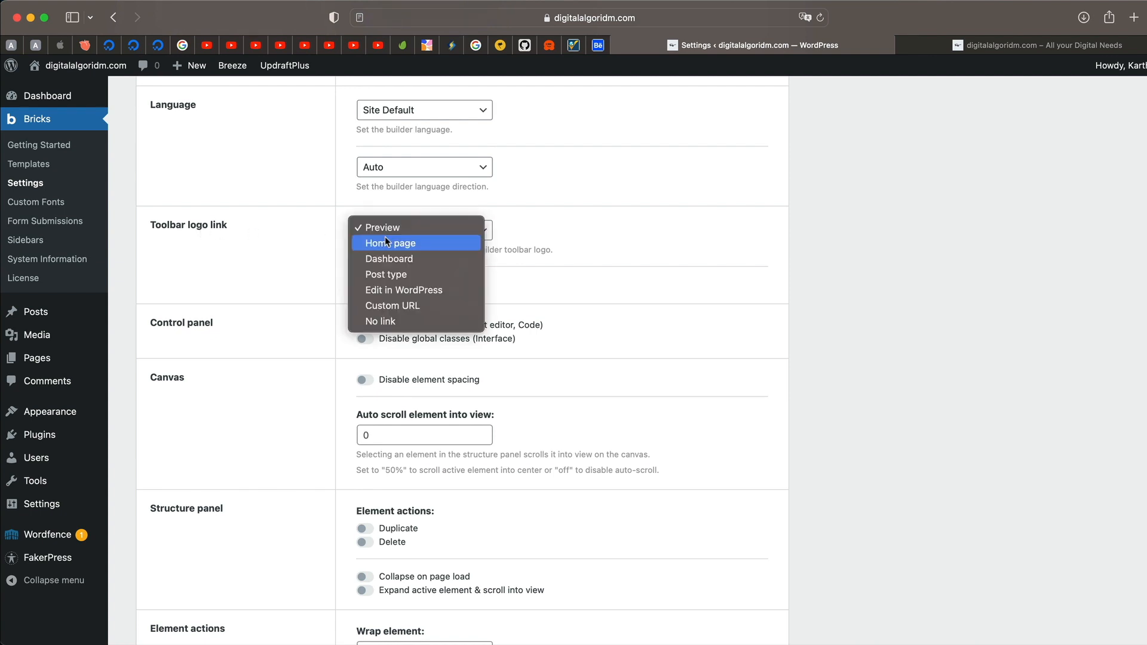
pyautogui.click(386, 274)
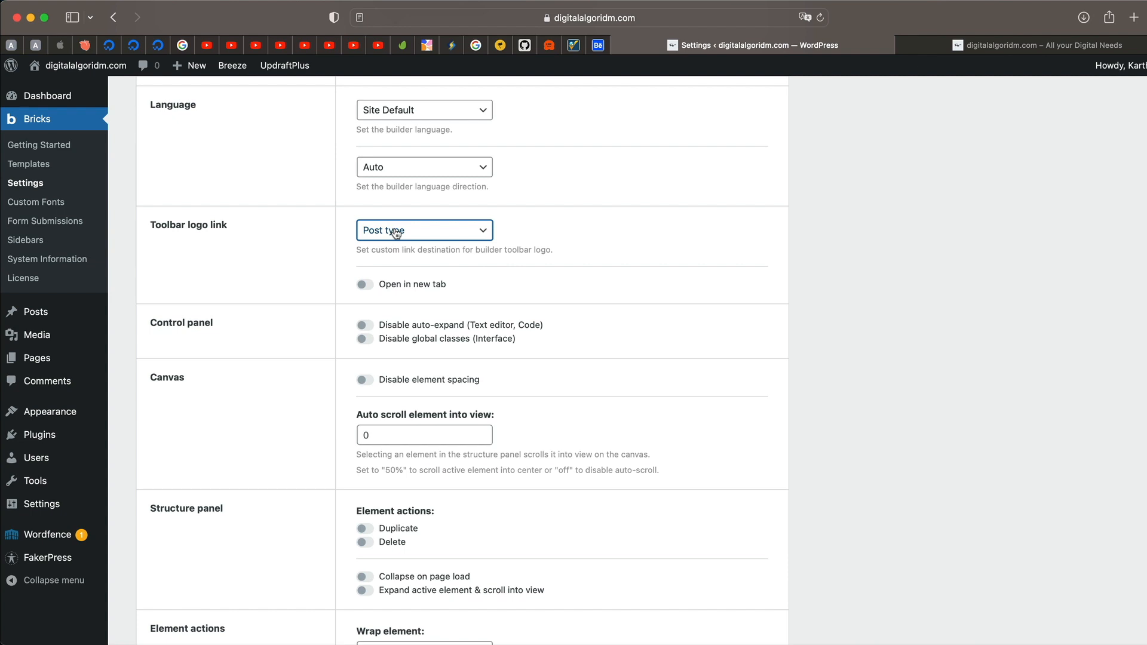
pyautogui.scroll(-2, 292, 358)
pyautogui.scroll(3, 293, 359)
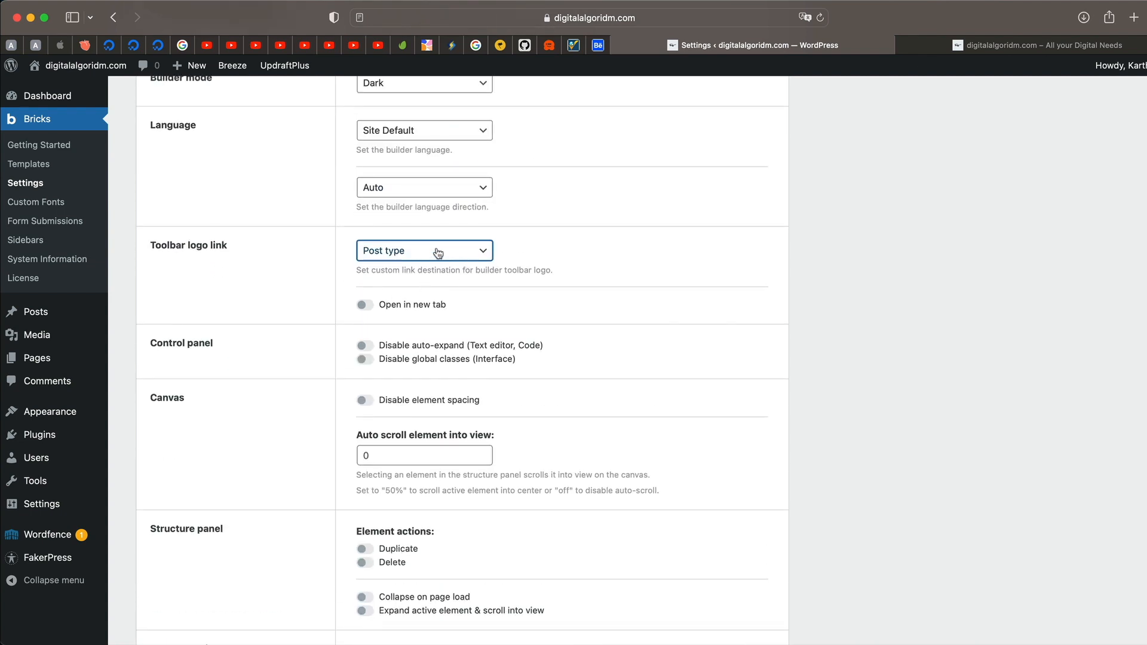
# - Enable the Duplicate and Delete element actions for the structure panel and save the settings
pyautogui.scroll(-6, 256, 358)
pyautogui.click(367, 173)
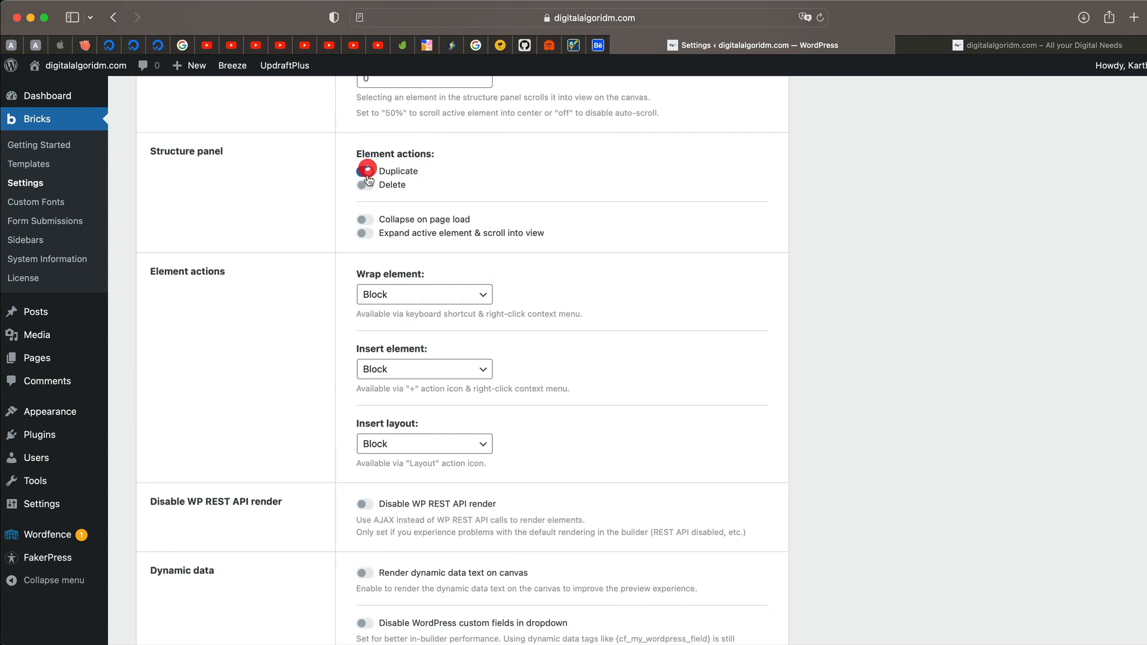
pyautogui.click(365, 184)
pyautogui.scroll(-4, 341, 278)
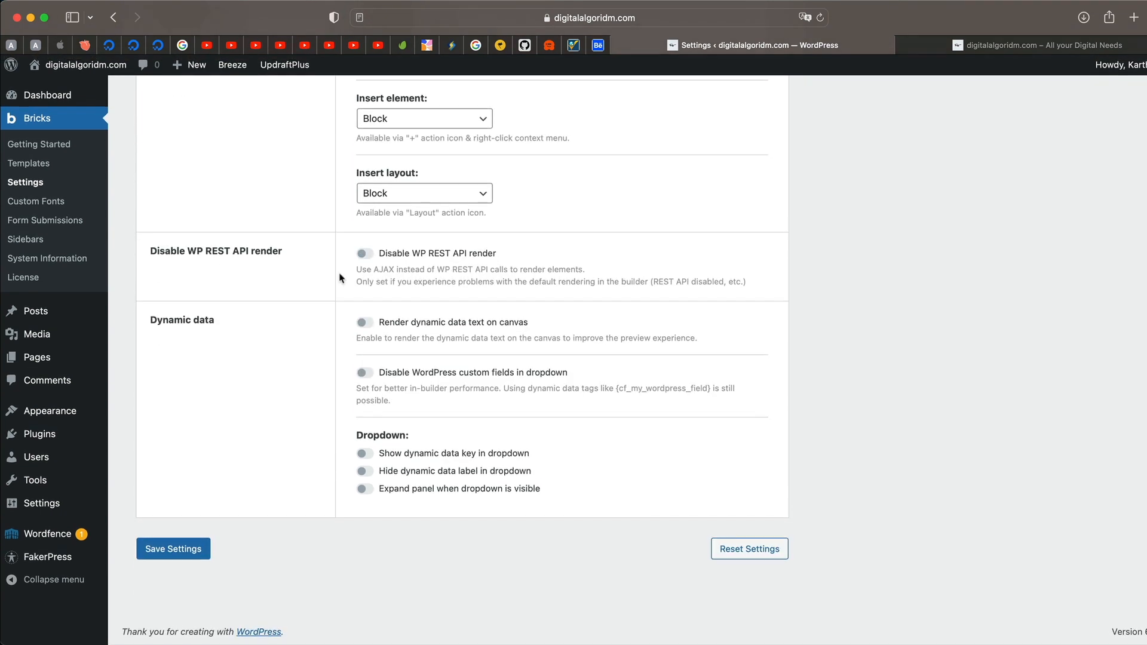
pyautogui.click(173, 553)
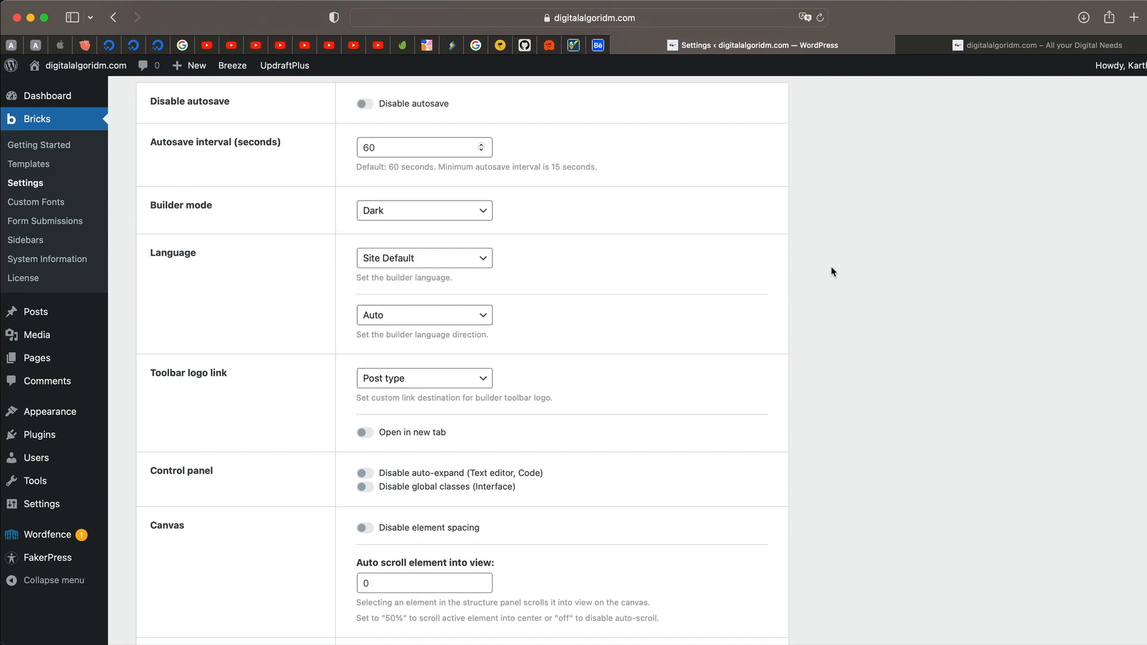
# - Add a new WordPress page titled "Bricks Home" and open it for editing with Bricks
pyautogui.click(48, 362)
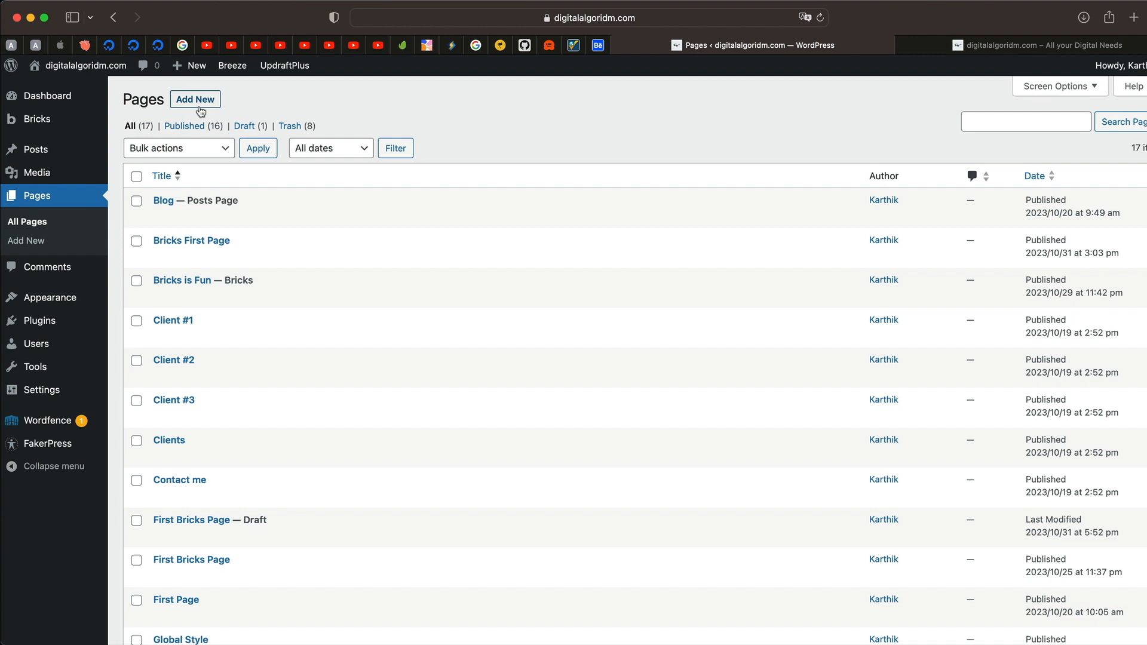
pyautogui.click(198, 103)
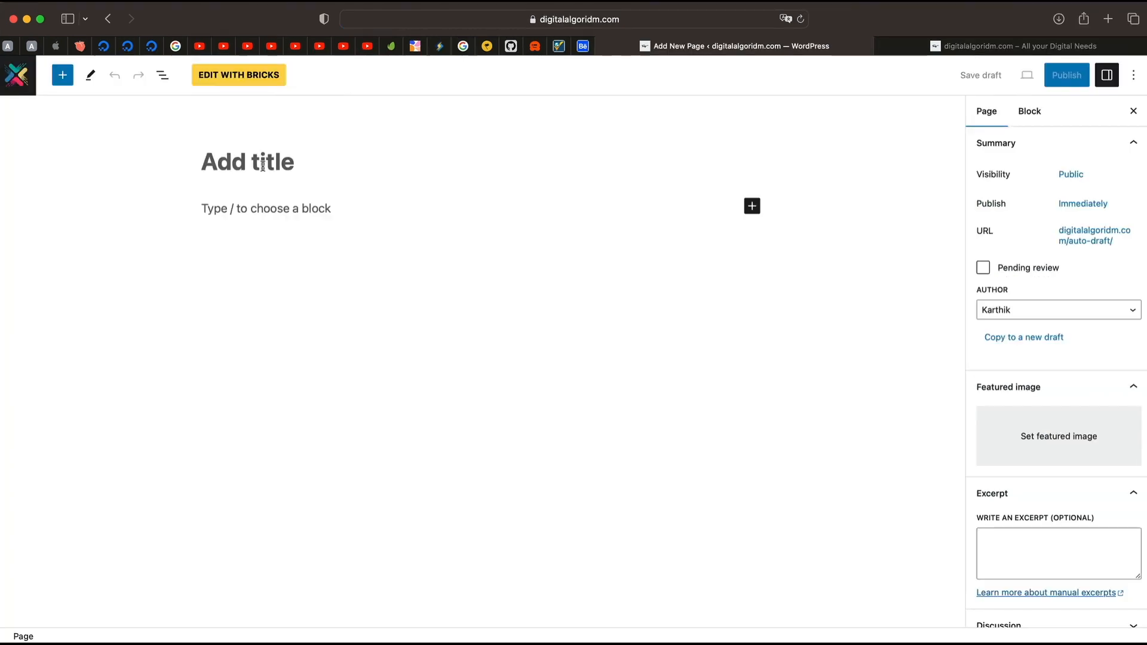
pyautogui.click(263, 166)
pyautogui.write('Bricks Home')
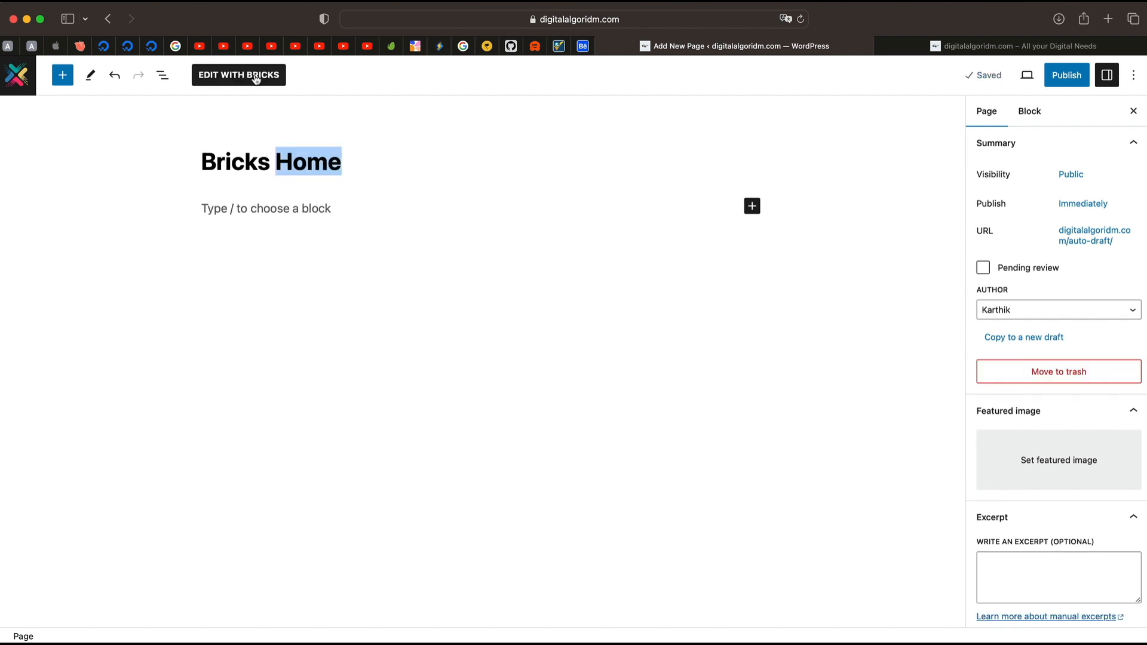
pyautogui.click(256, 76)
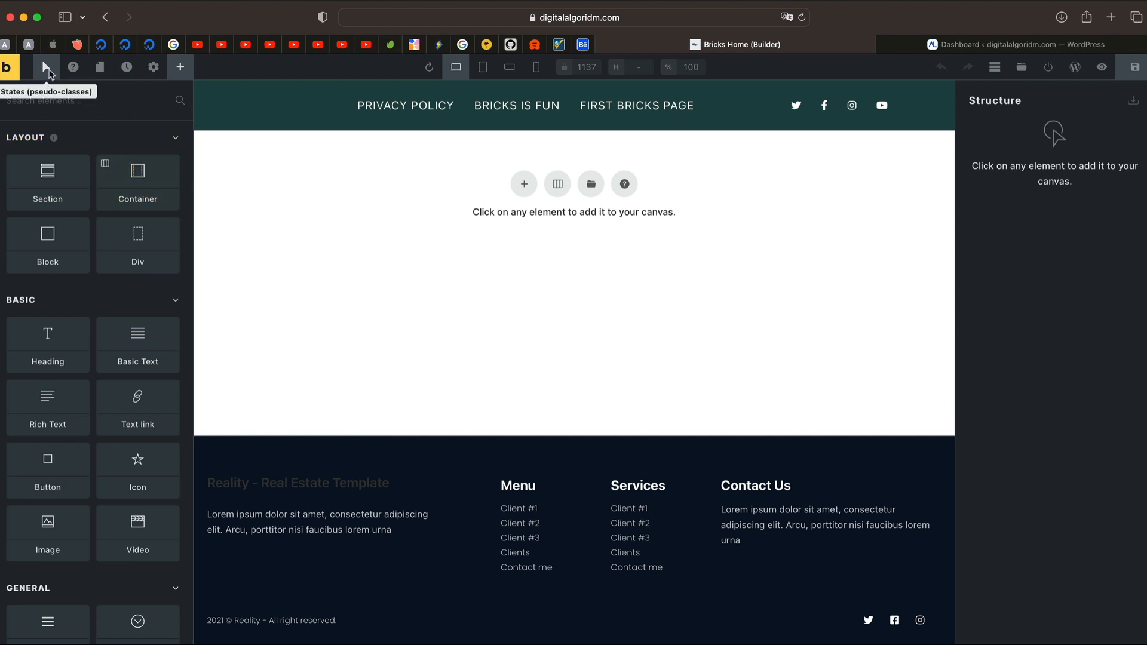
# - Create another page titled "New Bricks" from the builder's page list and close the page creation form
pyautogui.click(50, 72)
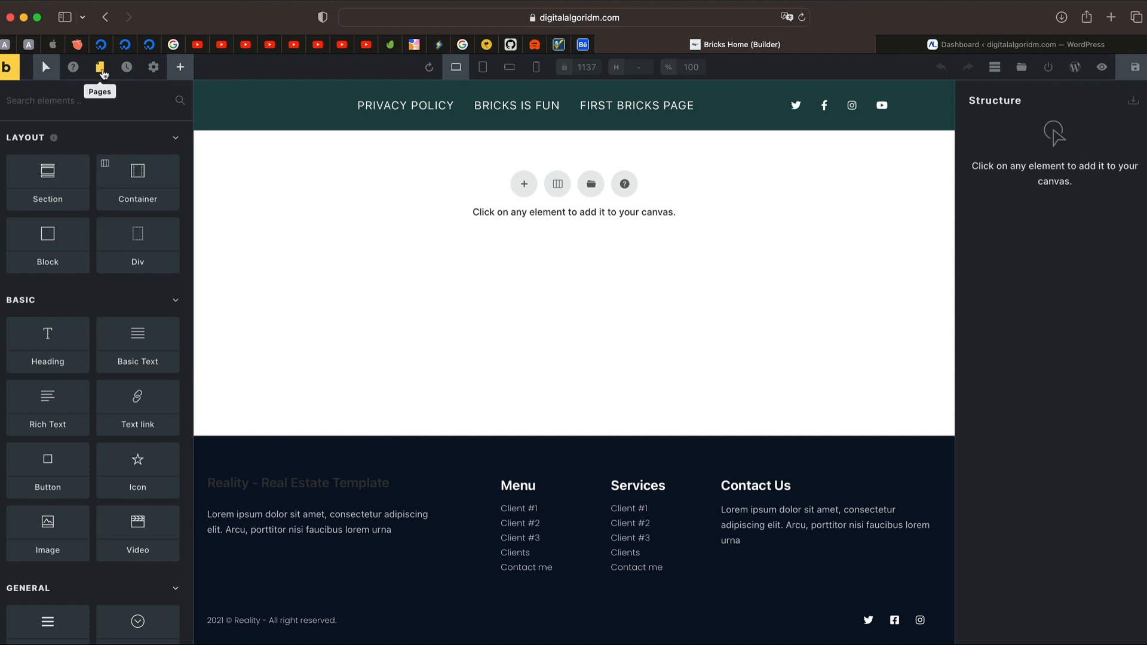
pyautogui.click(101, 72)
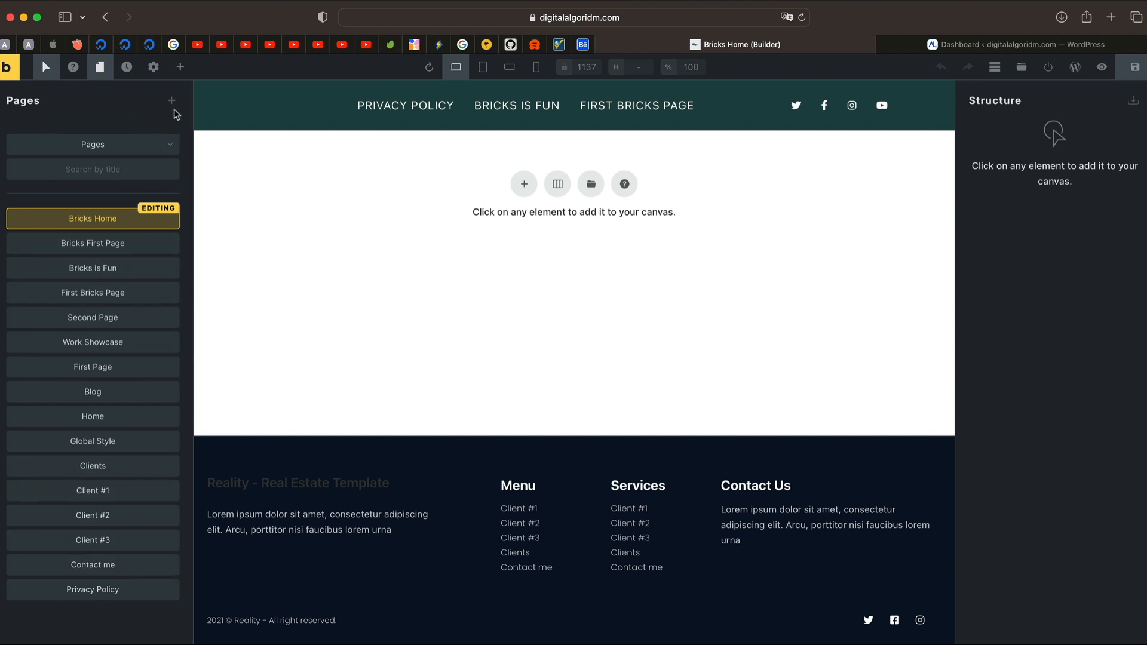
pyautogui.click(172, 100)
pyautogui.click(124, 138)
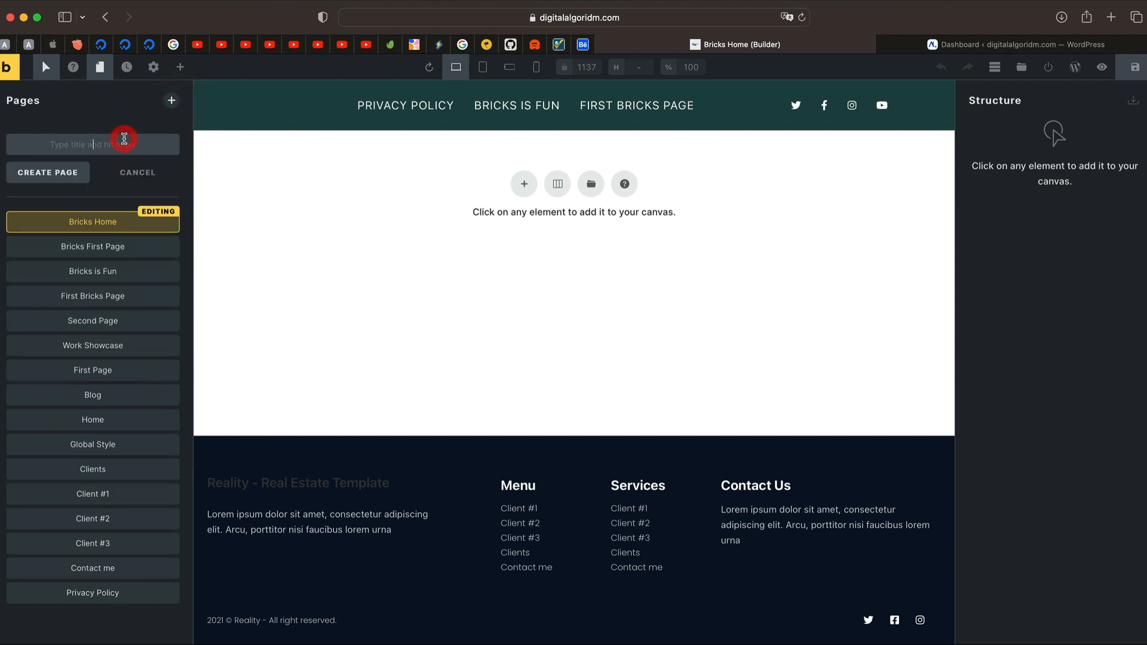
pyautogui.write('New B')
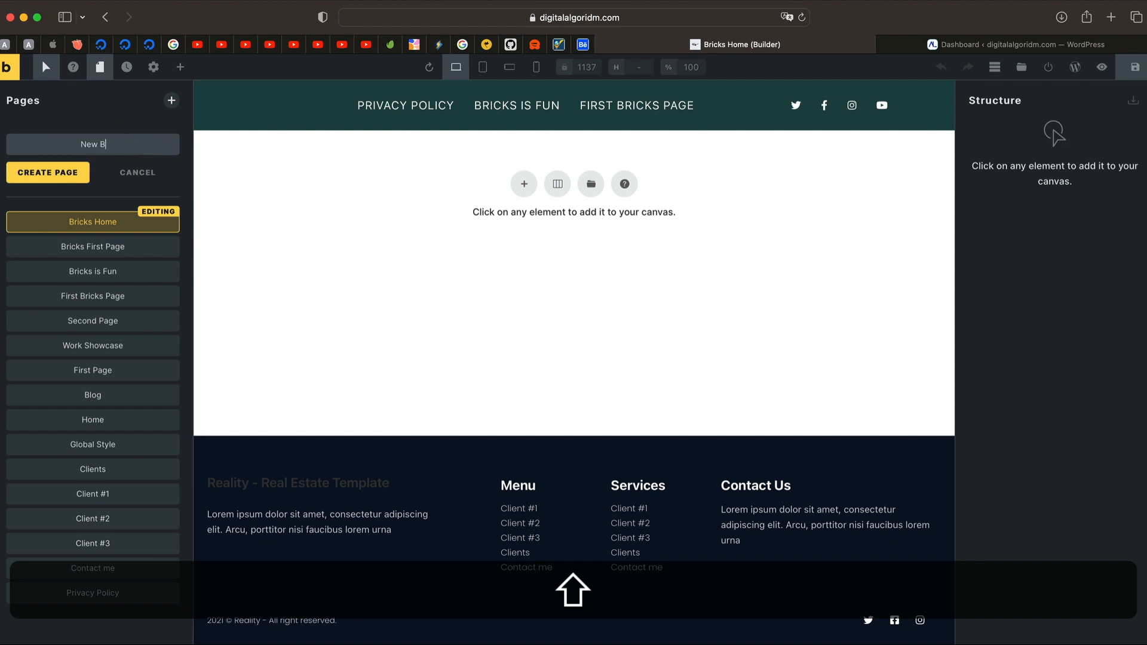
pyautogui.write('rixcka')
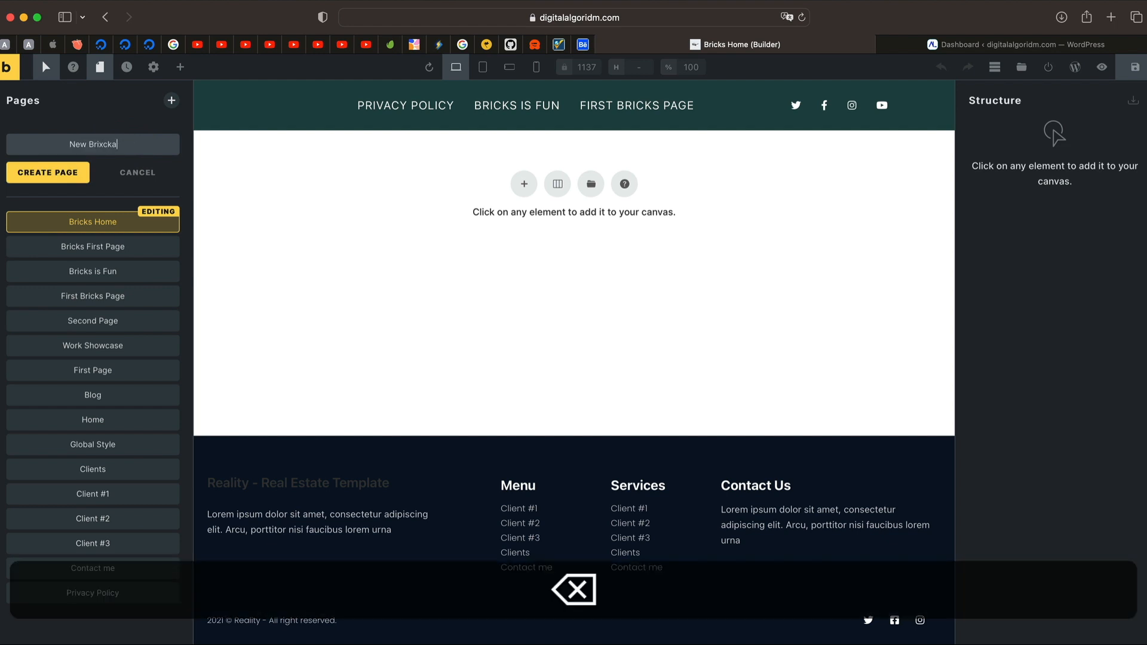
pyautogui.press('BackSpace')
pyautogui.press('BackSpace')
pyautogui.press('BackSpace')
pyautogui.press('BackSpace')
pyautogui.write('cks')
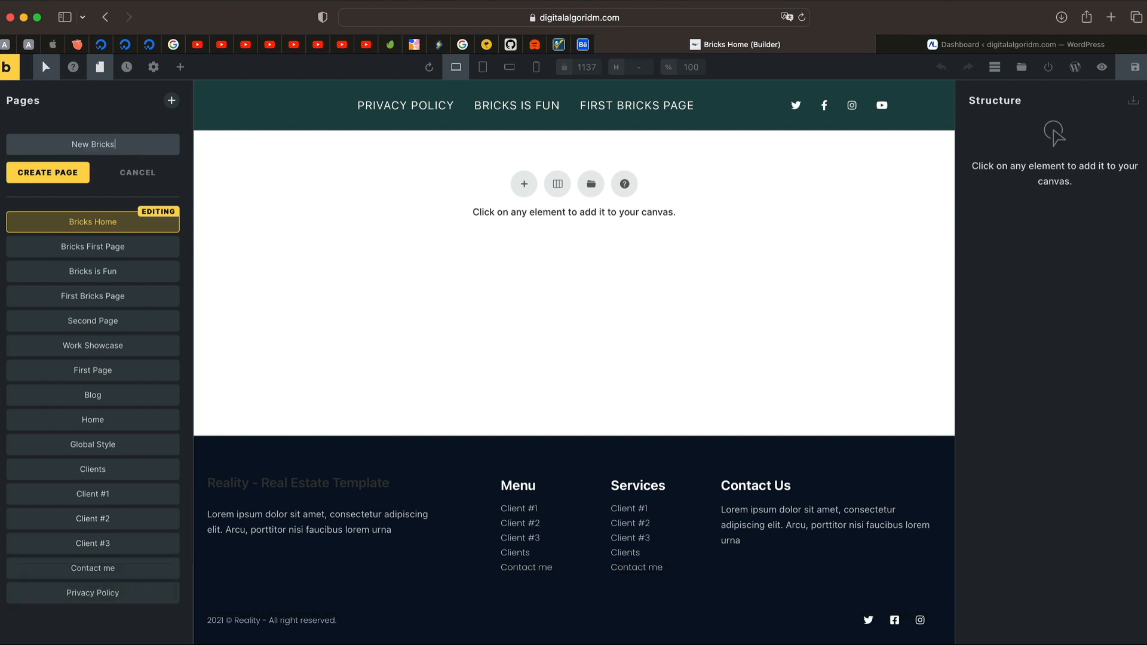
pyautogui.click(51, 176)
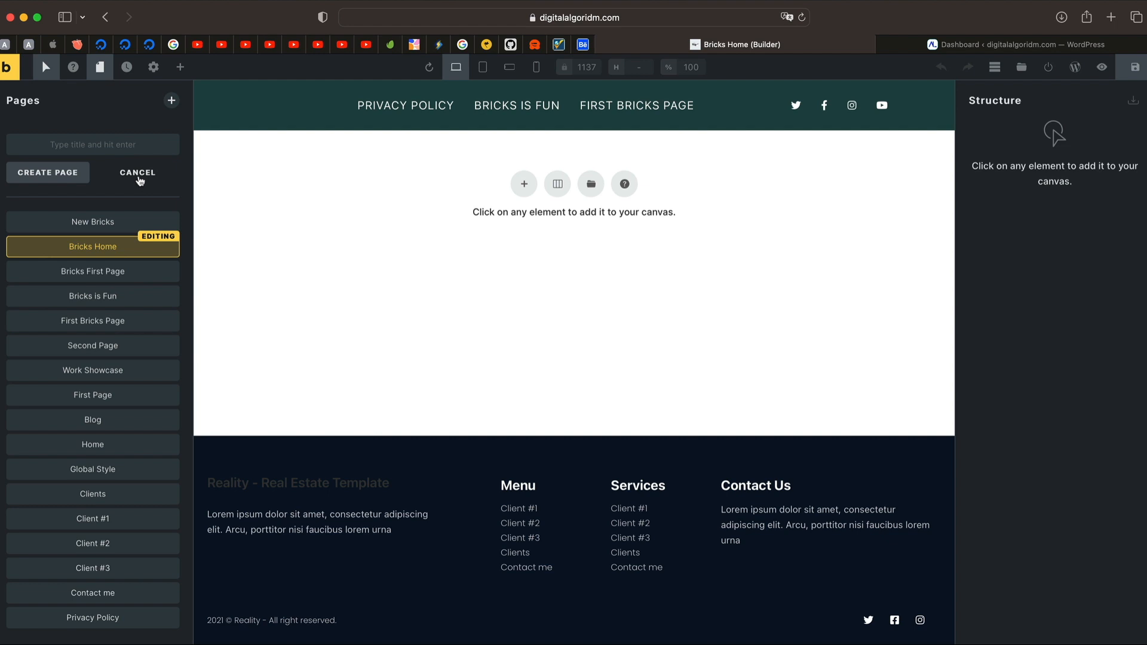
pyautogui.click(138, 178)
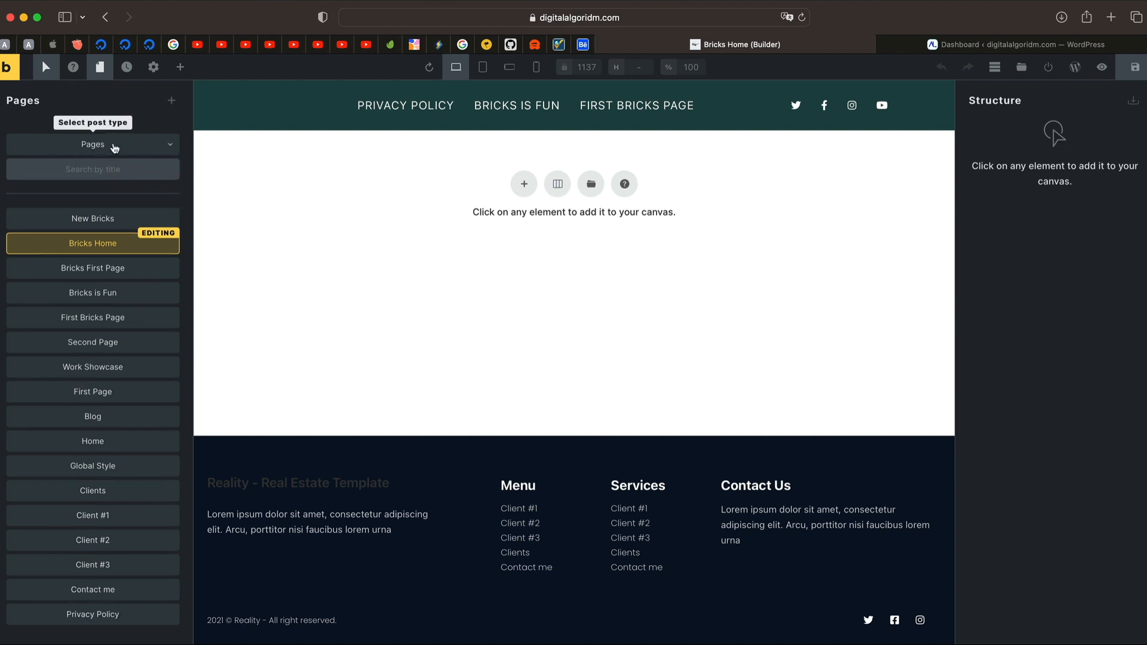
# - Check the post types available for the builder's page list and keep Pages selected
pyautogui.click(111, 147)
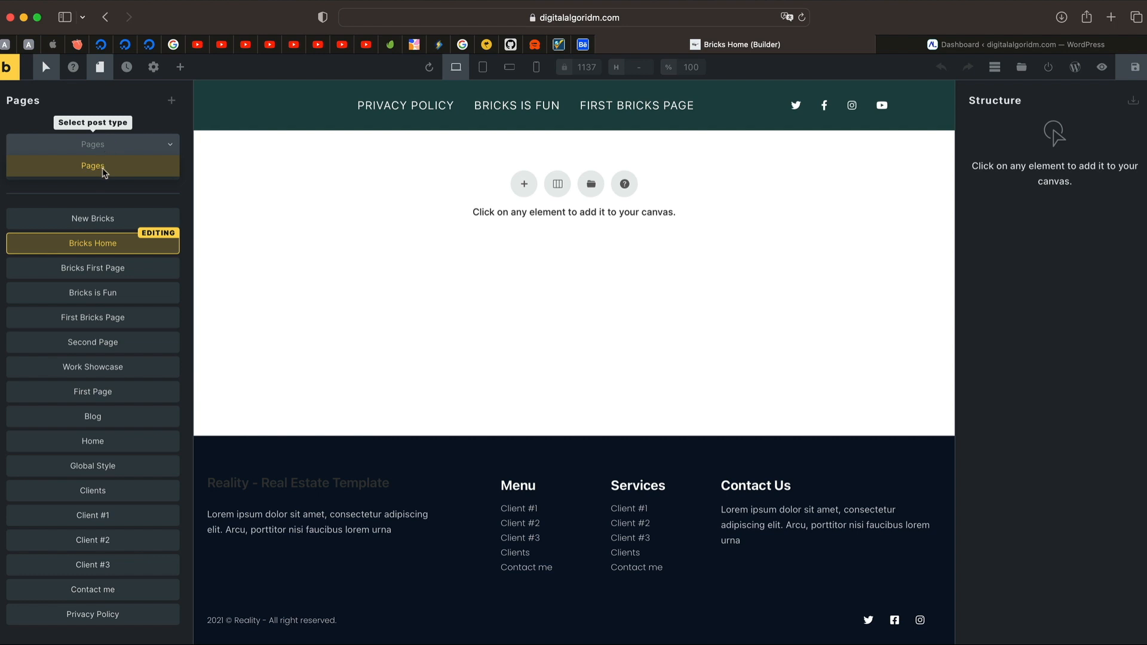
pyautogui.click(104, 169)
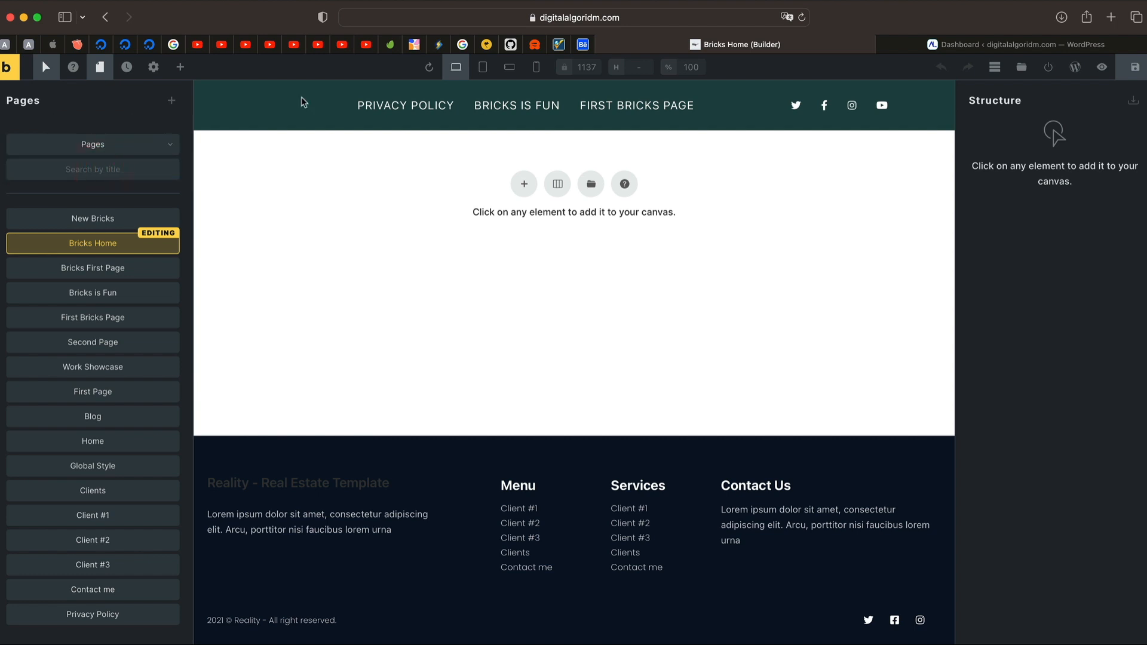
# - Enable Posts as a post type editable with Bricks in the general Bricks settings and save them
pyautogui.click(1025, 51)
pyautogui.click(30, 170)
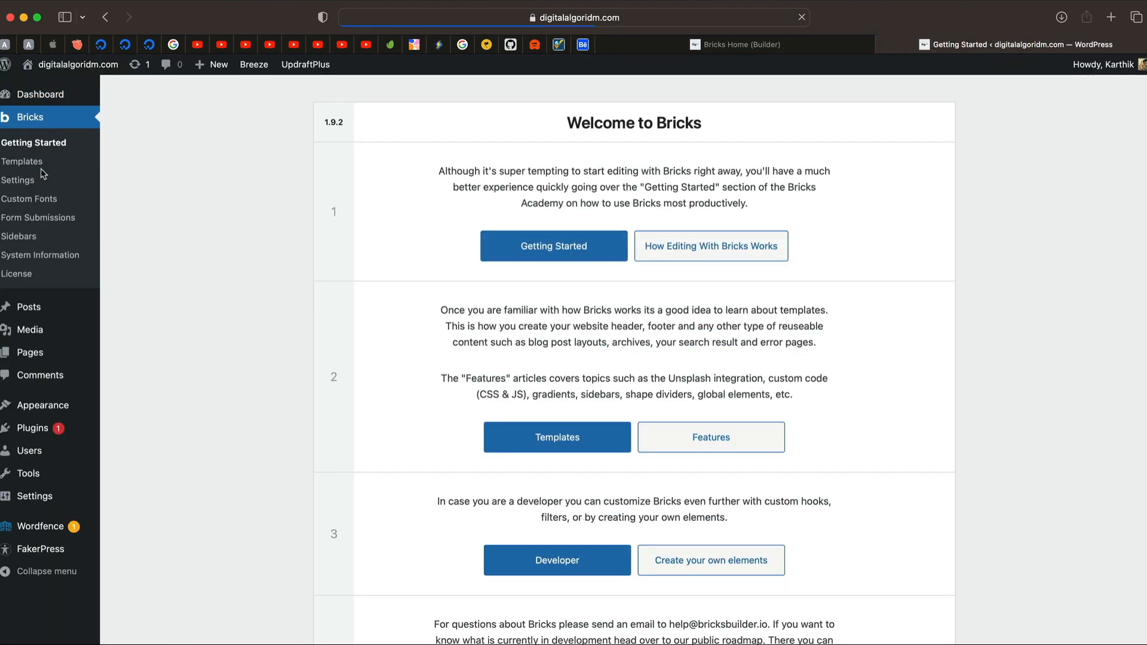
pyautogui.click(29, 180)
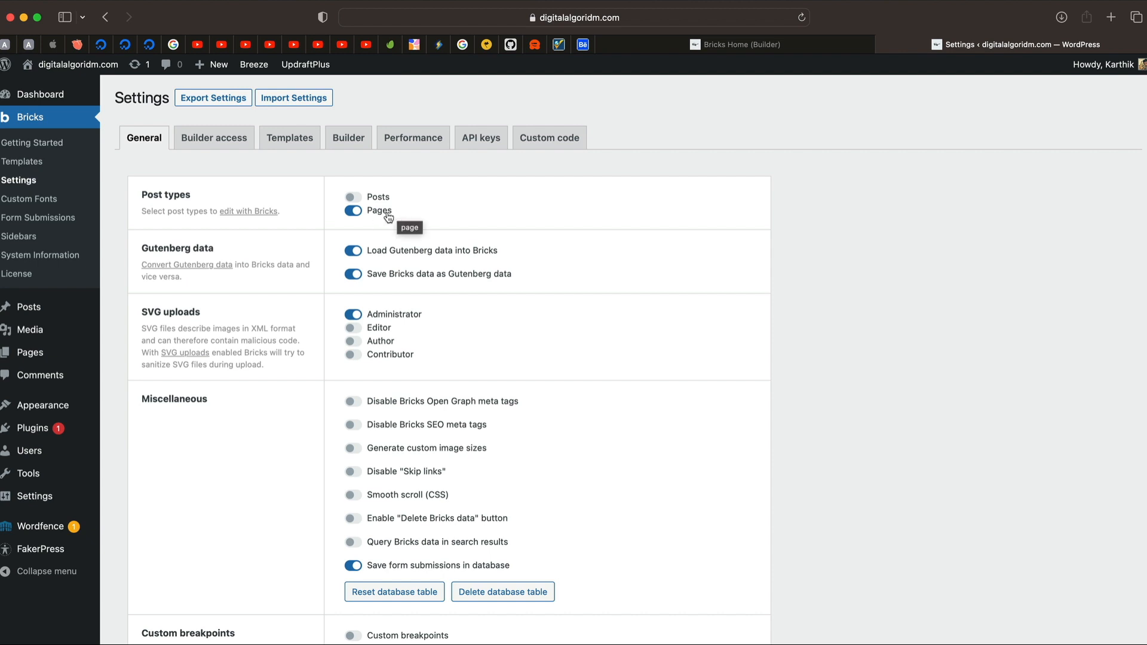
pyautogui.click(353, 196)
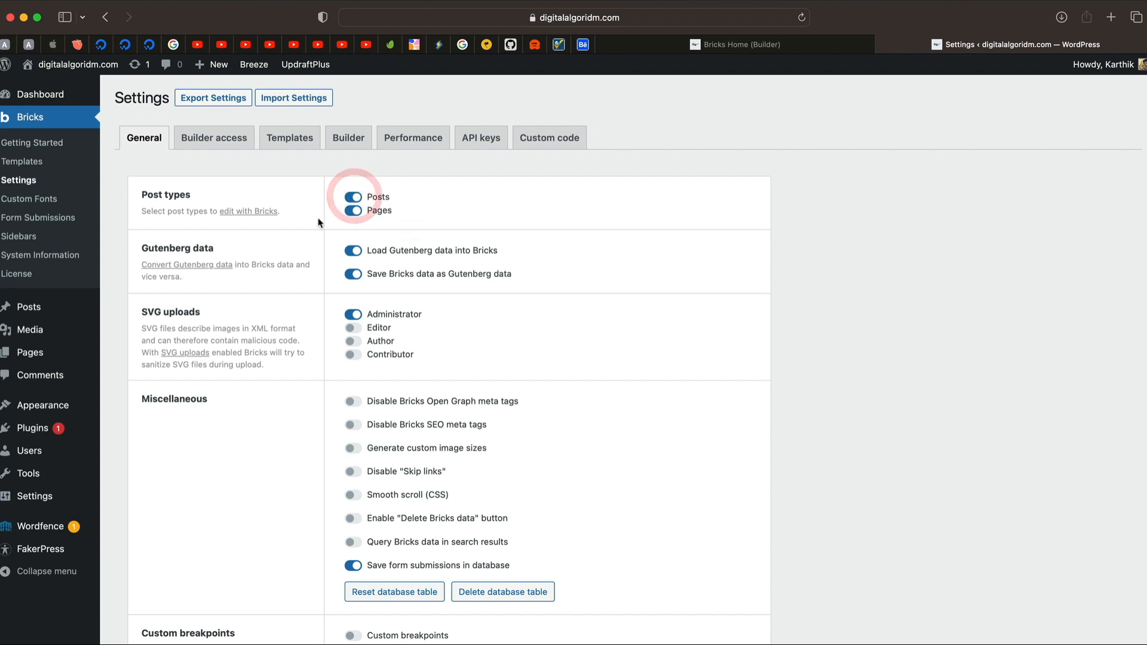
pyautogui.scroll(-10, 287, 269)
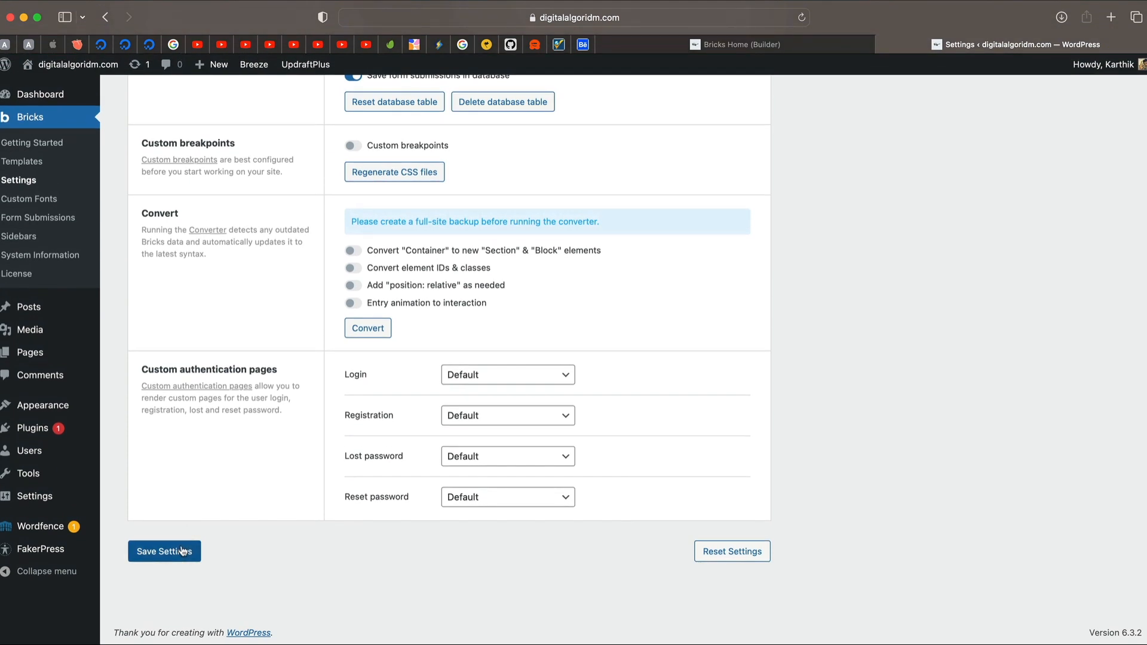
pyautogui.click(183, 551)
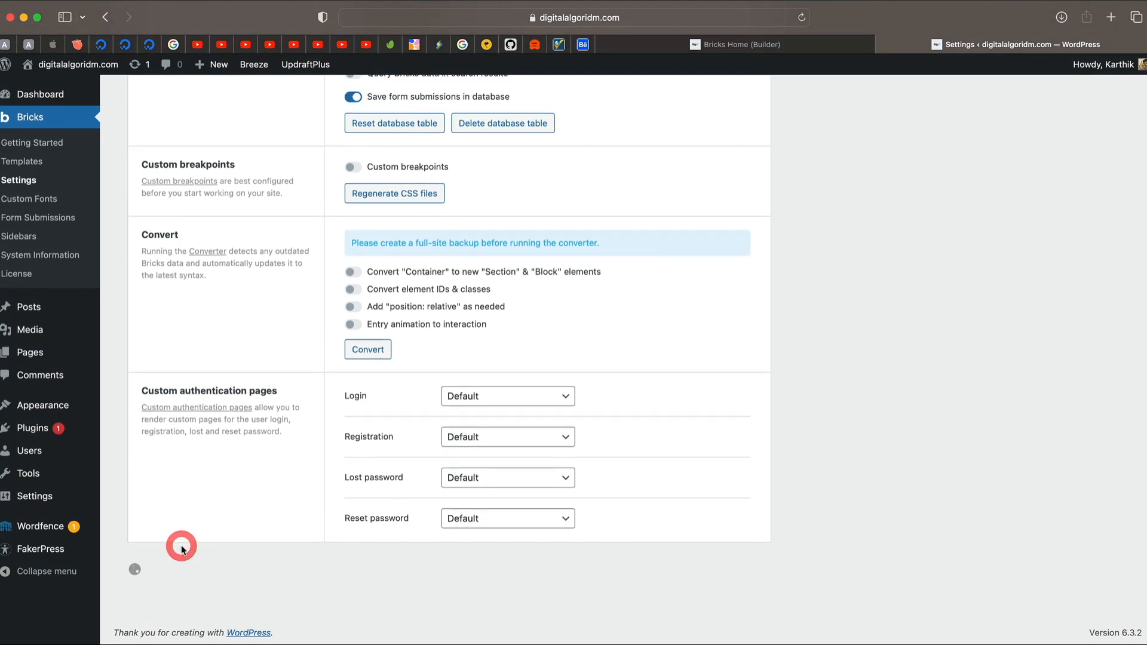
# - Return to the Bricks Home page in the builder, save it and reload the builder
pyautogui.click(801, 45)
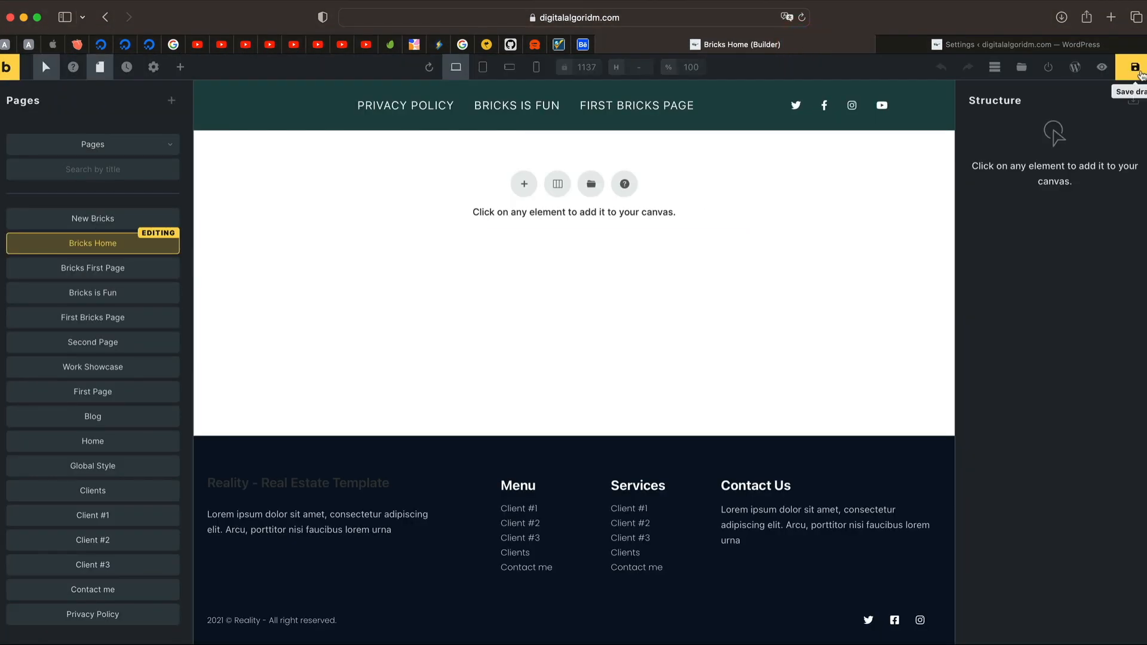
pyautogui.click(1137, 71)
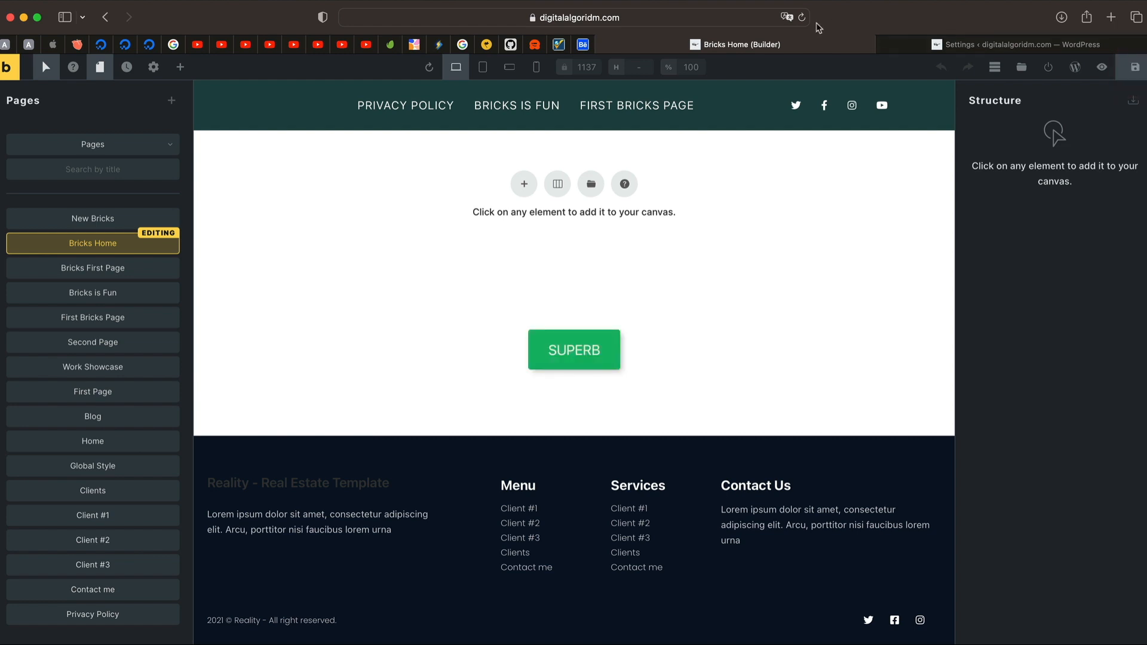
pyautogui.click(803, 18)
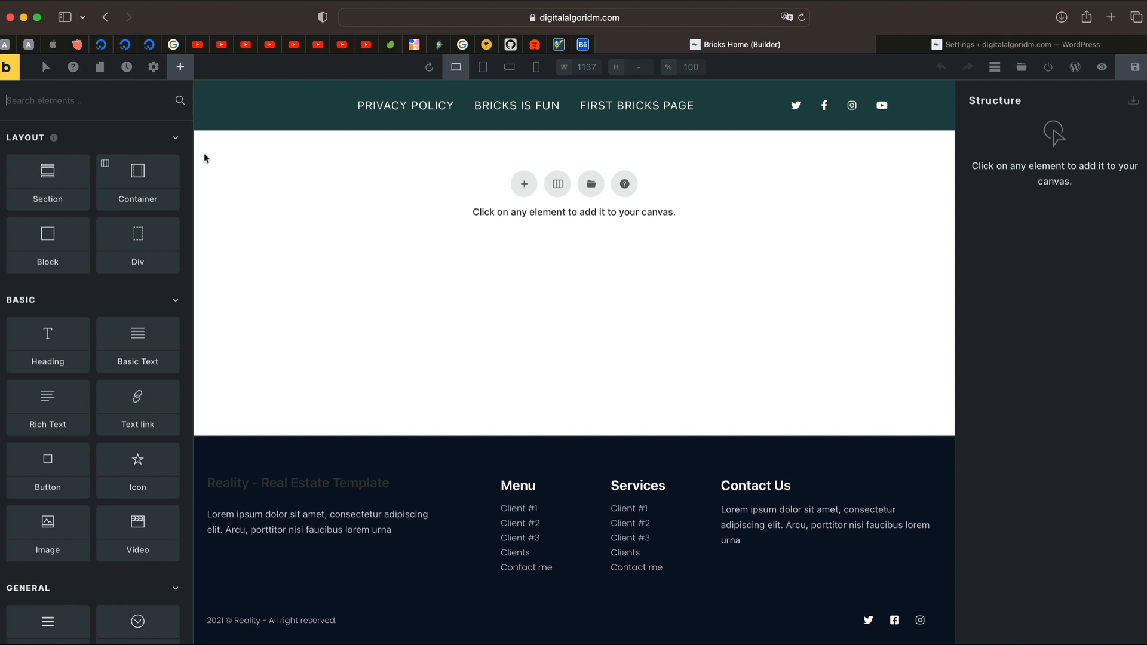
# - Show Posts in the builder's page list, open and cancel the new post form, and switch back to Pages
pyautogui.click(101, 69)
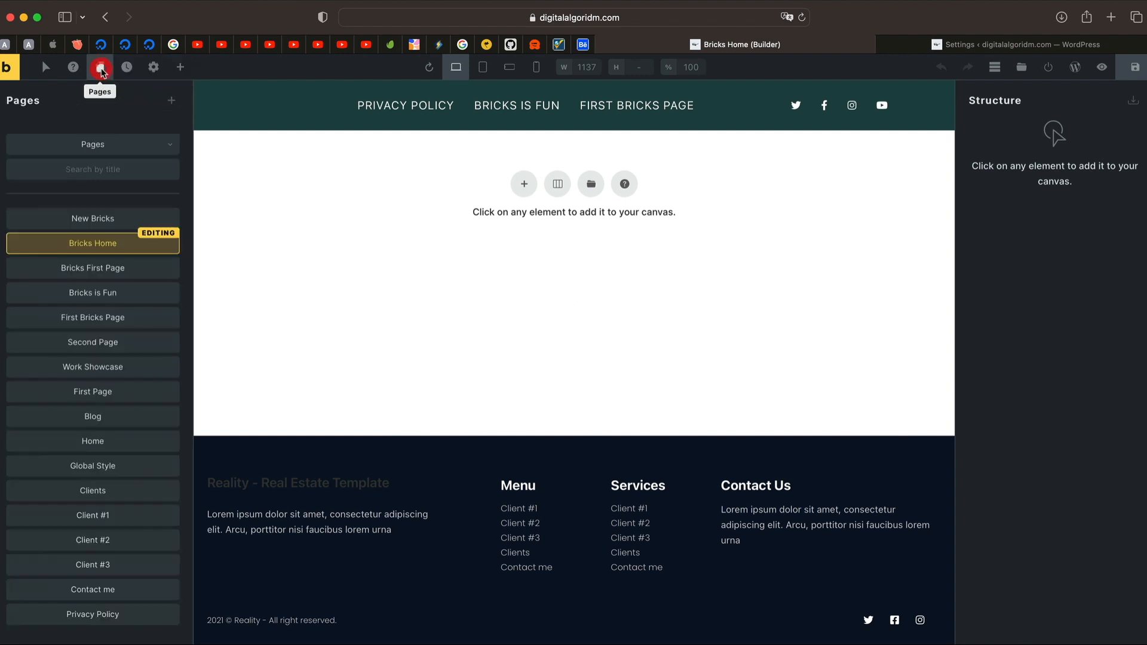
pyautogui.click(117, 141)
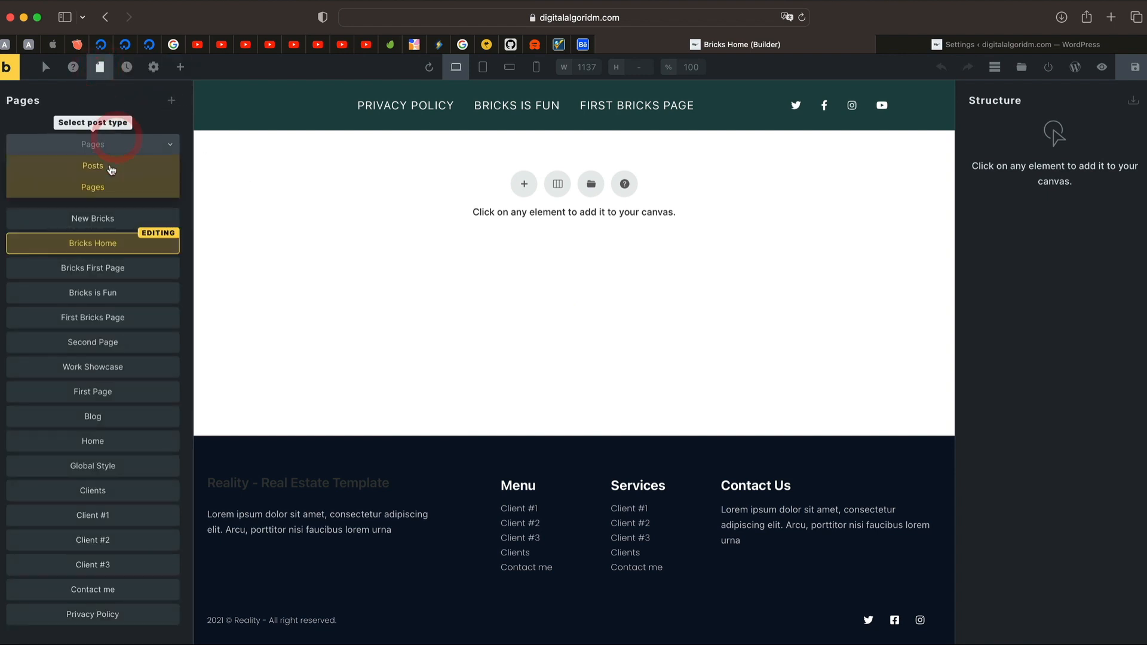
pyautogui.click(110, 167)
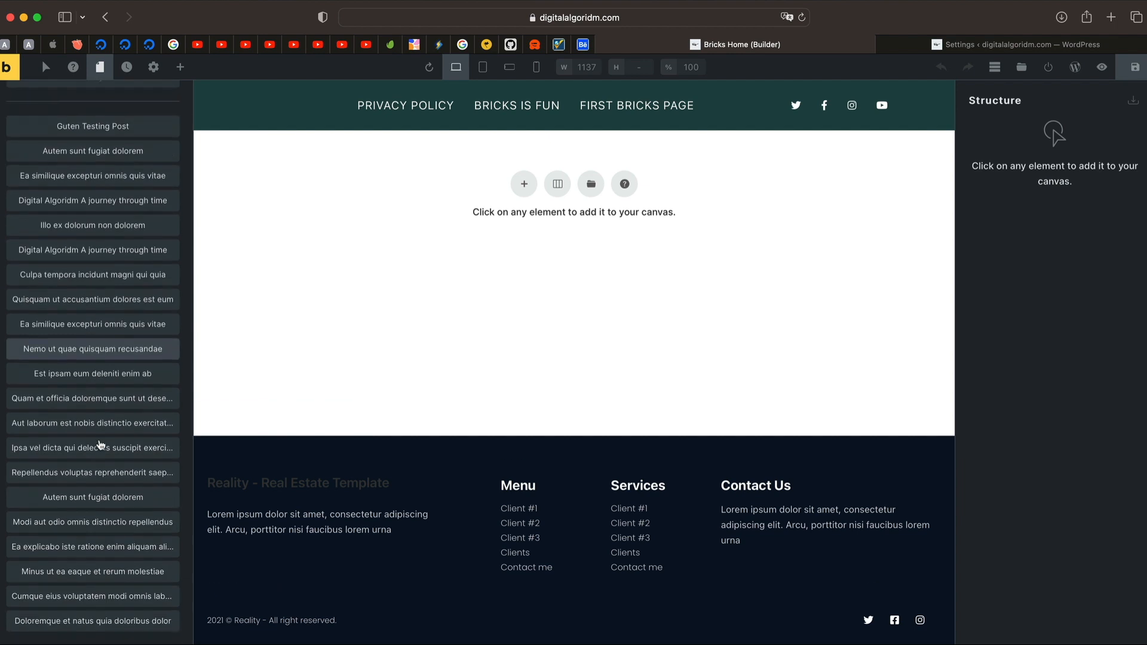
pyautogui.click(173, 102)
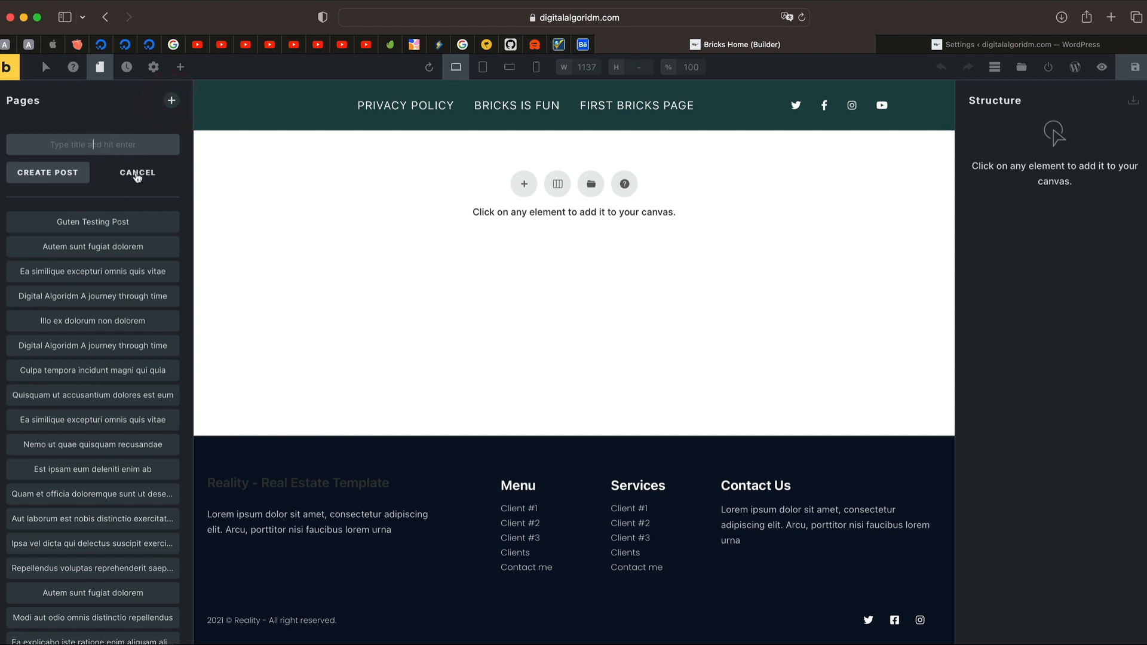
pyautogui.click(137, 173)
pyautogui.click(142, 144)
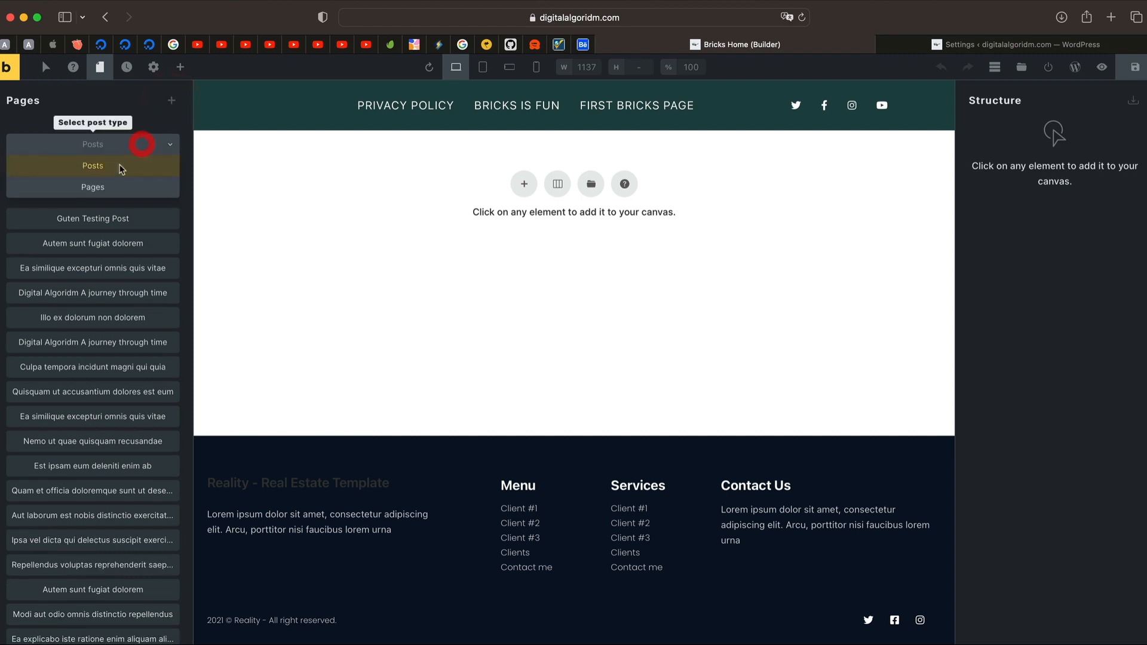
pyautogui.click(115, 186)
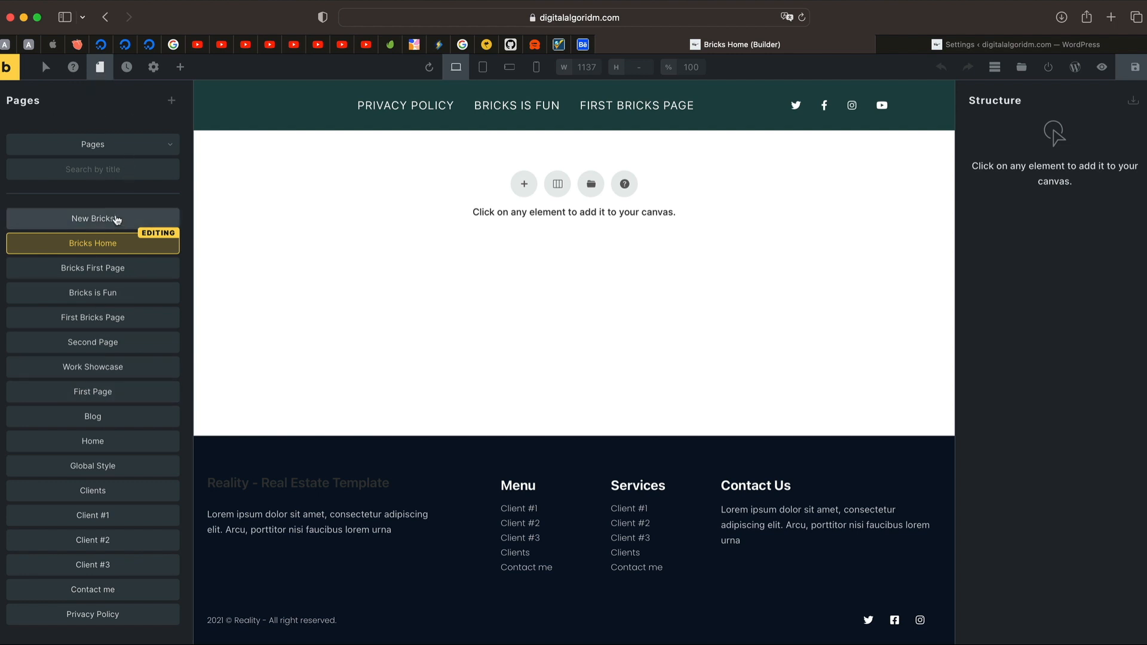
# - Open the Bricks is Fun page from the builder's page list and return to Bricks Home
pyautogui.click(120, 285)
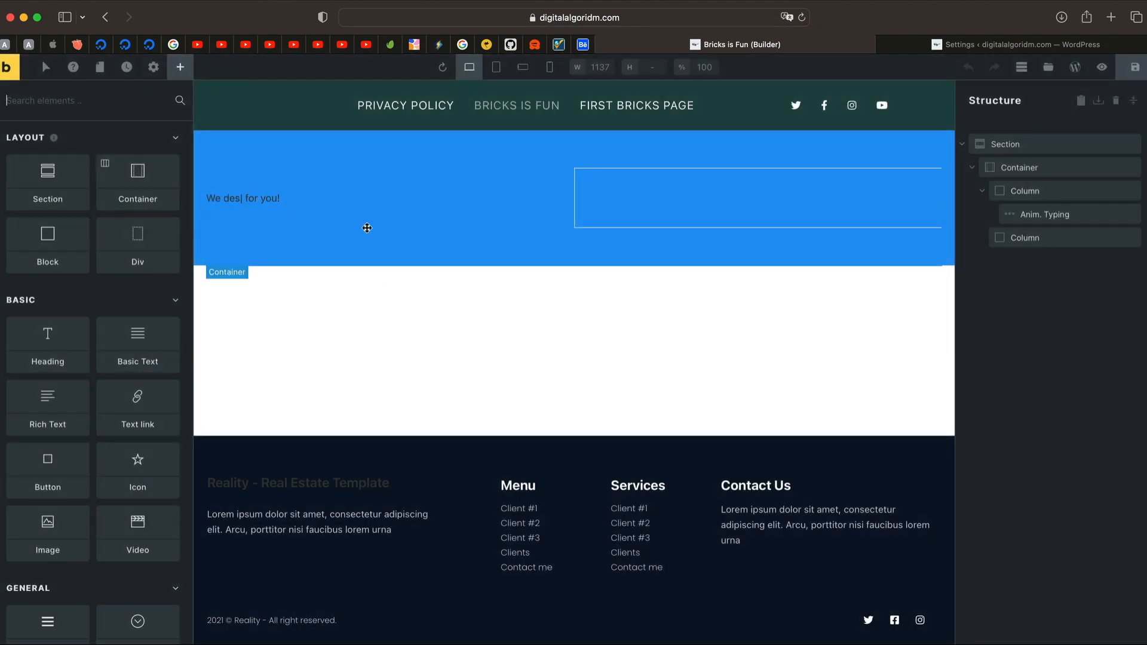
pyautogui.click(100, 67)
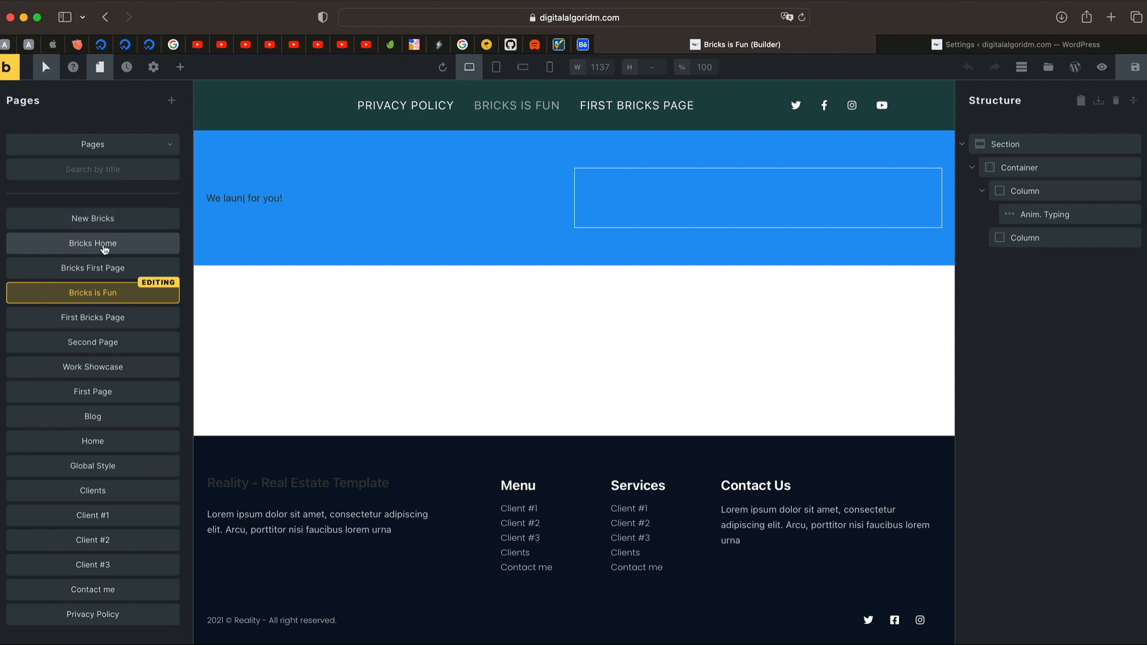
pyautogui.click(103, 245)
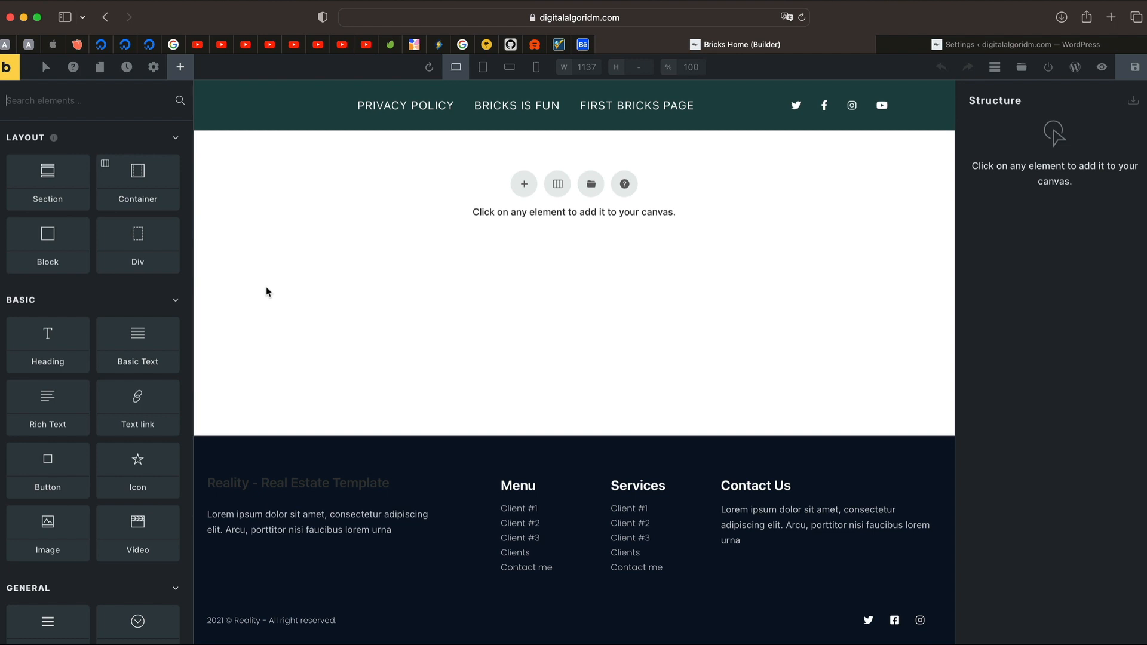
# - Follow the builder's logo link, and set the toolbar logo link to Dashboard in the Bricks builder settings and save
pyautogui.click(16, 69)
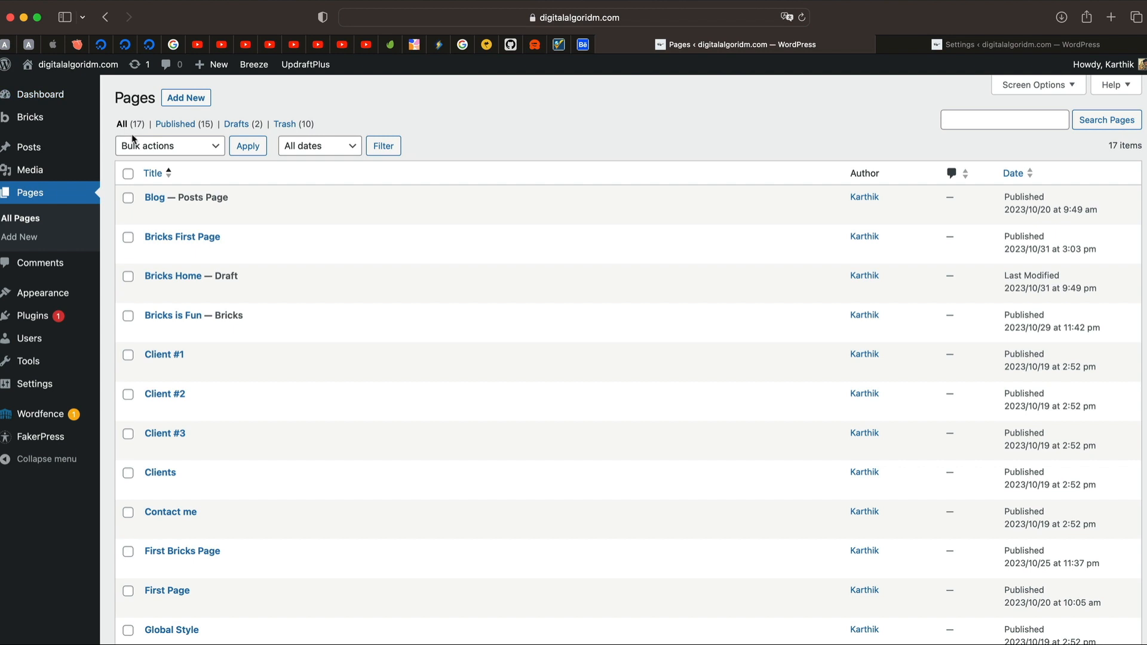
pyautogui.click(965, 50)
pyautogui.scroll(-1, 412, 427)
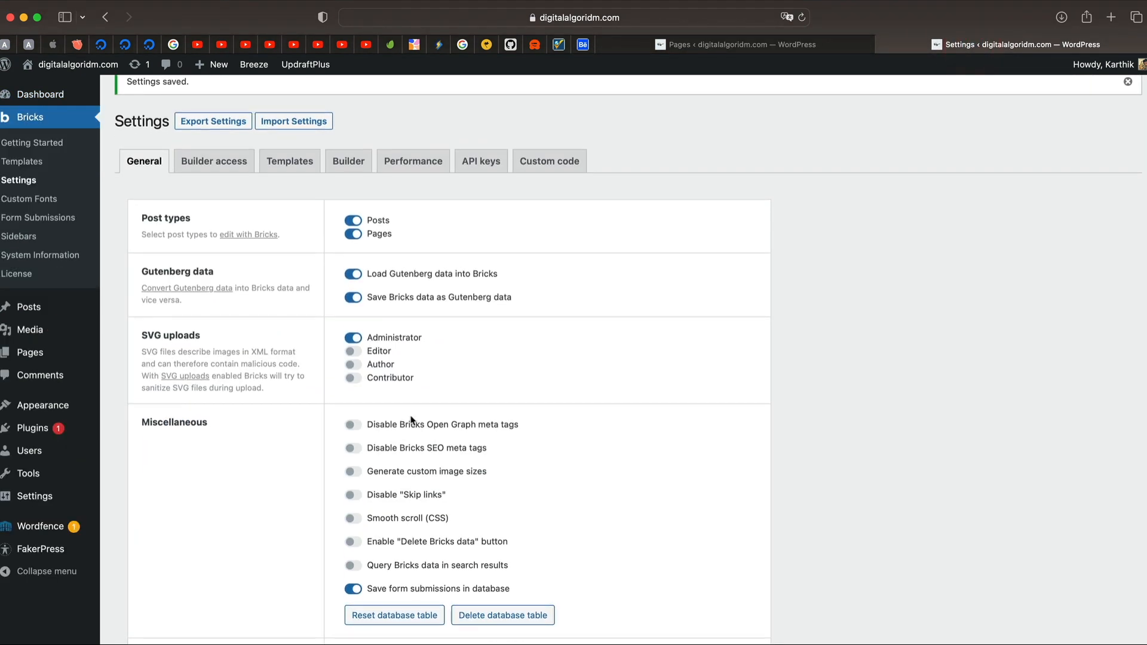
pyautogui.click(366, 162)
pyautogui.scroll(-3, 304, 349)
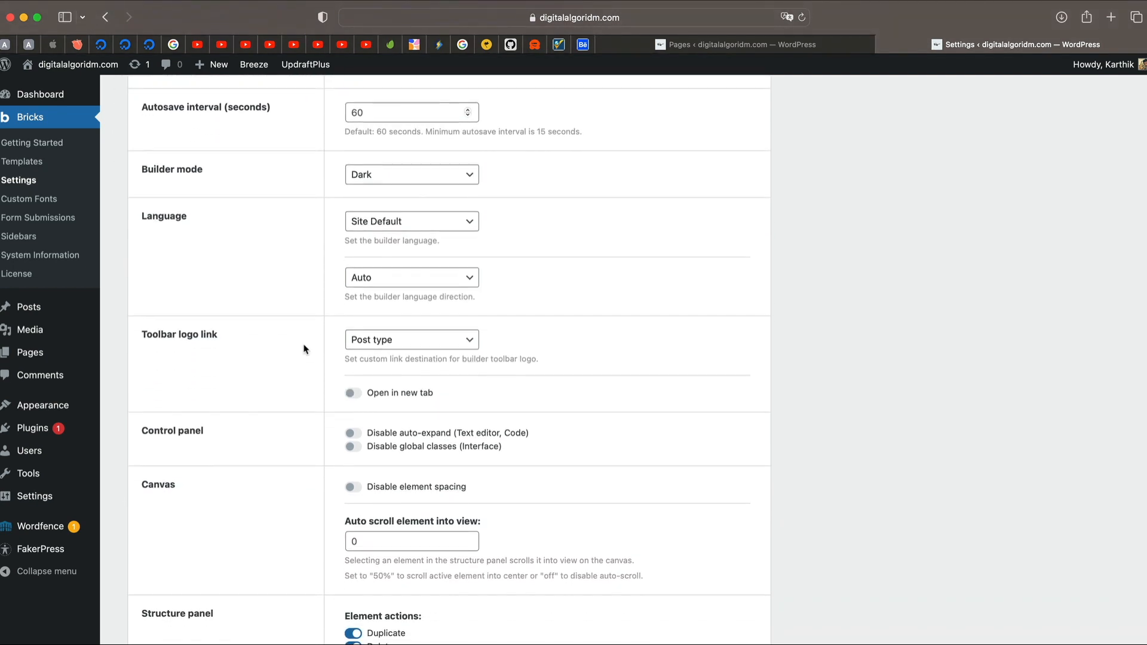
pyautogui.click(394, 339)
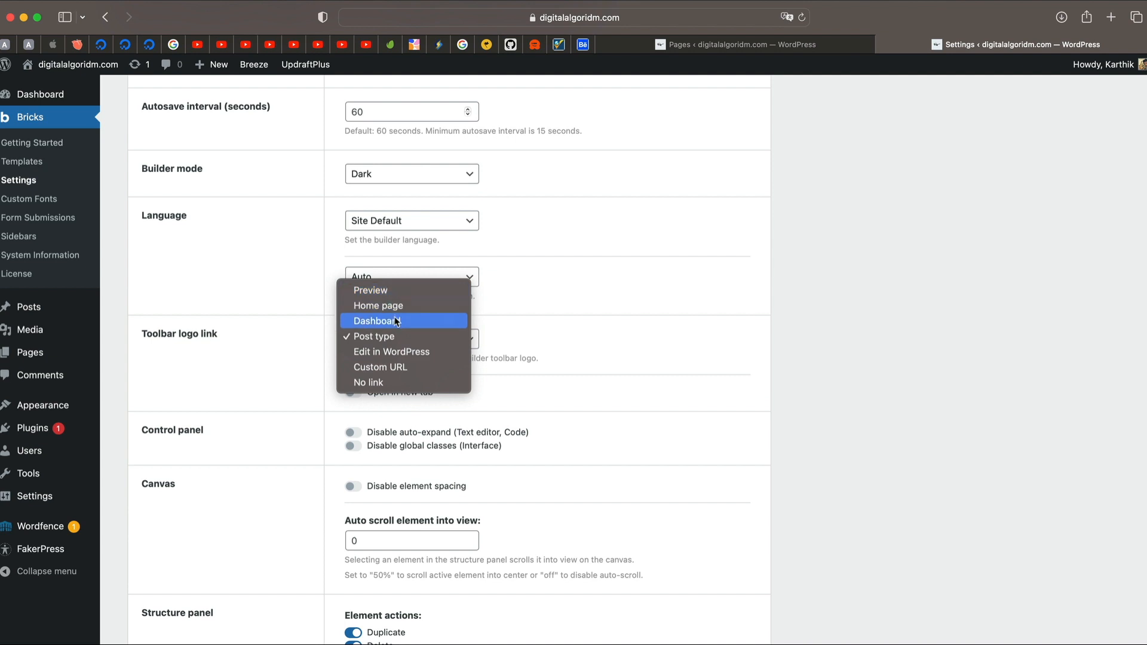
pyautogui.click(395, 323)
pyautogui.scroll(-15, 248, 419)
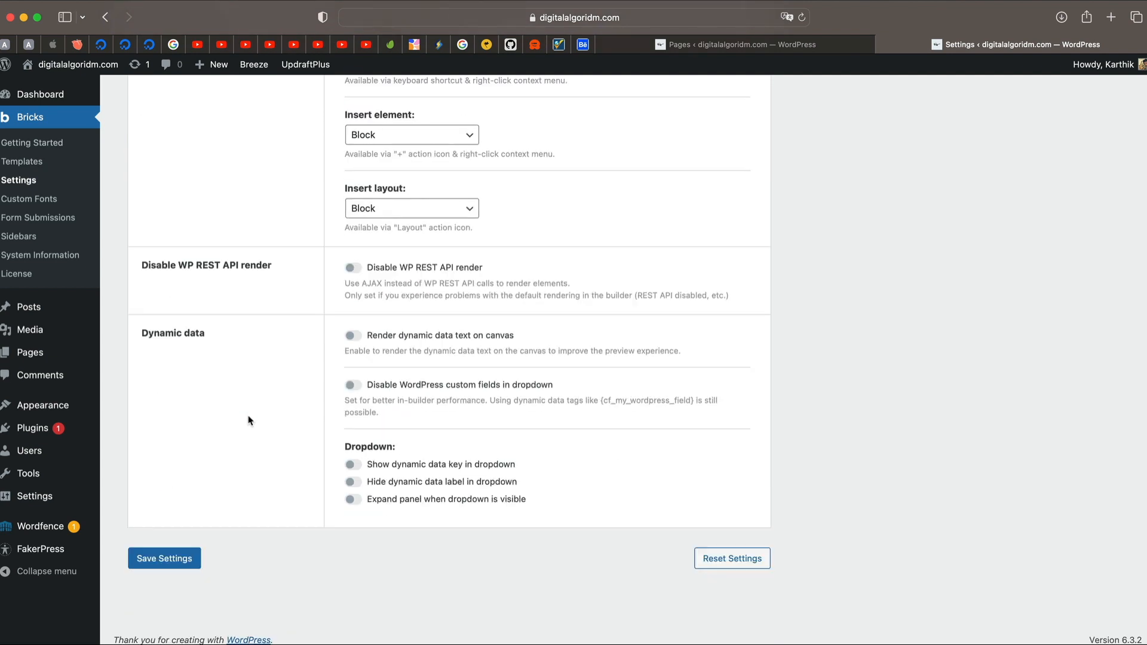
pyautogui.click(179, 545)
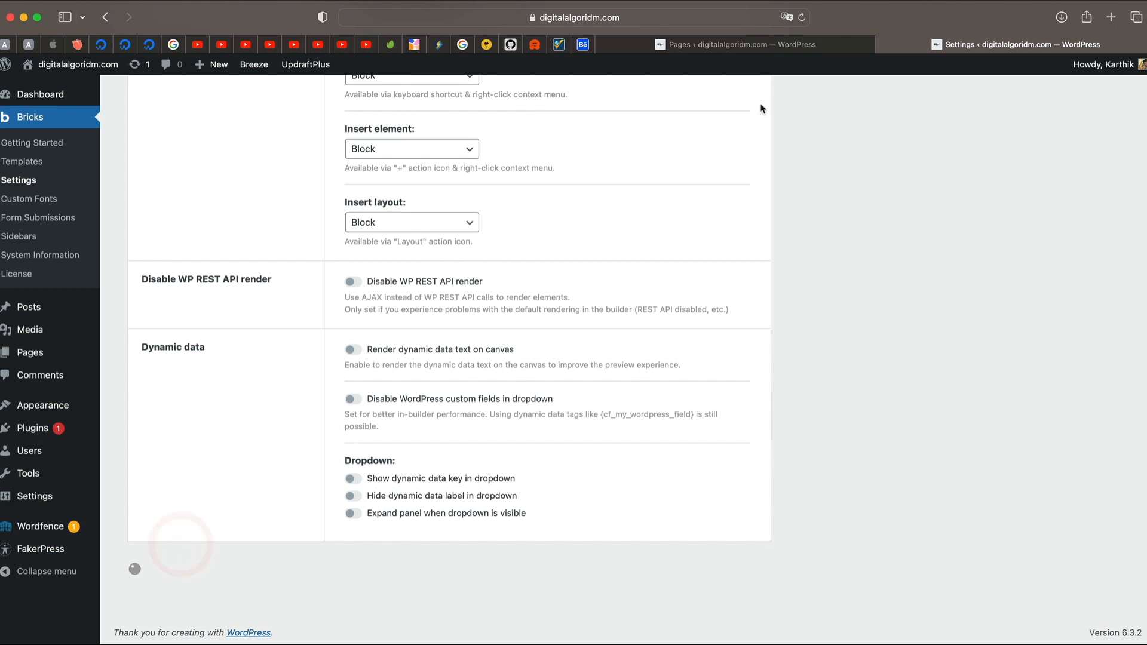
# - Open Bricks Home with Bricks and test the builder's logo link
pyautogui.click(739, 48)
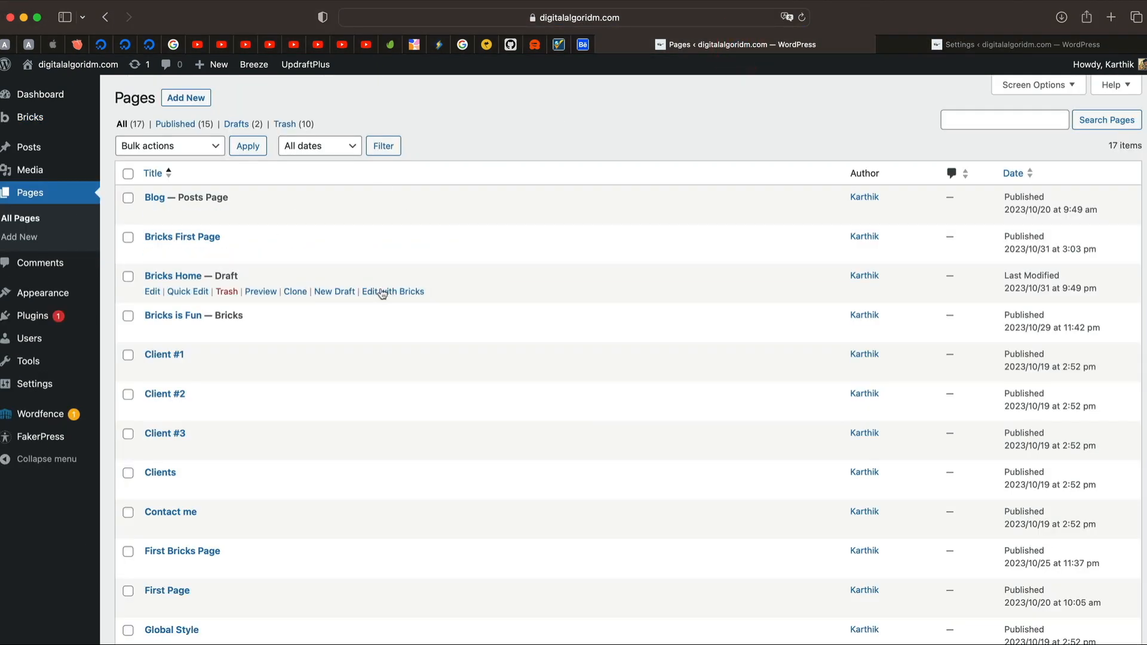
pyautogui.click(386, 292)
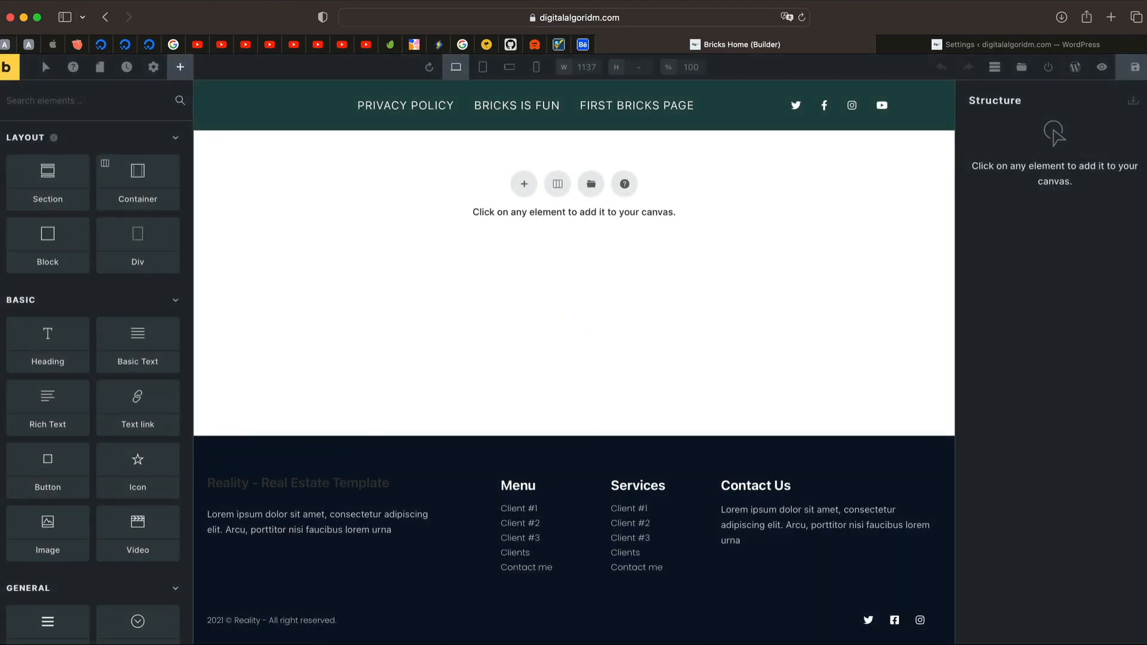
pyautogui.click(17, 68)
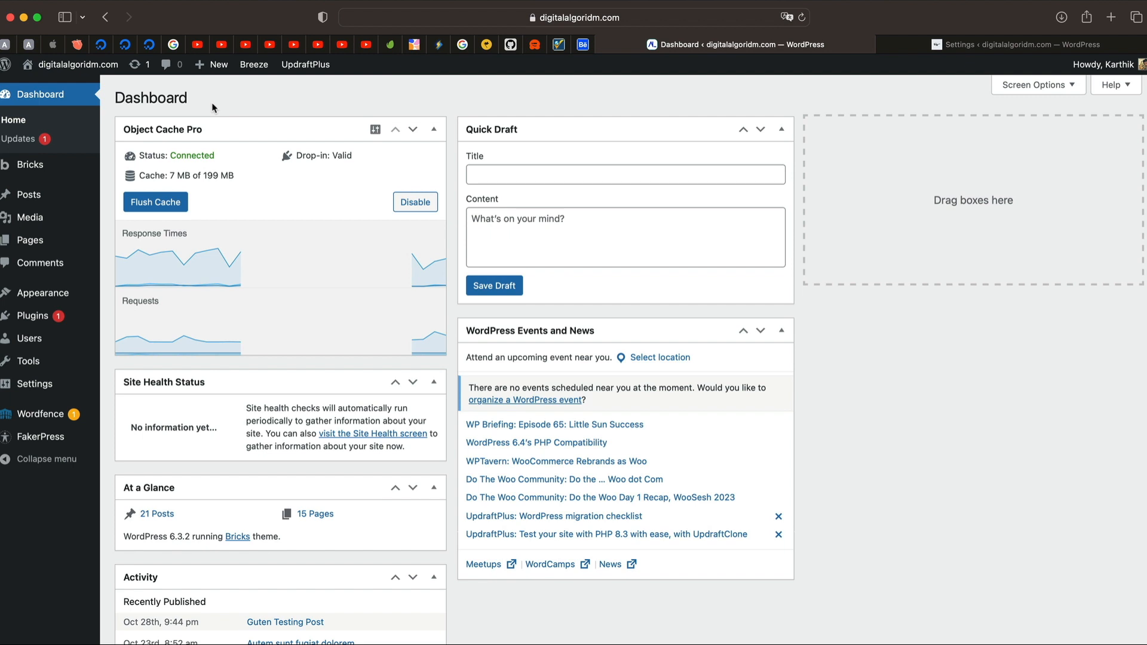
# - Set the toolbar logo link back to Post type in the Bricks builder settings and save
pyautogui.moveTo(68, 242)
pyautogui.click(976, 44)
pyautogui.click(410, 380)
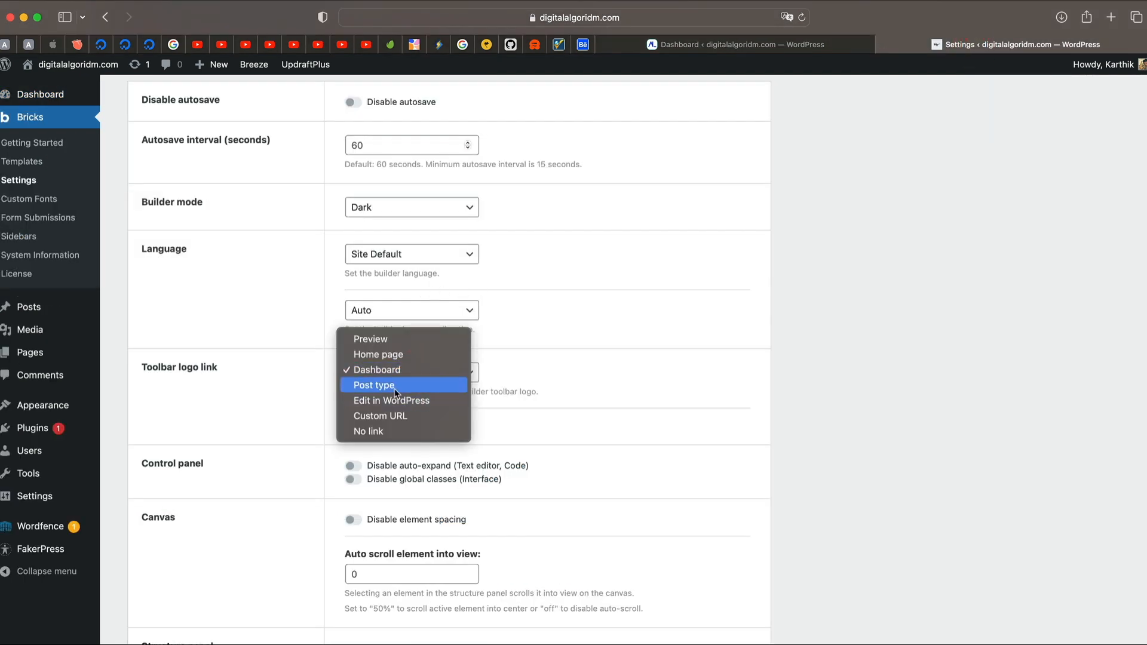
pyautogui.click(394, 389)
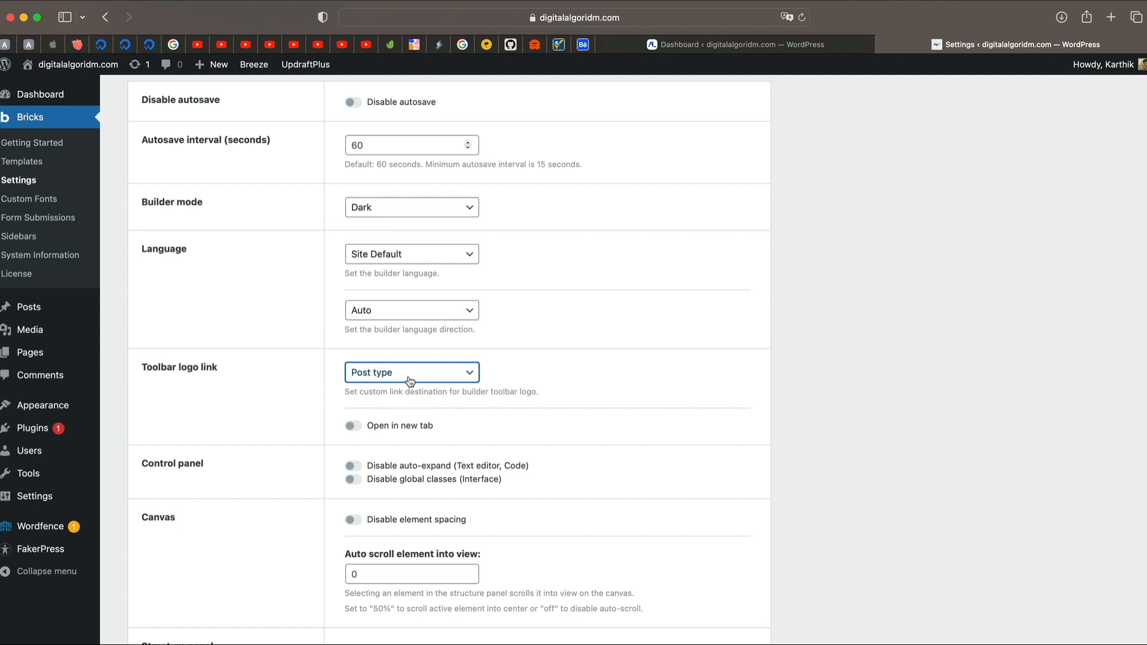
pyautogui.scroll(-15, 249, 482)
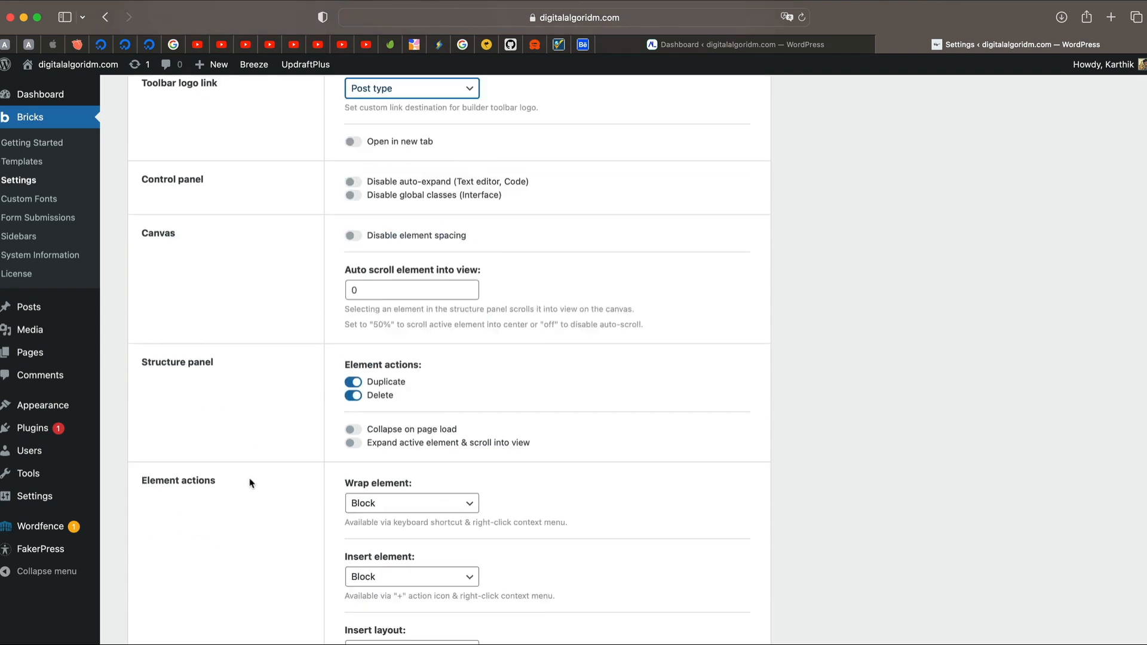
pyautogui.click(179, 553)
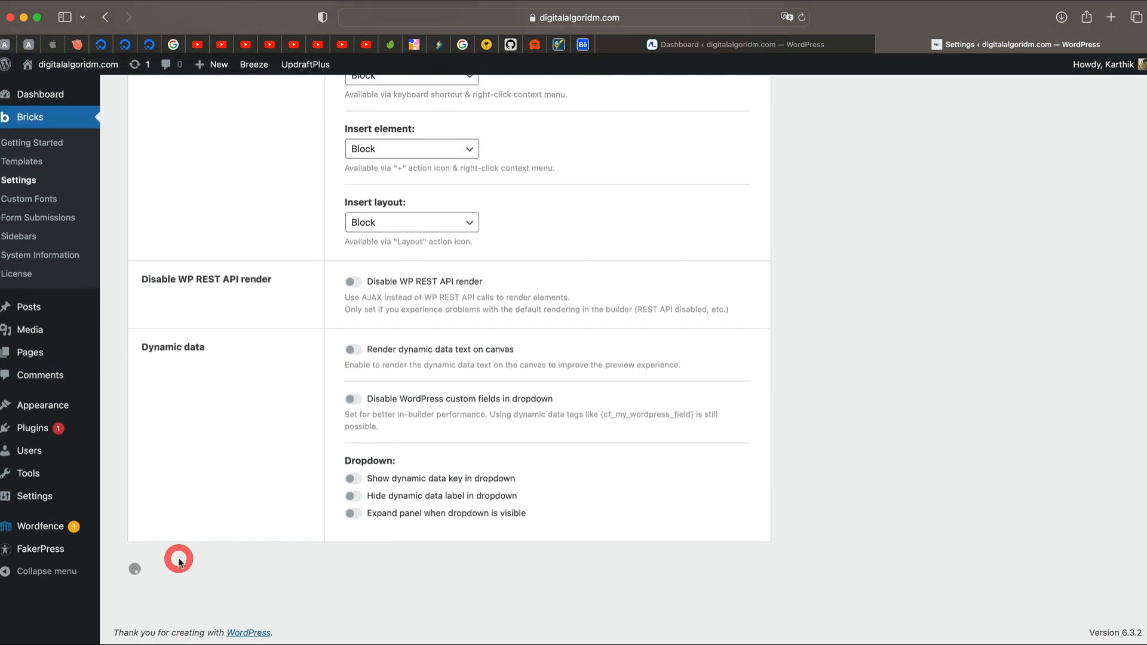
# - Sort the WordPress pages by date and open Bricks Home for editing with Bricks
pyautogui.click(754, 46)
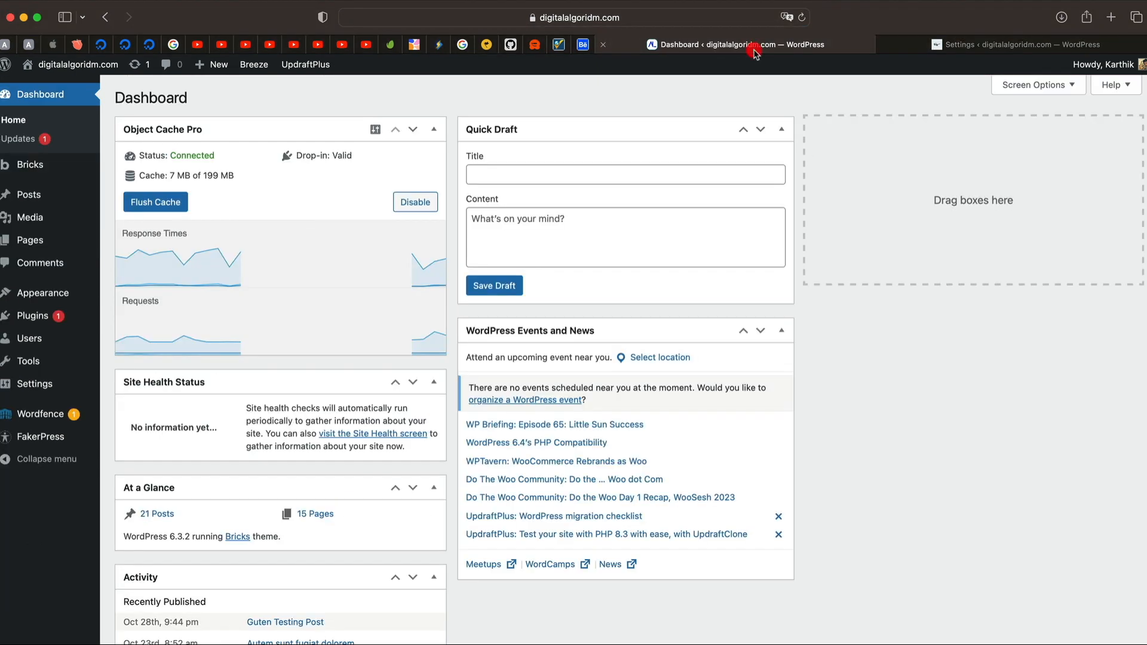
pyautogui.click(36, 238)
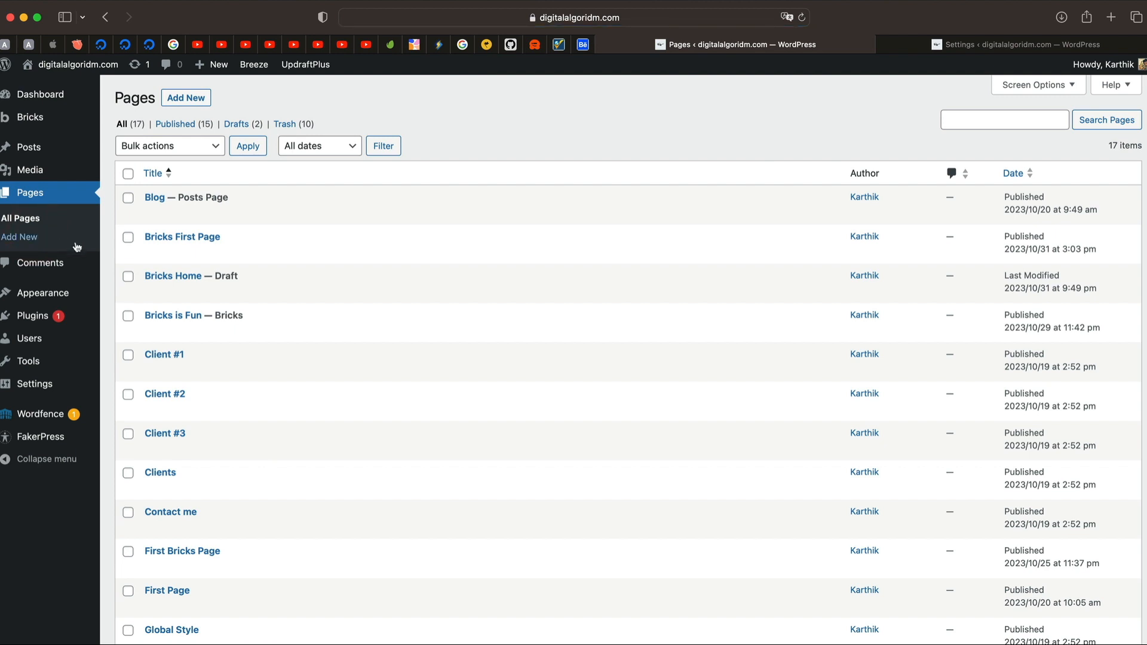
pyautogui.click(1014, 173)
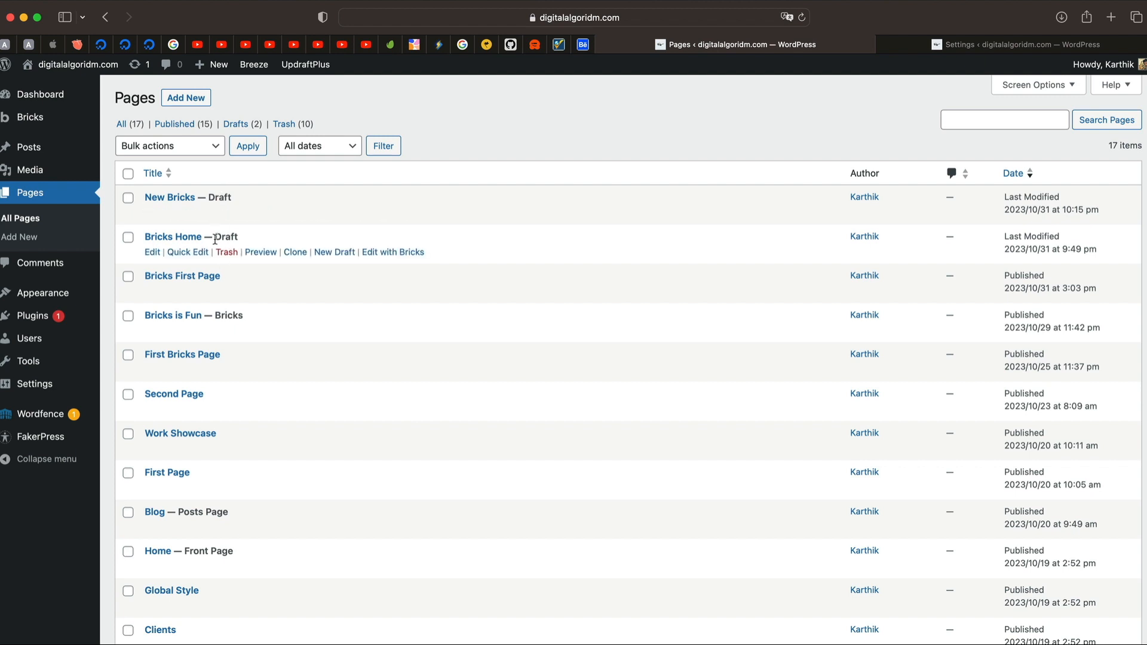
pyautogui.click(391, 252)
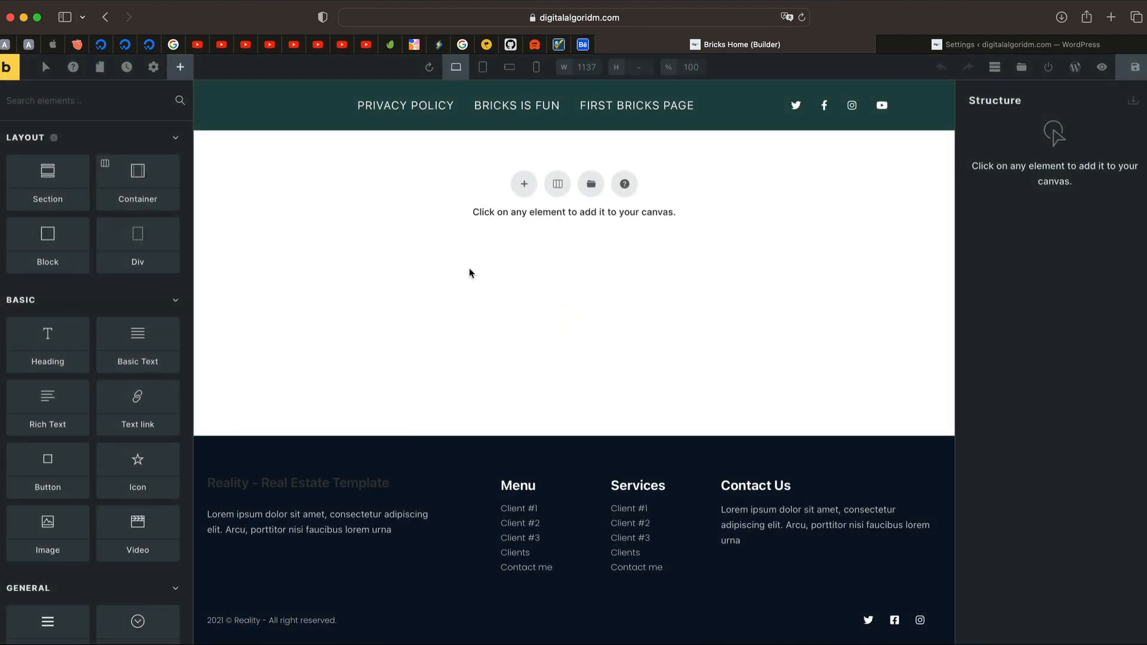
# - View the page's history and check which existing theme styles are available in the builder settings
pyautogui.click(128, 67)
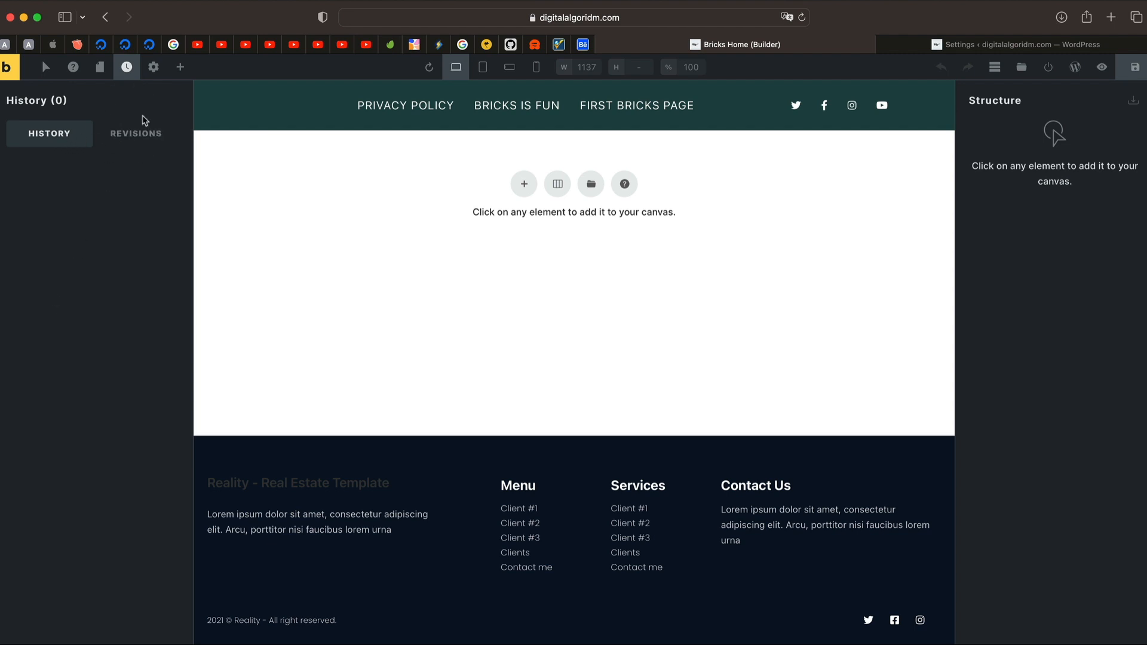
pyautogui.click(154, 68)
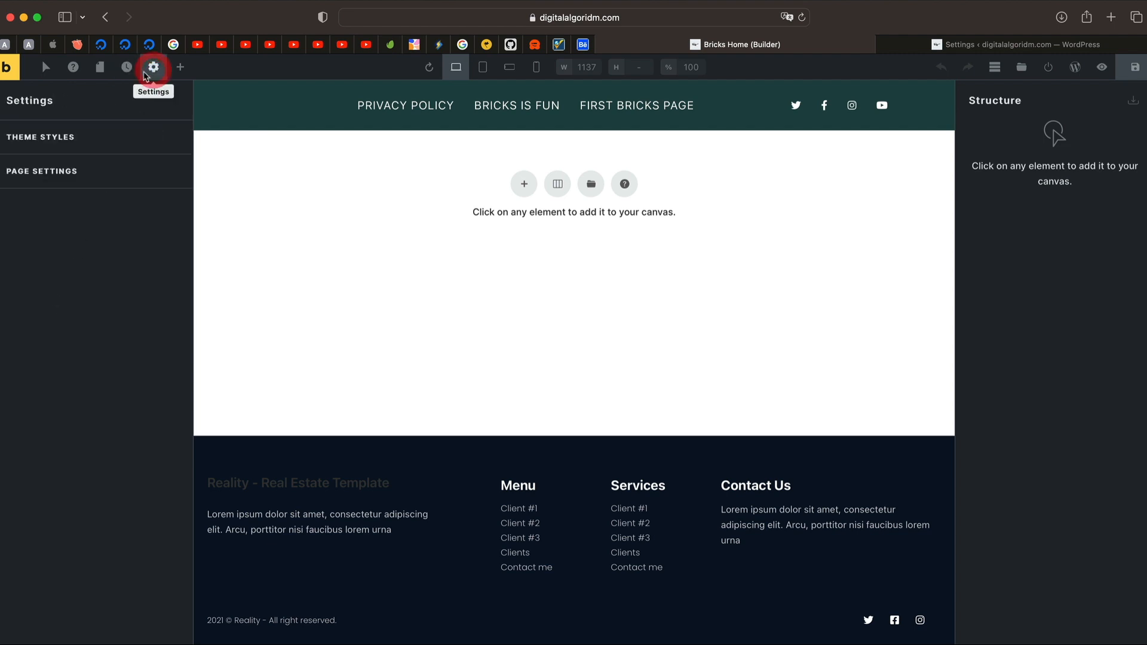
pyautogui.click(90, 142)
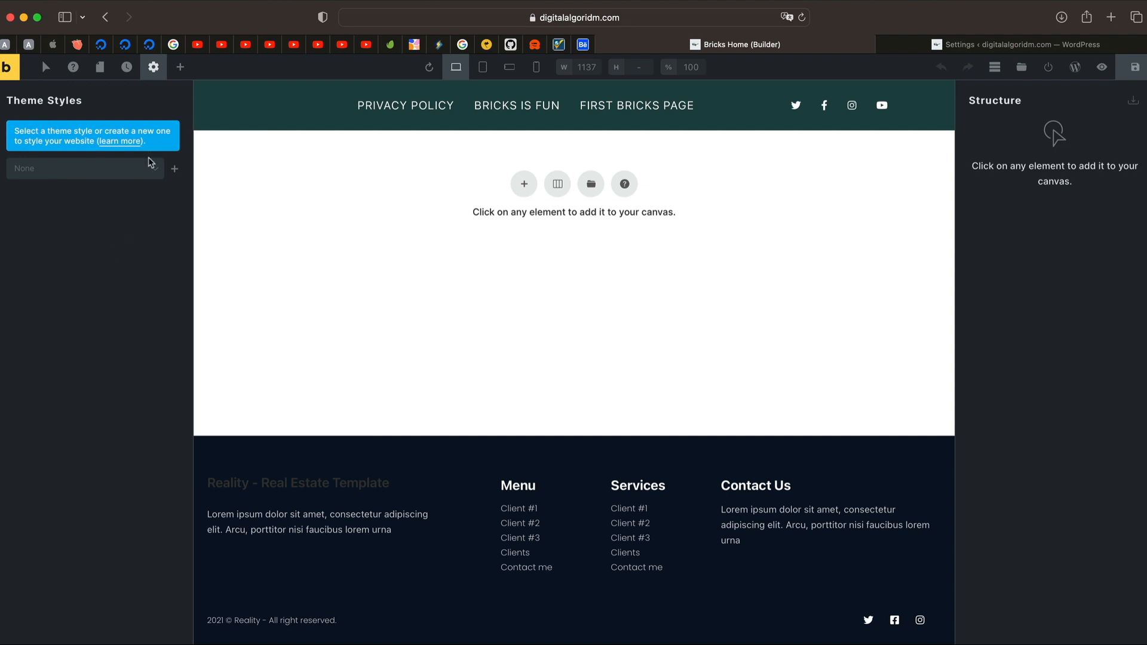
pyautogui.click(157, 170)
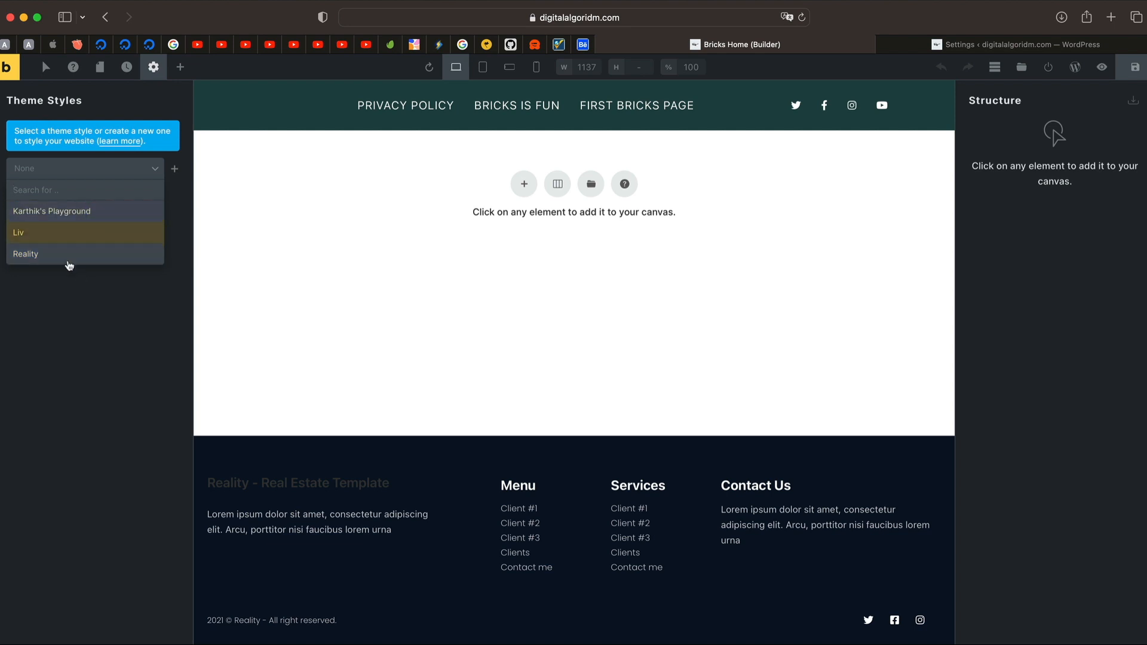
pyautogui.click(67, 325)
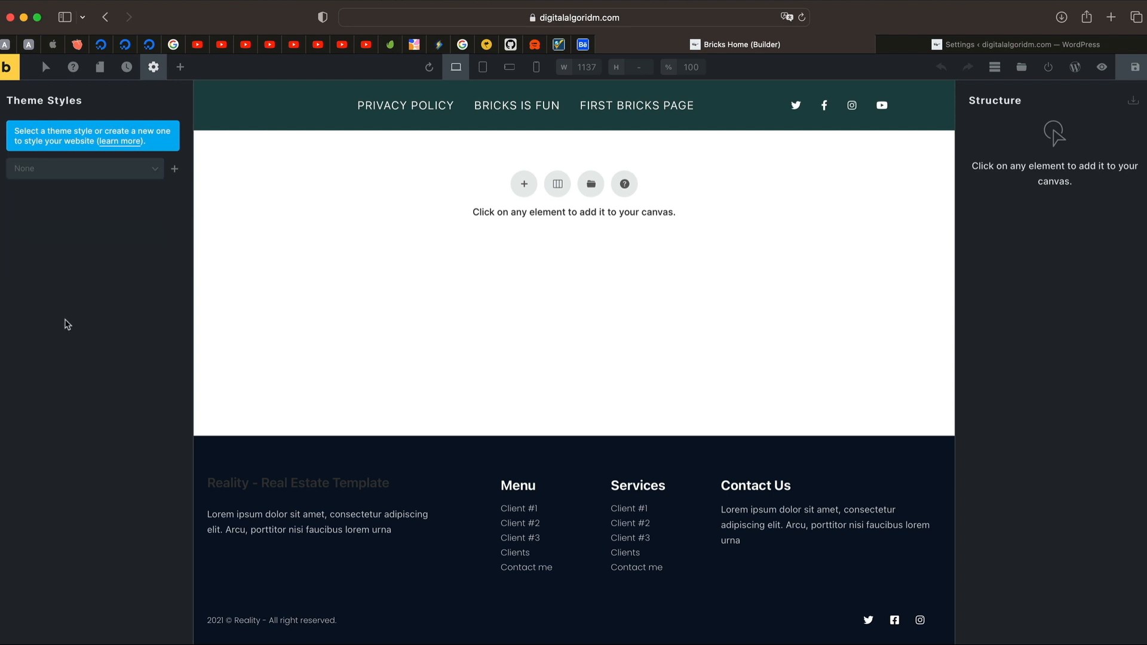
# - Create a new theme style named Bricks Cool and look through its setting groups
pyautogui.click(175, 170)
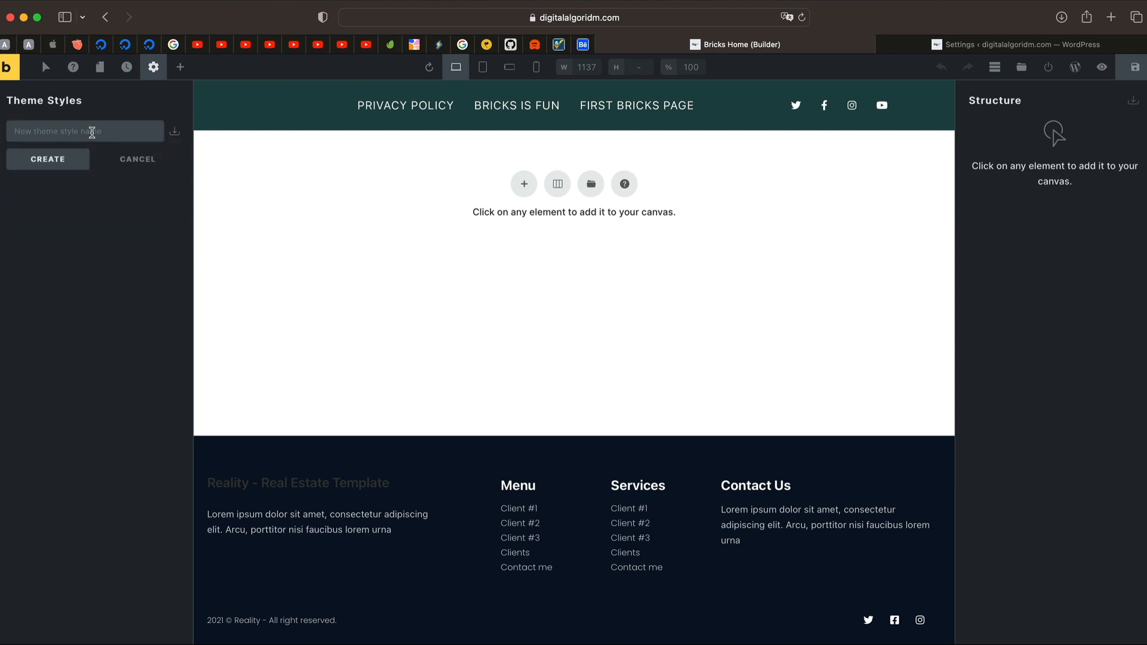
pyautogui.write('Bric')
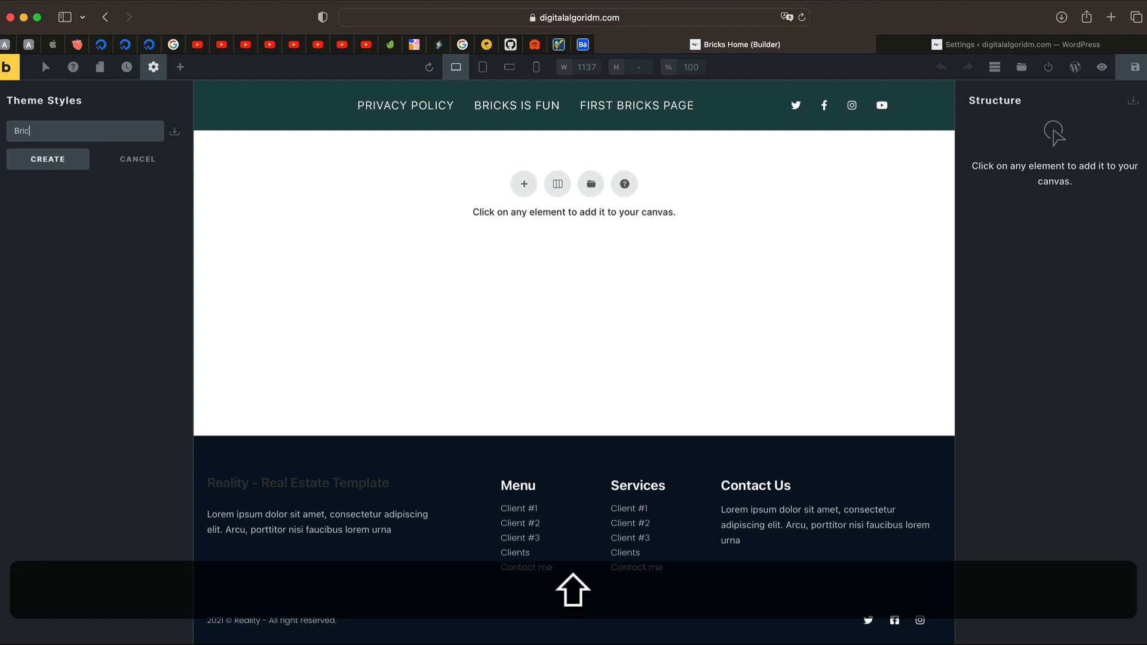
pyautogui.write('ks COol')
pyautogui.press('BackSpace')
pyautogui.press('BackSpace')
pyautogui.press('BackSpace')
pyautogui.write('ool')
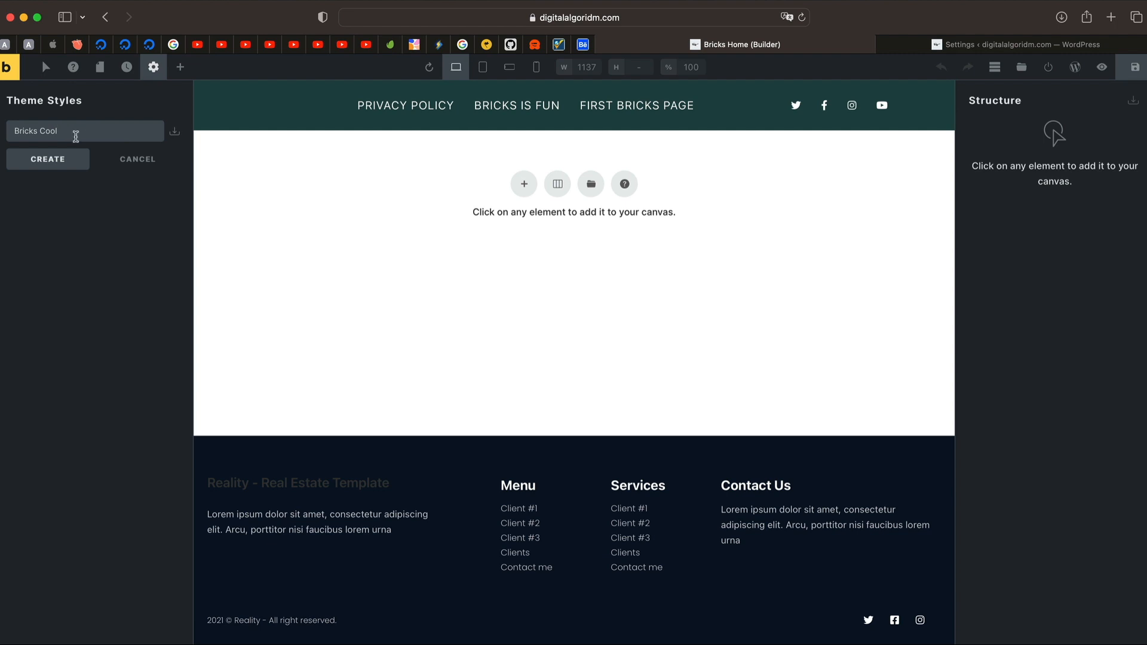
pyautogui.click(60, 160)
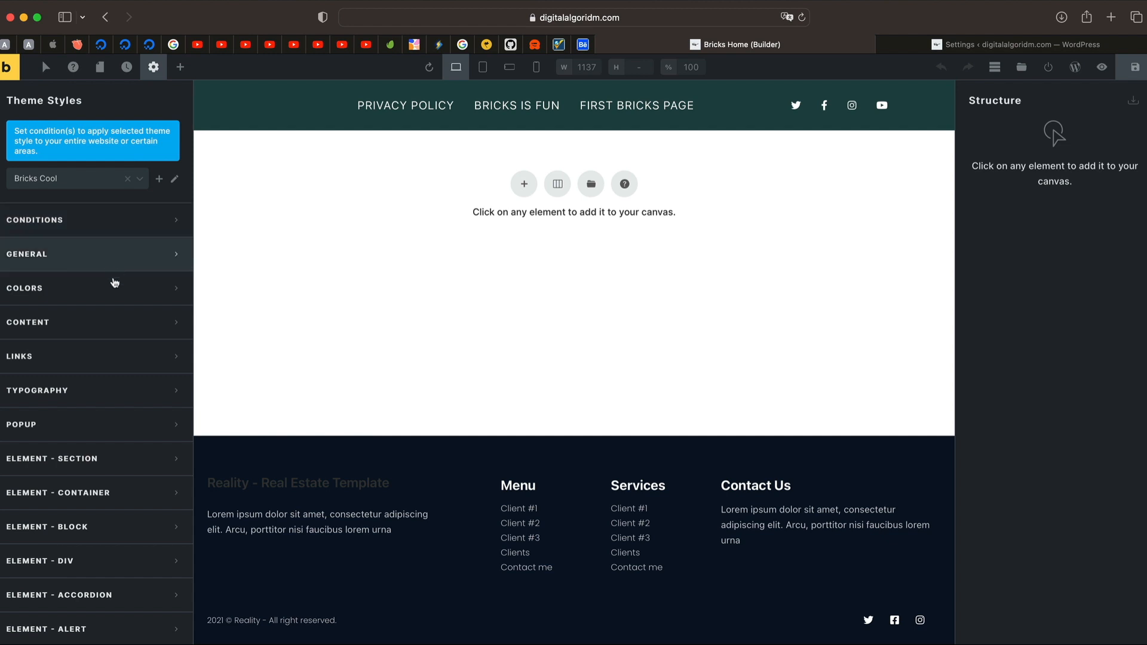
pyautogui.scroll(-3, 108, 389)
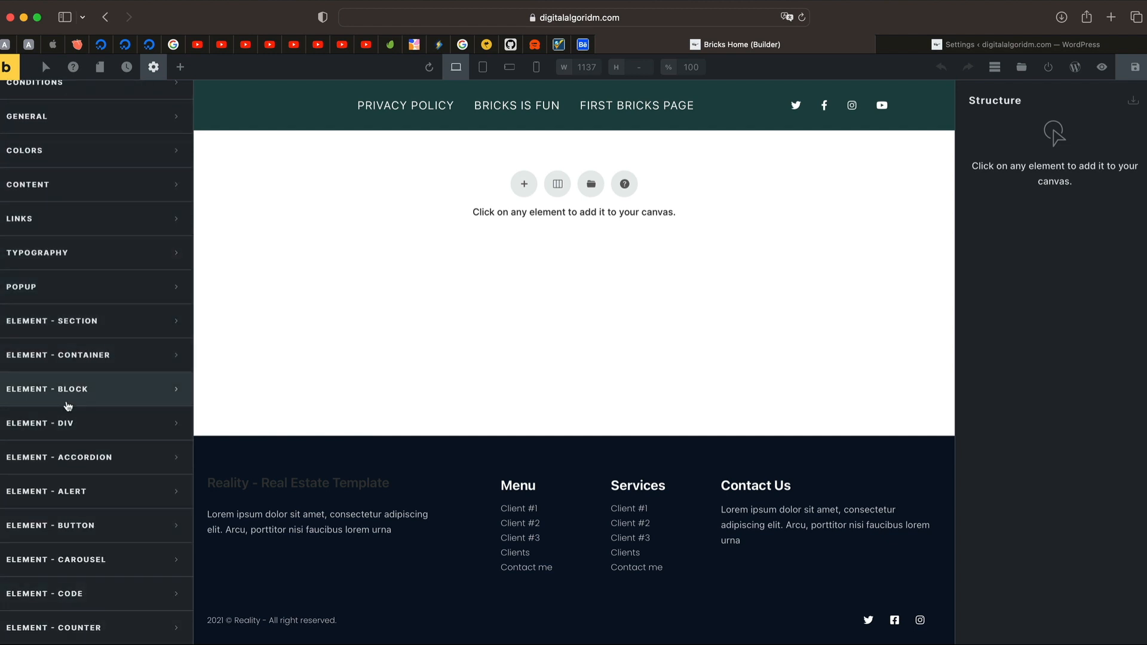
pyautogui.scroll(4, 70, 405)
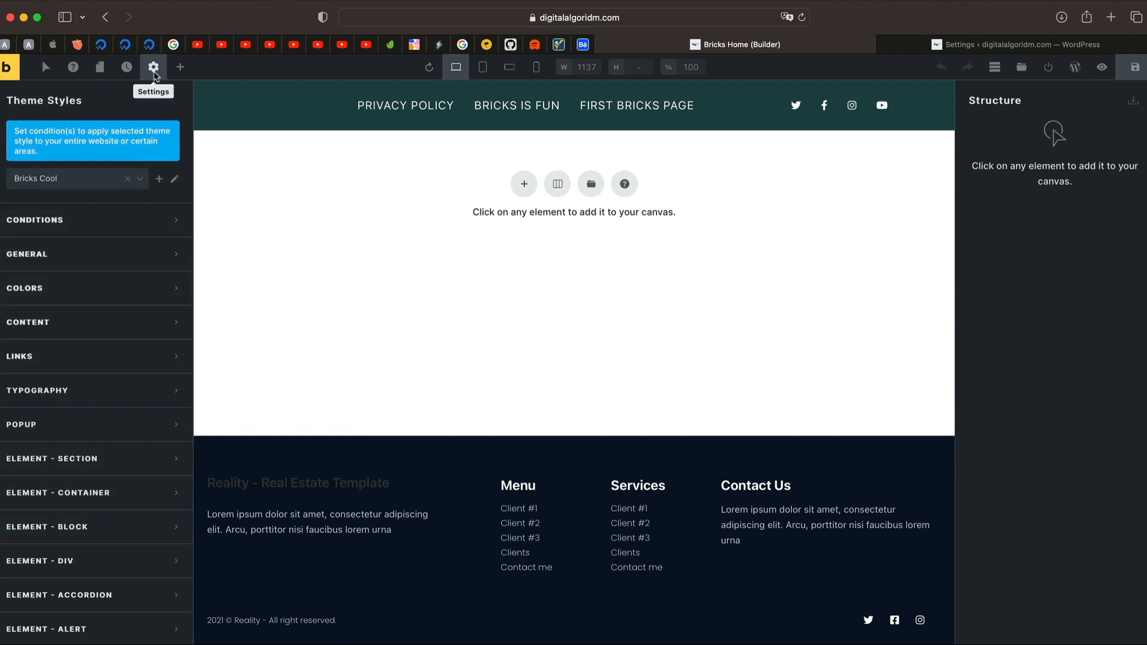
# - Open the general page settings and place the cursor in the body CSS classes field
pyautogui.click(154, 68)
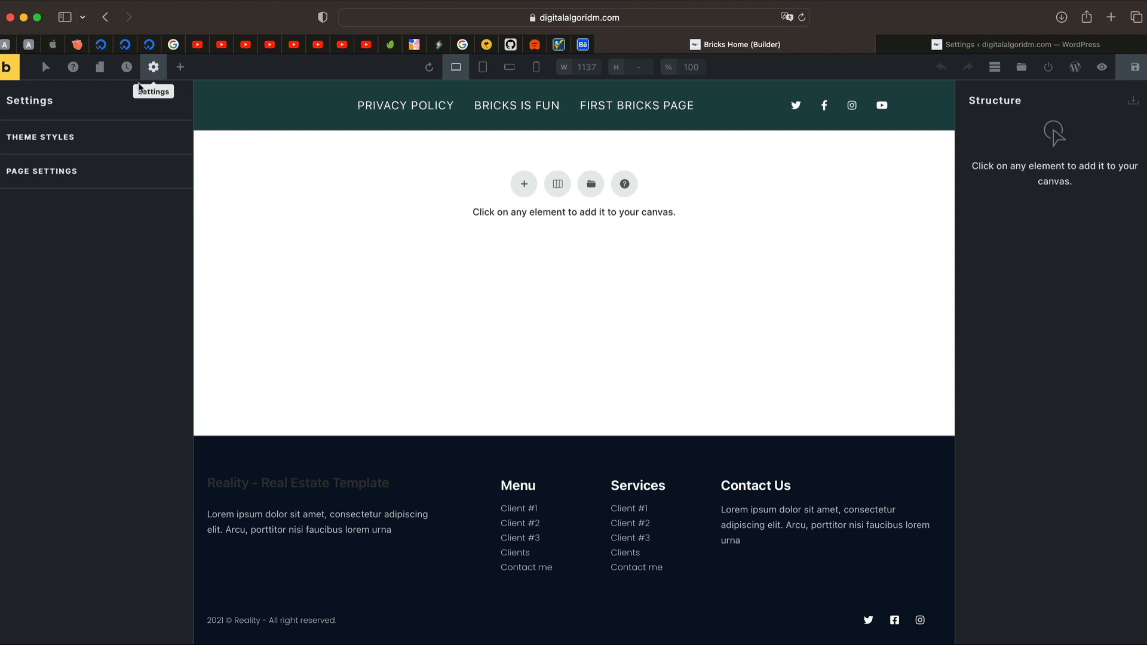
pyautogui.click(70, 178)
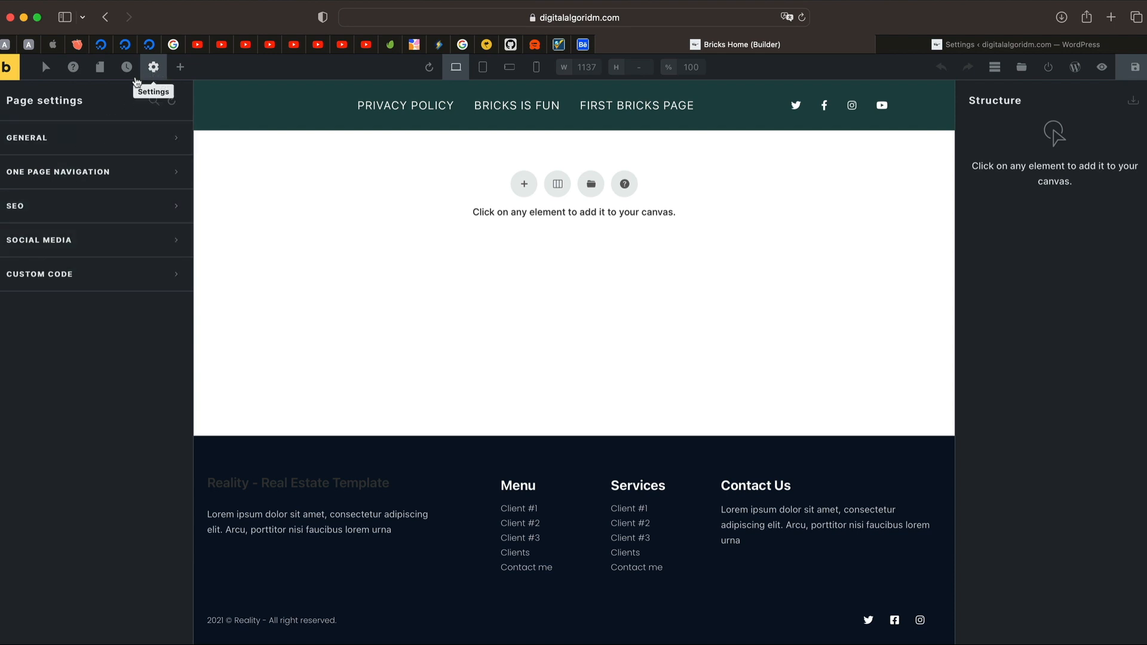
pyautogui.click(95, 137)
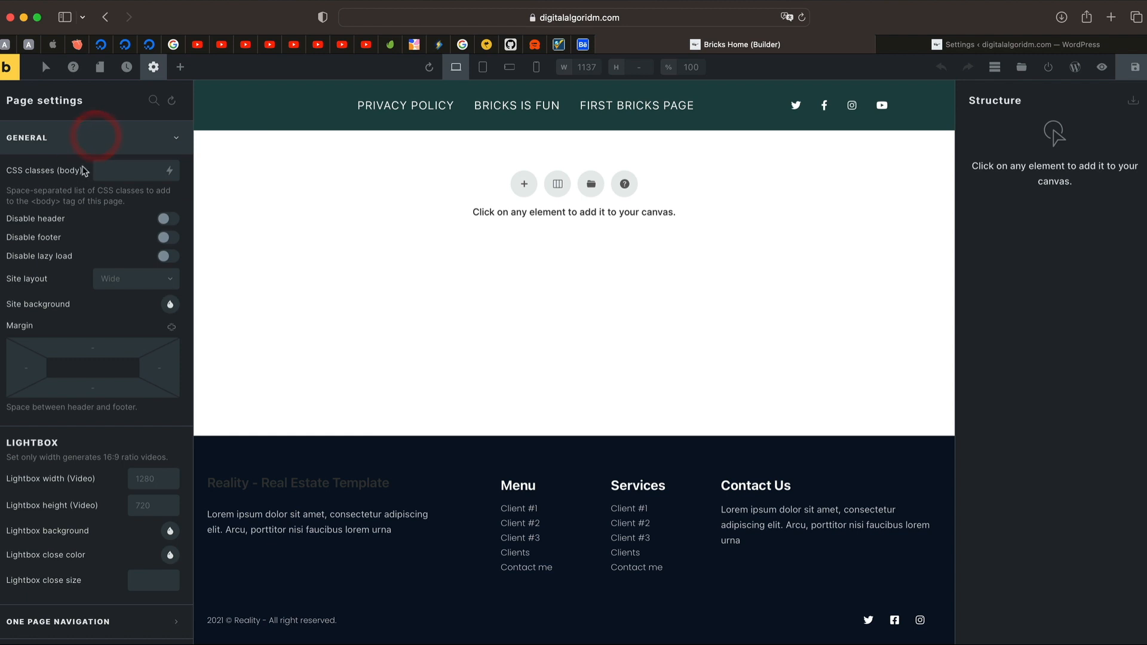
pyautogui.click(136, 172)
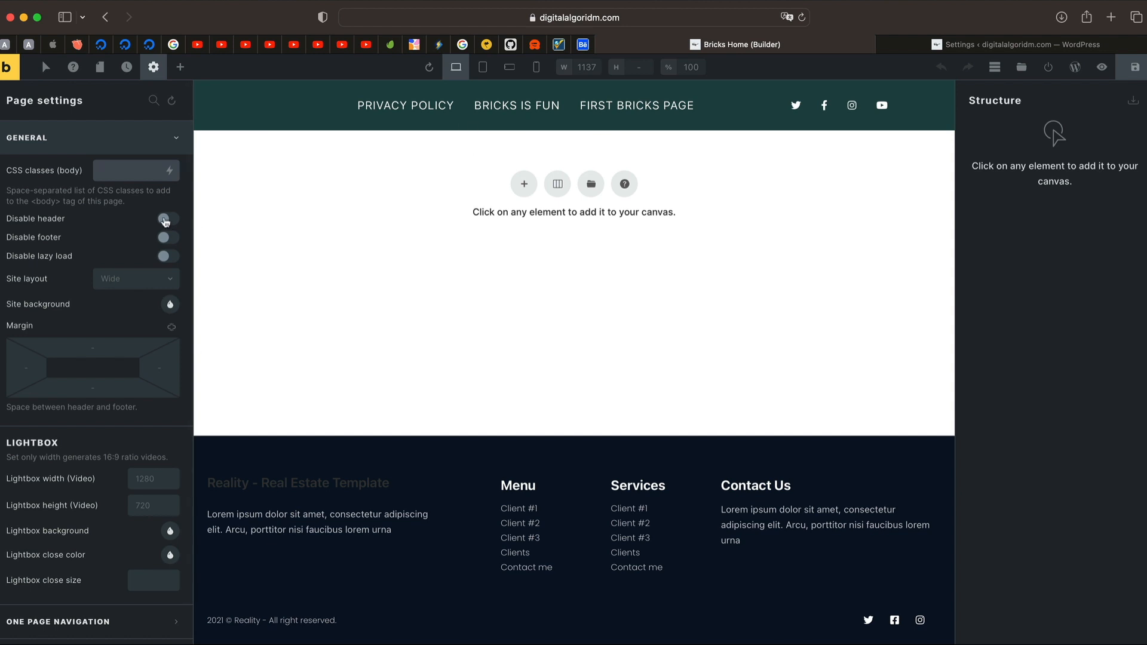
# - Try disabling the page's header and footer, and turn both back on
pyautogui.click(165, 221)
pyautogui.click(165, 221)
pyautogui.click(167, 237)
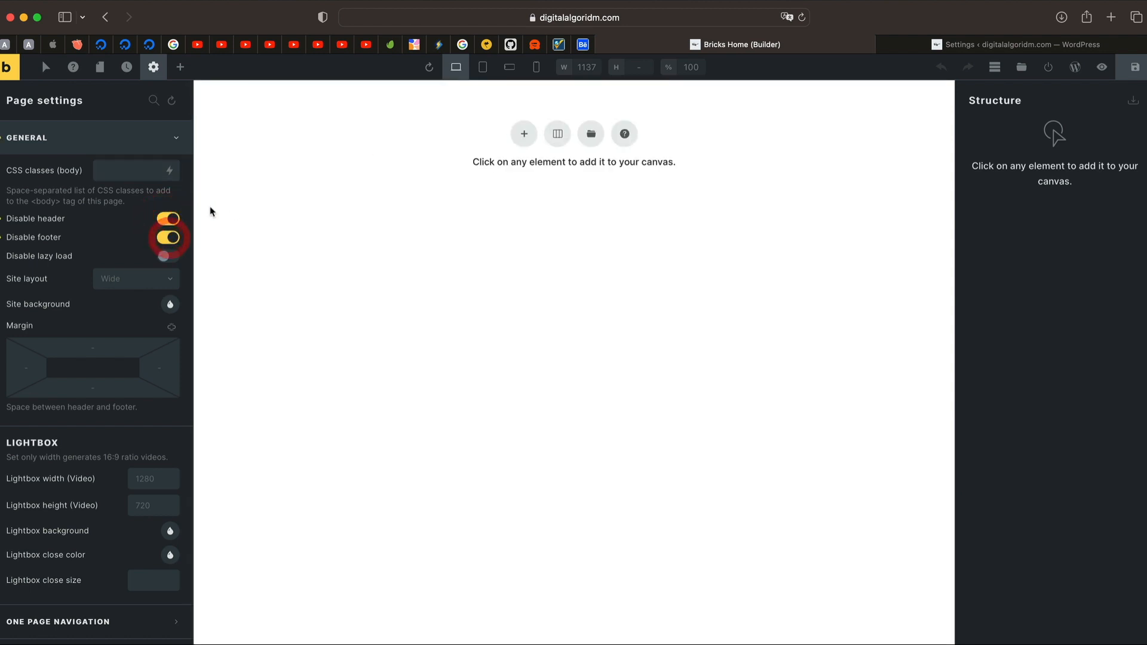
pyautogui.click(171, 220)
pyautogui.click(172, 238)
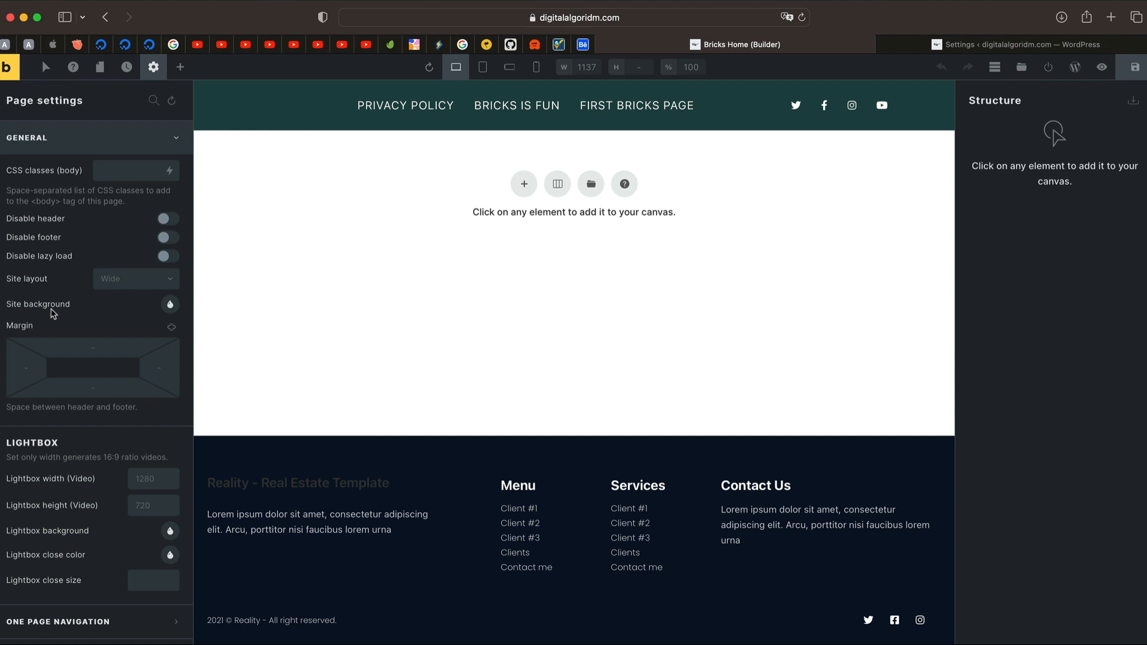
# - Try the Boxed site layout, set it to Wide, and check the site background and lightbox options
pyautogui.scroll(-2, 51, 311)
pyautogui.click(144, 242)
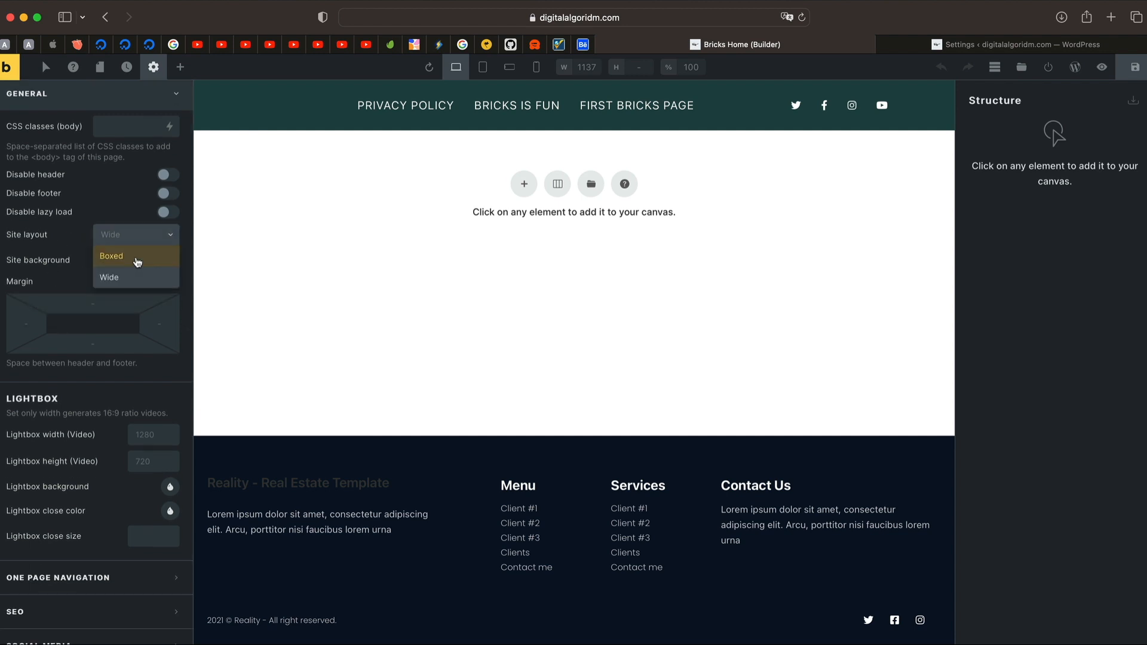
pyautogui.click(137, 261)
pyautogui.click(138, 242)
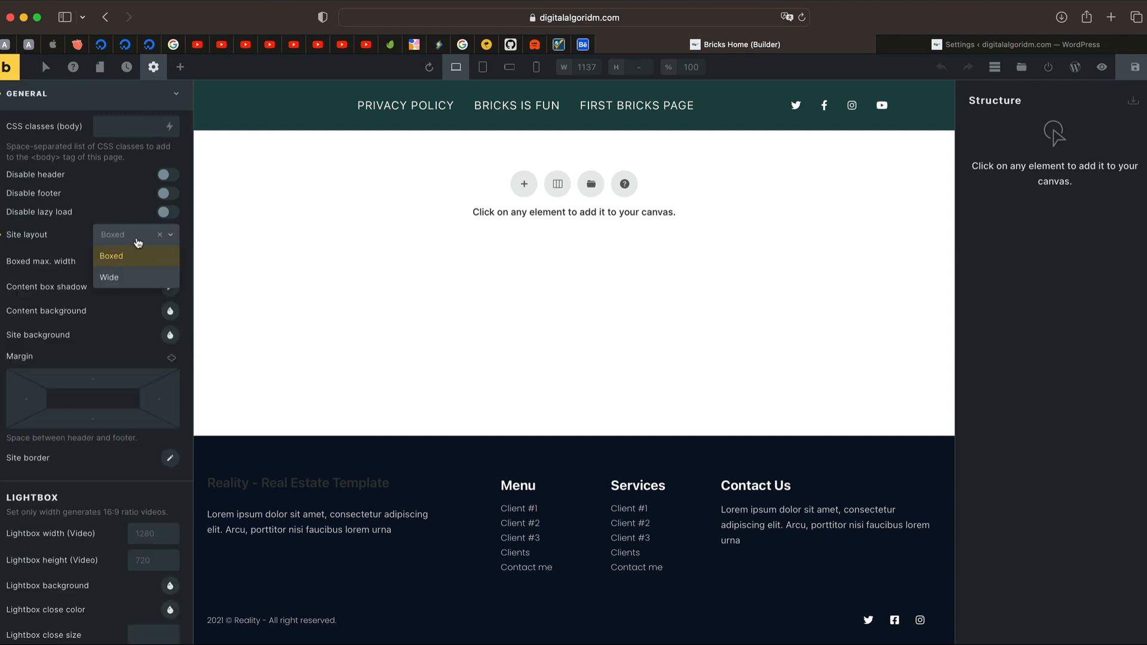
pyautogui.click(132, 275)
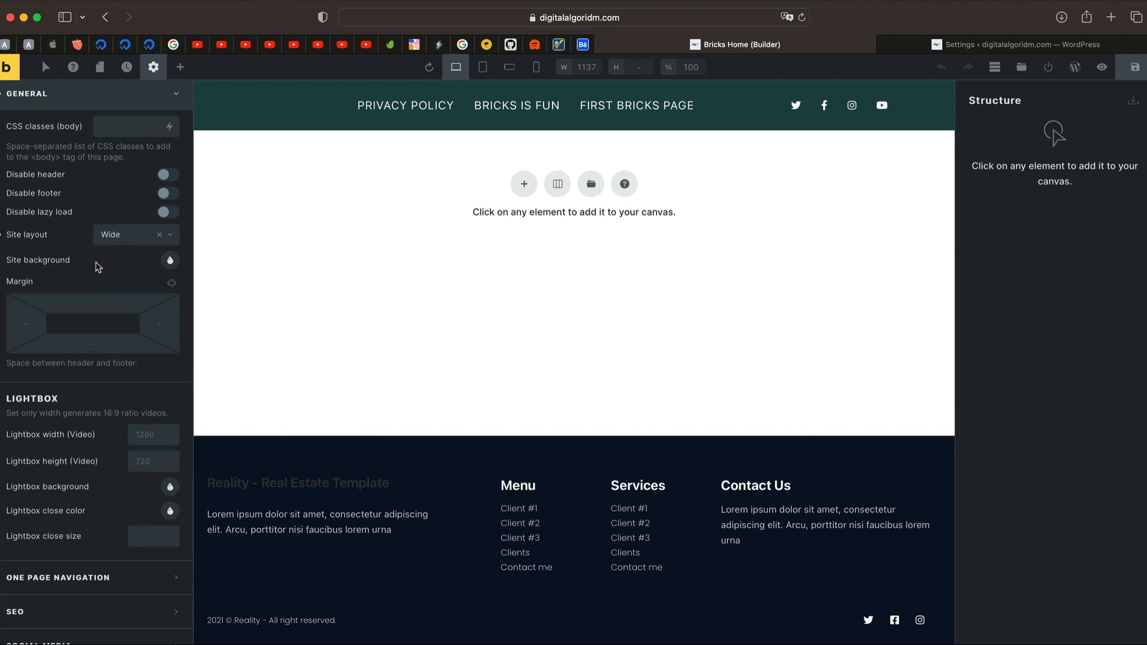
pyautogui.click(171, 261)
pyautogui.click(170, 261)
pyautogui.scroll(-3, 81, 452)
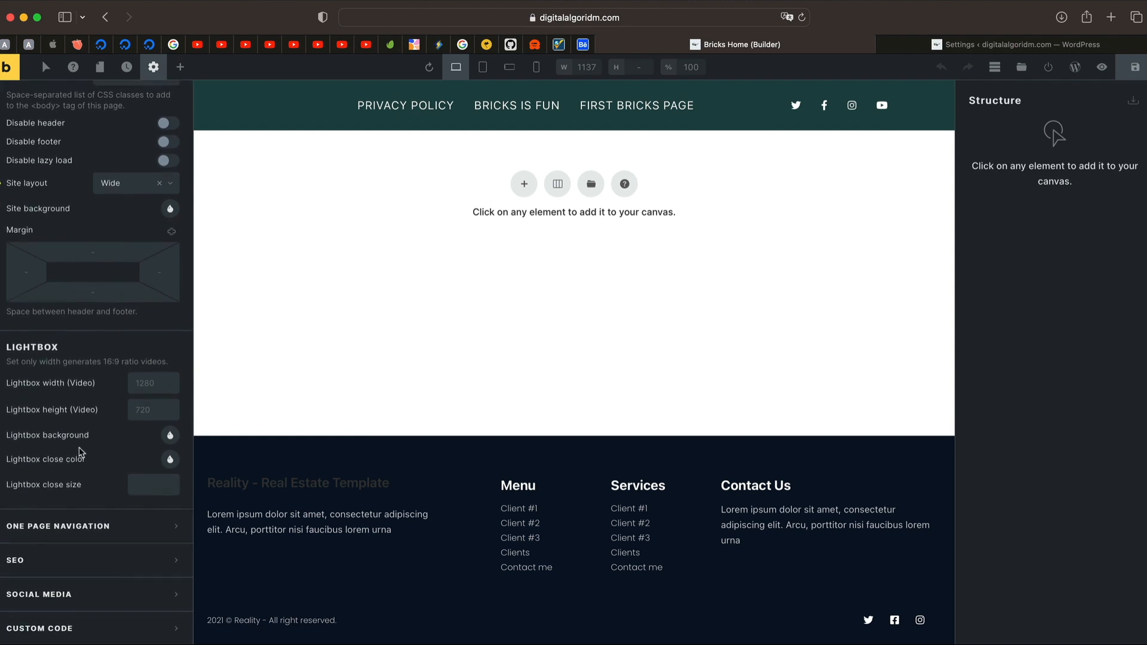
# - Switch Show navigation on and off again in the page's one page navigation settings
pyautogui.click(78, 525)
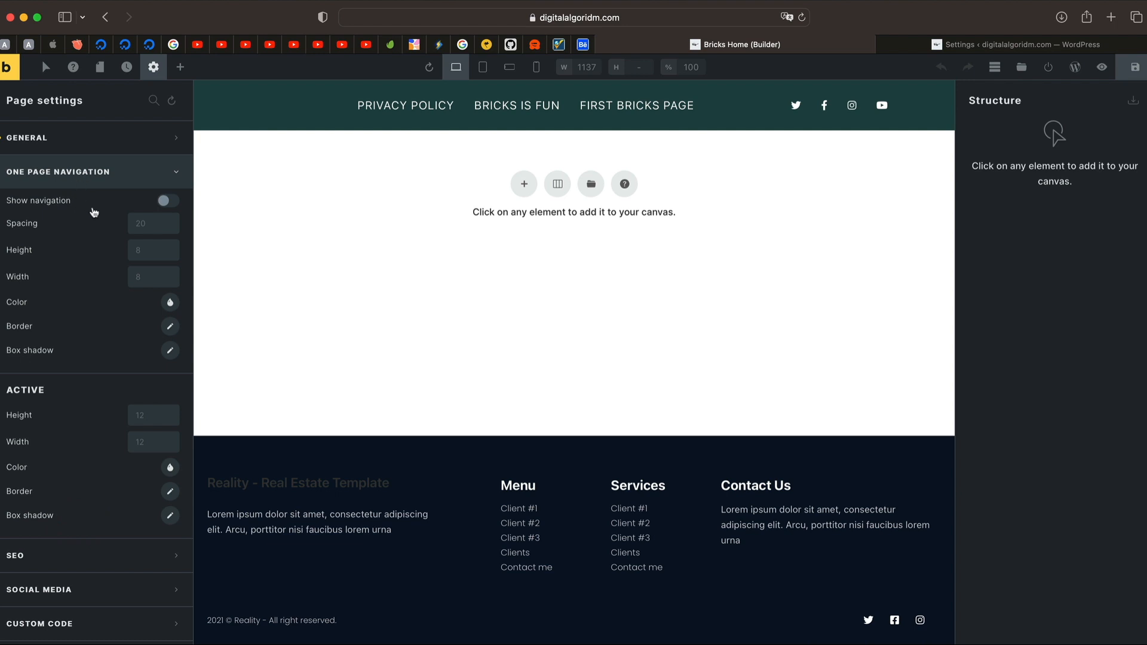
pyautogui.click(167, 201)
pyautogui.click(169, 202)
pyautogui.click(141, 173)
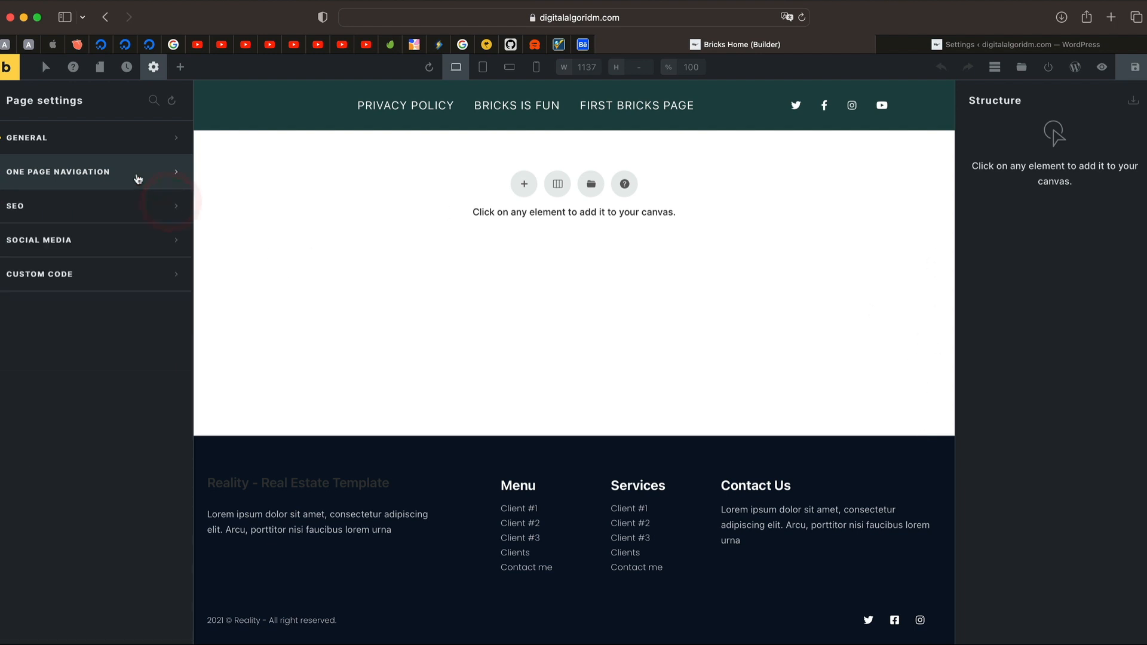
# - Set the page title to My Cool Bricks in the SEO settings and save the new title
pyautogui.click(99, 219)
pyautogui.click(70, 254)
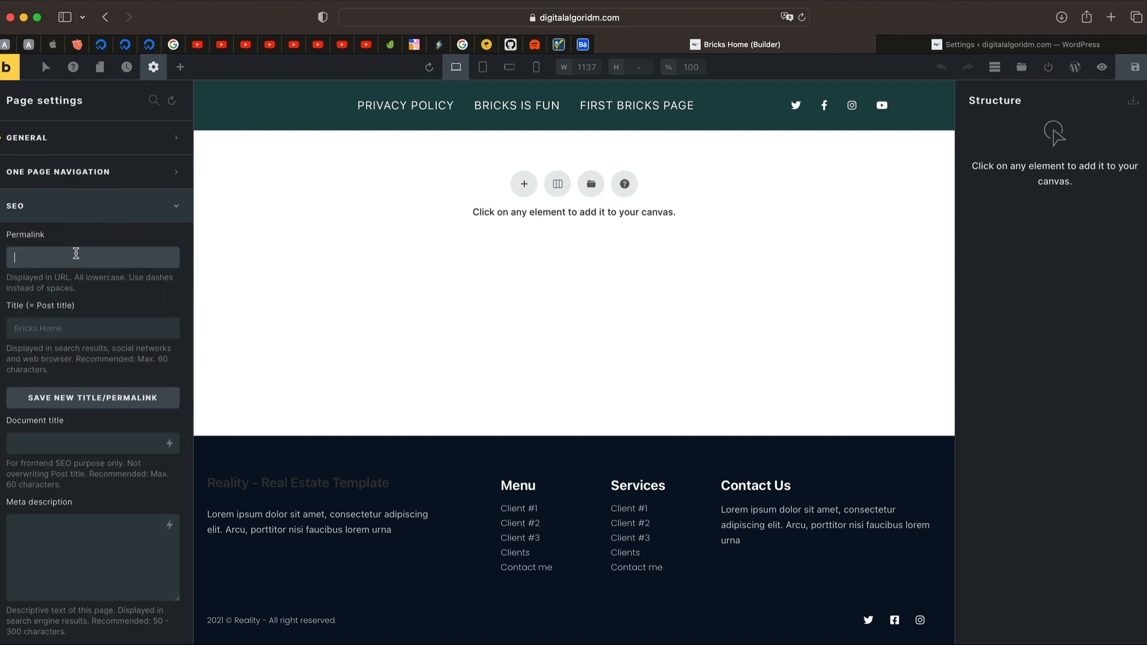
pyautogui.click(57, 327)
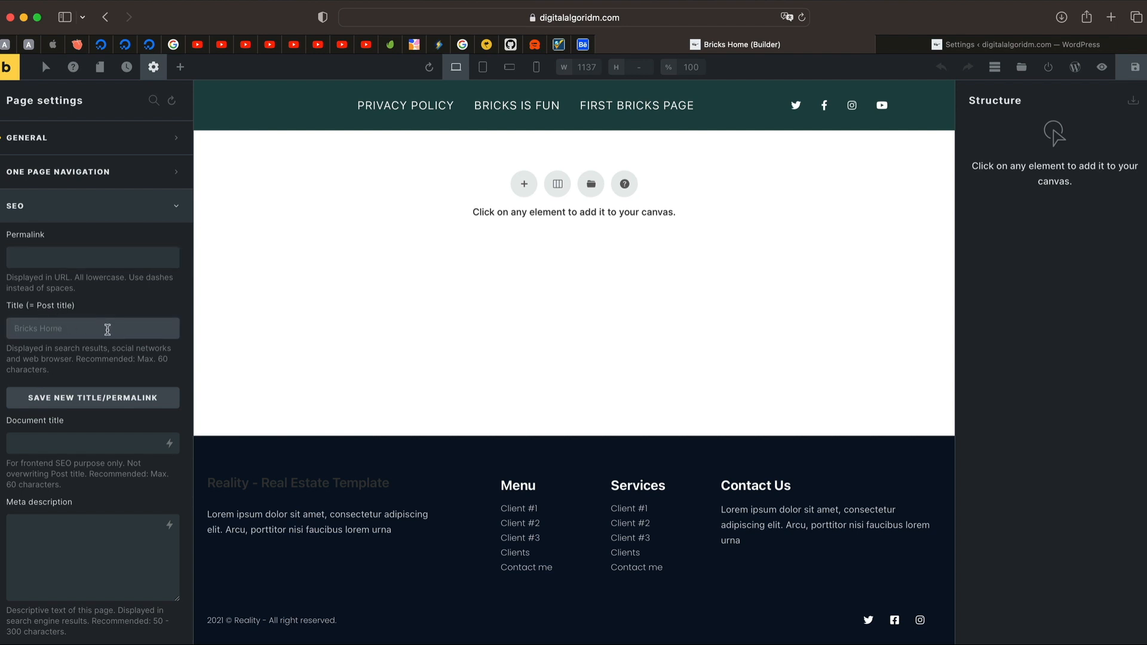
pyautogui.press('shift')
pyautogui.write('My Cool Bricks')
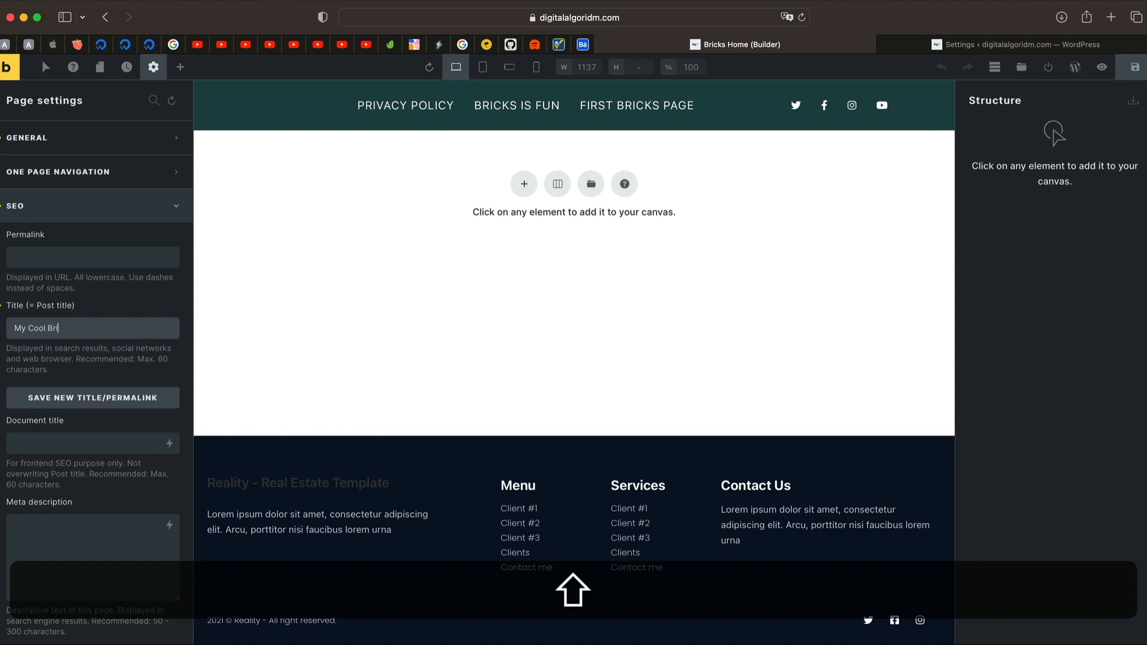
pyautogui.click(103, 402)
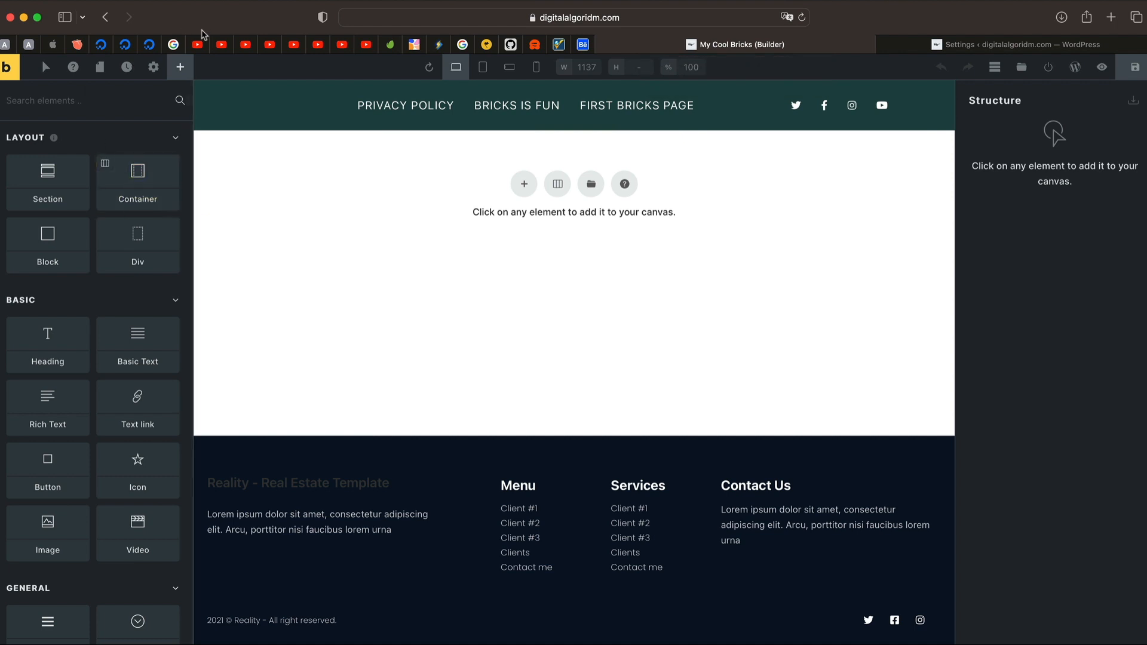
# - Reopen the page settings and examine the SEO fields and the social media sharing options
pyautogui.click(158, 69)
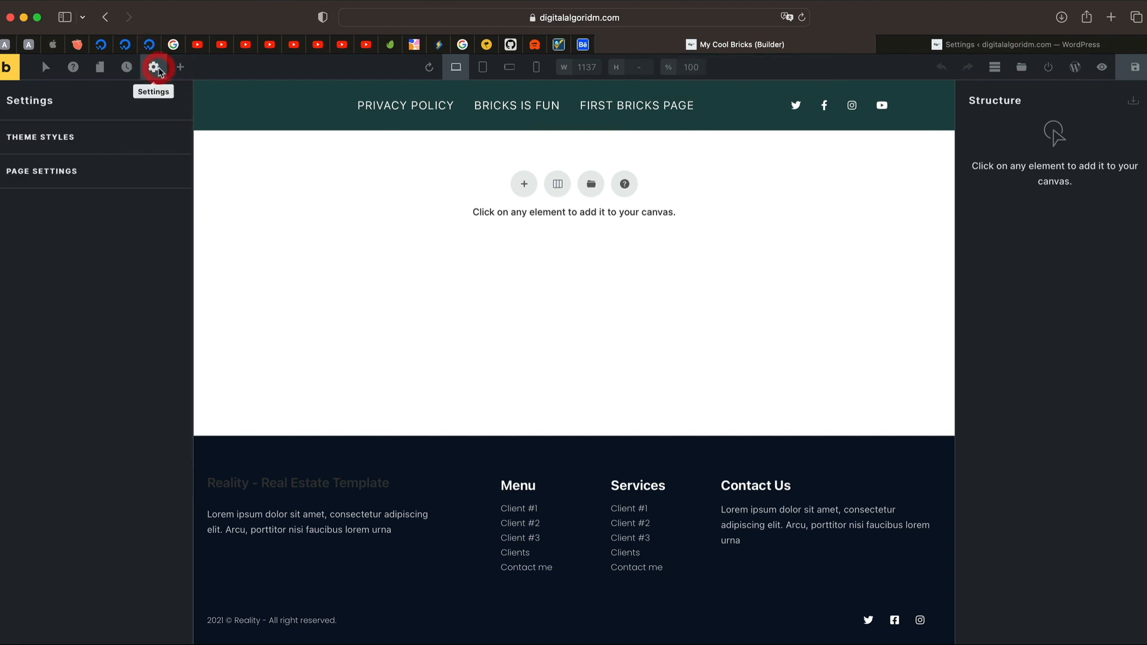
pyautogui.click(94, 162)
pyautogui.click(85, 204)
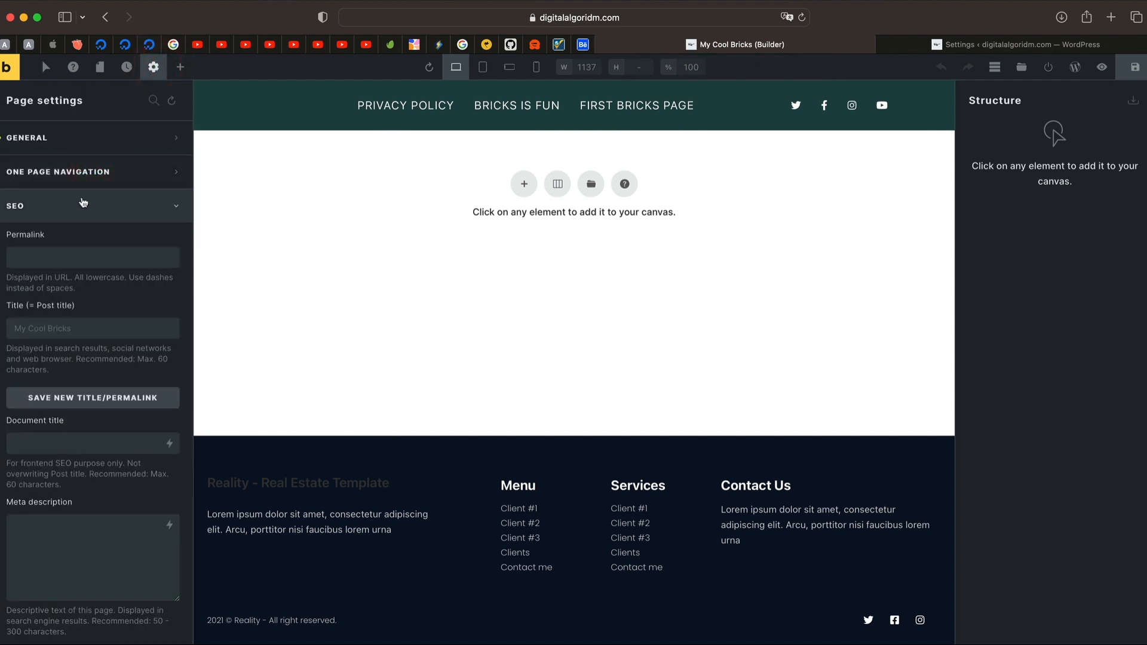
pyautogui.scroll(-2, 72, 507)
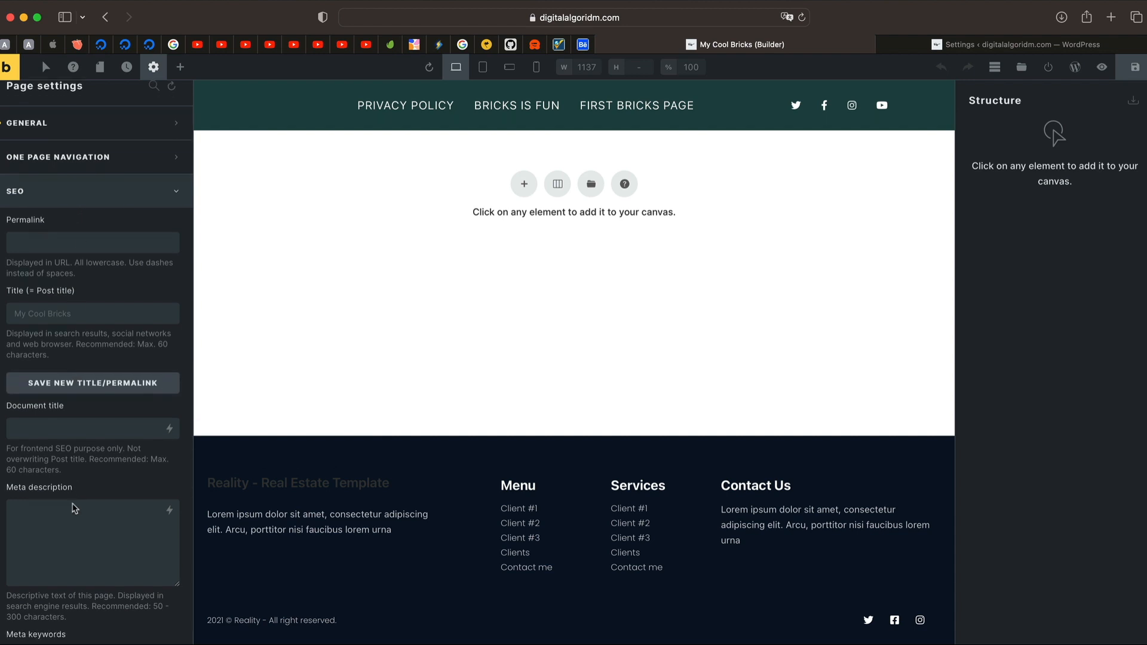
pyautogui.scroll(-3, 72, 467)
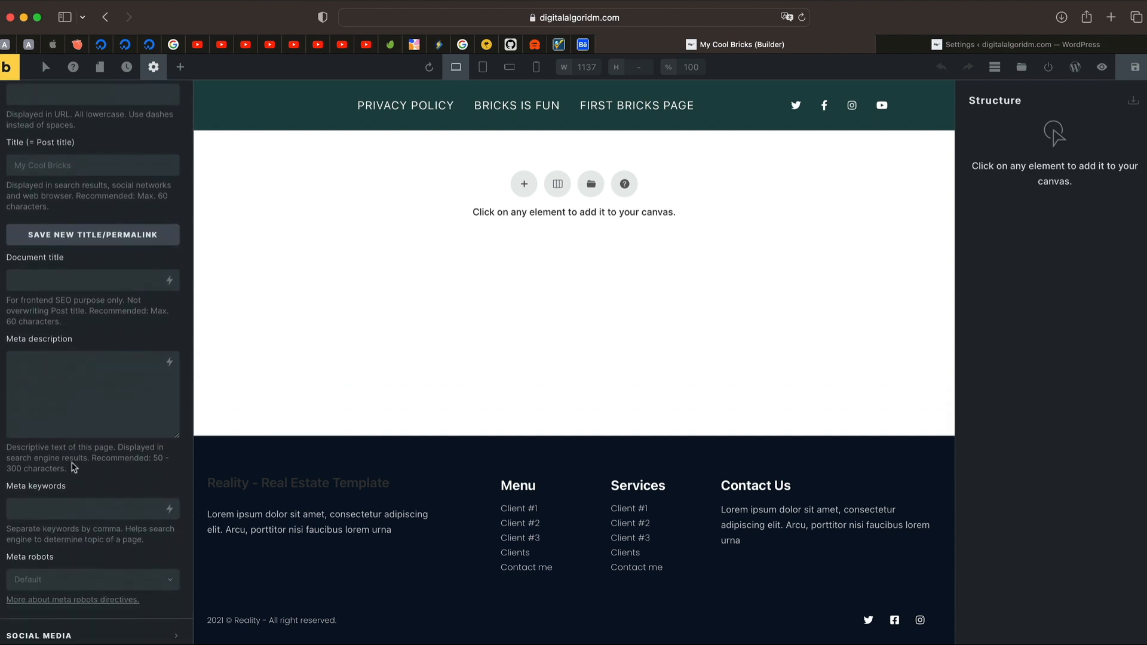
pyautogui.scroll(5, 93, 350)
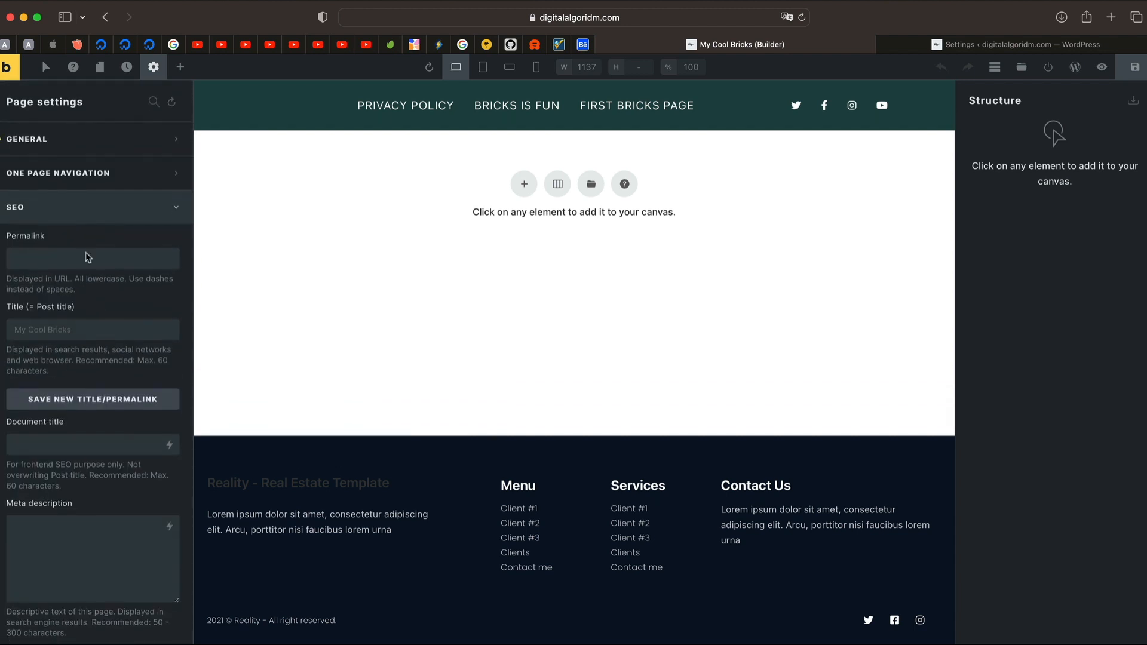
pyautogui.click(177, 208)
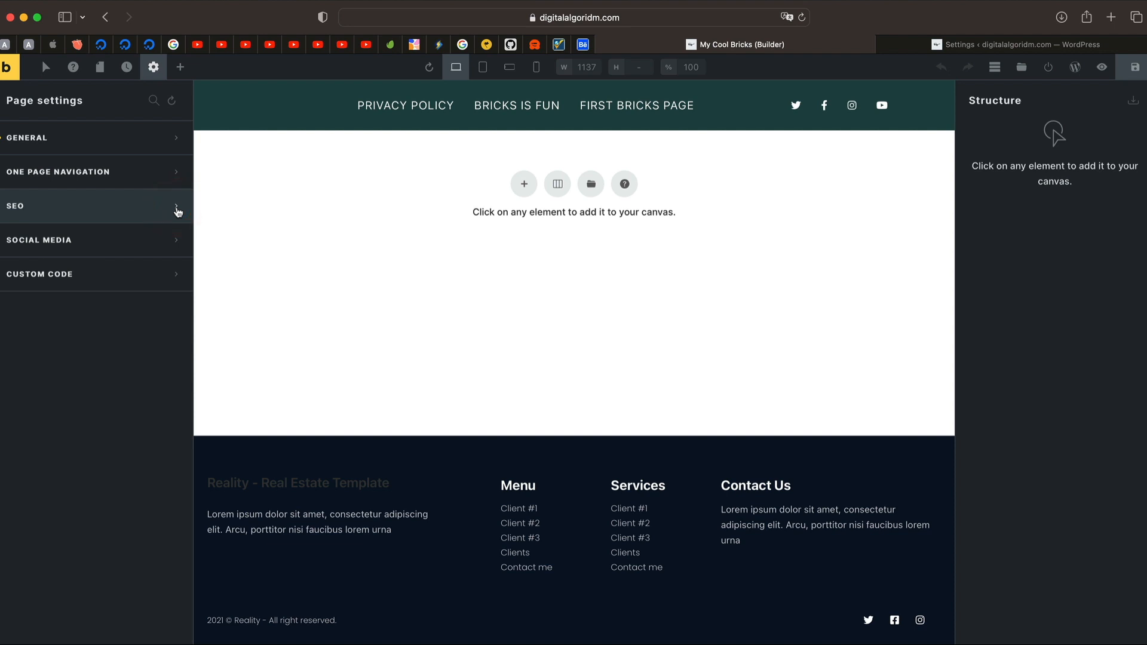
pyautogui.click(145, 241)
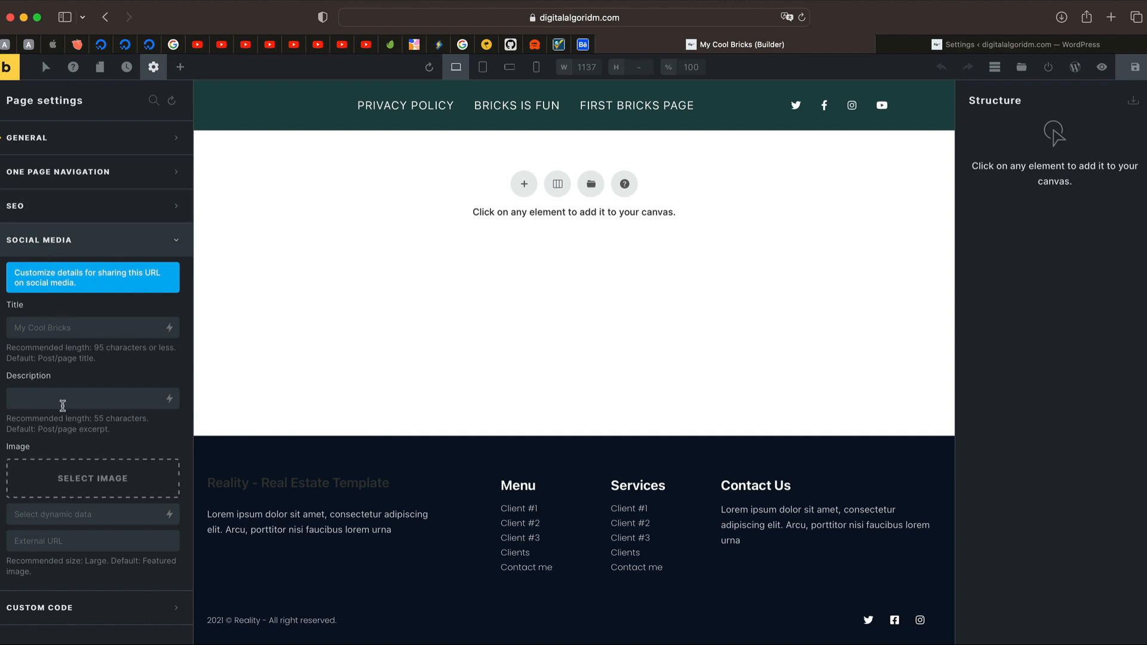
pyautogui.click(98, 245)
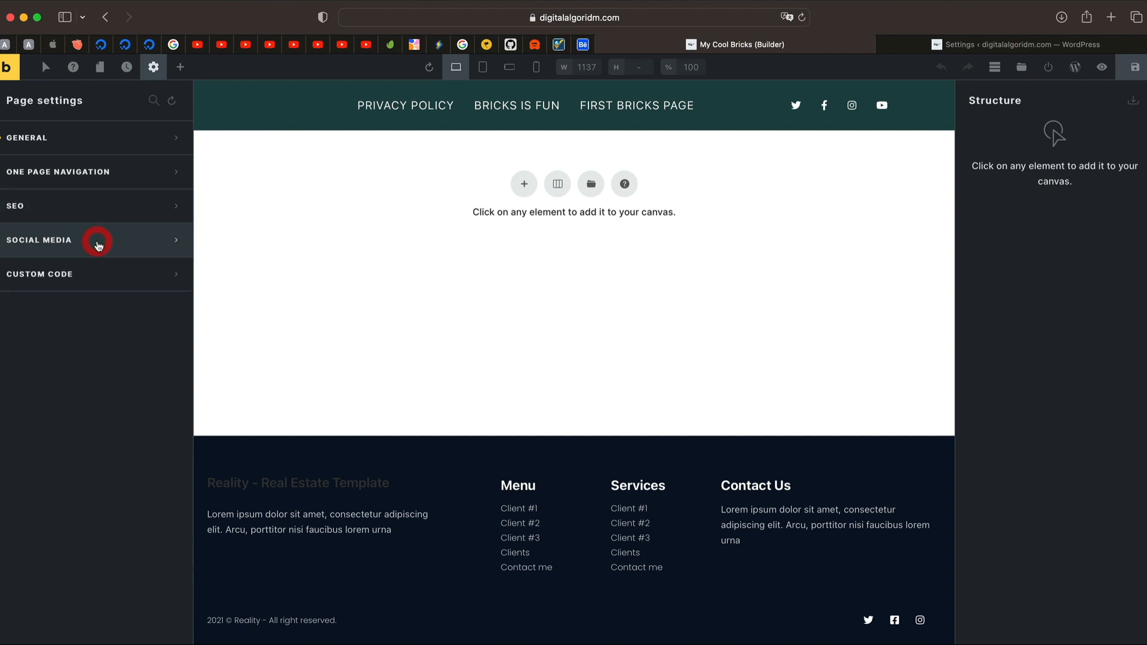
# - Examine the page's custom code settings, from custom CSS to the header and body scripts
pyautogui.click(95, 275)
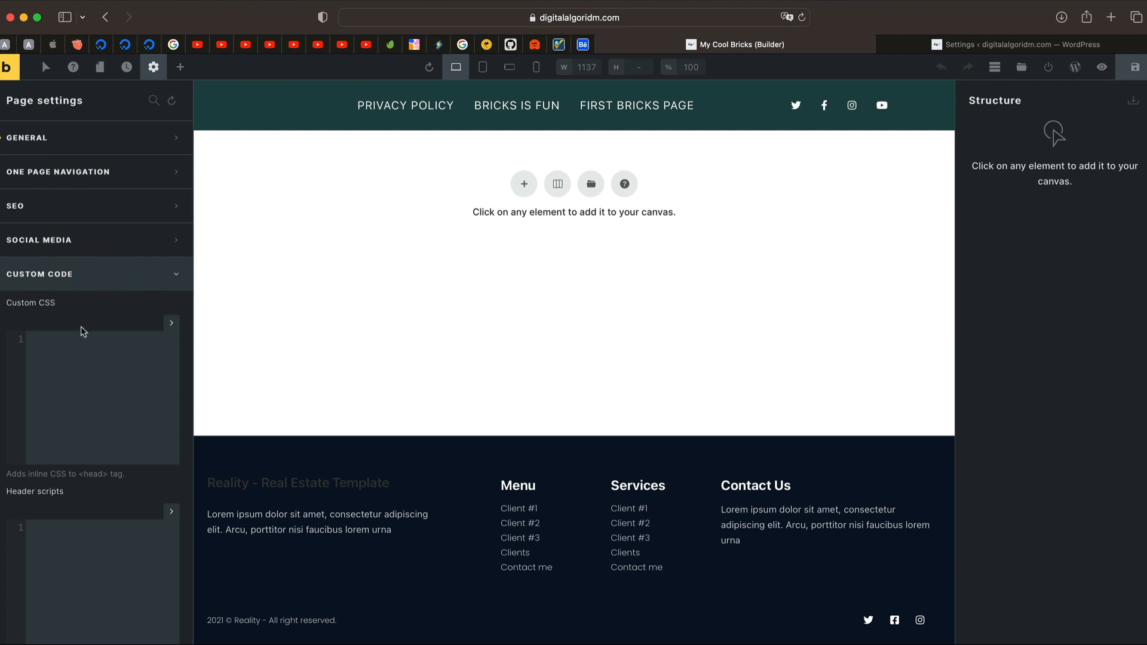
pyautogui.scroll(-3, 73, 395)
pyautogui.scroll(-5, 84, 440)
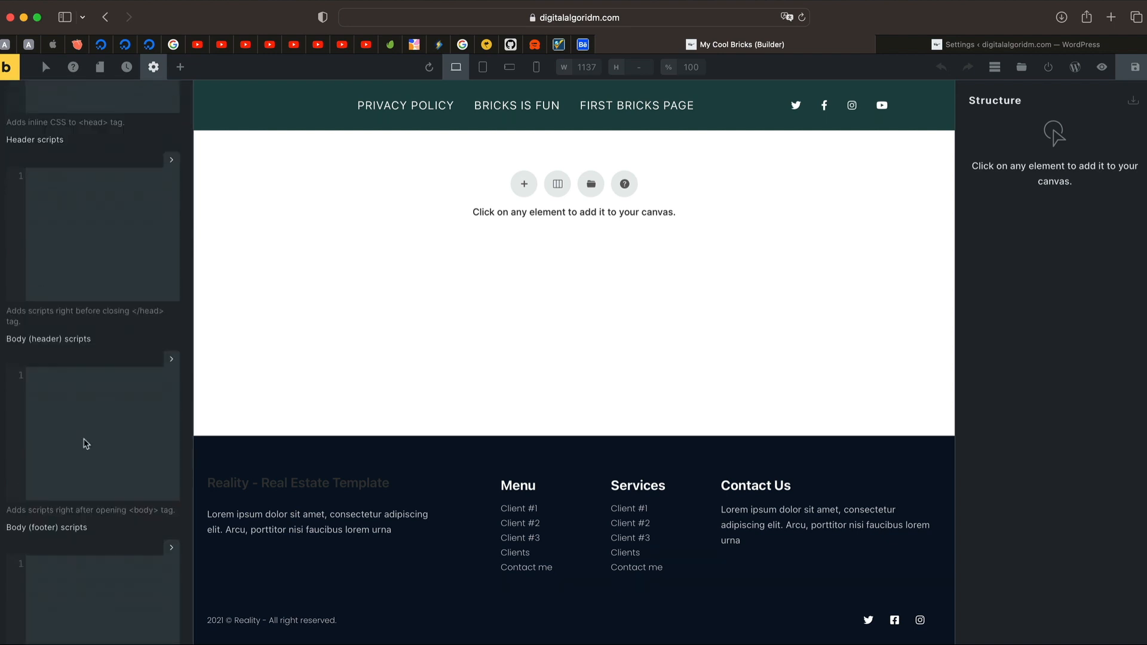
pyautogui.scroll(-4, 80, 475)
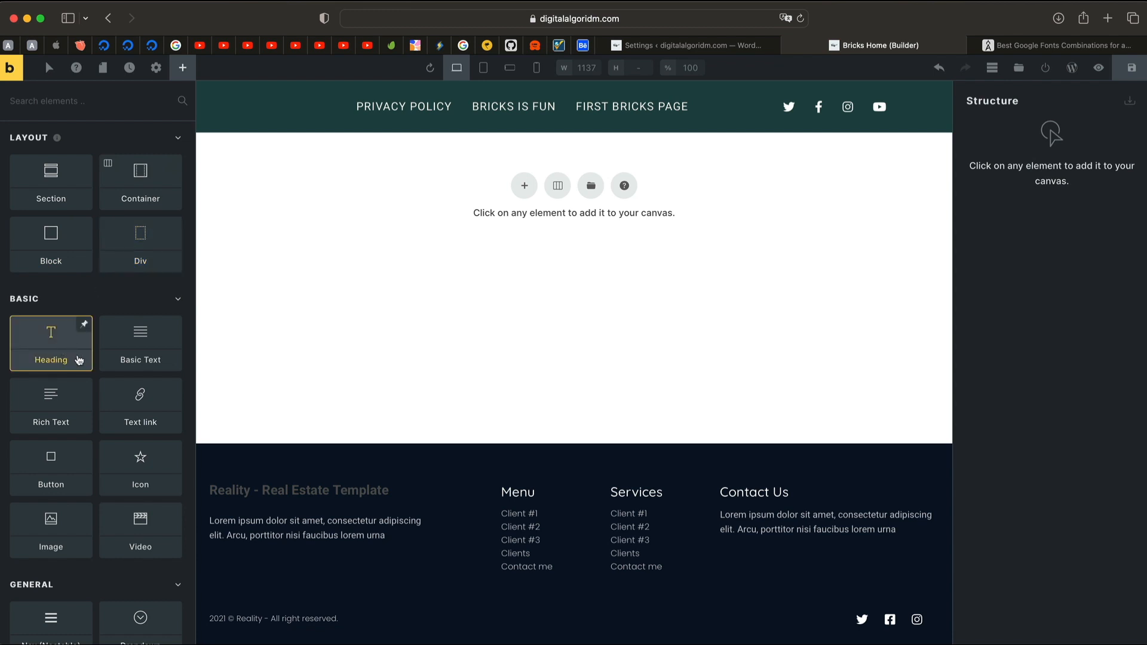
# - Add a Heading element to the empty canvas with a Basic Text element below it, and open each element's settings
pyautogui.scroll(-3, 79, 358)
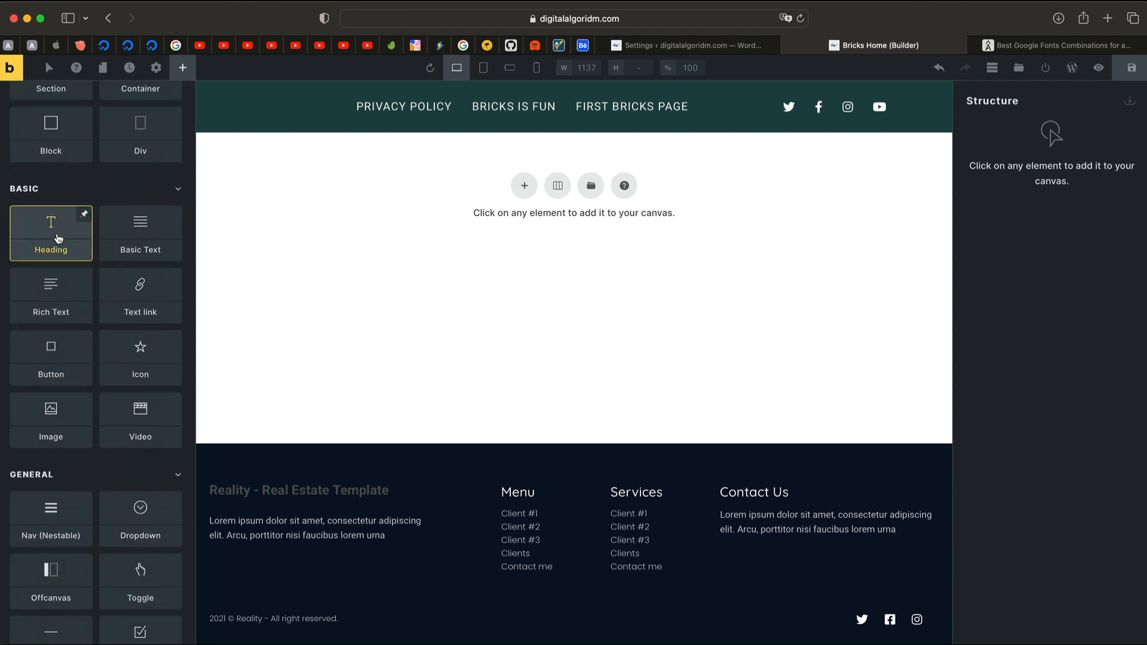
pyautogui.click(58, 237)
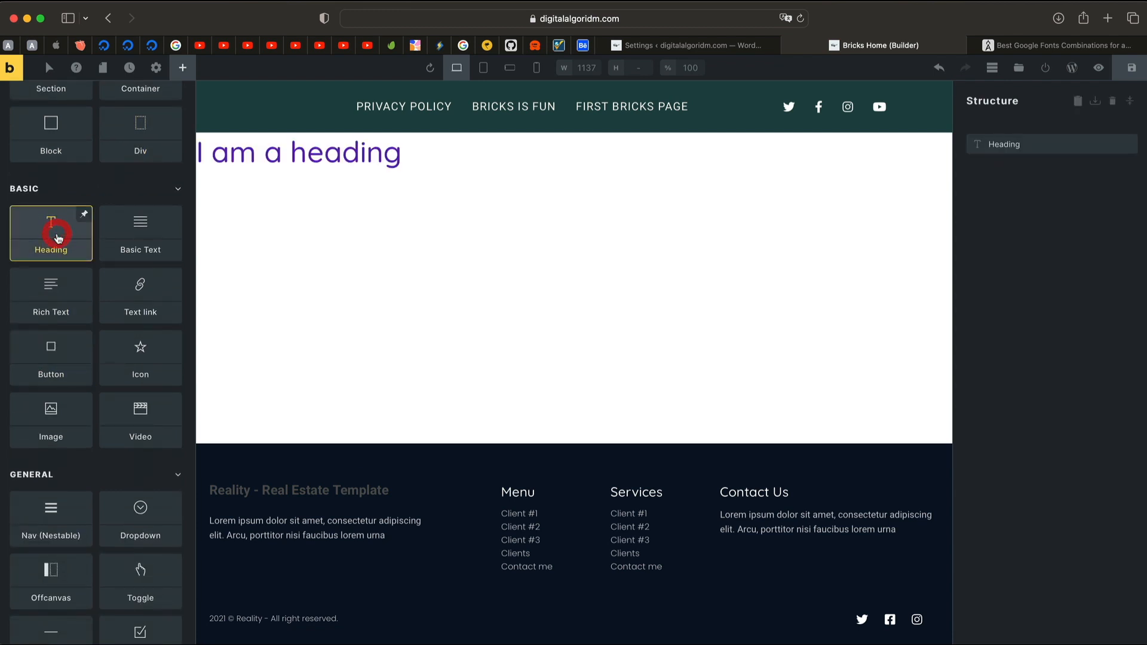
pyautogui.click(287, 154)
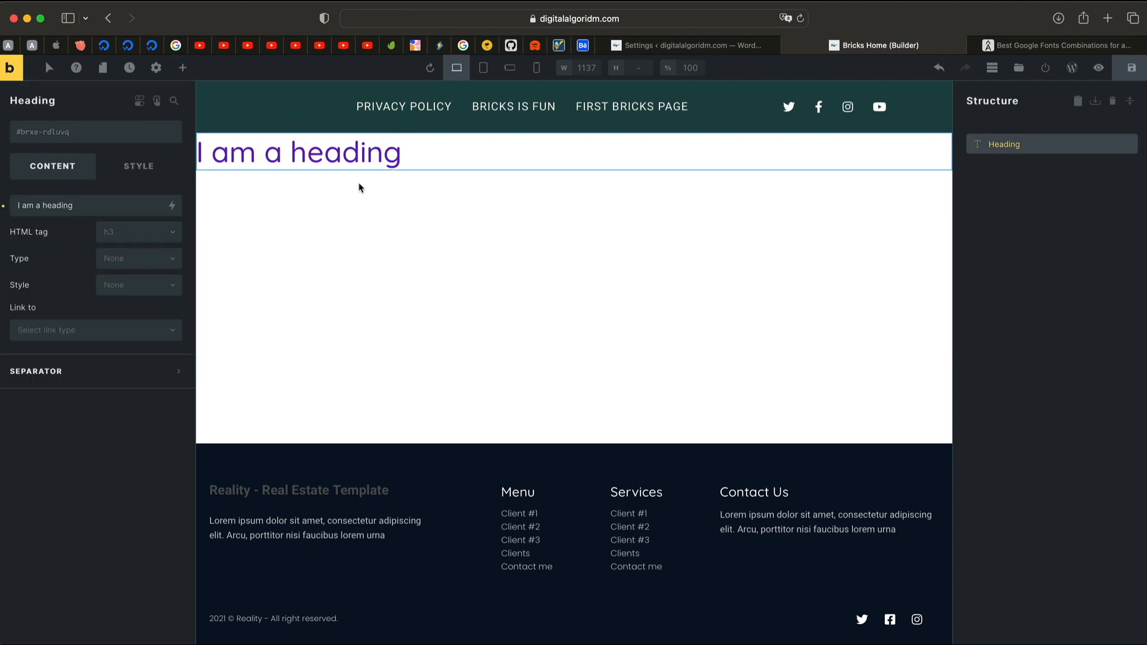
pyautogui.click(185, 71)
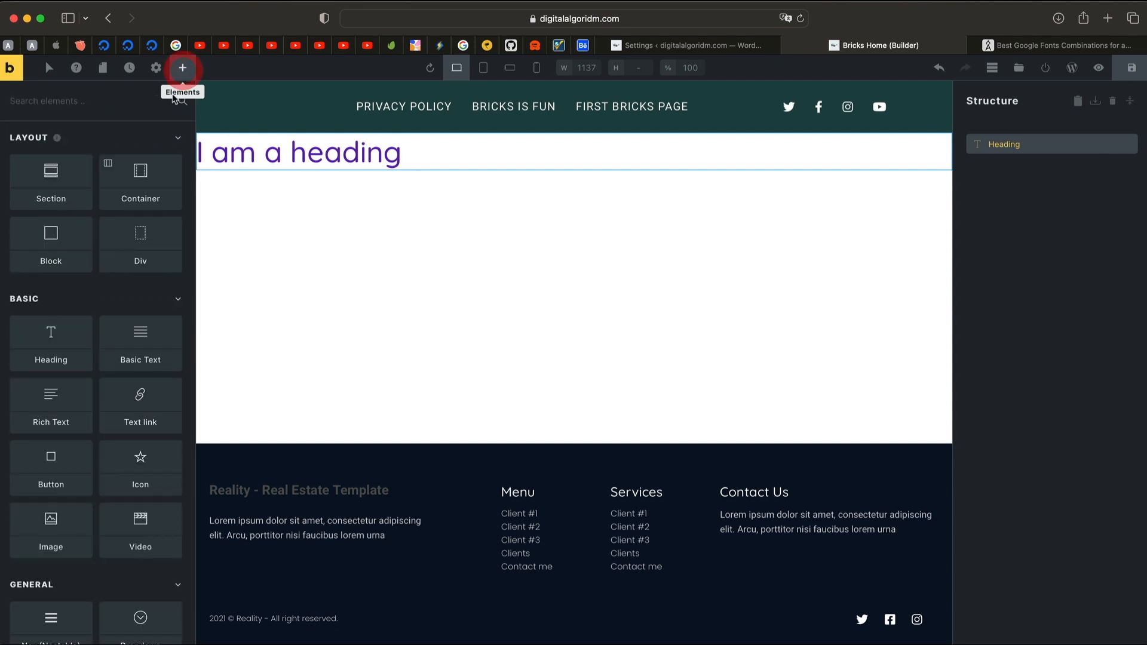
pyautogui.moveTo(144, 333); pyautogui.dragTo(283, 210)
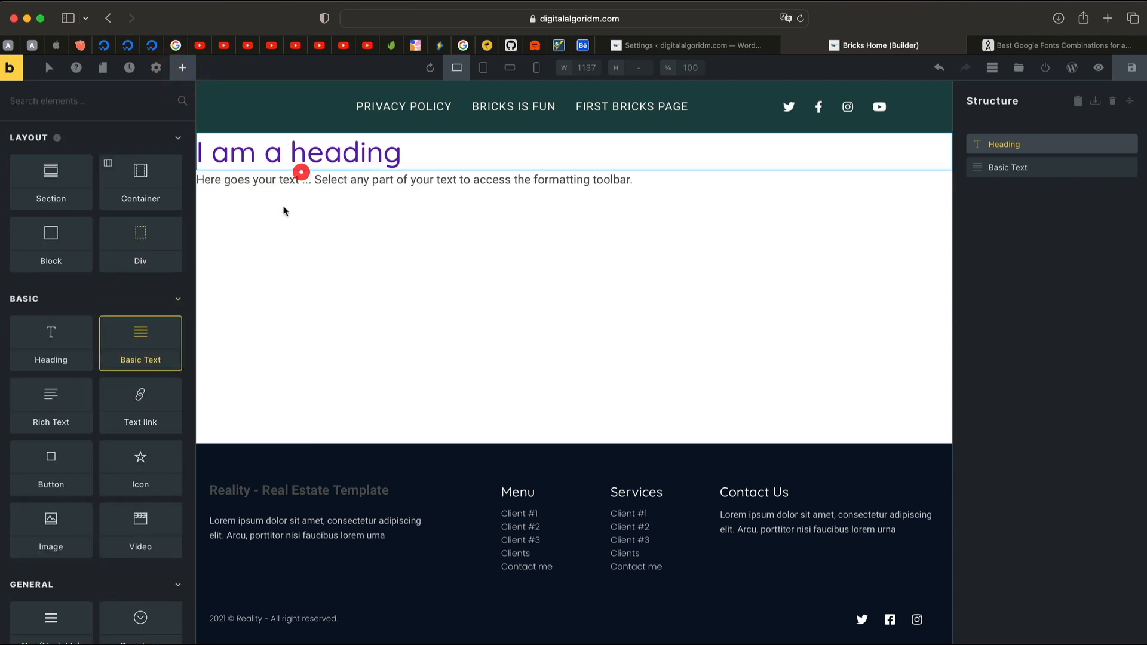
pyautogui.click(327, 182)
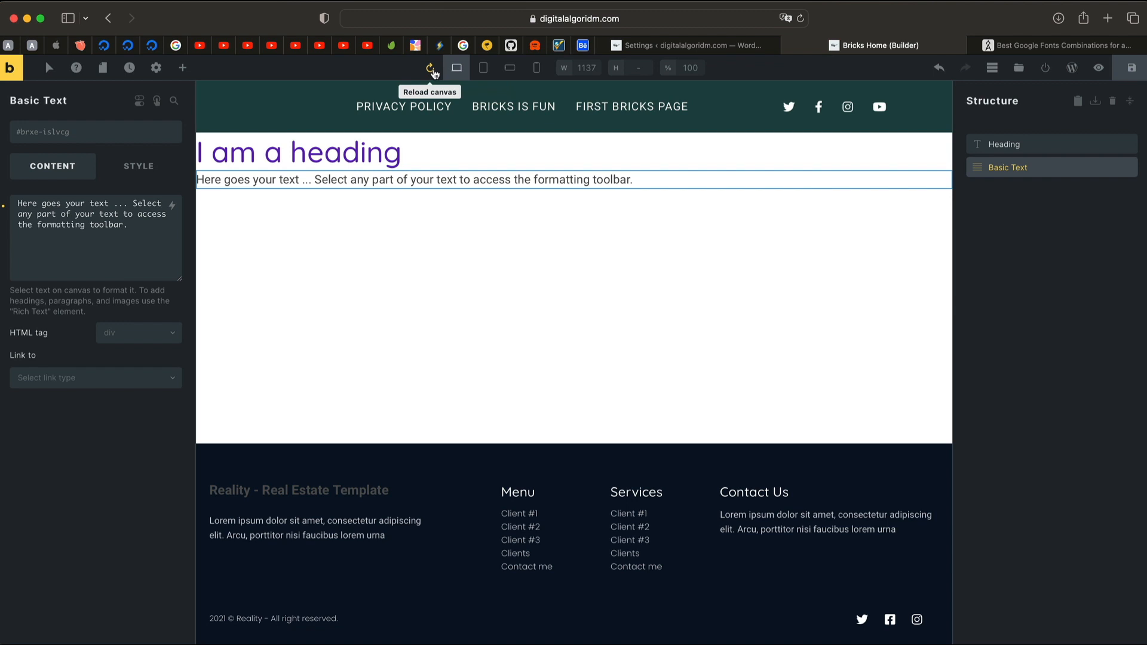
# - Preview the page at the tablet, mobile landscape and mobile portrait breakpoints, and return to the desktop view
pyautogui.click(484, 68)
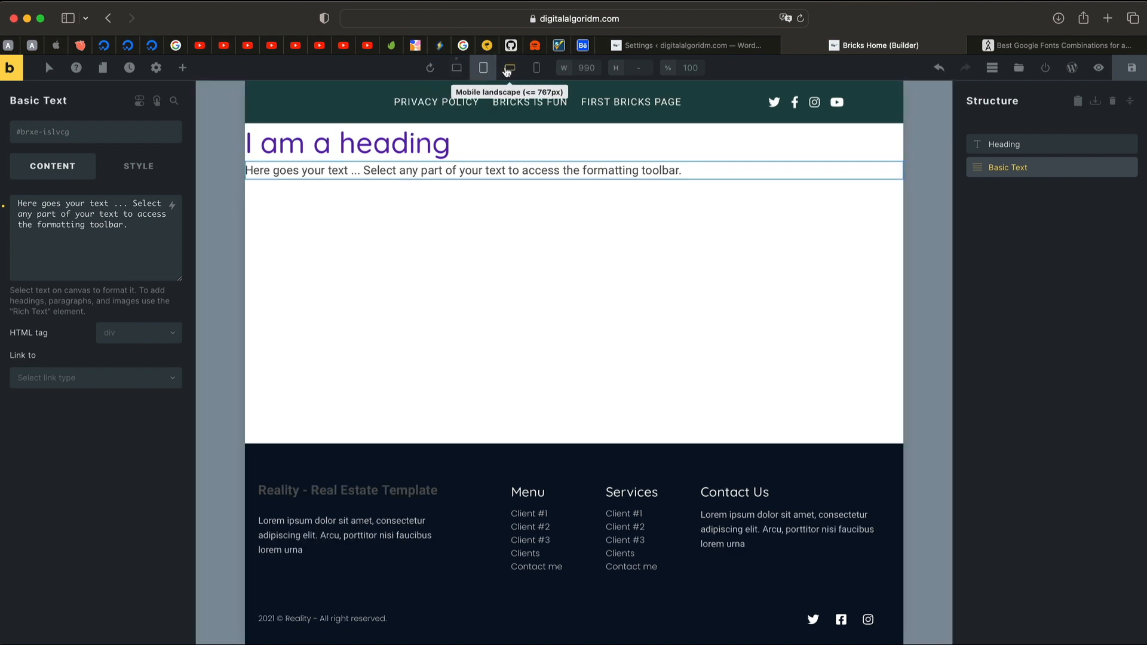
pyautogui.click(509, 68)
pyautogui.click(536, 68)
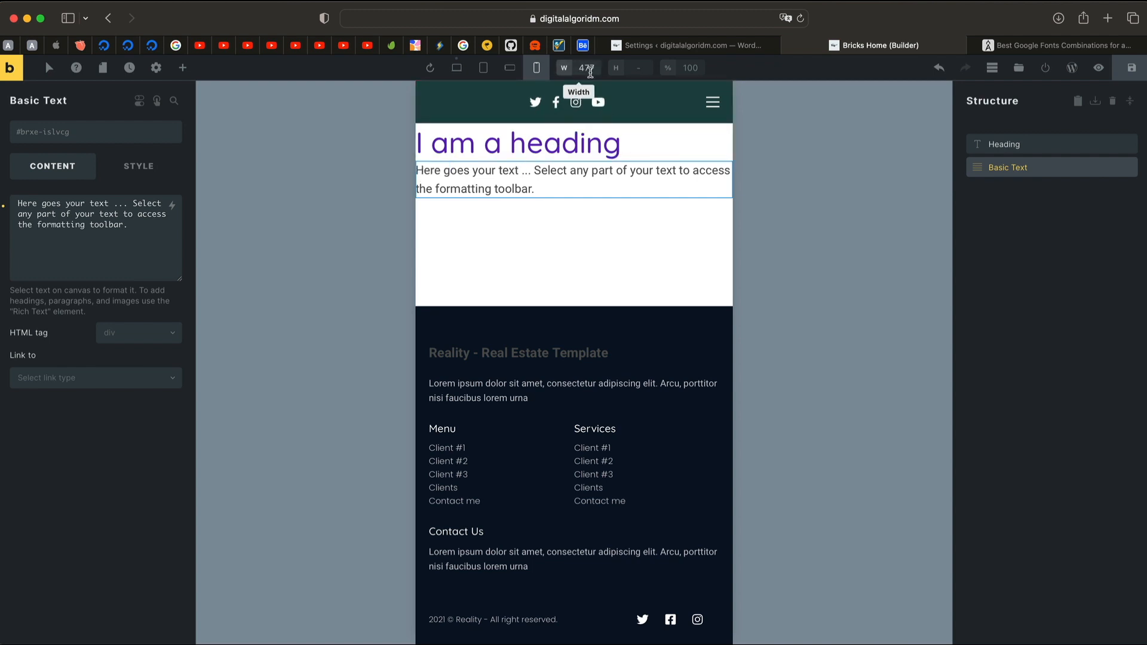
pyautogui.click(461, 68)
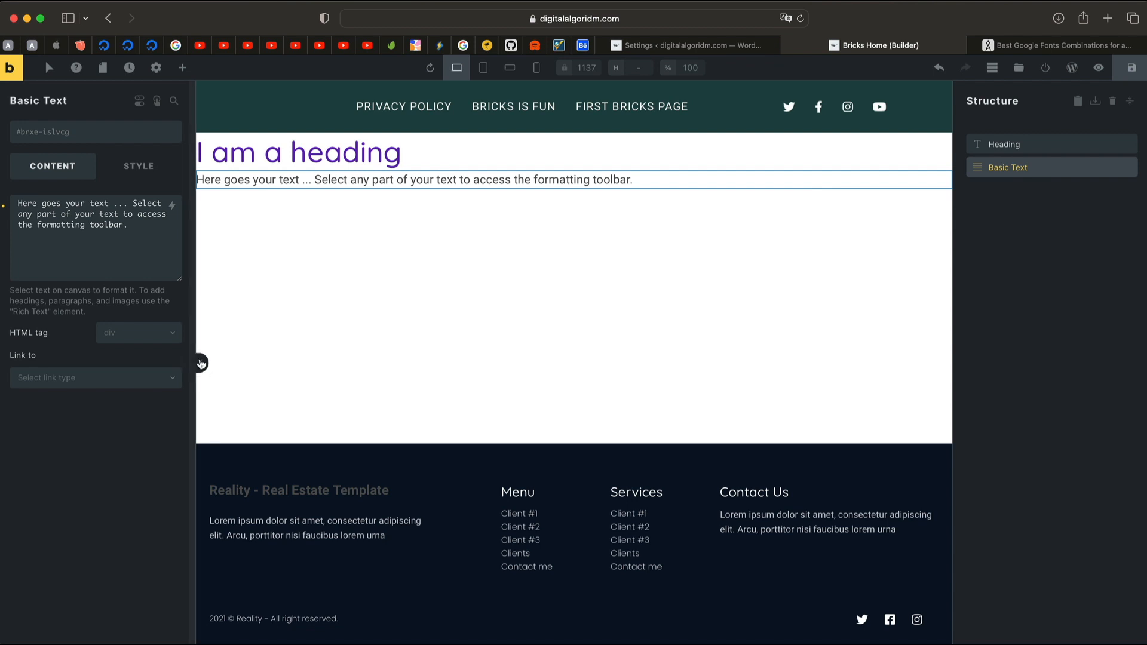
# - Collapse the element settings panel, and hide and restore the Structure panel
pyautogui.click(200, 360)
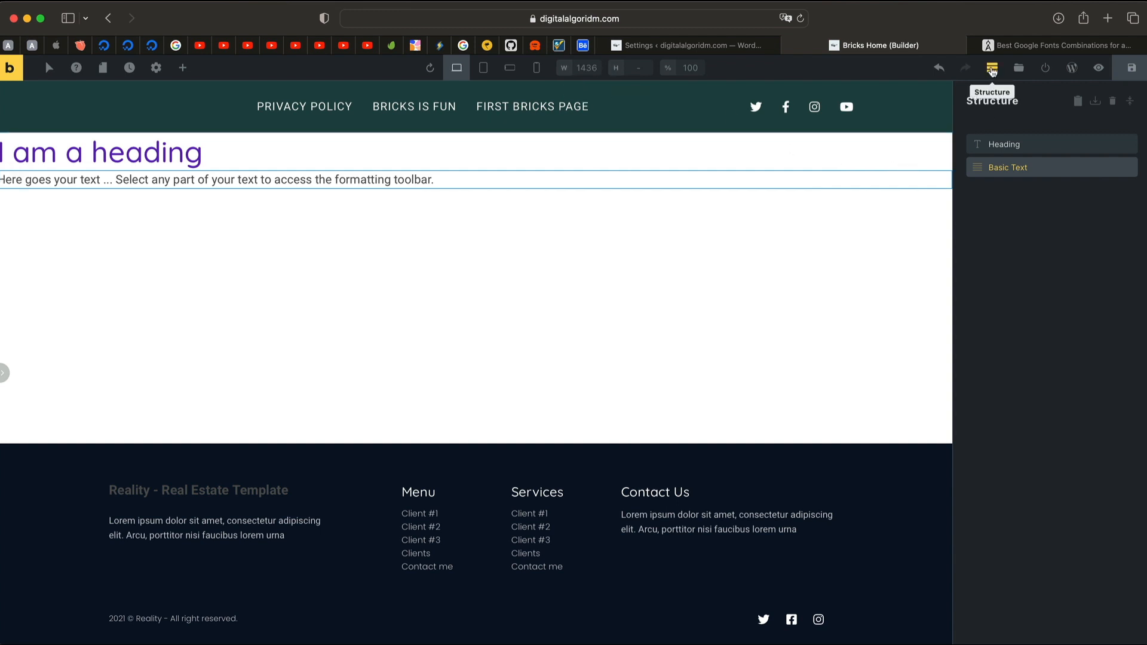
pyautogui.click(993, 69)
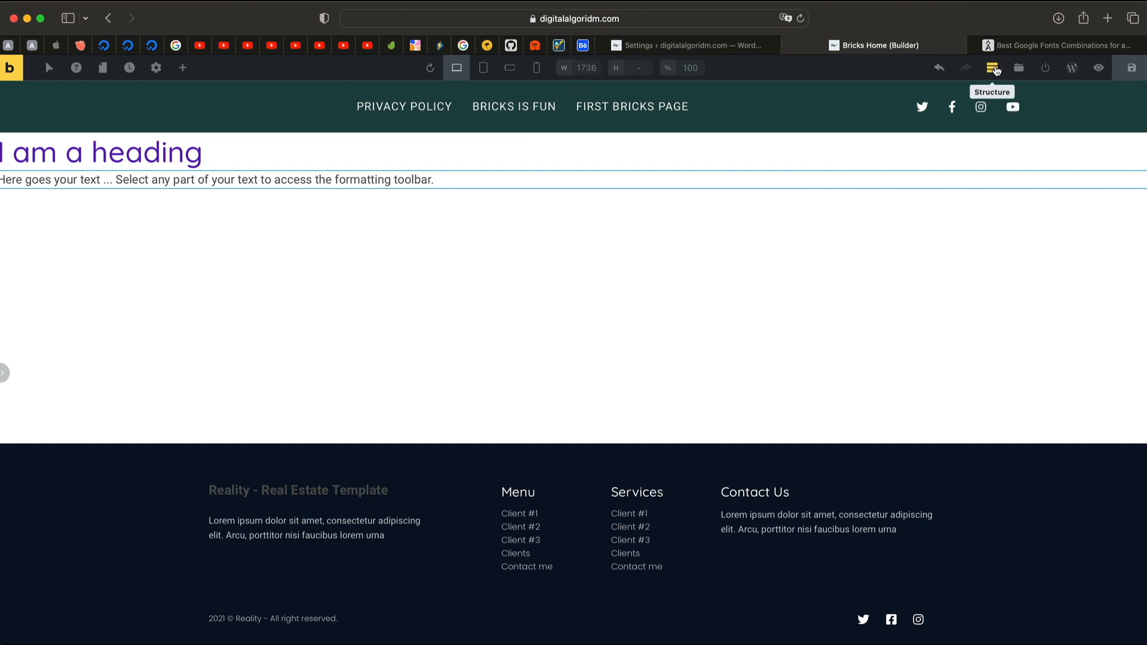
pyautogui.click(994, 68)
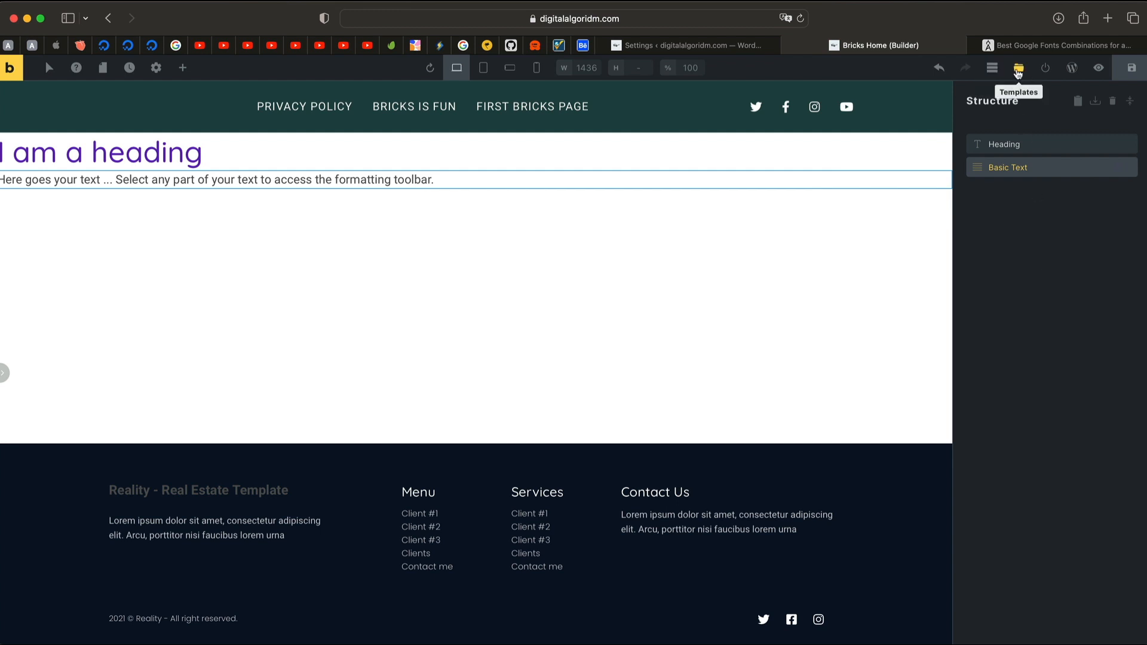
# - Look through the saved templates and the community templates, and close the template library
pyautogui.click(1019, 69)
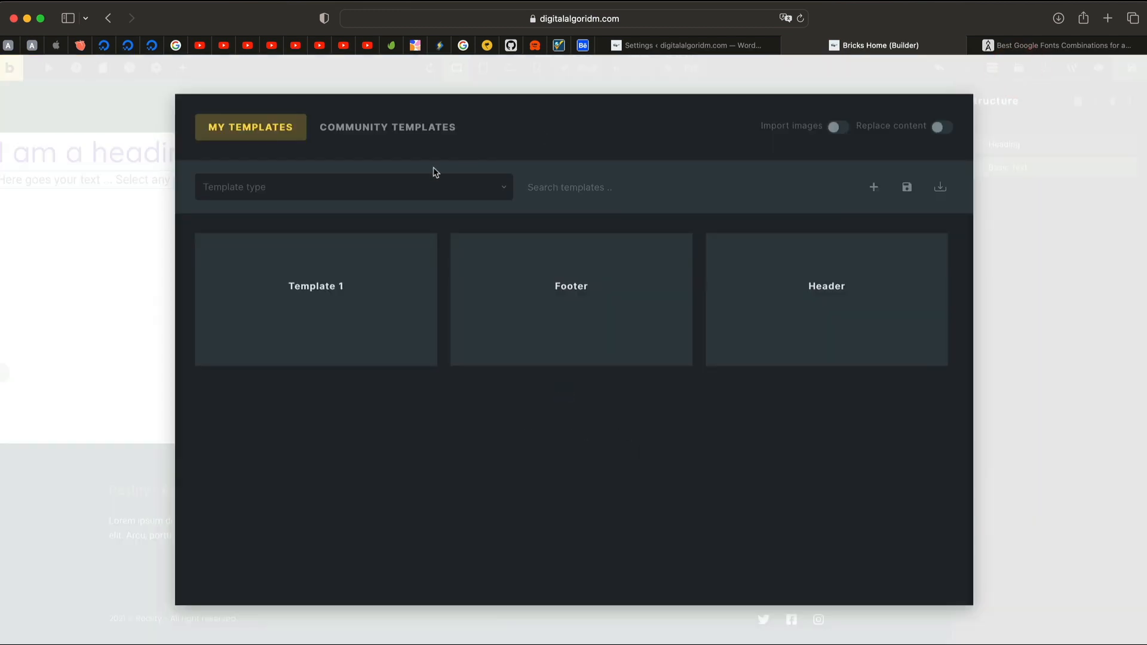
pyautogui.click(408, 134)
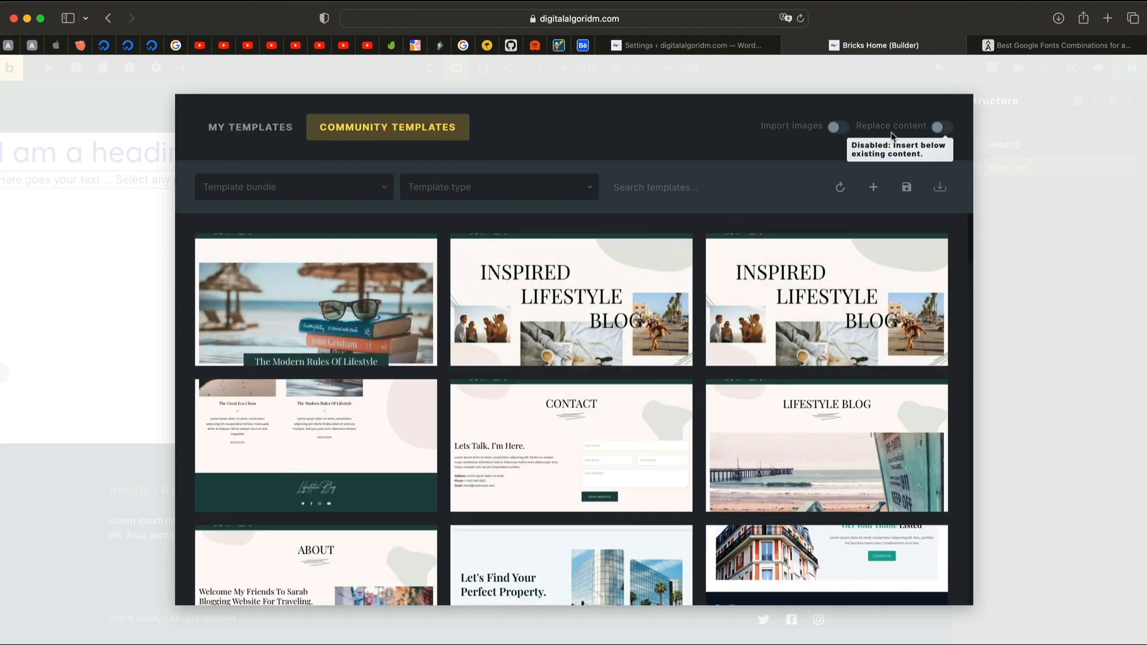
pyautogui.click(1049, 148)
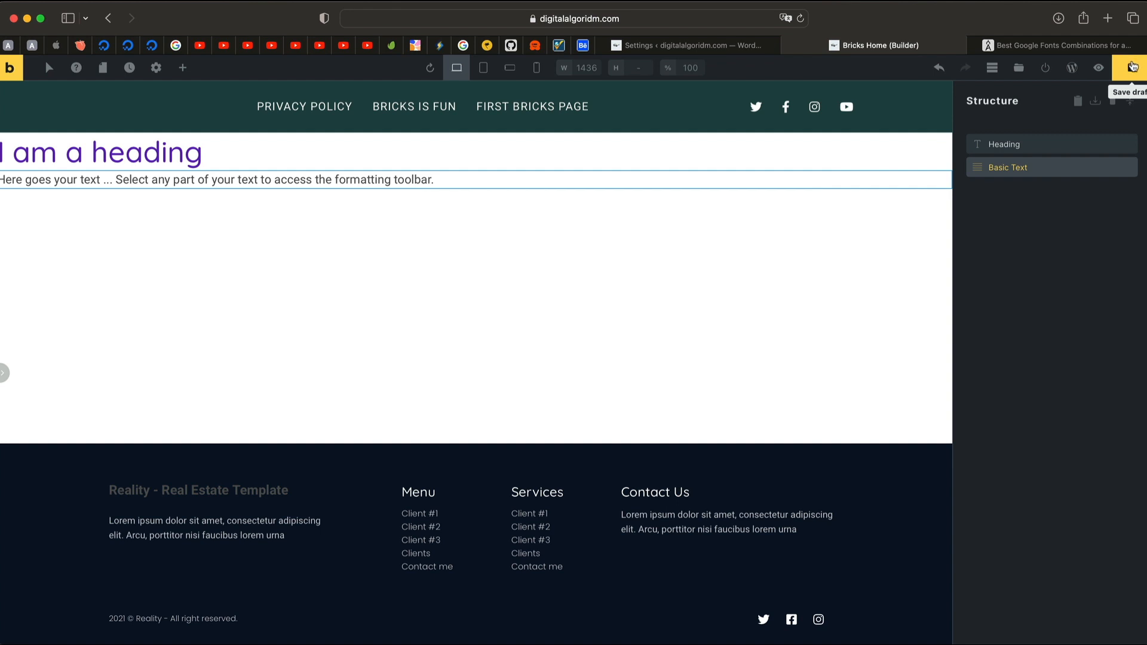
# - Save the page draft and remove all elements from the page structure
pyautogui.click(1132, 66)
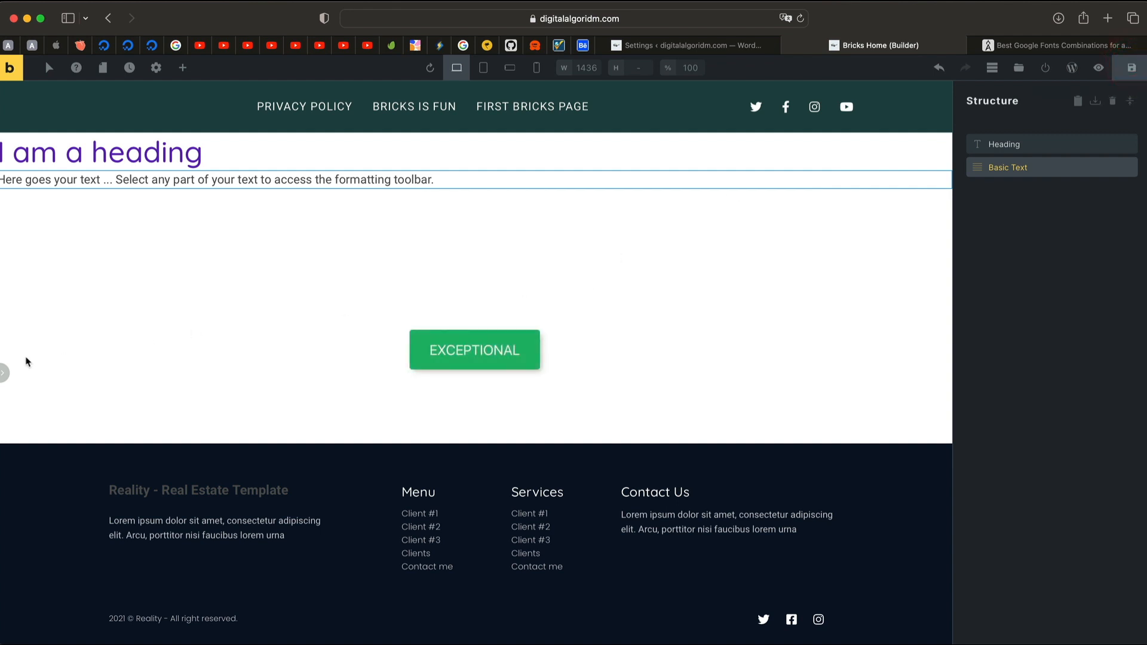
pyautogui.click(5, 373)
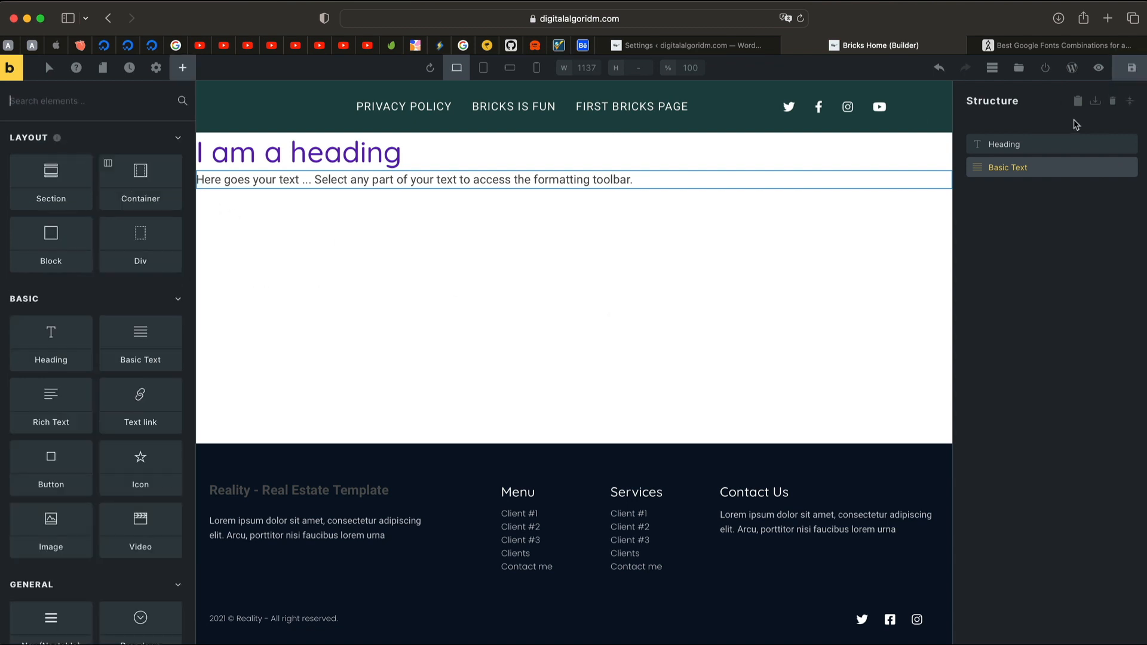
pyautogui.click(1115, 103)
pyautogui.click(1115, 104)
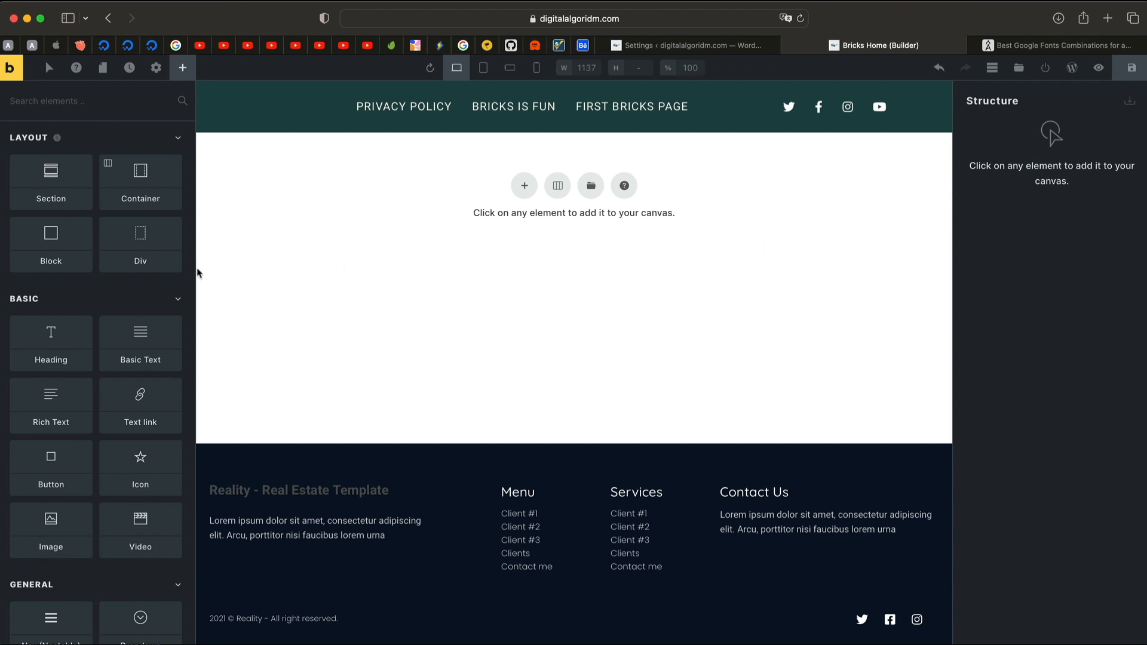
# - Open the theme styles settings and check which theme styles are available
pyautogui.click(156, 67)
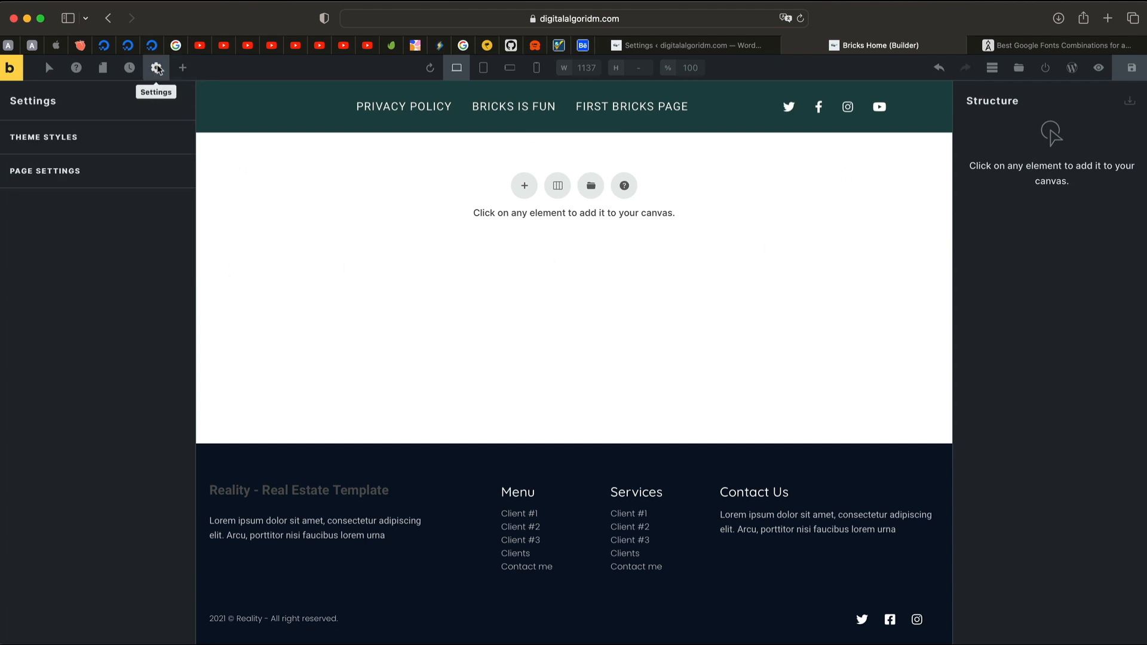
pyautogui.click(77, 140)
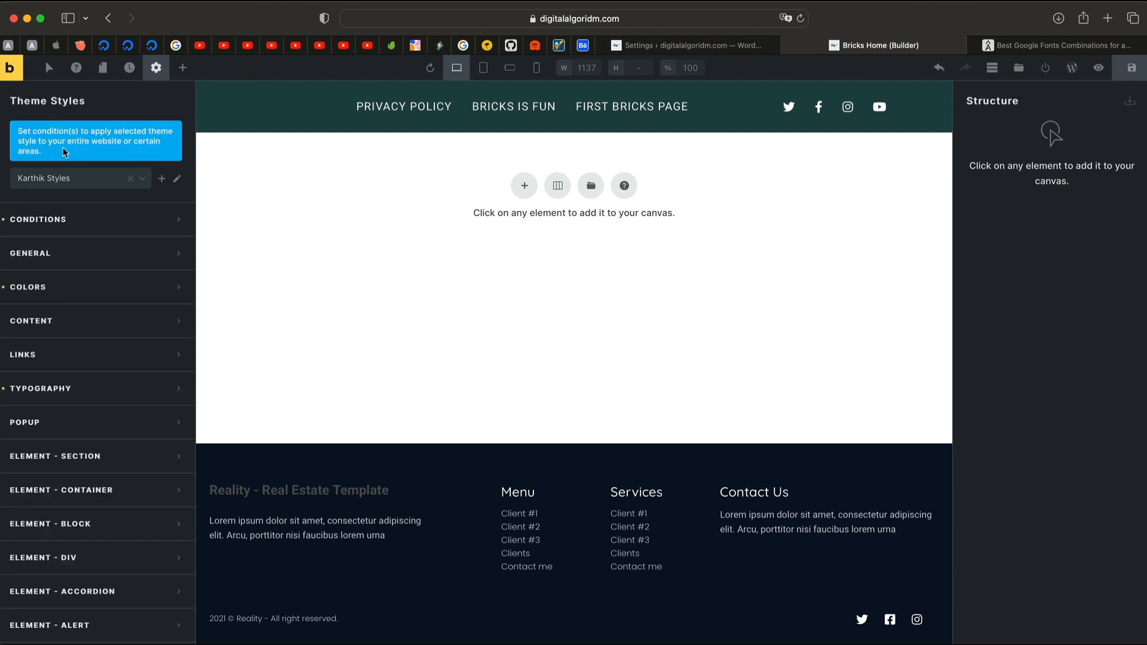
pyautogui.click(99, 178)
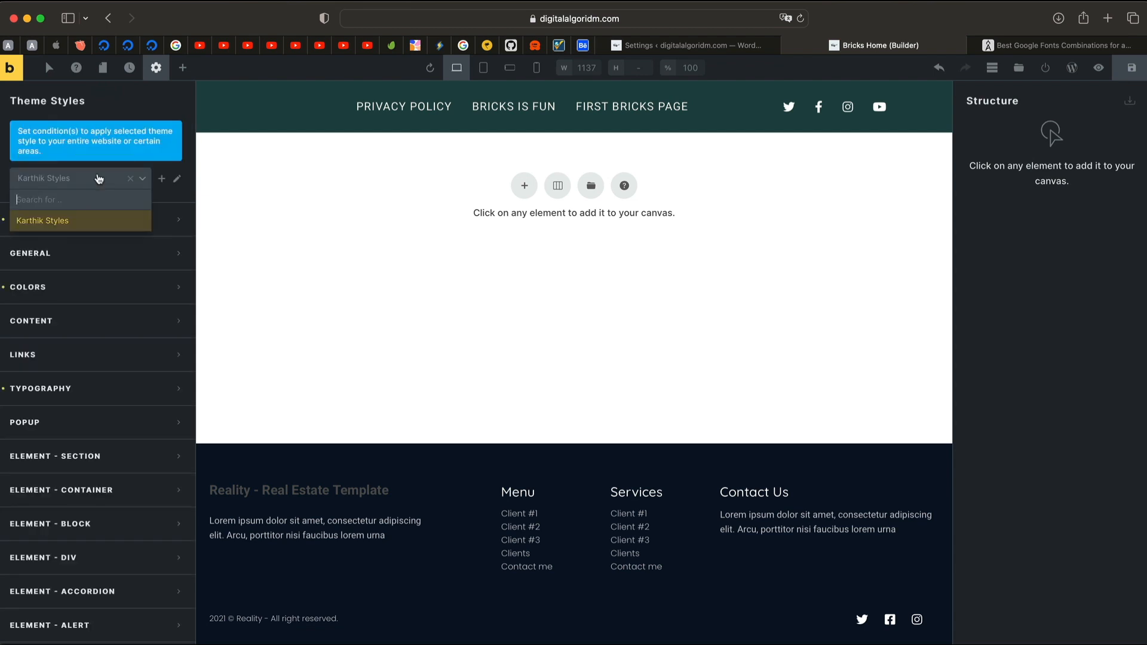
pyautogui.click(99, 184)
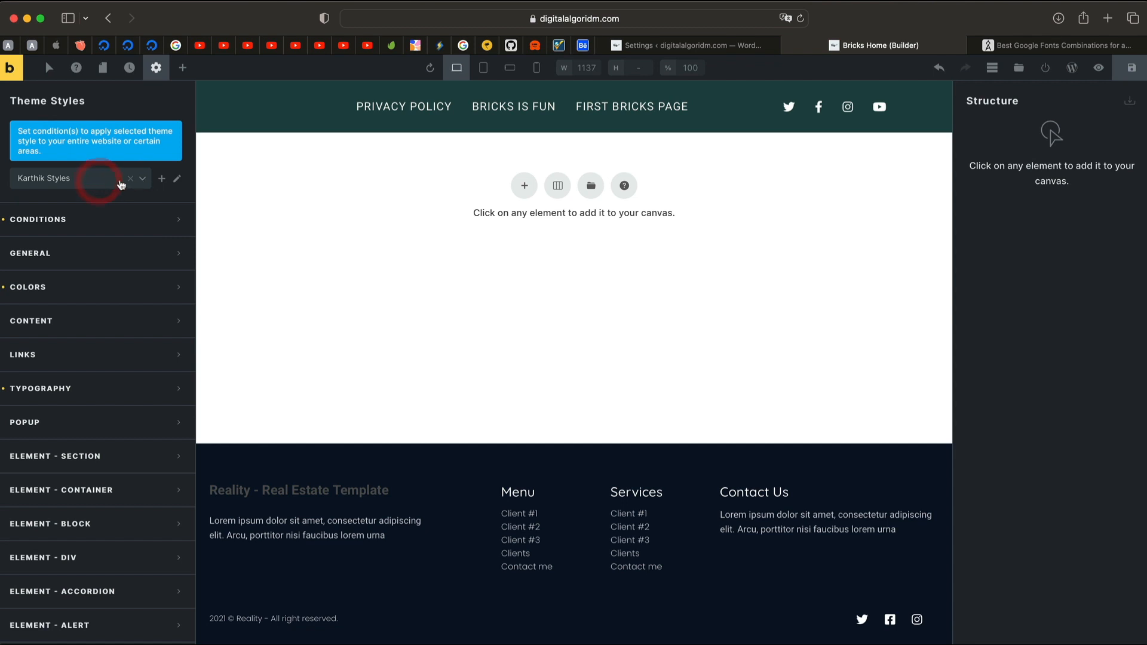
# - Create a theme style named New Theme Styles and switch back to the original theme style
pyautogui.click(166, 182)
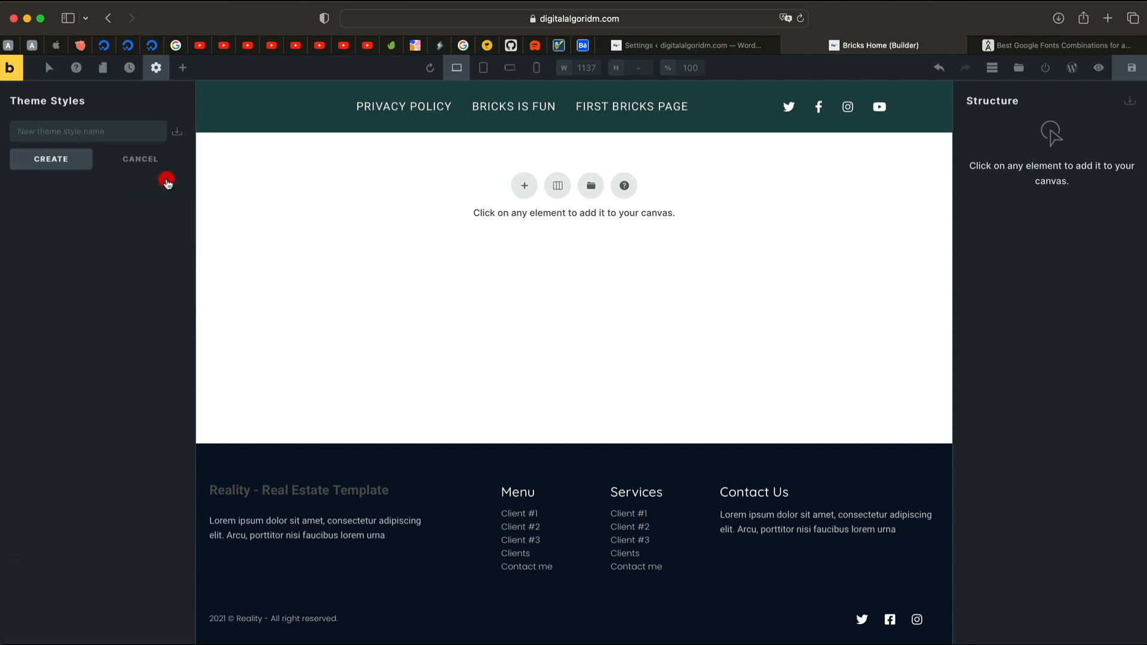
pyautogui.click(88, 131)
pyautogui.write('New Theme Styles')
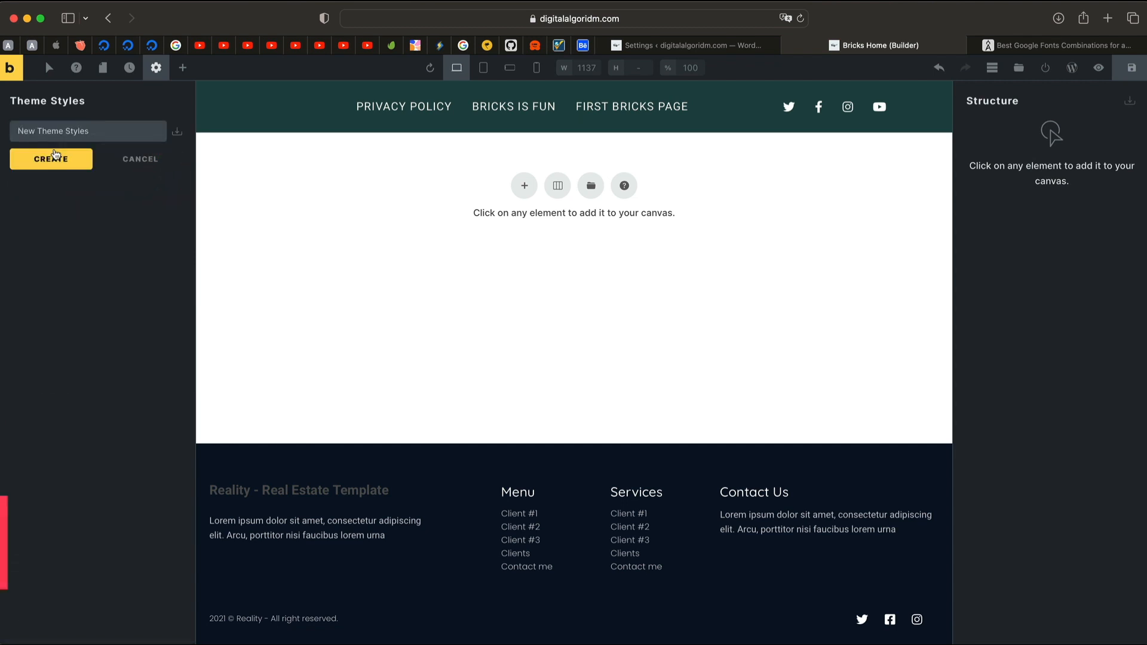
pyautogui.click(54, 159)
pyautogui.click(282, 161)
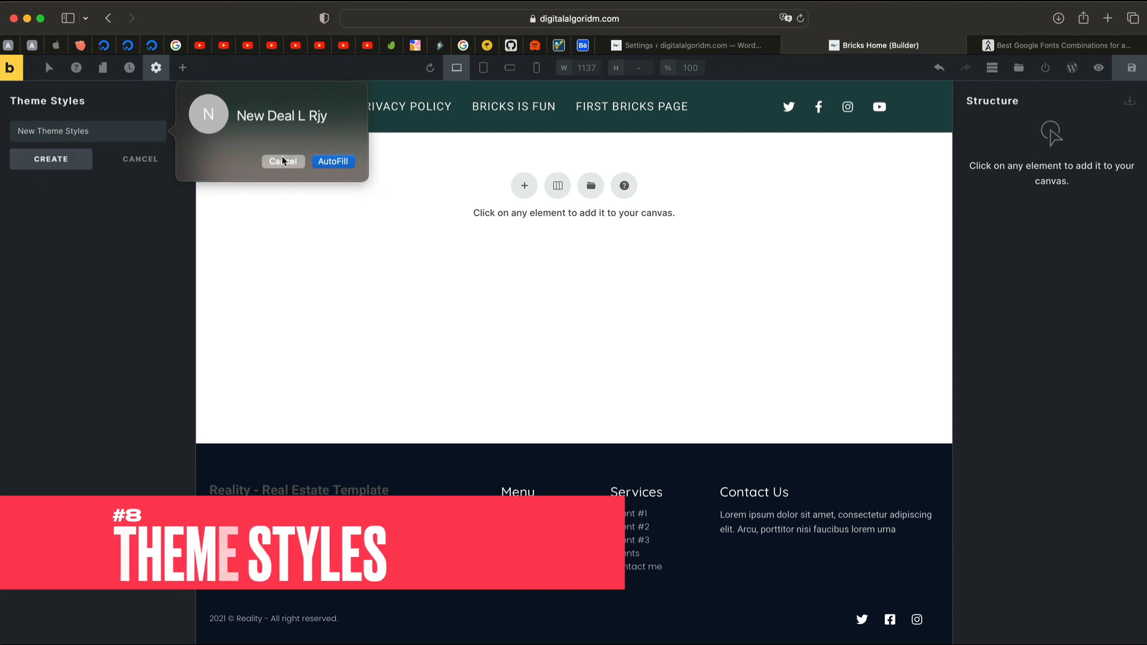
pyautogui.click(70, 161)
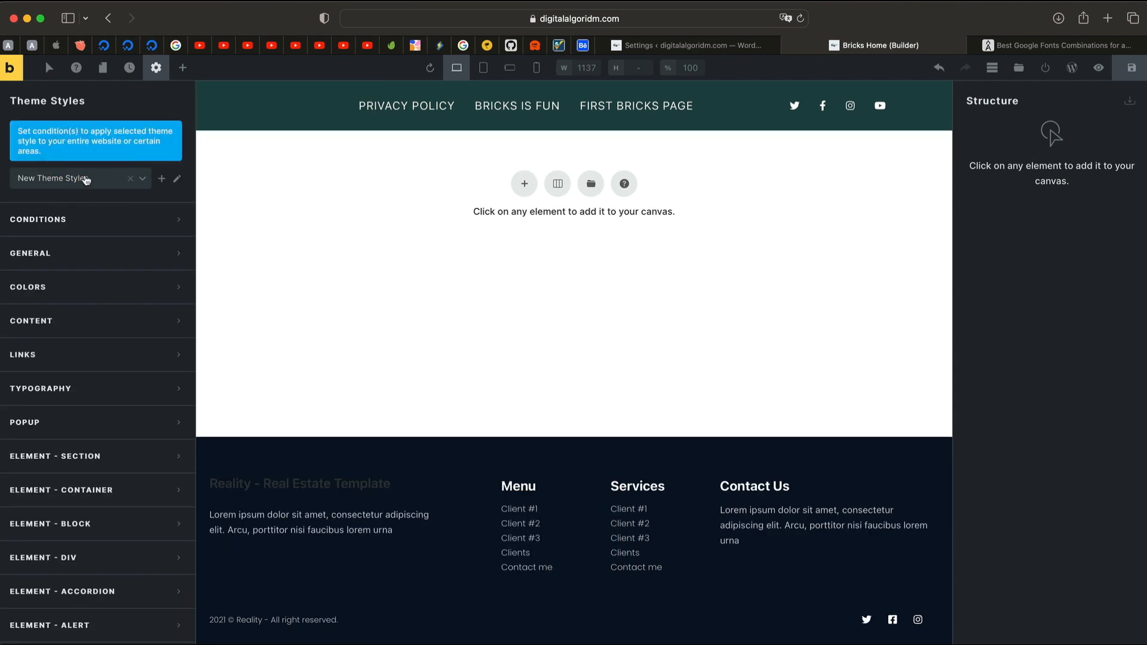
pyautogui.click(143, 179)
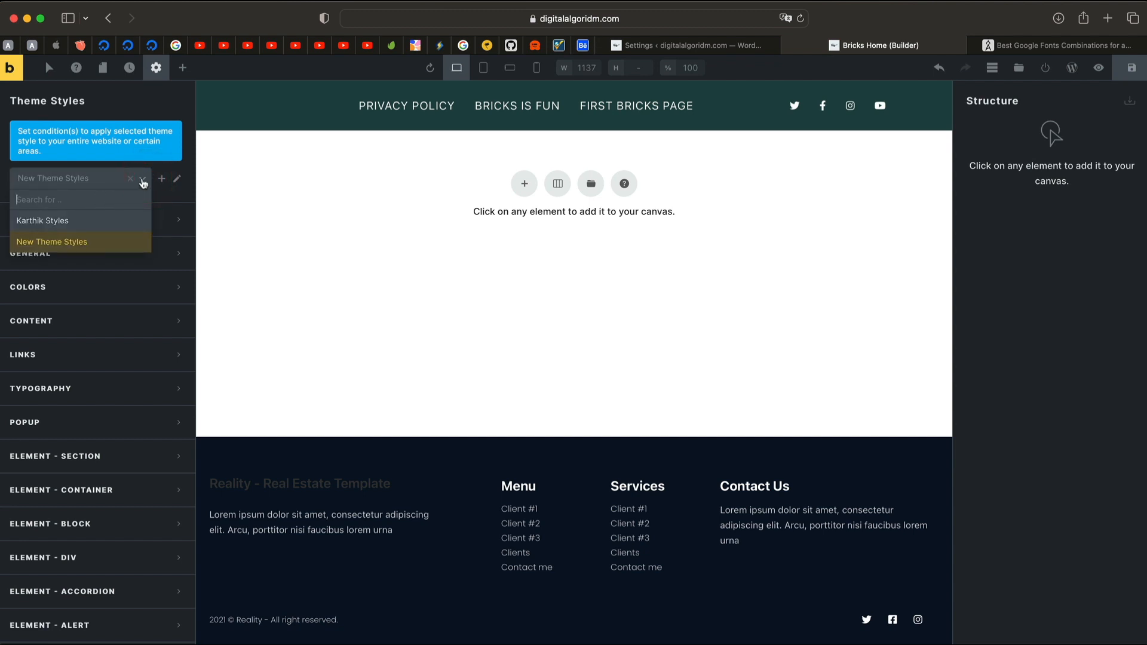
pyautogui.click(69, 222)
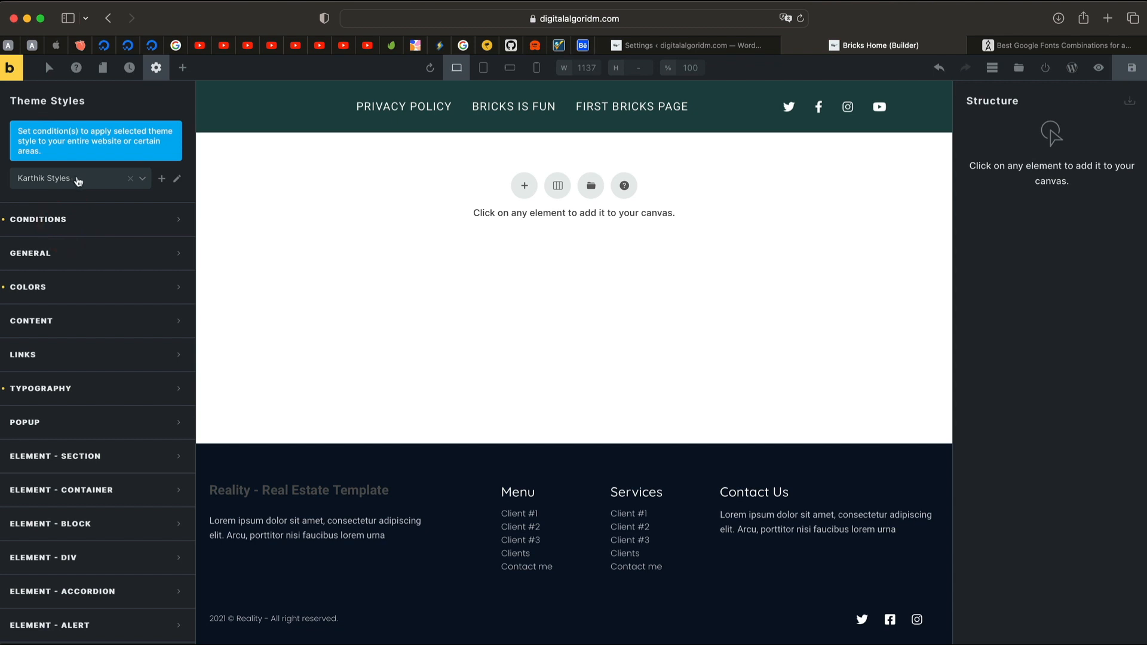
# - Remove the theme style's existing condition and add a new one that applies it to the Entire website
pyautogui.click(54, 222)
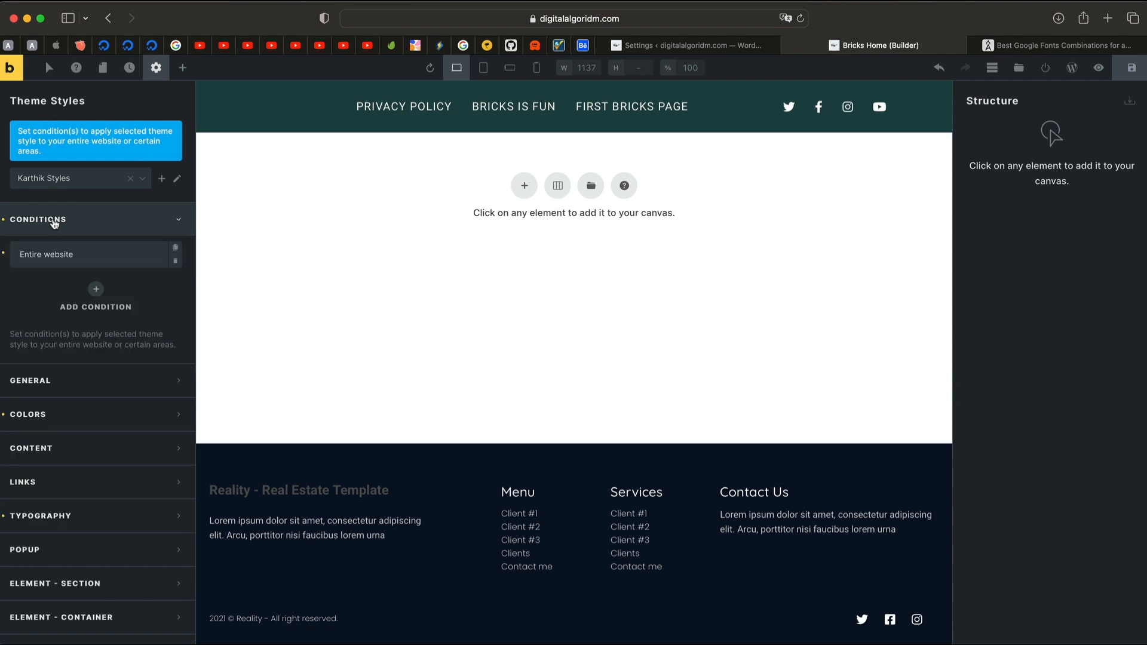
pyautogui.click(5, 220)
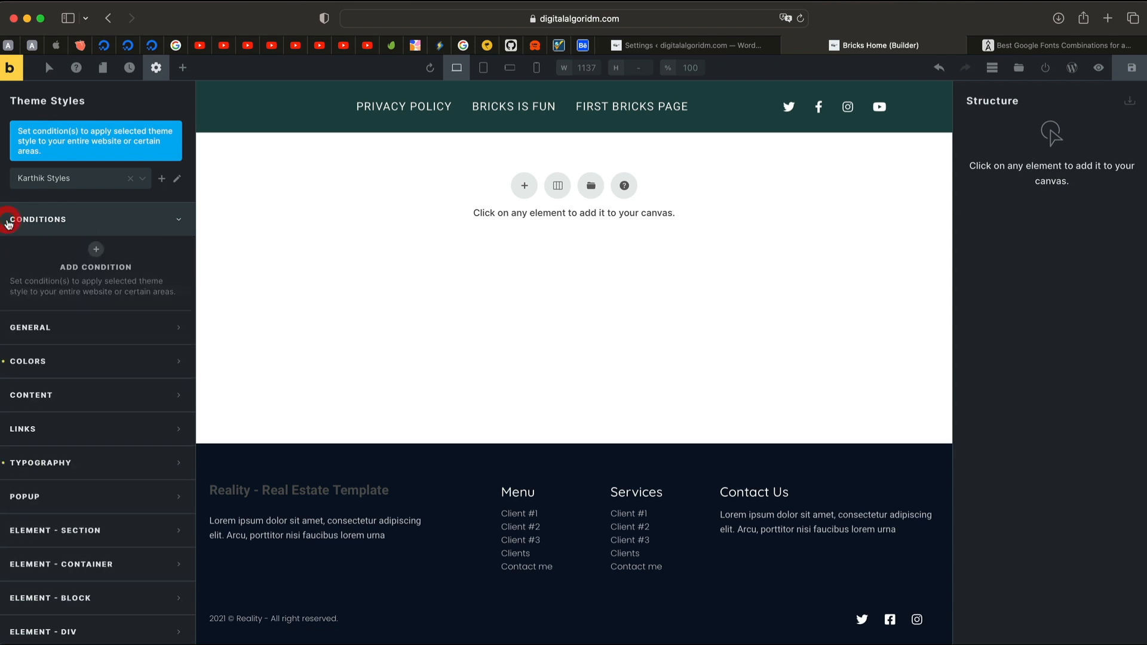
pyautogui.click(98, 250)
pyautogui.click(159, 284)
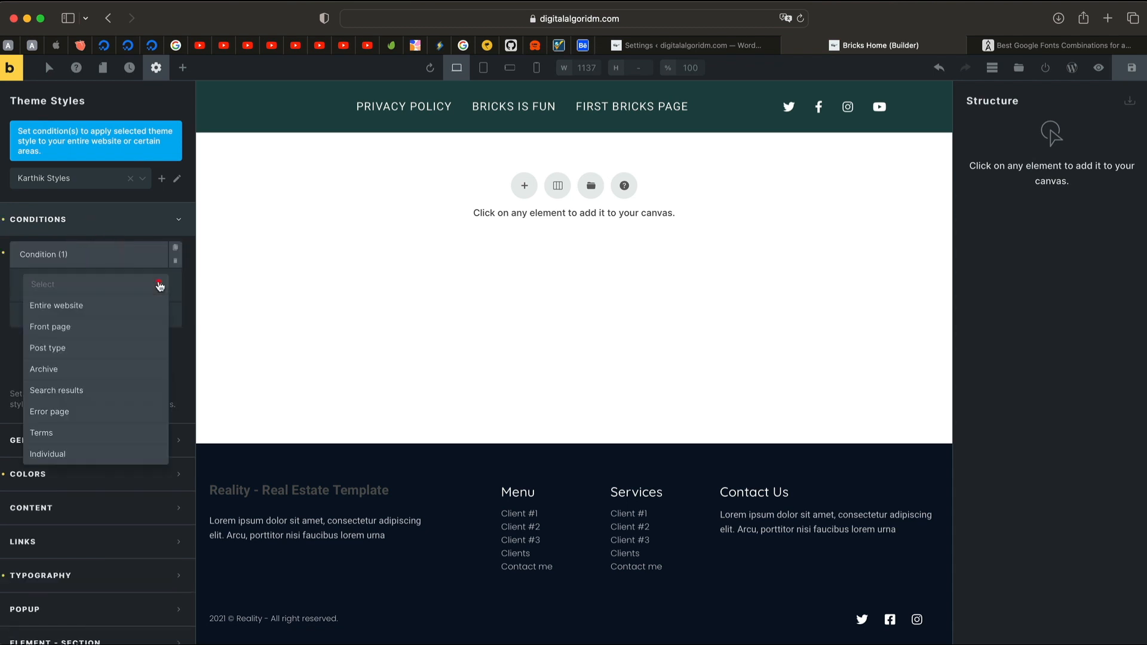
pyautogui.click(106, 315)
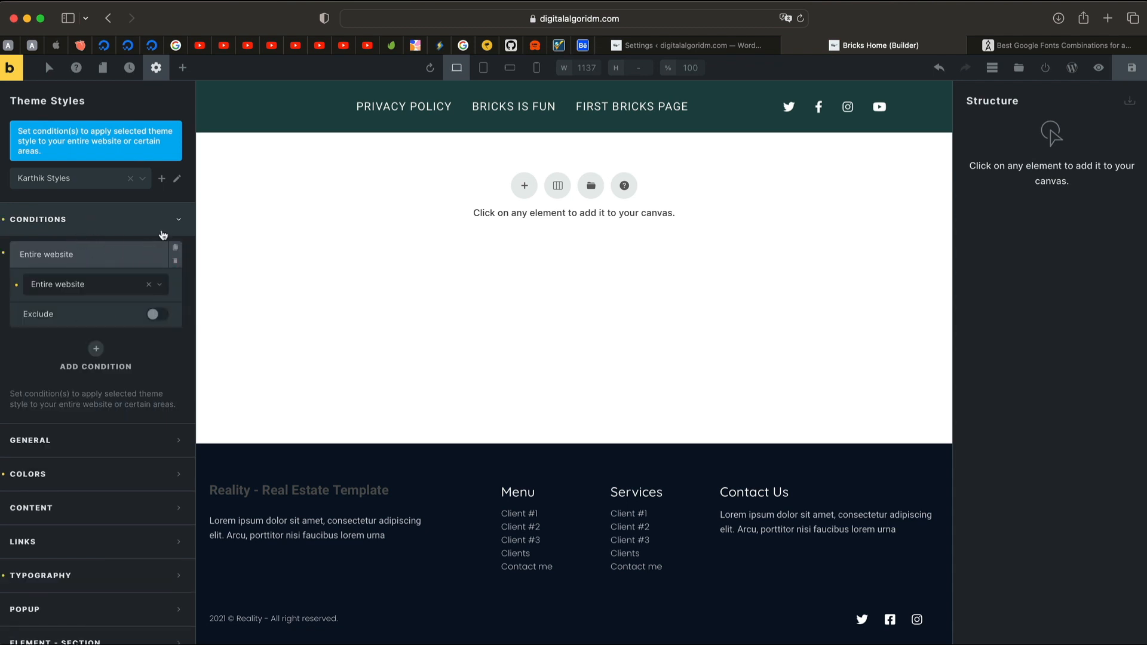
# - Collapse the theme style's conditions and review its color settings, from the primary color to the danger color
pyautogui.click(175, 221)
pyautogui.click(107, 296)
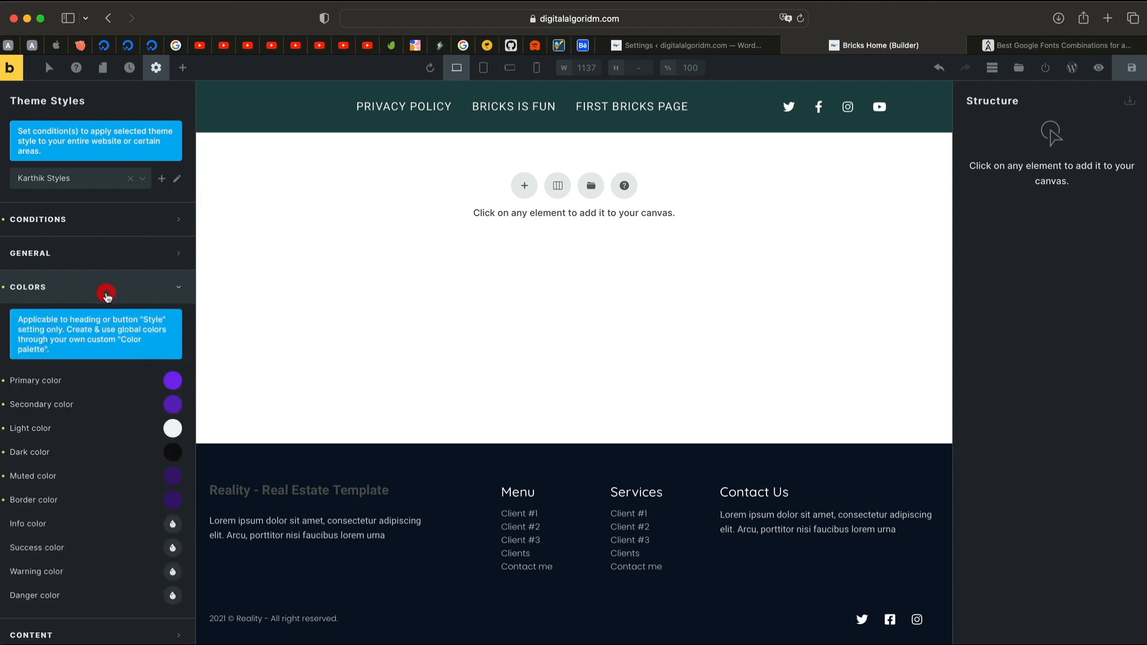
pyautogui.scroll(-3, 126, 422)
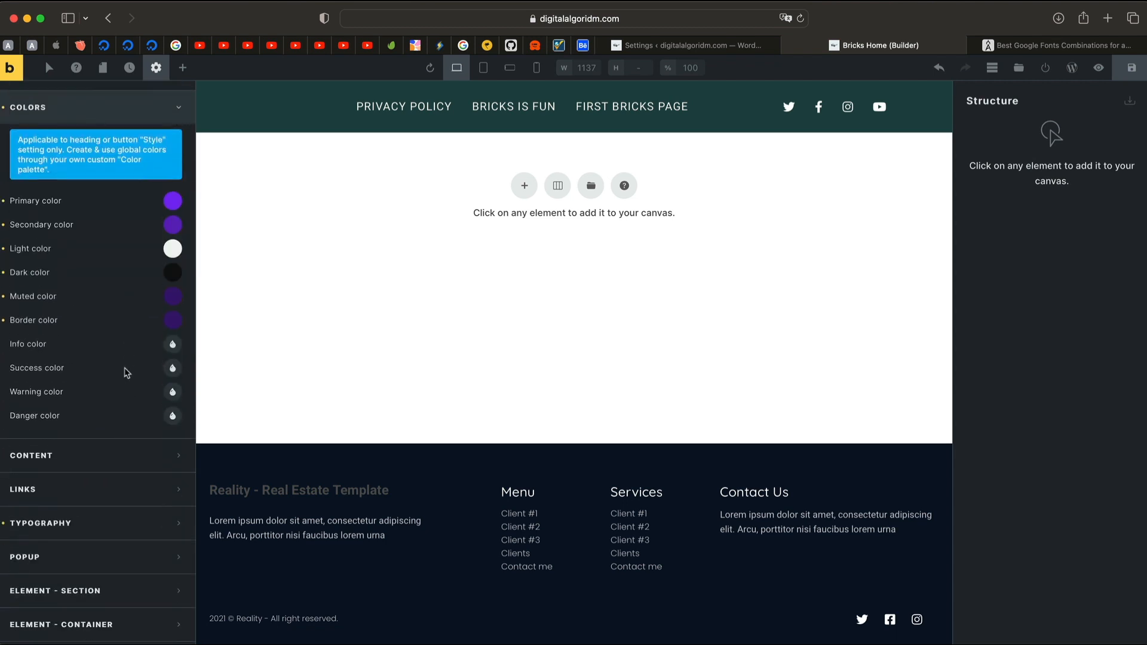
pyautogui.scroll(1, 112, 289)
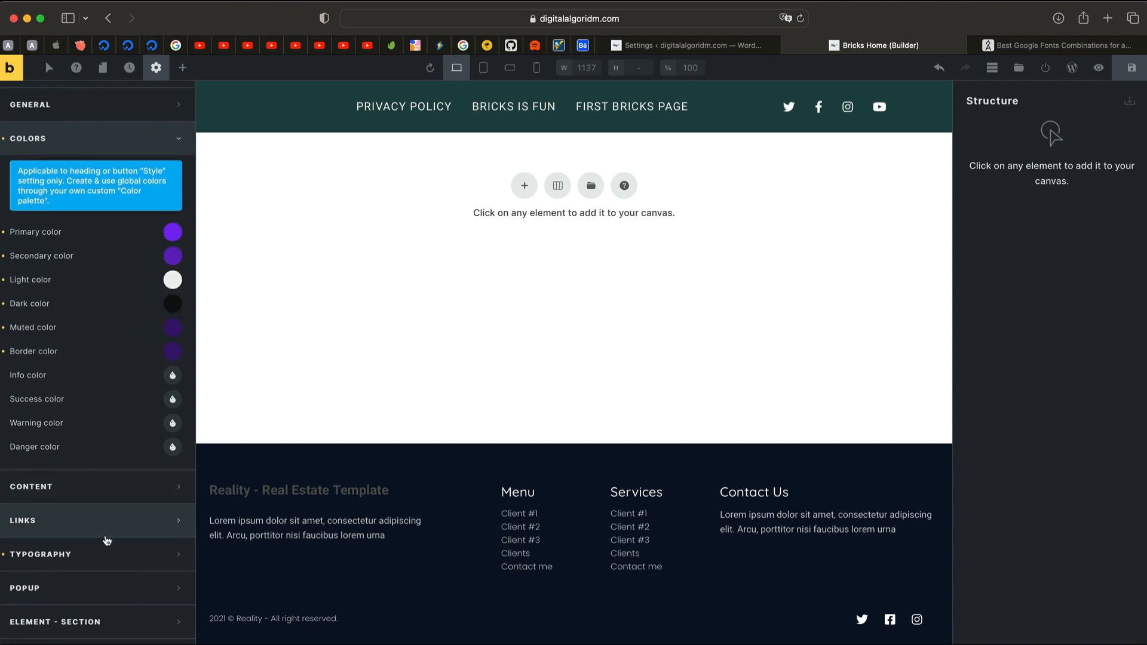
# - Review the theme style's typography settings for the body, all headings and Heading H1
pyautogui.click(109, 556)
pyautogui.scroll(-2, 105, 484)
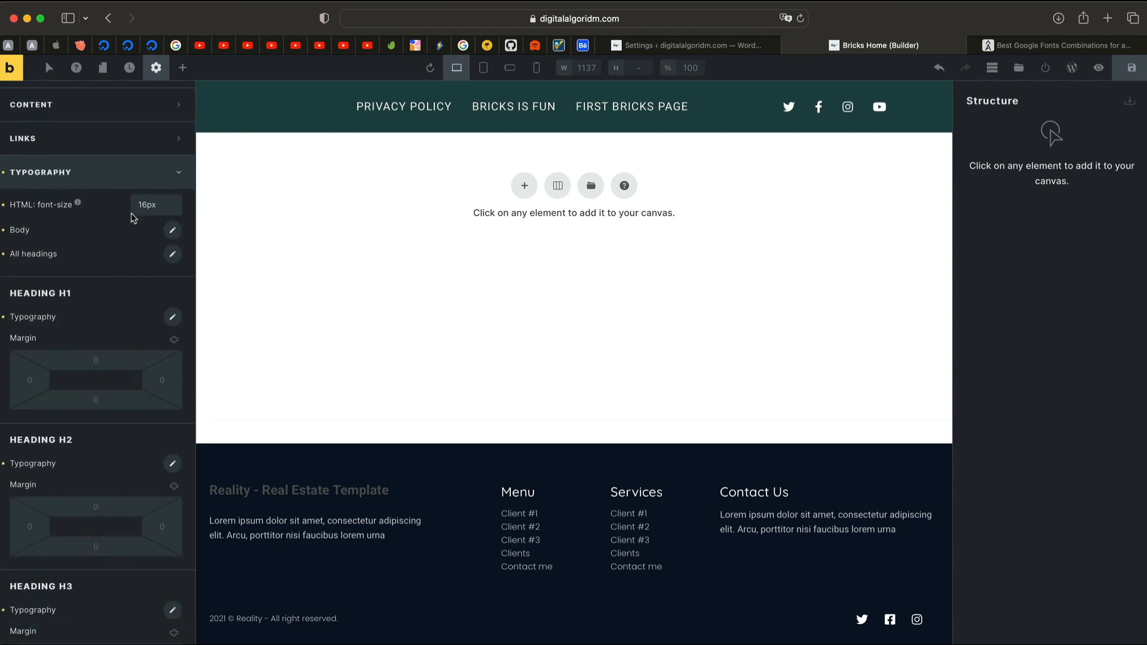
pyautogui.click(173, 230)
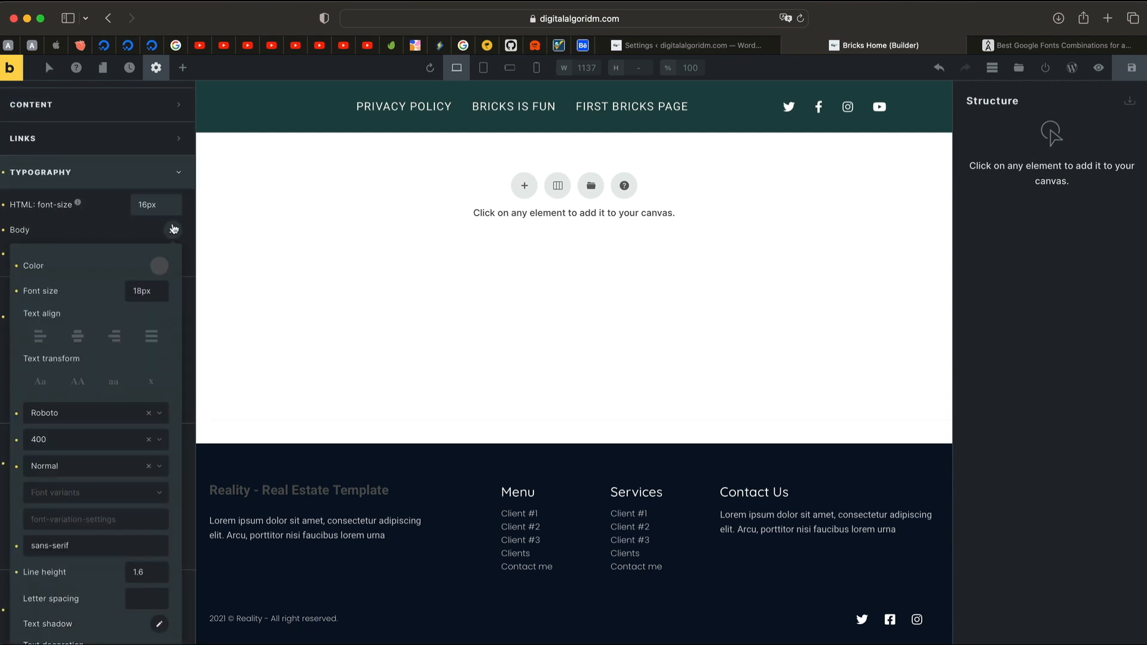
pyautogui.click(173, 231)
pyautogui.click(173, 254)
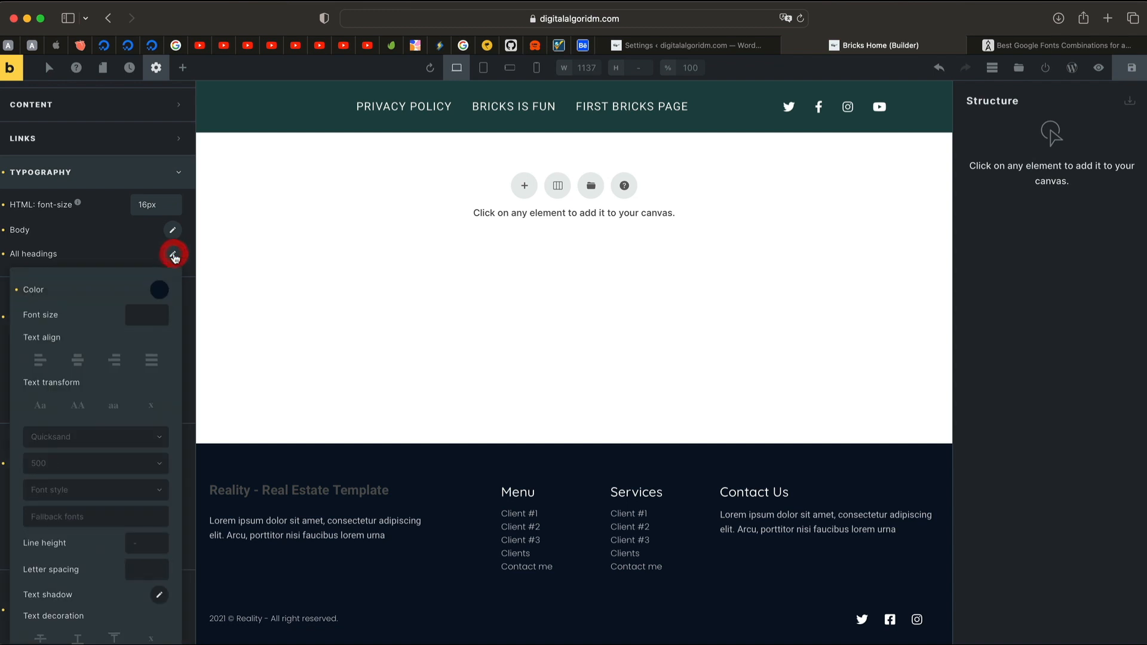
pyautogui.click(172, 254)
pyautogui.scroll(-2, 147, 302)
pyautogui.click(173, 268)
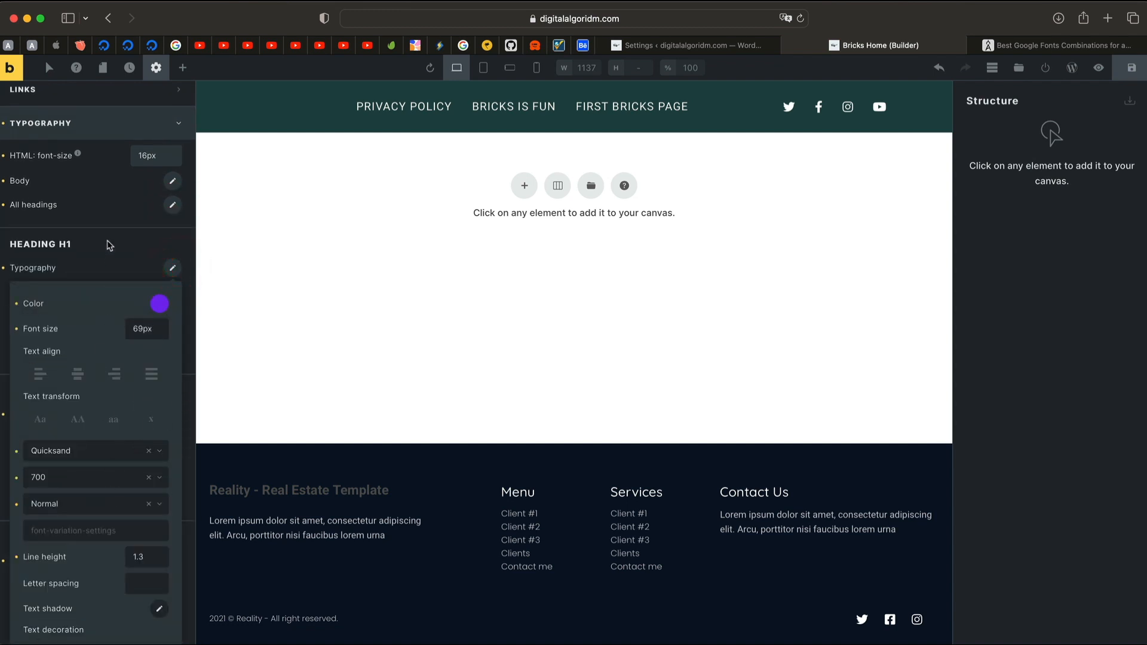
pyautogui.click(108, 267)
# - Look through the typography settings for headings H2 to H6 and Miscellaneous, and collapse the typography group
pyautogui.scroll(-2, 134, 311)
pyautogui.scroll(-10, 134, 311)
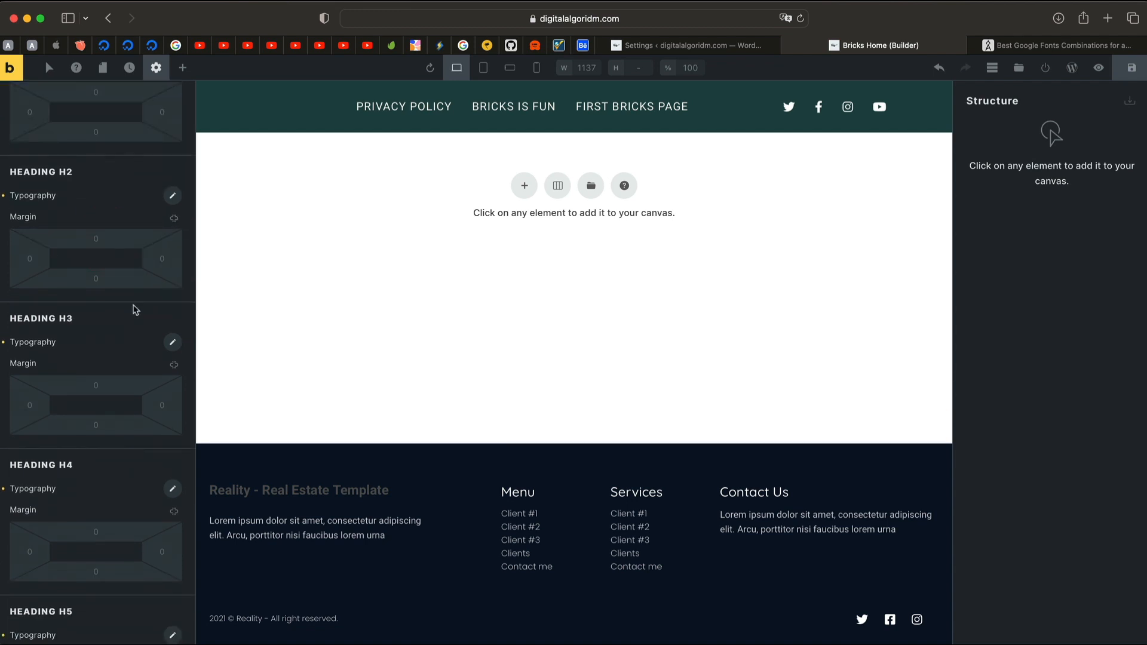
pyautogui.scroll(-3, 120, 409)
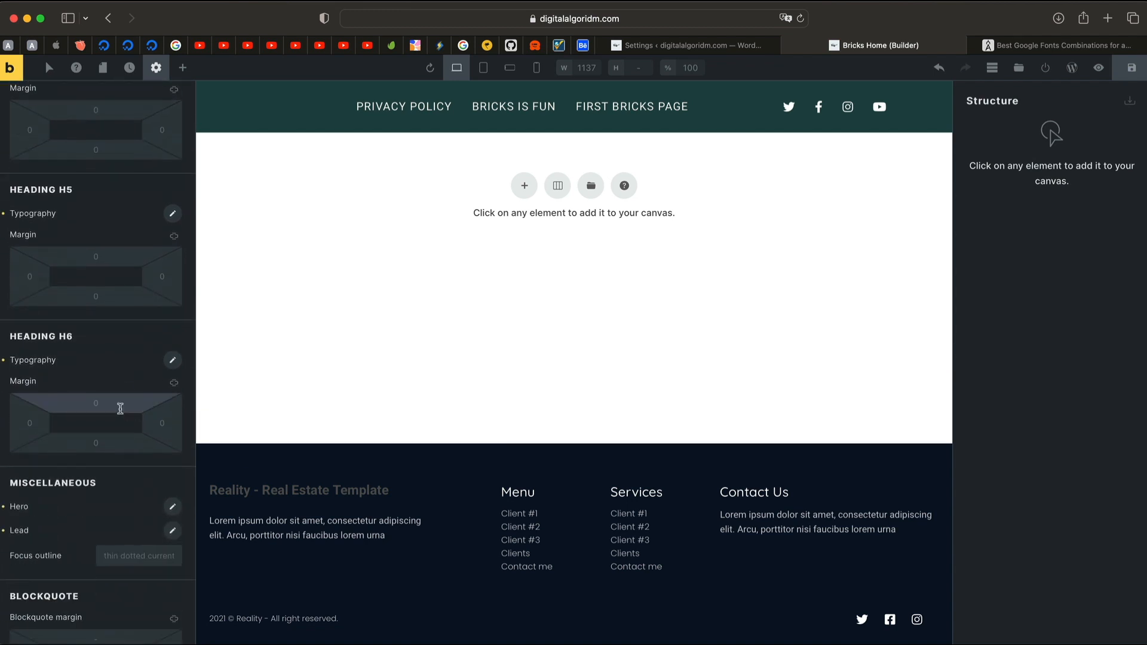
pyautogui.scroll(15, 118, 359)
pyautogui.scroll(8, 111, 318)
pyautogui.scroll(1, 113, 318)
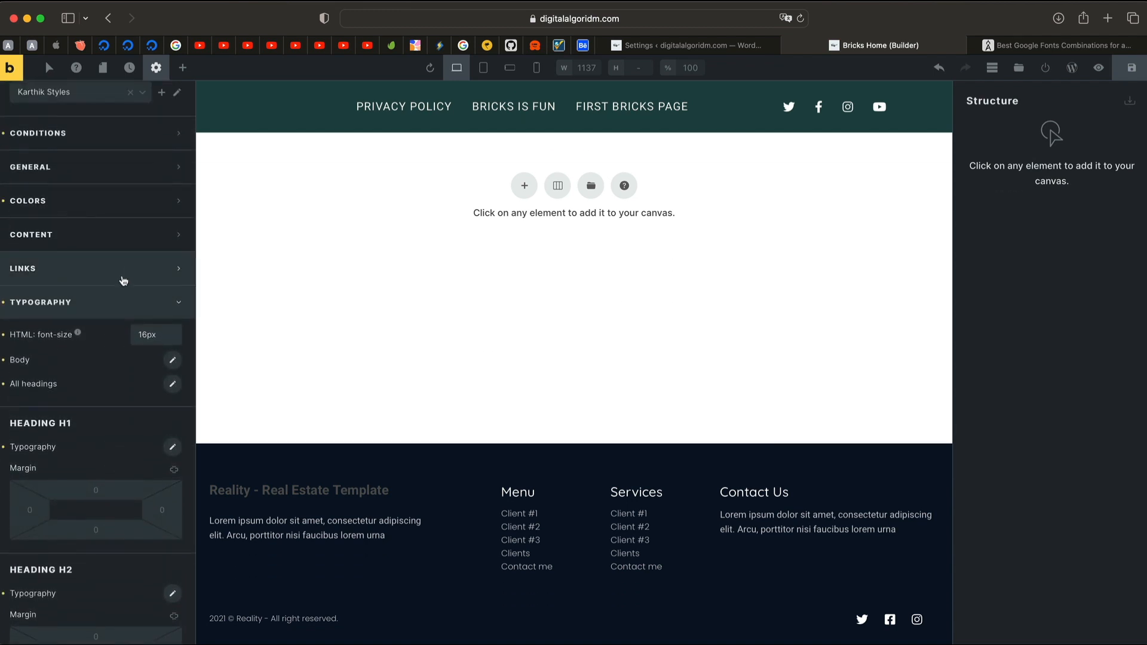
pyautogui.click(134, 306)
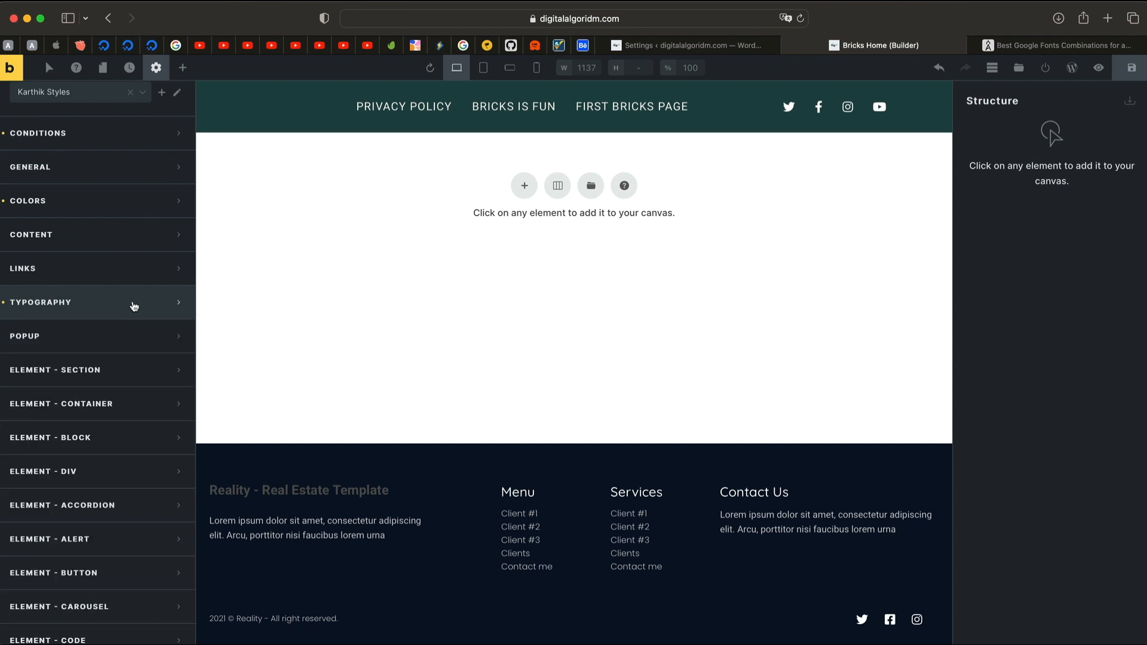
# - Open the current theme style for renaming, exporting or deleting, and leave without making changes
pyautogui.scroll(3, 106, 265)
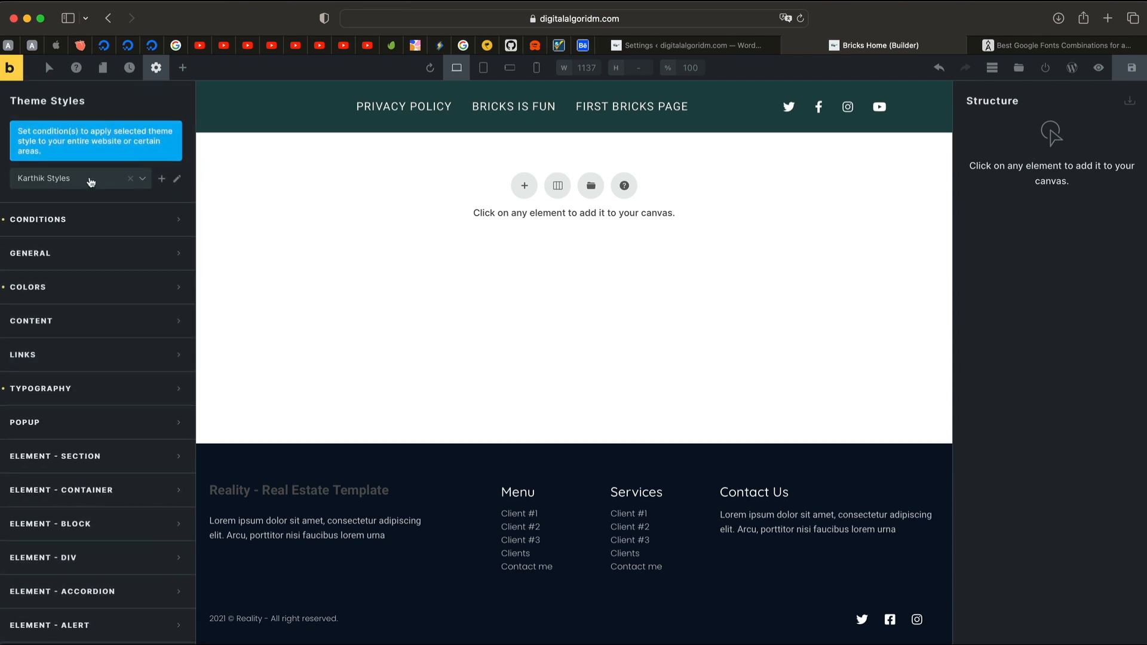
pyautogui.click(178, 180)
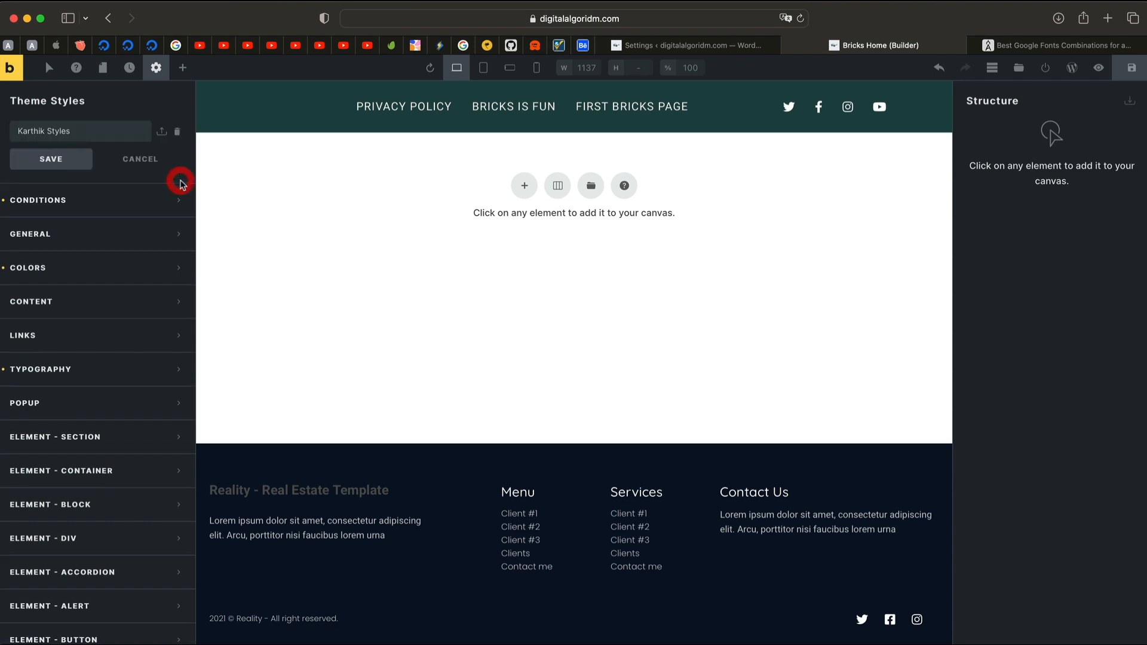
pyautogui.click(143, 163)
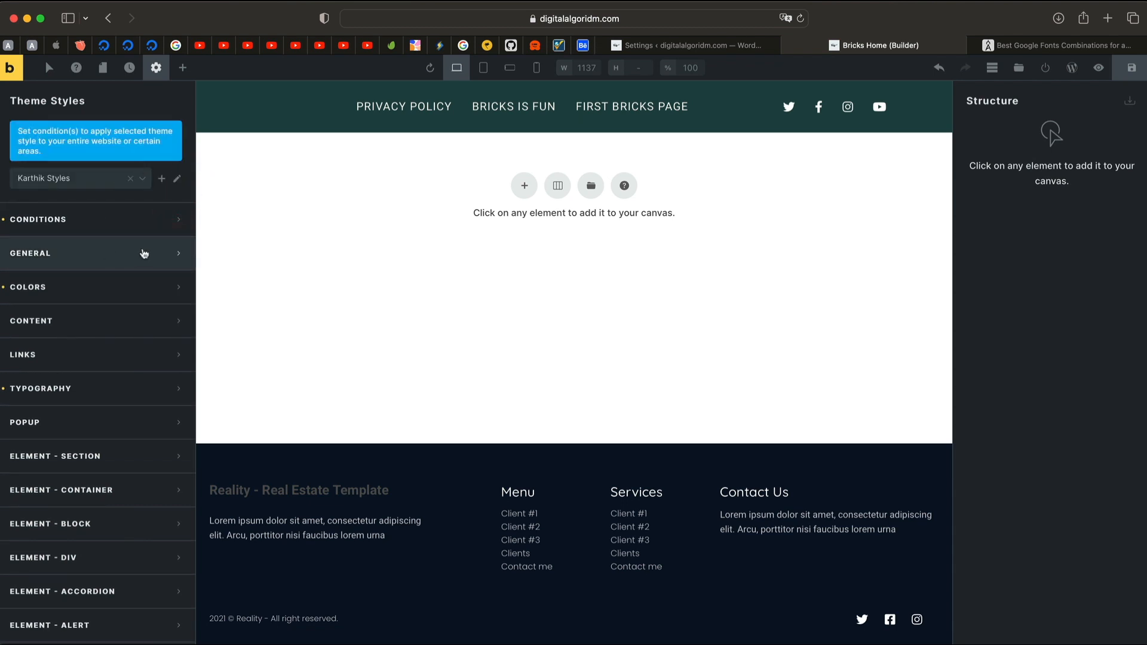
# - Switch to New Theme Styles, check its conditions, and return to the original theme style
pyautogui.click(86, 188)
pyautogui.click(81, 237)
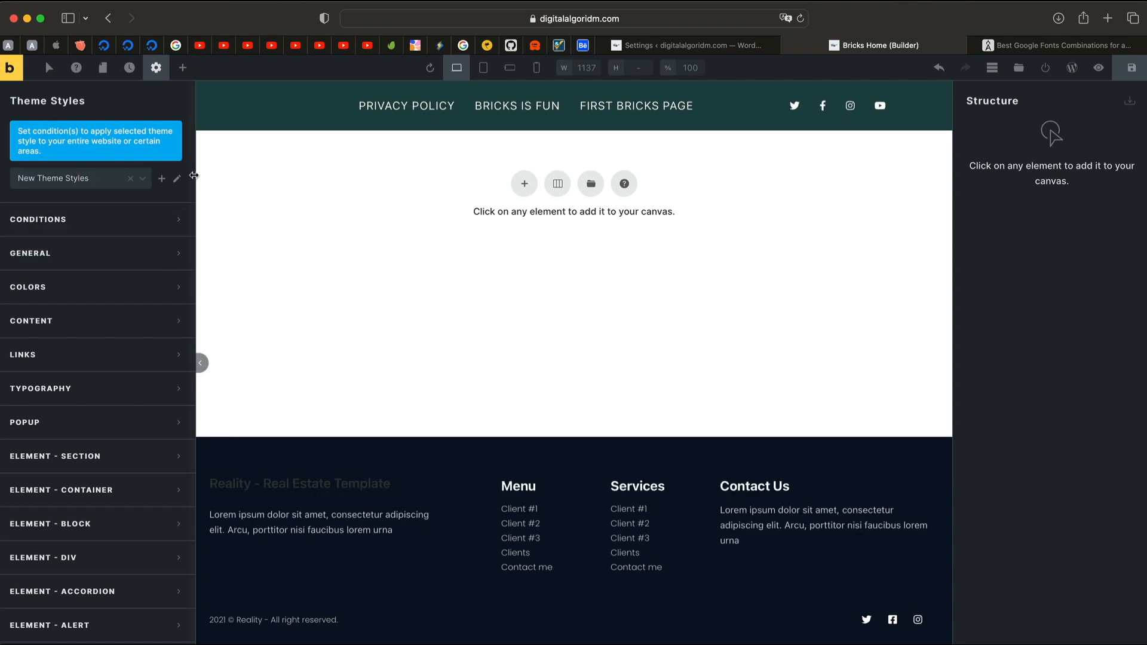
pyautogui.click(98, 220)
pyautogui.click(98, 219)
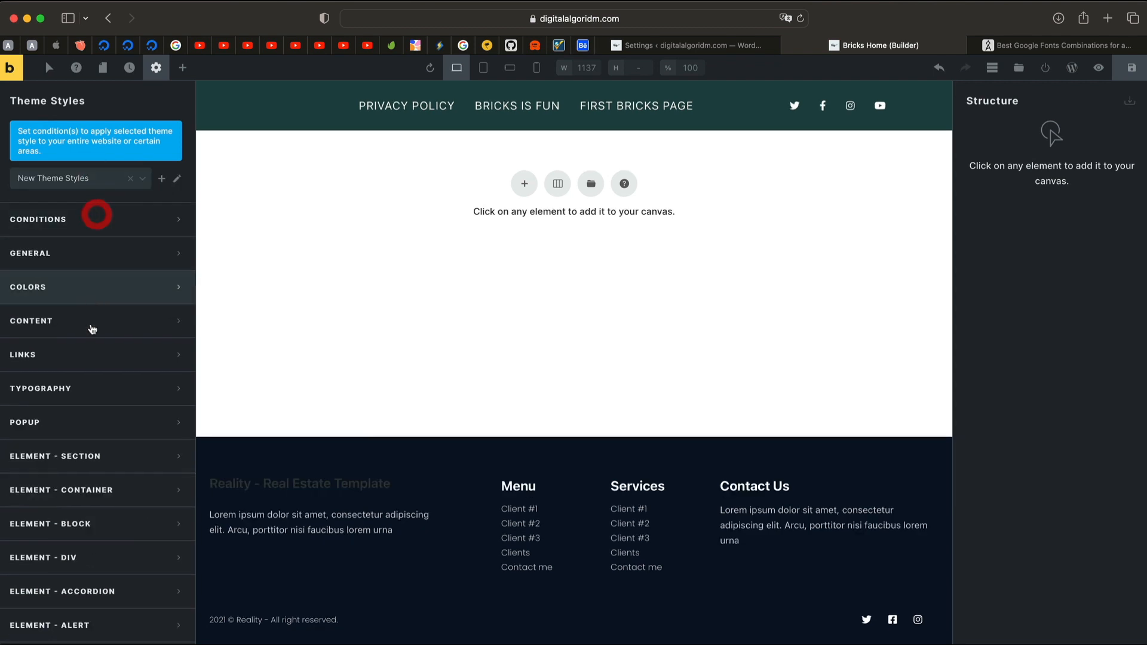
pyautogui.click(143, 179)
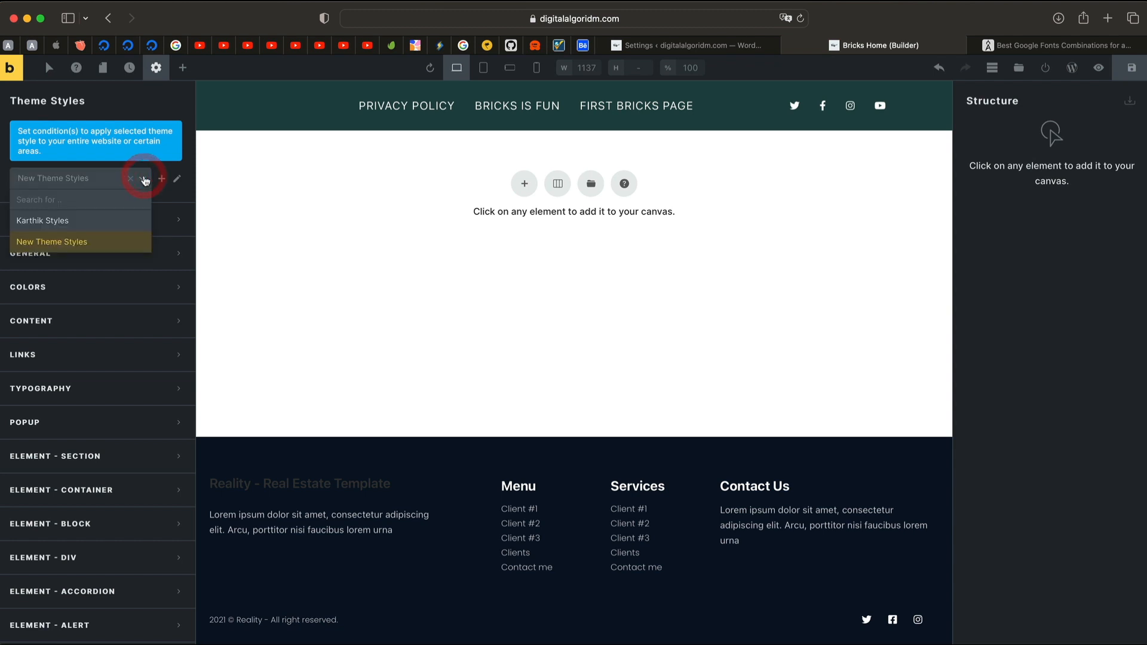
pyautogui.click(118, 220)
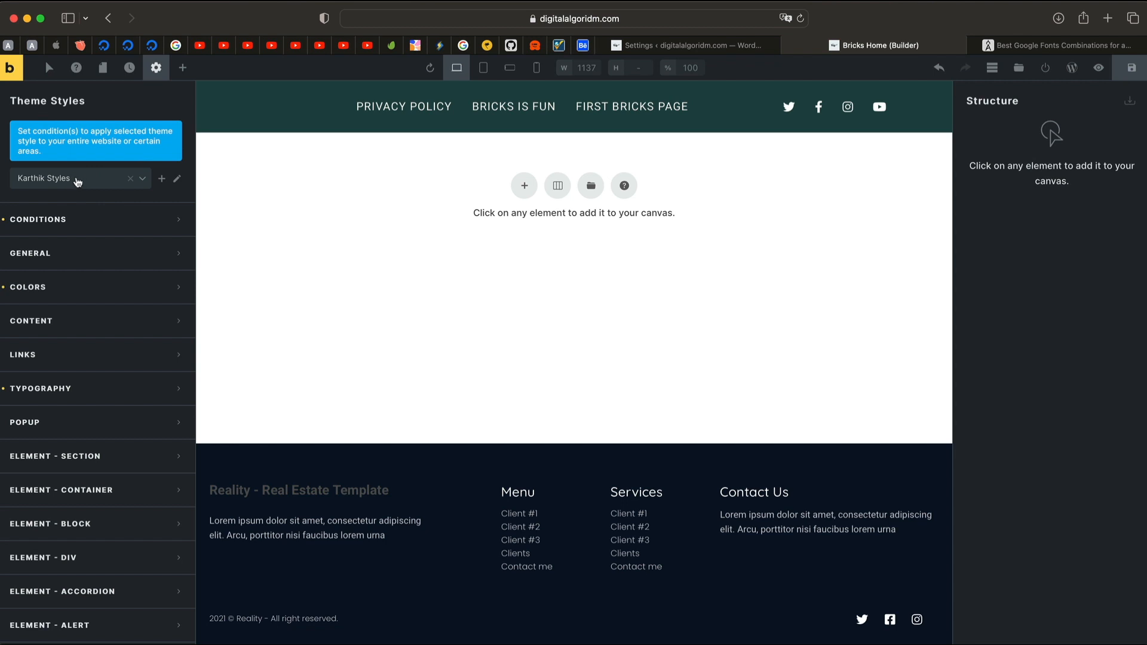
# - Browse the theme style's element-specific setting groups and open the builder's list of elements
pyautogui.scroll(-5, 79, 481)
pyautogui.scroll(-10, 79, 481)
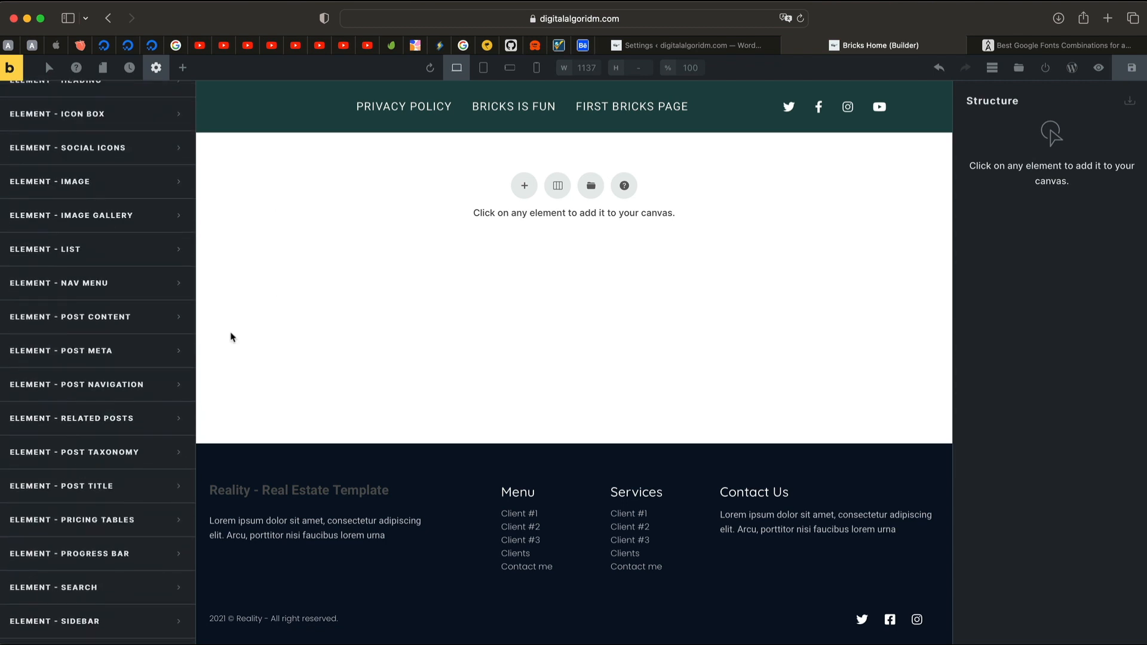
pyautogui.scroll(15, 117, 271)
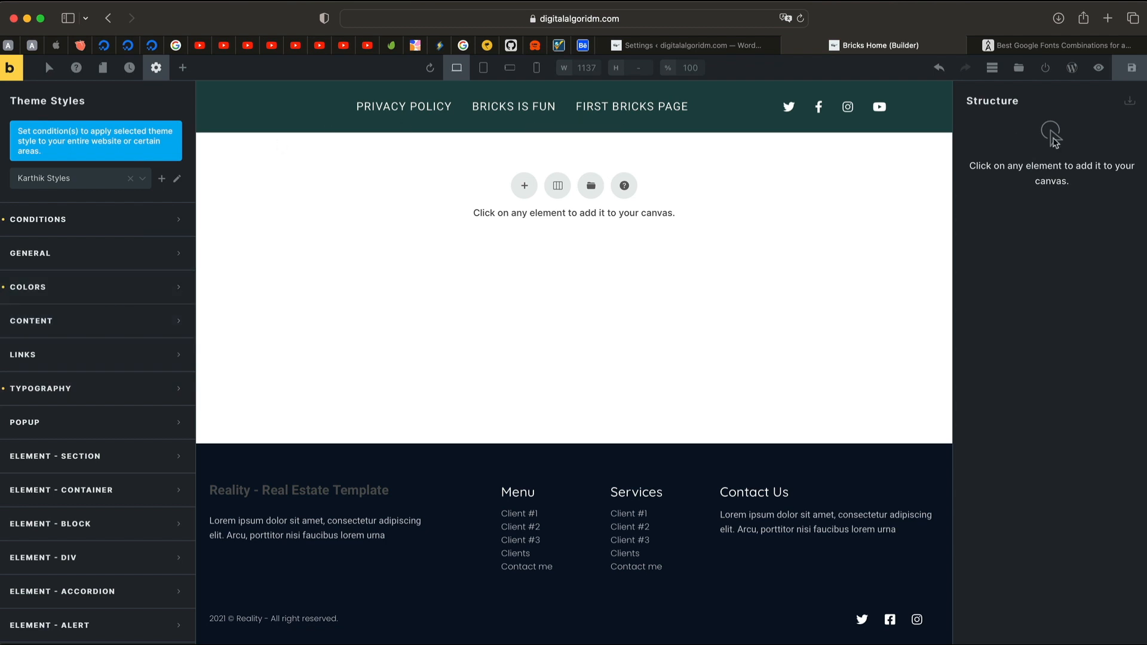
pyautogui.click(183, 67)
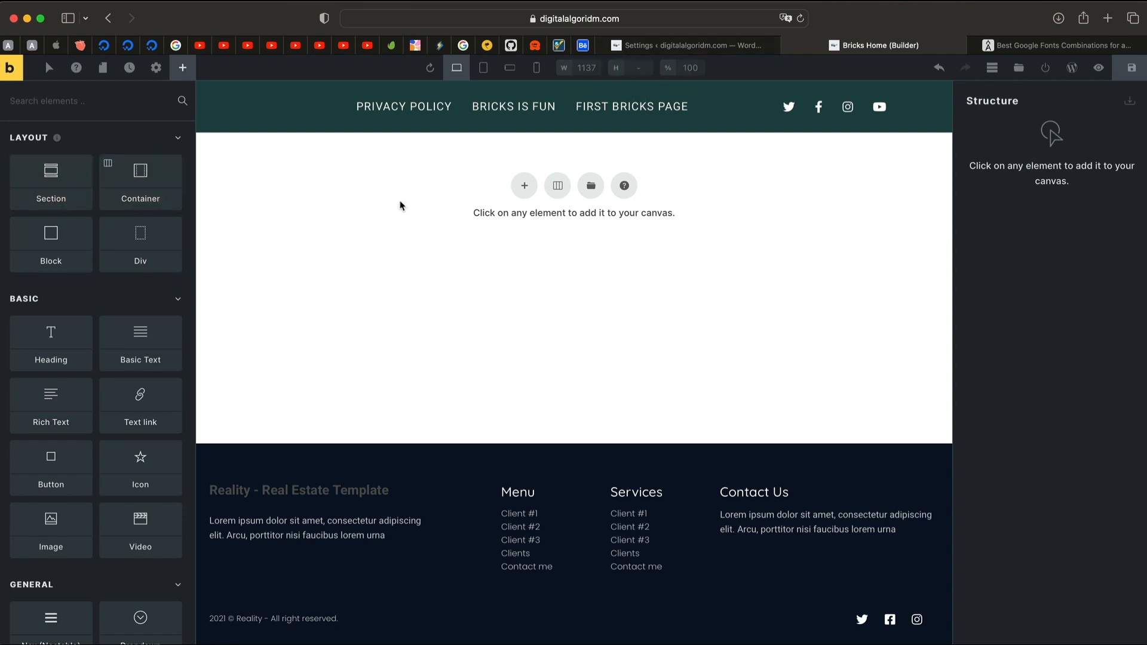
# - Open the performance options in the WordPress Bricks settings, try disabling Google Fonts, and reload the settings page without saving
pyautogui.click(682, 47)
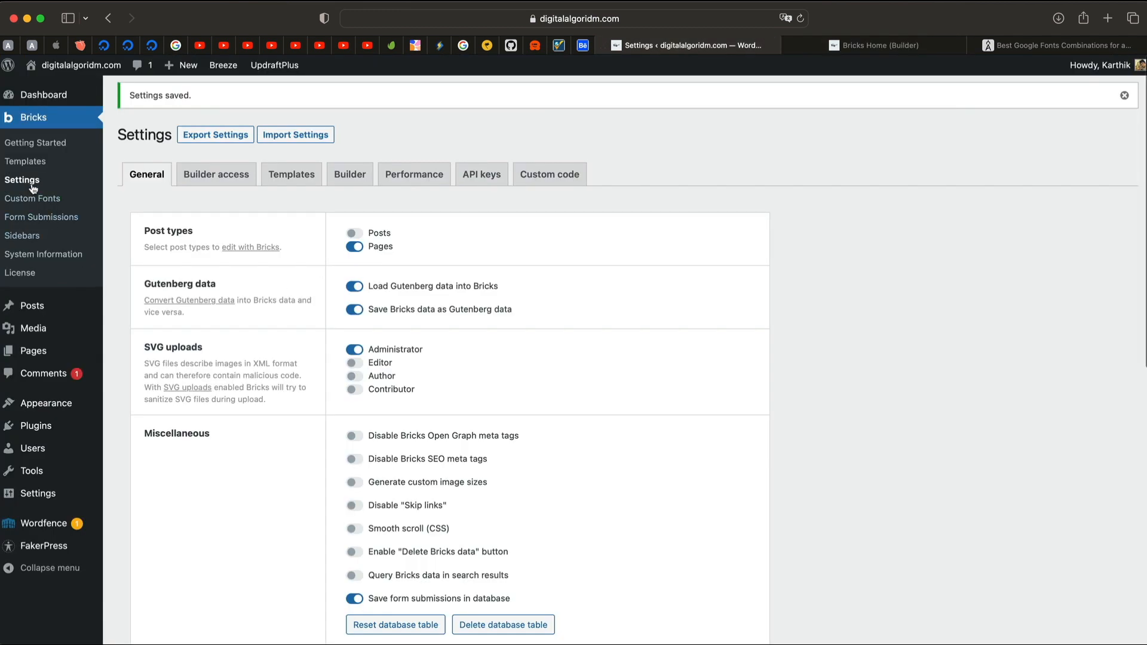
pyautogui.click(409, 174)
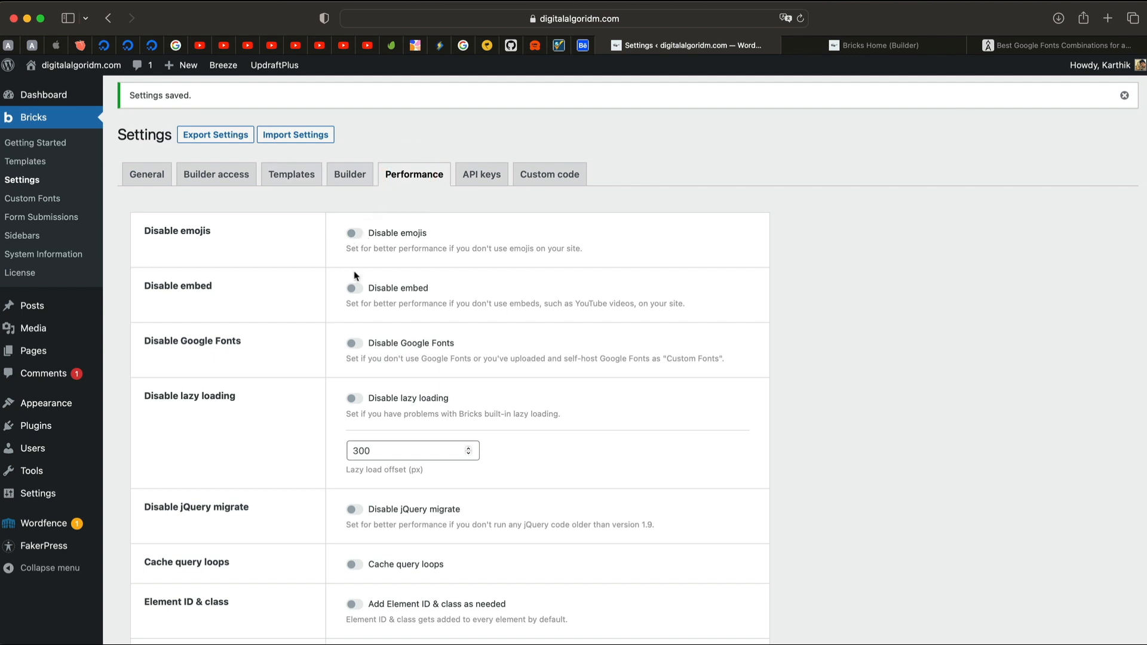
pyautogui.click(357, 347)
pyautogui.click(24, 198)
pyautogui.click(22, 180)
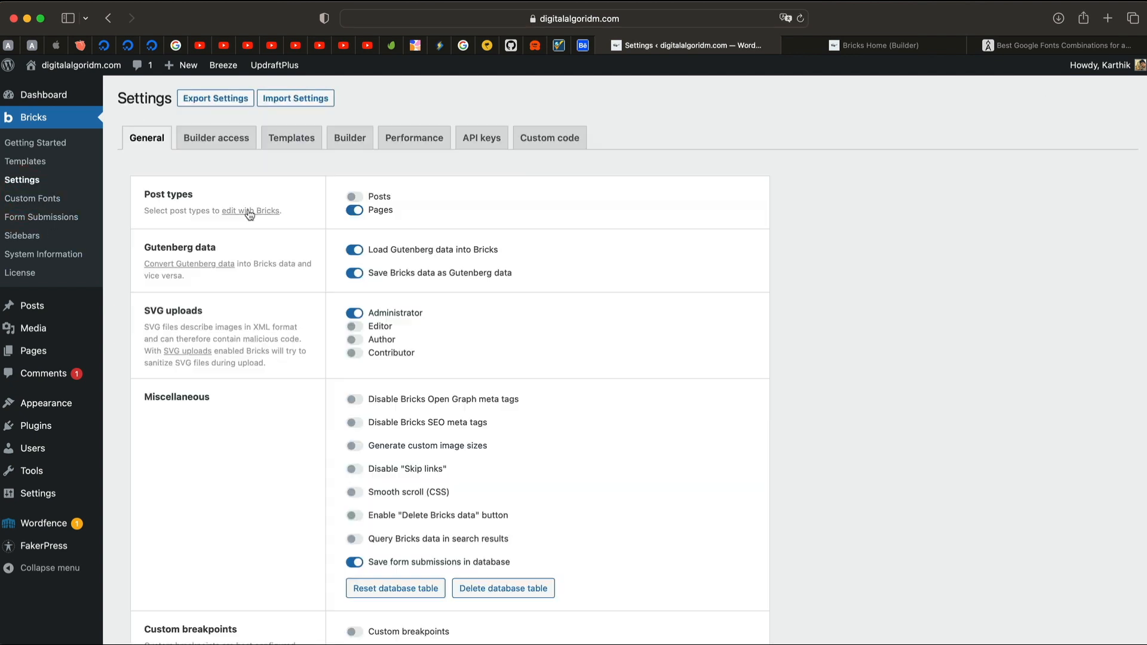
# - Disable embeds and emojis in the Bricks performance settings and save the settings
pyautogui.click(350, 138)
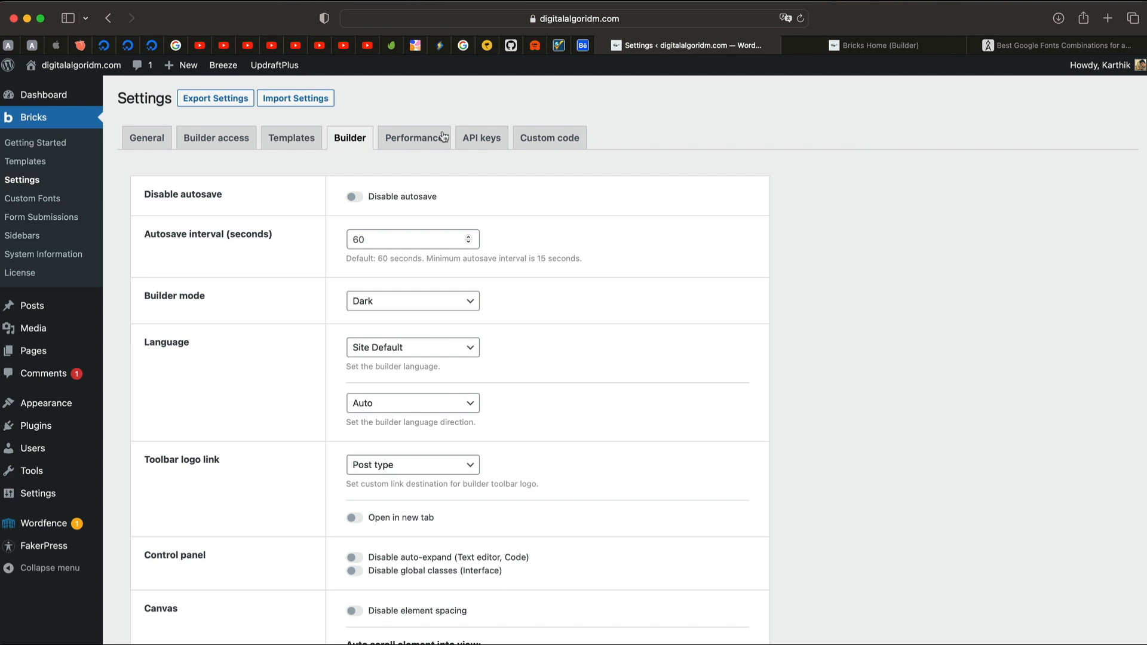
pyautogui.click(415, 138)
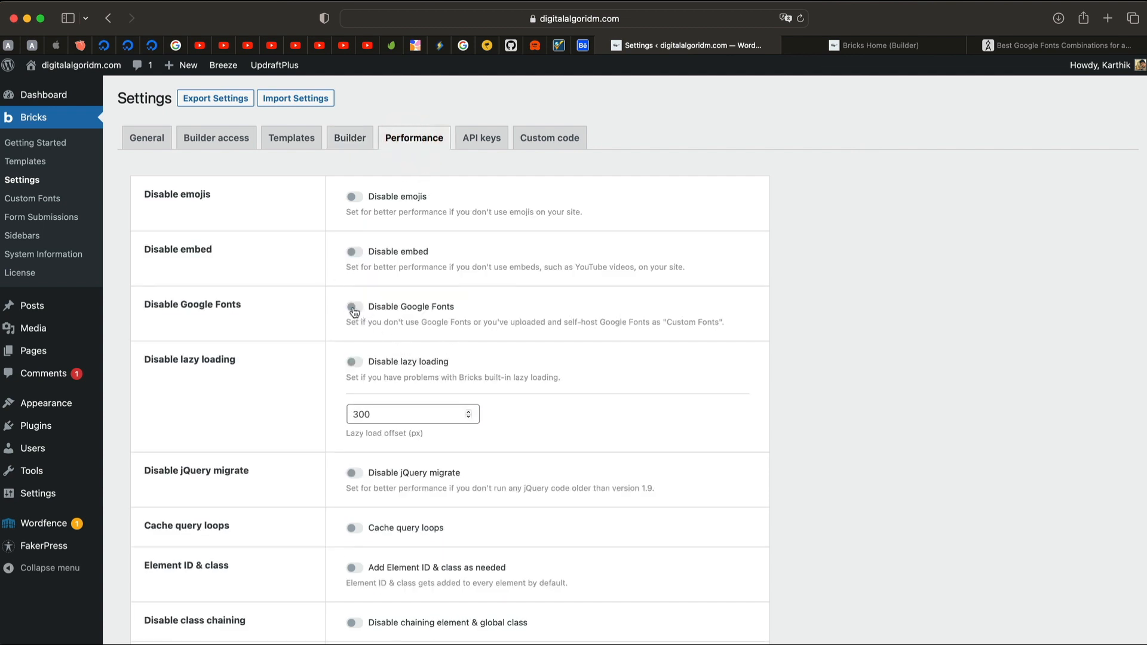
pyautogui.click(354, 252)
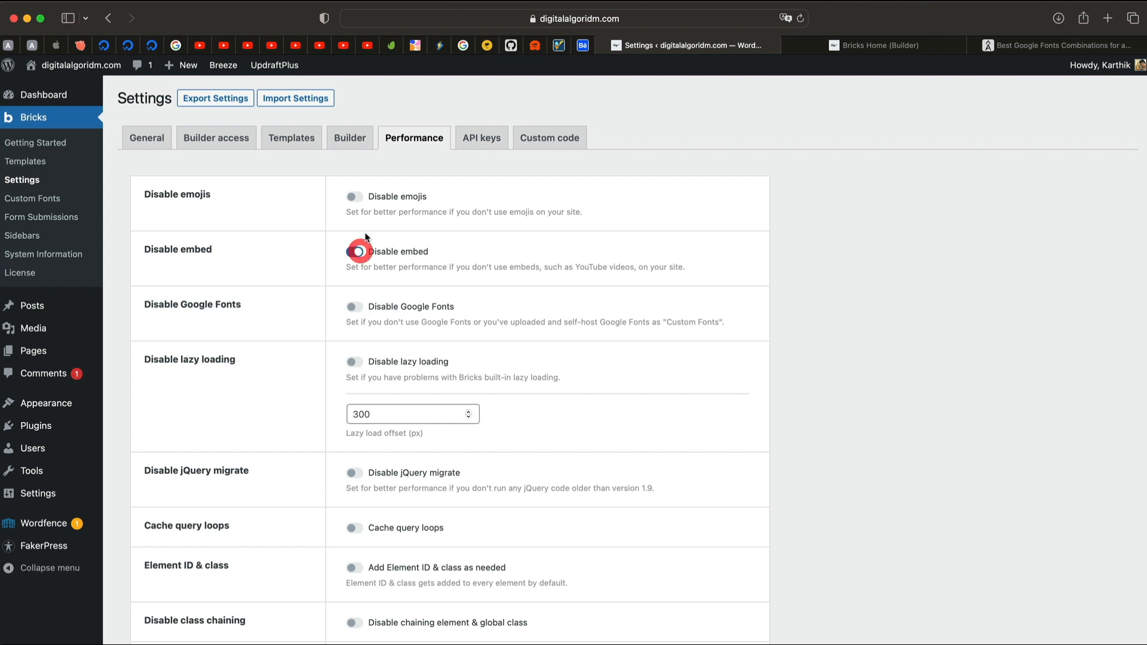
pyautogui.click(354, 197)
pyautogui.scroll(-5, 597, 267)
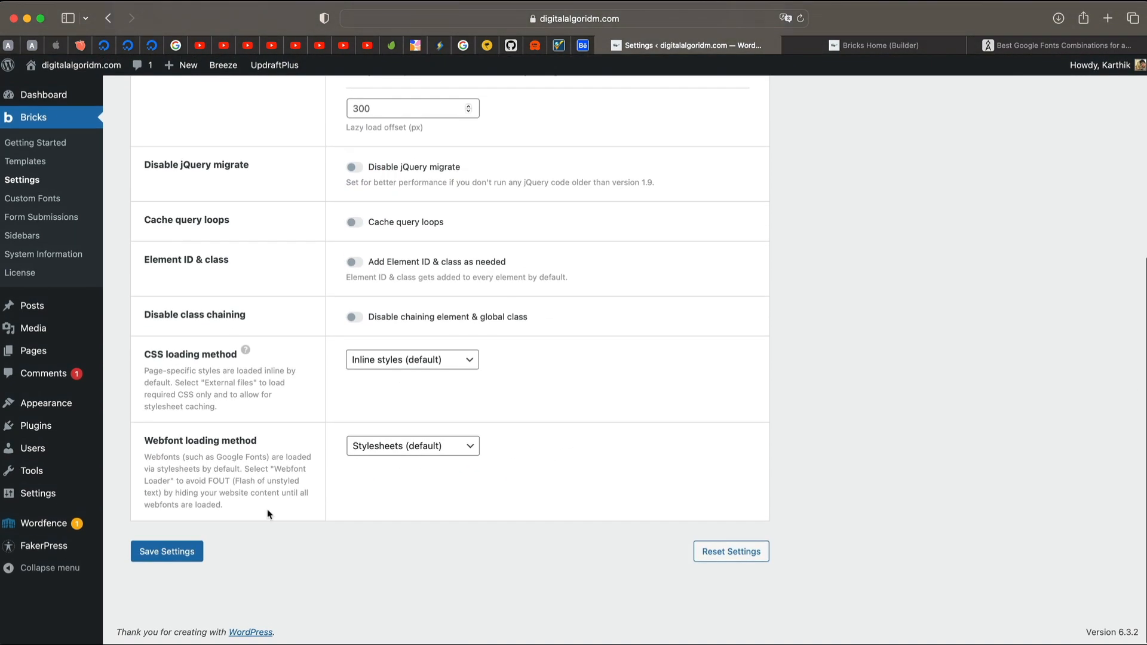
pyautogui.click(174, 553)
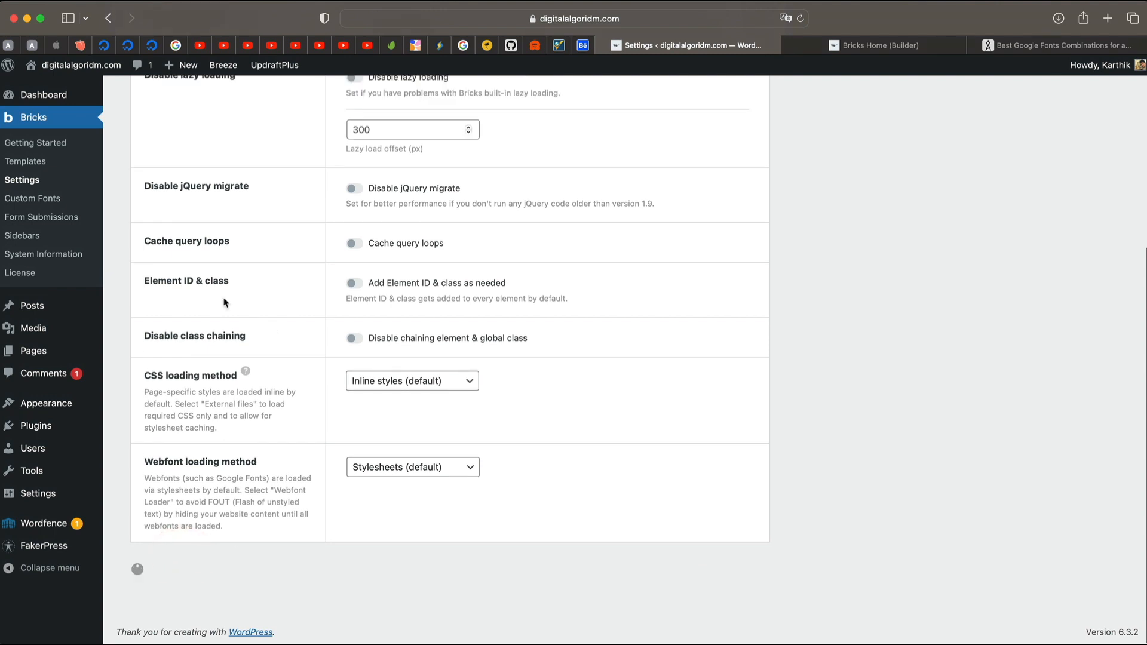
# - Return to the Bricks builder, switch to the Behance page, and examine the Zercurity landing page design
pyautogui.click(875, 45)
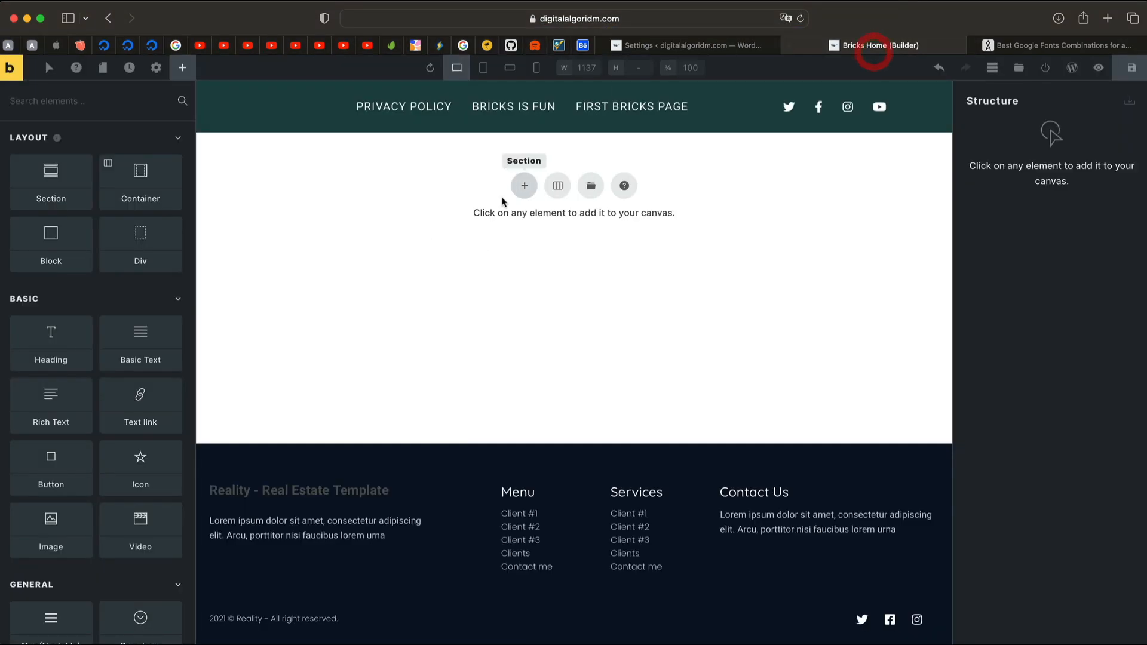
pyautogui.click(583, 46)
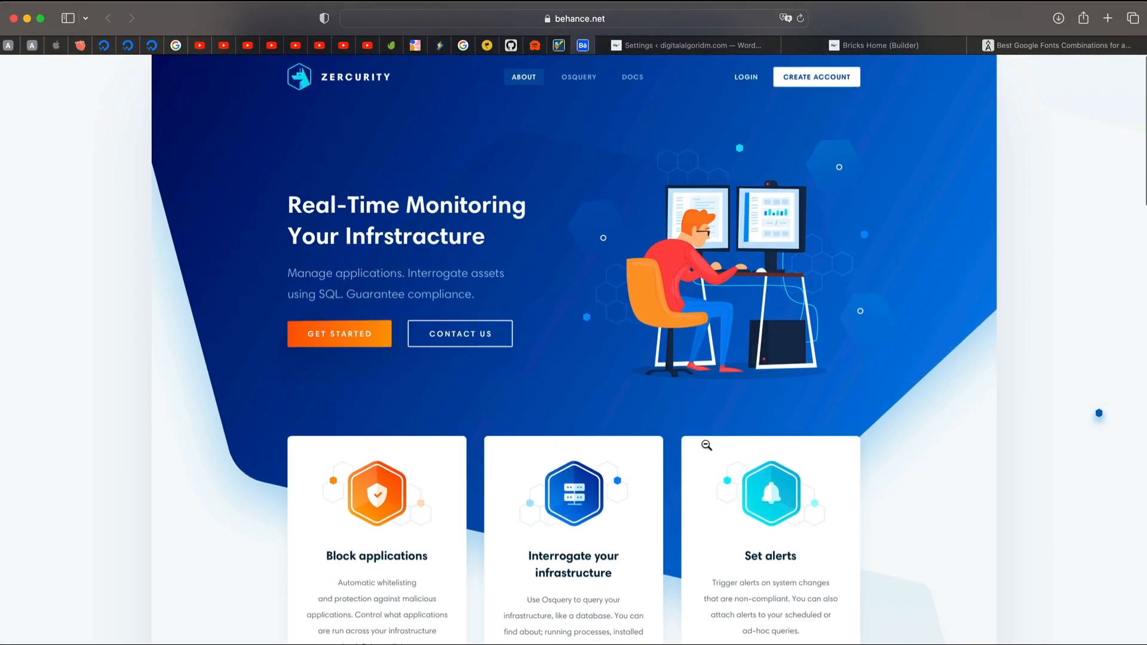
pyautogui.scroll(-20, 707, 445)
# - Switch to the Google Fonts combinations article and examine the Oswald + Cardo and Quicksand pairings with their font codes and colors
pyautogui.click(1037, 42)
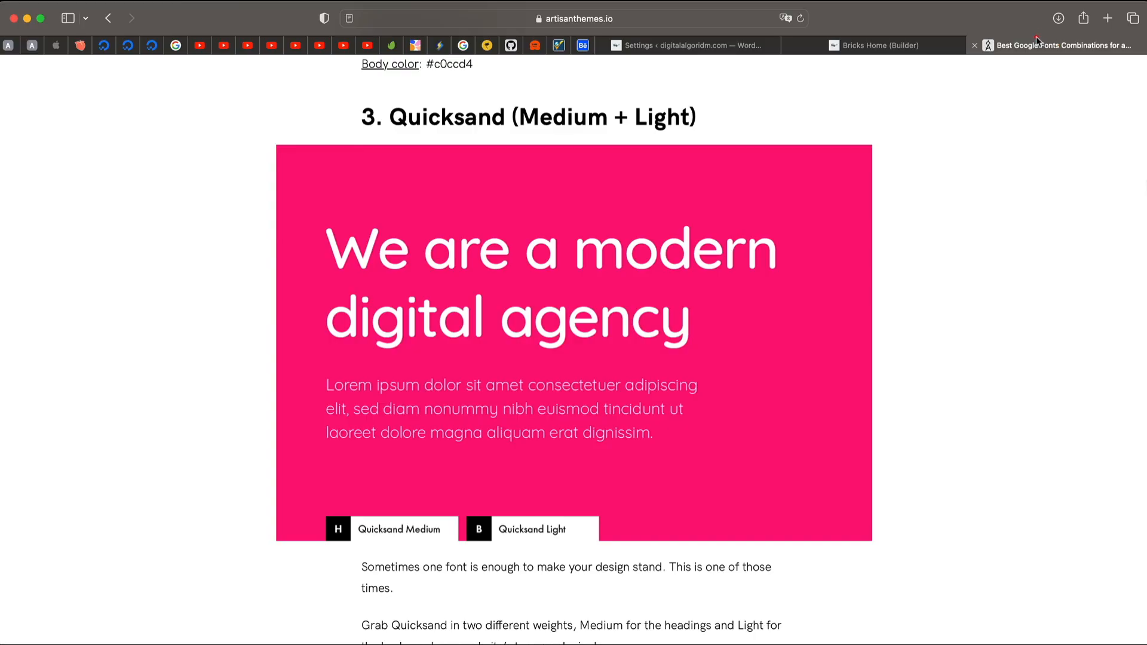
pyautogui.scroll(10, 561, 257)
pyautogui.scroll(-1, 561, 257)
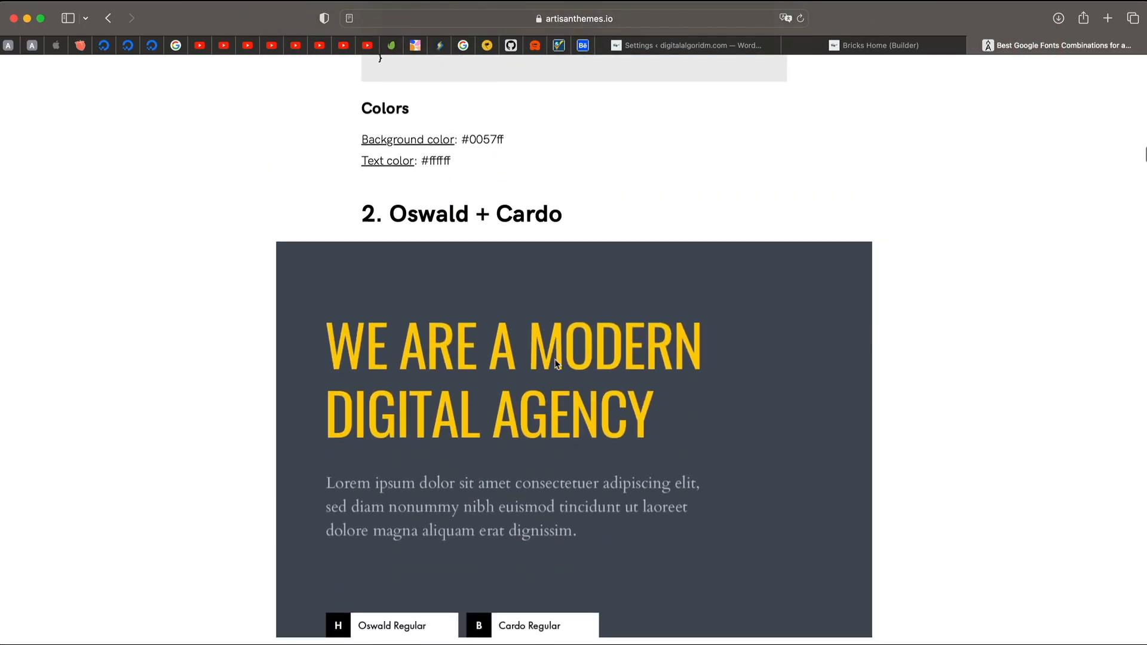
pyautogui.scroll(8, 559, 333)
pyautogui.scroll(-11, 506, 356)
pyautogui.scroll(-15, 507, 358)
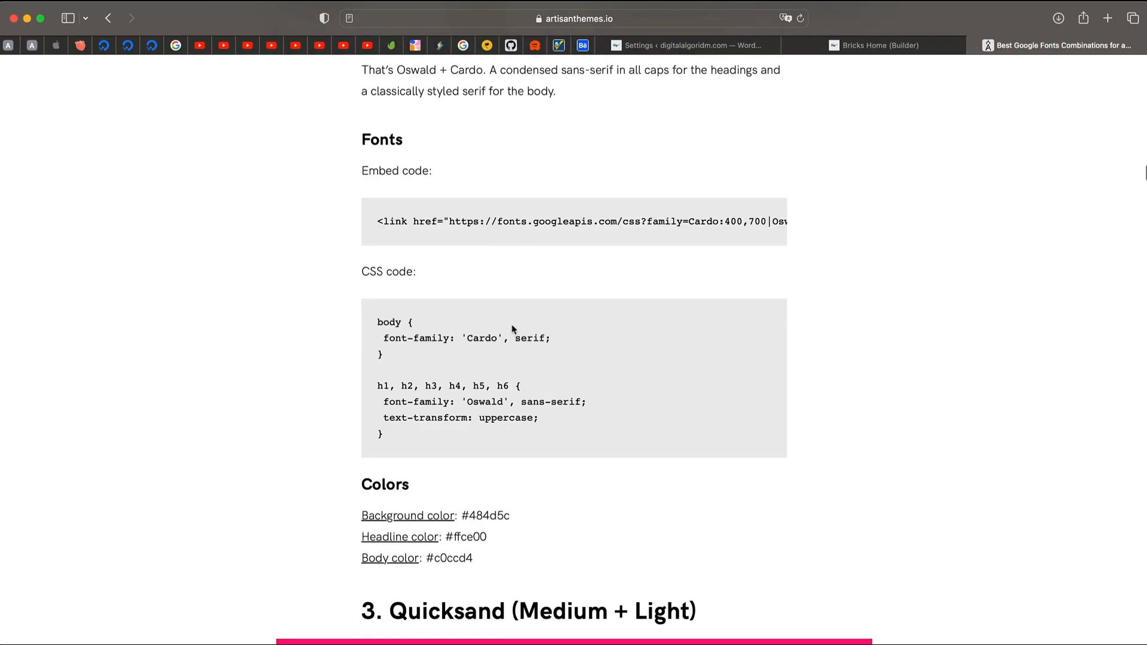
pyautogui.scroll(-3, 472, 412)
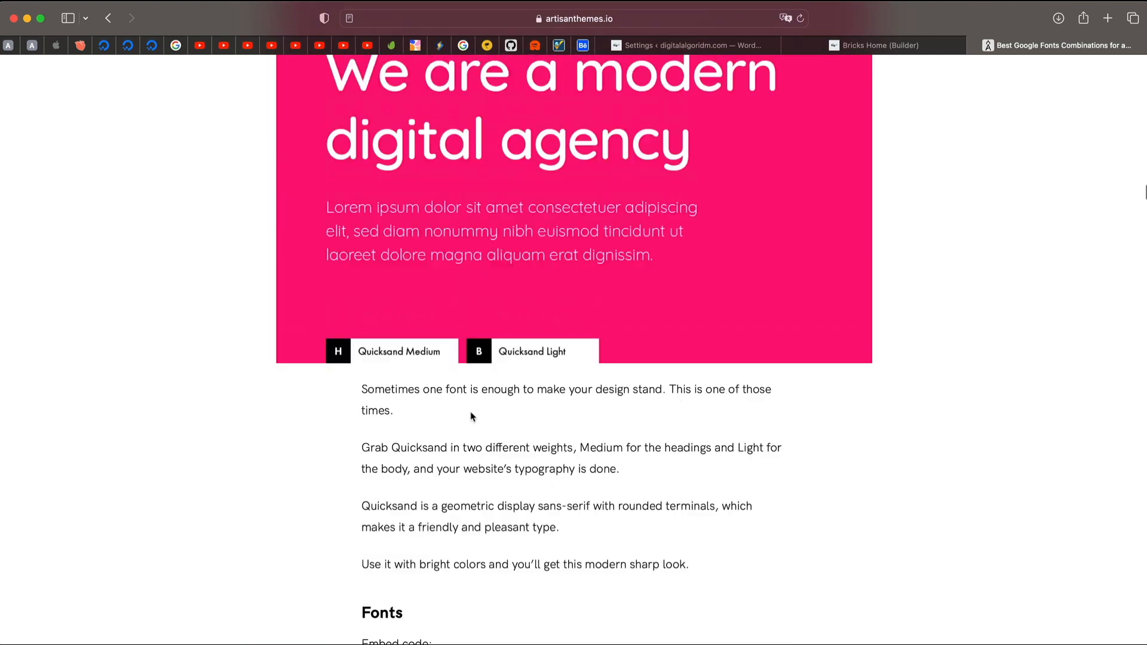
# - Close the Google Fonts combinations article and return to the Bricks builder
pyautogui.scroll(2, 501, 335)
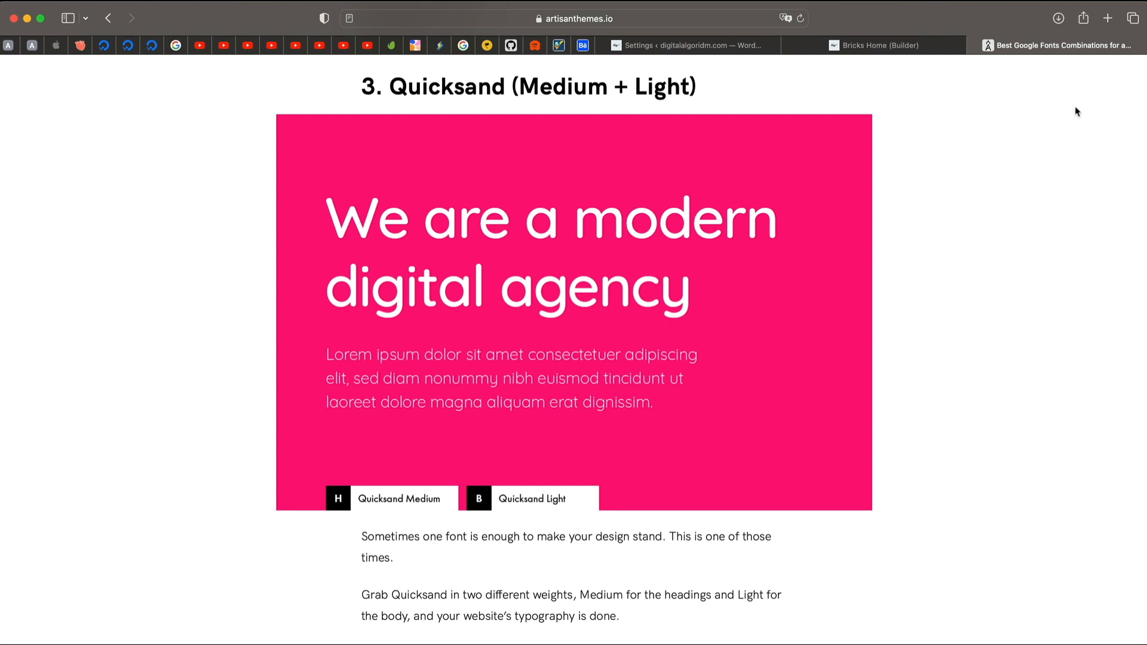
pyautogui.click(987, 46)
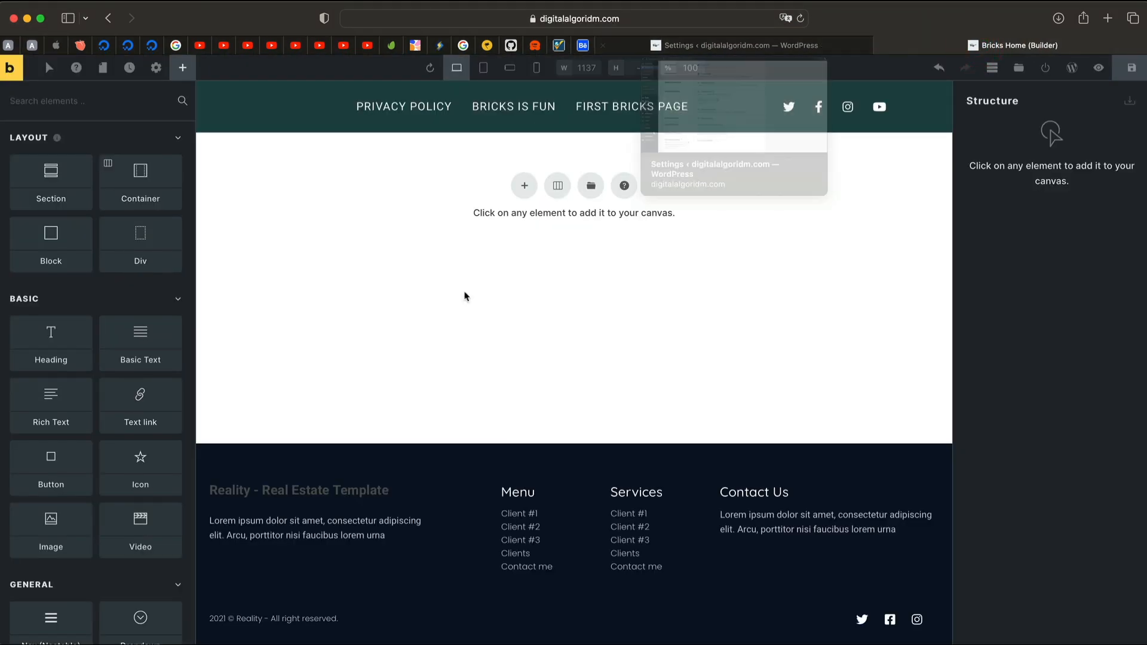
# - Try out a new section with two blocks added below its container, and remove the whole section from the page
pyautogui.click(532, 188)
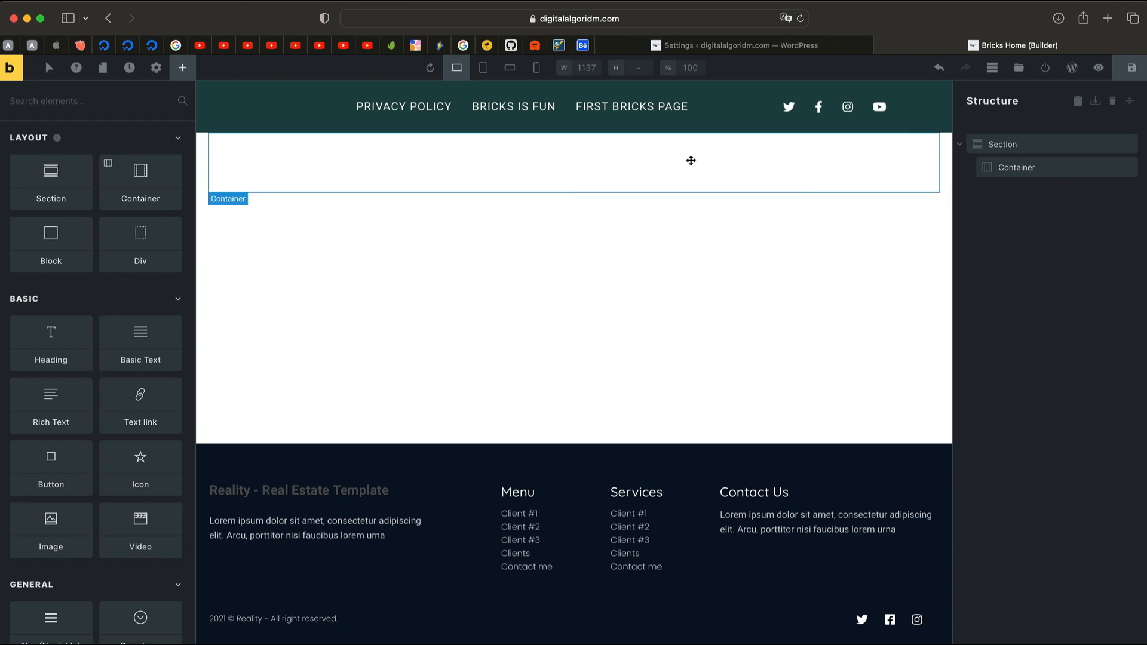
pyautogui.click(1050, 137)
pyautogui.moveTo(551, 191)
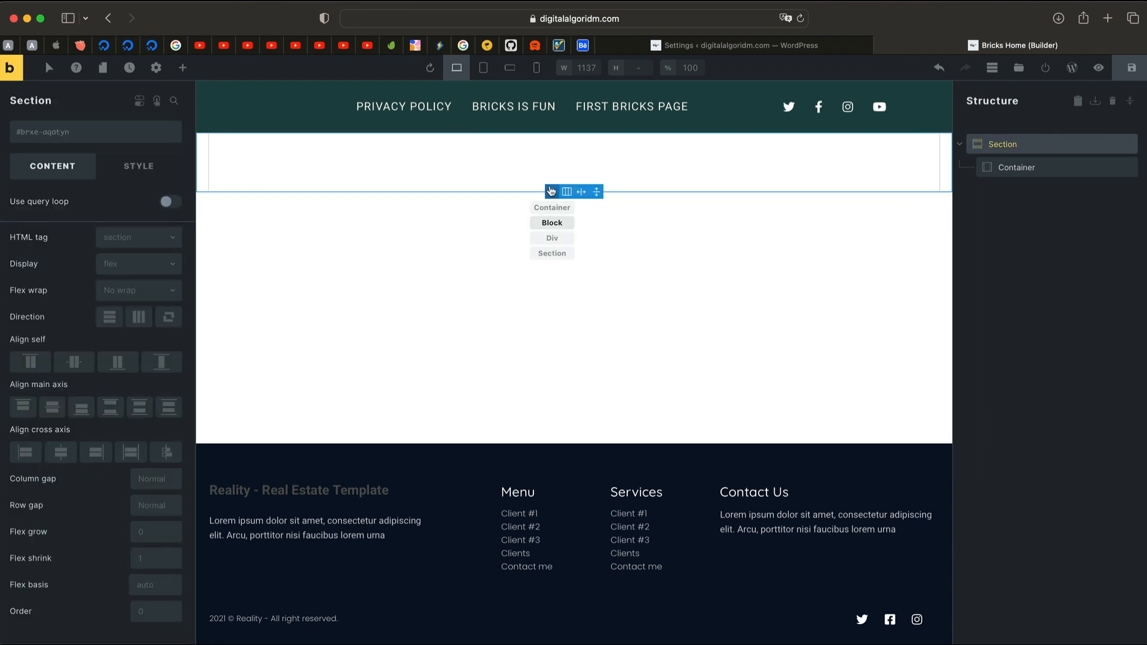
pyautogui.click(552, 223)
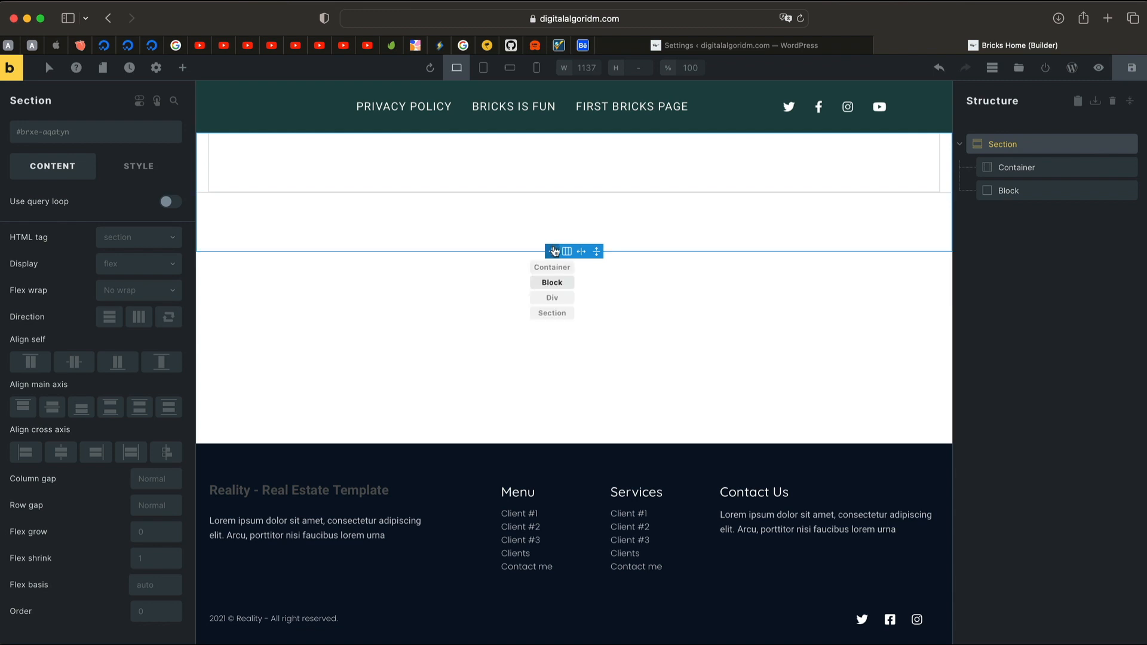
pyautogui.click(552, 284)
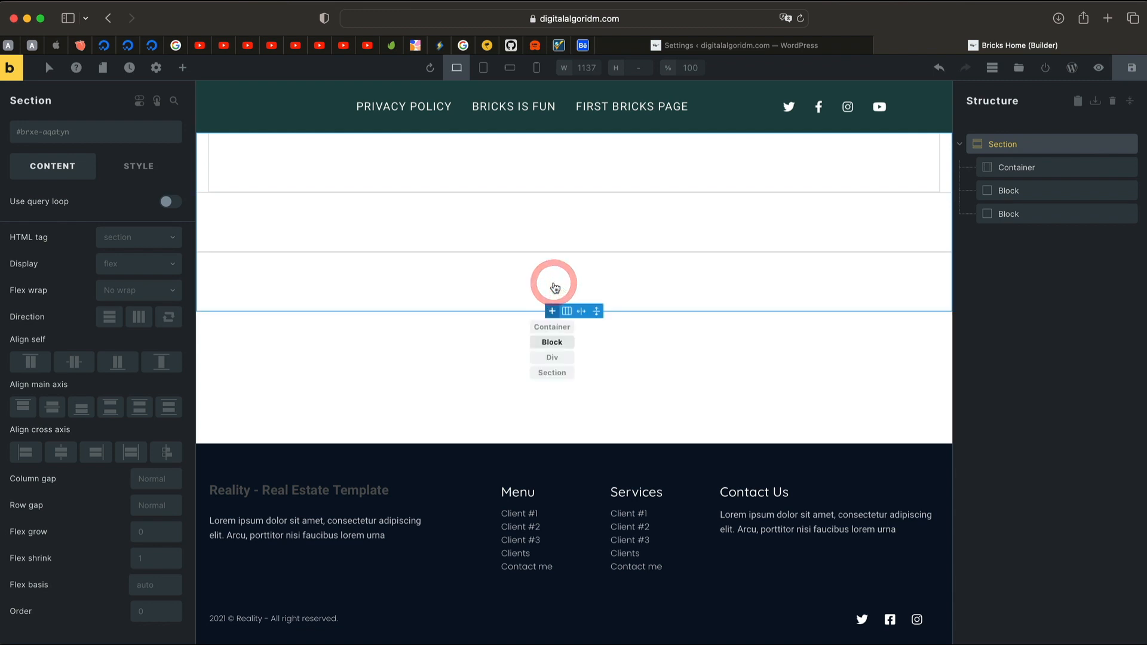
pyautogui.moveTo(1029, 150)
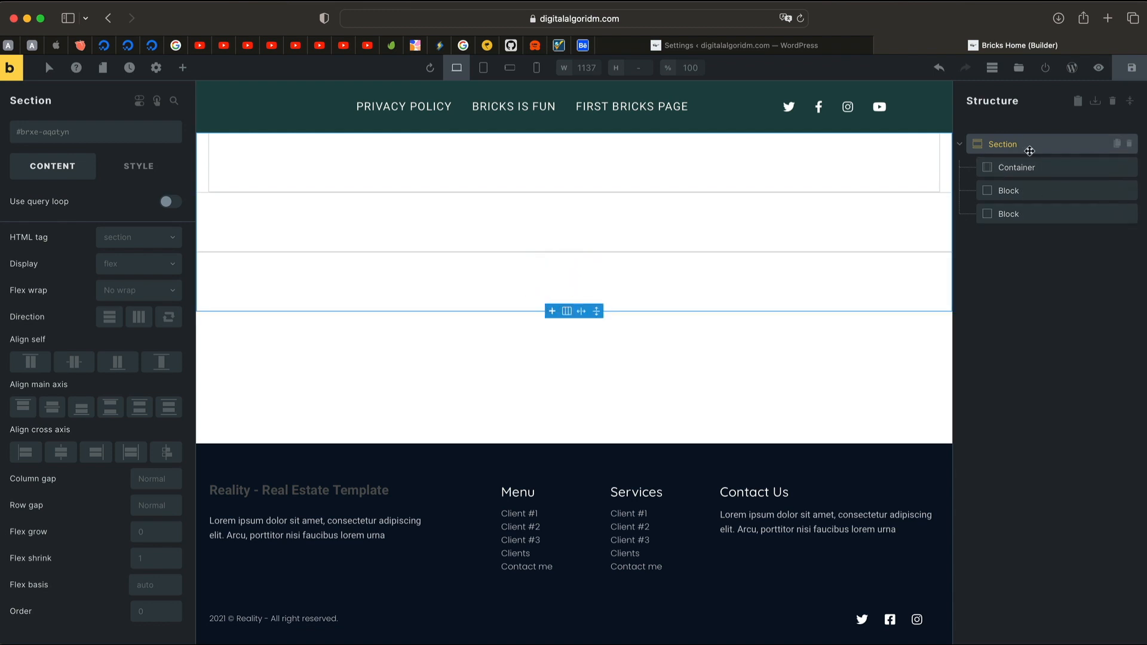
pyautogui.click(1131, 145)
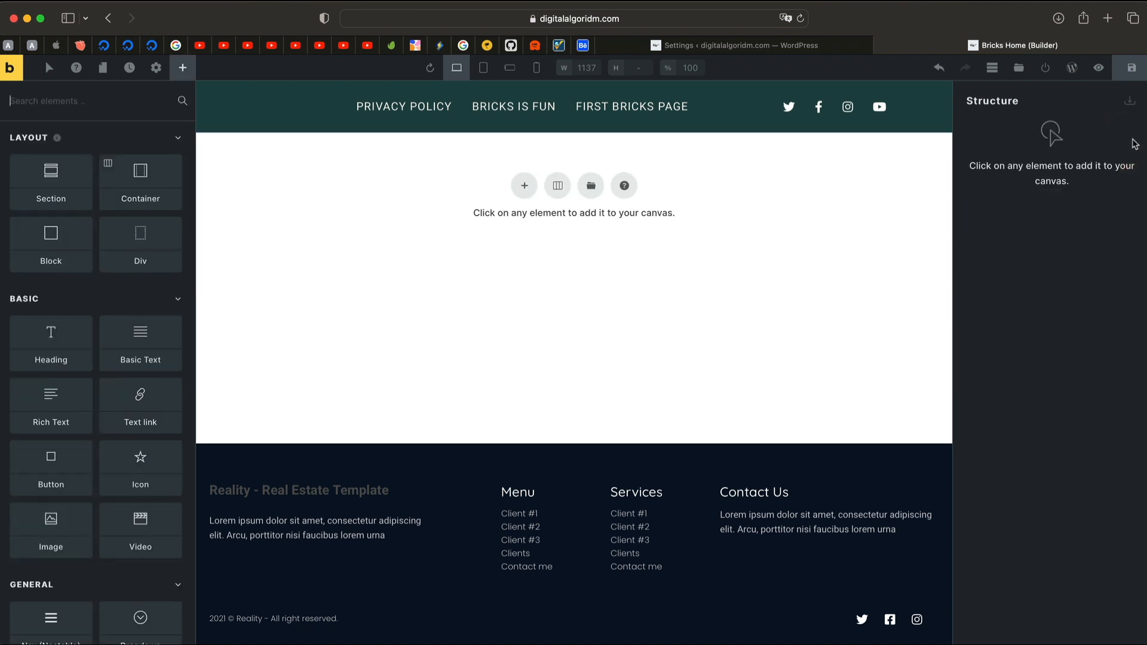
# - Add a section to the empty page and move its container out to the root level below it
pyautogui.click(45, 186)
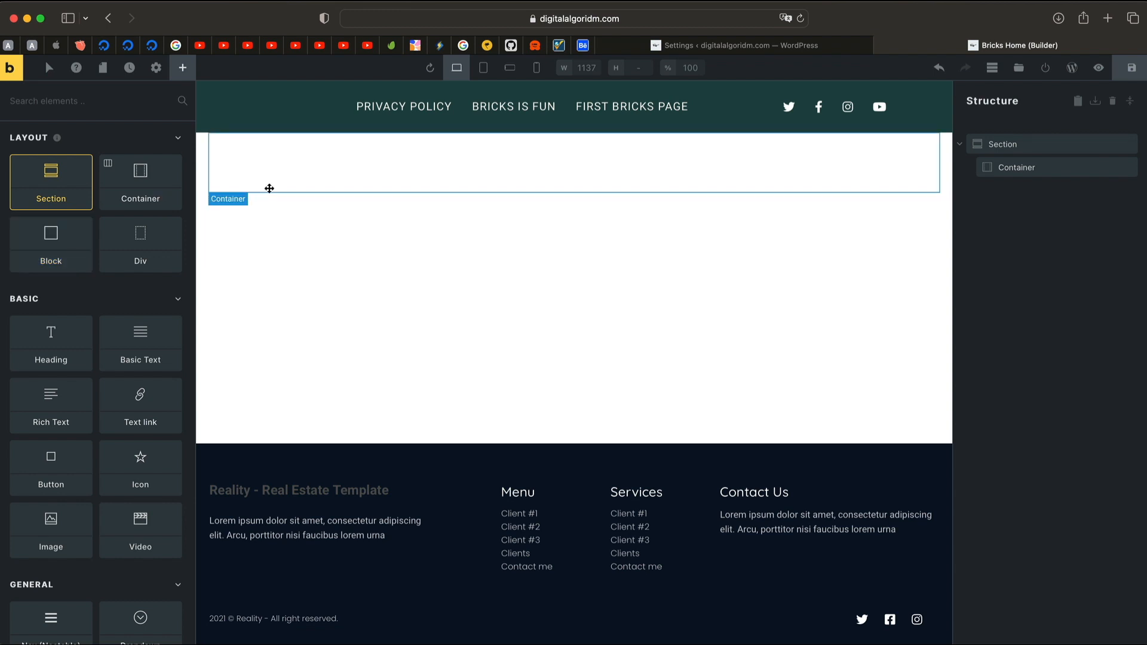
pyautogui.click(1045, 169)
pyautogui.moveTo(1044, 169); pyautogui.dragTo(998, 182)
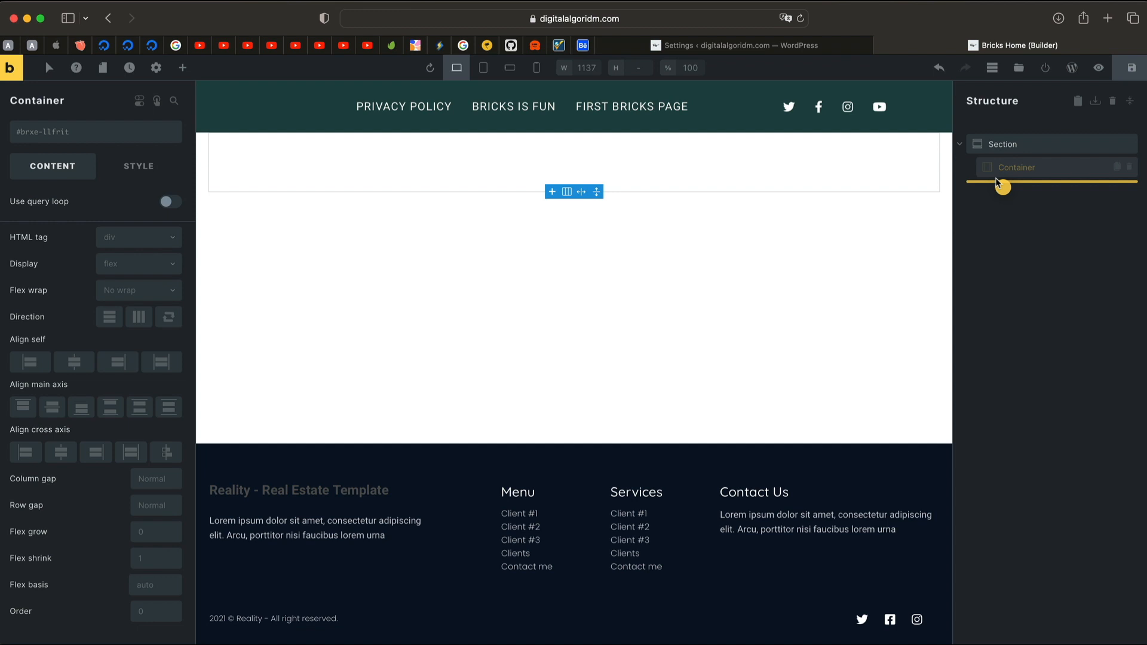
pyautogui.moveTo(998, 183)
pyautogui.mouseDown()
pyautogui.moveTo(1009, 184)
pyautogui.moveTo(996, 180)
pyautogui.mouseUp()
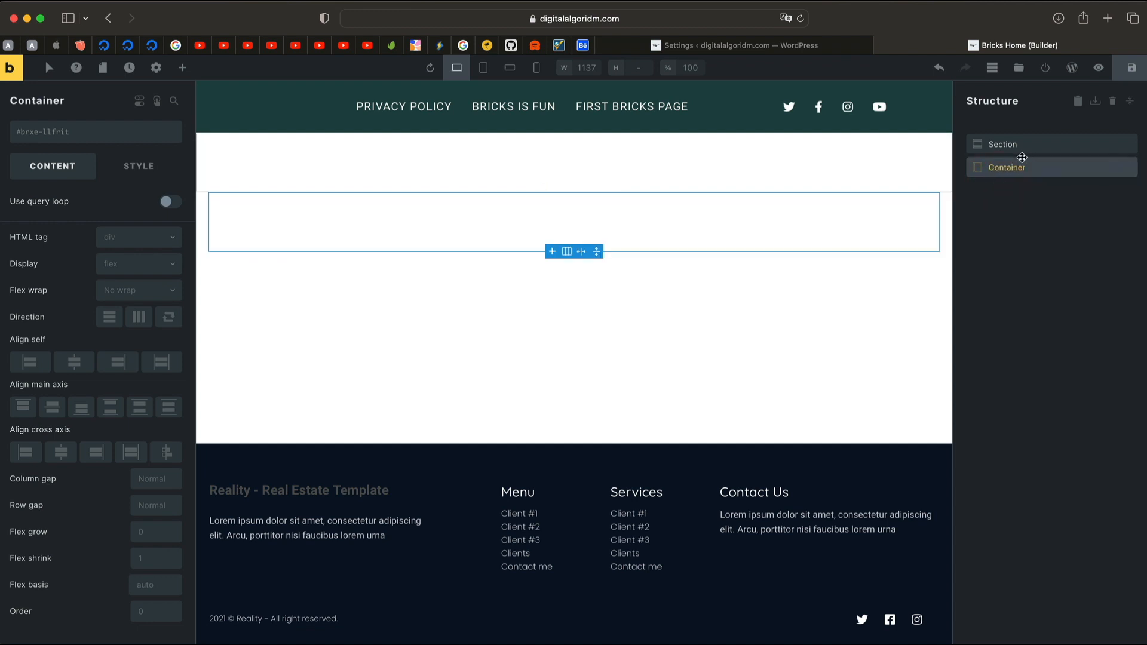
# - Add a block to the container and move it out to the root level below the container
pyautogui.click(184, 69)
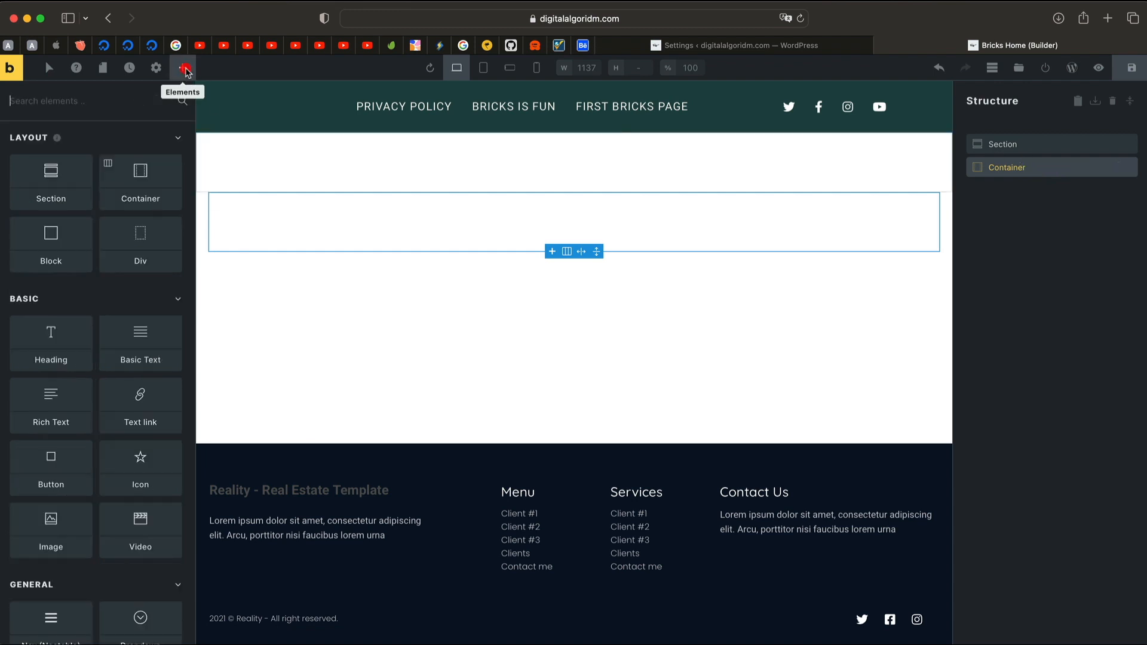
pyautogui.moveTo(49, 234); pyautogui.dragTo(414, 212)
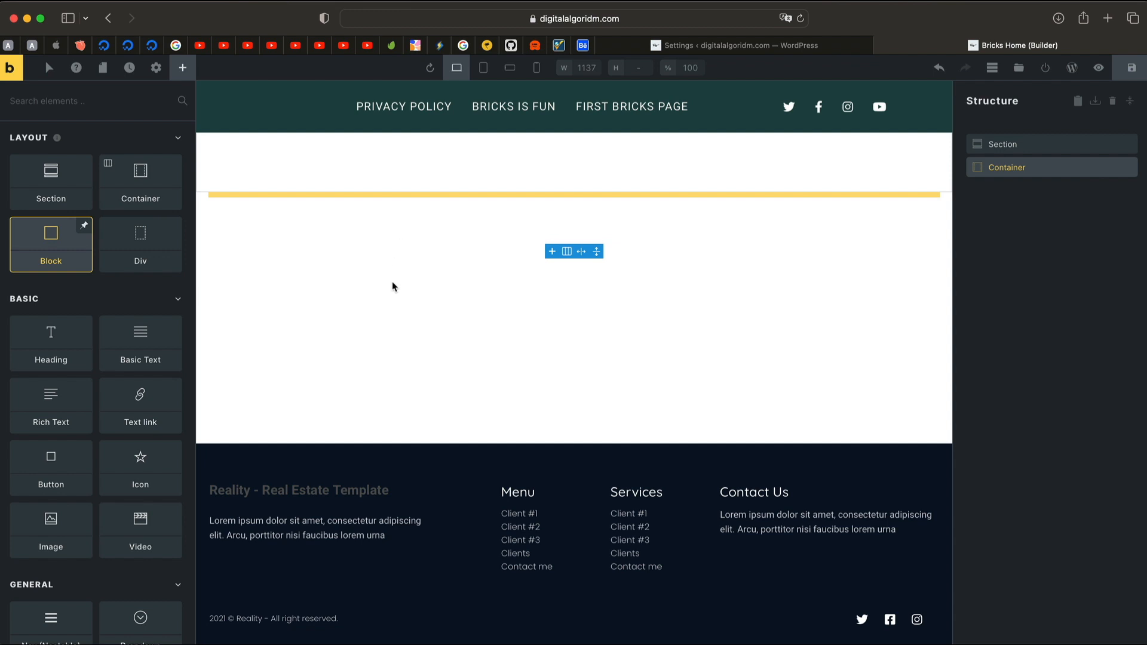
pyautogui.moveTo(291, 385); pyautogui.dragTo(282, 389)
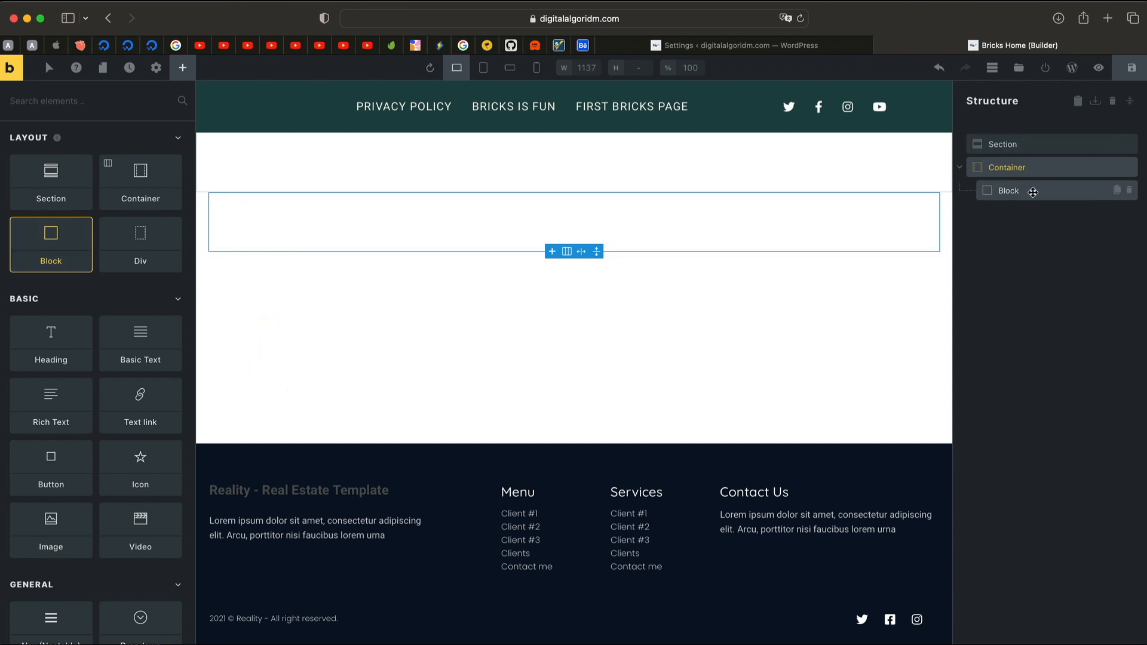
pyautogui.moveTo(1033, 192); pyautogui.dragTo(965, 212)
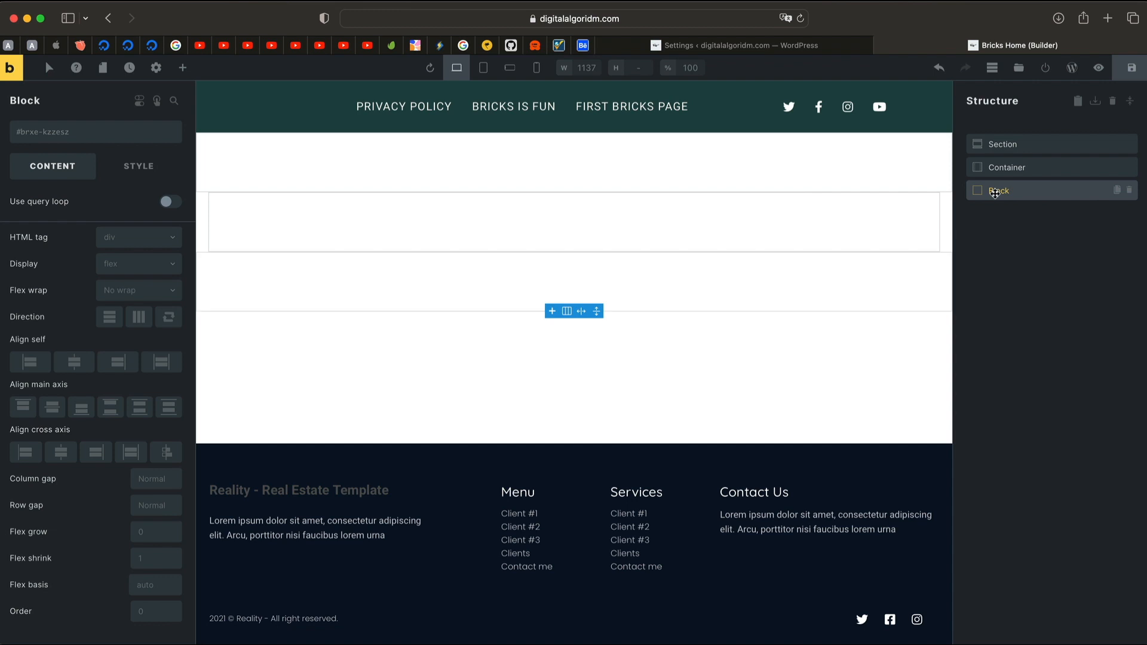
# - Try nesting the block inside the section, and move it back to the root level below the container
pyautogui.moveTo(997, 191); pyautogui.dragTo(1099, 146)
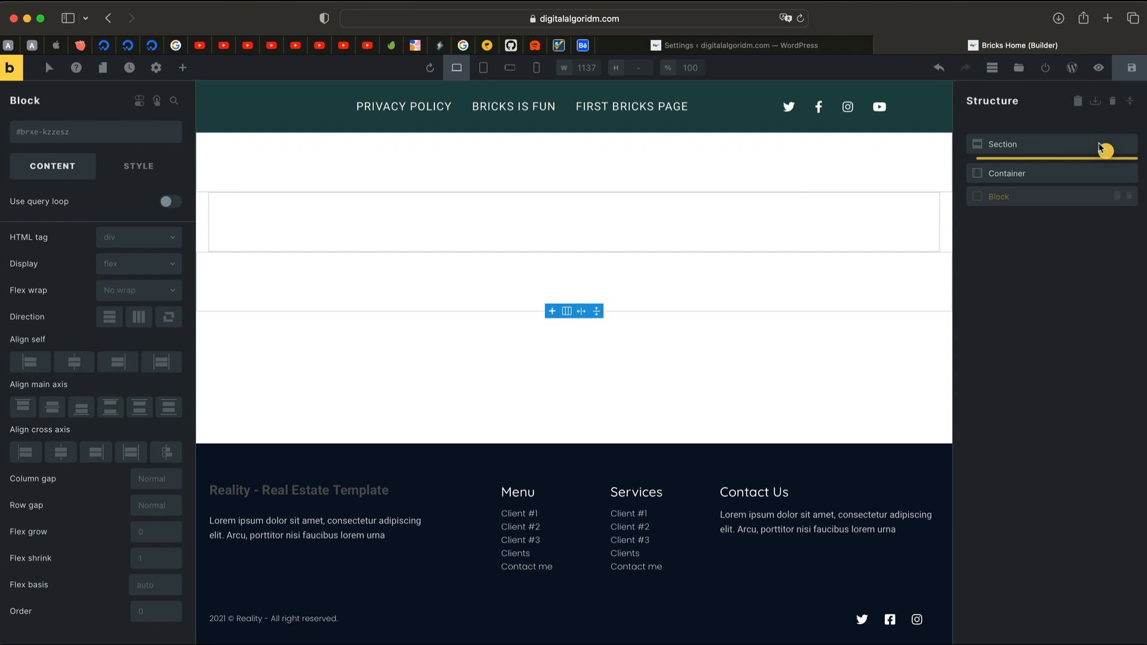
pyautogui.moveTo(1100, 146); pyautogui.dragTo(1101, 147)
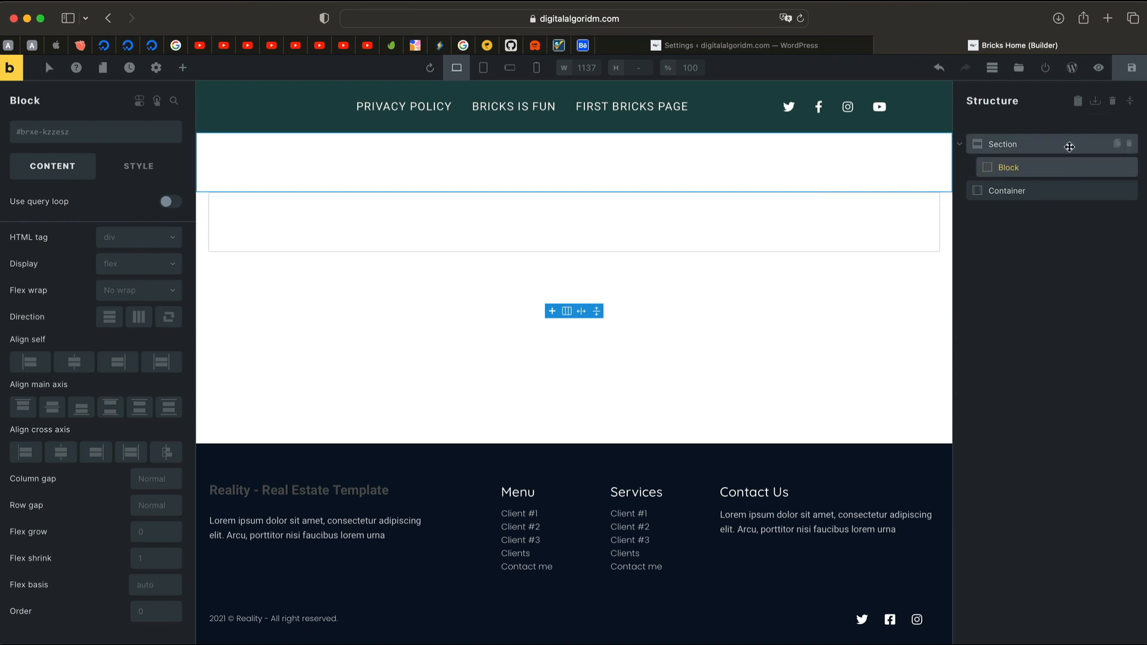
pyautogui.click(1035, 148)
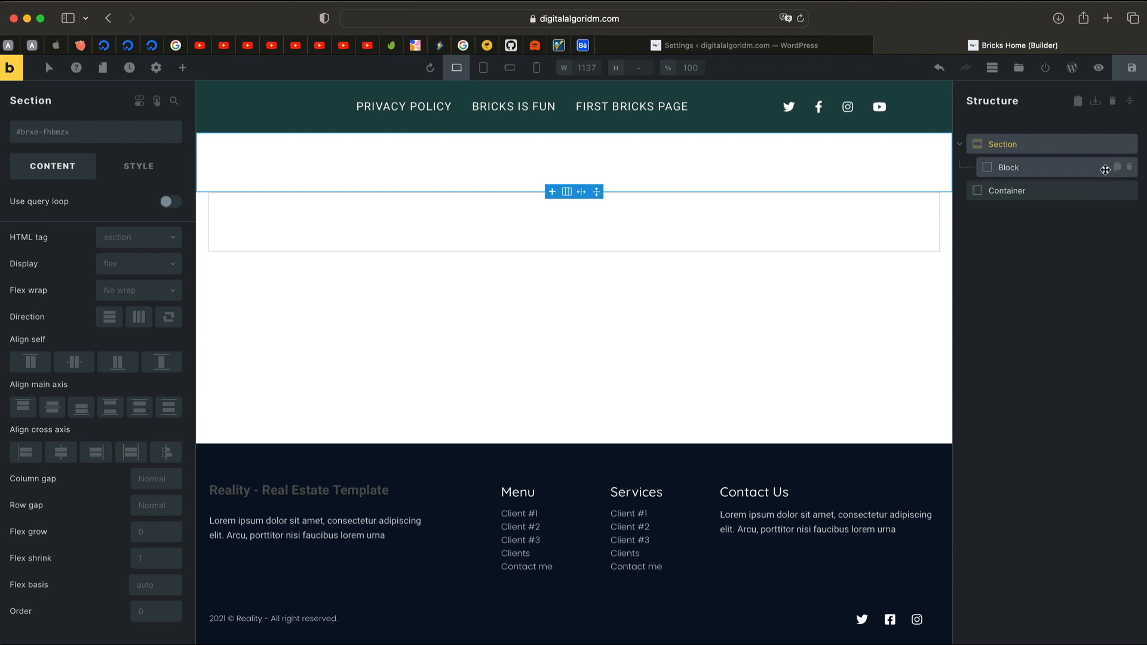
pyautogui.click(1072, 171)
pyautogui.moveTo(1071, 171); pyautogui.dragTo(985, 190)
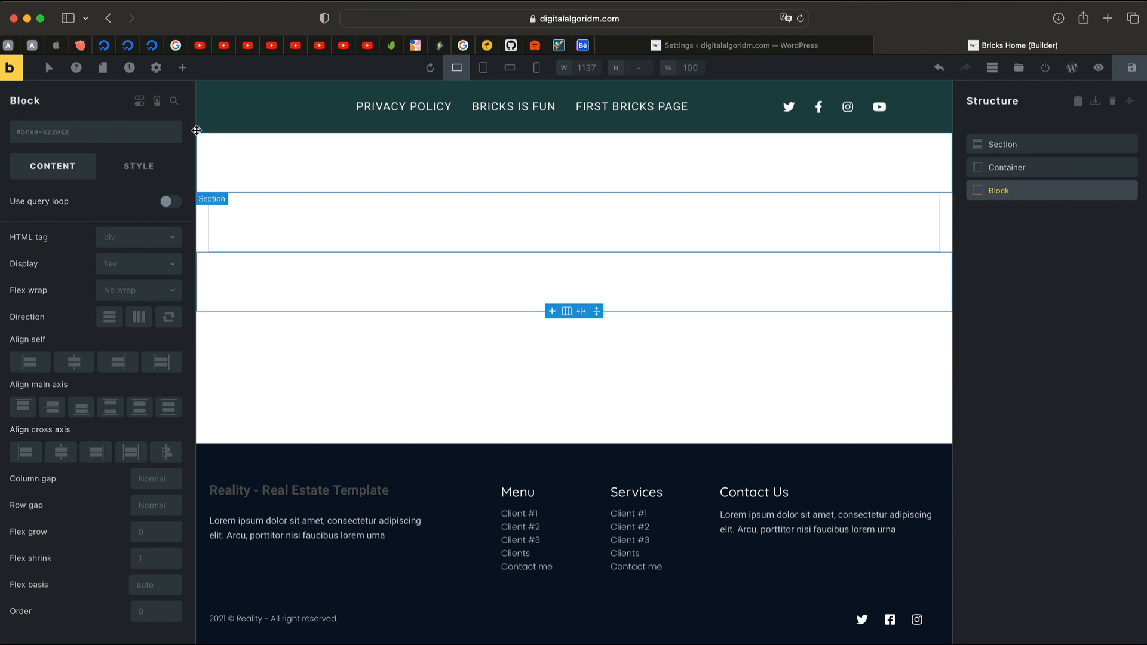
# - Add a div at the root level below the block, and view the content settings of the div and the block
pyautogui.click(183, 67)
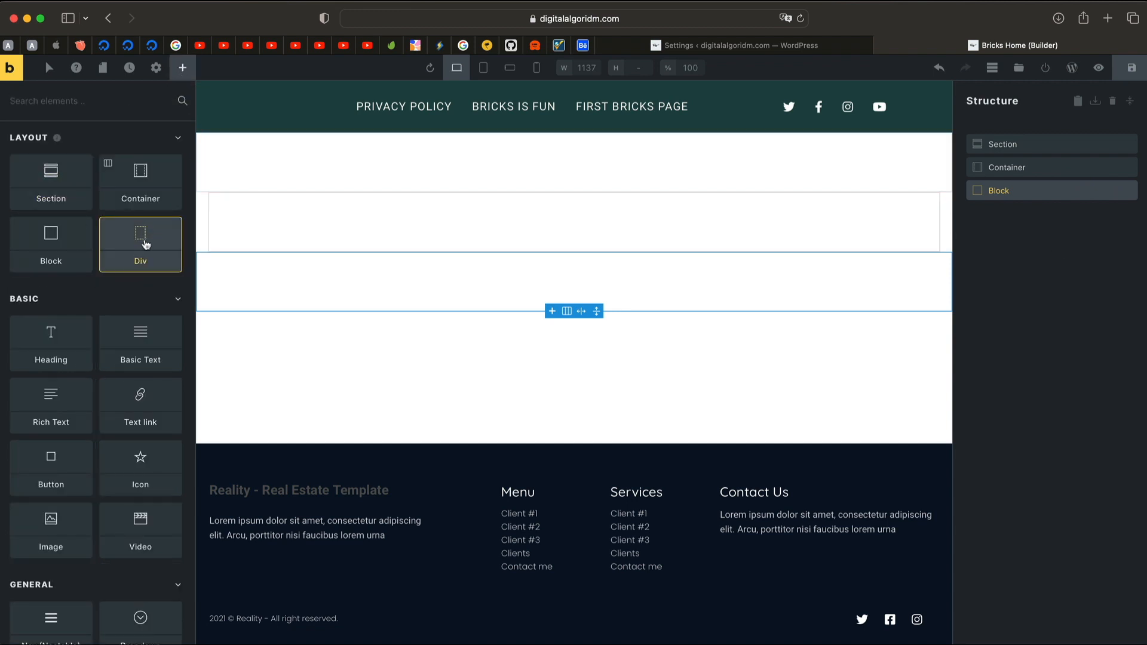
pyautogui.moveTo(146, 244)
pyautogui.moveTo(145, 244); pyautogui.dragTo(252, 355)
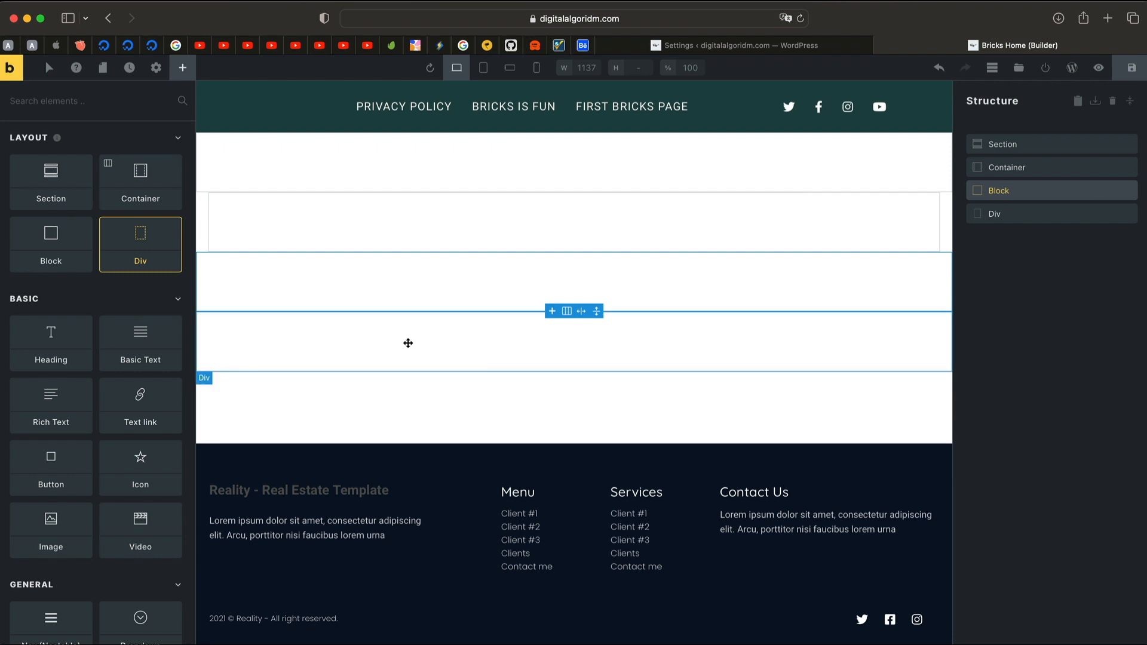
pyautogui.click(392, 333)
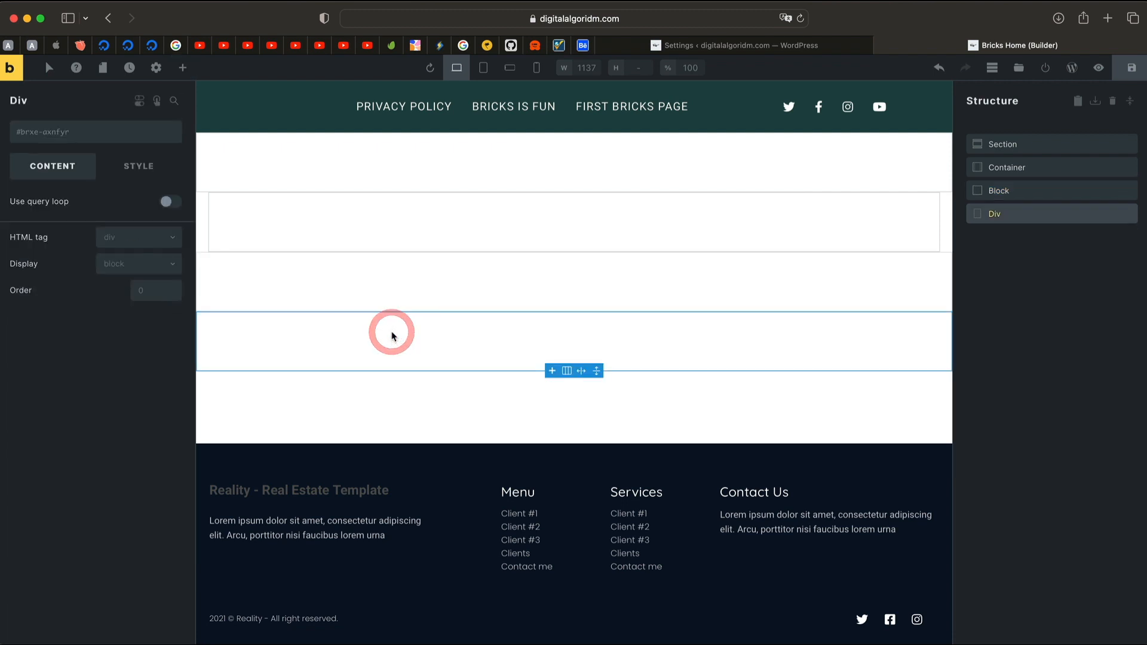
pyautogui.click(407, 288)
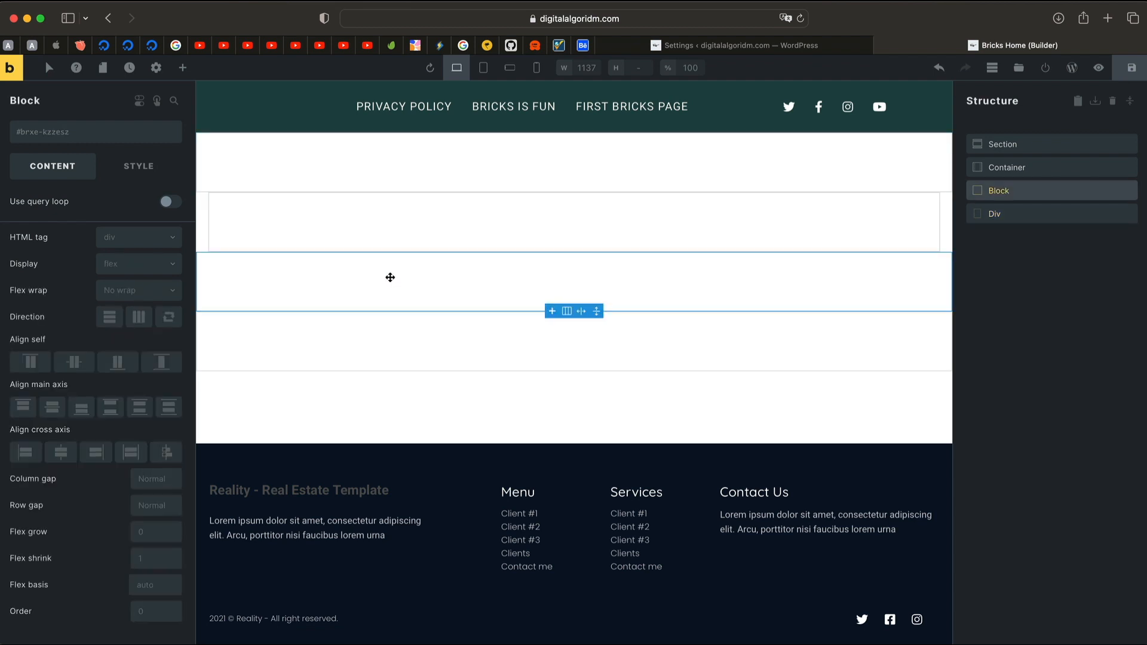
# - Add a heading above the root-level block and nest it inside the block
pyautogui.click(183, 68)
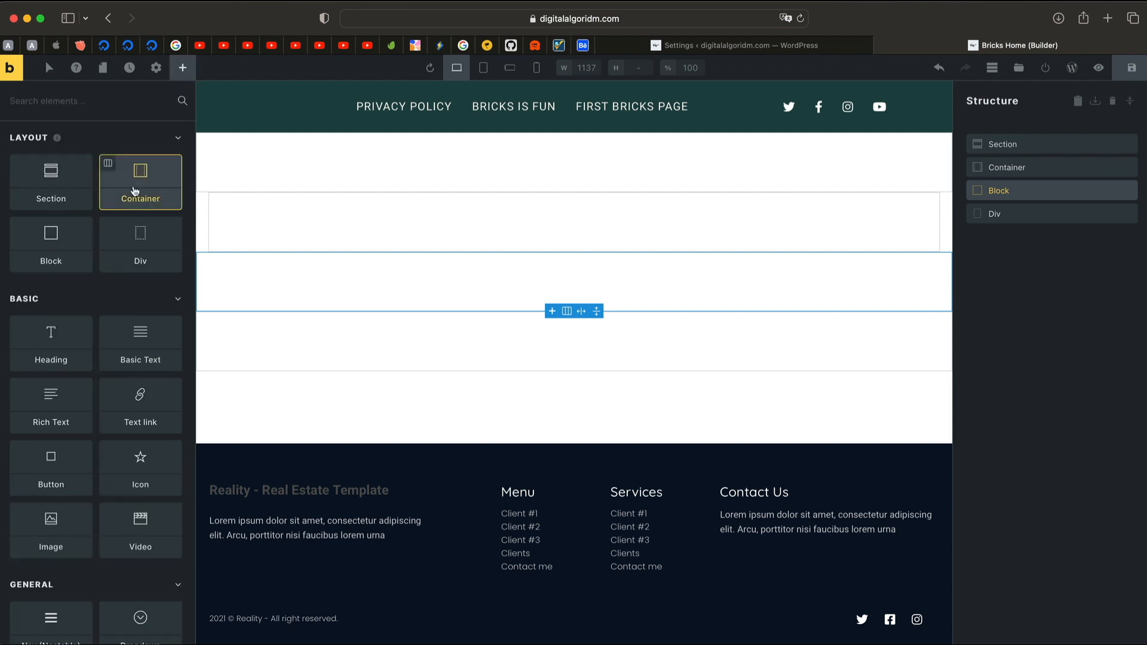
pyautogui.moveTo(75, 341); pyautogui.dragTo(254, 276)
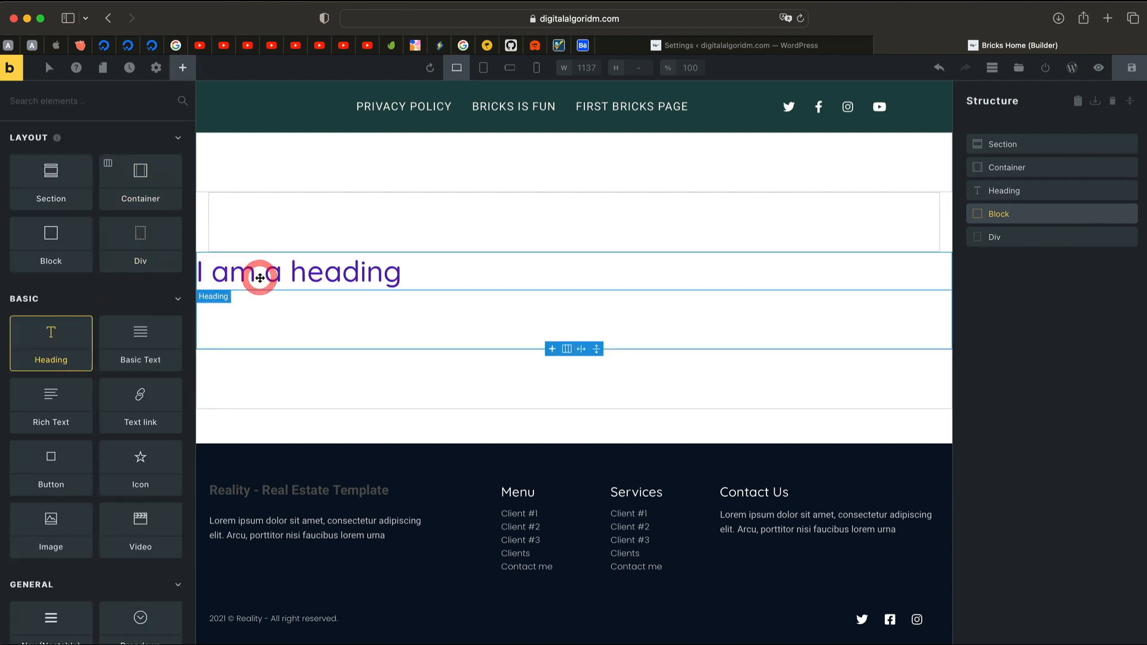
pyautogui.click(1039, 189)
pyautogui.moveTo(1034, 187); pyautogui.dragTo(1050, 218)
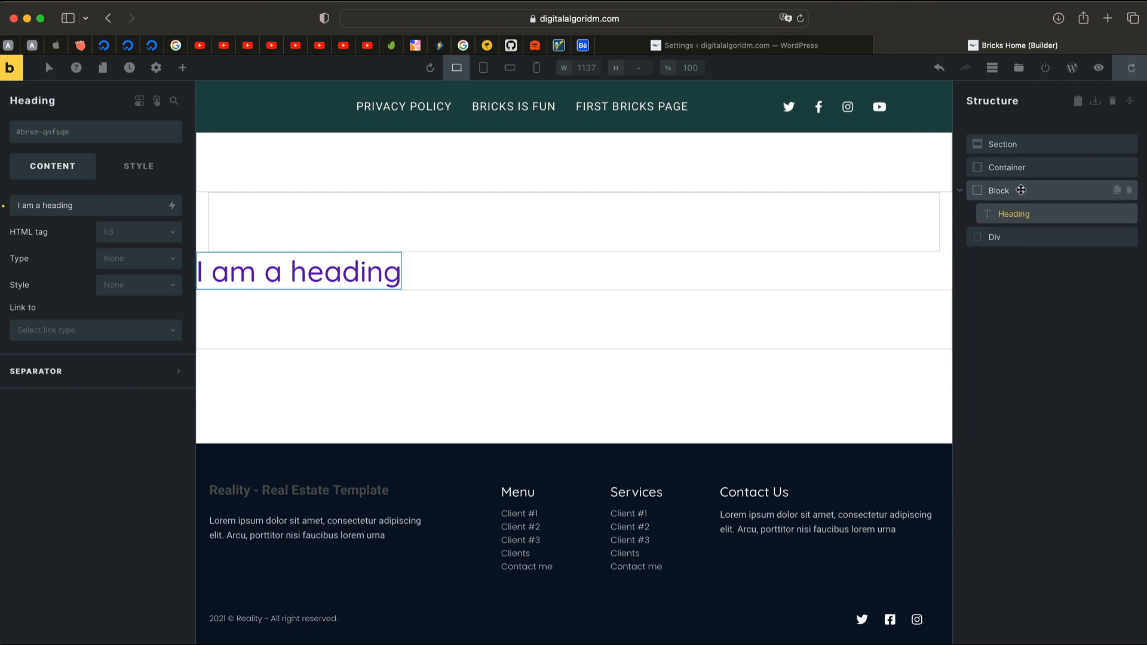
# - Add a basic text element under the heading in the block, and delete the block with its contents
pyautogui.click(182, 67)
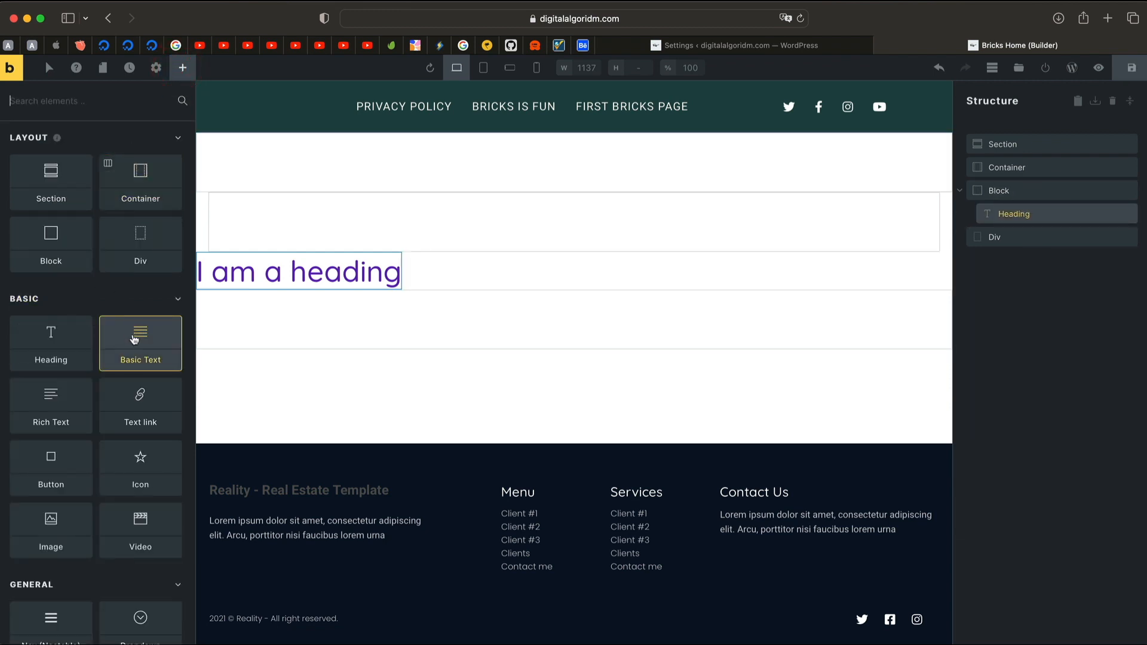
pyautogui.moveTo(134, 340); pyautogui.dragTo(227, 276)
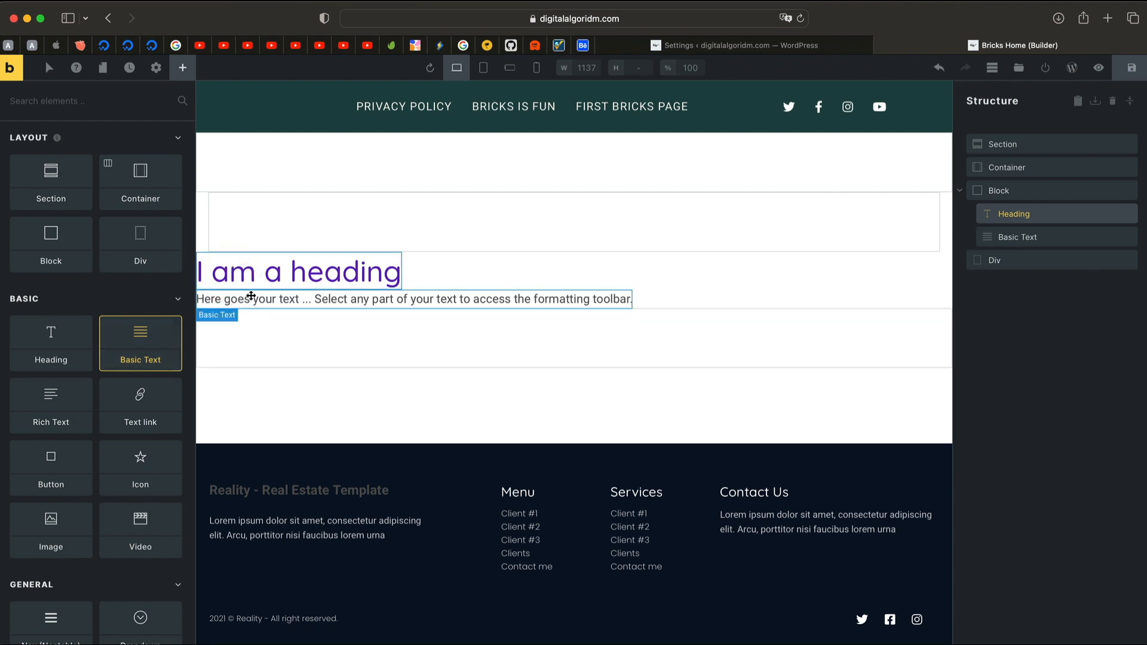
pyautogui.click(1023, 196)
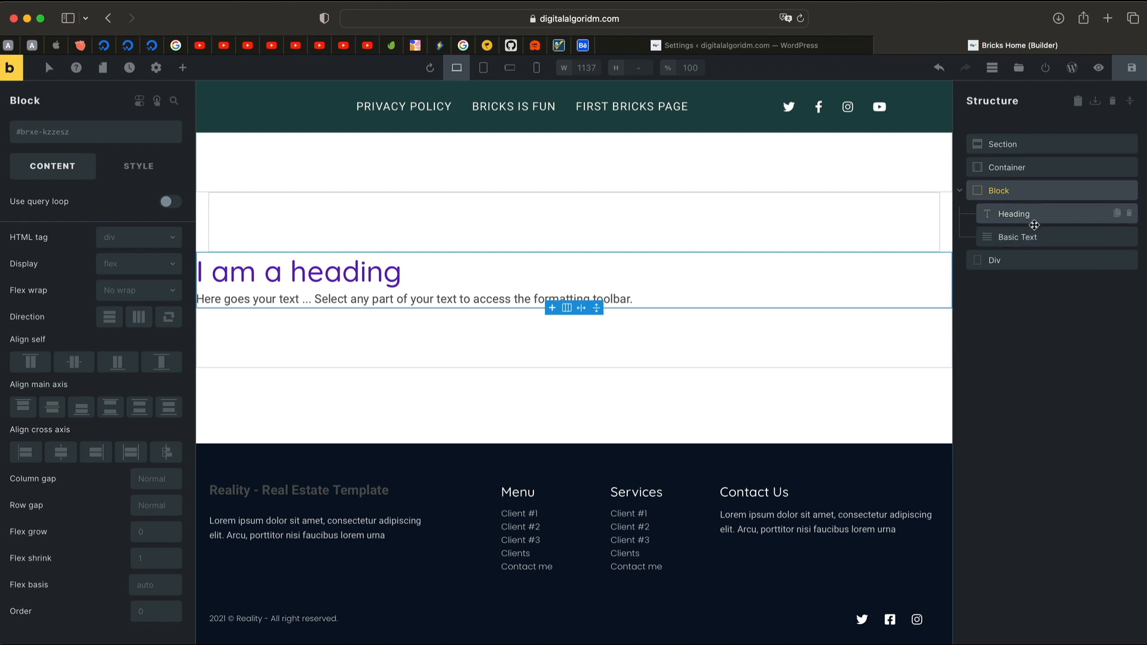
pyautogui.press('Delete')
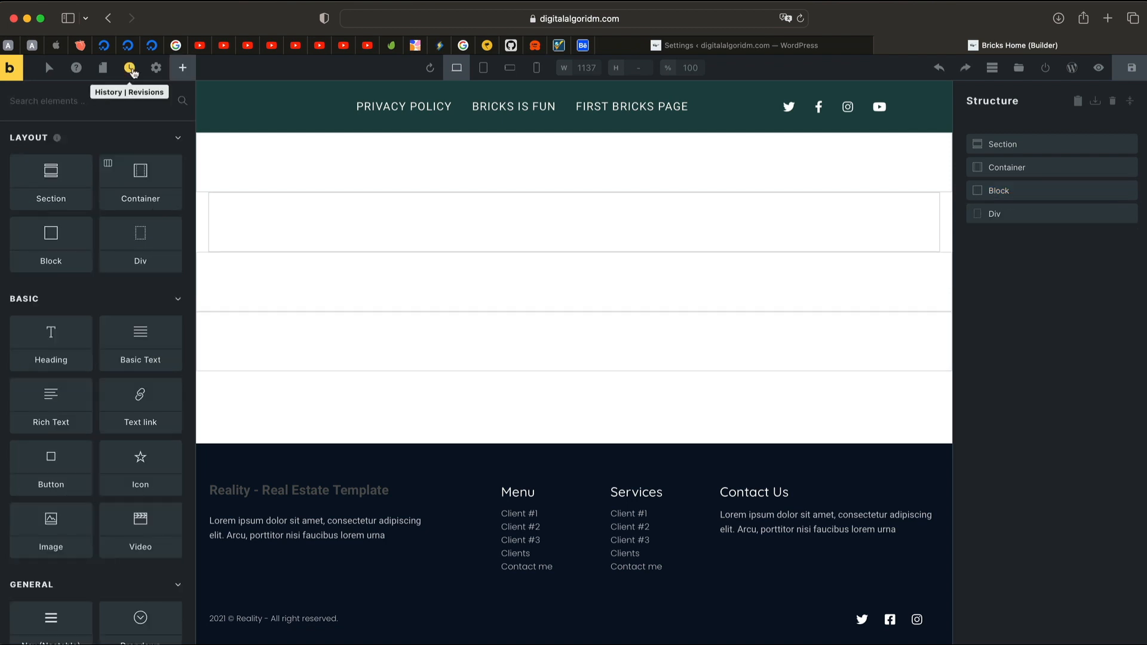
# - Use the edit history to revert to the latest block edit, and restore the most recent element addition
pyautogui.click(129, 68)
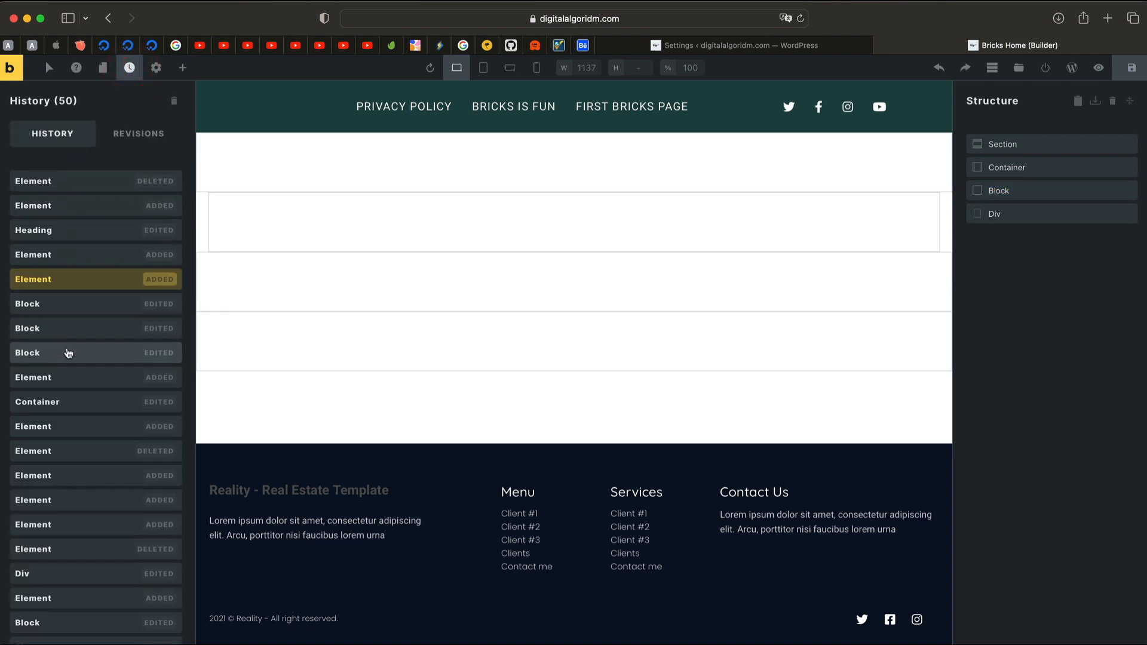
pyautogui.scroll(-1, 66, 426)
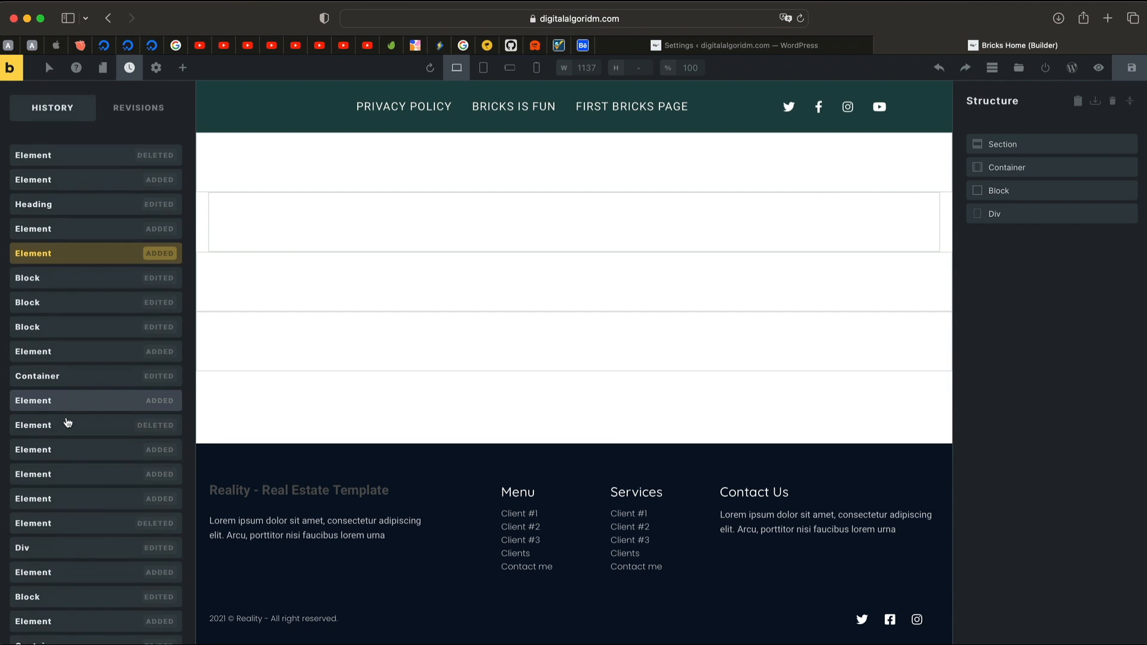
pyautogui.click(84, 285)
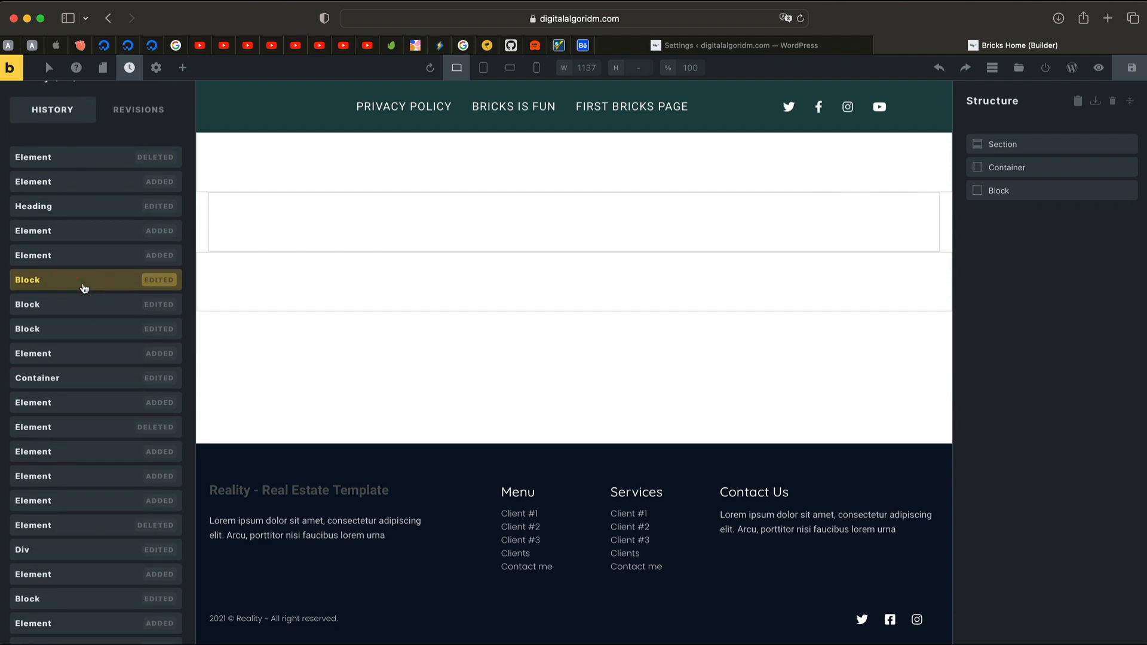
pyautogui.click(90, 185)
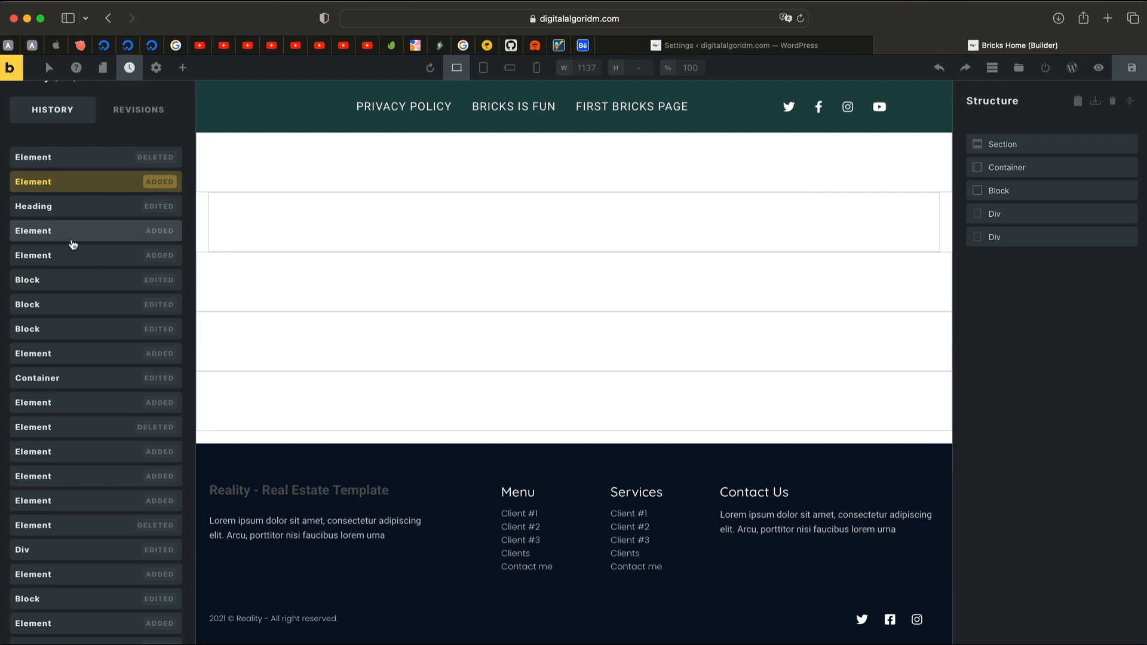
pyautogui.click(183, 68)
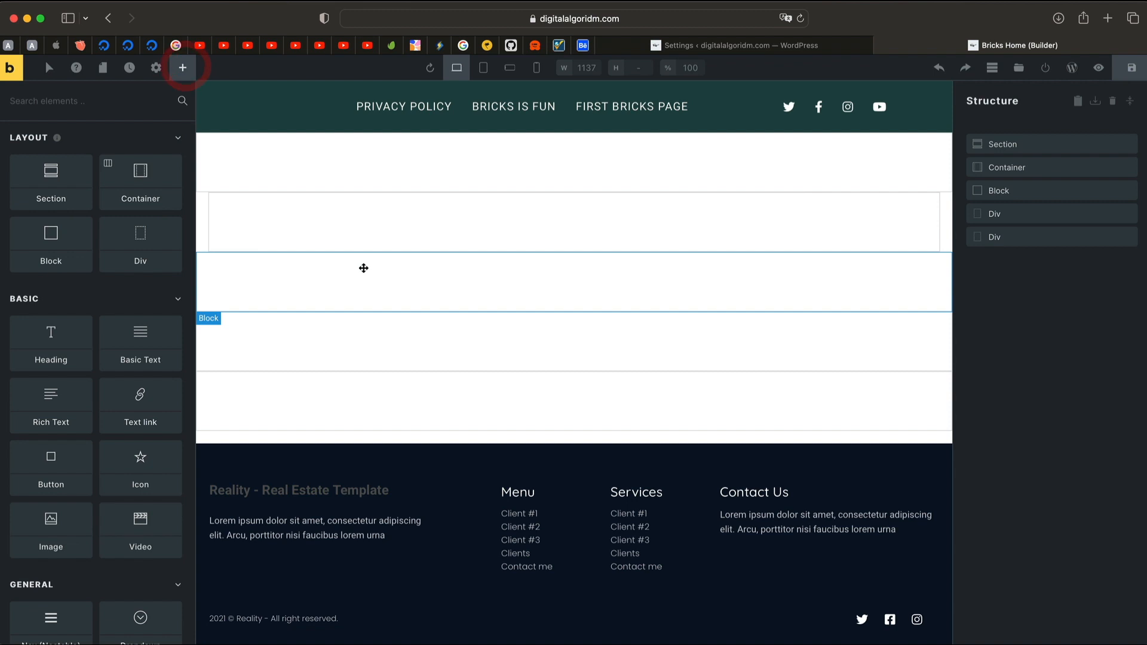
# - Delete one of the two root-level divs and select the section
pyautogui.click(336, 162)
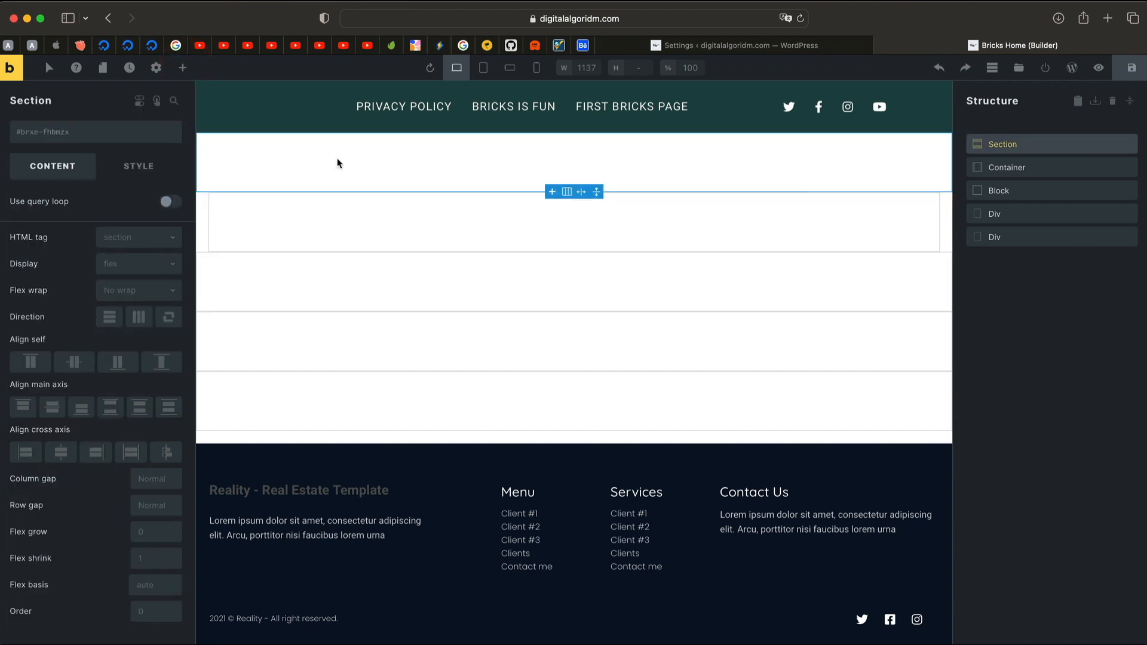
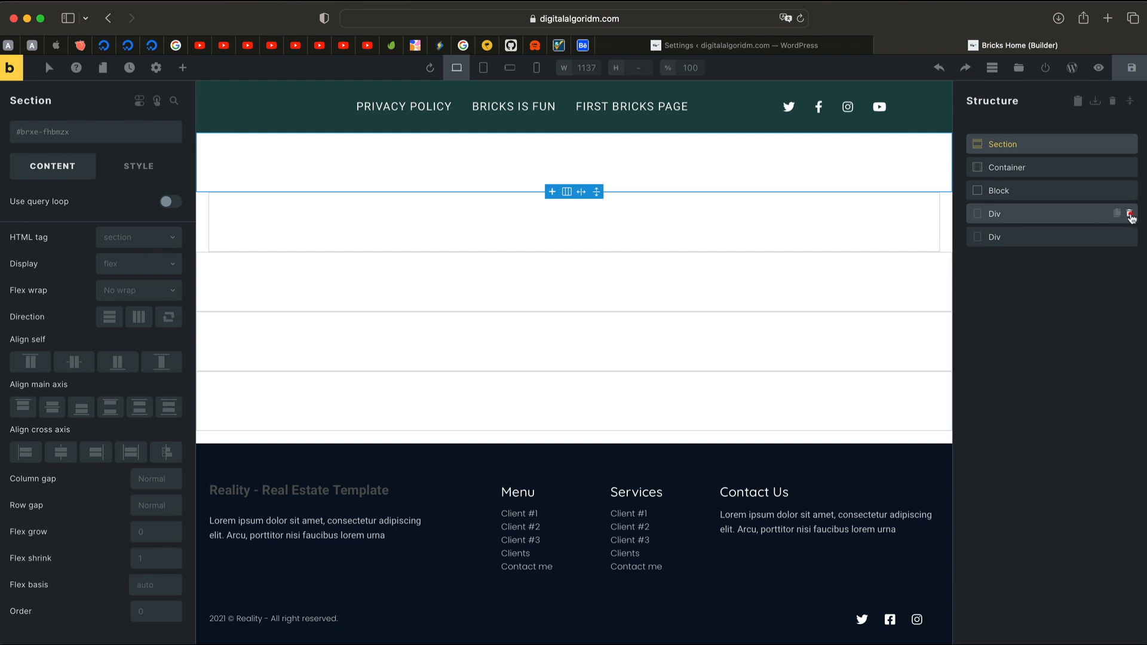
pyautogui.click(1130, 214)
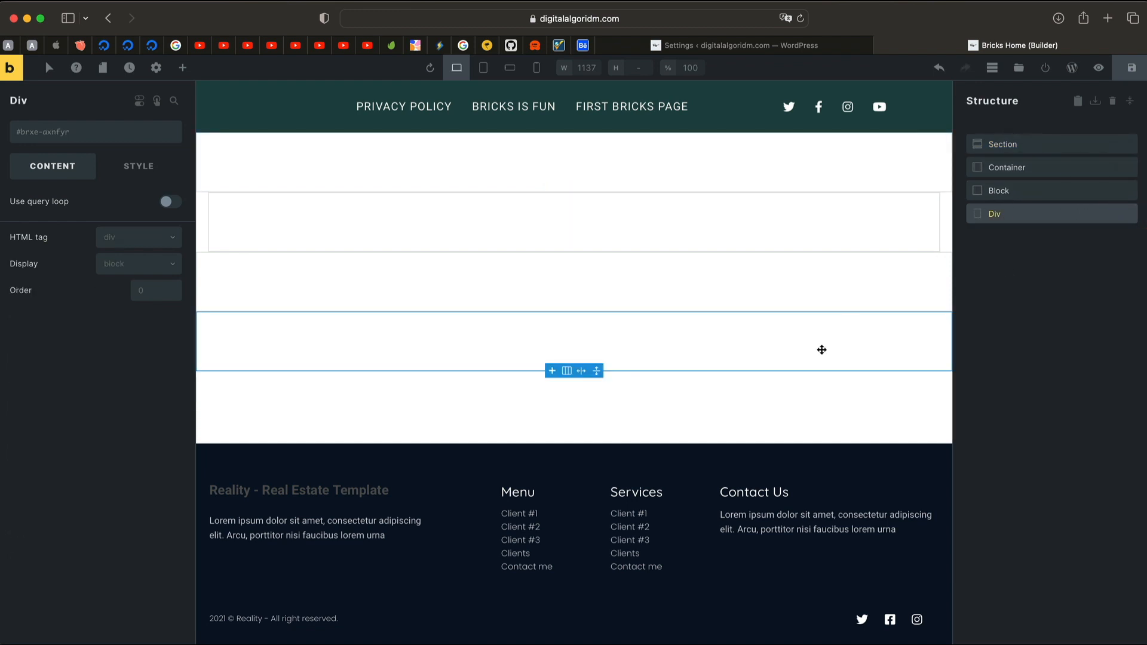
pyautogui.click(612, 184)
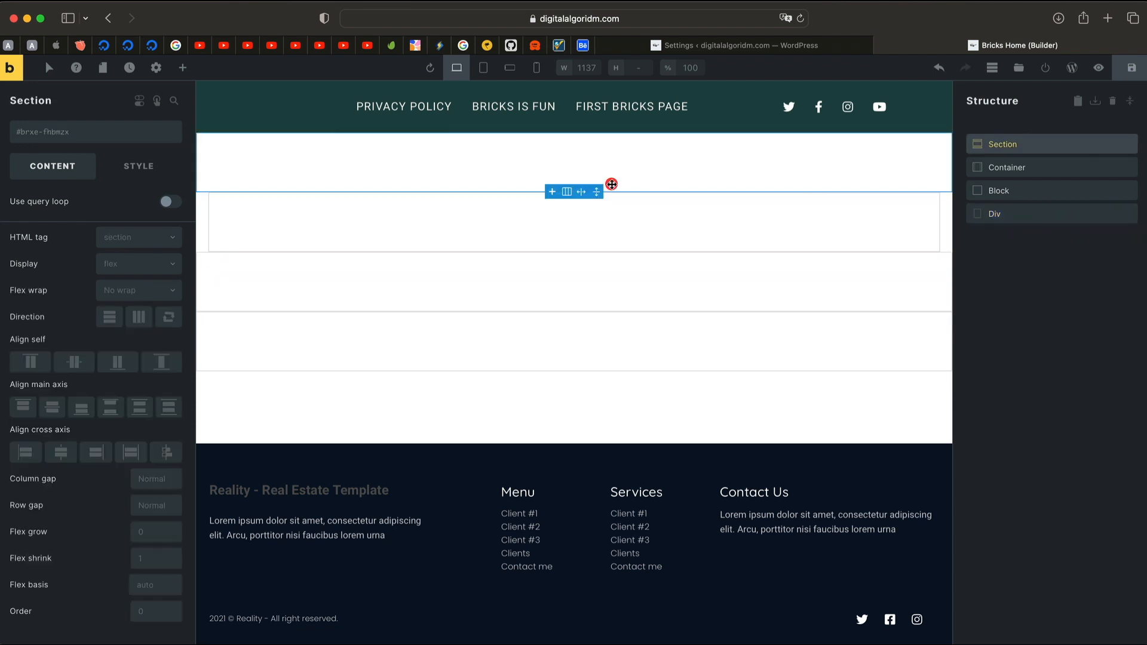
# - Expand the canvas to full browser width and compare the extents of the div, section, container and block
pyautogui.click(202, 363)
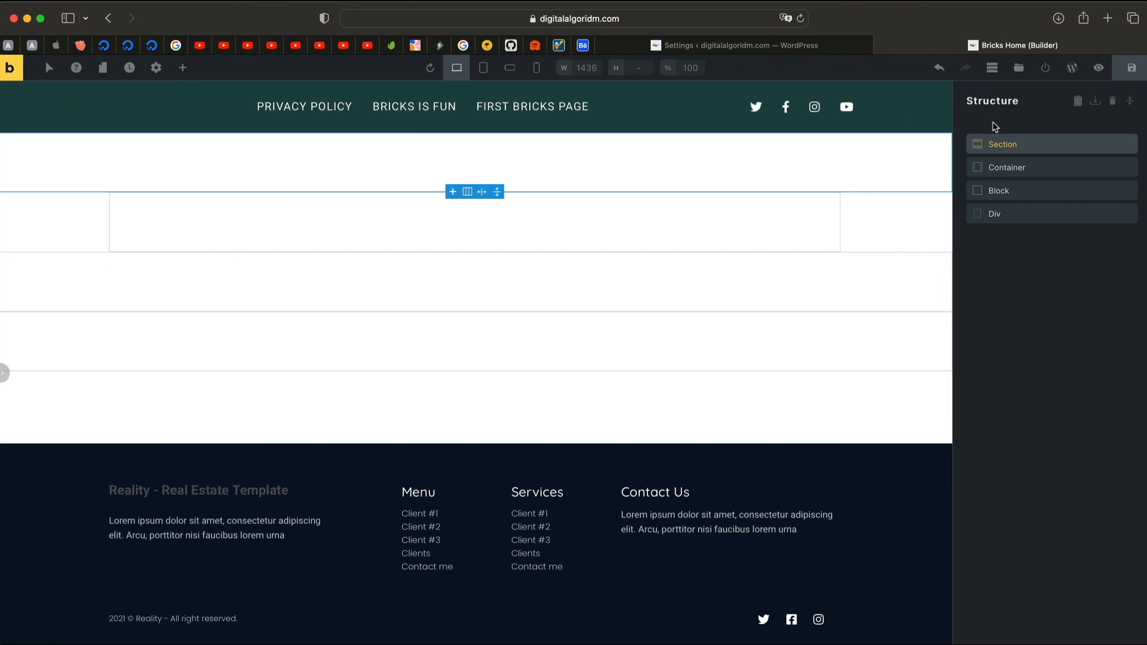
pyautogui.click(992, 68)
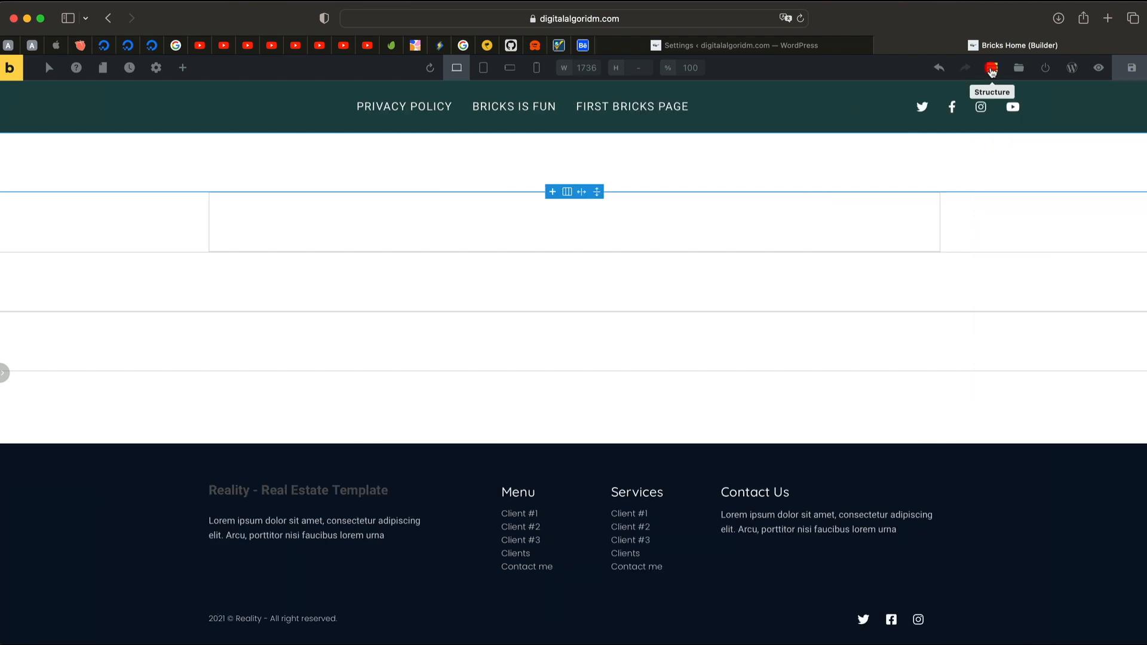
pyautogui.click(675, 359)
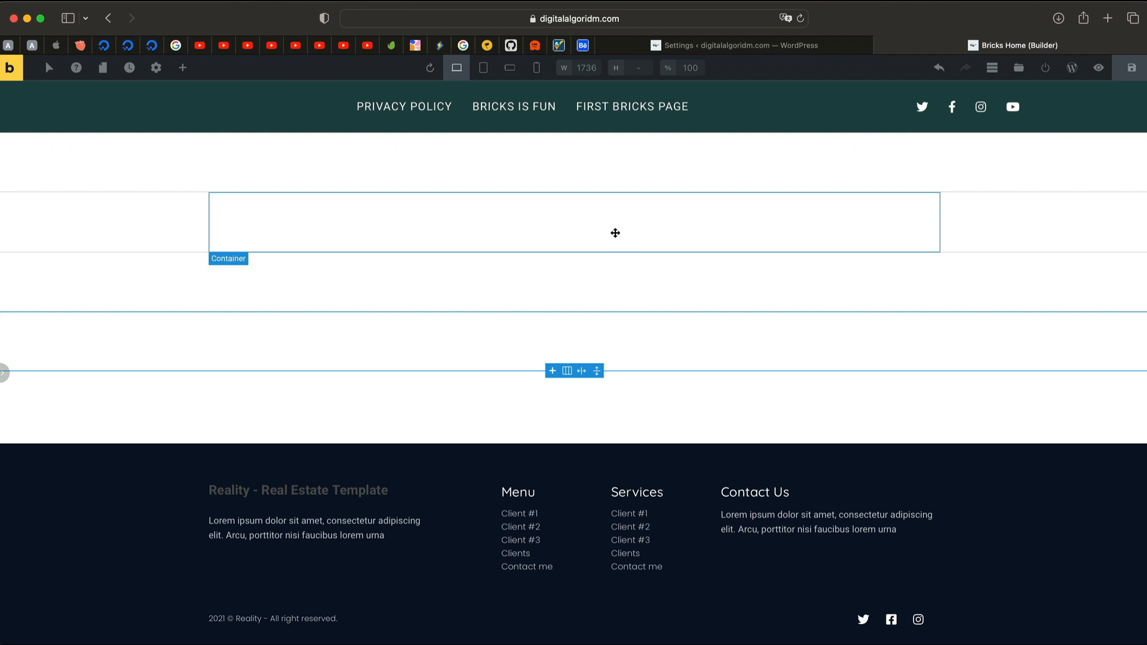
pyautogui.click(621, 167)
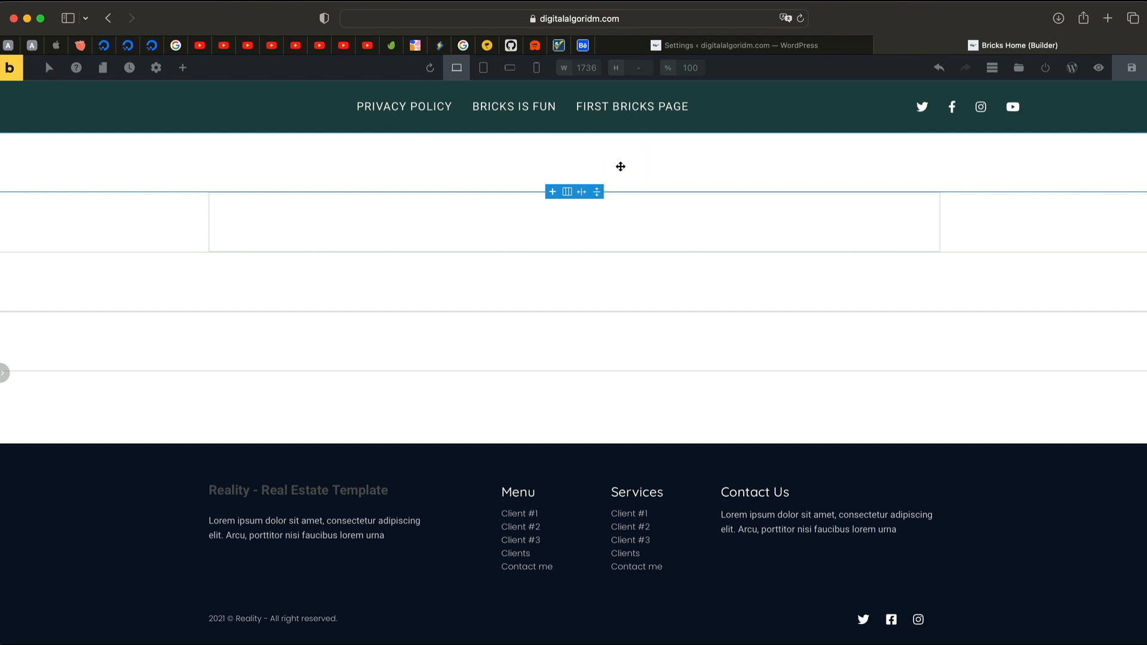
pyautogui.click(437, 227)
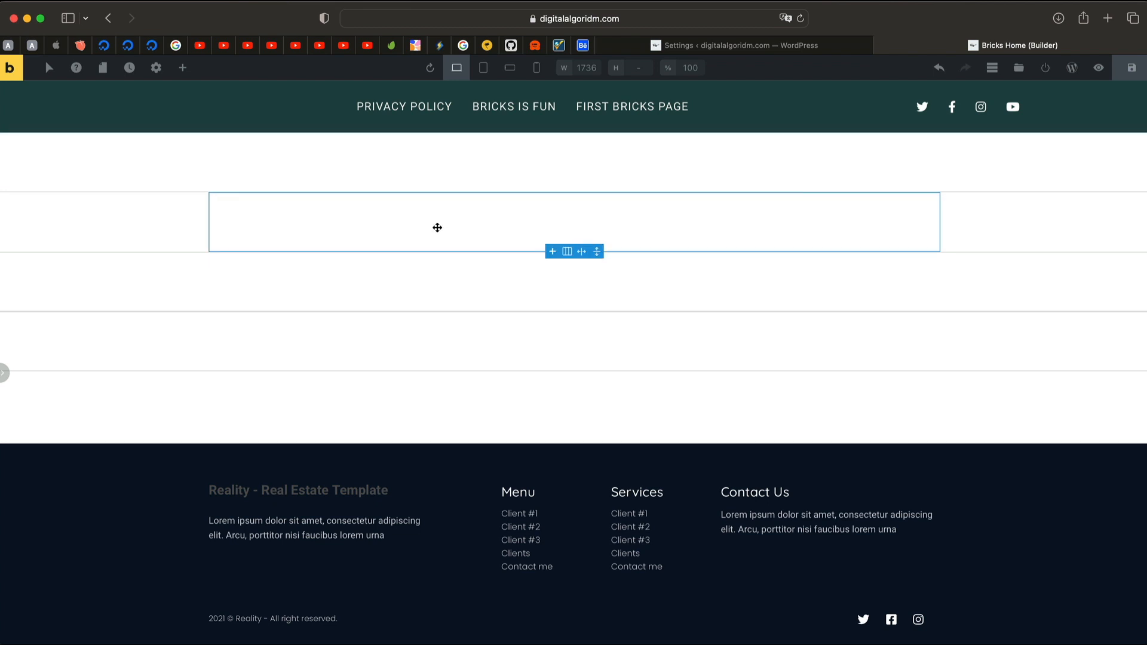
pyautogui.click(412, 275)
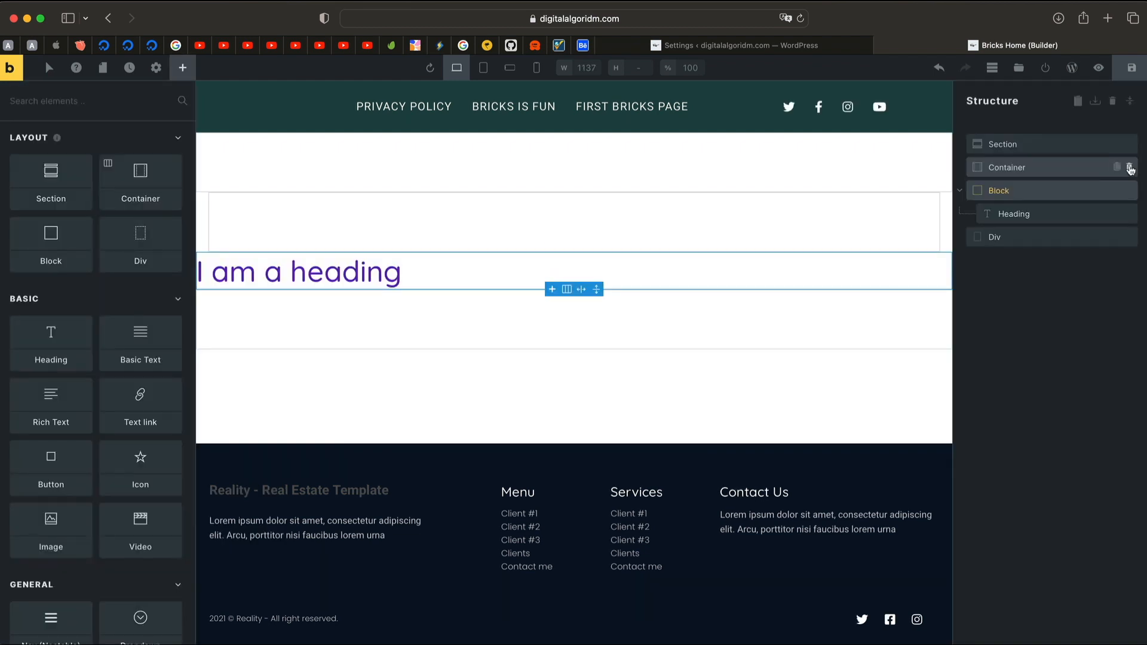
# - View the actions available for the container, and delete all the elements to leave the page empty
pyautogui.rightClick(1074, 170)
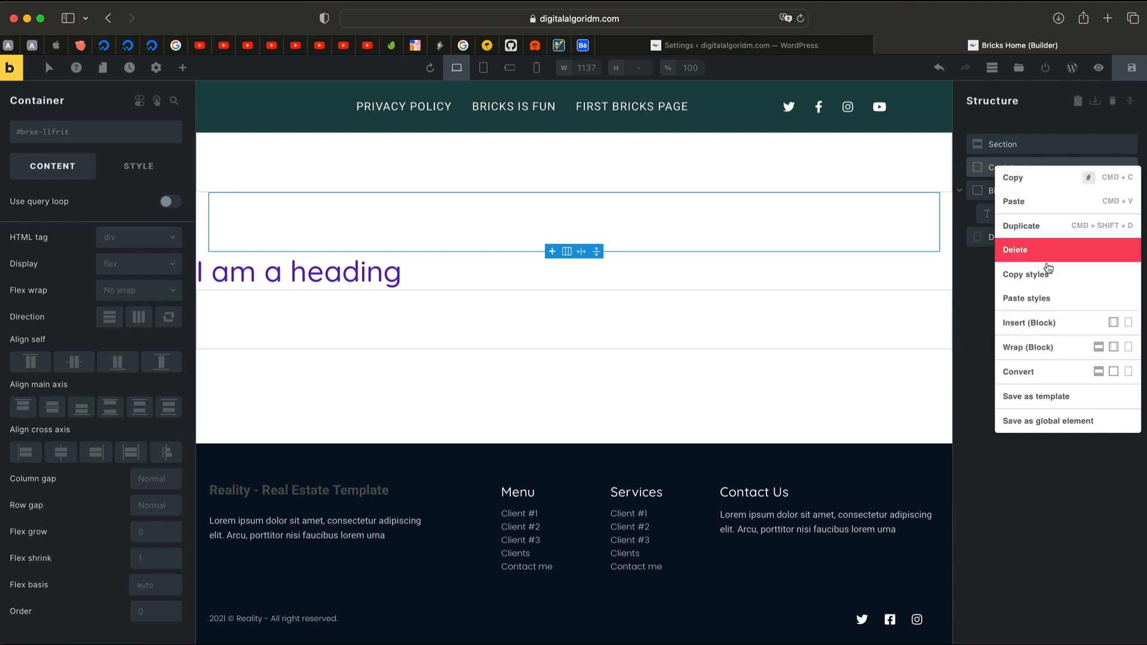
pyautogui.click(1040, 487)
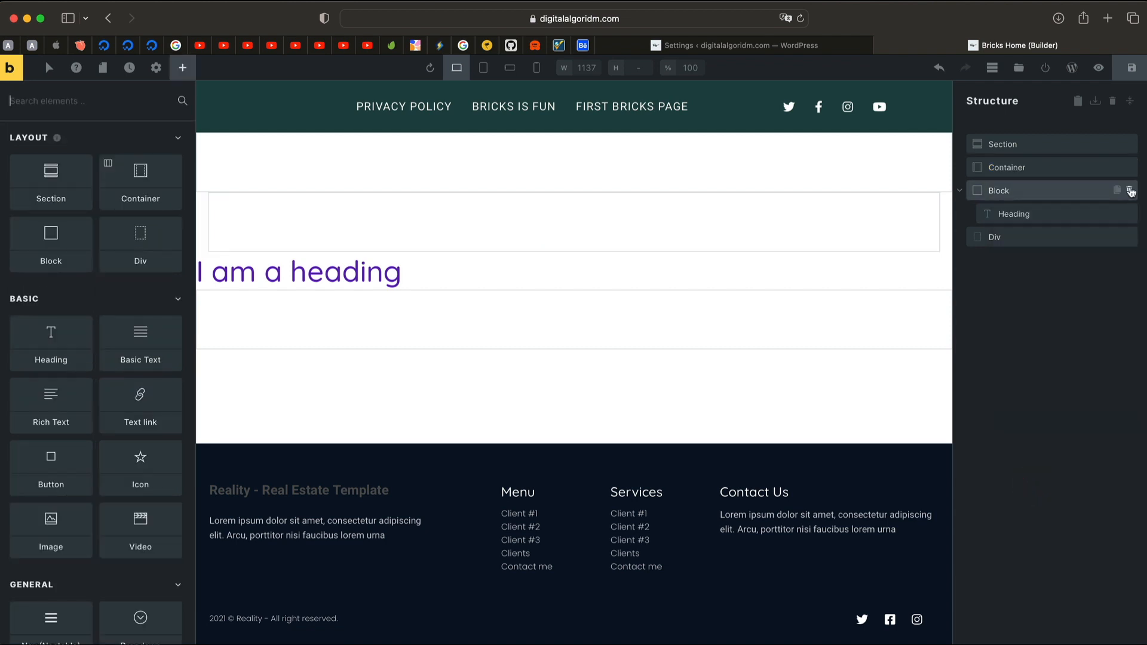
pyautogui.click(1130, 190)
pyautogui.click(1130, 191)
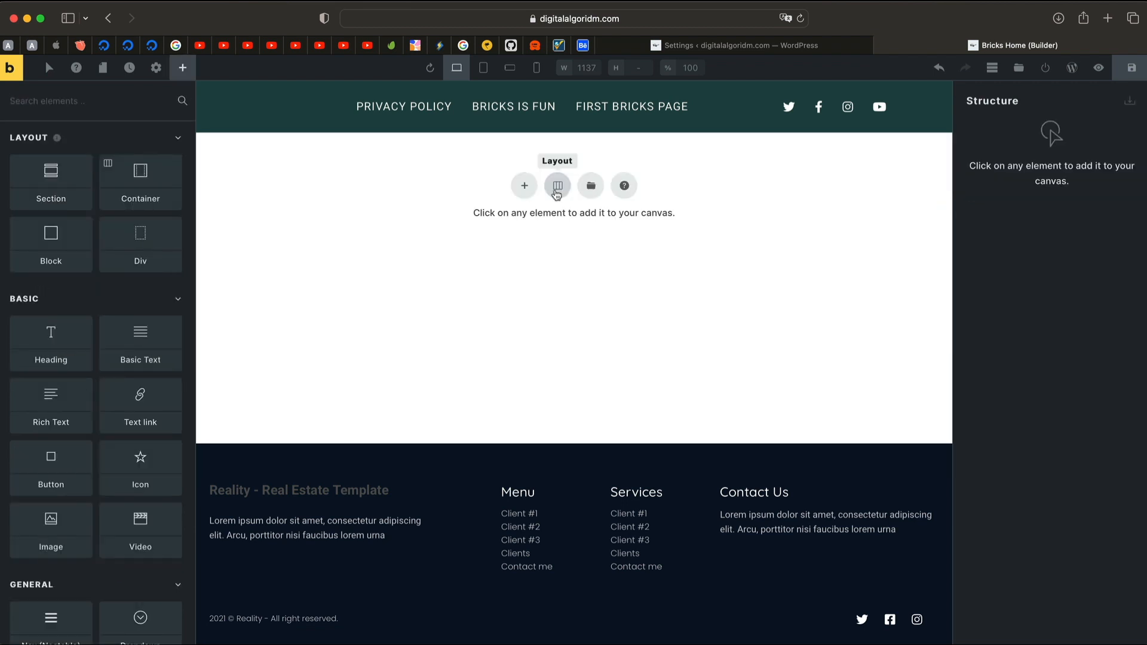
# - Insert a layout with two equal columns on the empty page, select each column, and delete the container holding them
pyautogui.click(557, 190)
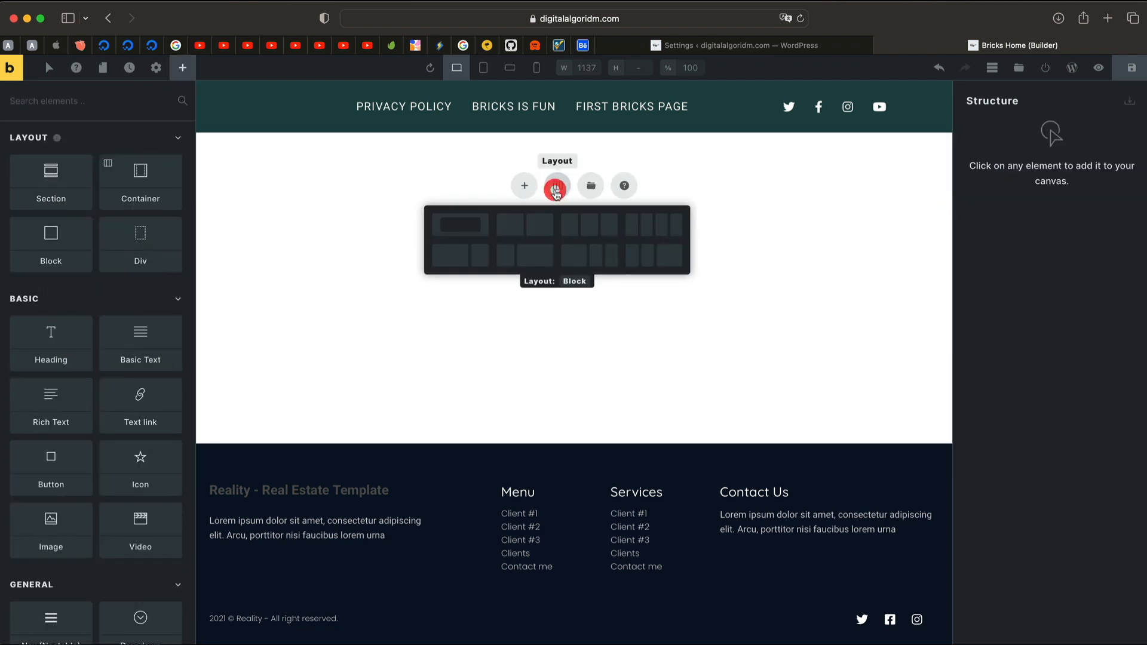
pyautogui.click(536, 224)
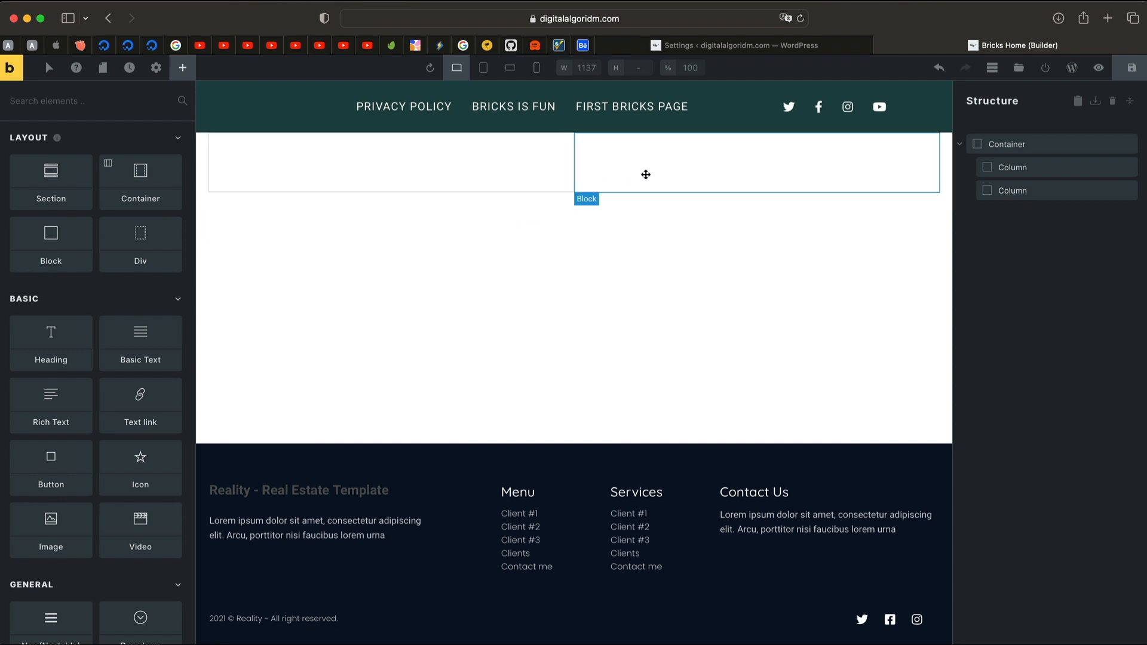
pyautogui.click(498, 167)
pyautogui.click(664, 164)
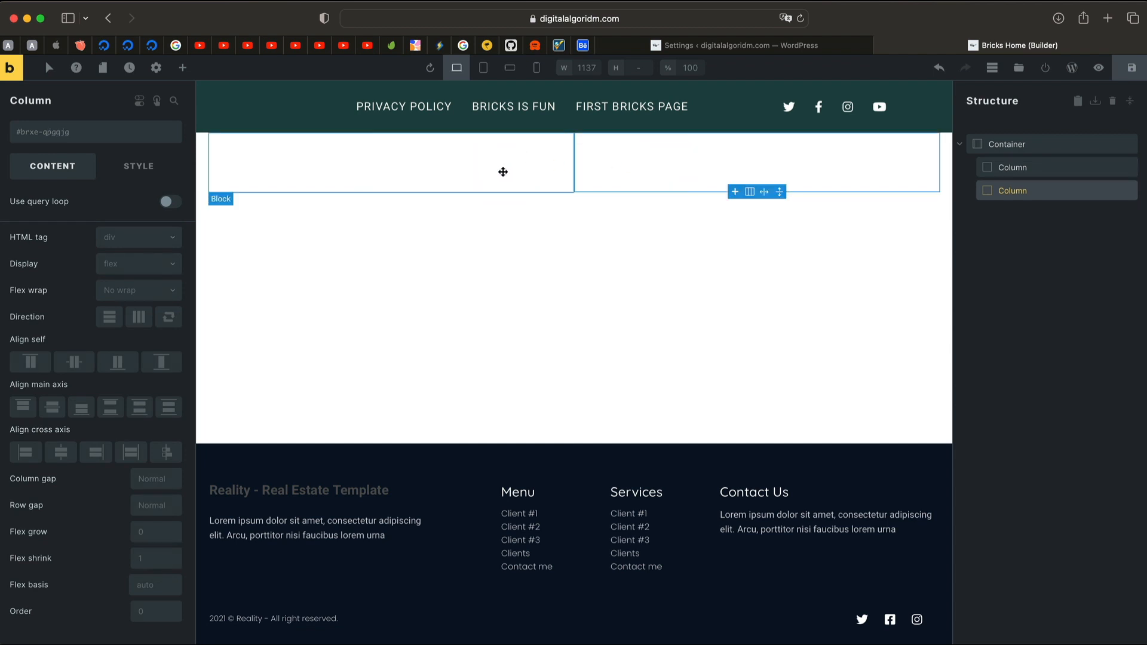
pyautogui.click(633, 248)
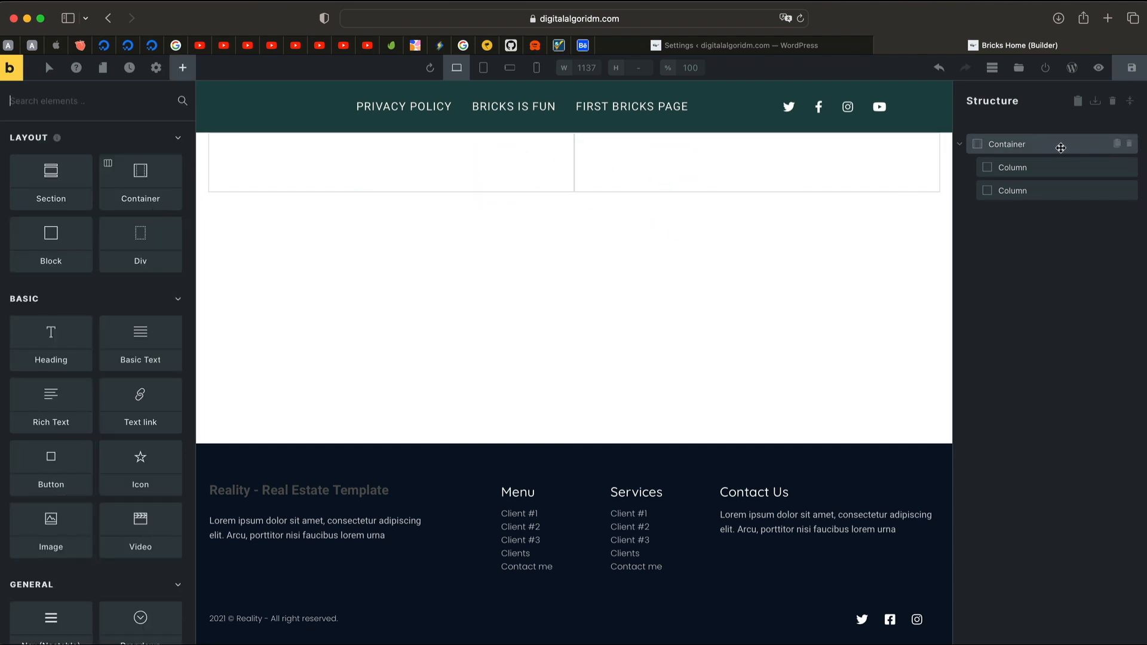
pyautogui.click(1131, 145)
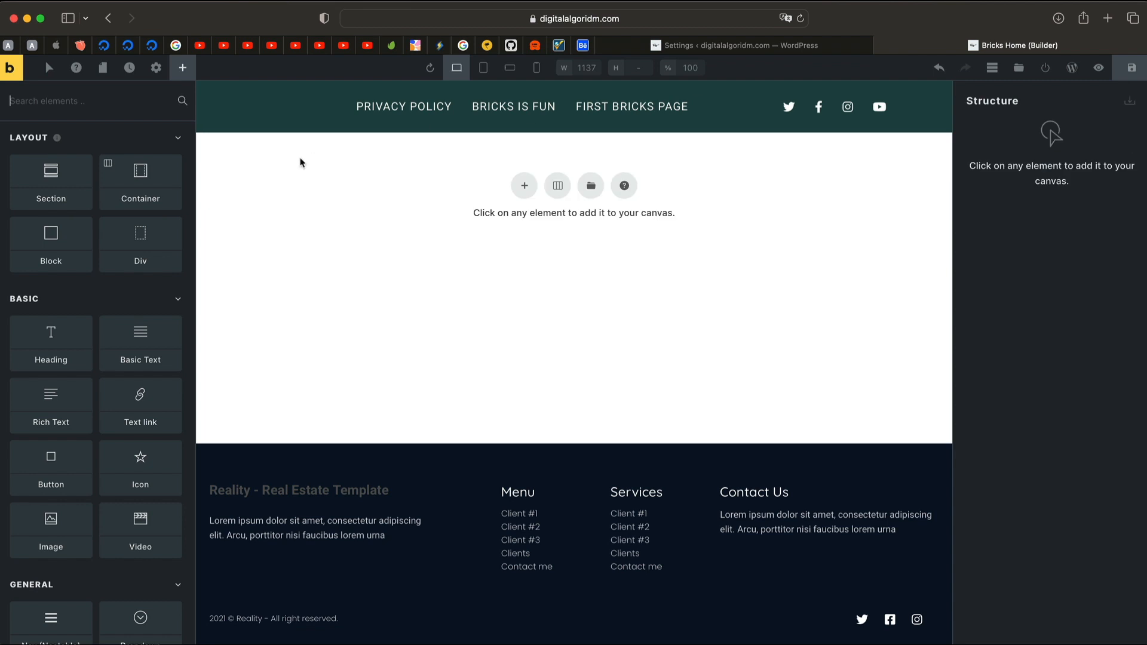
# - Add a root-level block and divide it into three equal columns with a layout preset
pyautogui.click(55, 248)
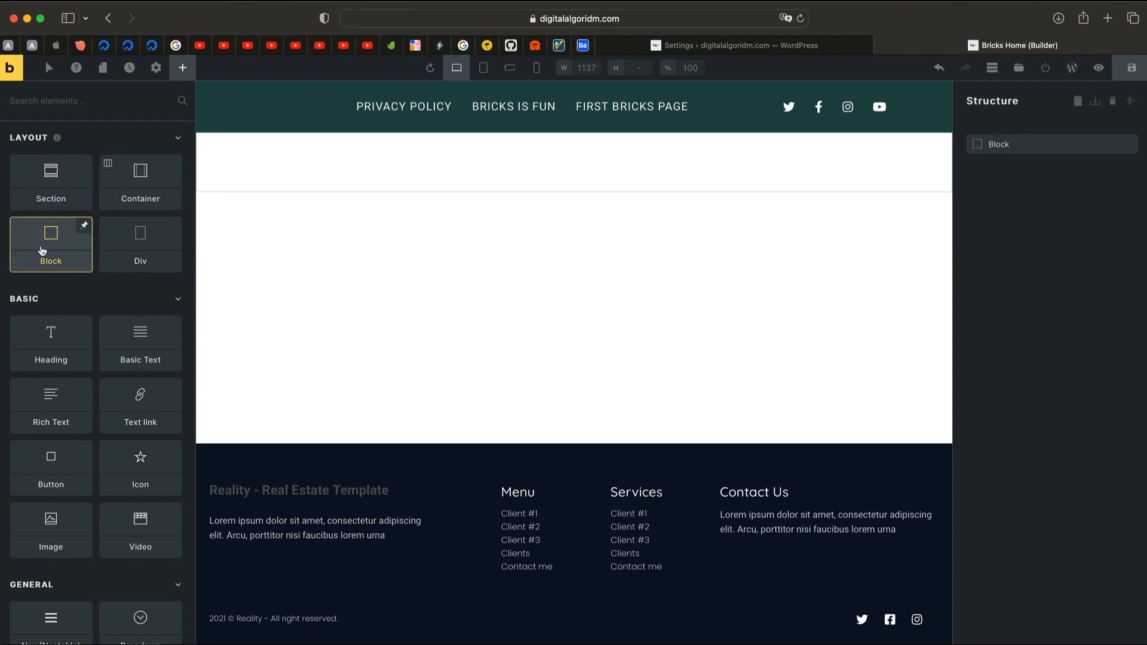
pyautogui.click(519, 237)
pyautogui.click(538, 172)
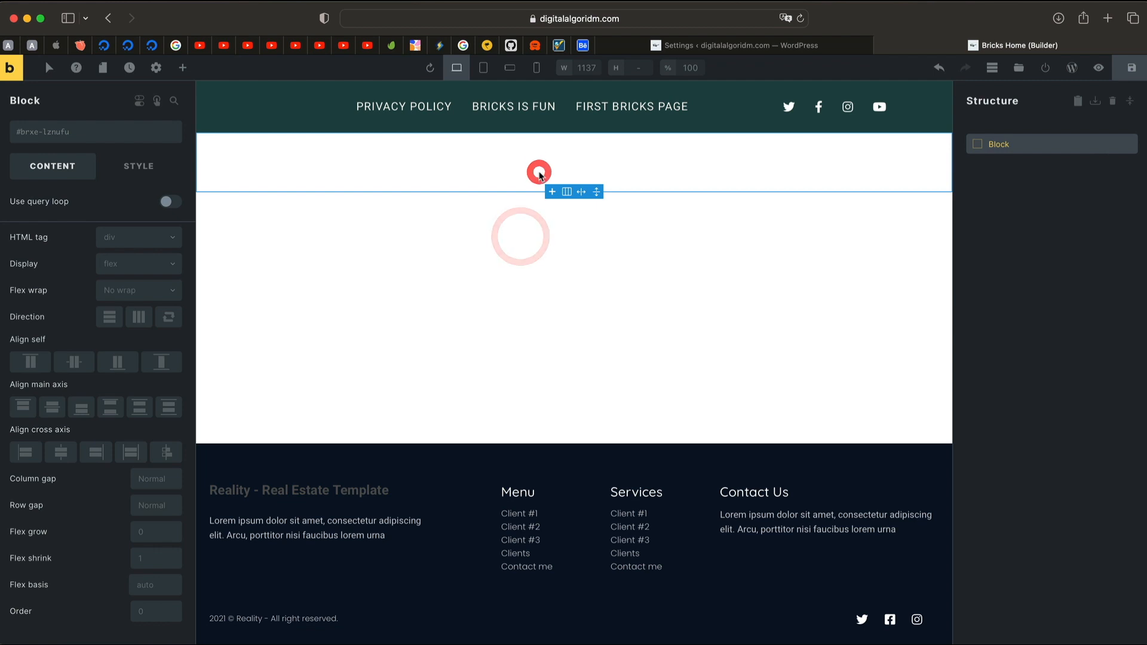
pyautogui.click(572, 196)
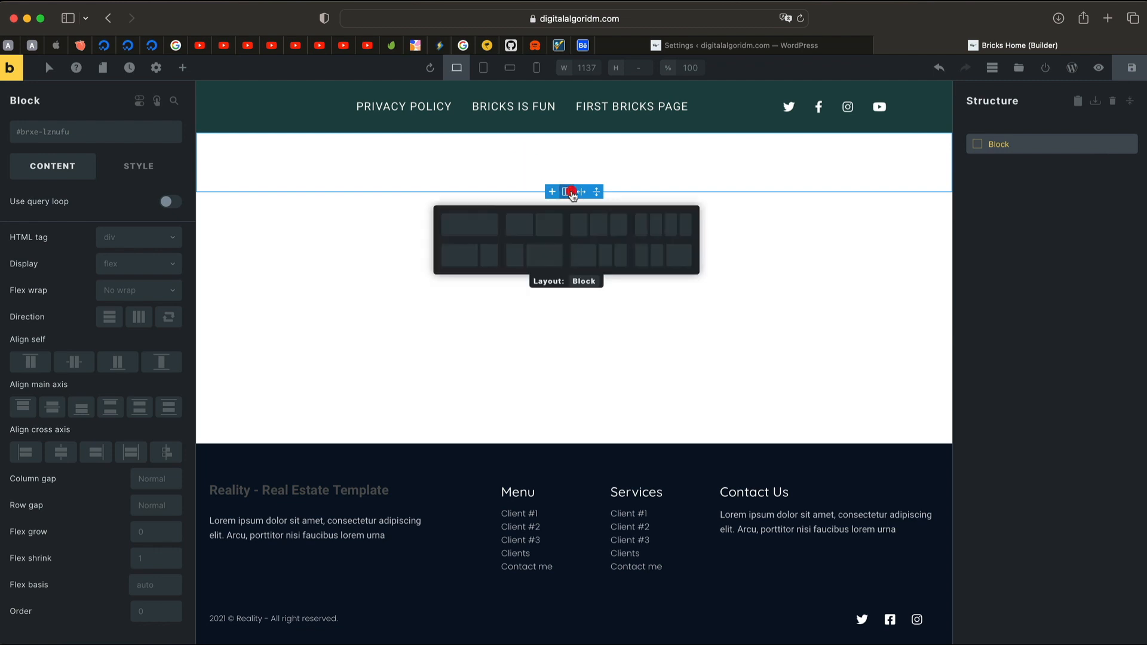
pyautogui.click(609, 225)
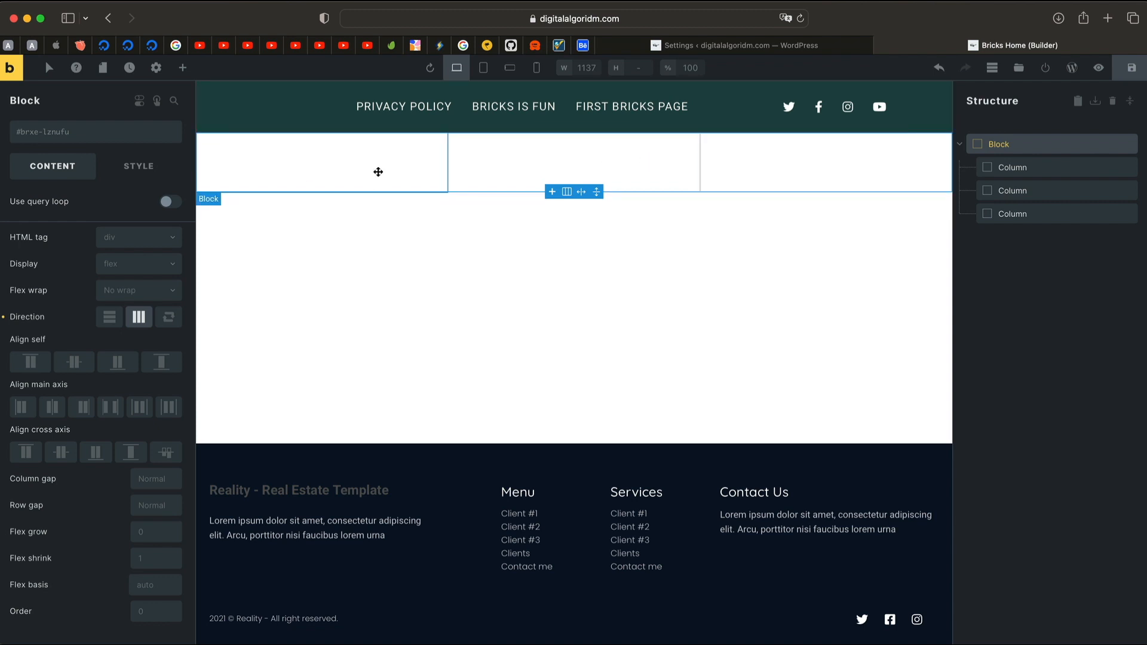
# - Add a section below the block and divide its container into three equal columns
pyautogui.click(183, 67)
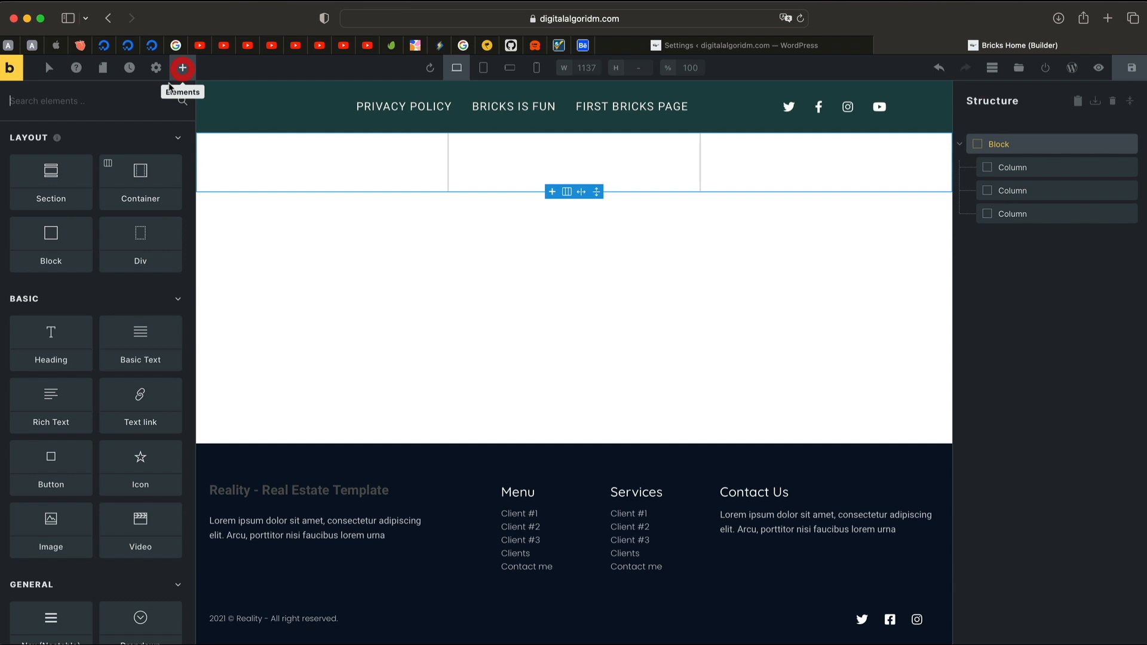
pyautogui.click(35, 171)
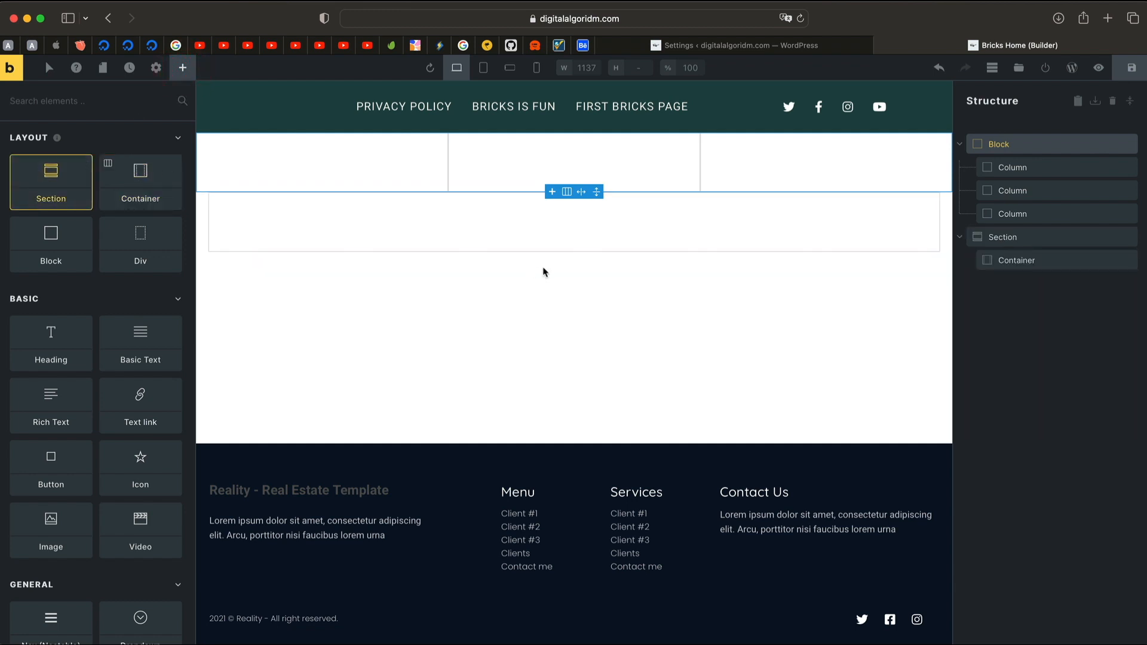
pyautogui.click(578, 239)
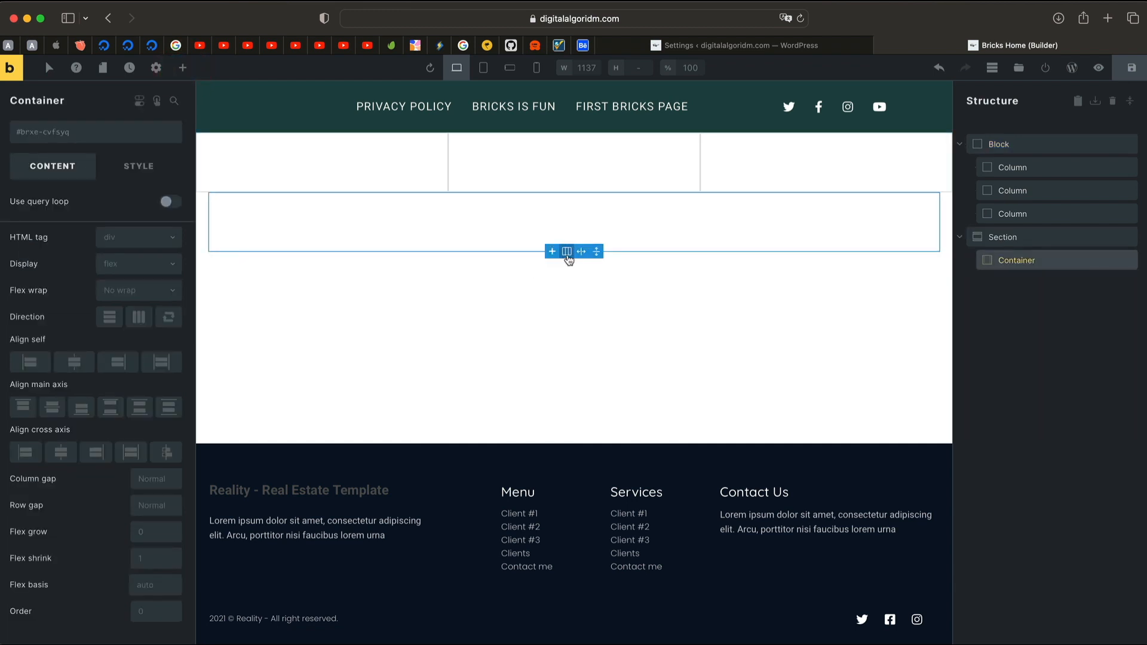
pyautogui.click(568, 253)
pyautogui.click(607, 279)
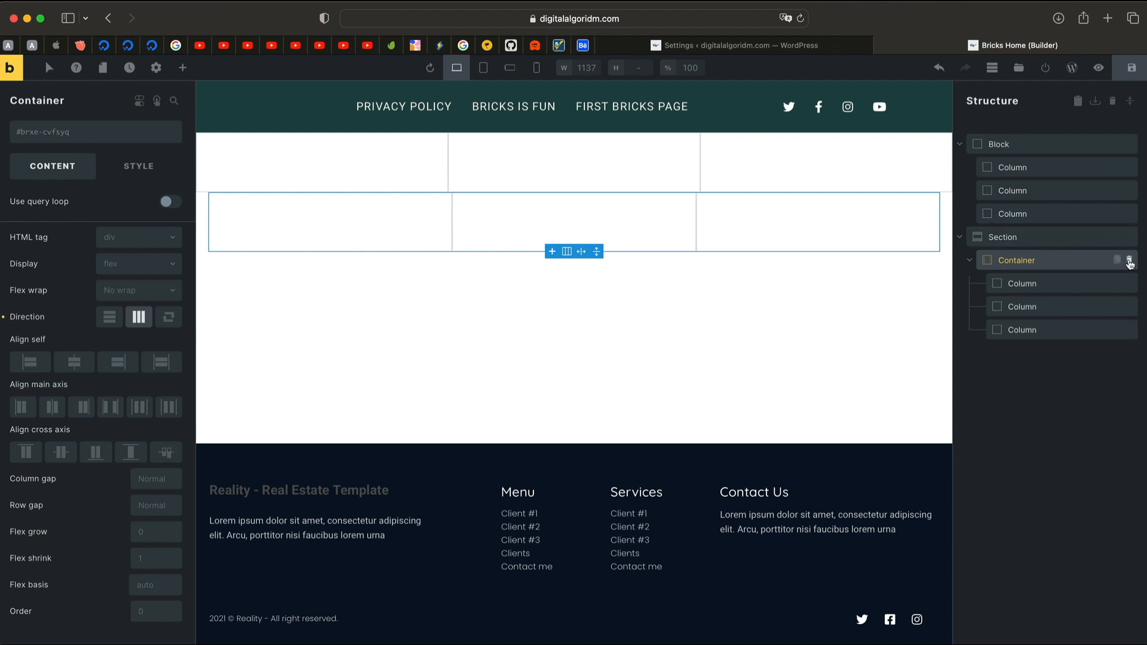
# - Delete the section's container with its columns, and make the section narrower and slightly shorter, trying both width units
pyautogui.click(1129, 263)
pyautogui.click(580, 253)
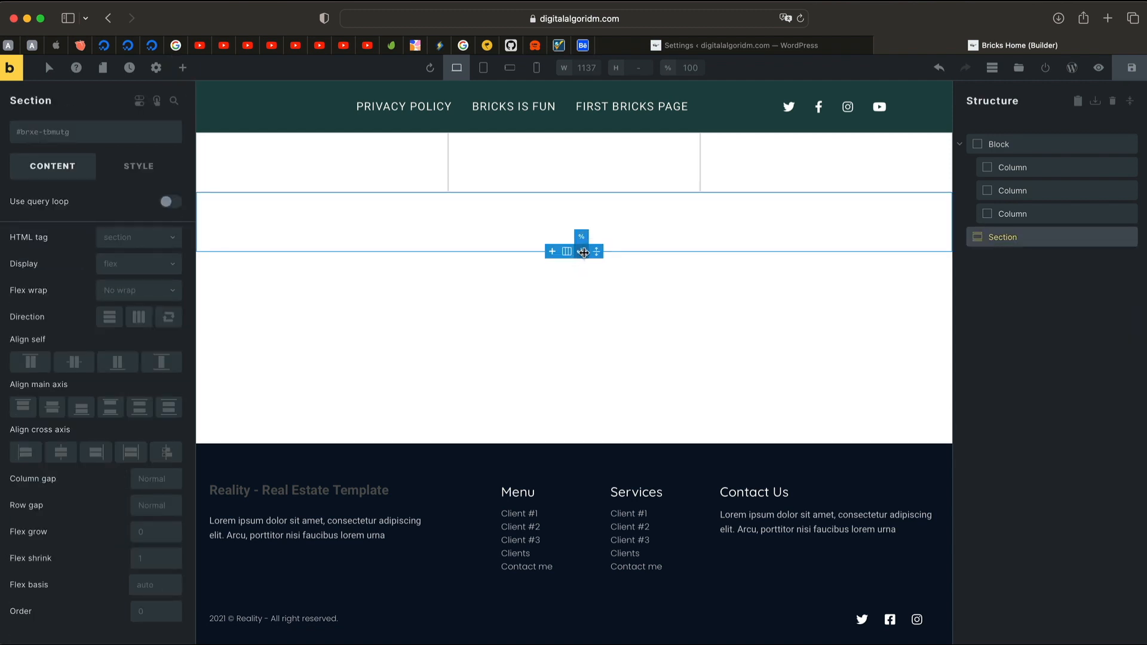
pyautogui.moveTo(566, 258); pyautogui.dragTo(329, 272)
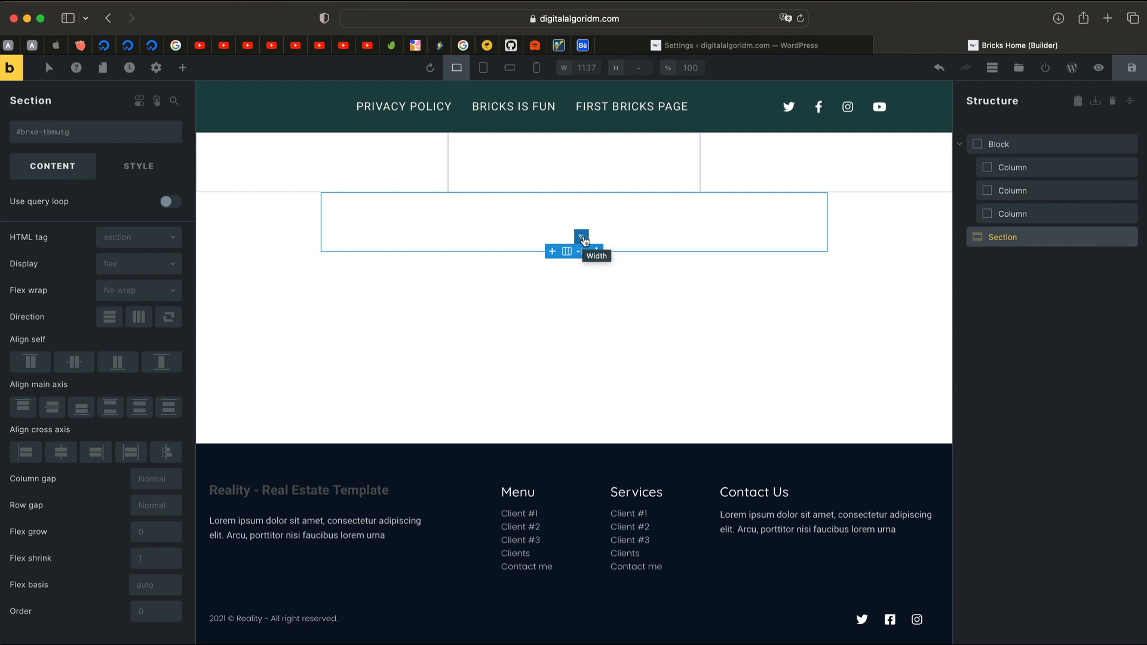
pyautogui.click(583, 238)
pyautogui.moveTo(582, 251); pyautogui.dragTo(545, 254)
pyautogui.click(585, 237)
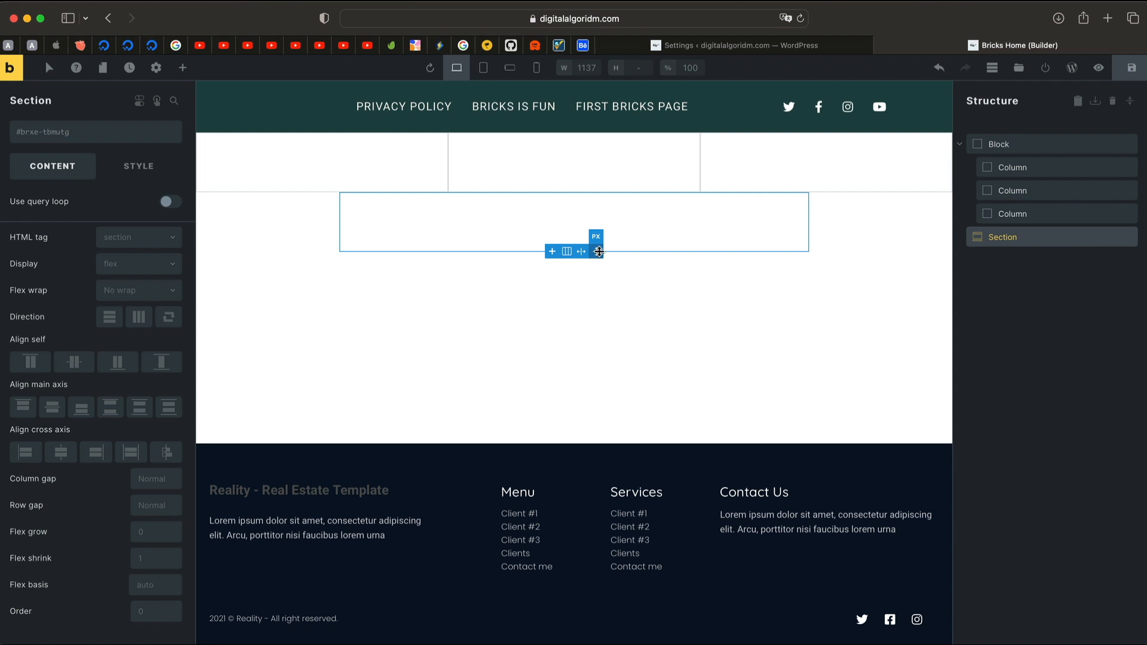
pyautogui.moveTo(599, 252)
pyautogui.mouseDown()
pyautogui.moveTo(594, 335)
pyautogui.moveTo(605, 245)
pyautogui.mouseUp()
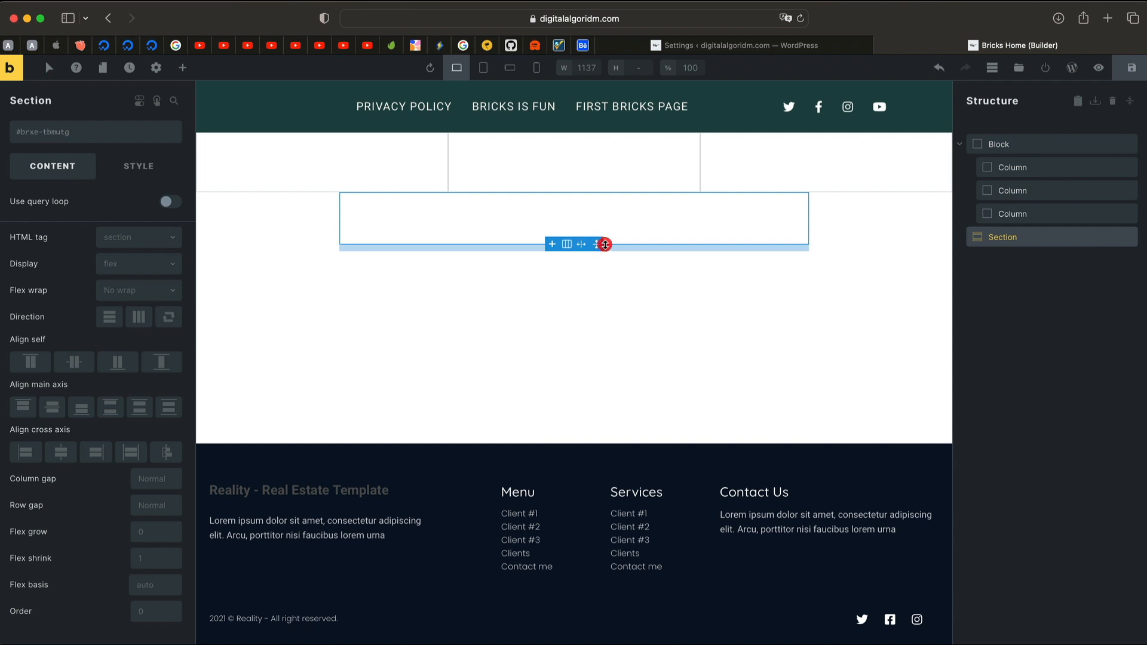
# - Add a block inside the section, and move it out to the root level below the section
pyautogui.click(185, 67)
pyautogui.moveTo(65, 250); pyautogui.dragTo(386, 285)
pyautogui.click(1075, 260)
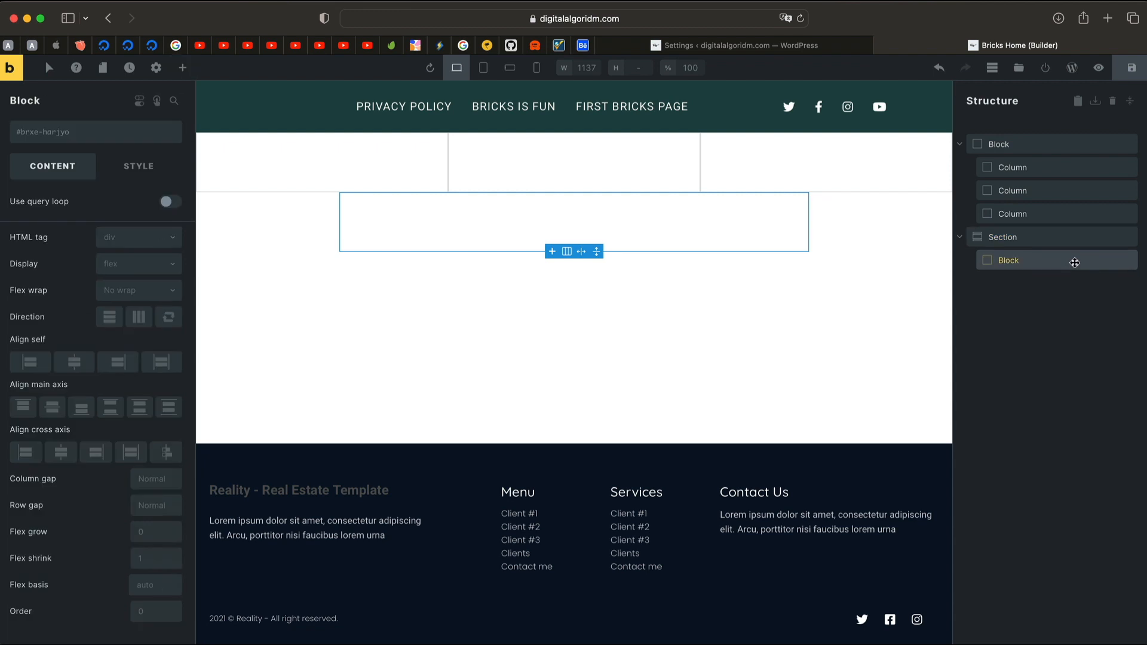
pyautogui.moveTo(1075, 260); pyautogui.dragTo(957, 276)
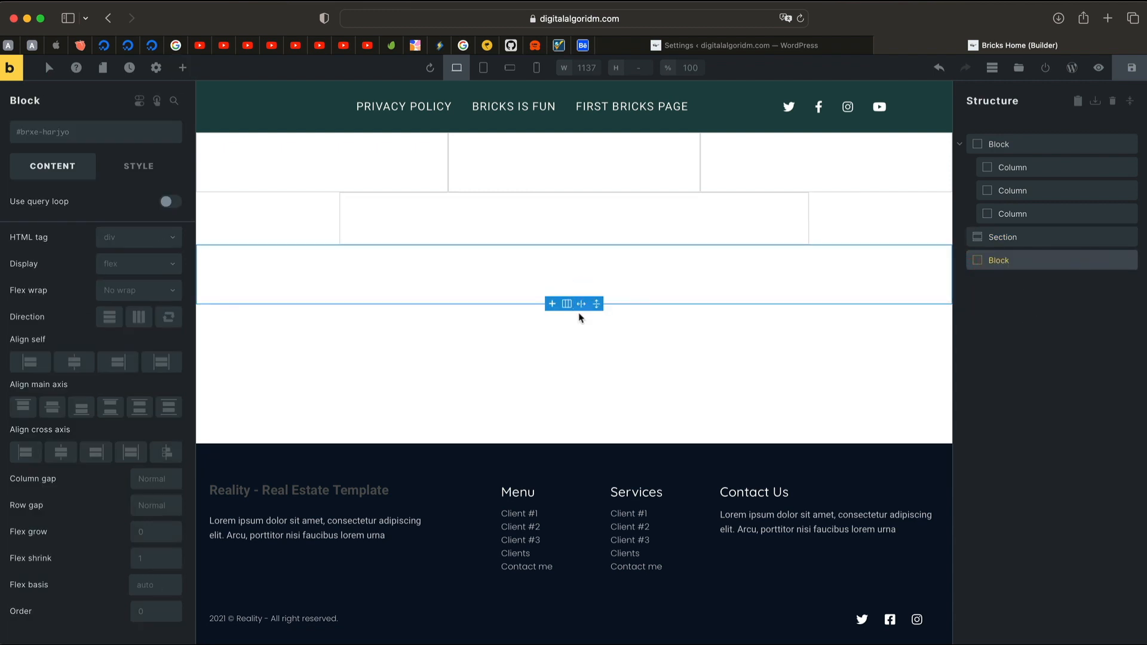
# - Increase the height of the root-level block below the section, and switch its height unit from PX to VH
pyautogui.moveTo(580, 305)
pyautogui.moveTo(596, 304); pyautogui.dragTo(600, 346)
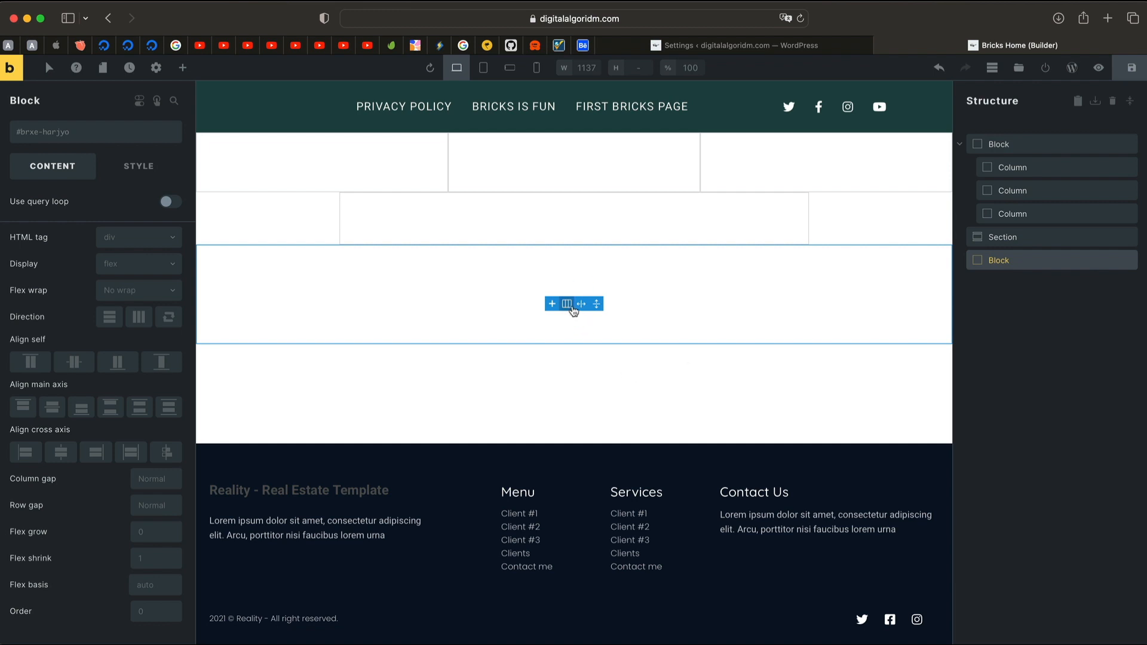
pyautogui.moveTo(583, 304)
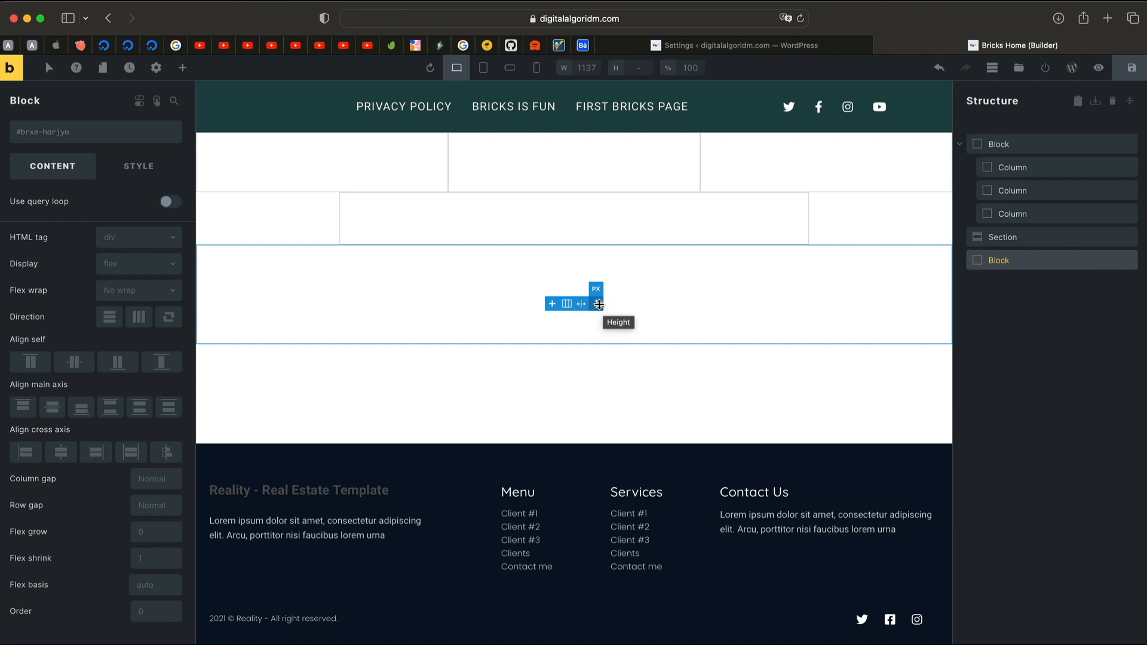
pyautogui.click(599, 290)
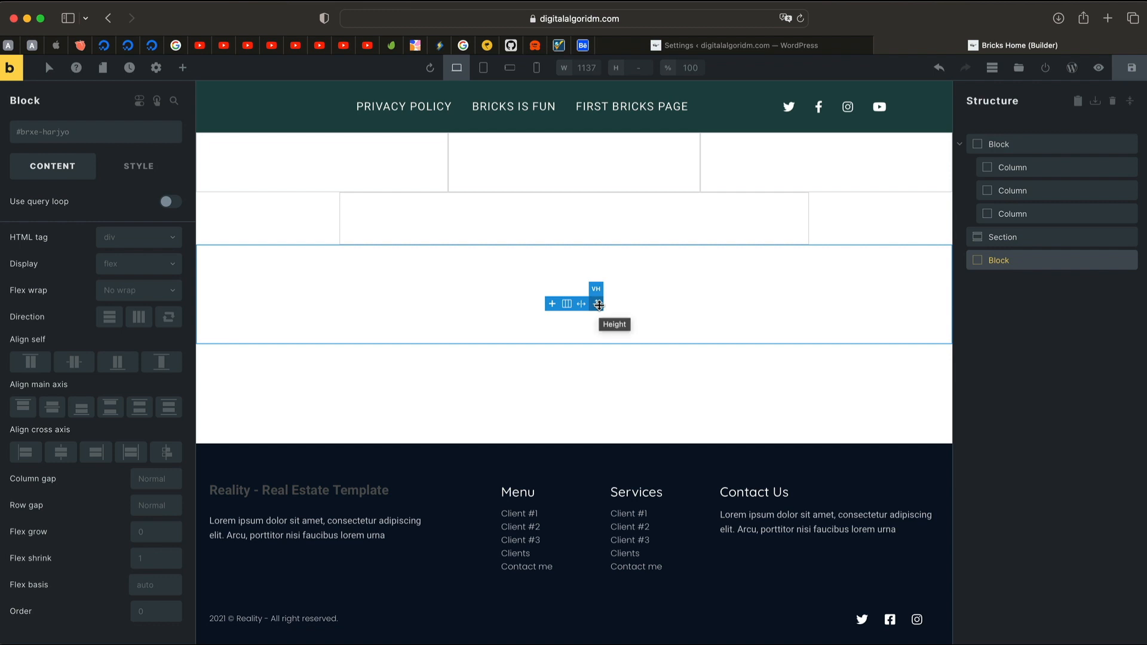
# - Make the root-level block taller using the VH height unit
pyautogui.moveTo(599, 305); pyautogui.dragTo(600, 369)
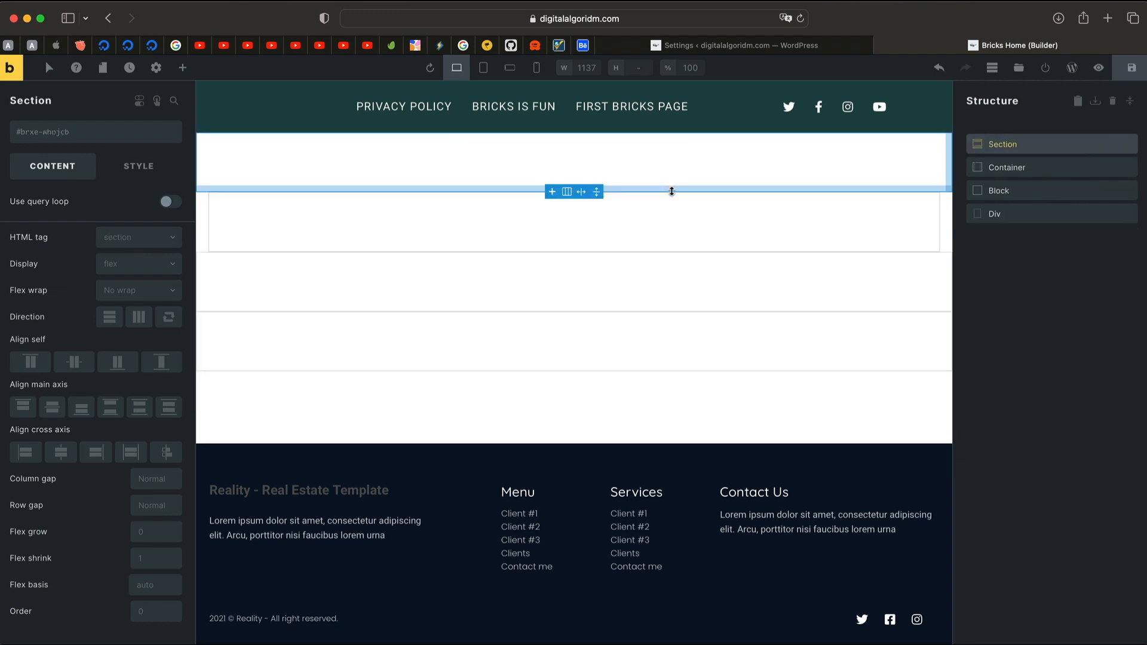
# - Delete the root-level container, block and div so that only the section is left
pyautogui.click(1130, 167)
pyautogui.click(1130, 167)
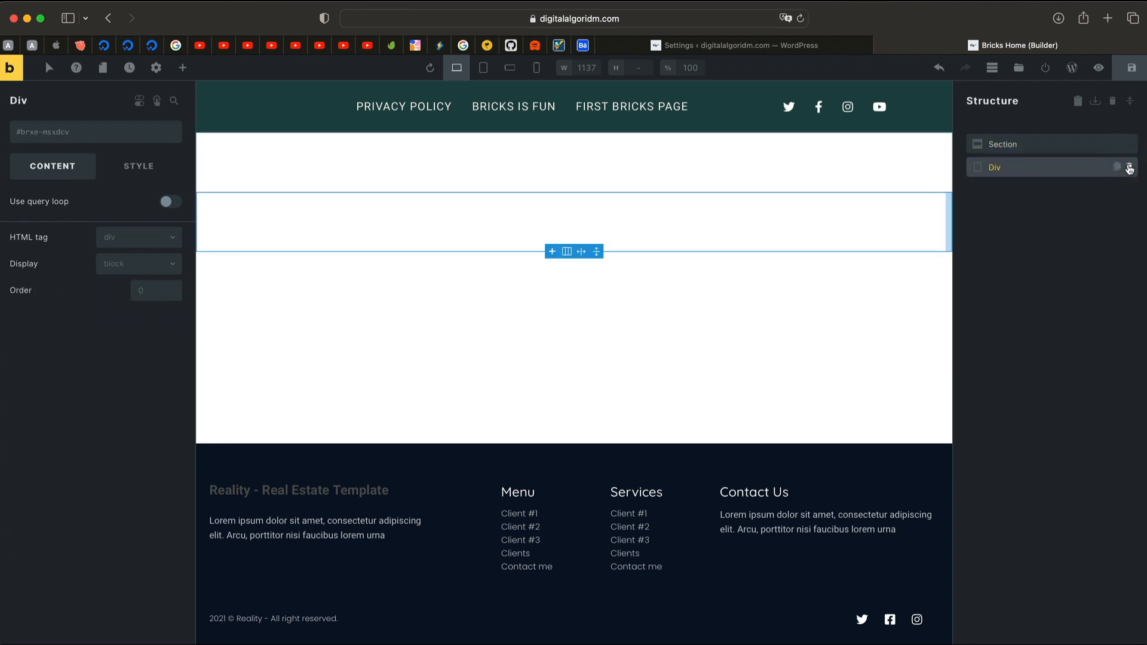
pyautogui.click(1129, 167)
# - Adjust the empty section's bottom spacing on the canvas and add a heading inside the section
pyautogui.click(183, 68)
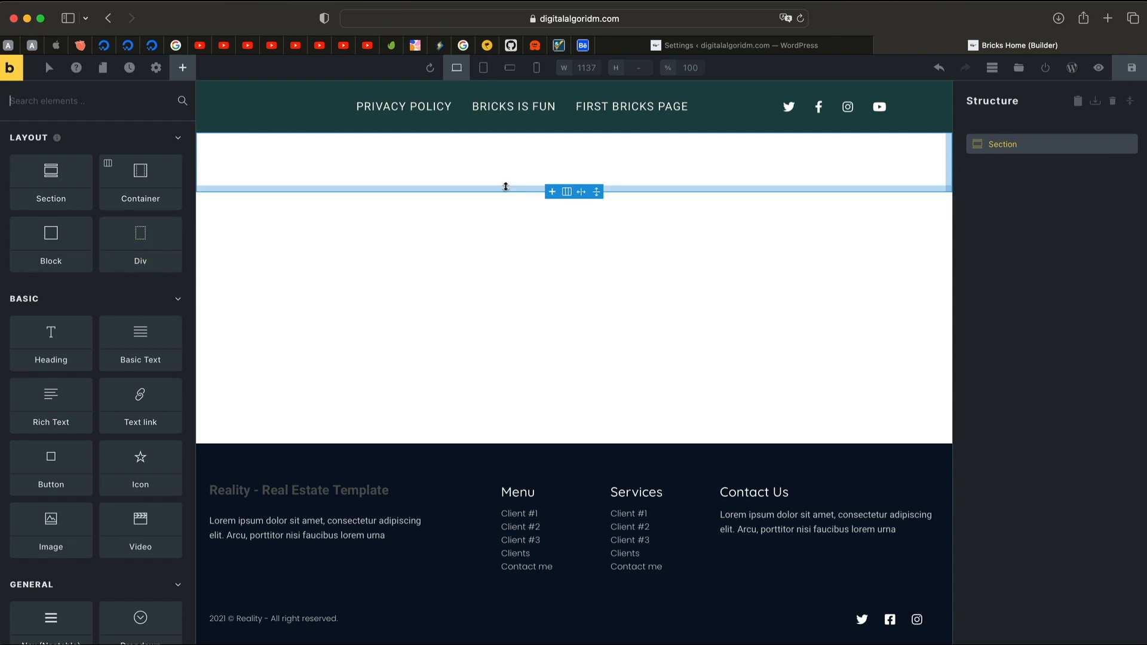
pyautogui.moveTo(506, 187)
pyautogui.mouseDown()
pyautogui.moveTo(504, 177)
pyautogui.moveTo(499, 195)
pyautogui.moveTo(504, 185)
pyautogui.mouseUp()
pyautogui.press('shift')
pyautogui.press('alt')
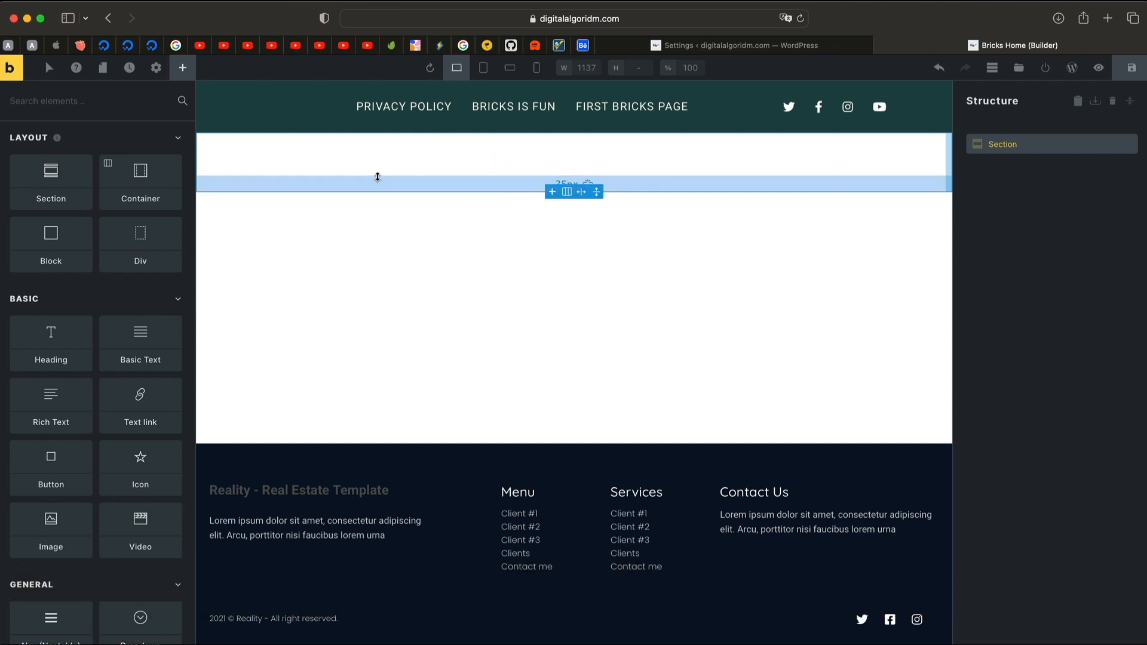
pyautogui.click(51, 338)
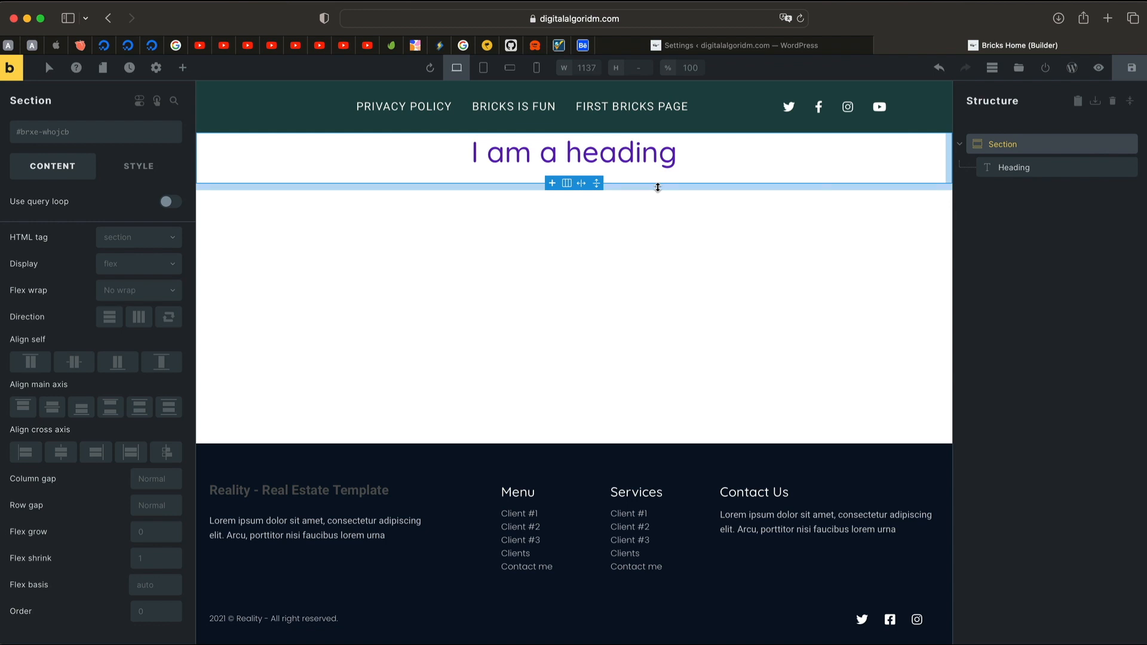
# - Give the section a bottom margin of 35px and place a block below it at root level
pyautogui.moveTo(658, 187); pyautogui.dragTo(657, 212)
pyautogui.click(183, 67)
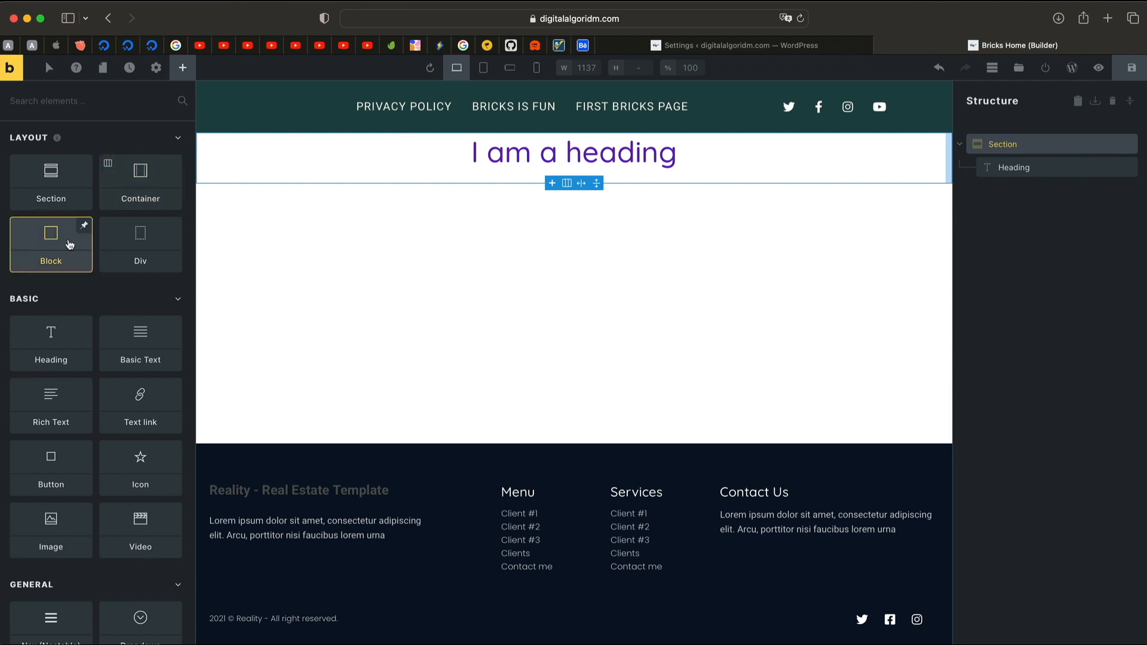
pyautogui.moveTo(81, 231); pyautogui.dragTo(278, 177)
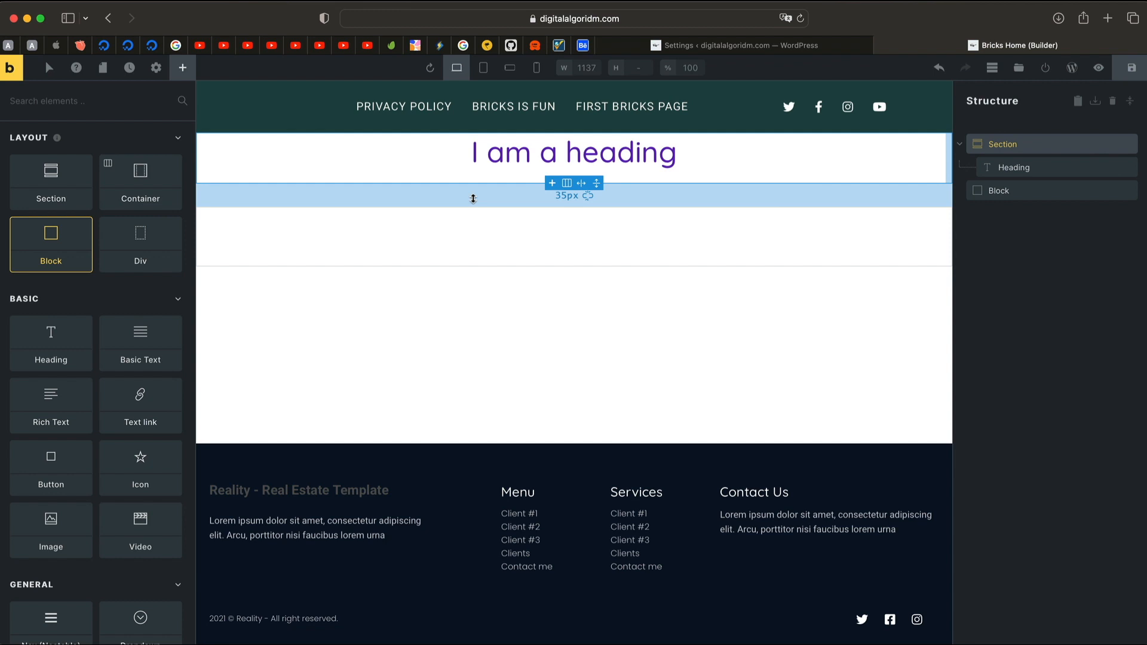
pyautogui.click(434, 236)
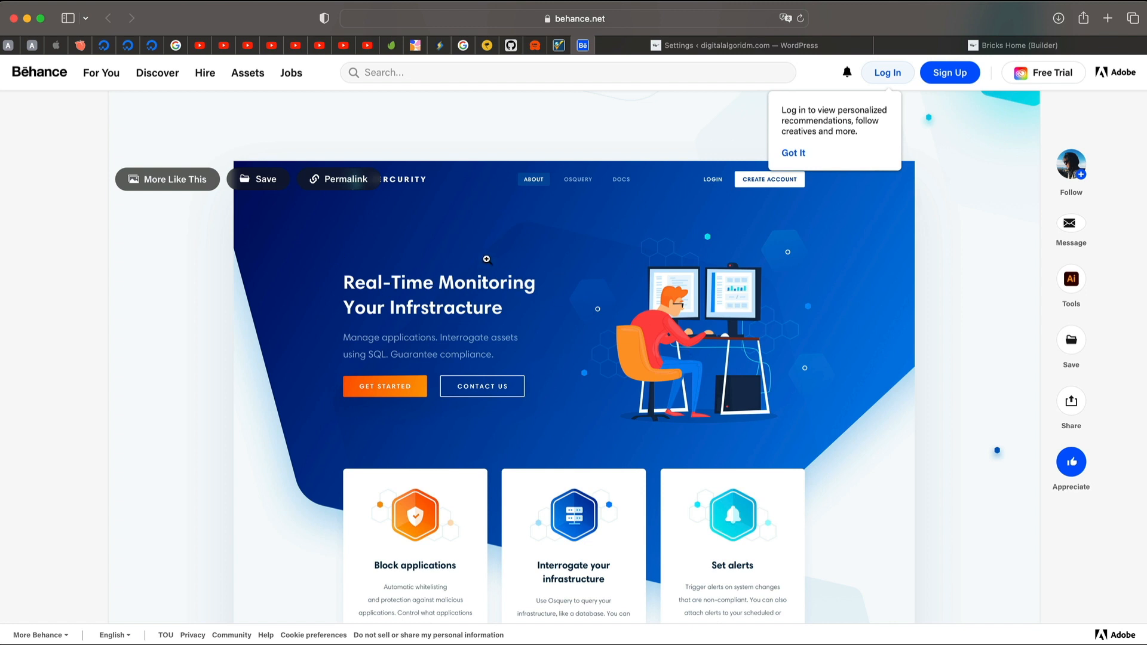
# - Return from the Behance design to the Bricks builder and review the actions available for the section's container
pyautogui.click(1020, 46)
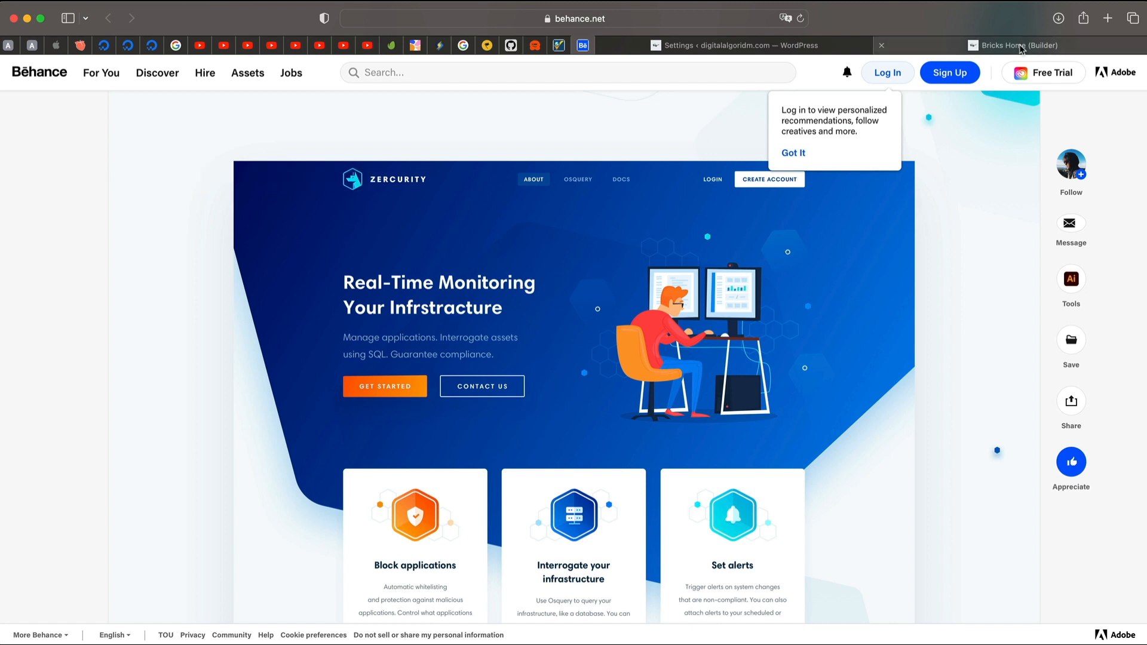
pyautogui.click(526, 187)
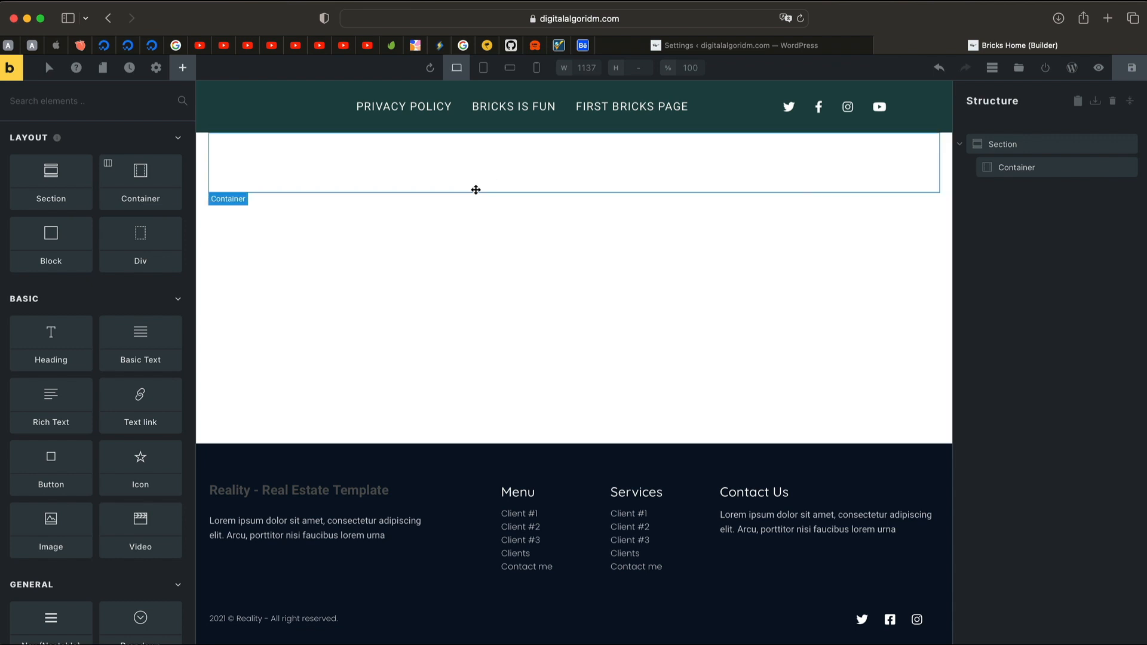
pyautogui.rightClick(1053, 165)
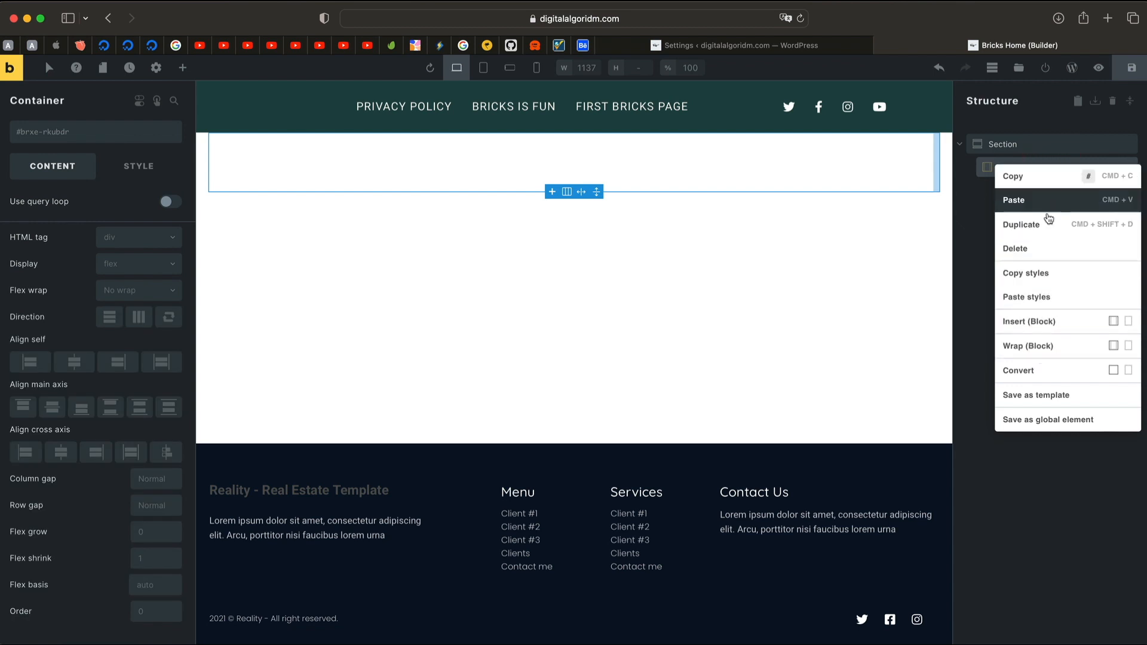
pyautogui.click(1038, 461)
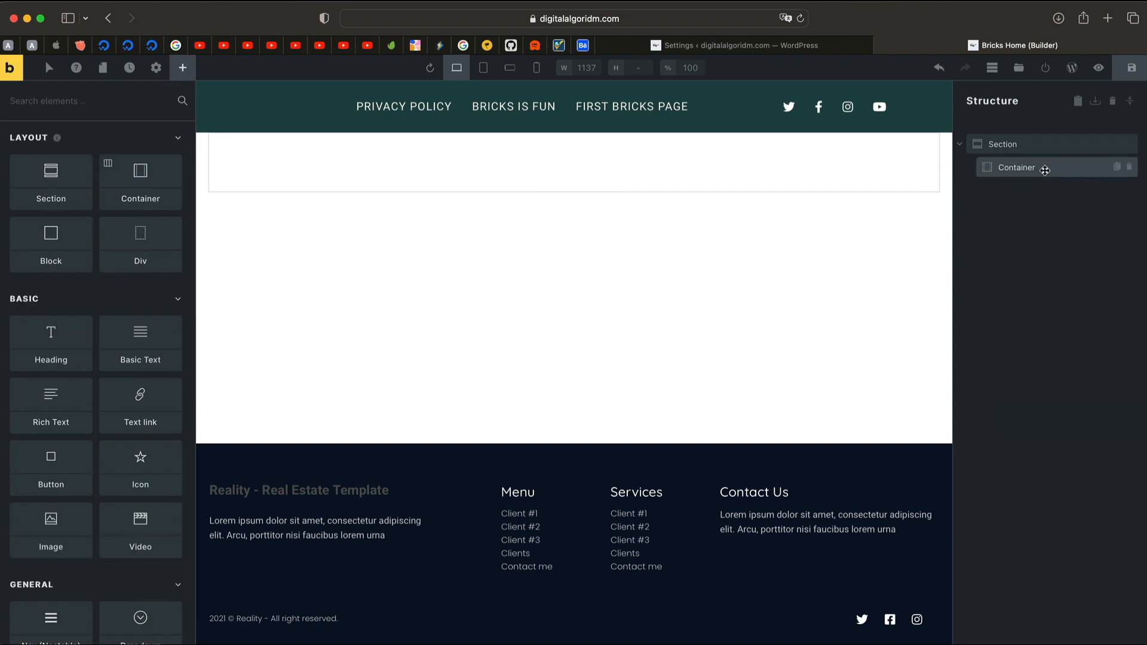
pyautogui.rightClick(748, 182)
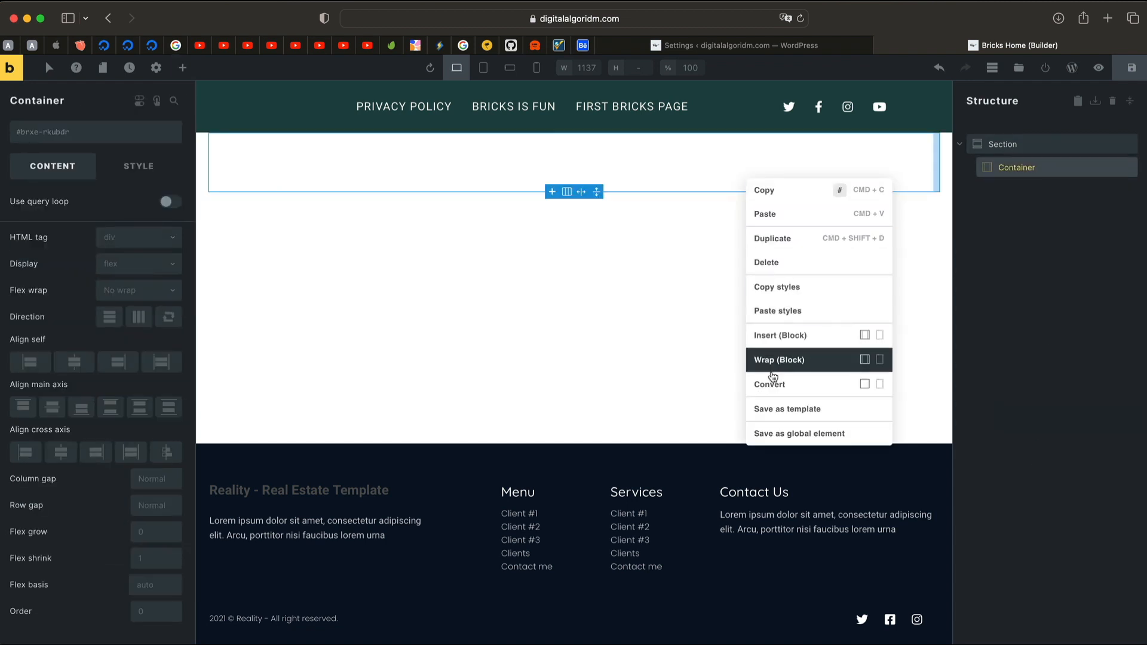
pyautogui.click(626, 342)
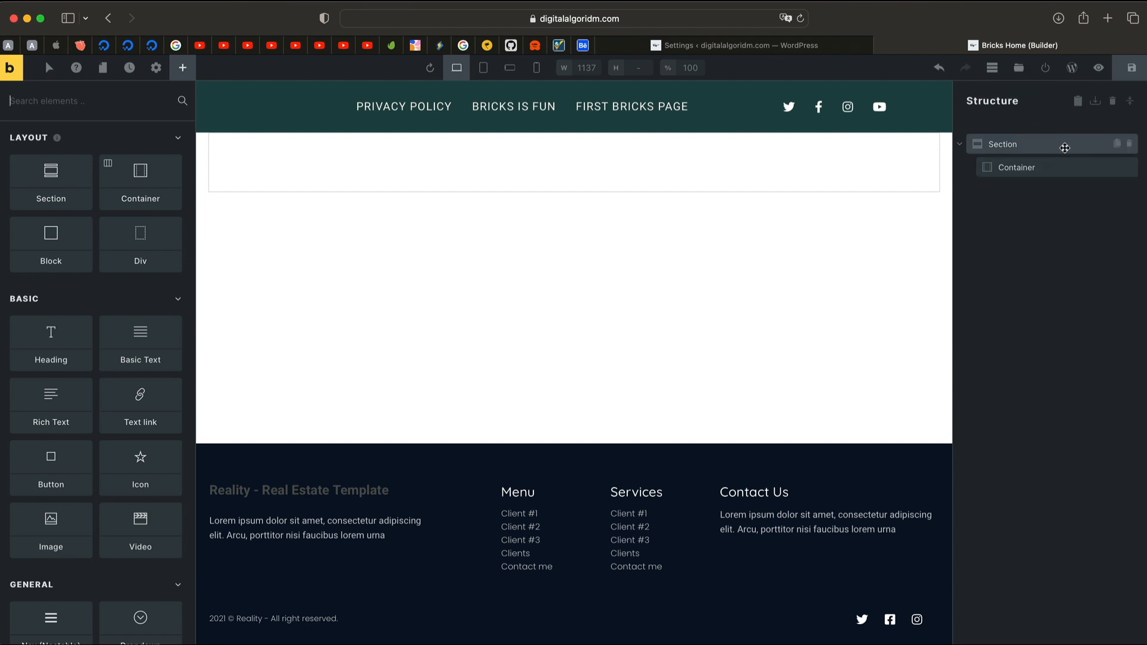
# - Delete the container inside the section and review the actions available for the empty section
pyautogui.rightClick(1082, 164)
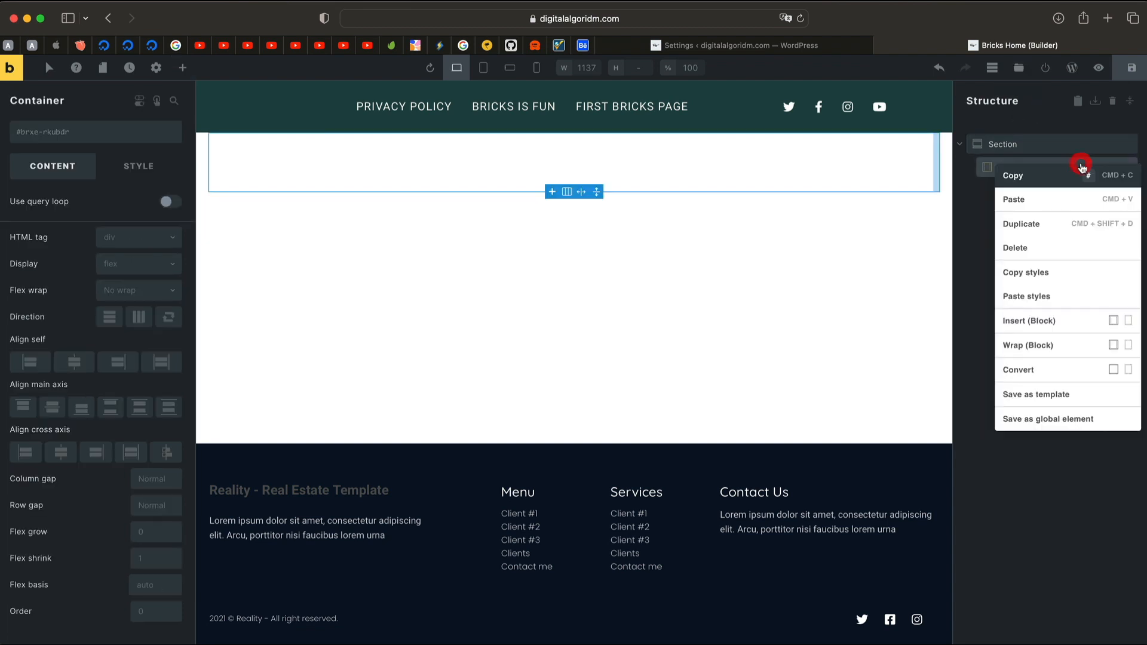
pyautogui.click(1057, 248)
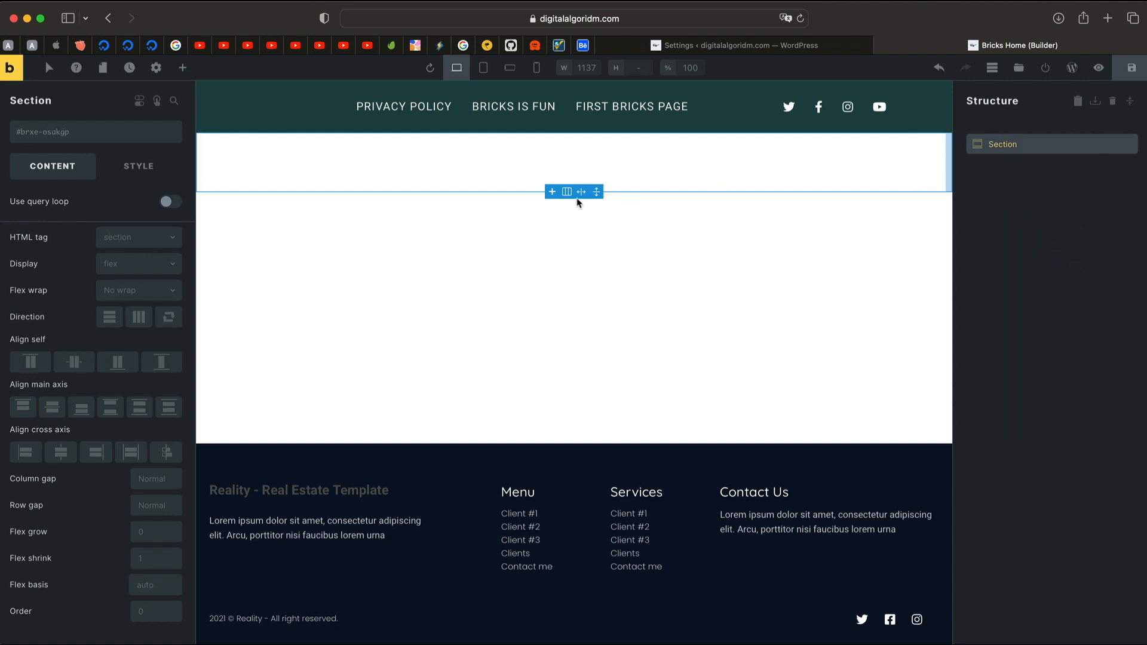
pyautogui.rightClick(1060, 144)
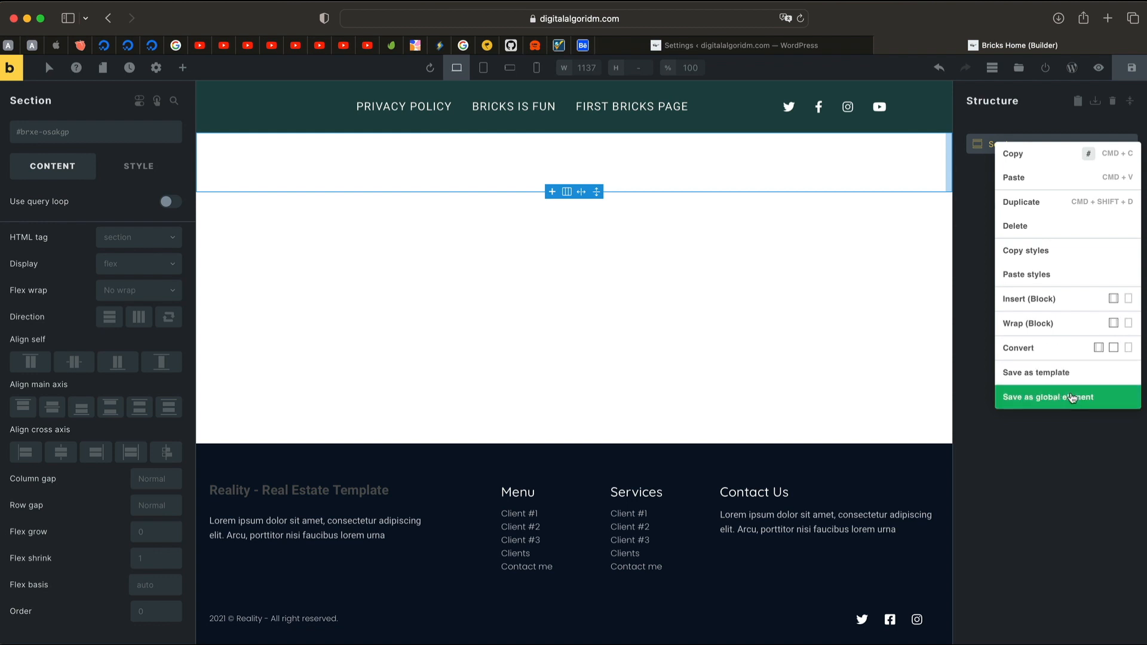
pyautogui.click(899, 228)
# - Insert two blocks inside the section and set the section's direction to horizontal to place them side by side
pyautogui.rightClick(1018, 144)
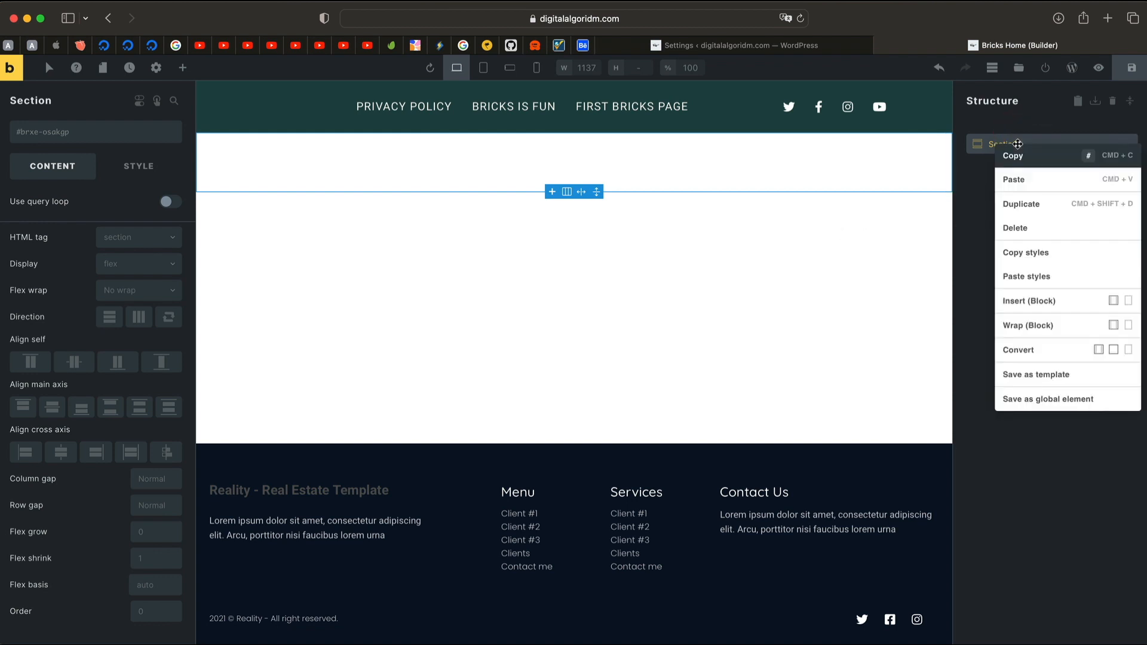
pyautogui.click(1038, 296)
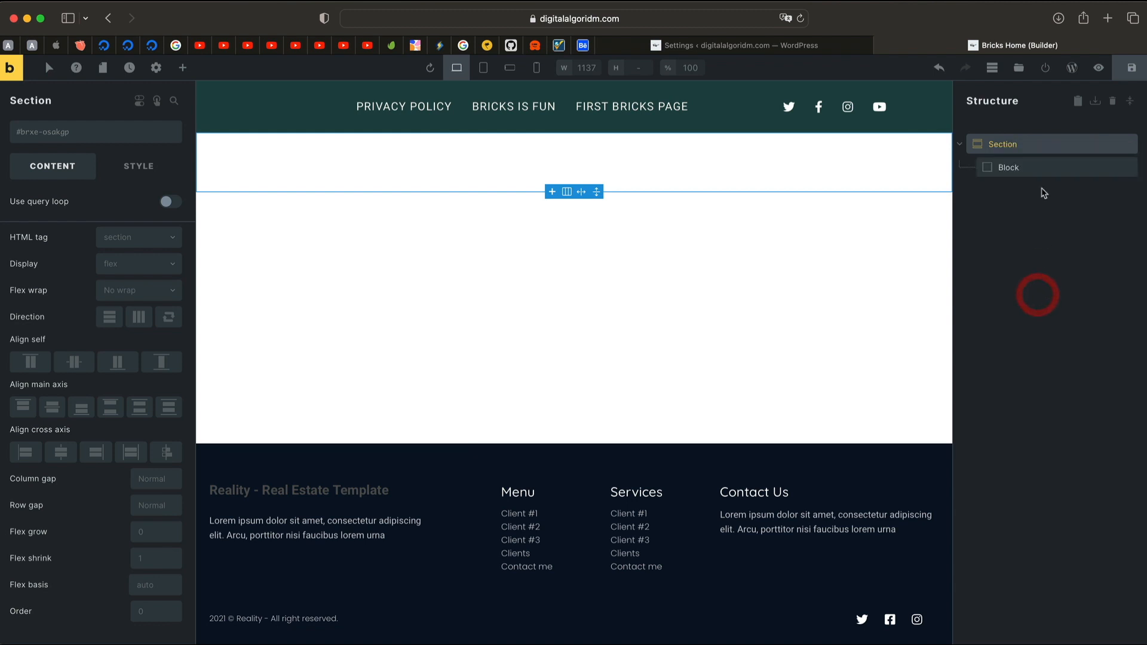
pyautogui.rightClick(1039, 146)
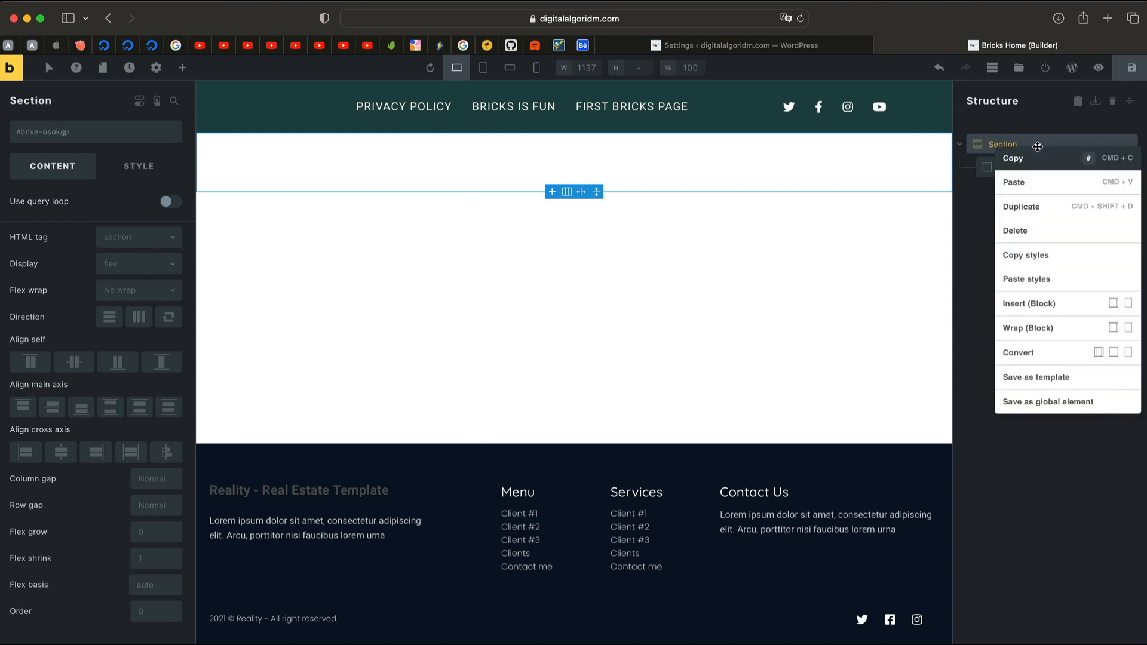
pyautogui.click(1034, 303)
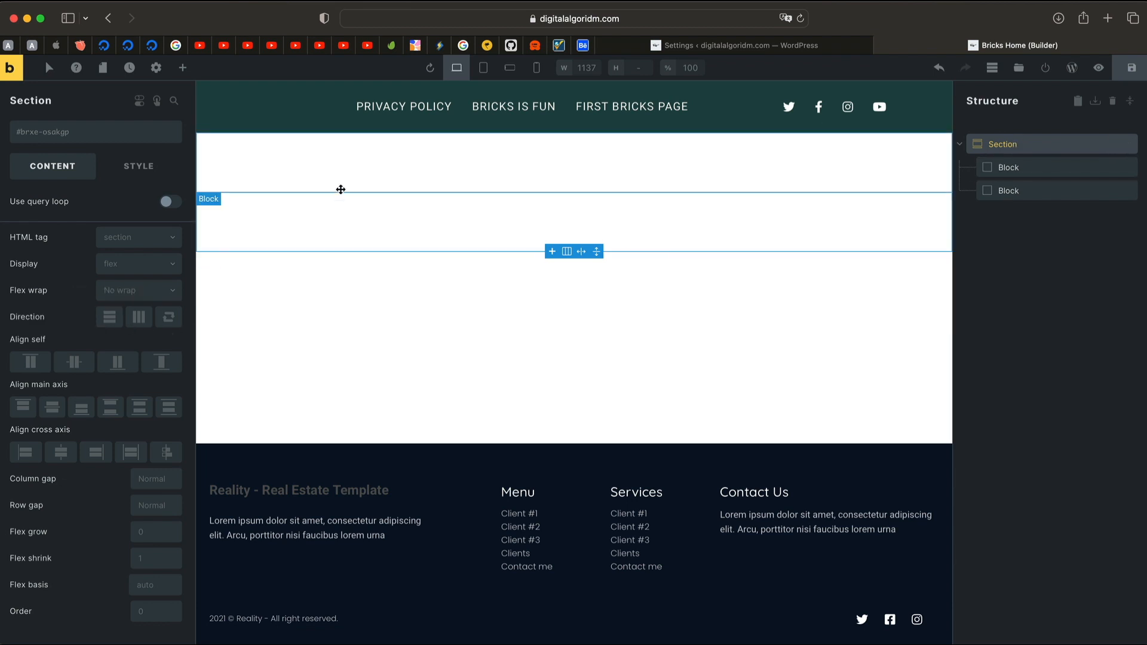
pyautogui.click(138, 319)
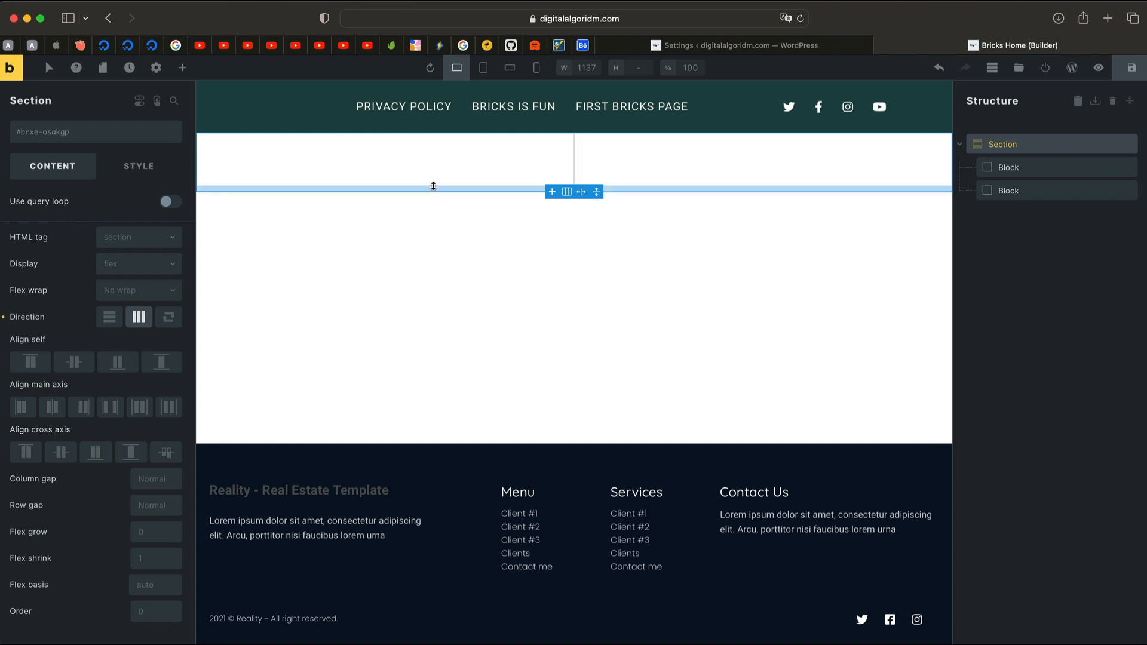
# - Select the section's first block, check the hero layout of the Behance design, and return to the Bricks builder
pyautogui.click(517, 167)
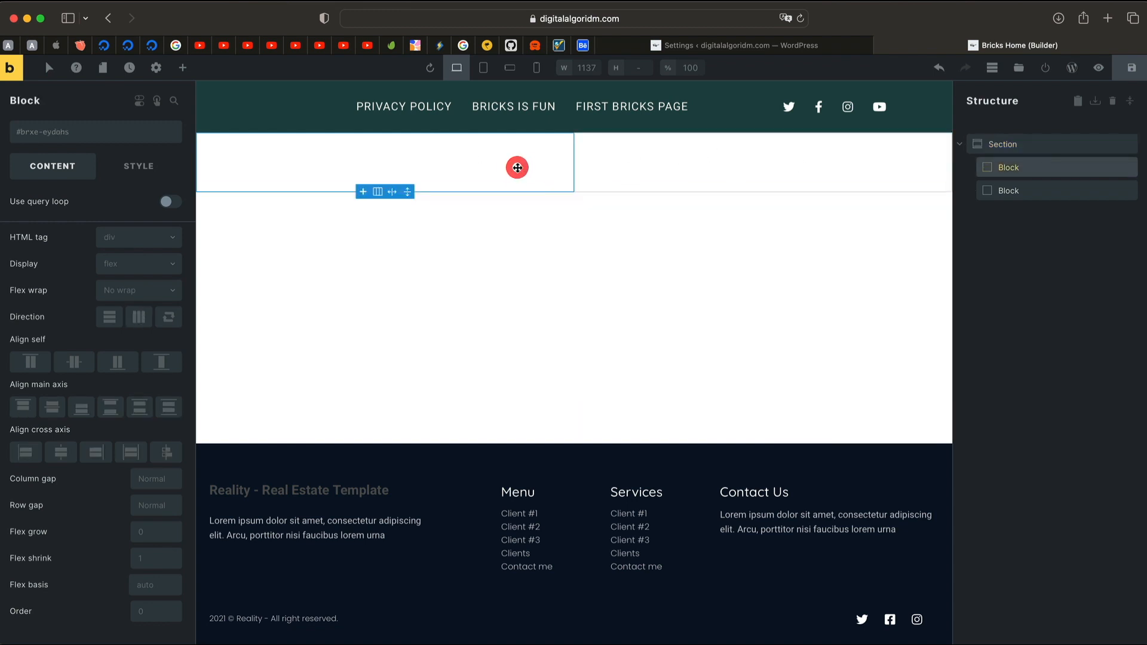
pyautogui.click(584, 43)
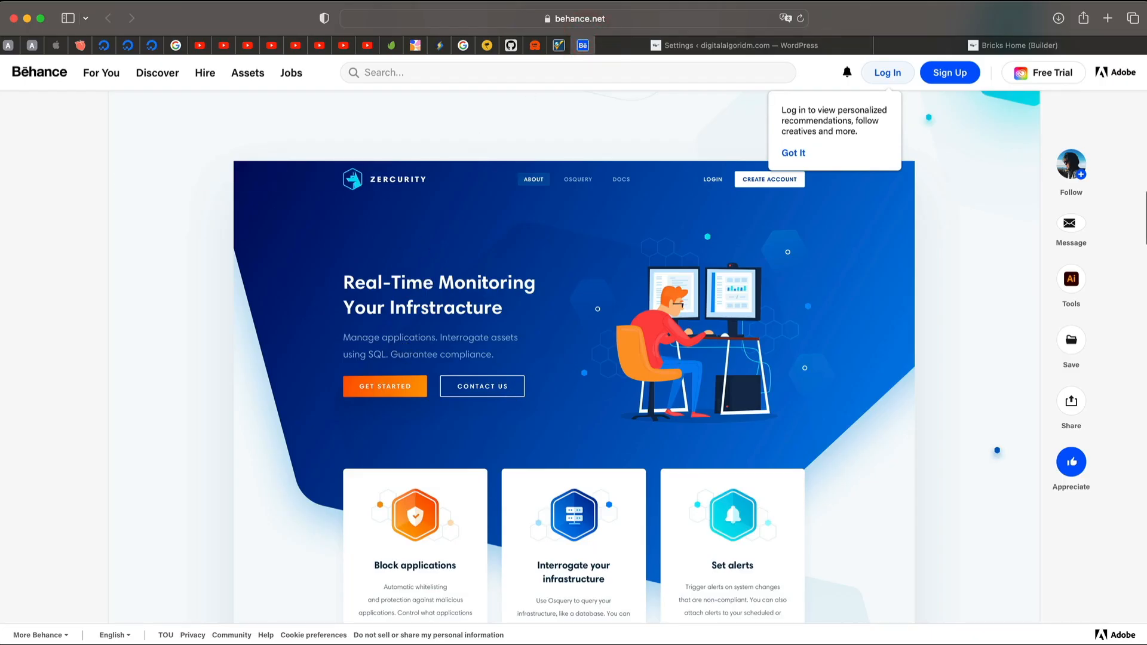
pyautogui.click(1007, 45)
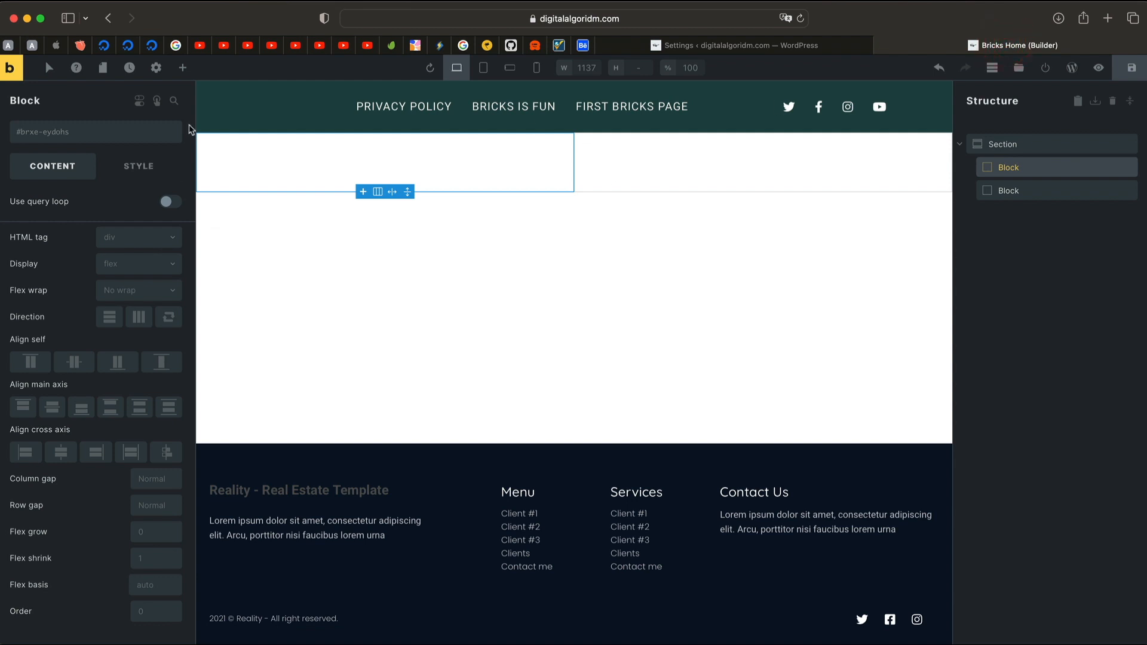
# - Add a heading to the section and nest it inside the first block
pyautogui.click(182, 67)
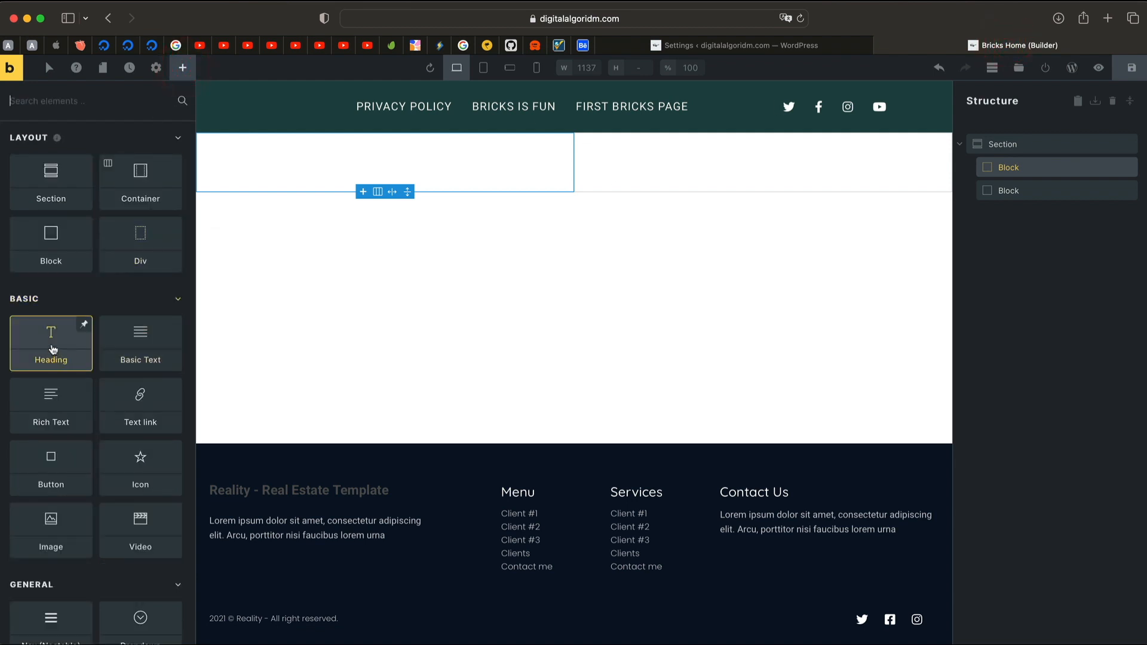
pyautogui.moveTo(53, 349); pyautogui.dragTo(220, 153)
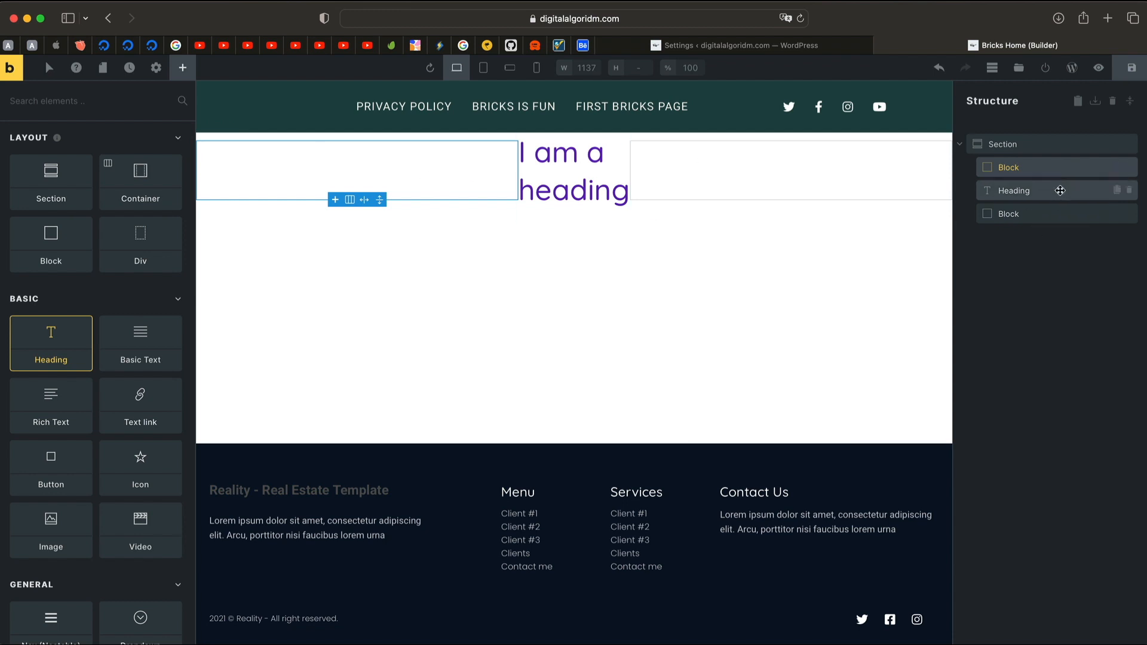
pyautogui.moveTo(1060, 190)
pyautogui.mouseDown()
pyautogui.moveTo(1046, 165)
pyautogui.moveTo(1040, 181)
pyautogui.mouseUp()
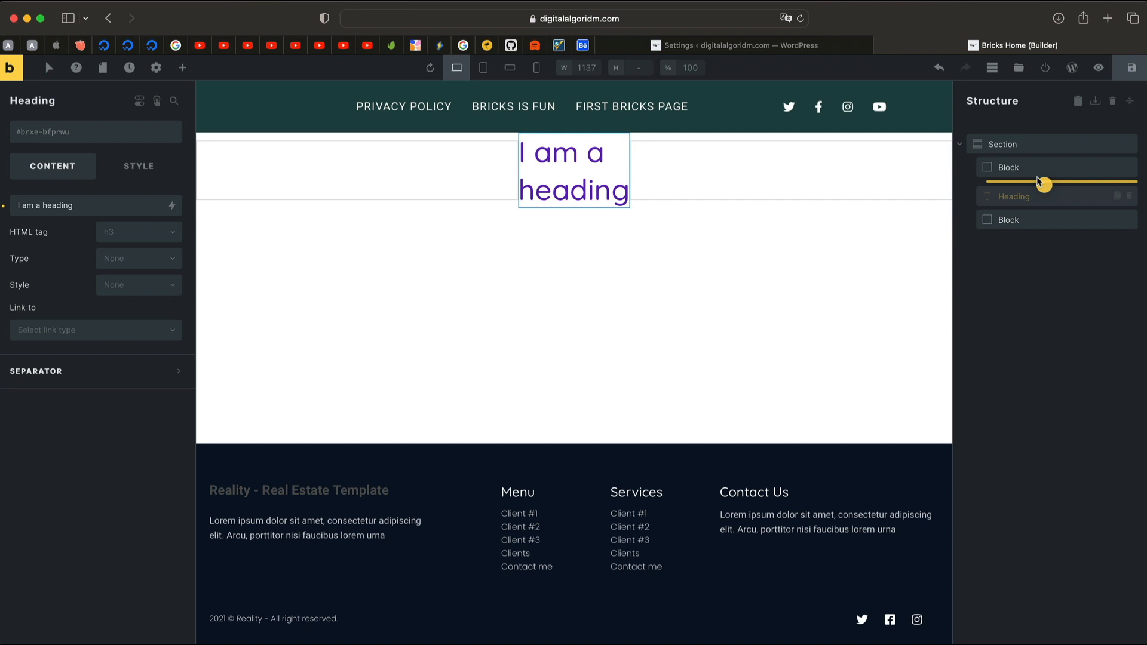
pyautogui.moveTo(1040, 181); pyautogui.dragTo(1026, 185)
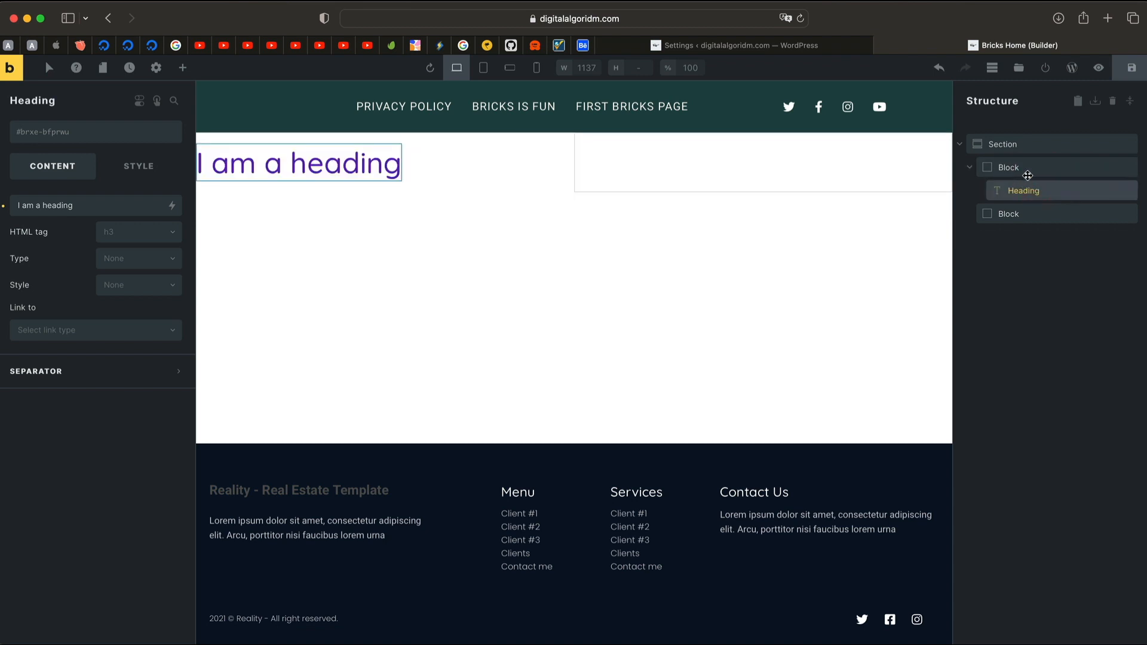
# - Add a Basic Text element below the heading in the first block and duplicate it
pyautogui.click(1013, 143)
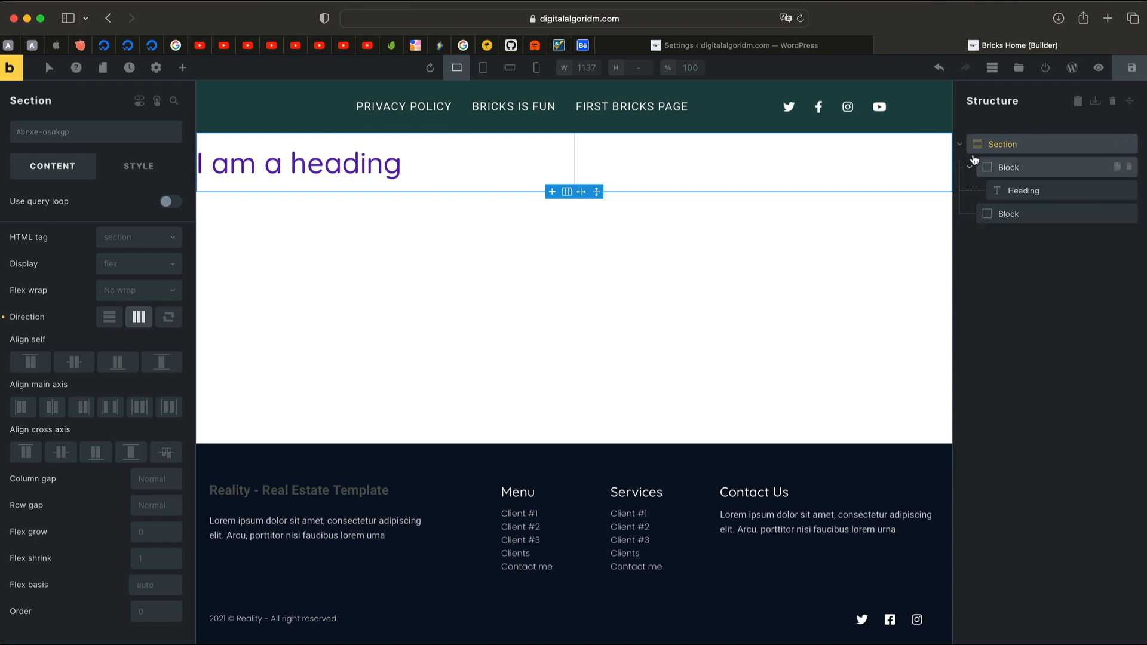
pyautogui.click(1031, 168)
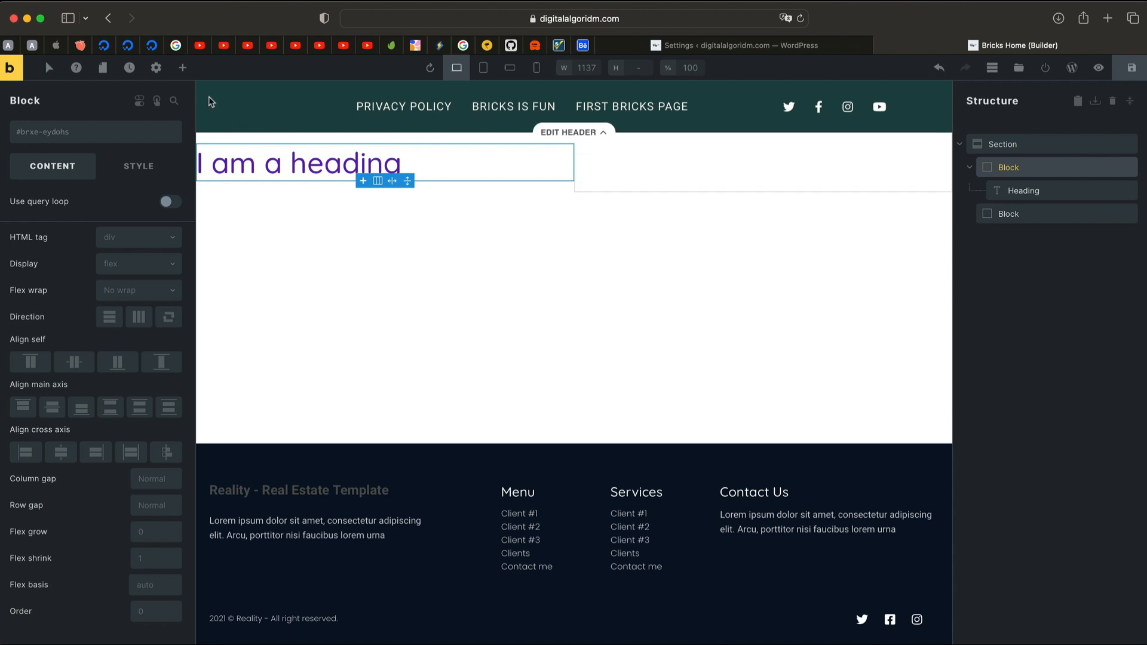
pyautogui.click(185, 69)
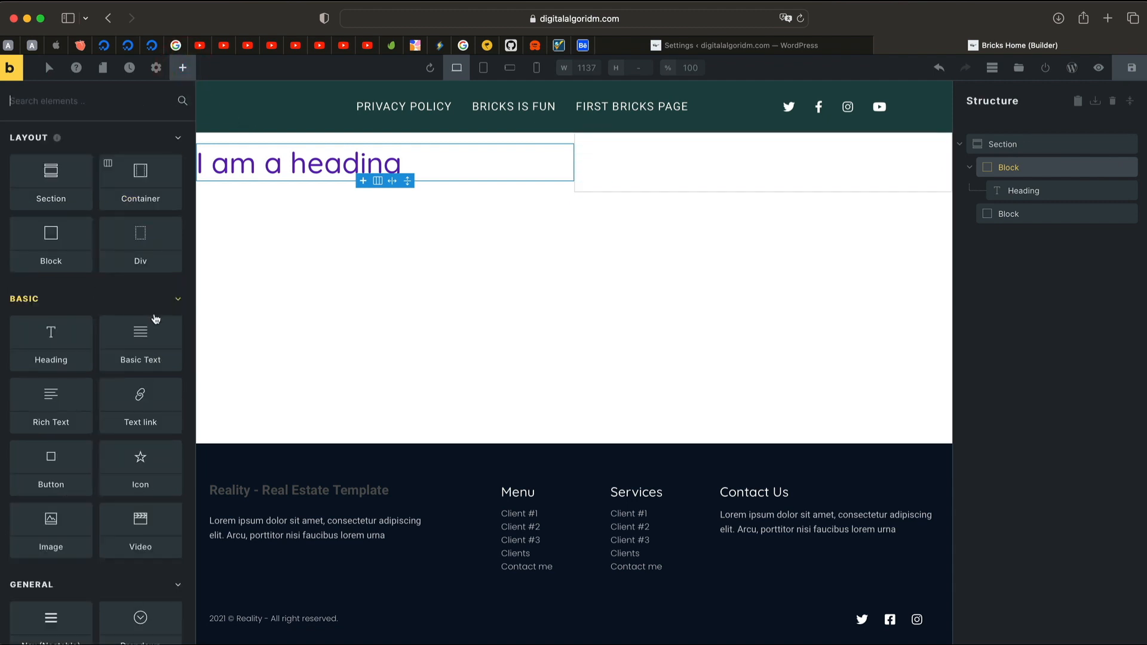
pyautogui.moveTo(159, 333); pyautogui.dragTo(265, 154)
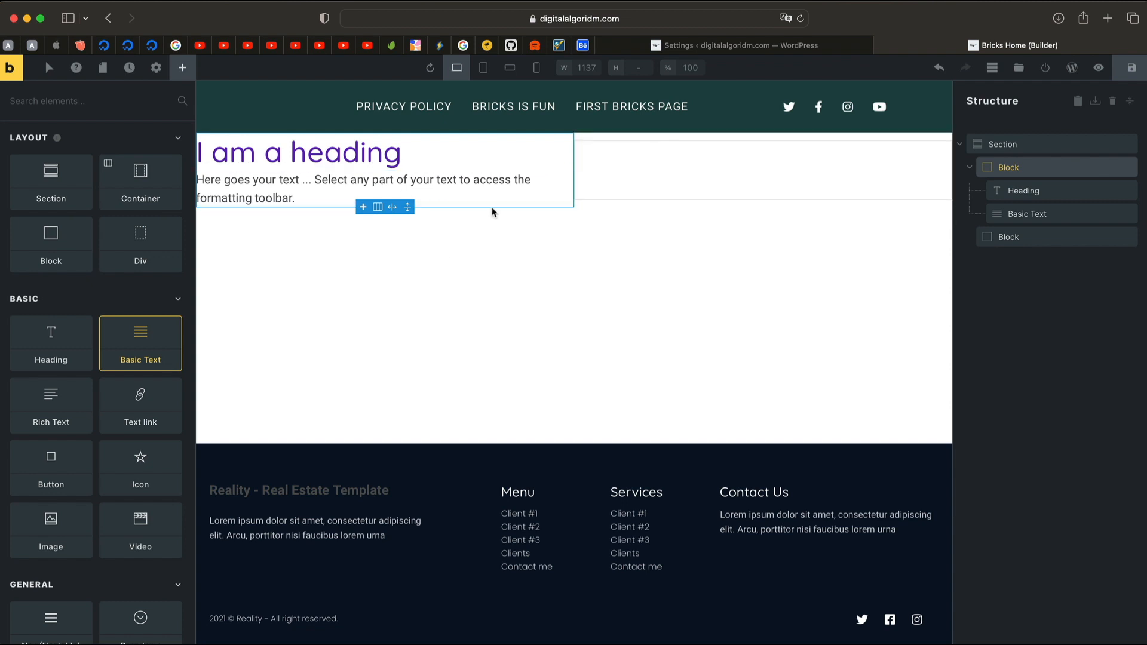
pyautogui.rightClick(302, 183)
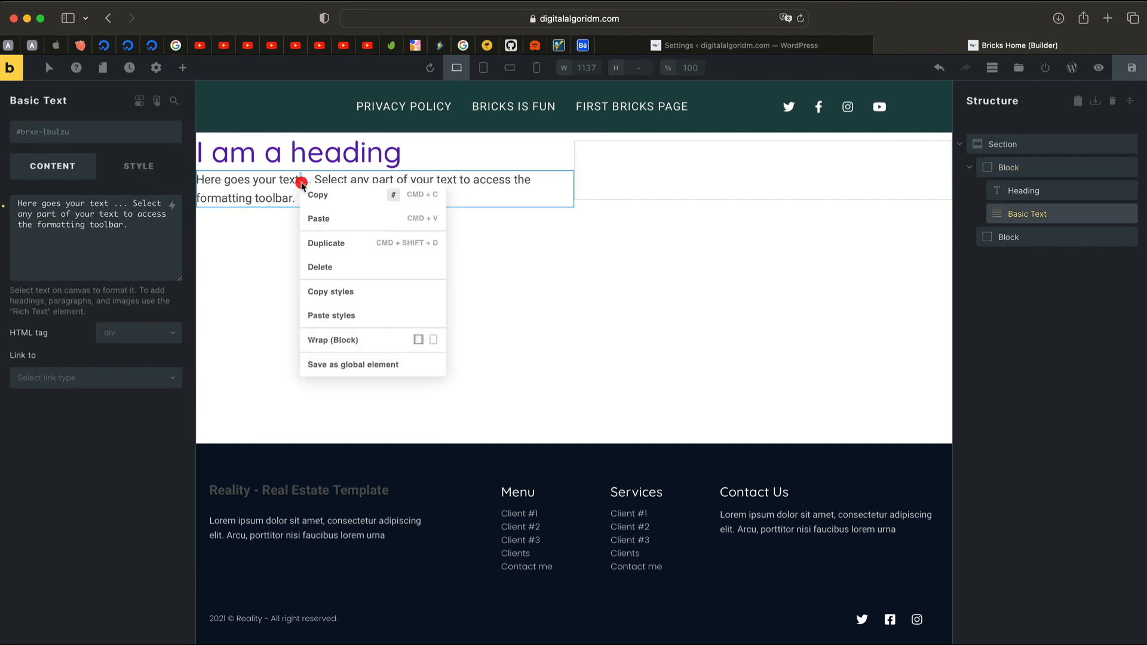
pyautogui.click(330, 246)
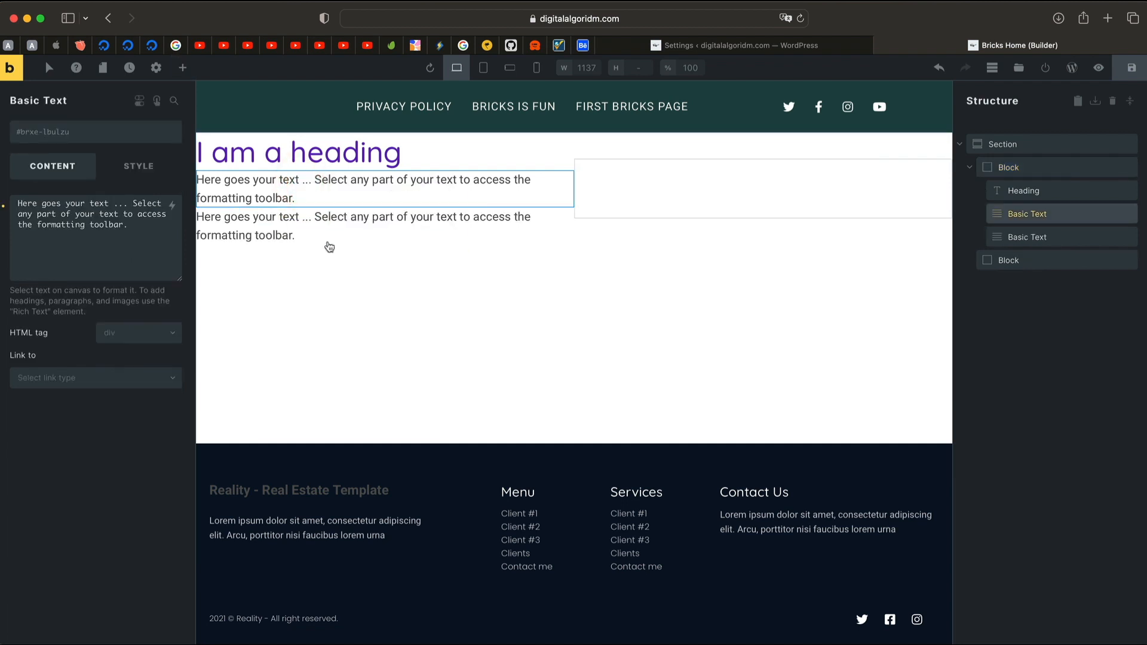
# - Delete the duplicated Basic Text element from the section's first block
pyautogui.click(466, 150)
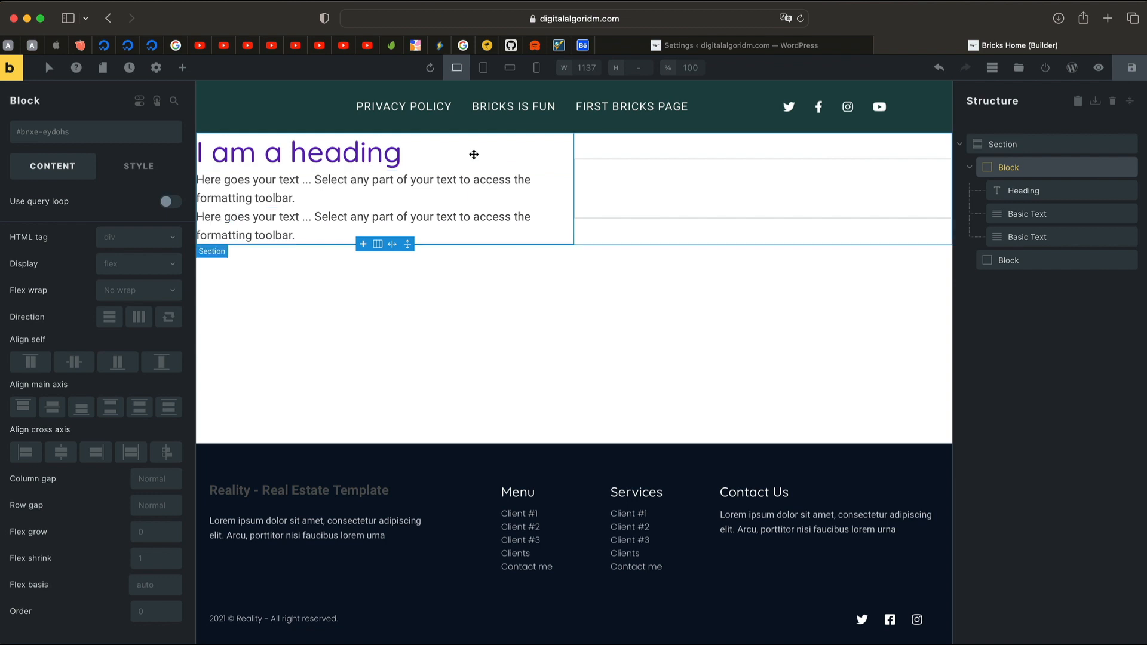
pyautogui.rightClick(502, 228)
pyautogui.click(534, 311)
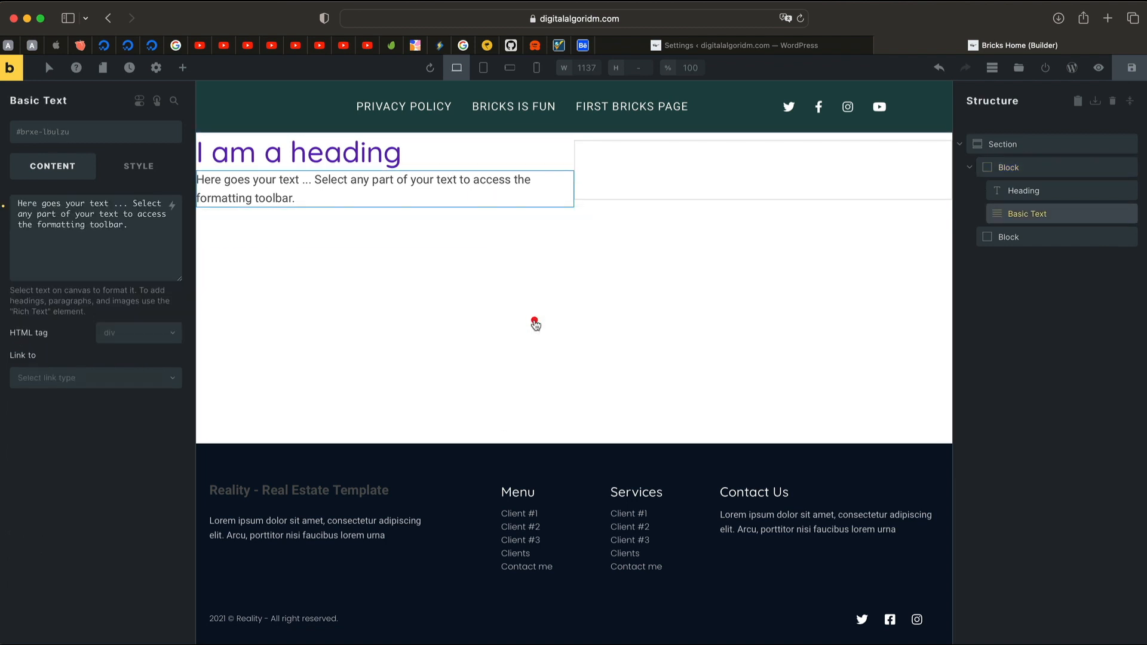
# - Add two buttons below the text inside the section's first block
pyautogui.click(1066, 169)
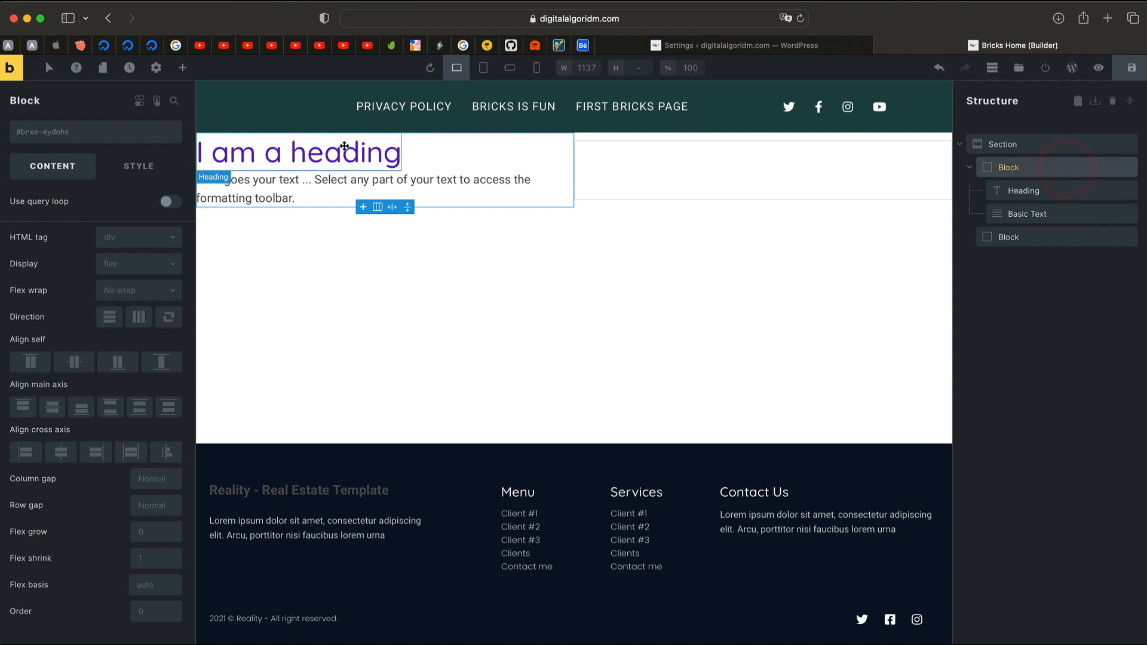
pyautogui.click(182, 68)
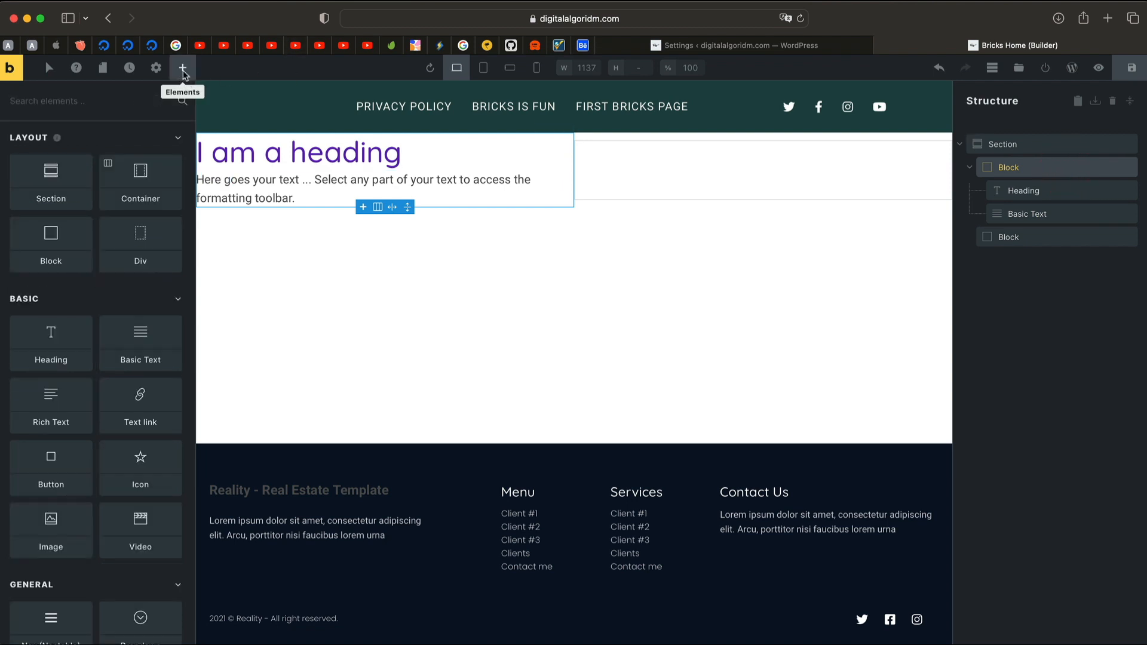
pyautogui.click(54, 475)
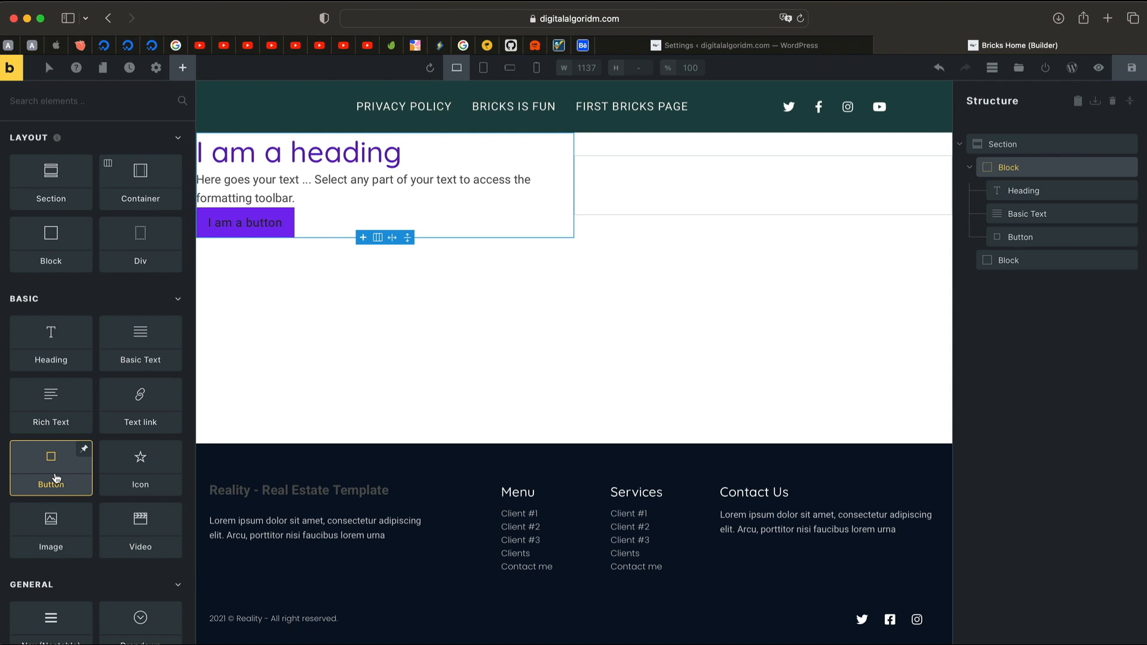
pyautogui.click(55, 477)
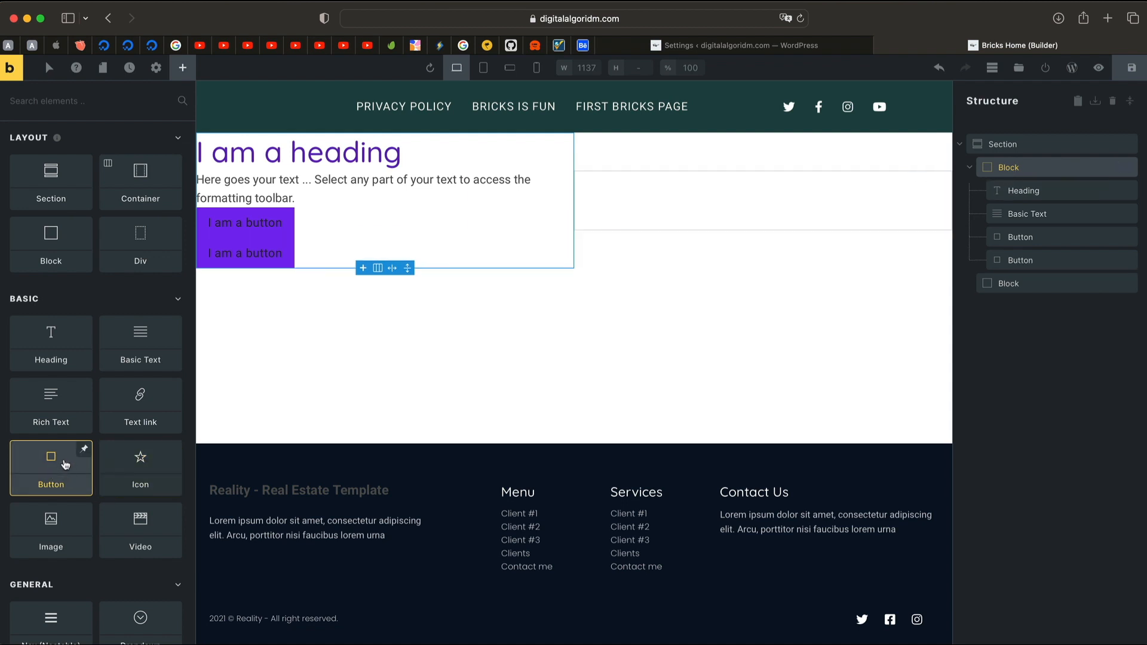
# - Select the first button, check how the hero buttons are arranged in the Behance design, and return to the Bricks builder
pyautogui.click(272, 228)
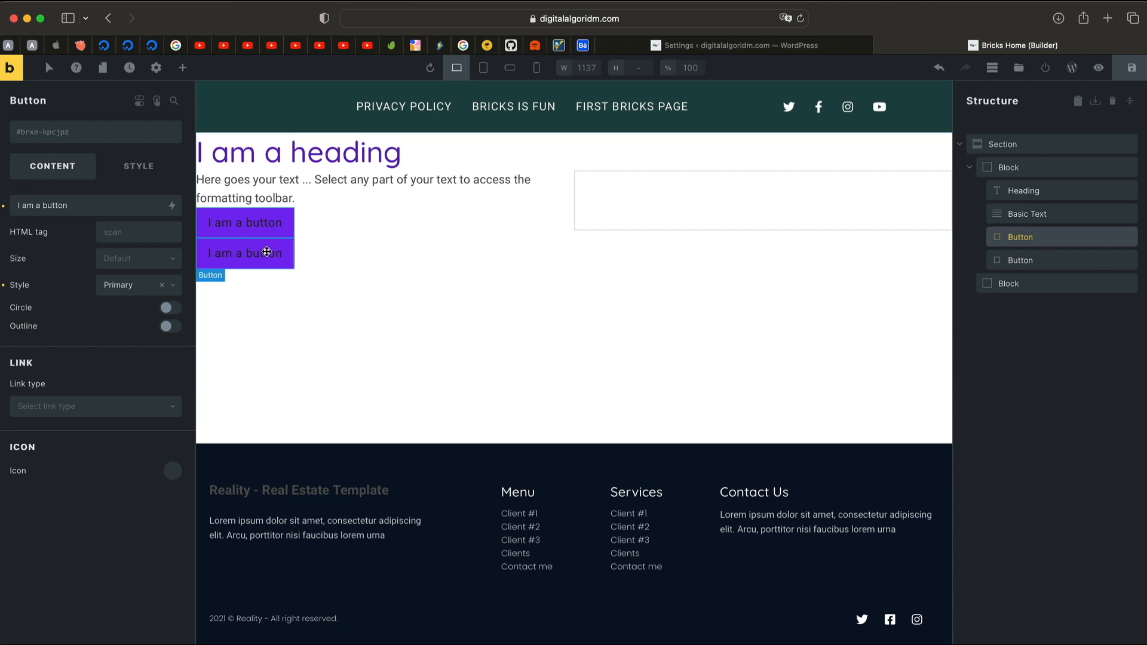
pyautogui.click(585, 46)
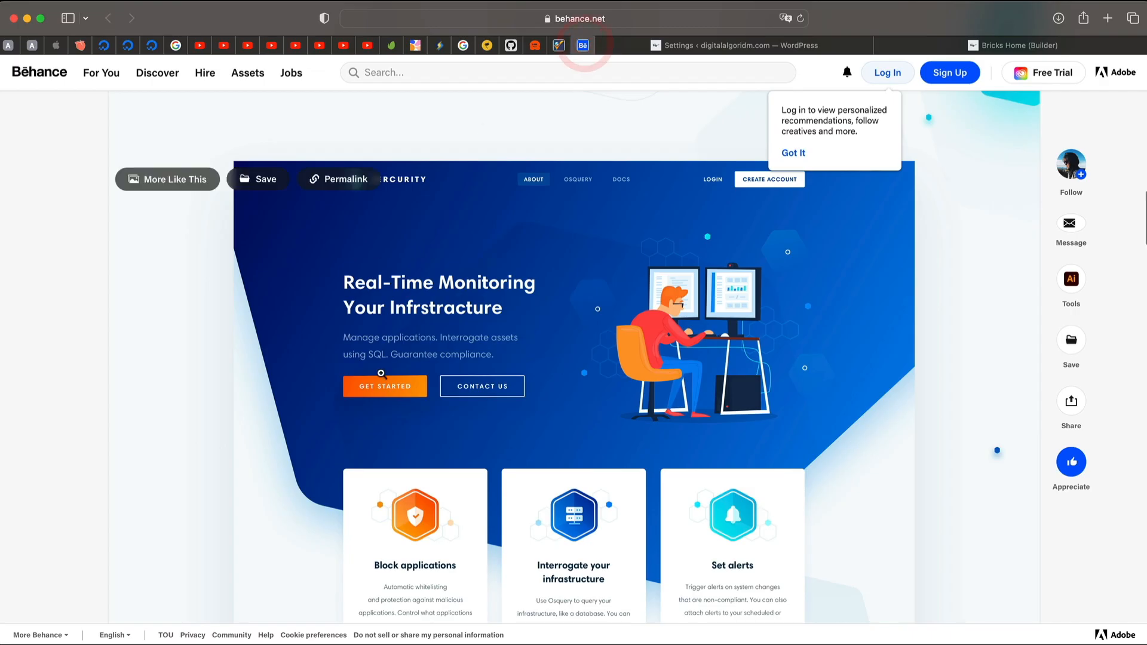
pyautogui.click(960, 43)
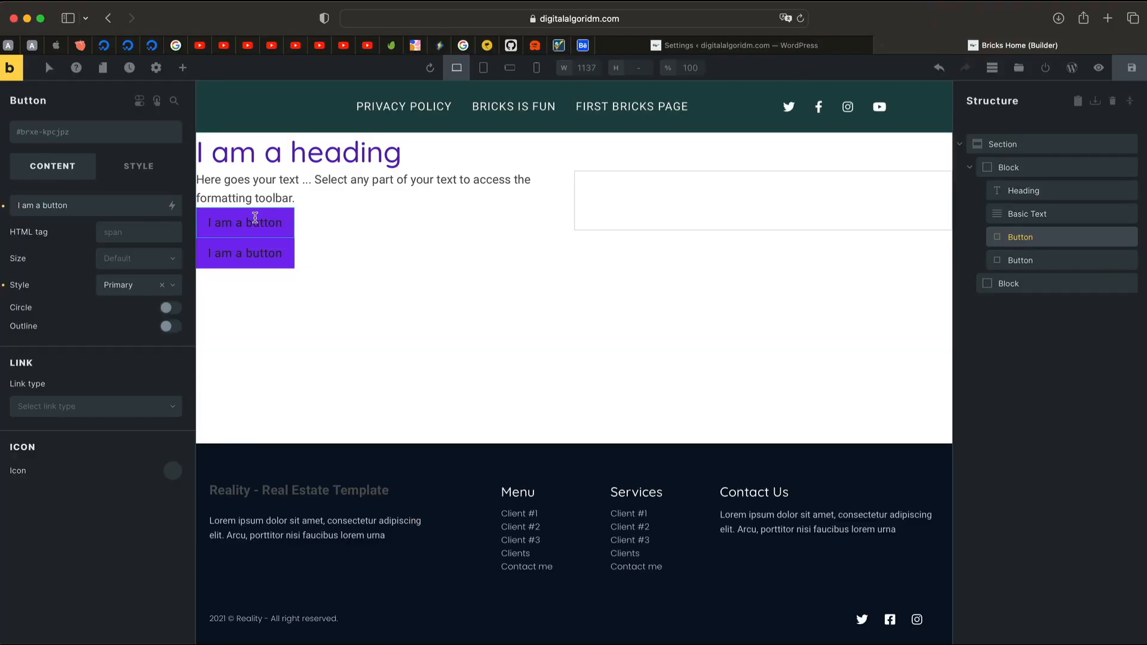
# - Wrap the first button in a new block, nest the second button inside it, and set that block's direction to horizontal
pyautogui.rightClick(254, 219)
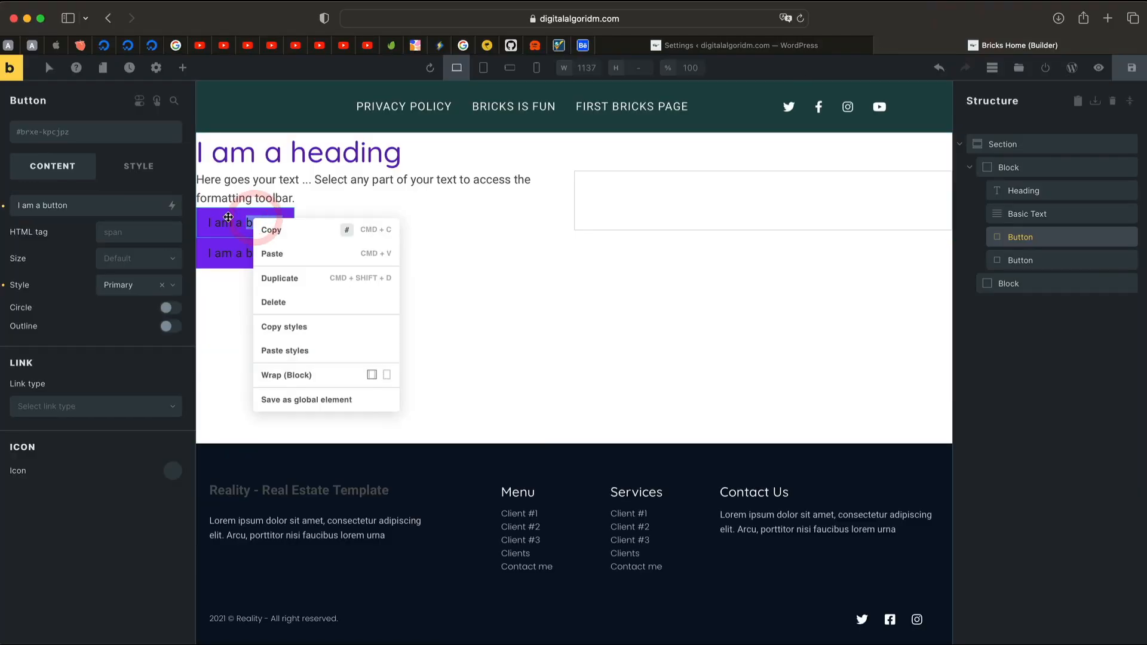
pyautogui.click(339, 375)
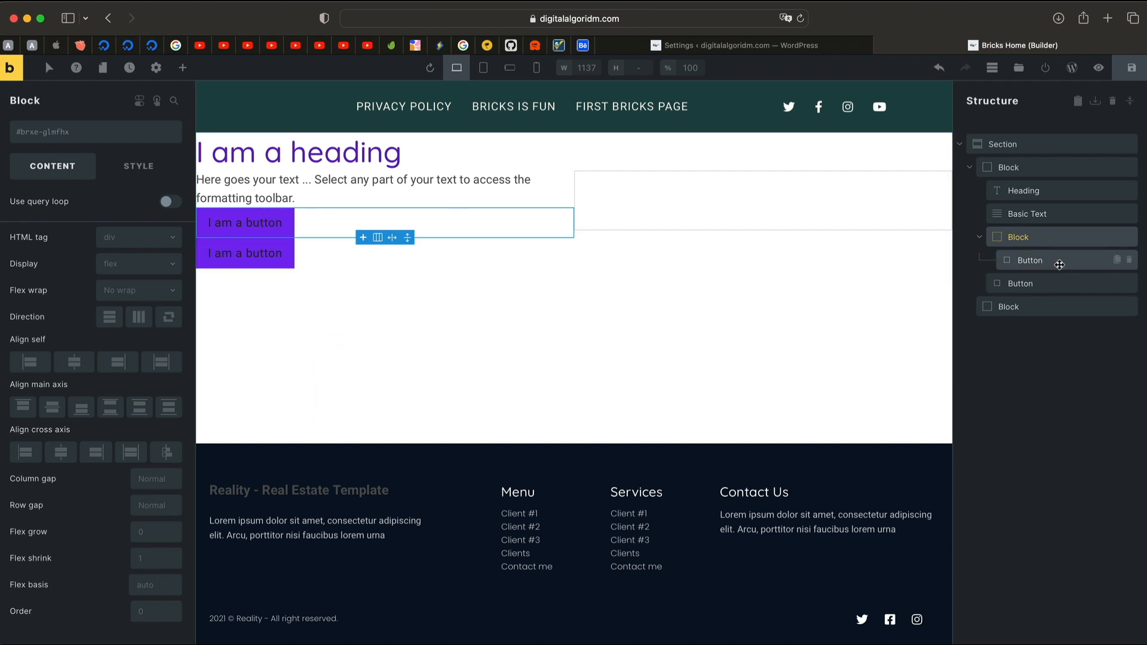
pyautogui.moveTo(1040, 284)
pyautogui.mouseDown()
pyautogui.moveTo(1052, 284)
pyautogui.moveTo(1047, 274)
pyautogui.mouseUp()
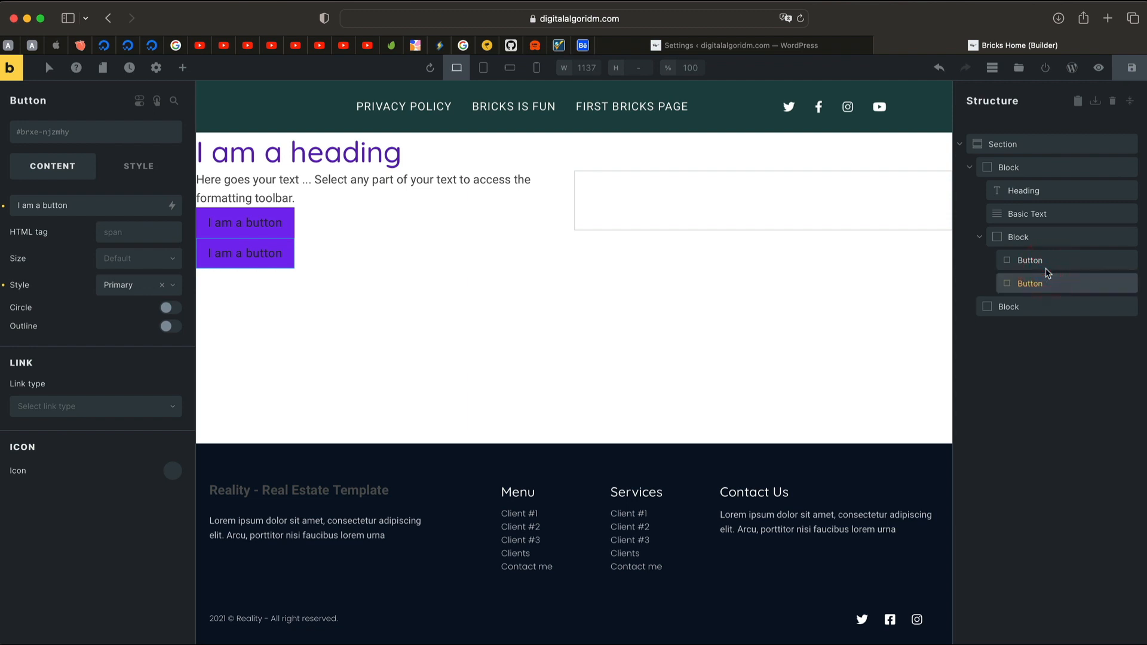
pyautogui.click(1019, 237)
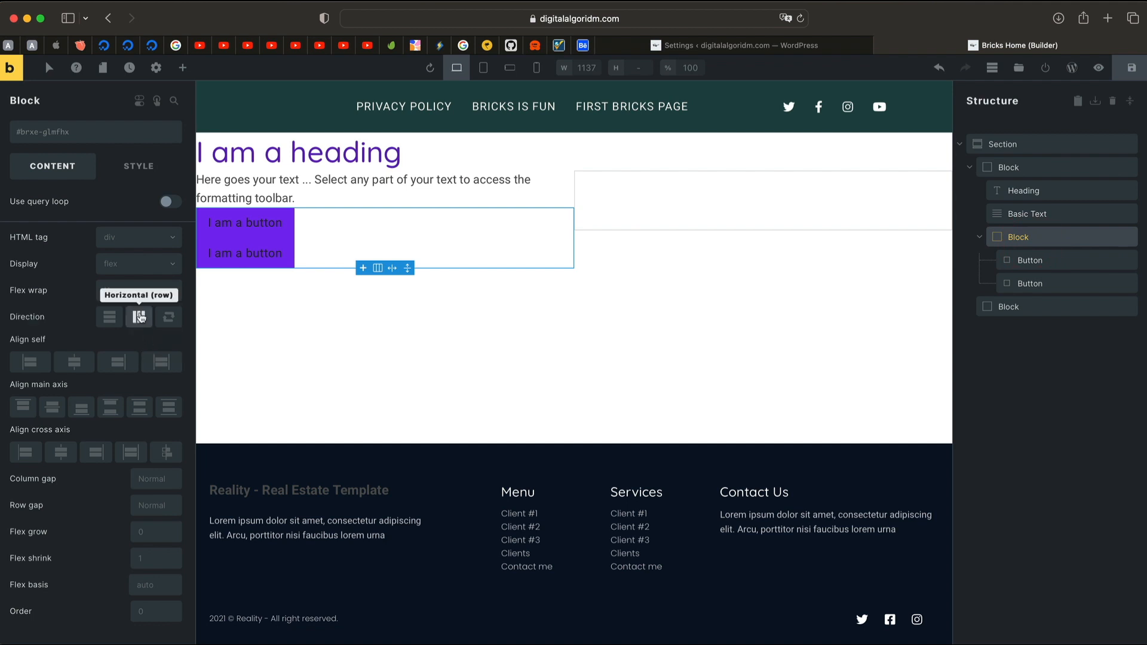
pyautogui.click(139, 317)
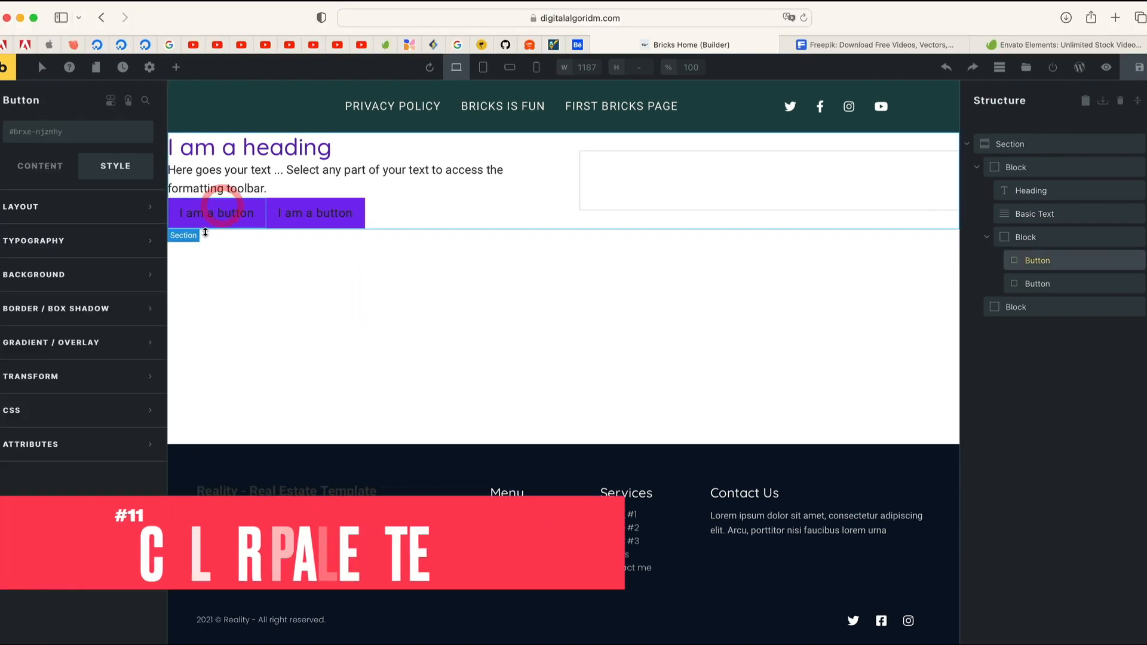
# - Open the first button's background color settings and switch the color palette to Default
pyautogui.click(117, 283)
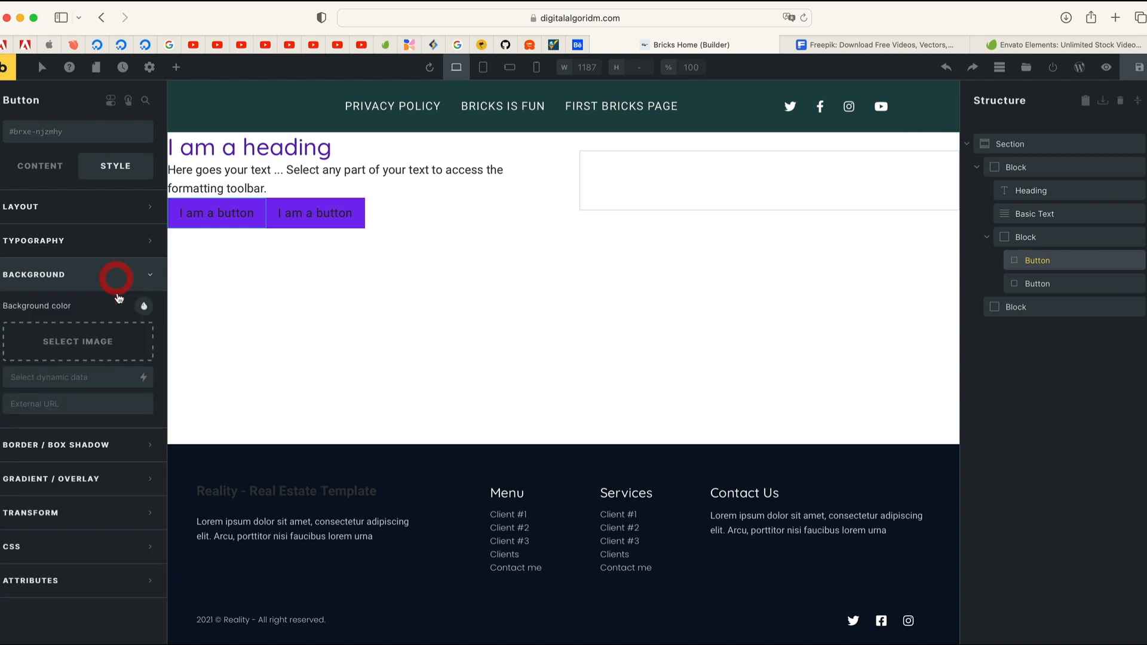
pyautogui.click(144, 311)
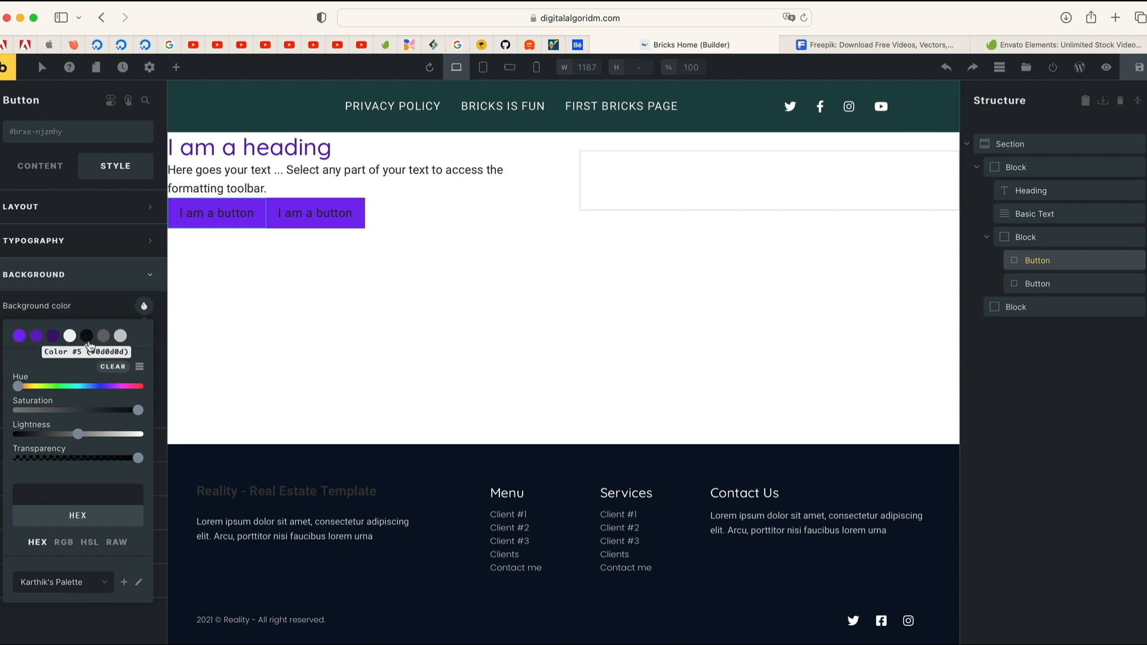
pyautogui.click(68, 584)
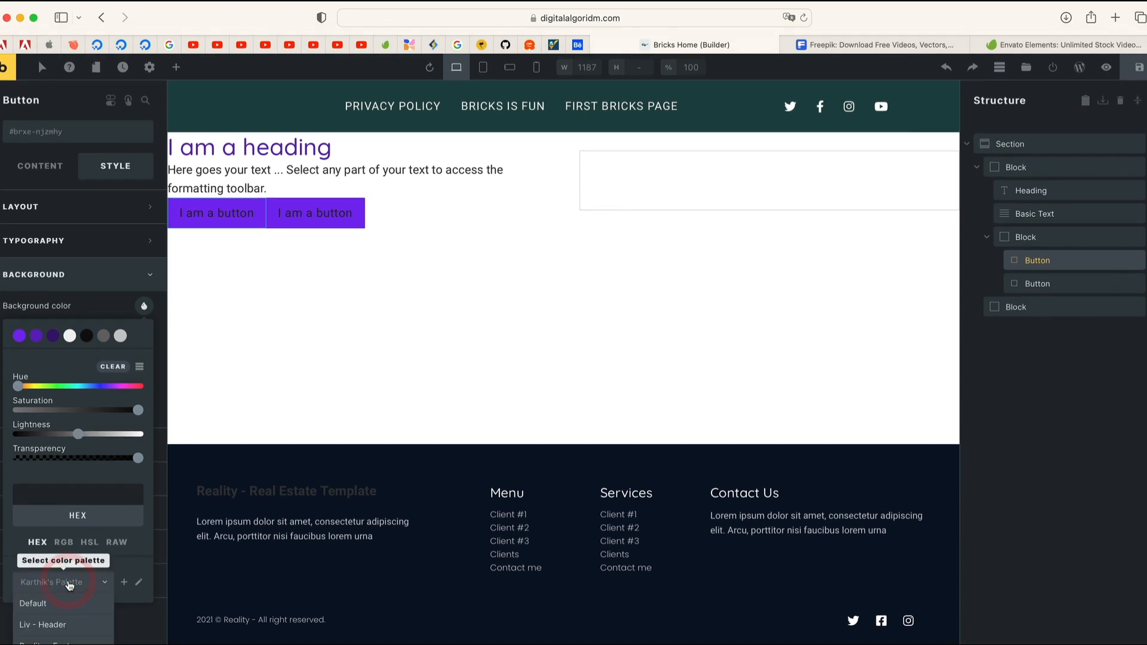
pyautogui.click(61, 604)
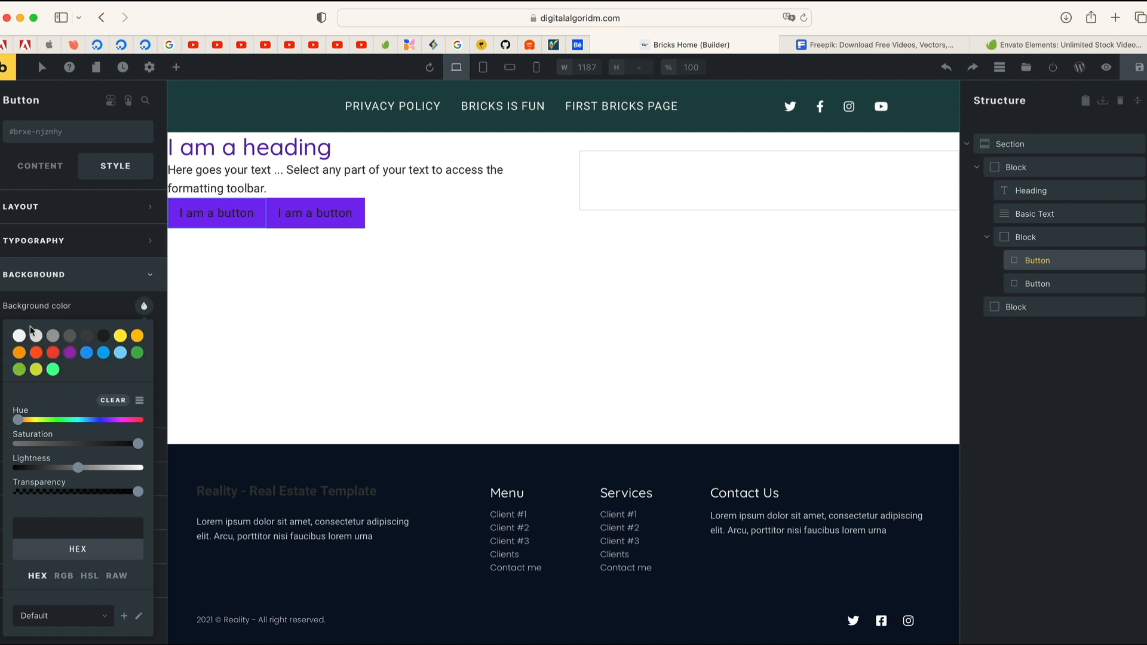
# - Keep the Default palette selected, set the first button's background color to #8800ff and save that color to the palette
pyautogui.click(72, 616)
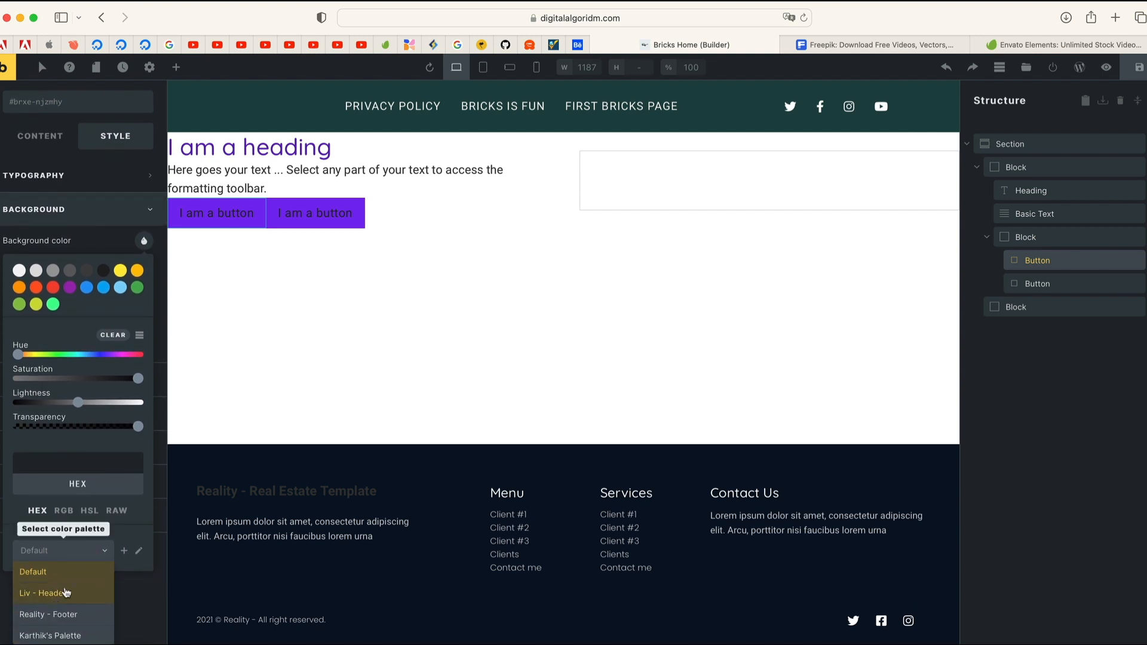
pyautogui.click(63, 574)
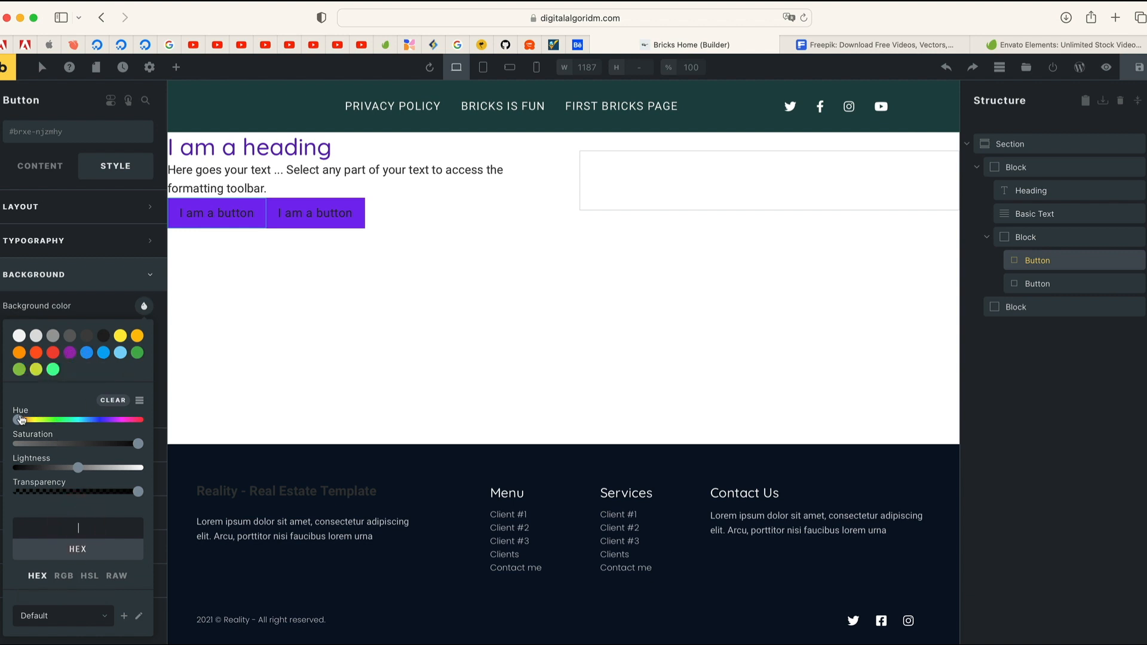
pyautogui.moveTo(18, 421); pyautogui.dragTo(110, 422)
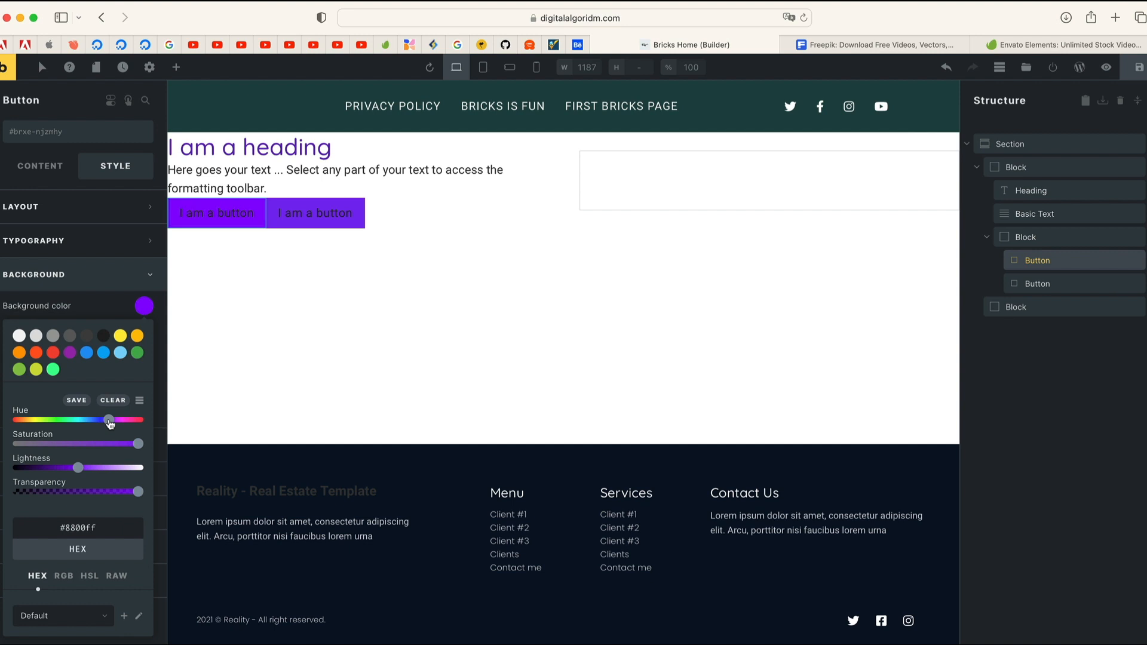
pyautogui.click(76, 400)
# - Delete Color #7, Color #8 and Color #9 from the Default palette using its list view, and return to the swatch grid
pyautogui.click(140, 402)
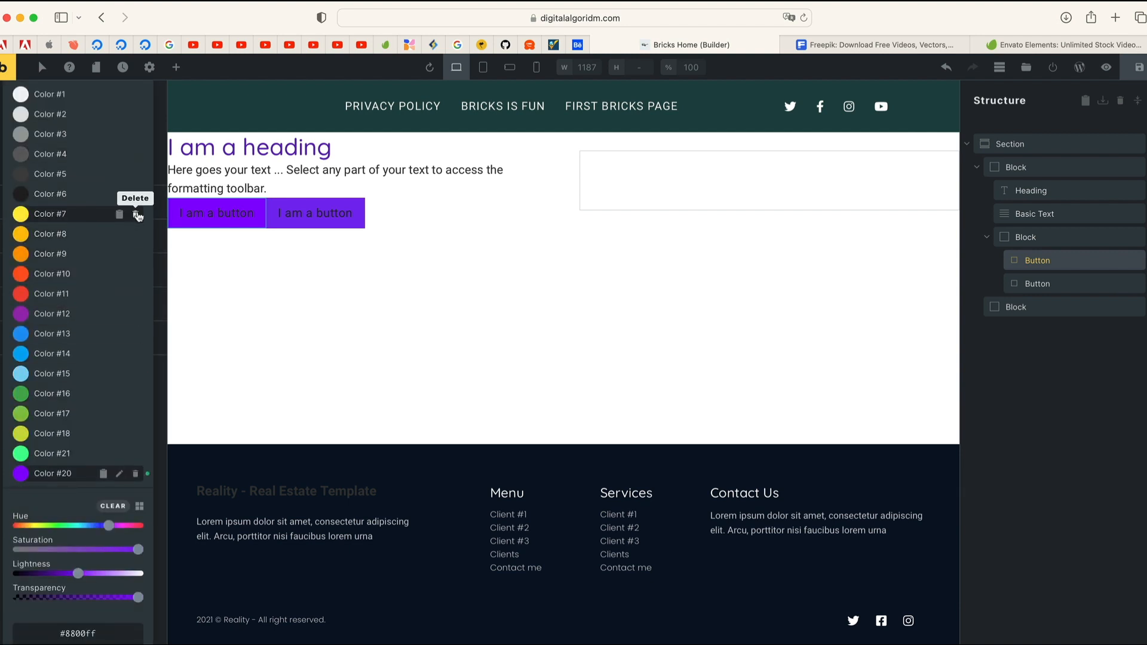
pyautogui.click(137, 215)
pyautogui.click(137, 215)
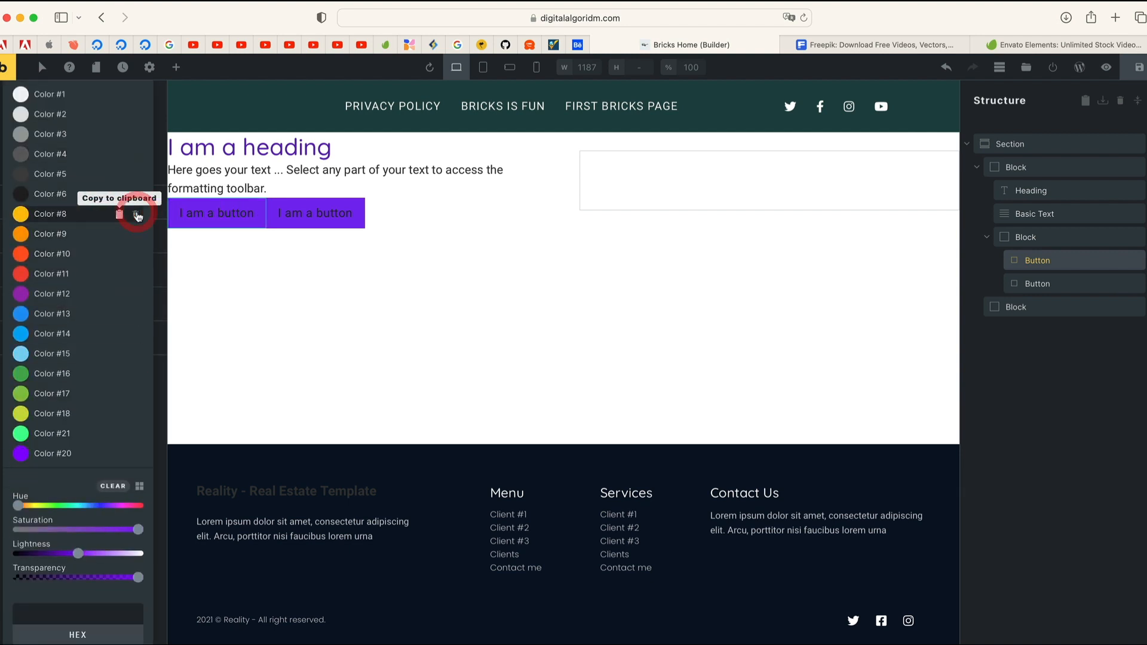
pyautogui.click(136, 214)
pyautogui.click(137, 214)
pyautogui.click(136, 215)
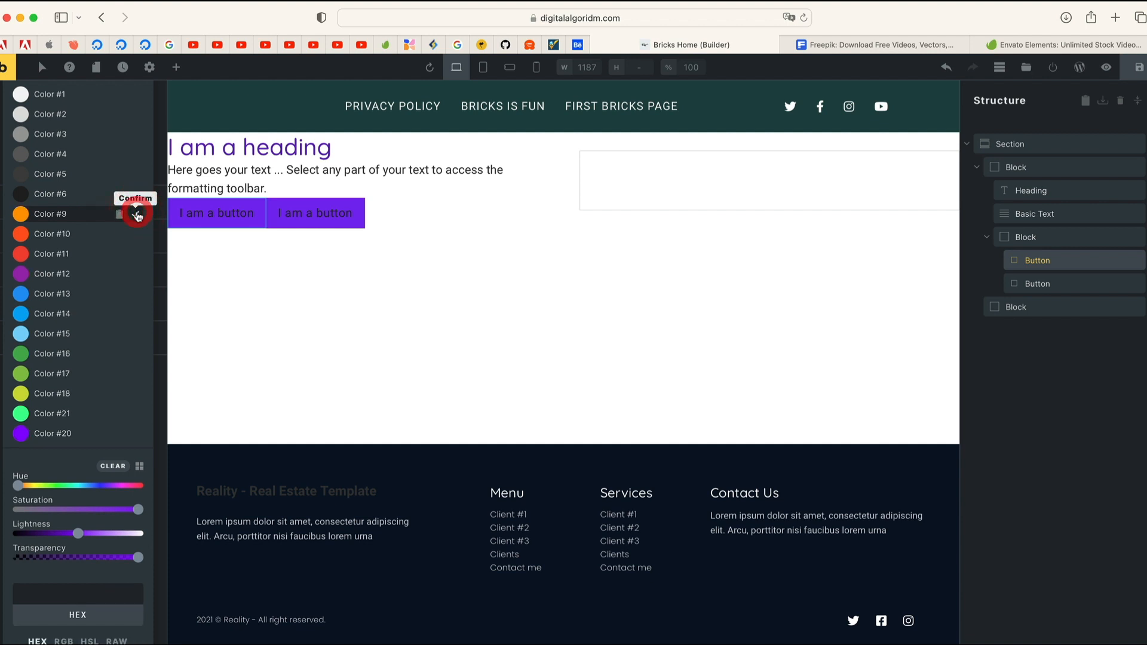
pyautogui.click(137, 215)
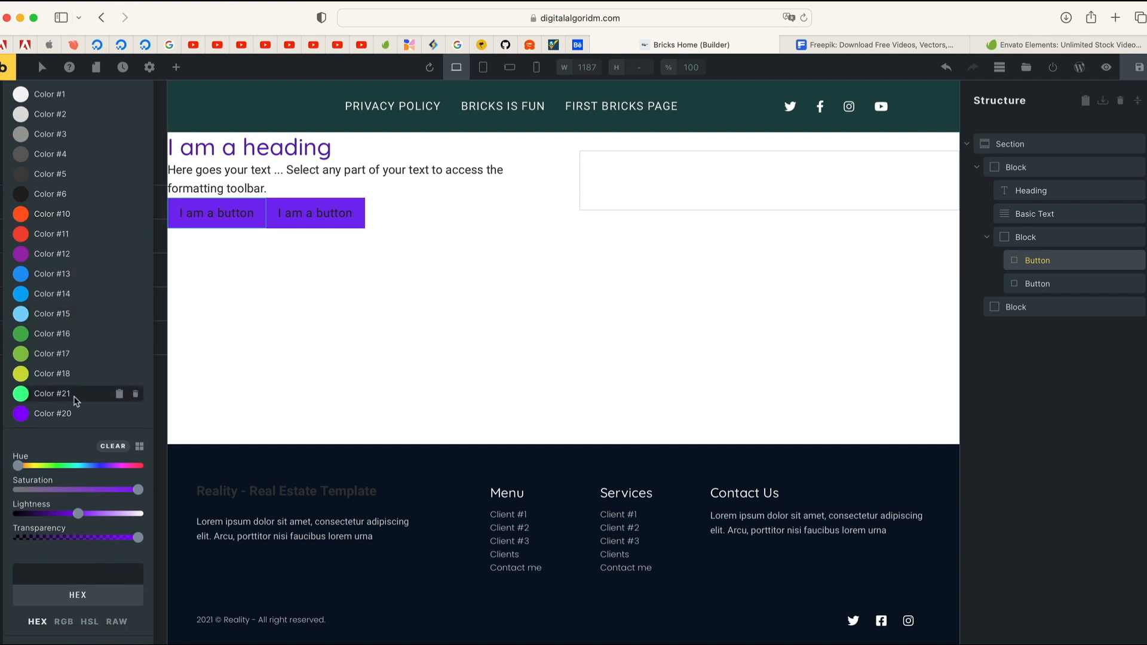
pyautogui.click(140, 446)
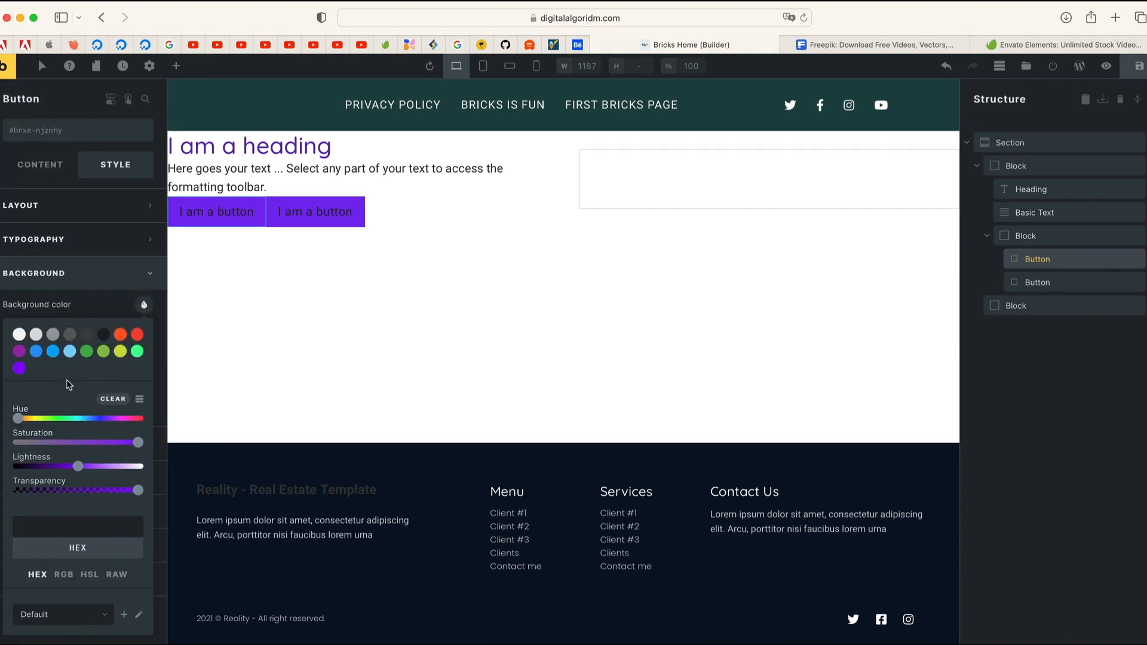
# - Create a new color palette named "Branding Colors" and select it for the button's background color
pyautogui.click(124, 618)
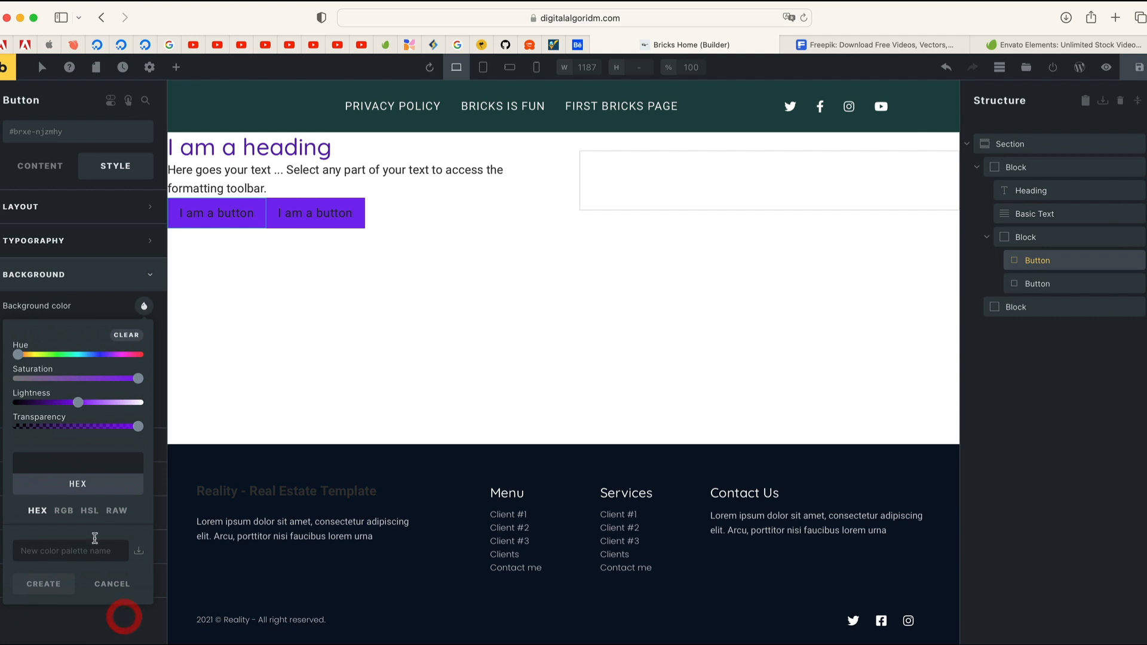
pyautogui.click(72, 559)
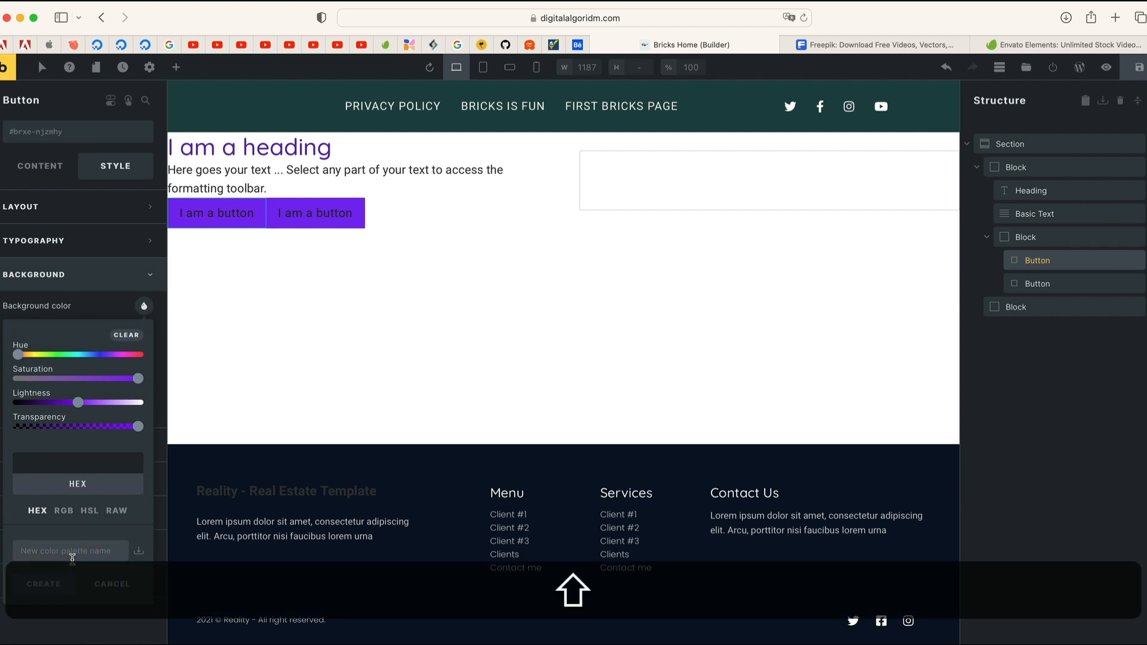
pyautogui.write('Branding ')
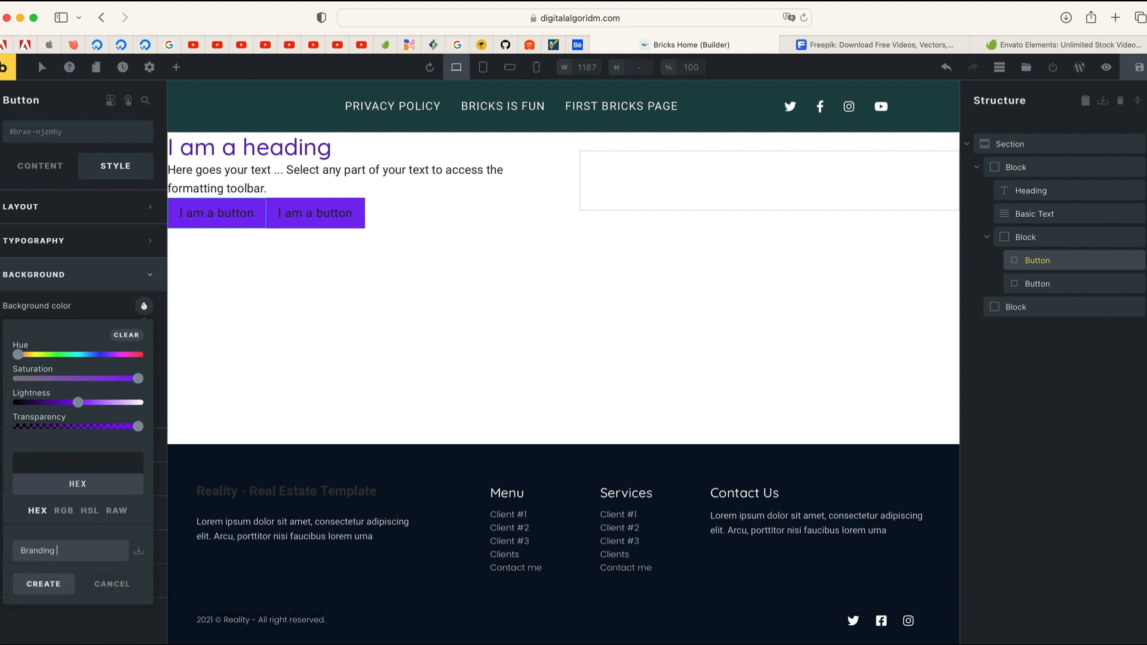
pyautogui.write('Colors')
pyautogui.click(40, 584)
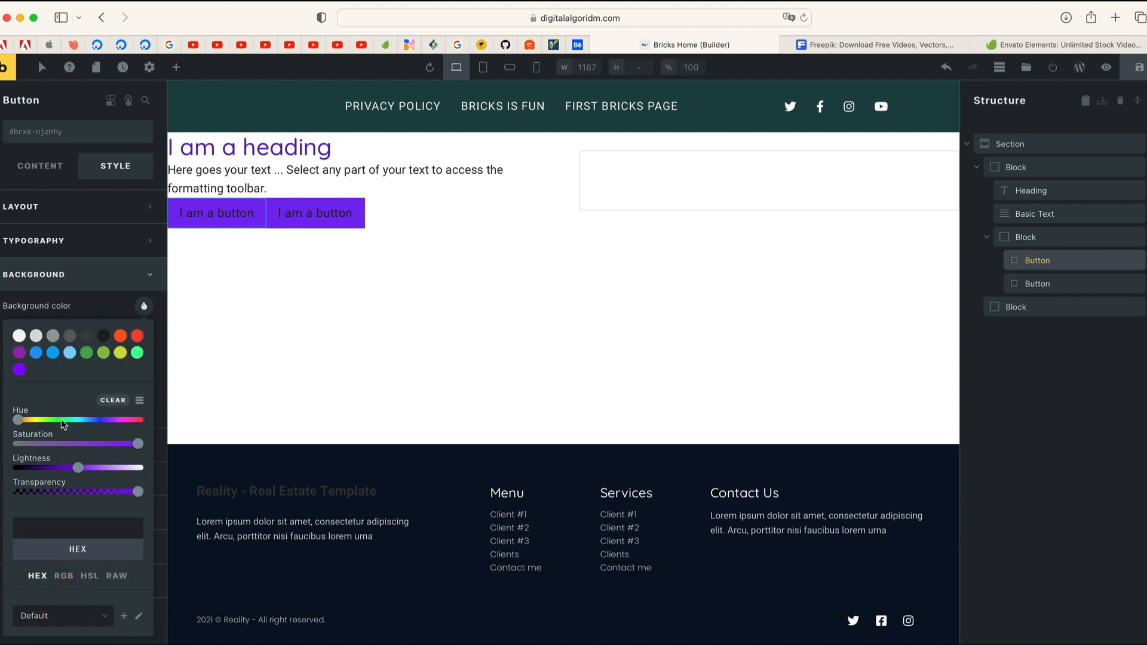
pyautogui.click(75, 617)
pyautogui.scroll(-2, 75, 618)
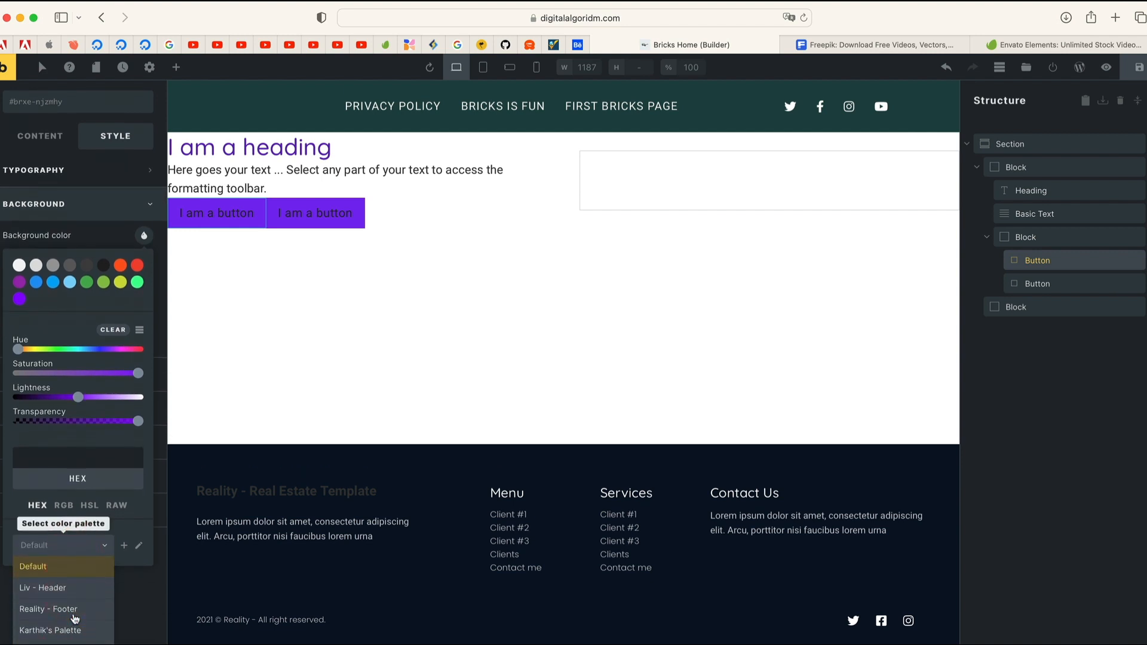
pyautogui.scroll(-1, 75, 592)
pyautogui.click(69, 634)
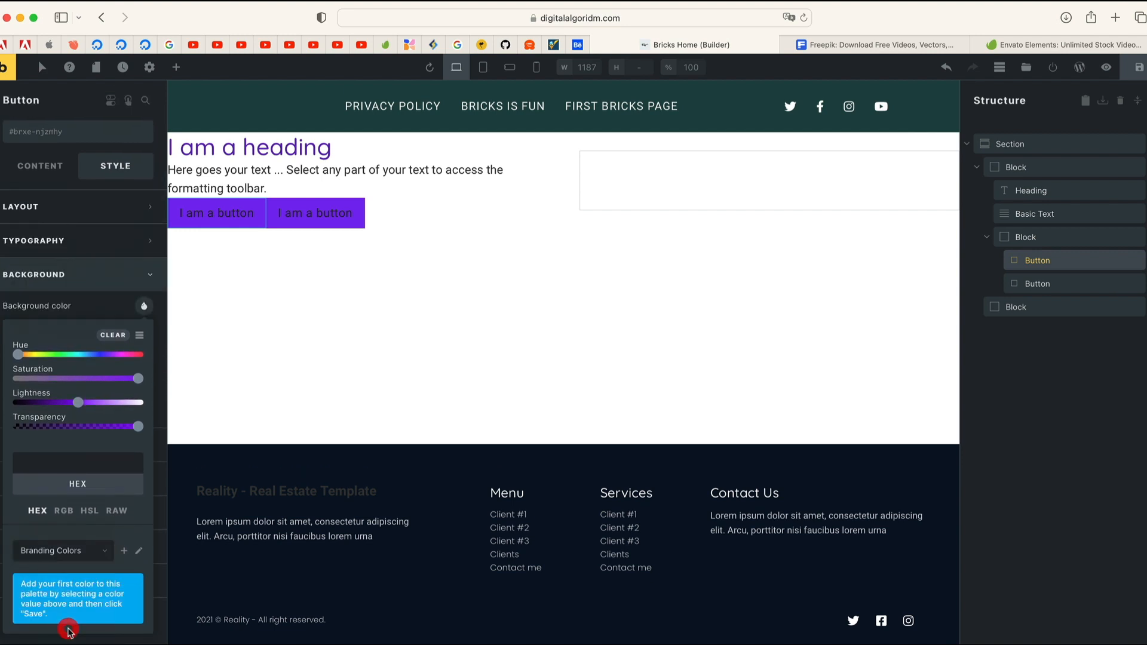
# - Set the first button's background color to magenta #d400ff and save it as the first color in Branding Colors
pyautogui.click(64, 456)
pyautogui.moveTo(103, 356); pyautogui.dragTo(113, 356)
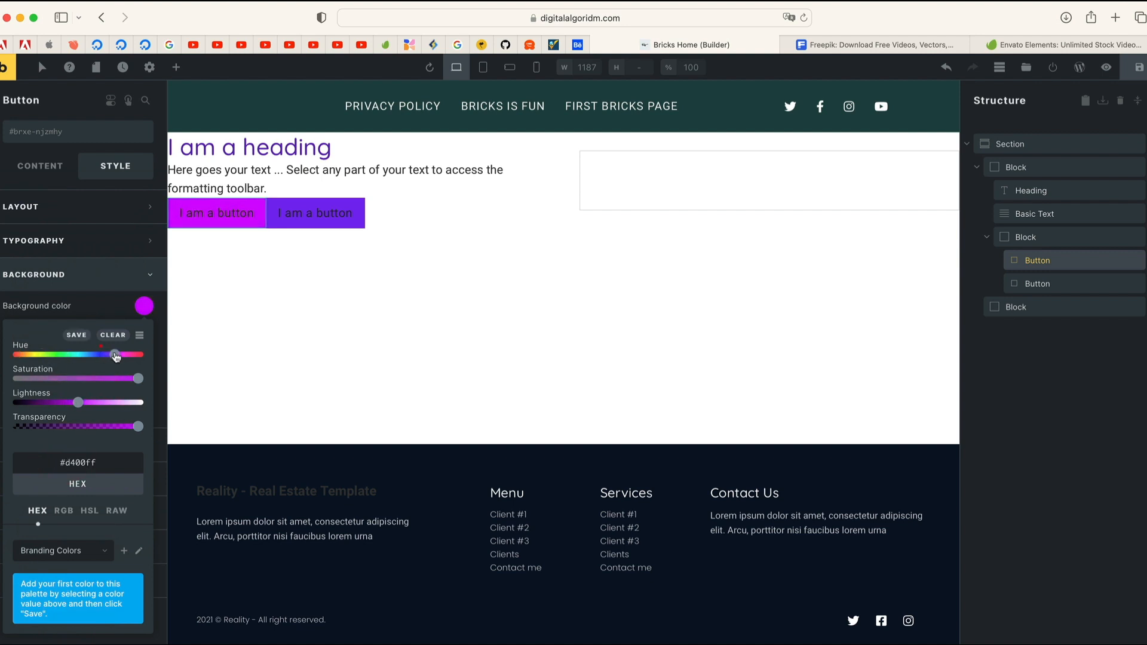
pyautogui.click(77, 336)
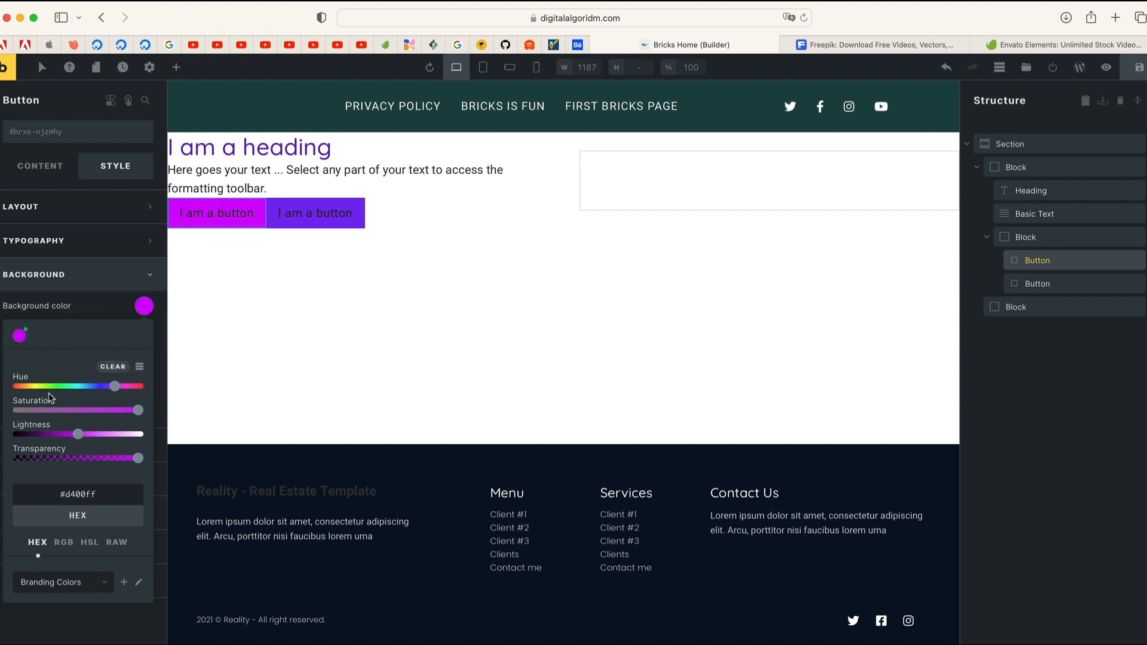
# - Change the first button's background color to yellow #f6ff00 and save it as a second color in Branding Colors
pyautogui.moveTo(92, 390); pyautogui.dragTo(40, 388)
pyautogui.doubleClick(97, 500)
pyautogui.click(78, 366)
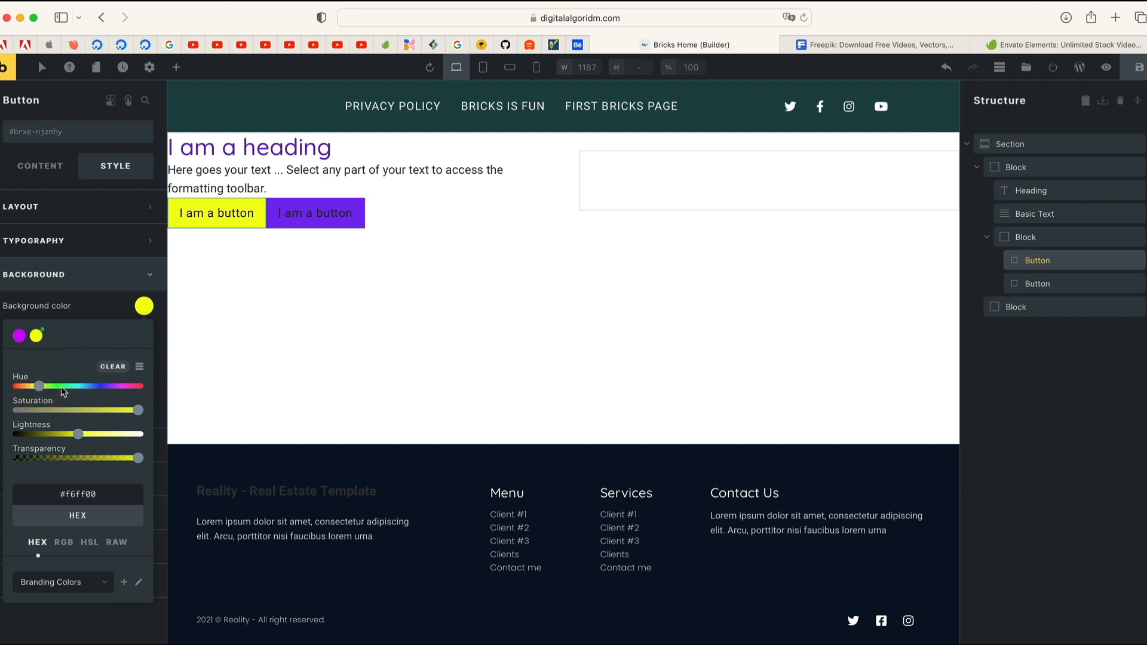
# - Switch from Branding Colors to the custom purple palette and set the first button's background color to its #7c27f2 purple
pyautogui.click(128, 317)
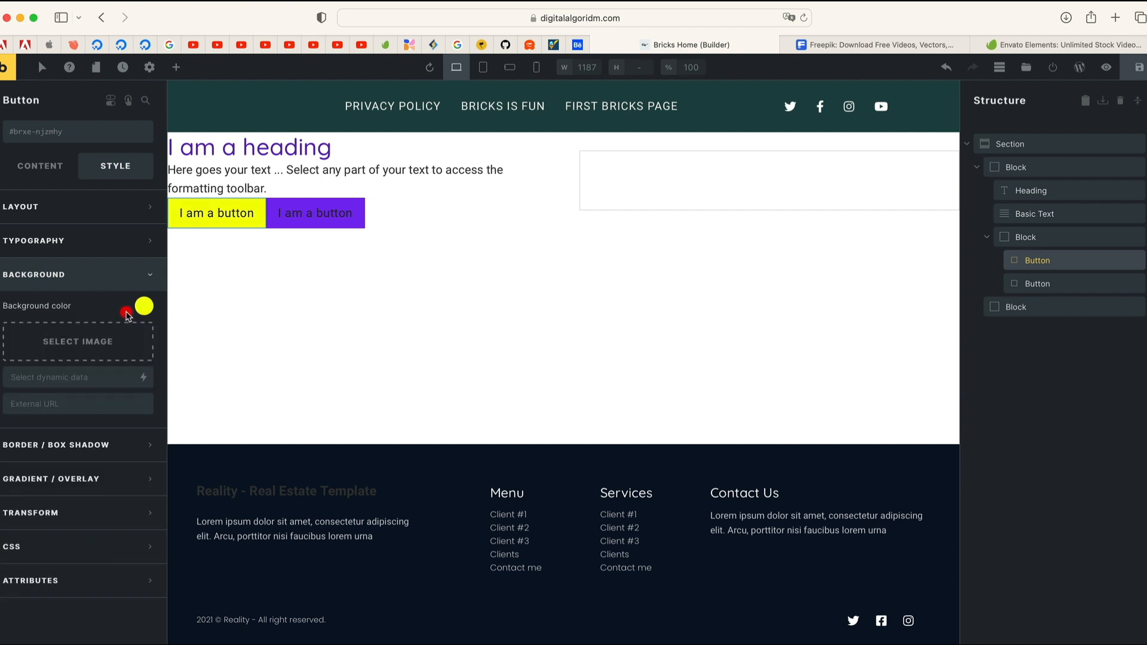
pyautogui.click(130, 275)
pyautogui.click(103, 275)
pyautogui.click(144, 306)
pyautogui.click(75, 586)
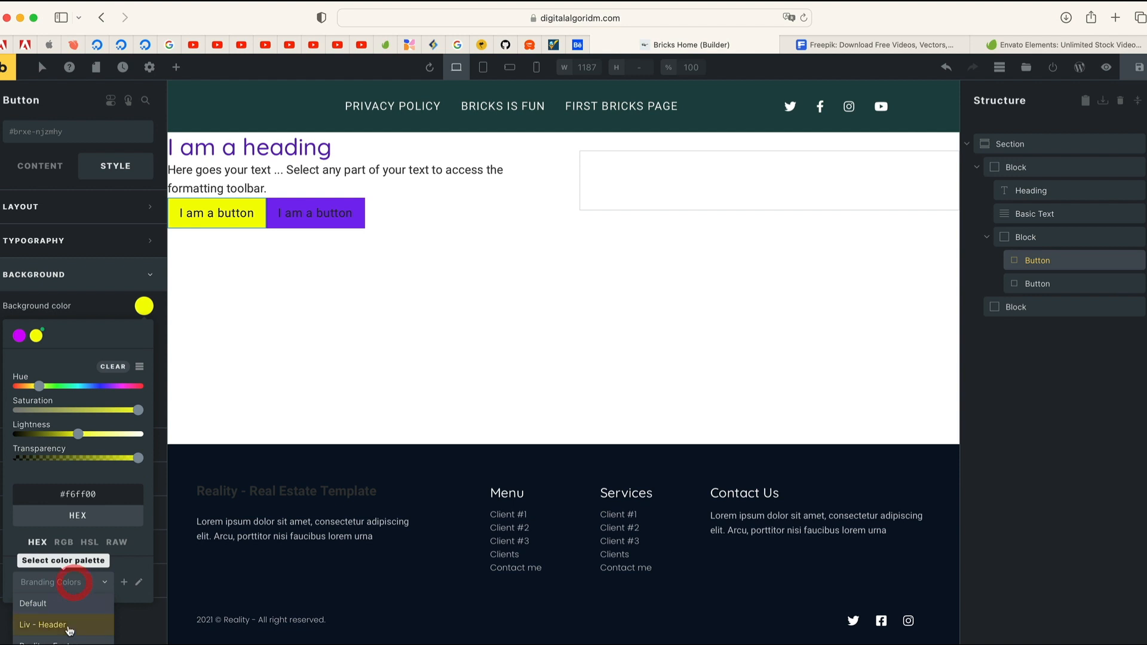
pyautogui.scroll(-2, 70, 629)
pyautogui.click(75, 614)
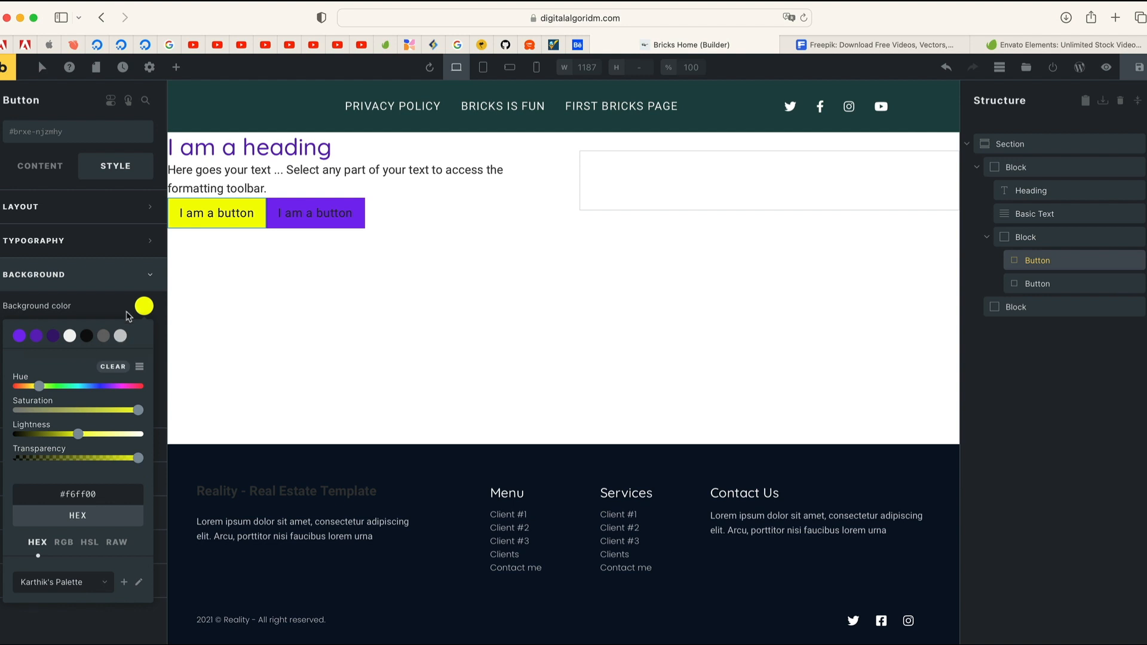
pyautogui.click(21, 337)
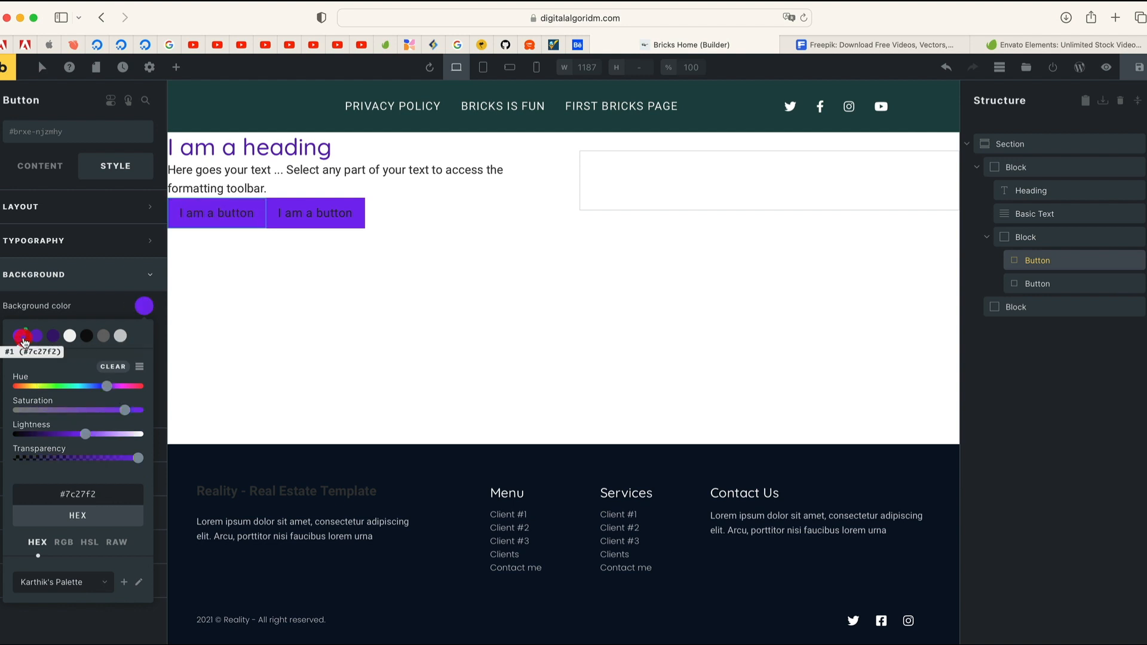
pyautogui.click(145, 282)
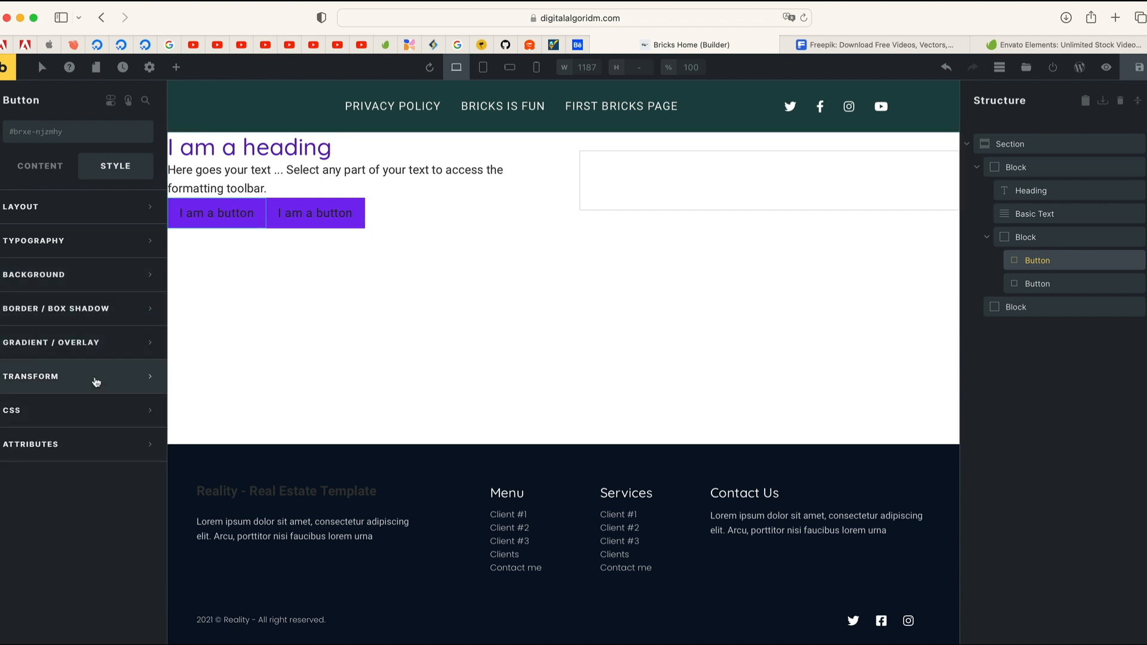
# - Set the first button's text color to the off-white #f2f2f2 from the same palette
pyautogui.click(113, 249)
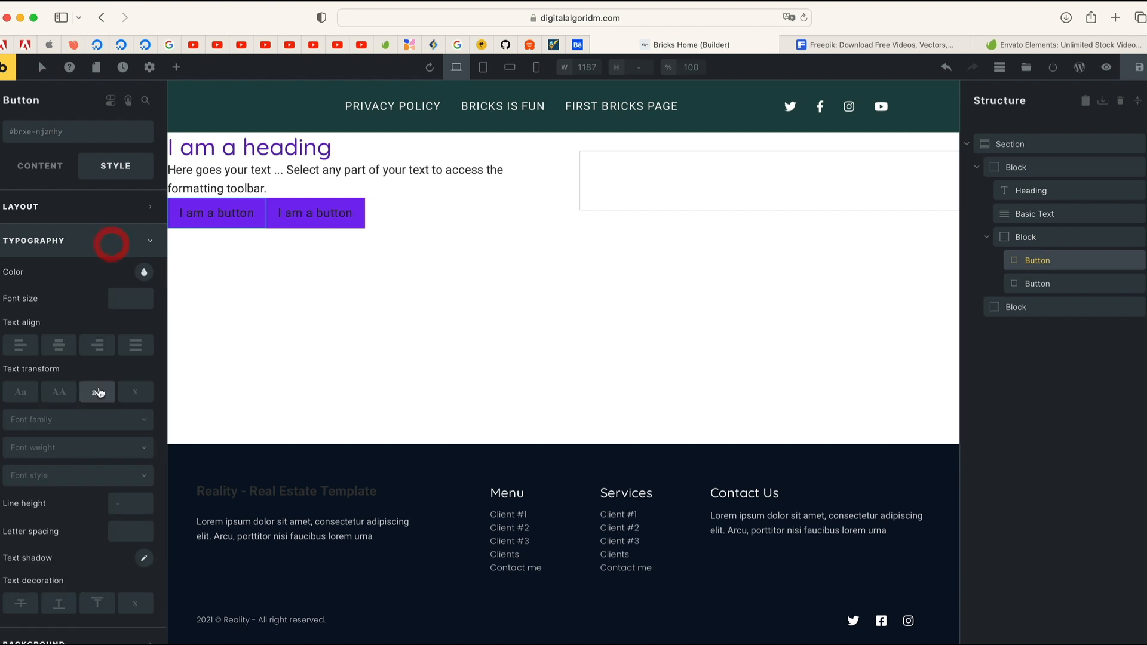
pyautogui.click(144, 273)
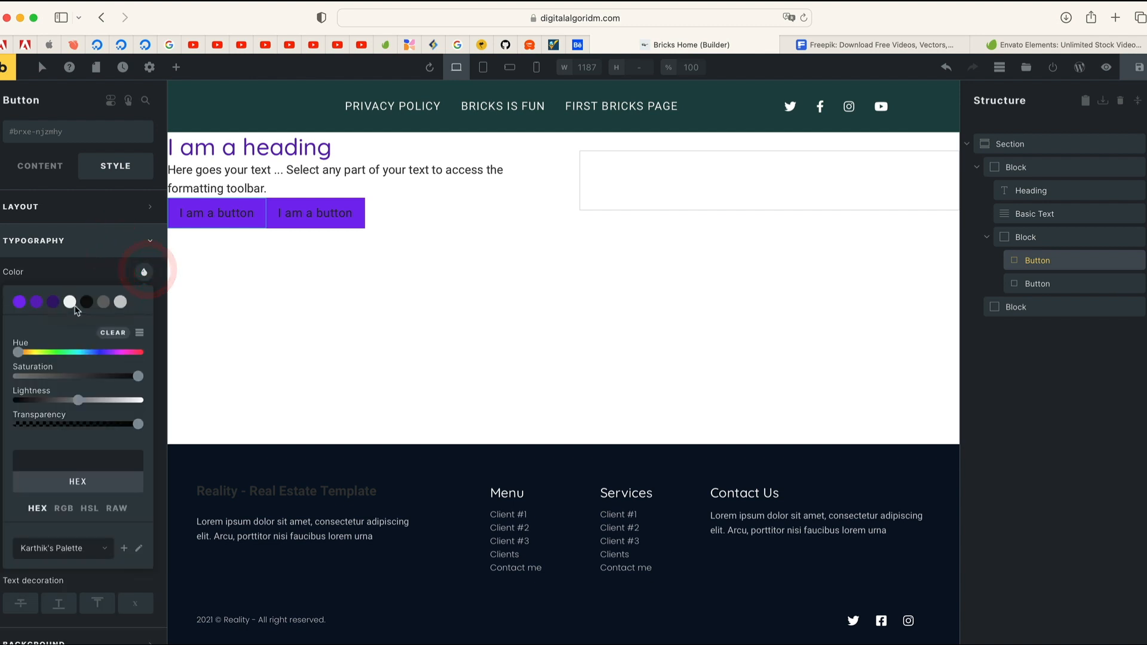
pyautogui.click(70, 302)
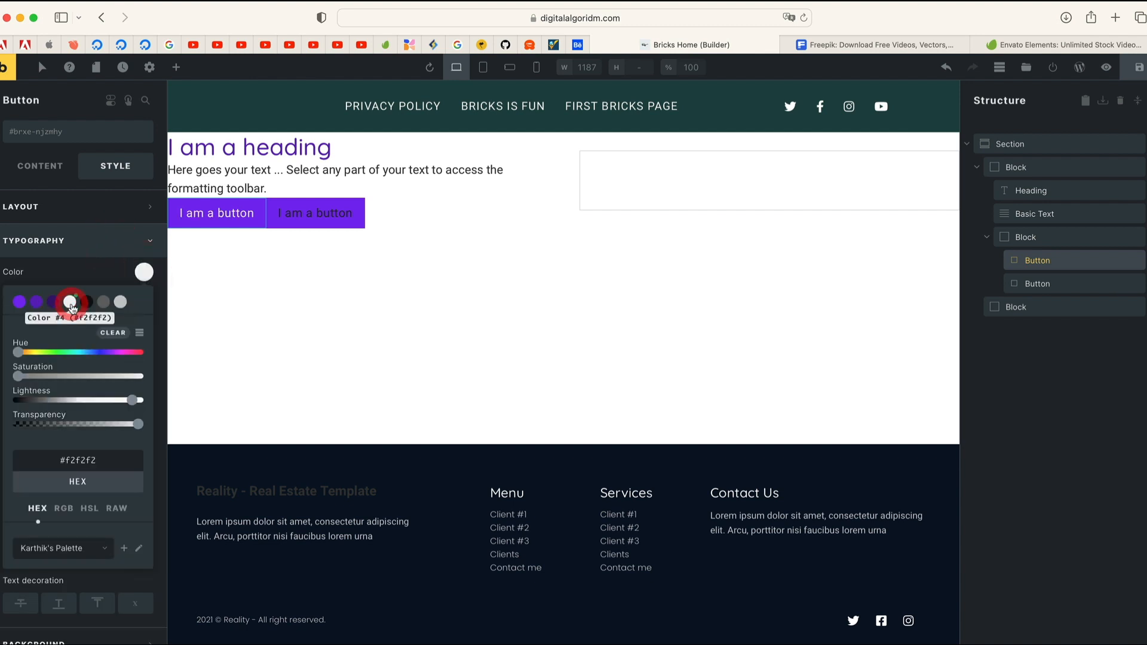
pyautogui.click(133, 249)
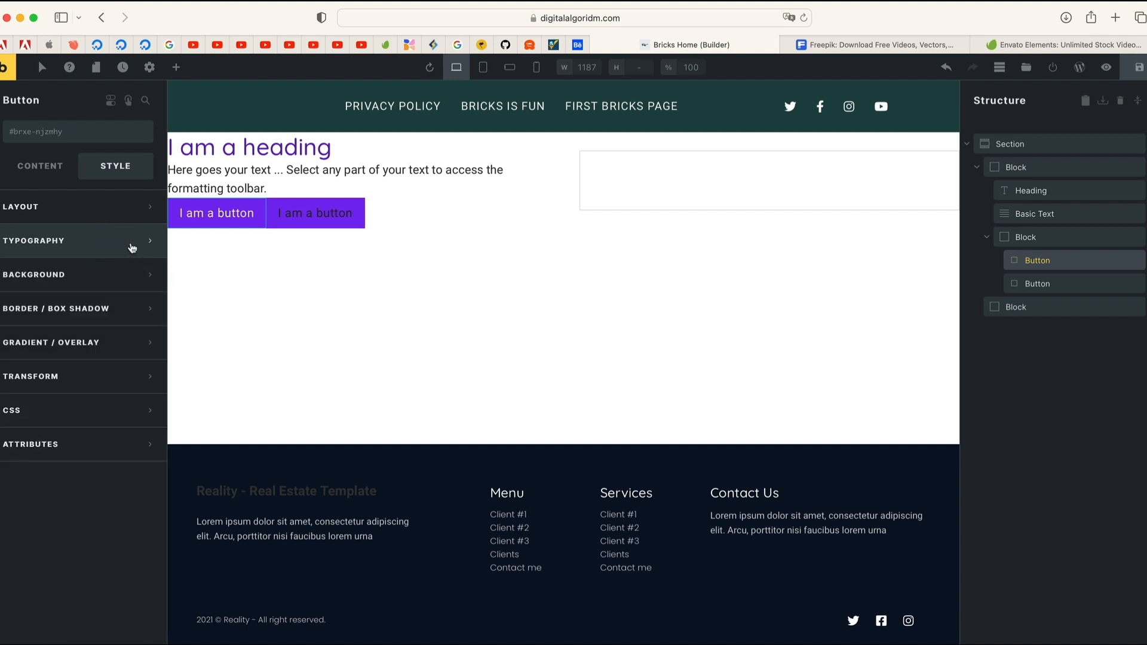
# - Copy the first button's styles and paste them onto the second button
pyautogui.rightClick(226, 212)
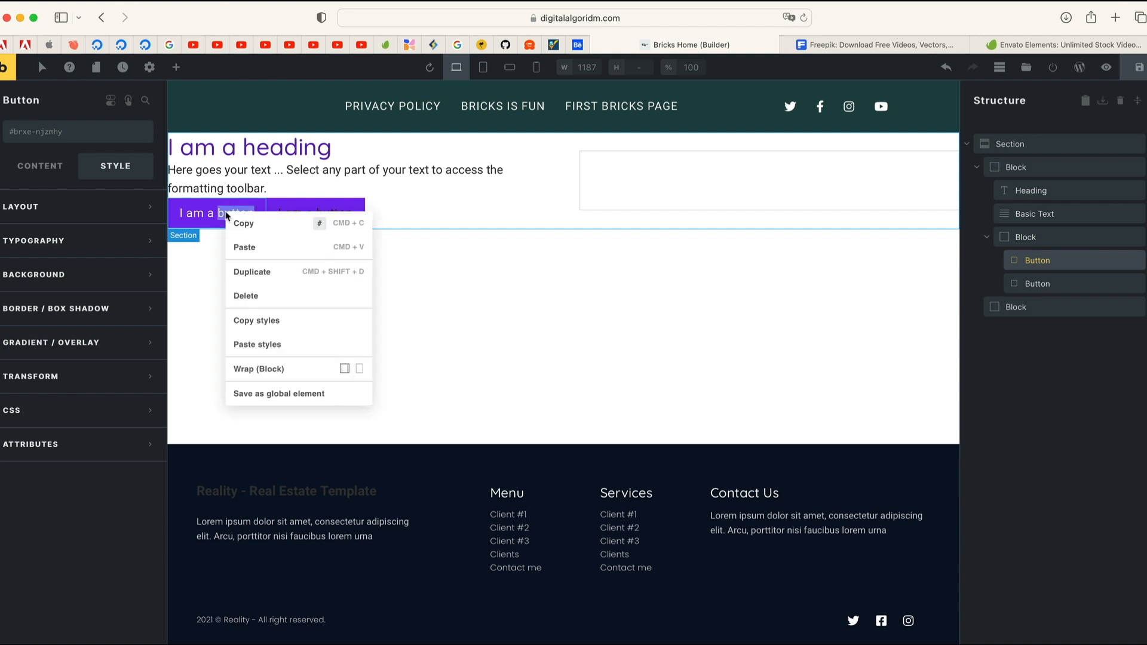
pyautogui.click(257, 320)
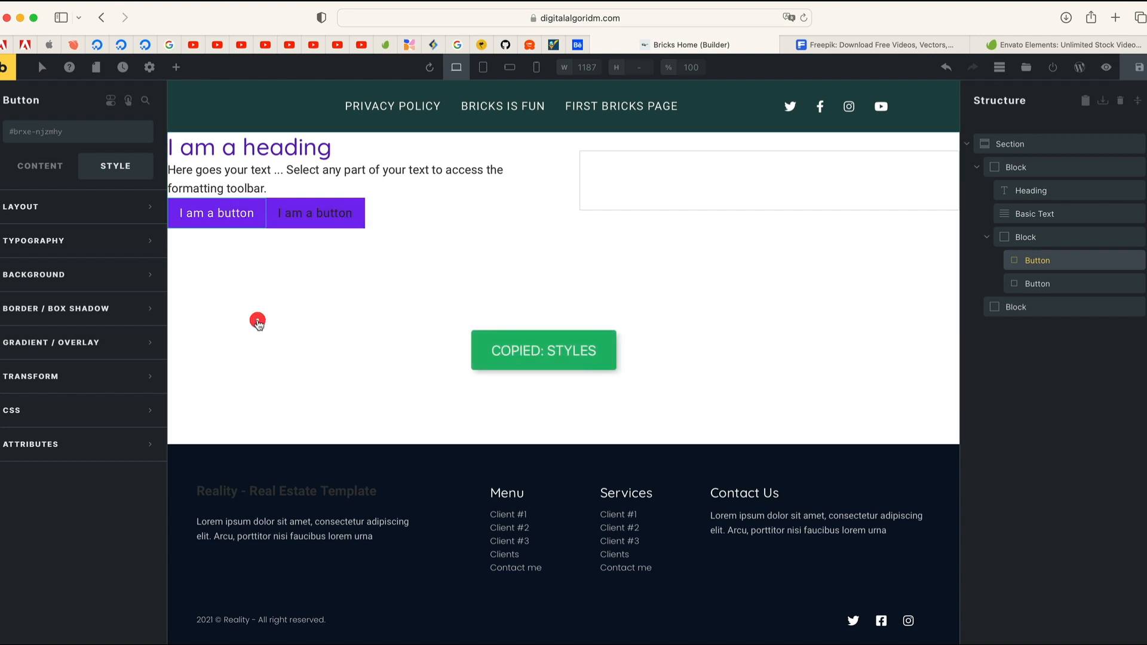
pyautogui.rightClick(317, 209)
pyautogui.click(334, 338)
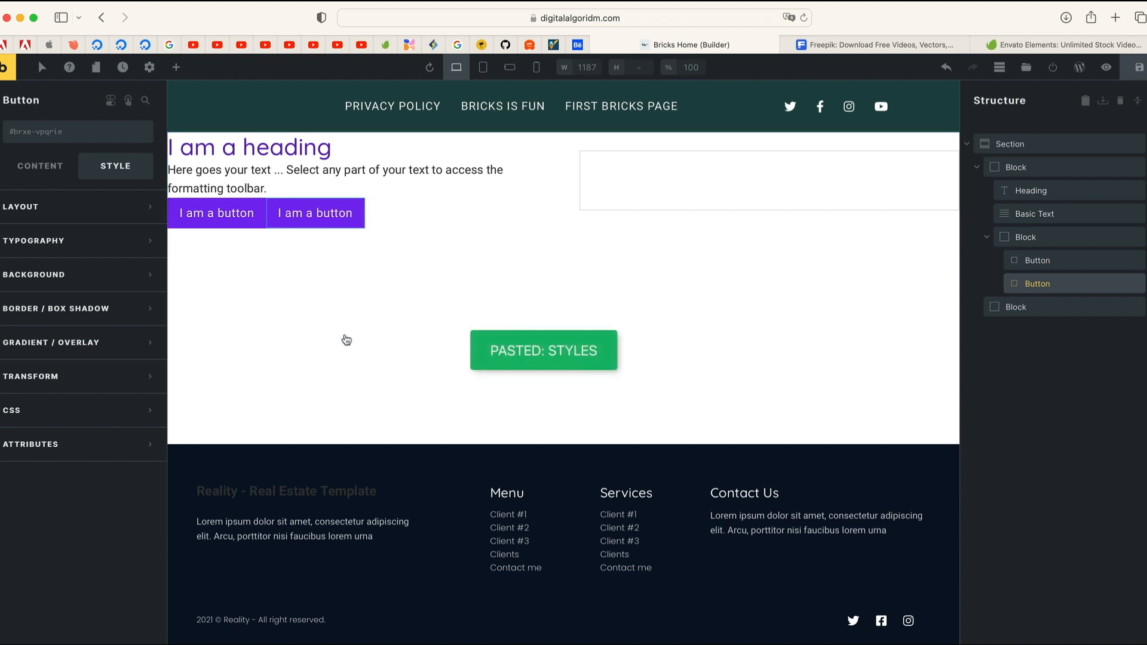
# - Change the heading text to "Welcome To Digital Algoridm"
pyautogui.click(231, 155)
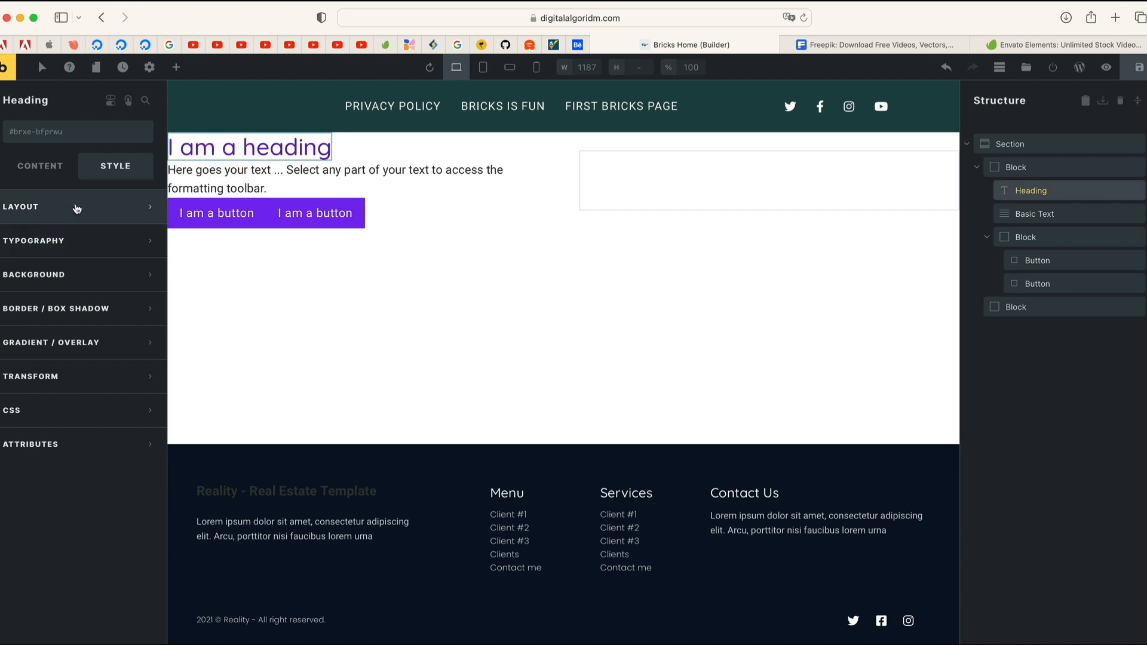
pyautogui.click(41, 166)
# - Replace the basic text with "I make WordPress websites using HTML, CSS, JS. They are beautiful and rsponsive. Best Part is that they load blazing fast too"
pyautogui.click(92, 243)
pyautogui.press('super+a')
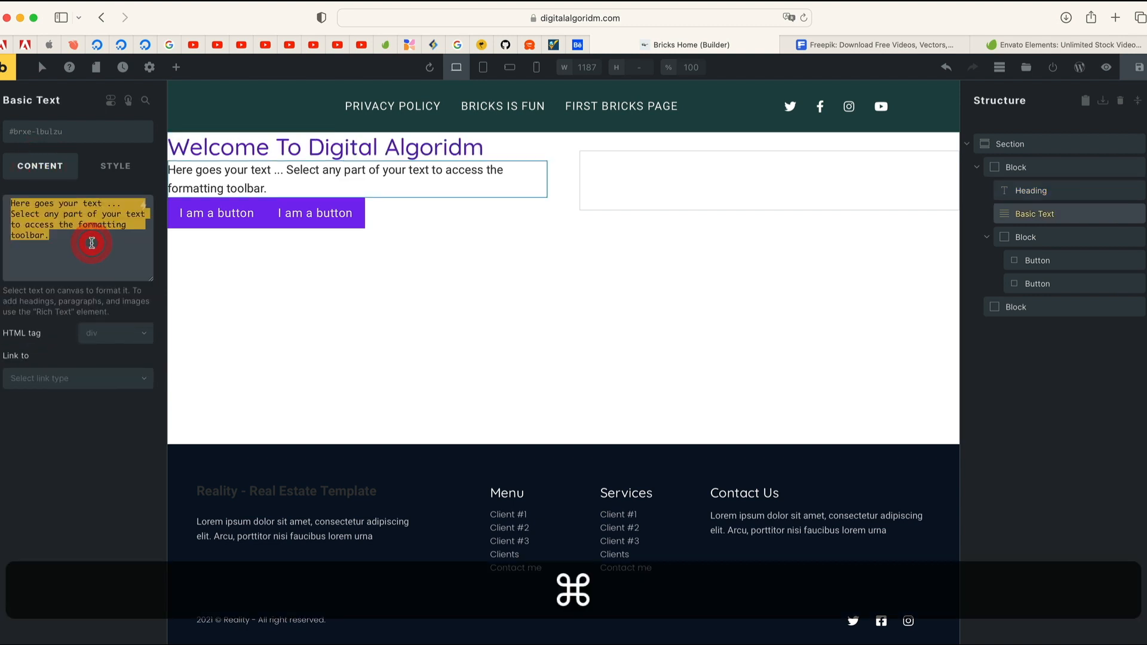
pyautogui.press('super+BackSpace')
pyautogui.write('I make')
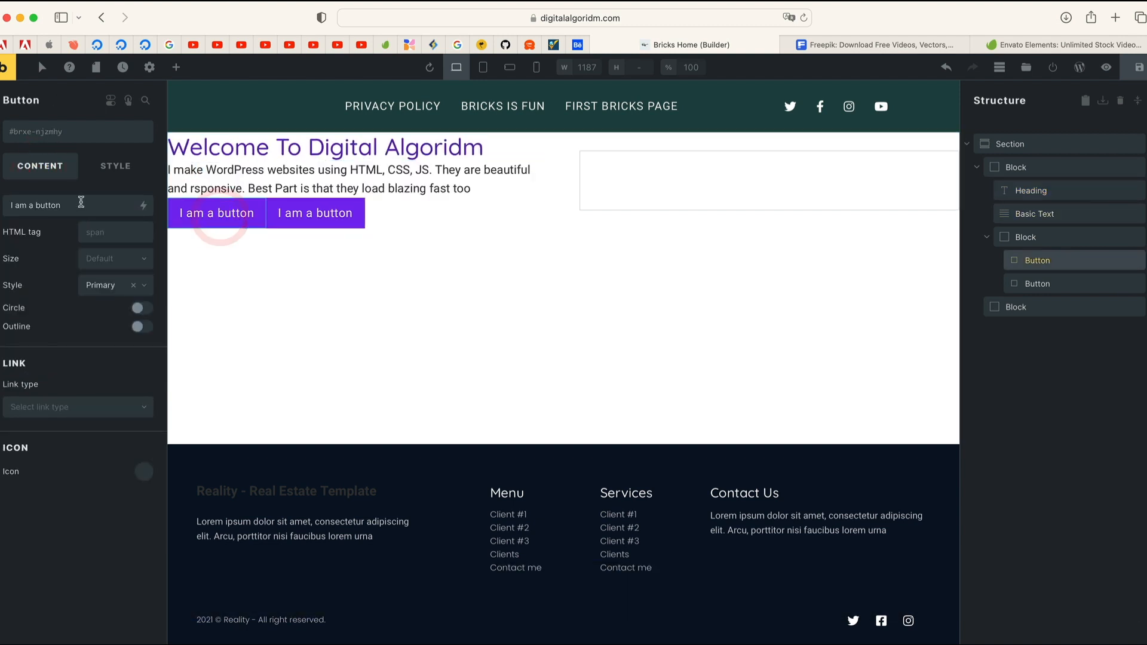
# - Label the first button "Contact us" and link it to the internal page Contact me
pyautogui.doubleClick(81, 202)
pyautogui.tripleClick(81, 203)
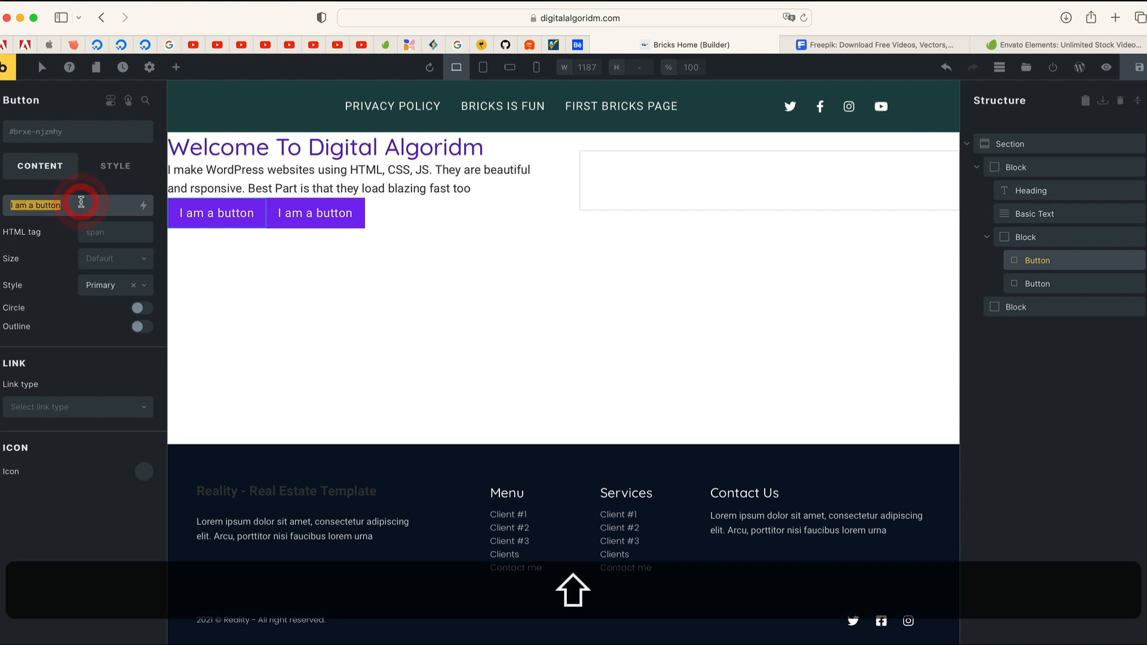
pyautogui.write('Contact')
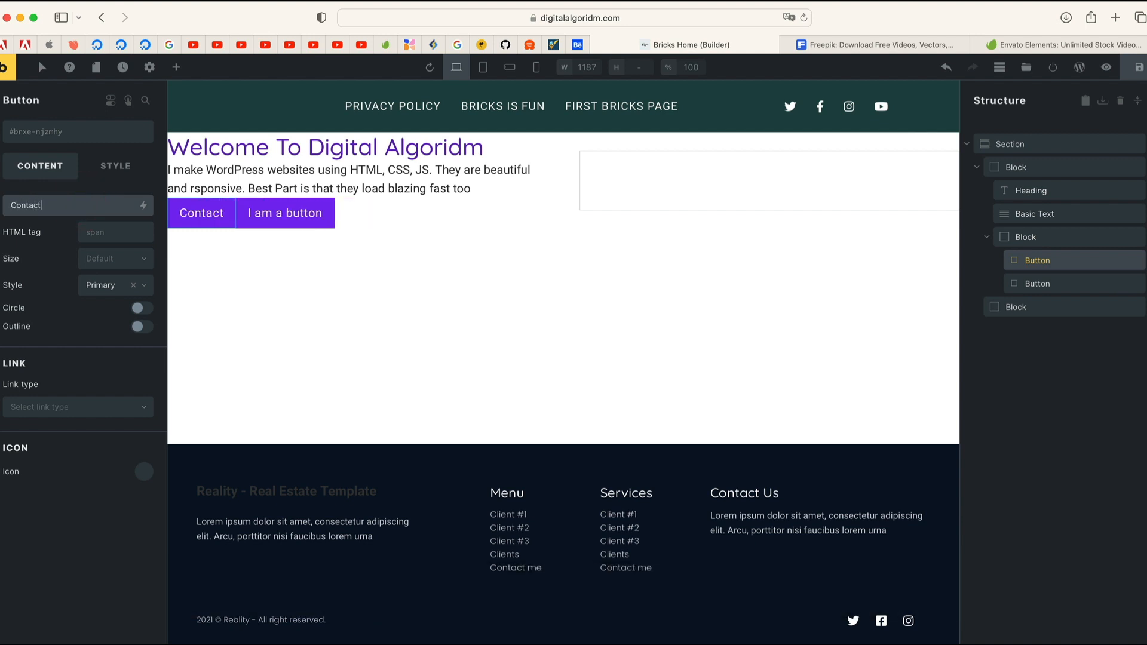
pyautogui.write(' us')
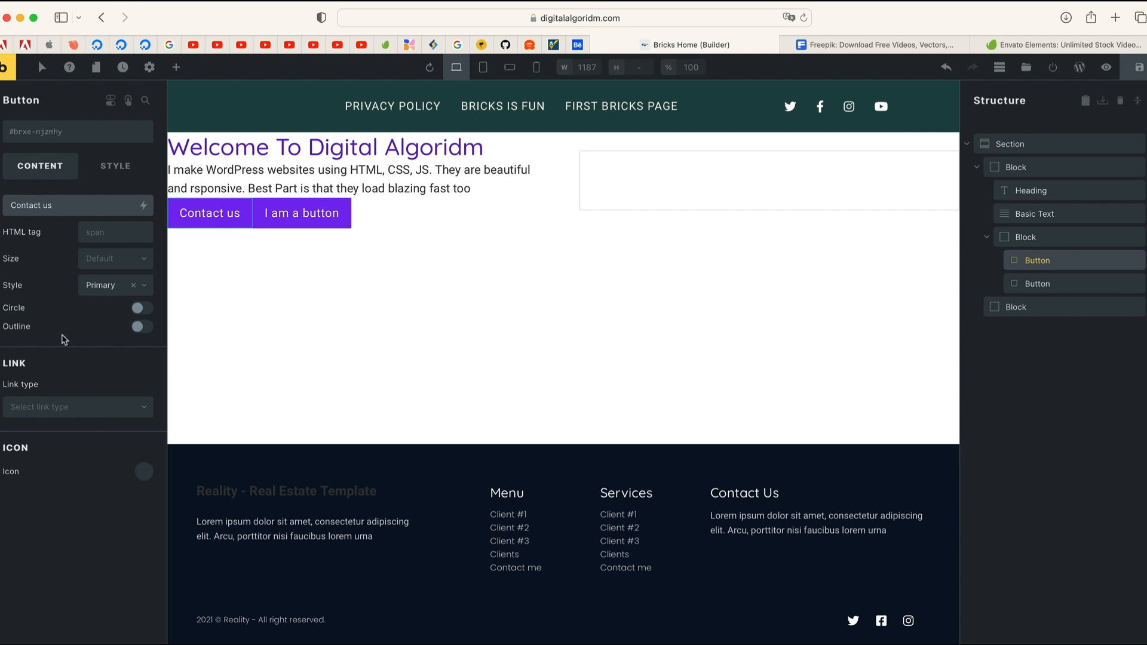
pyautogui.click(73, 408)
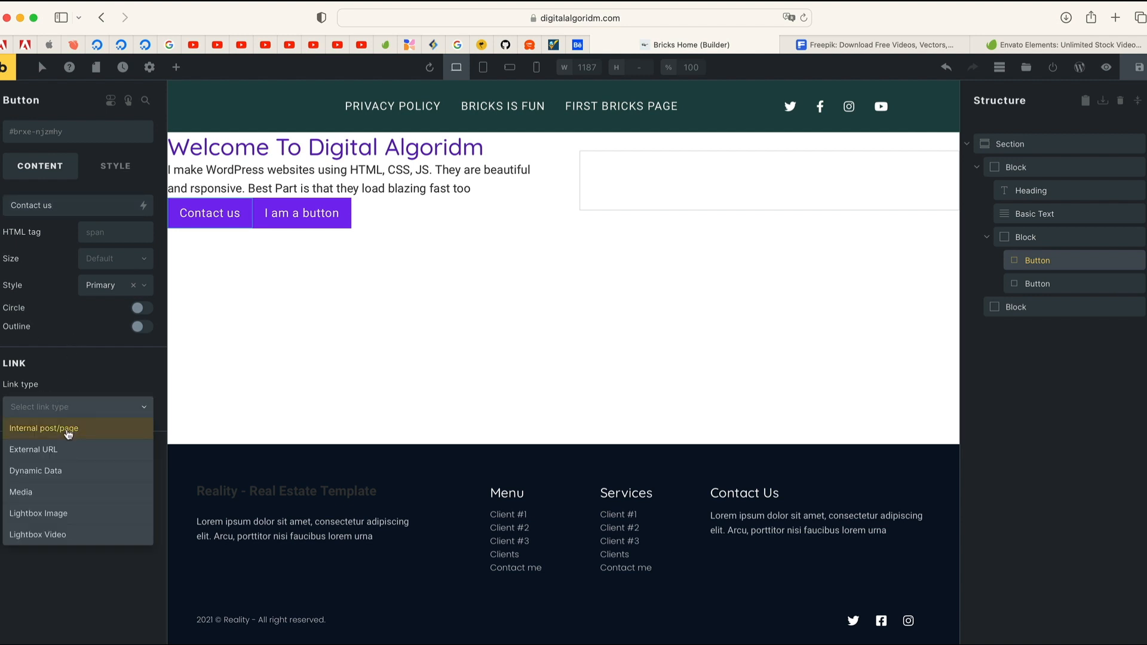
pyautogui.click(69, 429)
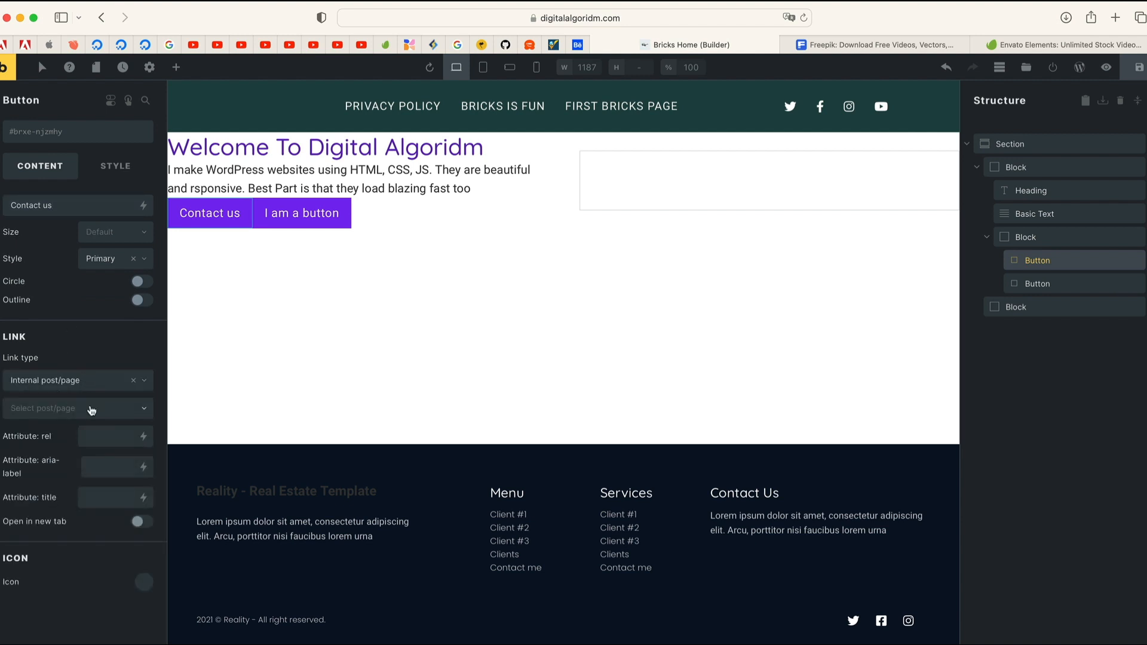
pyautogui.click(91, 410)
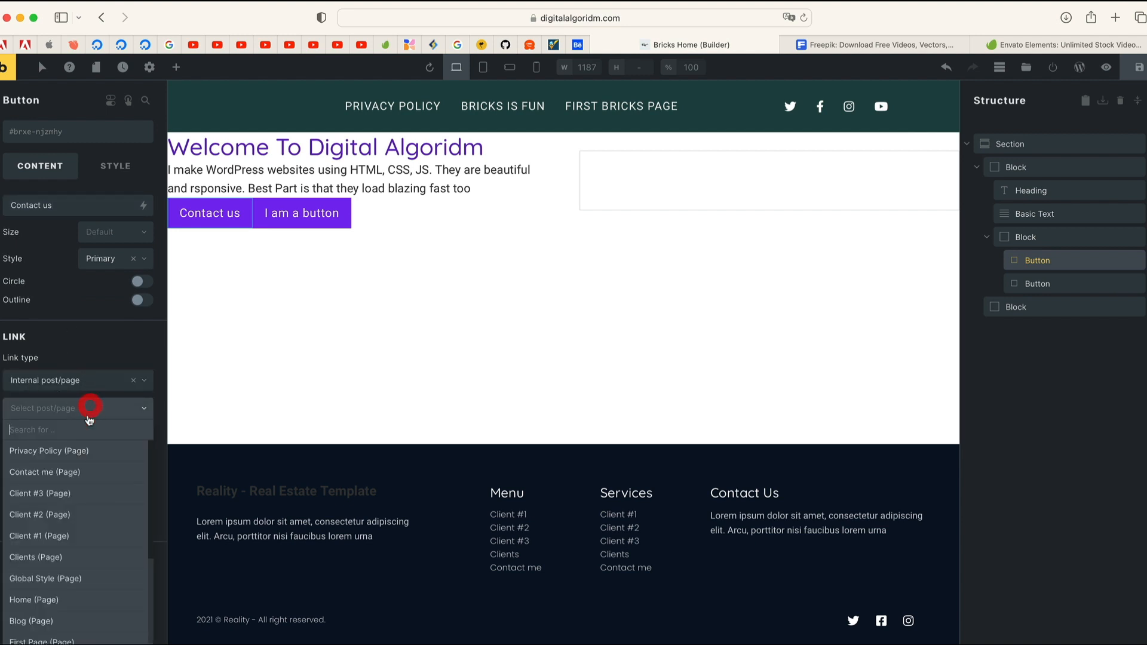
pyautogui.click(74, 472)
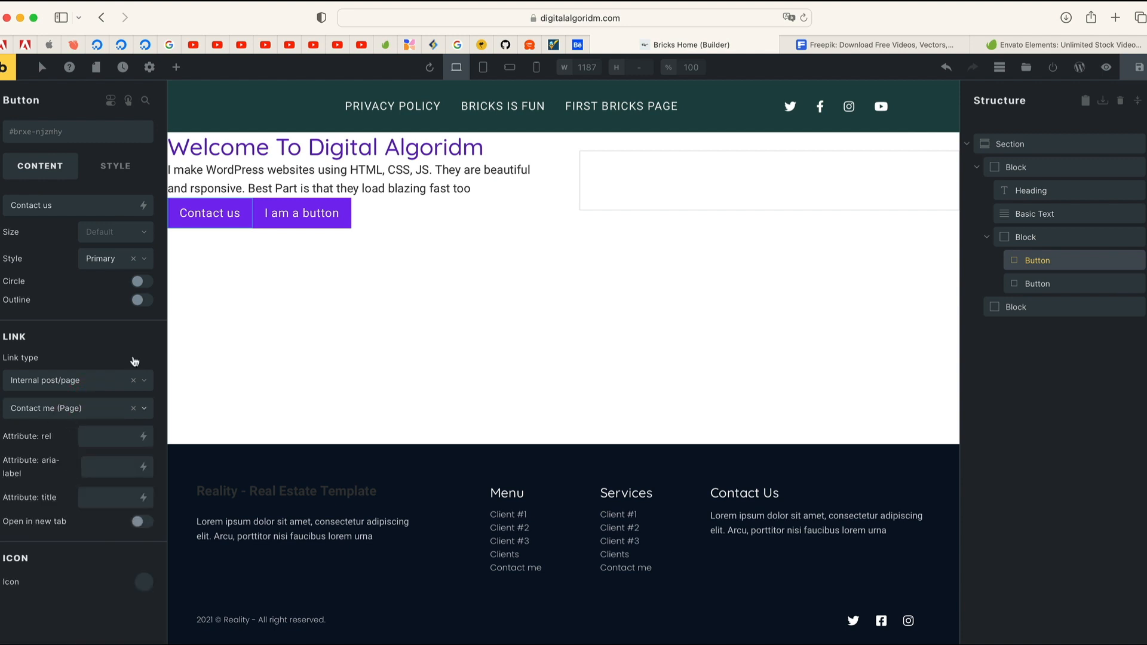
# - Change the second button's label to "Learn More"
pyautogui.click(331, 209)
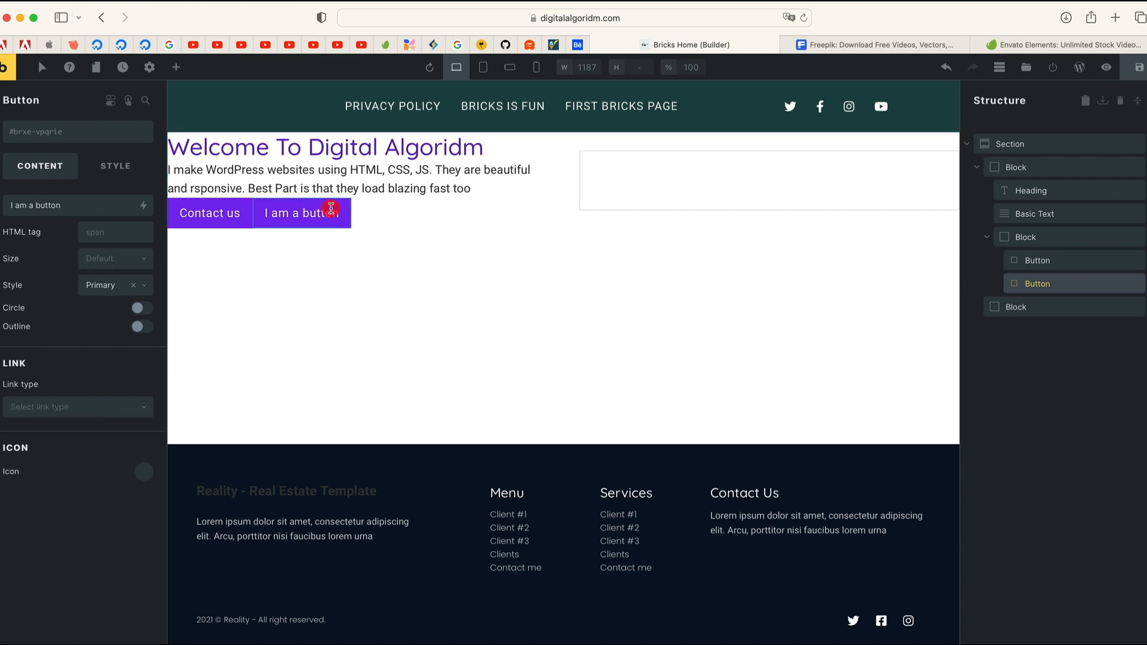
pyautogui.tripleClick(86, 209)
pyautogui.write('L')
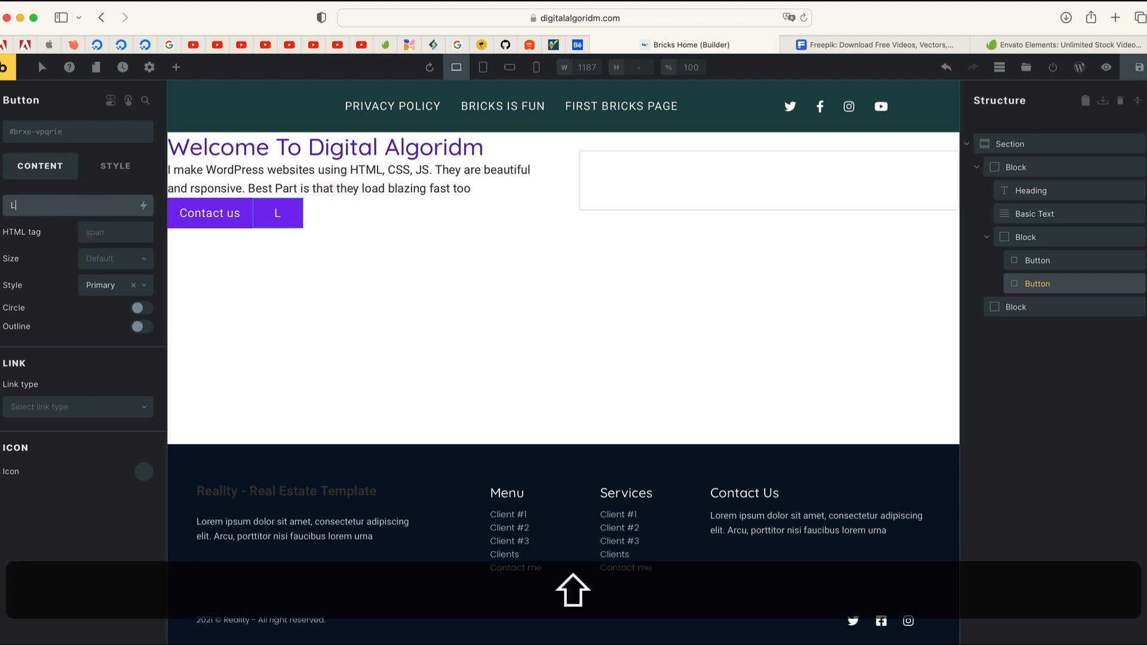
pyautogui.write('earn More')
pyautogui.click(77, 407)
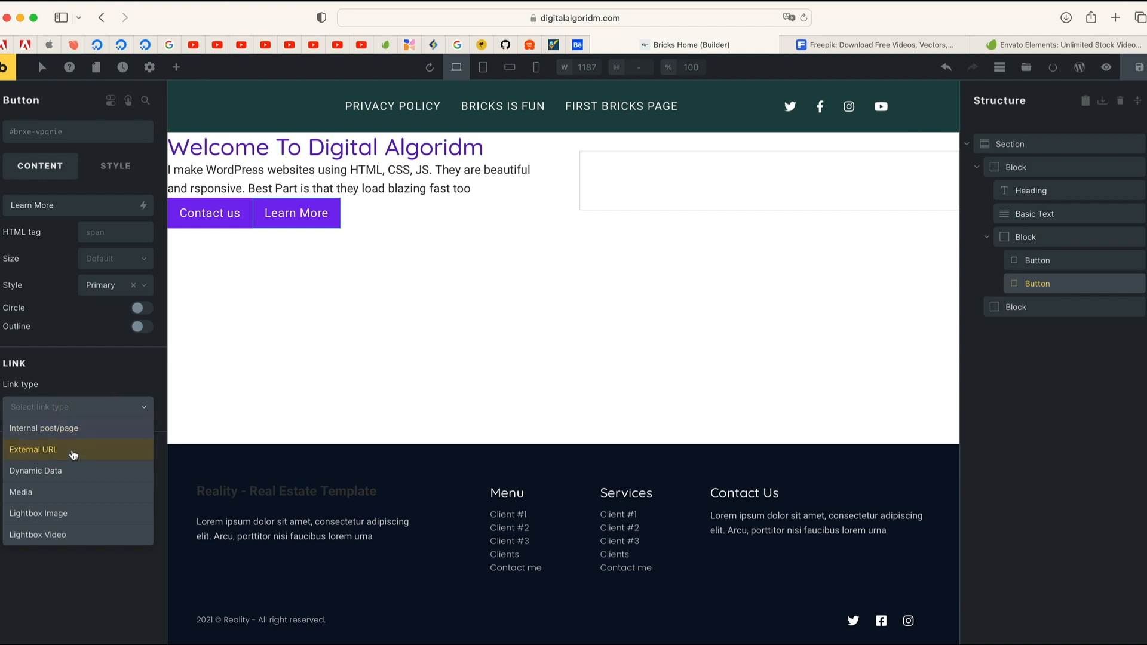
pyautogui.click(73, 451)
pyautogui.click(63, 427)
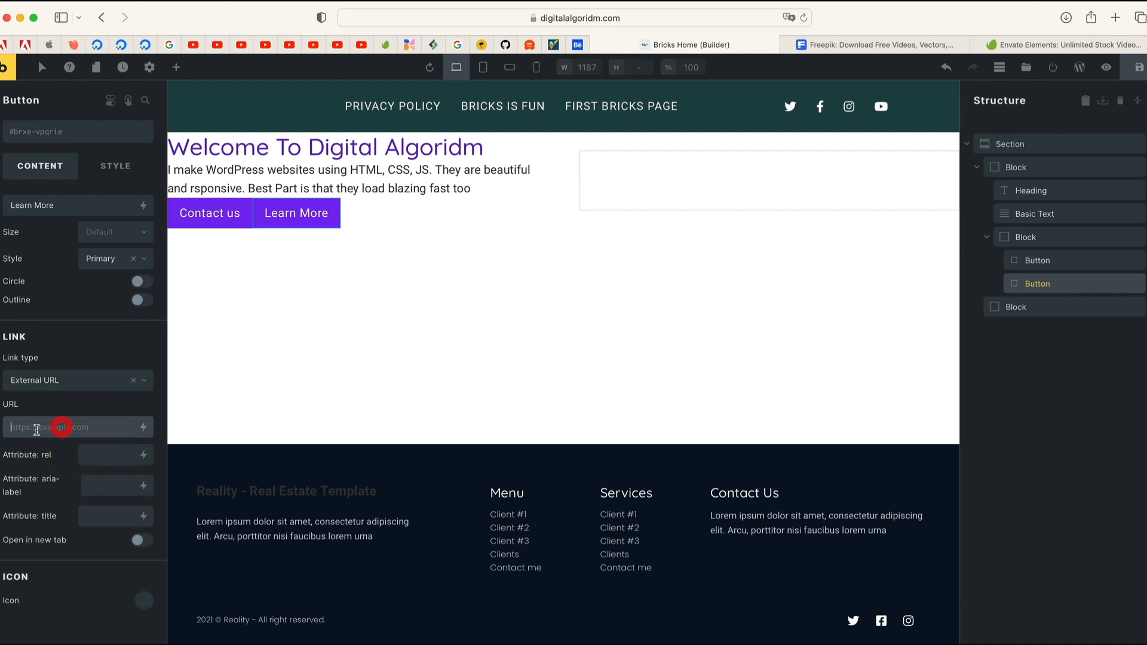
# - Set the Learn More button's link type to Internal post/page and choose the Work Showcase page
pyautogui.click(94, 391)
pyautogui.click(84, 401)
pyautogui.click(87, 412)
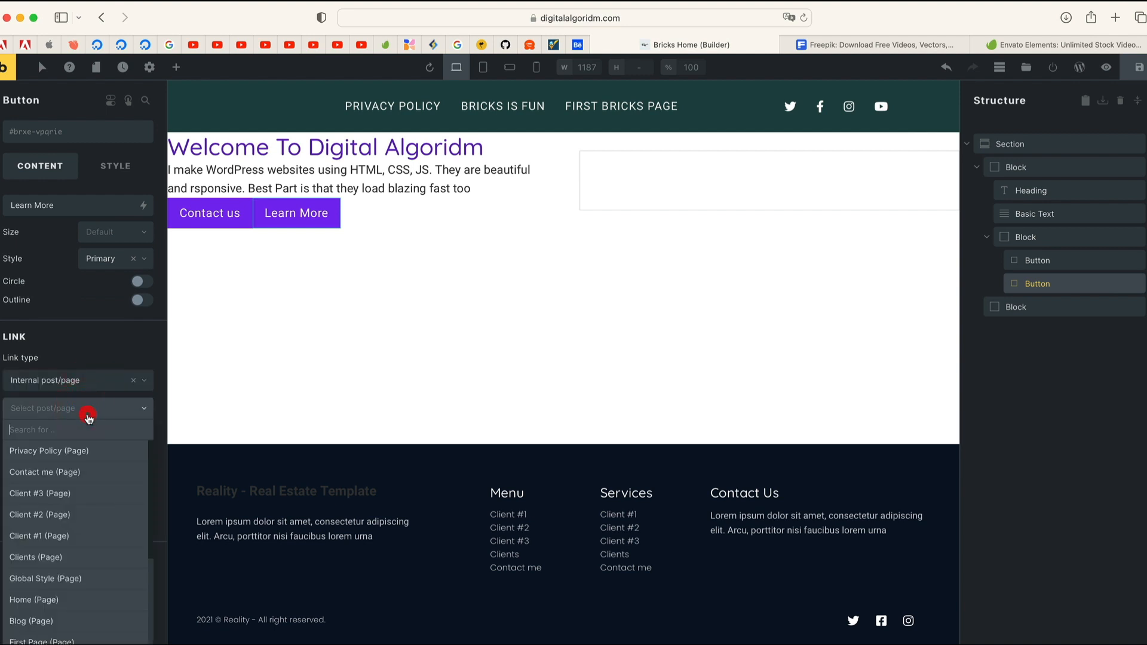
pyautogui.scroll(-3, 78, 499)
pyautogui.scroll(1, 74, 549)
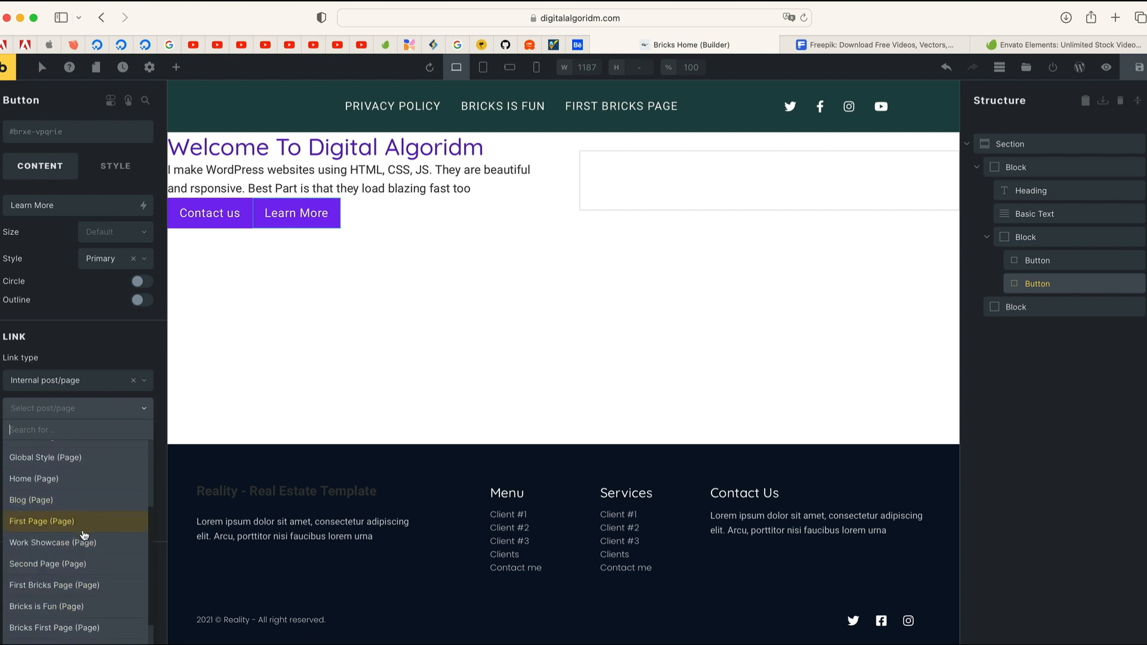
pyautogui.click(77, 544)
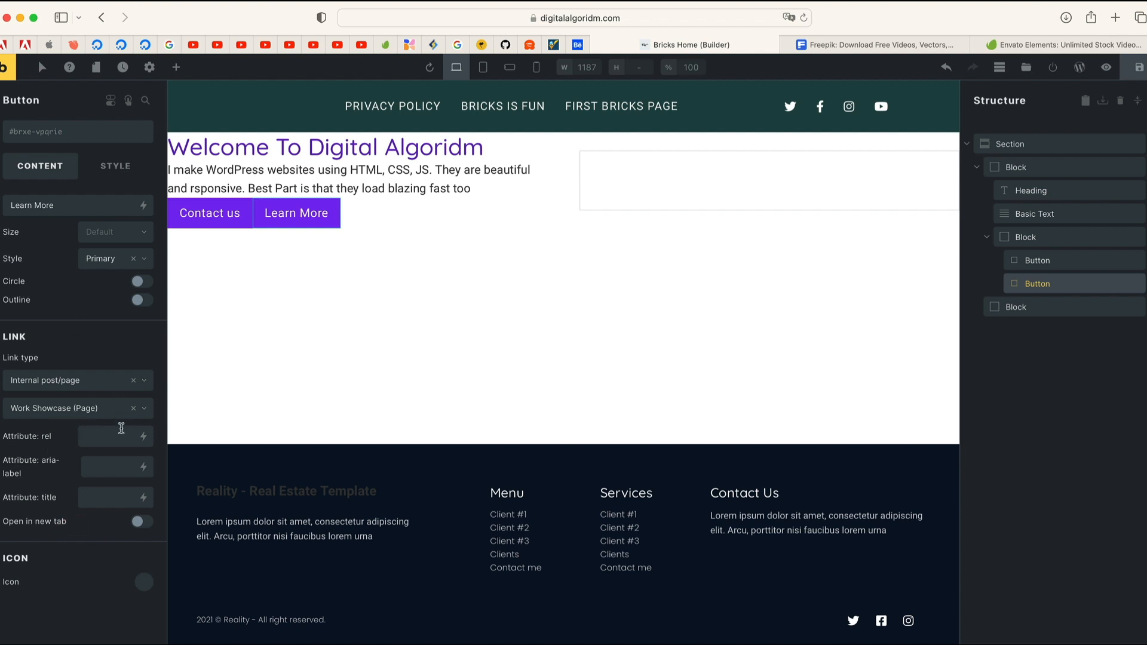
# - Enable the Circle option on the Learn More button and copy its styles onto the Contact us button
pyautogui.click(141, 282)
pyautogui.rightClick(297, 213)
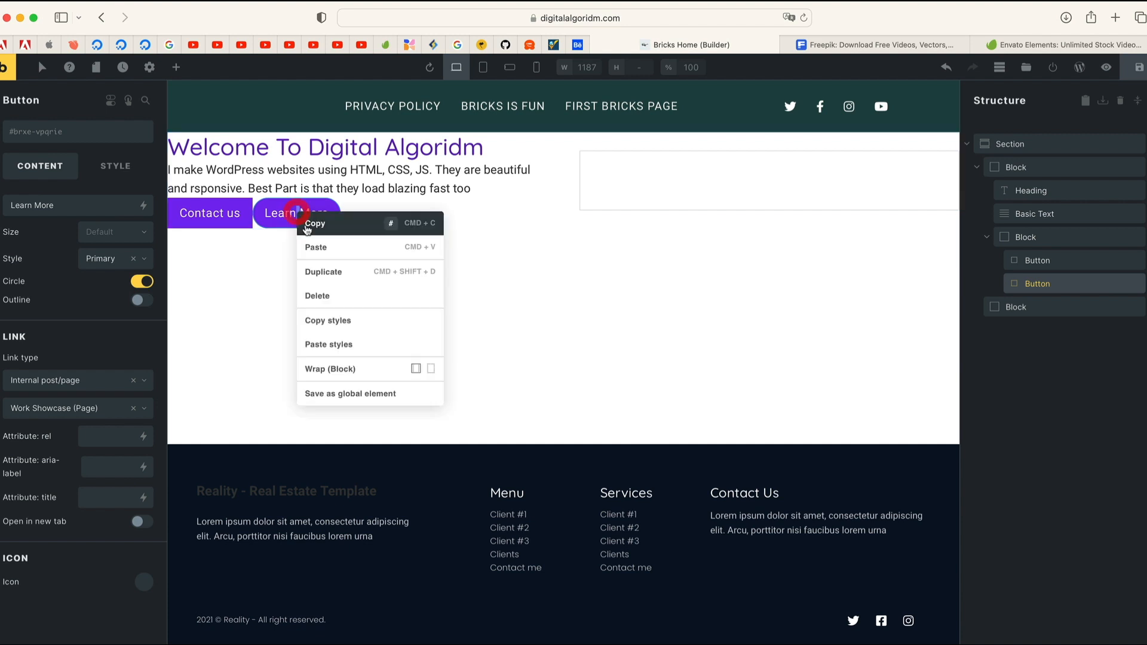
pyautogui.click(330, 321)
pyautogui.rightClick(229, 213)
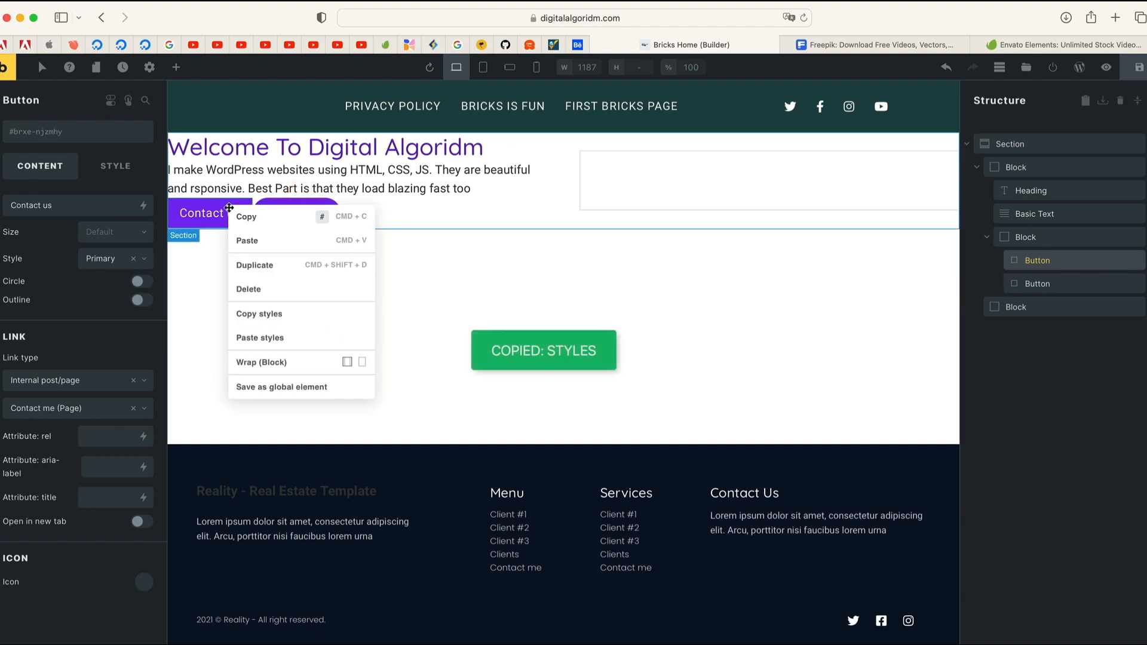
pyautogui.click(265, 338)
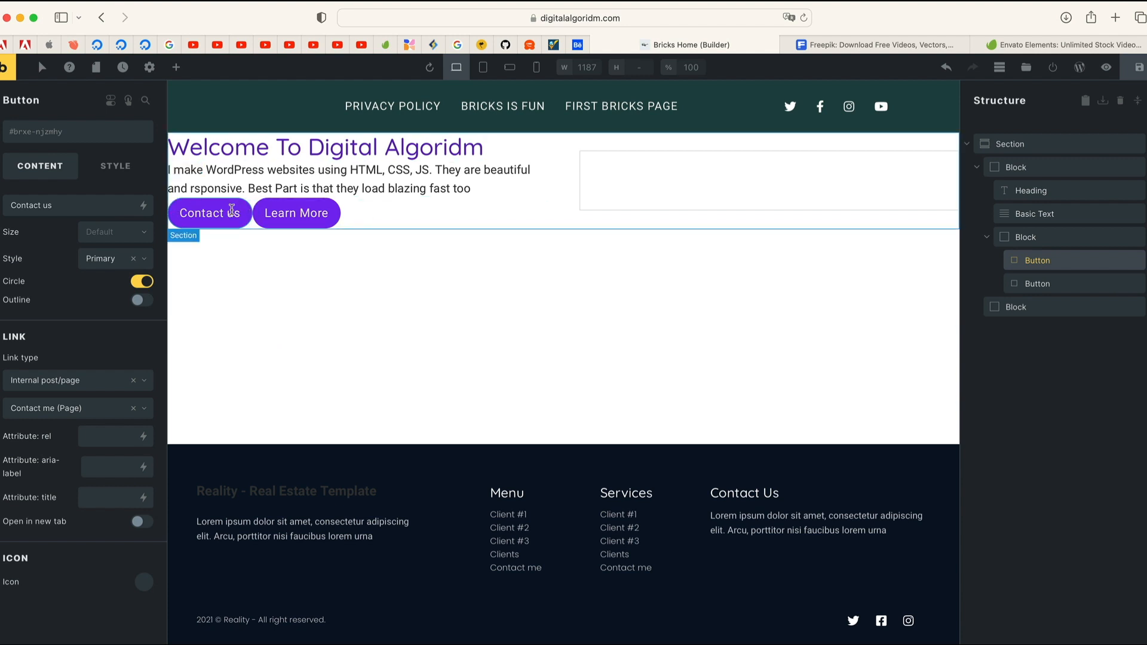
# - Turn on the Outline option for both the Contact us and Learn More buttons
pyautogui.click(141, 301)
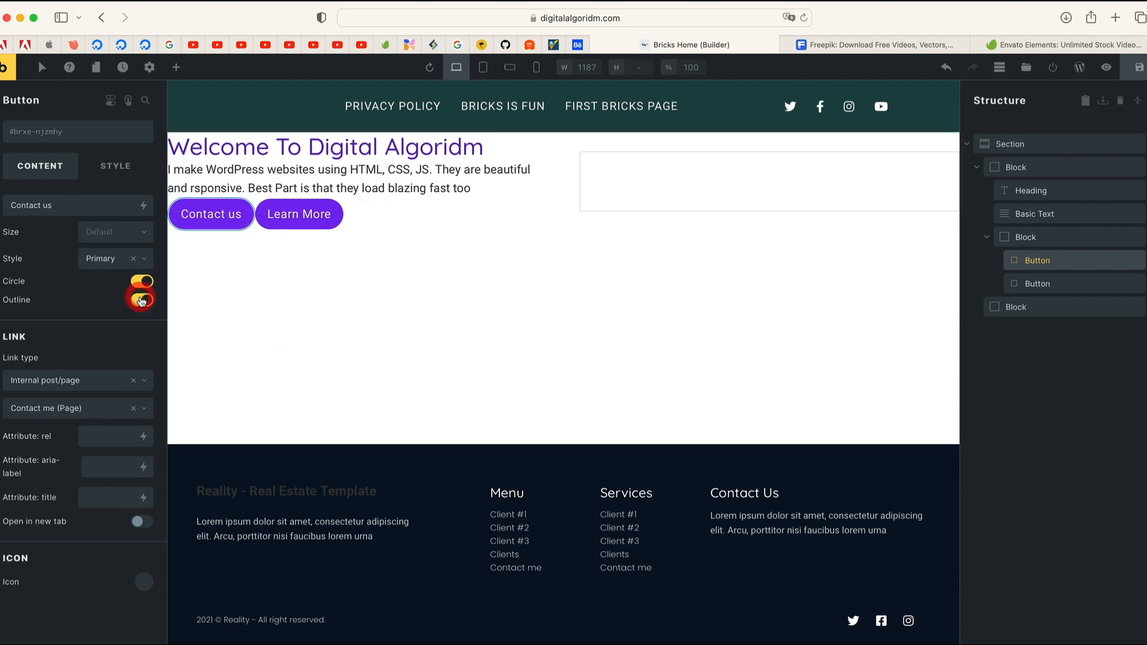
pyautogui.click(299, 214)
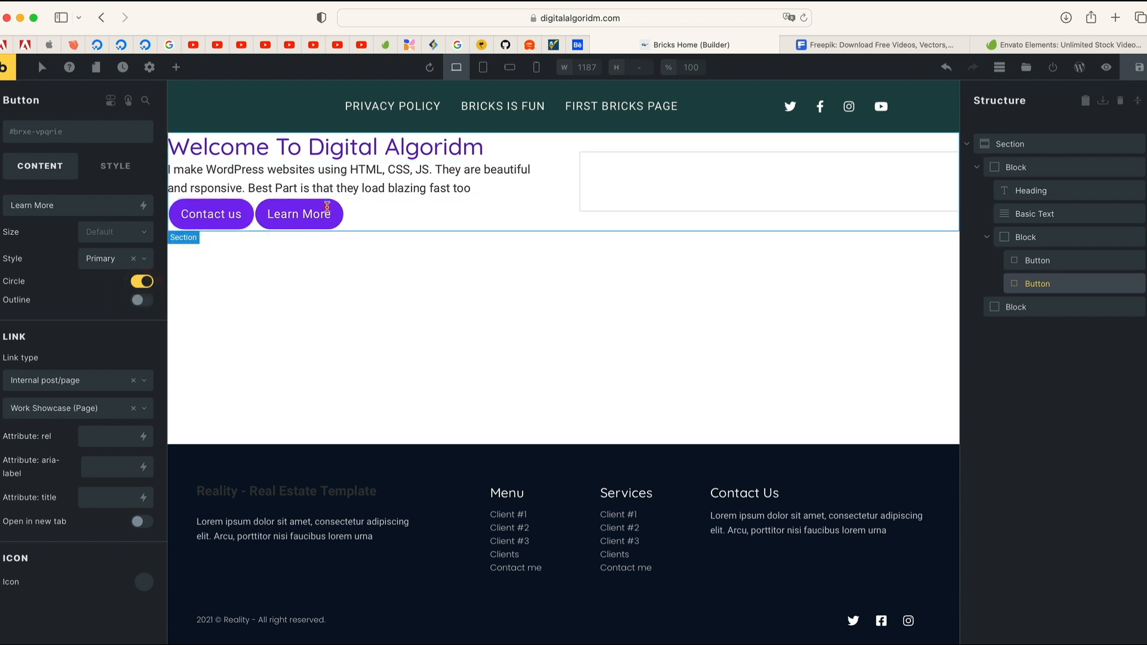
pyautogui.click(142, 300)
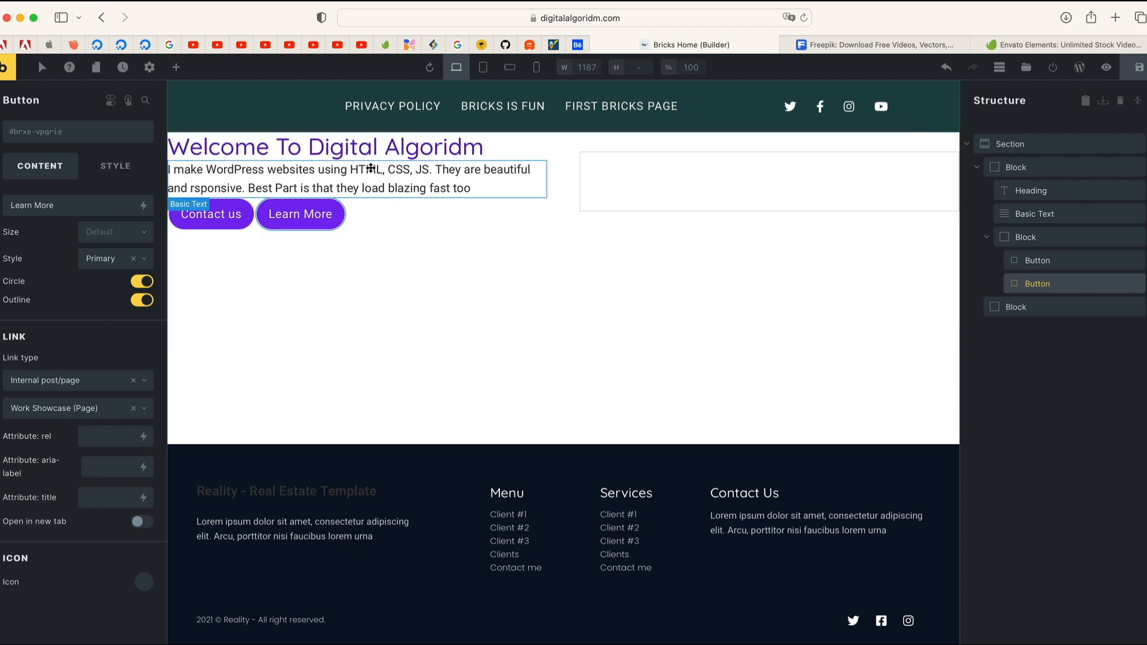
# - Select the empty second block of the hero section and open the list of available elements
pyautogui.click(688, 168)
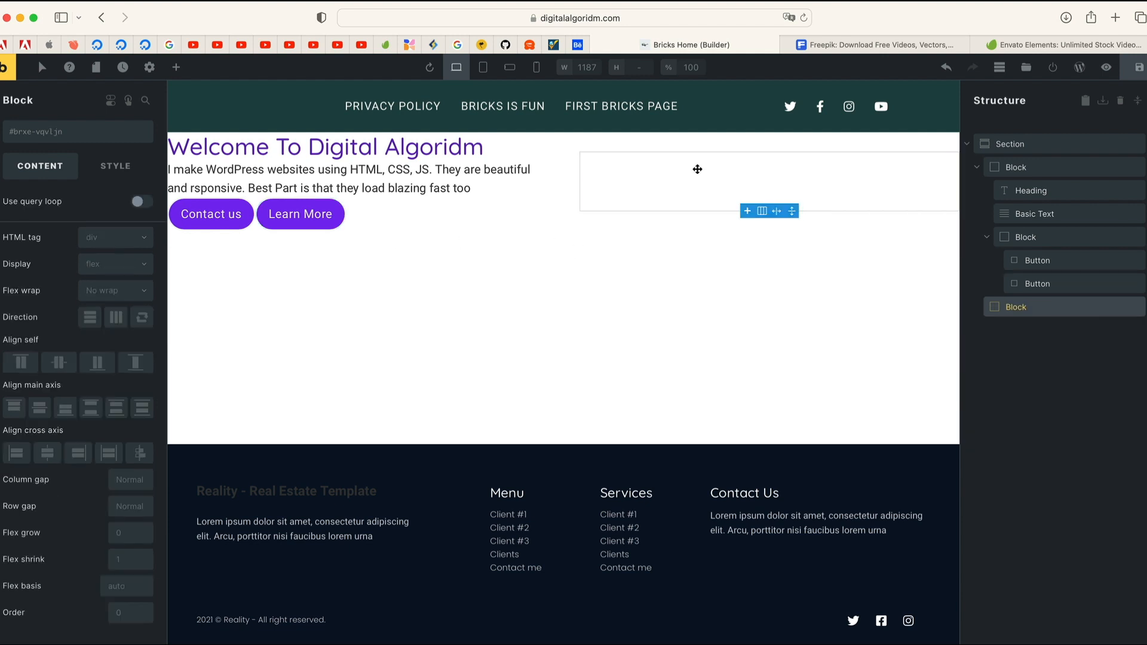
pyautogui.click(175, 69)
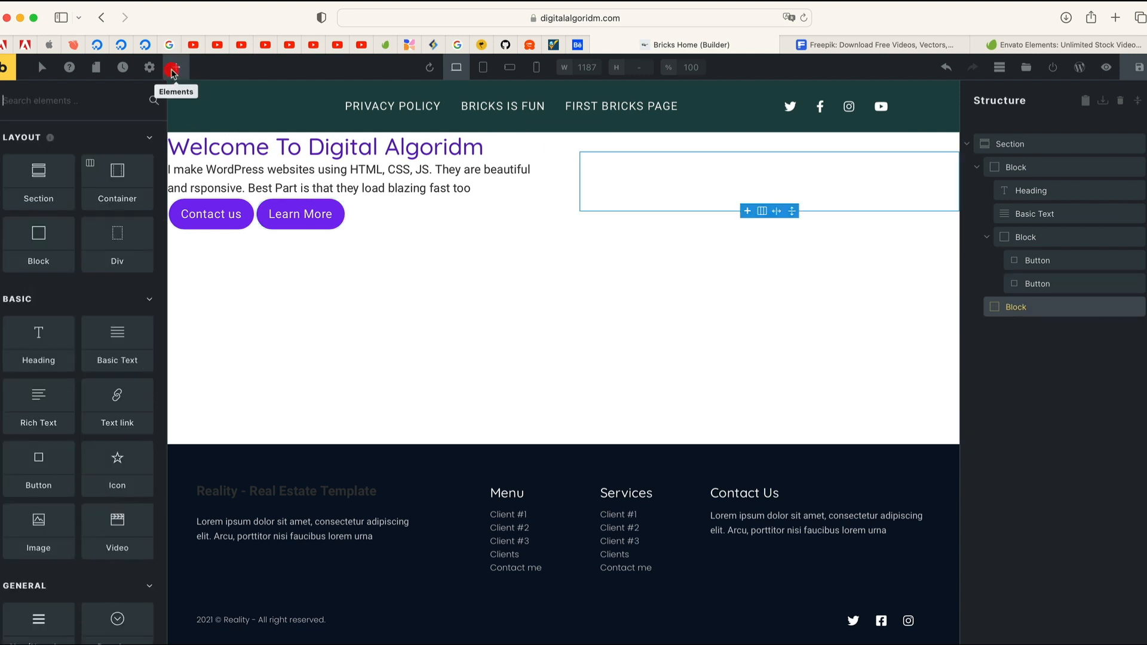
# - Switch to the Behance reference and examine its hero section layout, with text and buttons beside an illustration, and return to the Bricks builder
pyautogui.click(577, 45)
pyautogui.scroll(10, 507, 393)
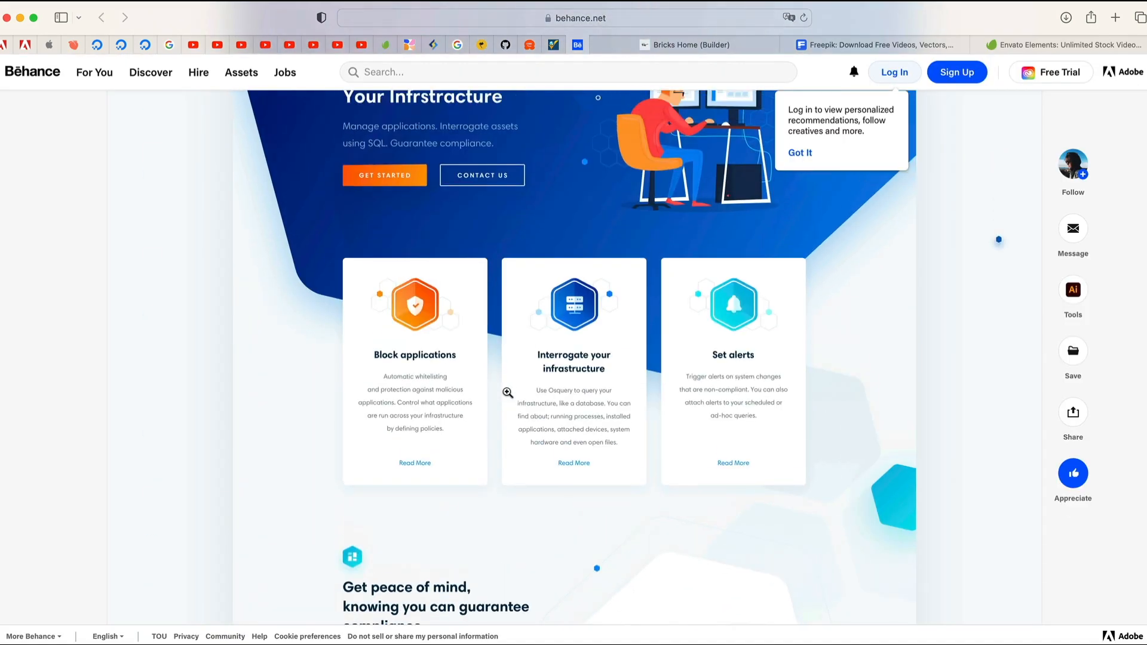
pyautogui.scroll(5, 633, 260)
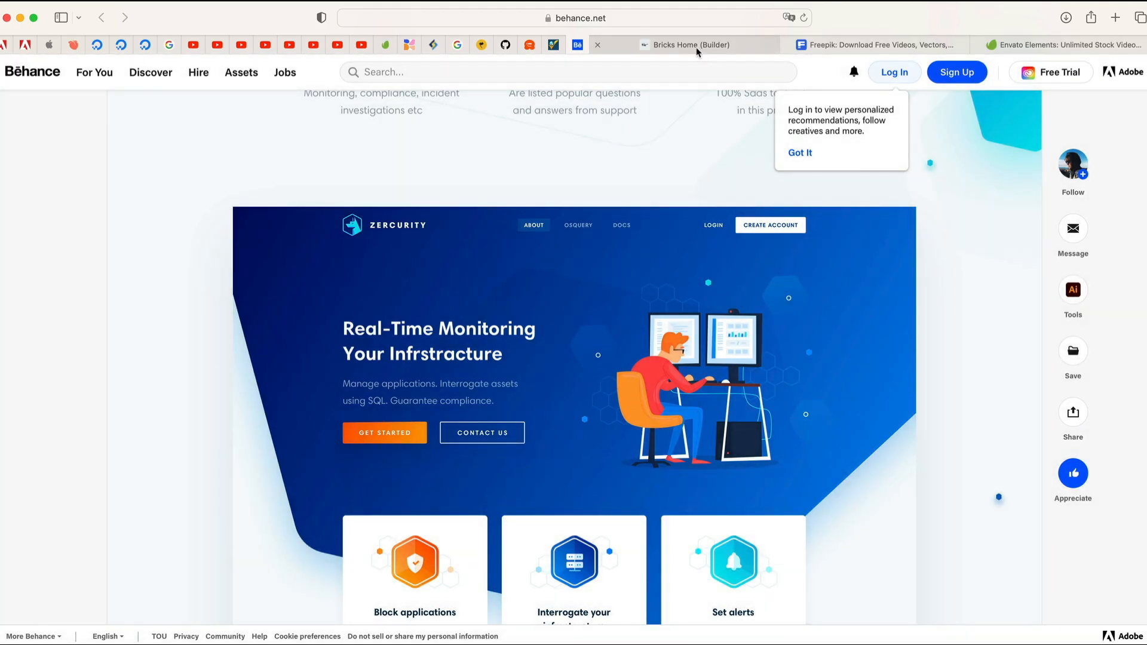
pyautogui.click(694, 45)
# - Try adding an Image element to the empty second block, and undo the insertion
pyautogui.click(724, 189)
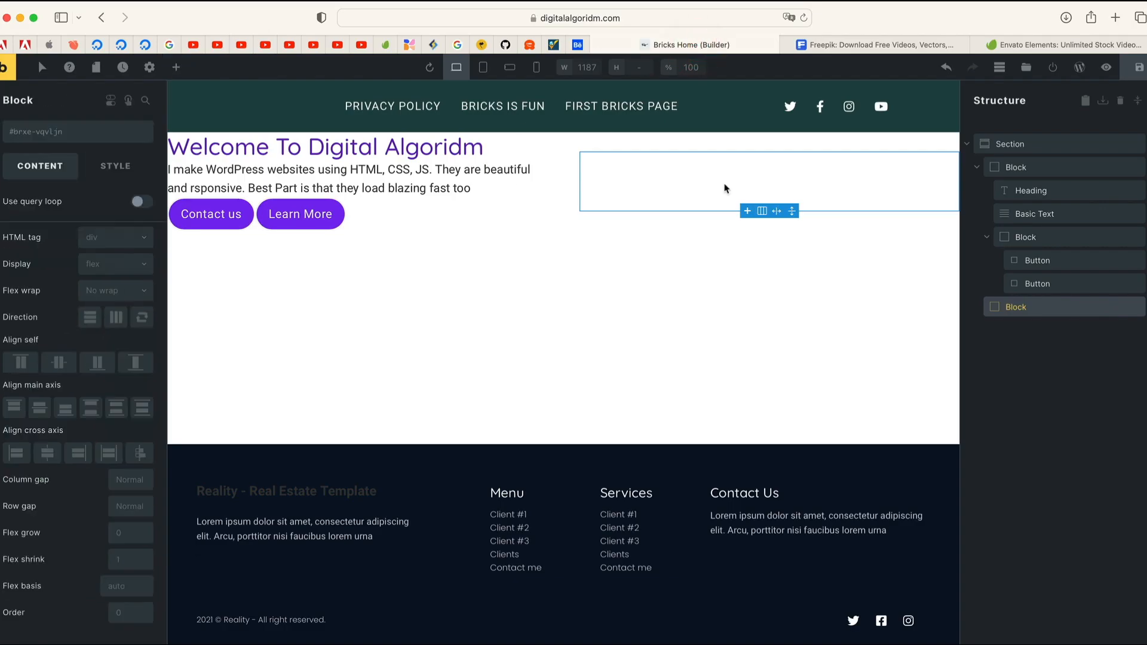
pyautogui.click(176, 67)
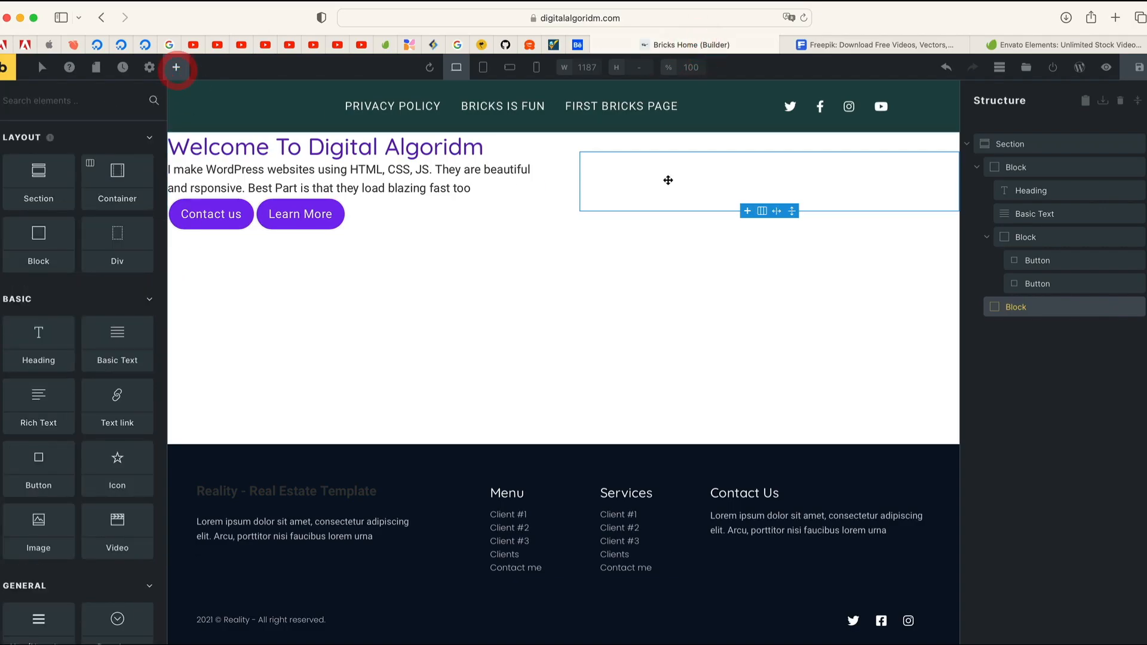
pyautogui.click(698, 184)
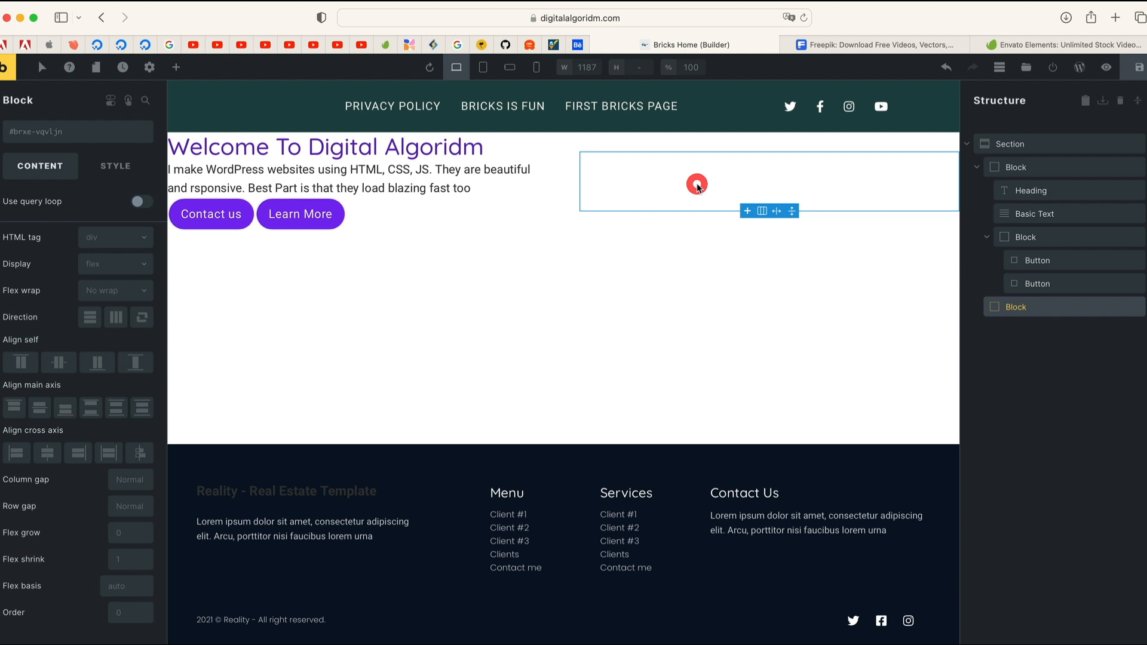
pyautogui.click(175, 70)
pyautogui.scroll(-5, 39, 404)
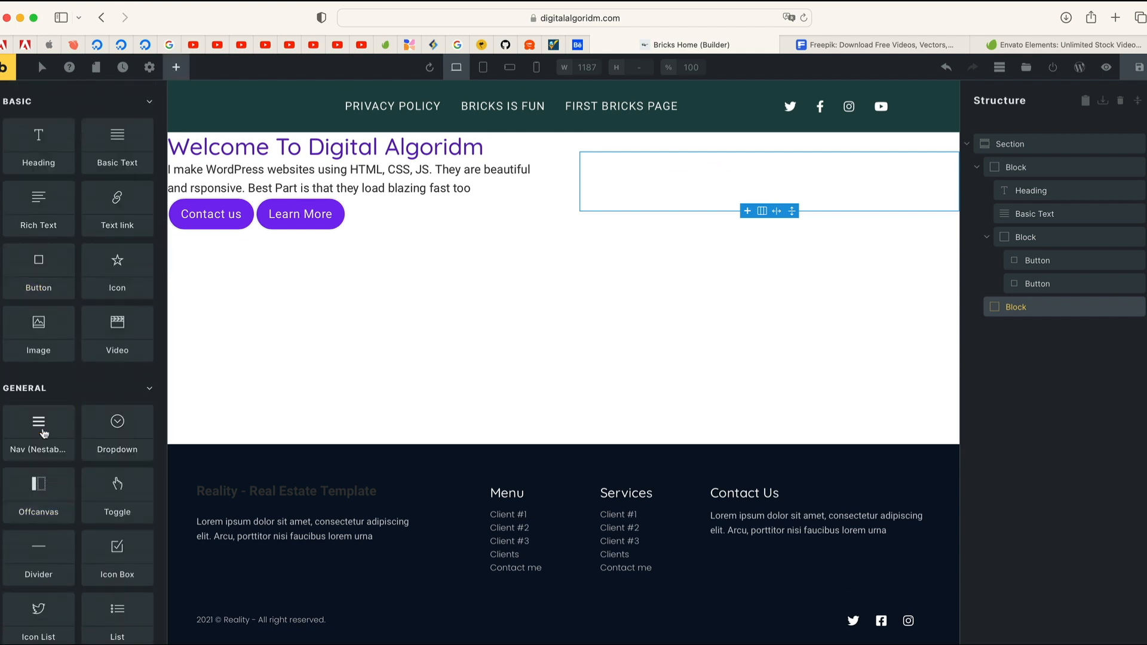
pyautogui.click(36, 342)
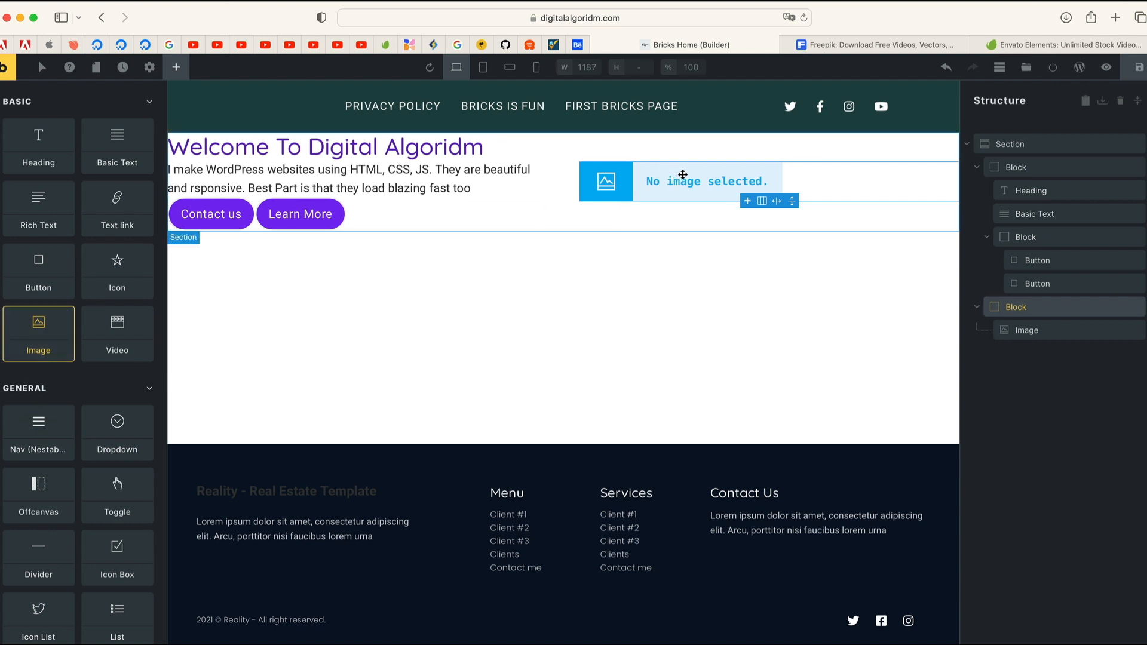
pyautogui.press('super+z')
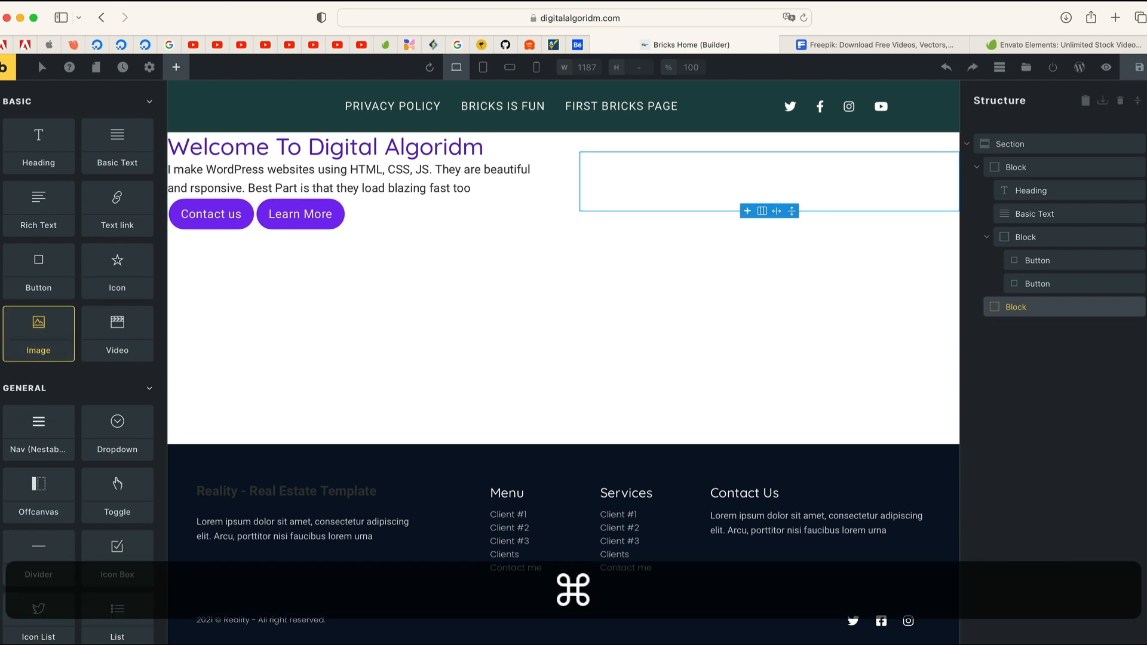
# - Add an Image element to the page and nest it inside the empty second block of the section
pyautogui.moveTo(62, 336); pyautogui.dragTo(737, 172)
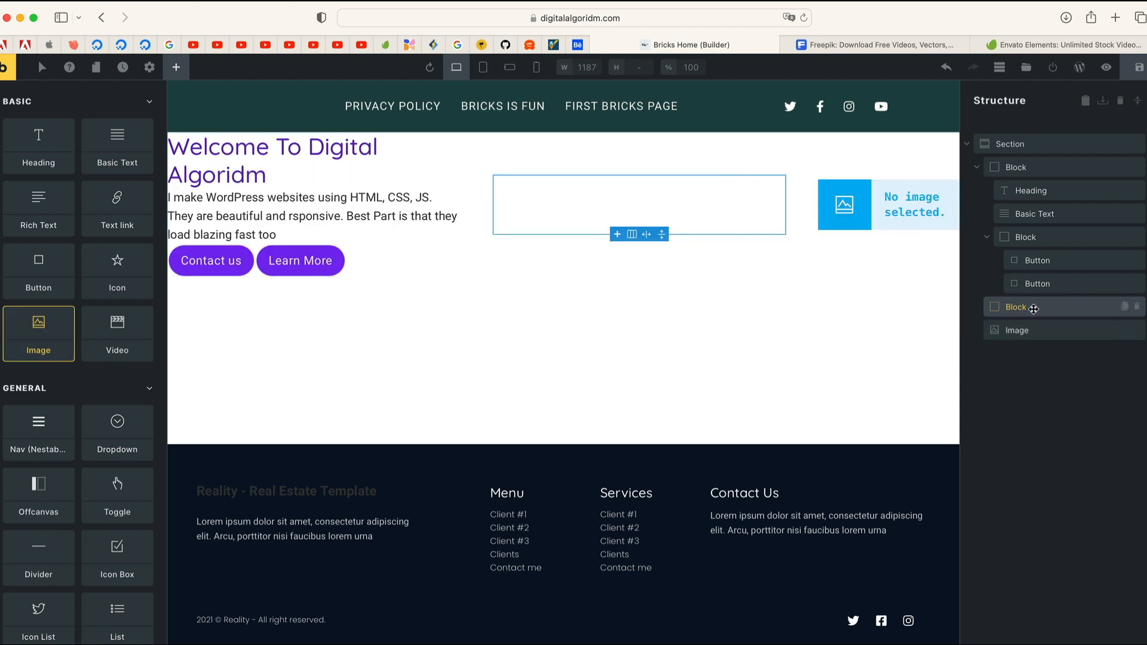
pyautogui.click(1027, 333)
pyautogui.moveTo(1026, 334)
pyautogui.mouseDown()
pyautogui.moveTo(1055, 320)
pyautogui.moveTo(1013, 316)
pyautogui.mouseUp()
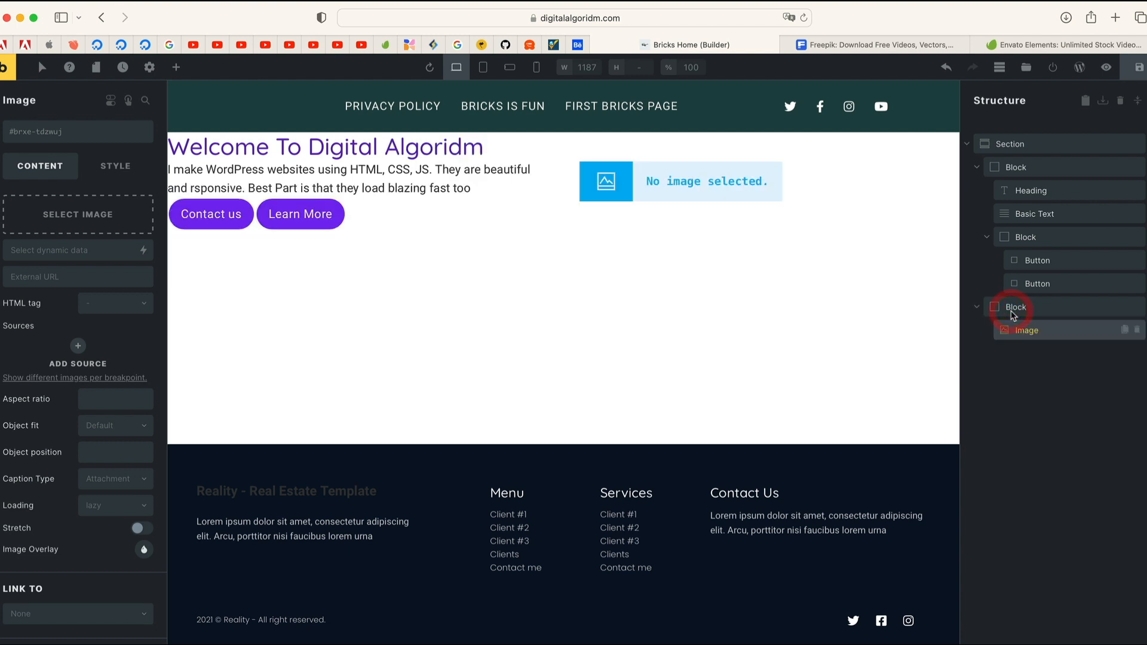
# - Set the hero section's padding to 5% with all sides linked
pyautogui.click(1042, 146)
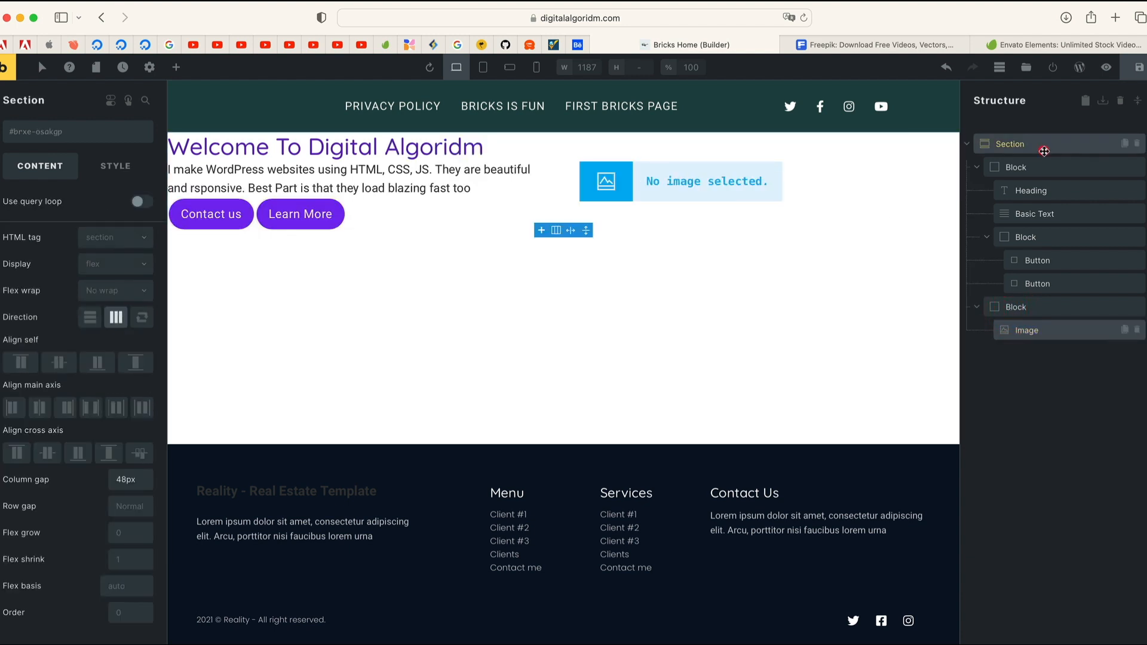
pyautogui.click(114, 166)
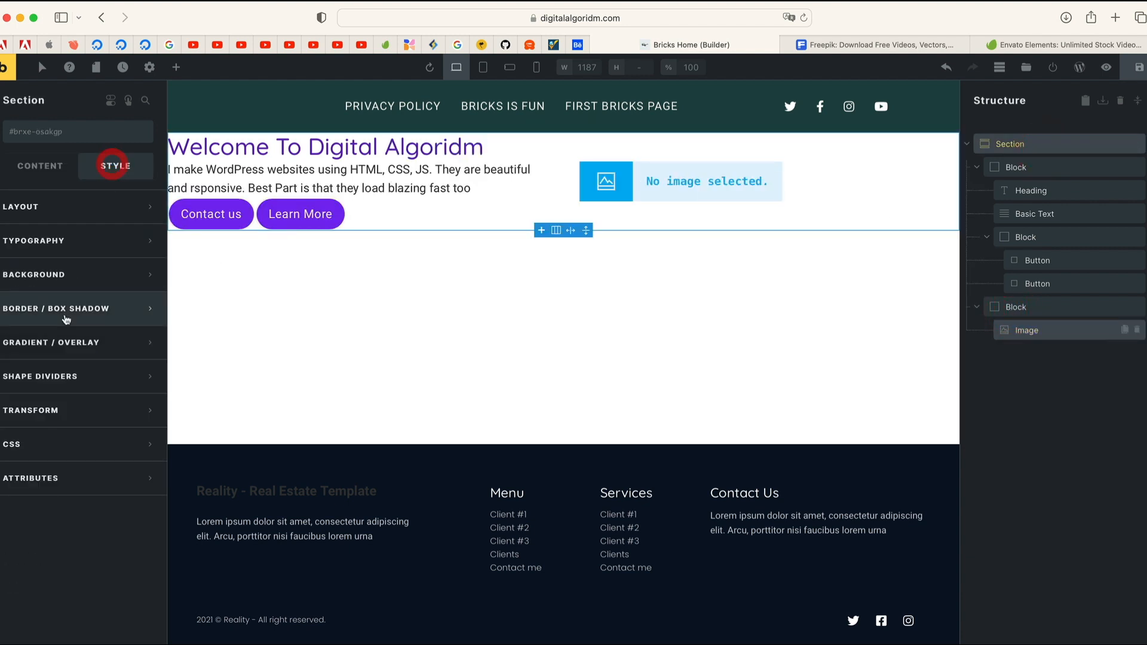
pyautogui.click(95, 209)
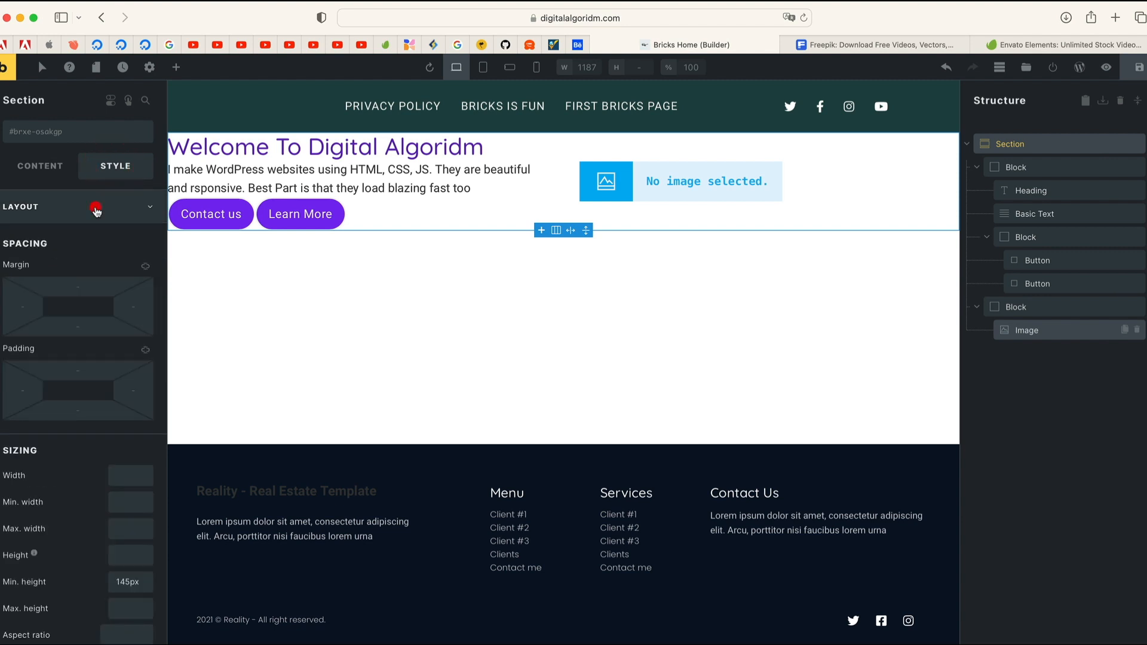
pyautogui.click(146, 351)
pyautogui.click(144, 351)
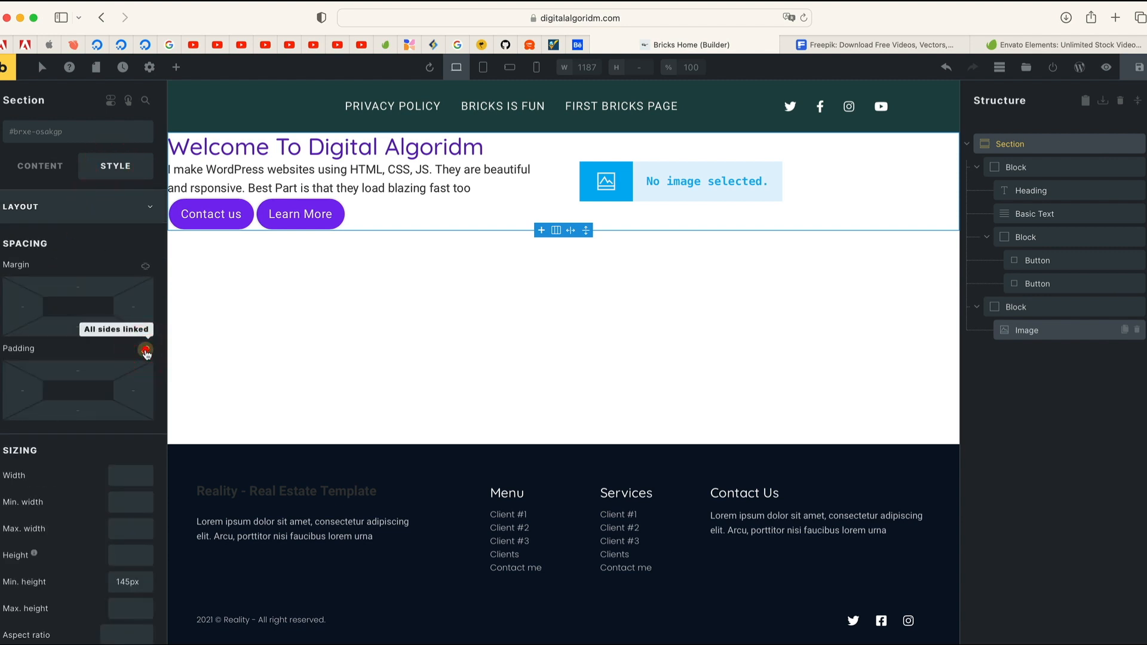
pyautogui.click(103, 371)
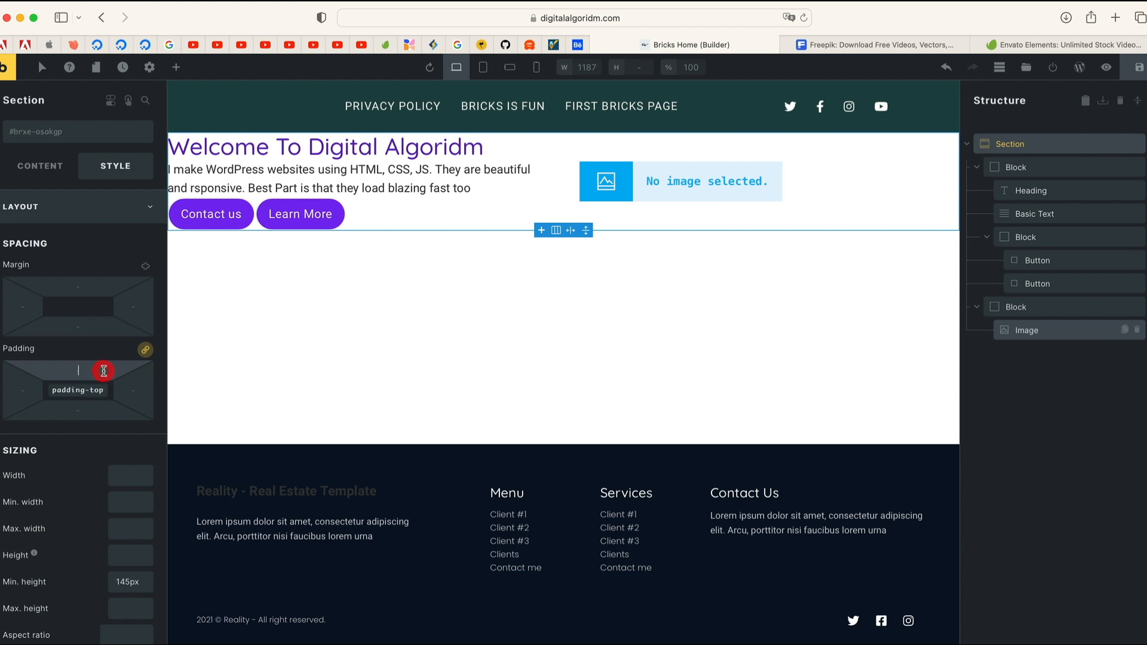
pyautogui.write('5%')
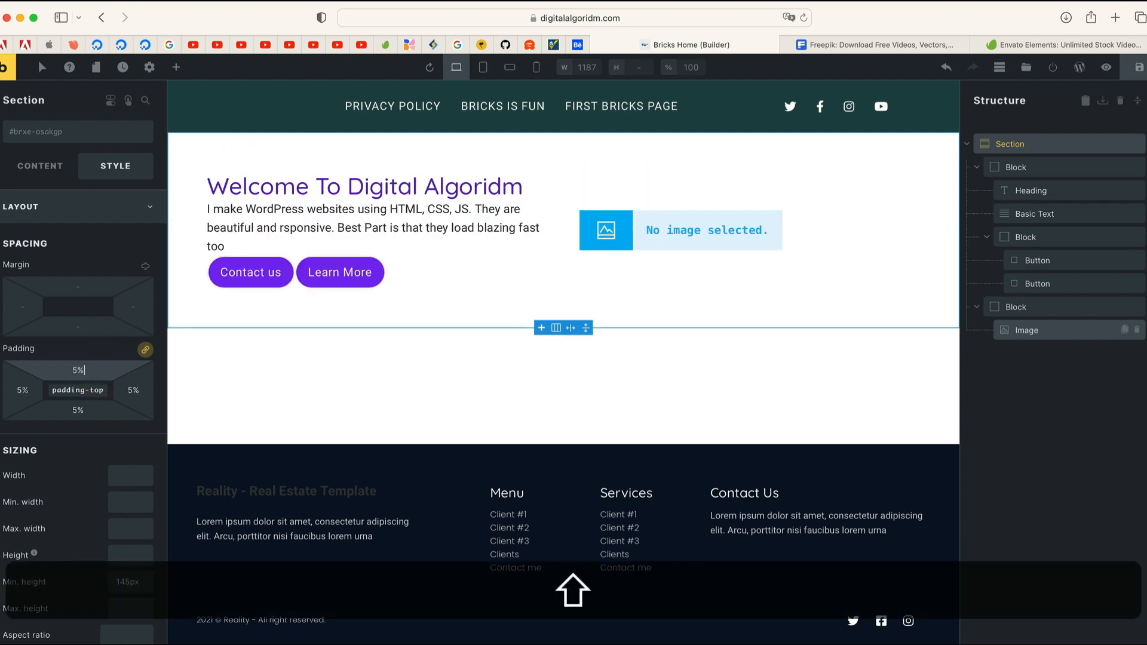
# - Try 15% padding on all sides of the section, and restore 5%
pyautogui.press('Left')
pyautogui.press('Left')
pyautogui.write('1')
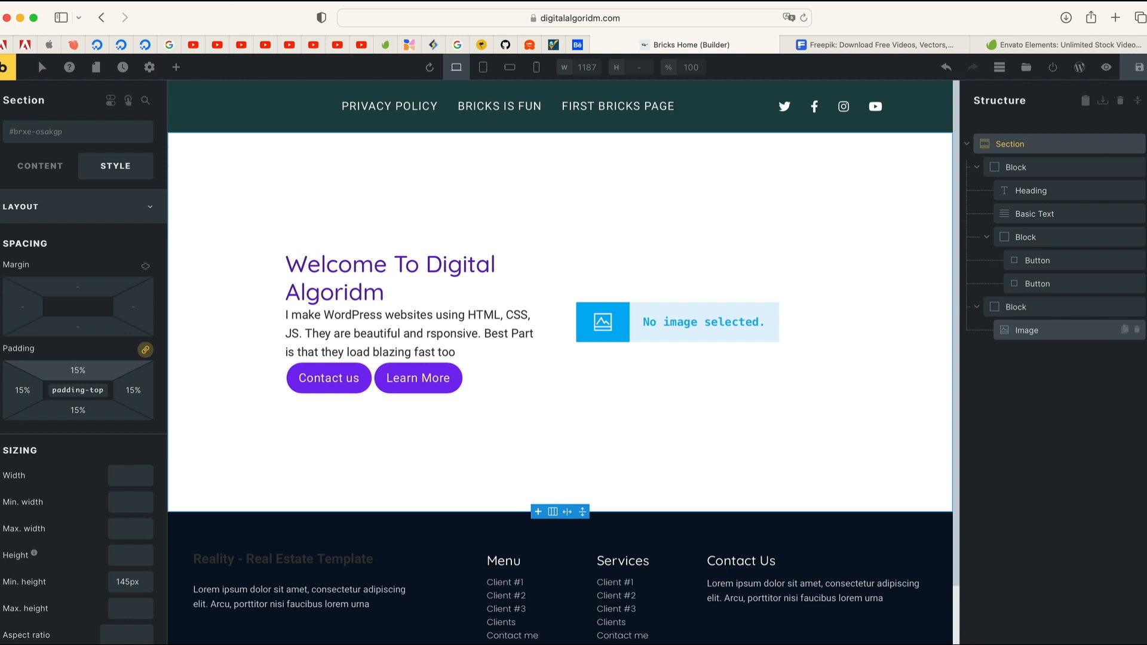
pyautogui.press('BackSpace')
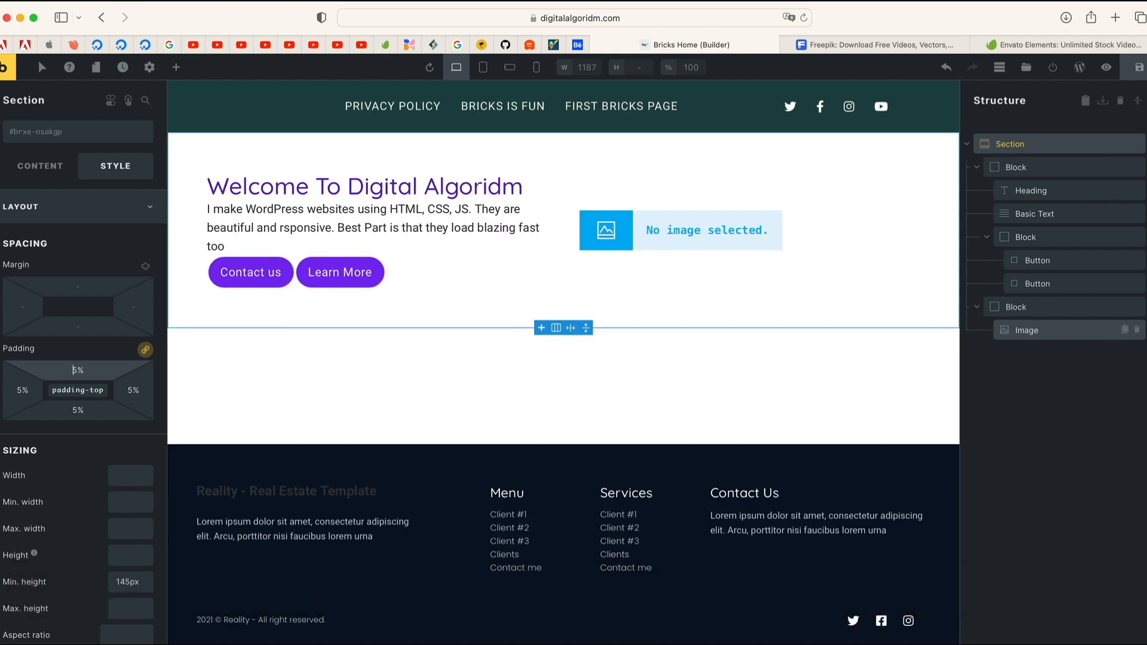
# - Increase the section's minimum height, trying 500px and resizing it on the canvas to about 405px
pyautogui.moveTo(586, 328); pyautogui.dragTo(584, 460)
pyautogui.scroll(-3, 126, 470)
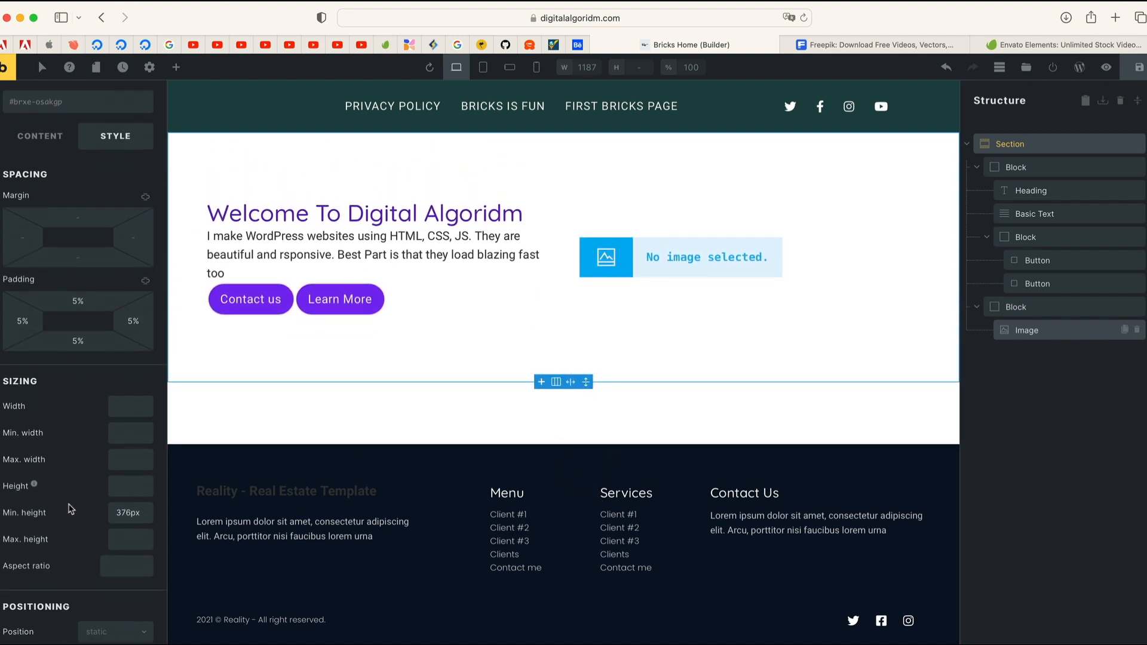
pyautogui.click(126, 470)
pyautogui.doubleClick(125, 474)
pyautogui.write('500')
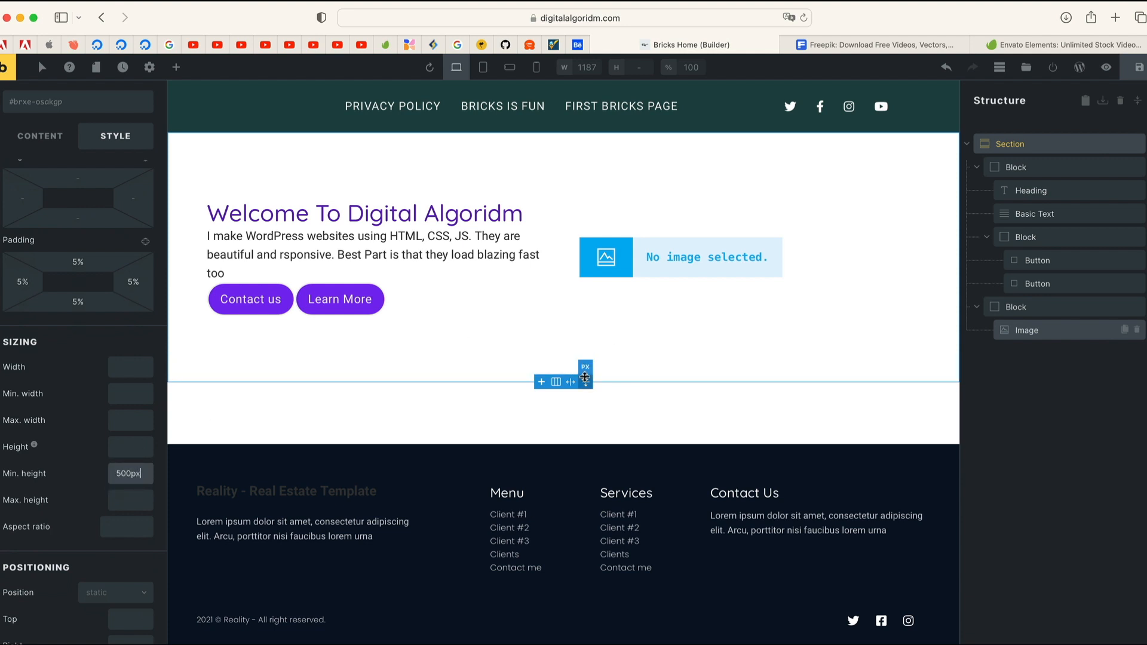
pyautogui.moveTo(586, 382); pyautogui.dragTo(590, 482)
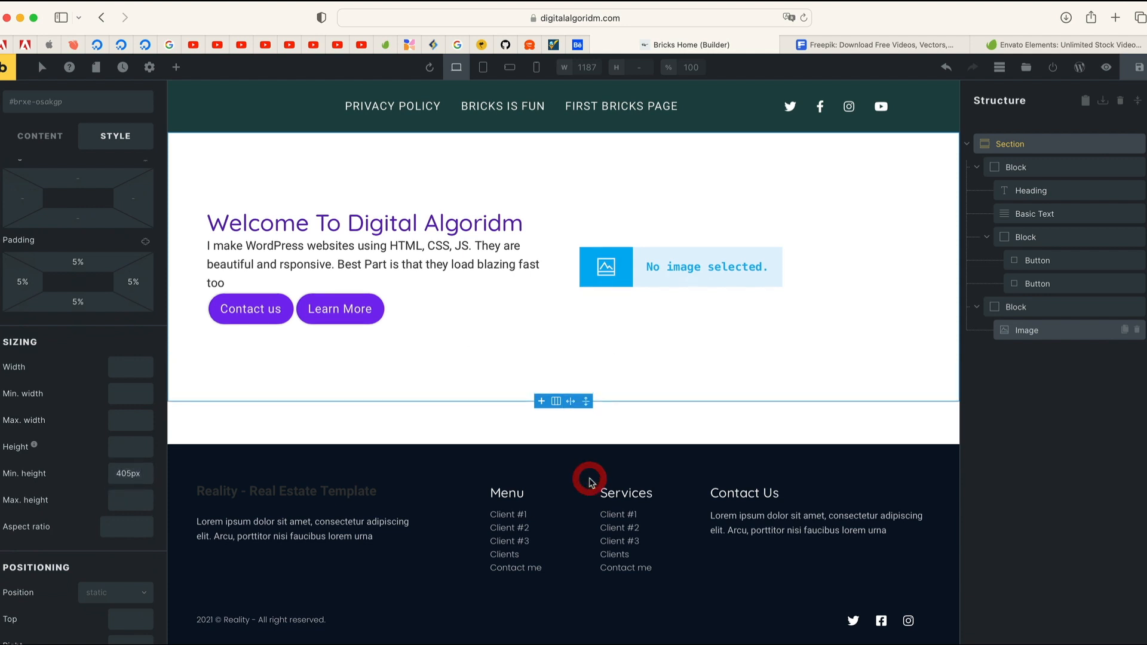
# - Switch to Freepik and search all resources for "work illustration"
pyautogui.click(698, 271)
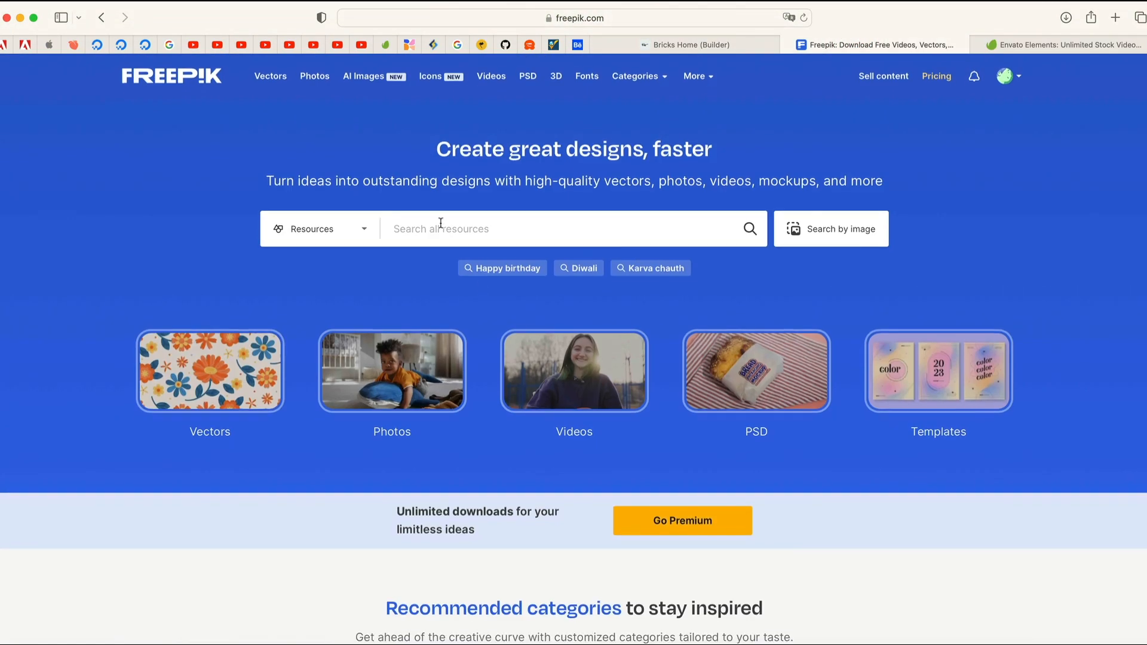
pyautogui.click(441, 221)
pyautogui.write('wo')
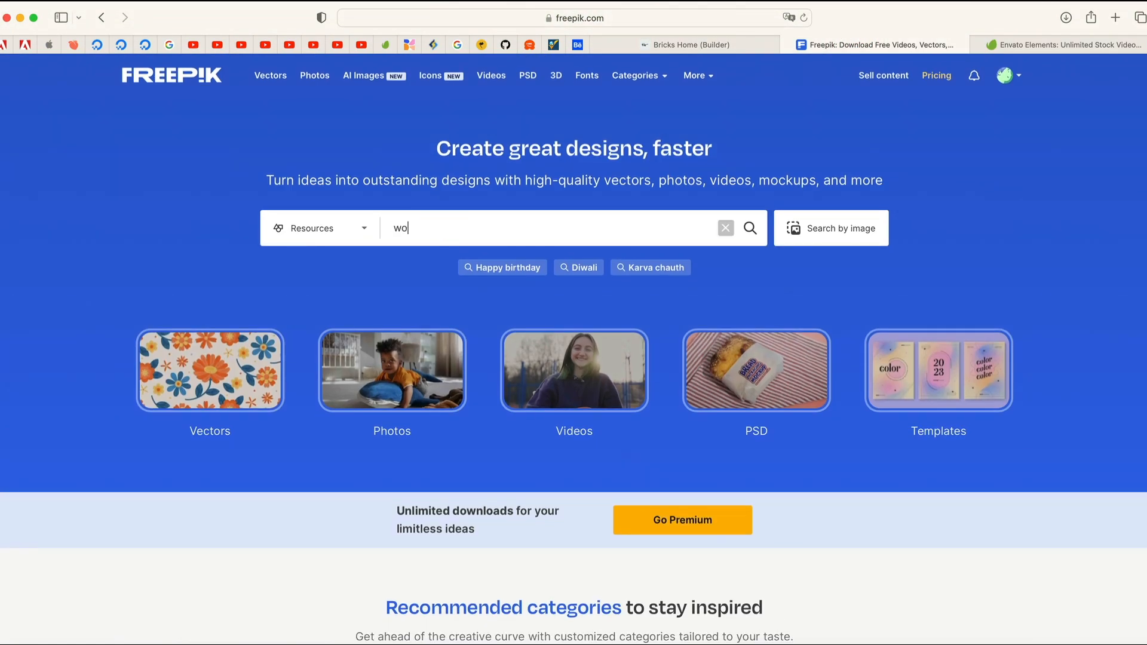
pyautogui.write('rk illustration')
pyautogui.press('Return')
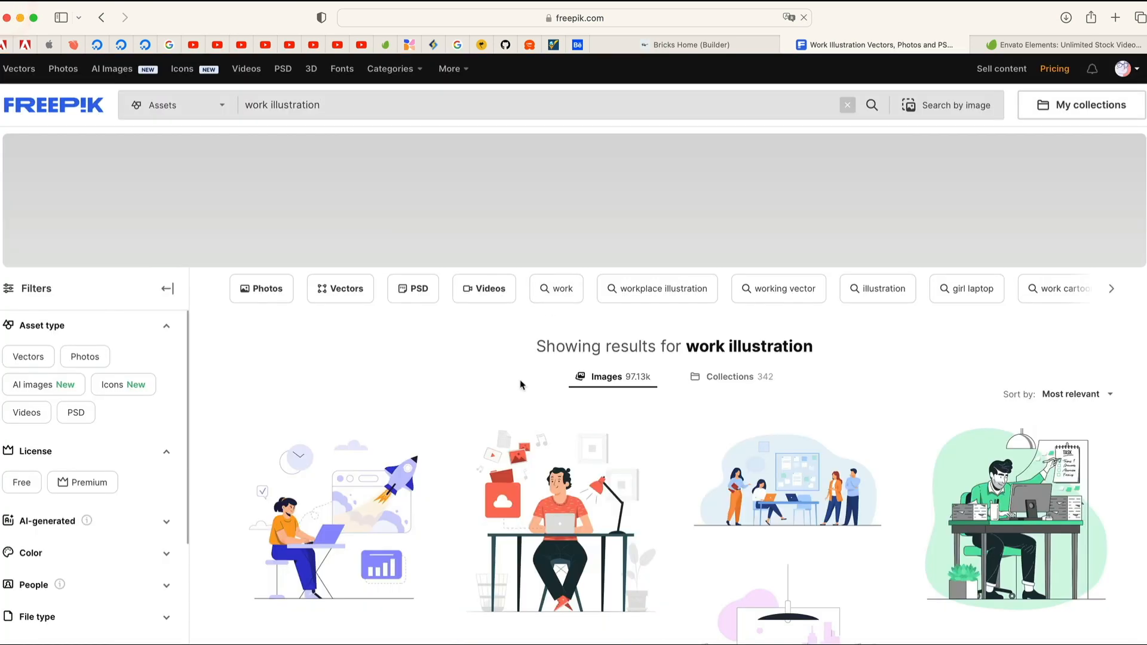
# - Find the purple customer support flat illustration of a woman at a laptop, download it, and close its preview
pyautogui.scroll(-3, 796, 412)
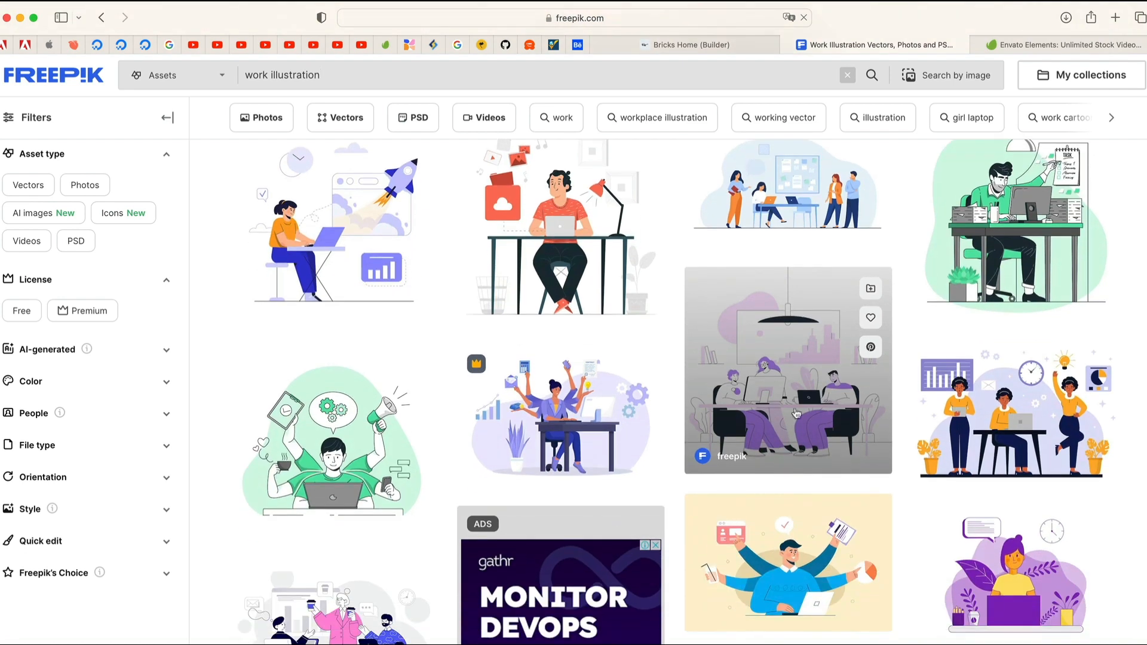
pyautogui.scroll(-3, 796, 413)
pyautogui.click(1005, 412)
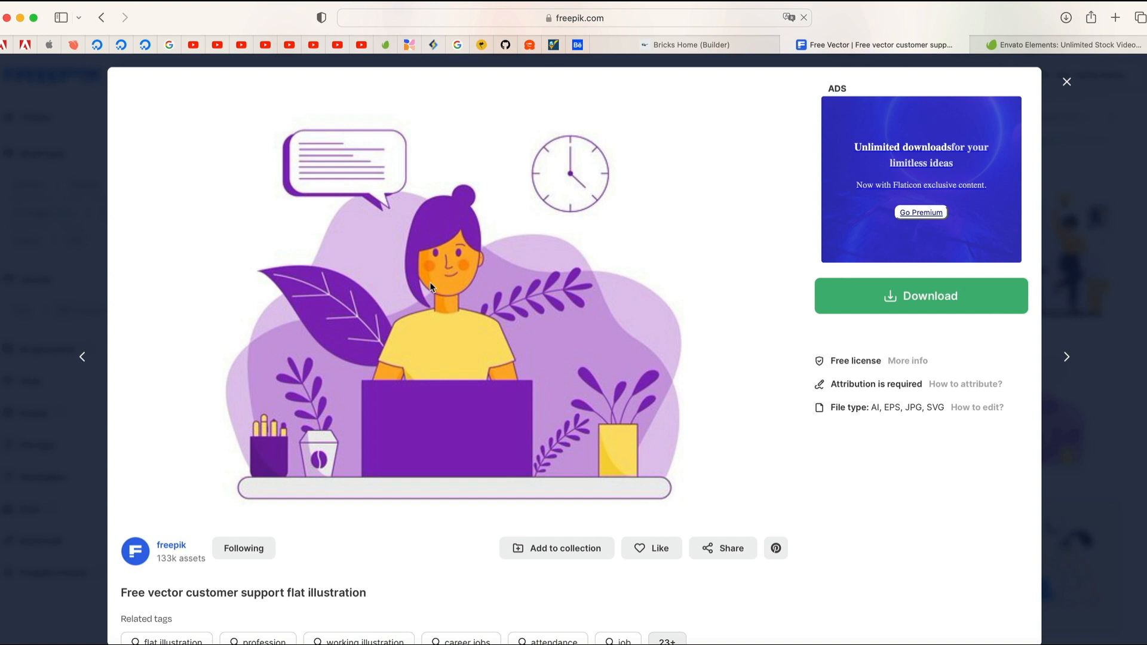
pyautogui.click(912, 308)
pyautogui.click(882, 462)
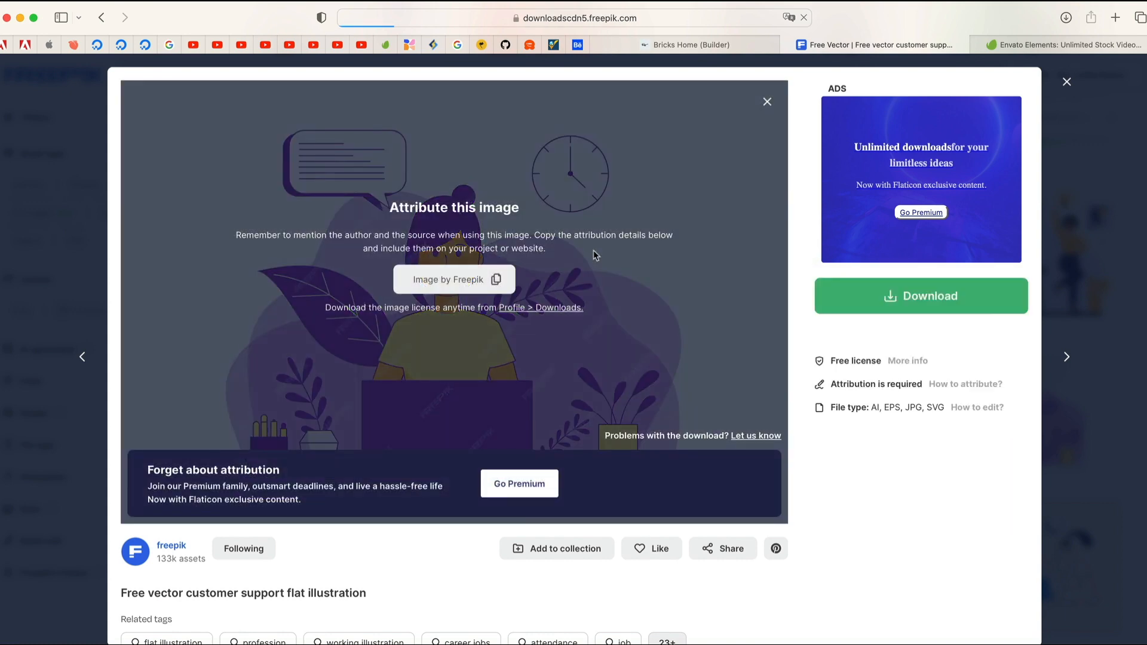
pyautogui.click(768, 101)
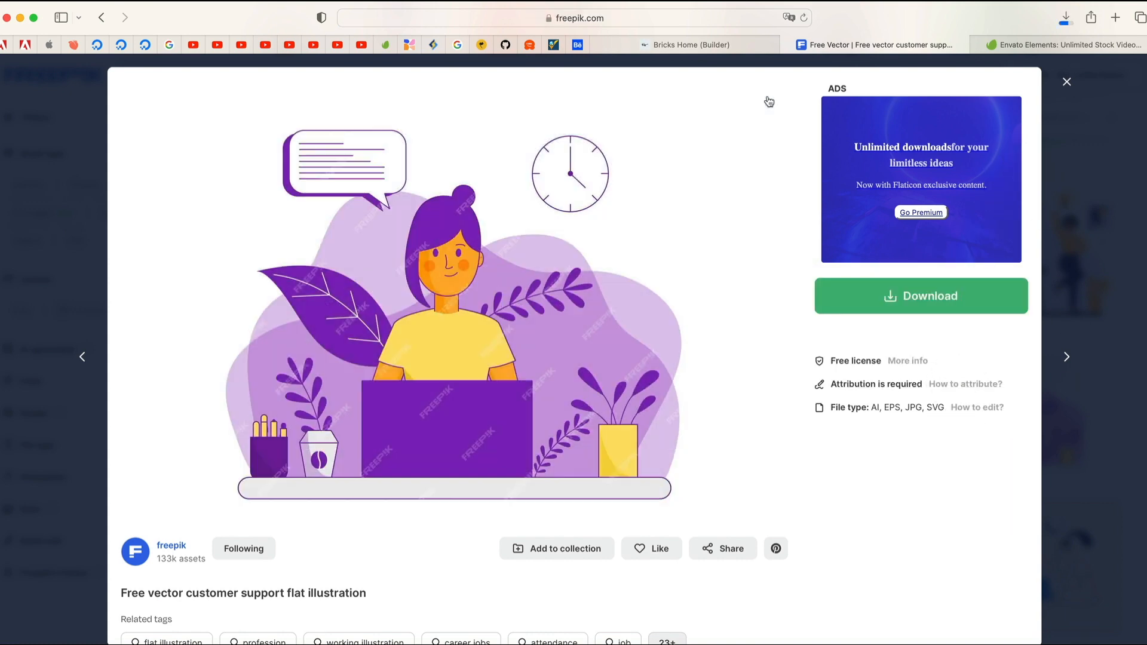
pyautogui.click(1068, 82)
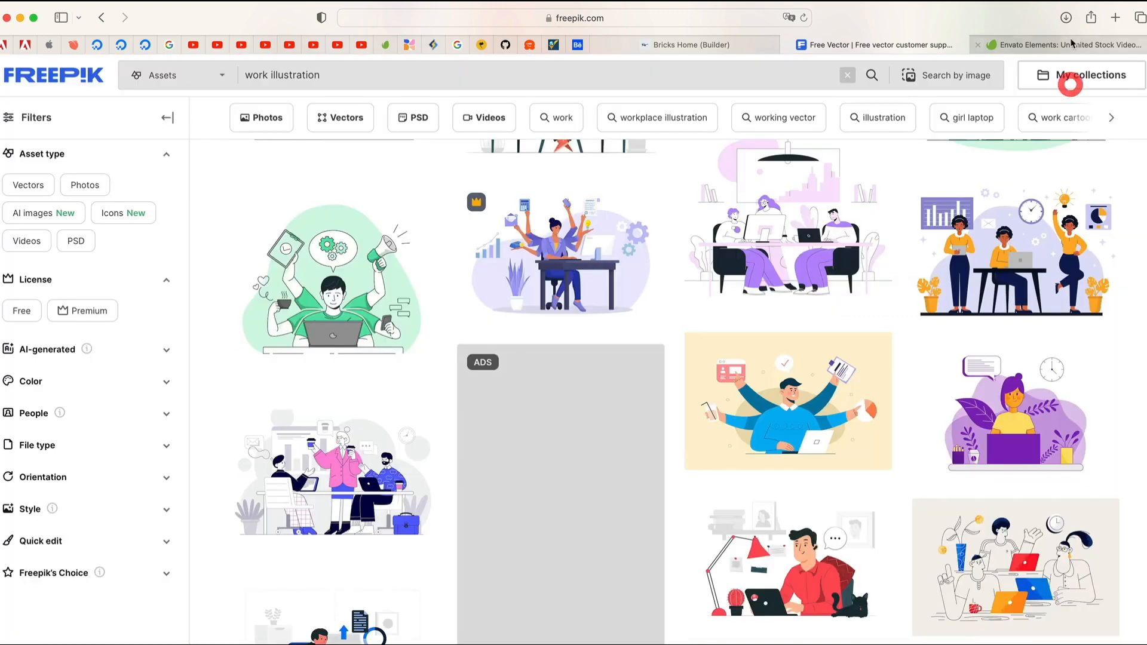
# - Switch to Envato Elements, search for "work illustration", limit the results to Graphics, and browse them
pyautogui.click(1066, 40)
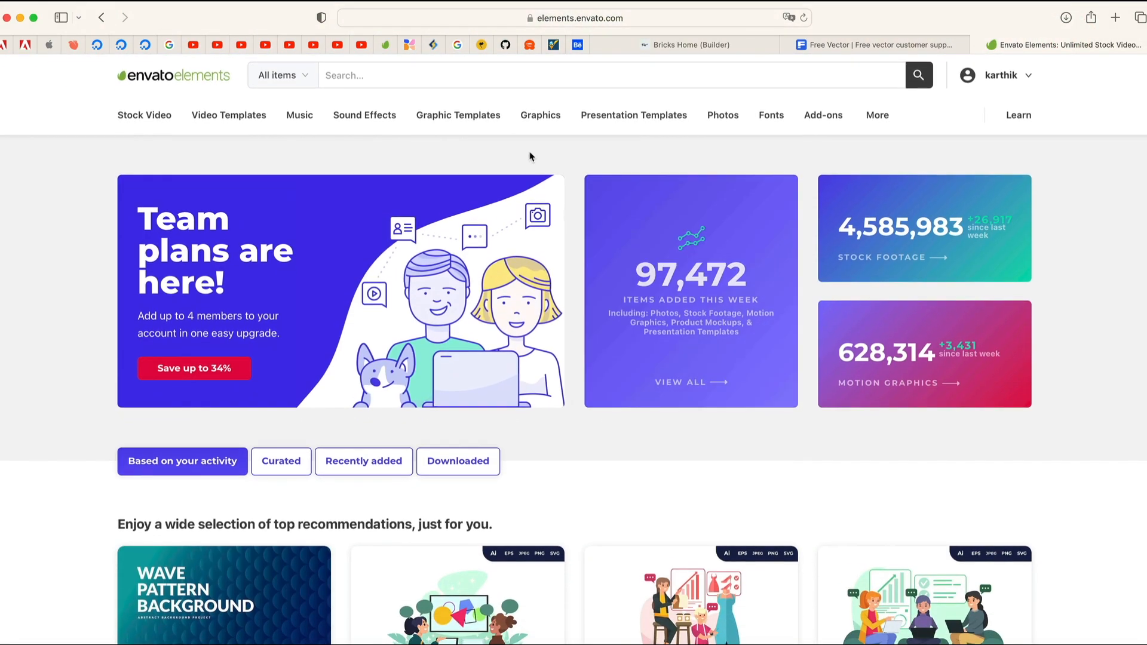
pyautogui.click(447, 75)
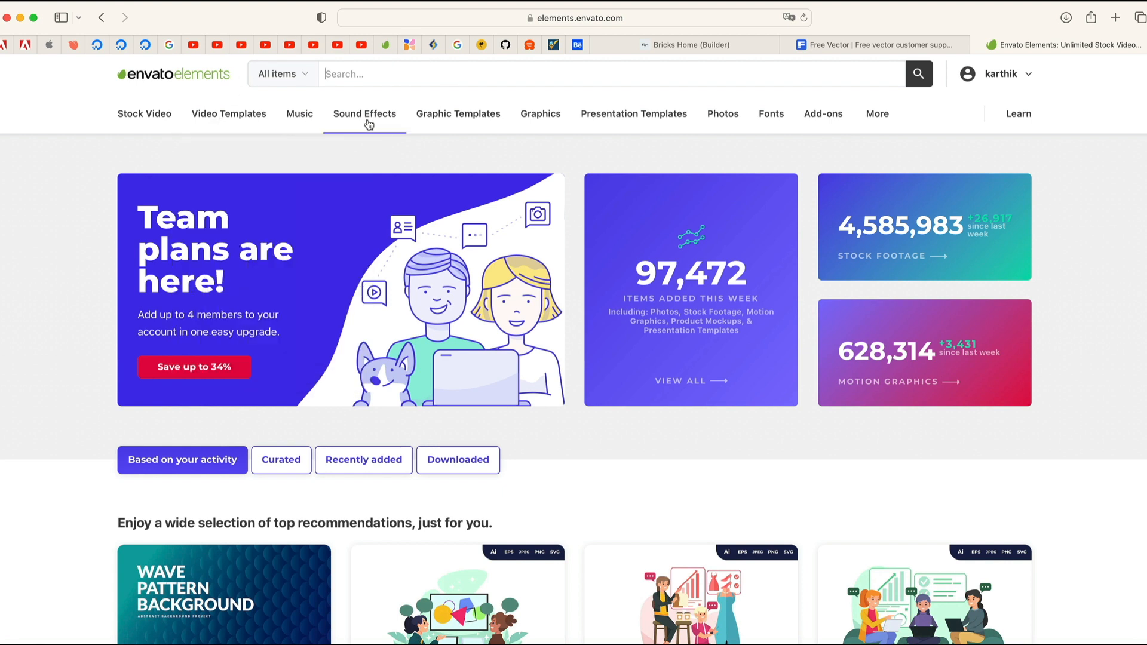
pyautogui.click(563, 81)
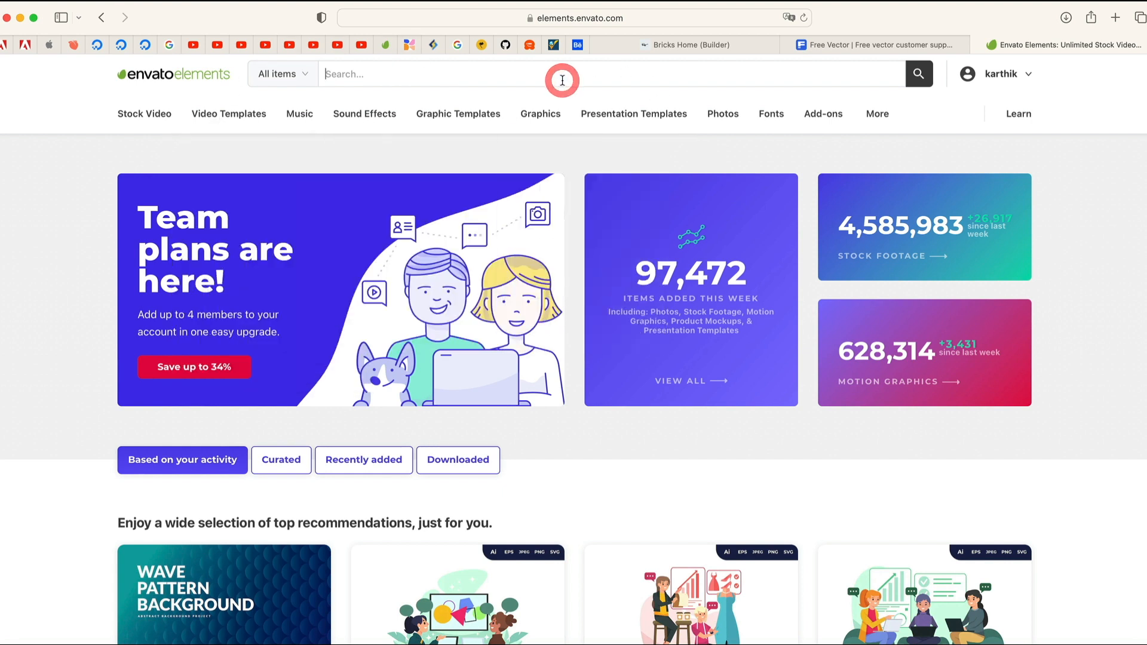
pyautogui.write('work ill')
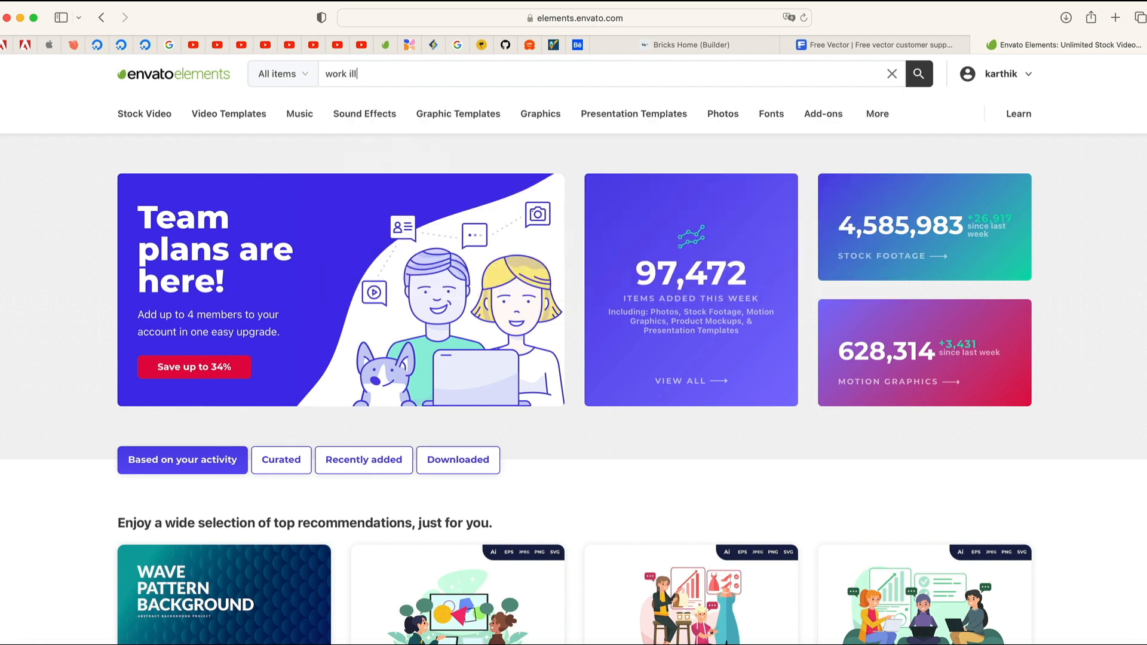
pyautogui.write('ustration')
pyautogui.press('Return')
pyautogui.click(986, 267)
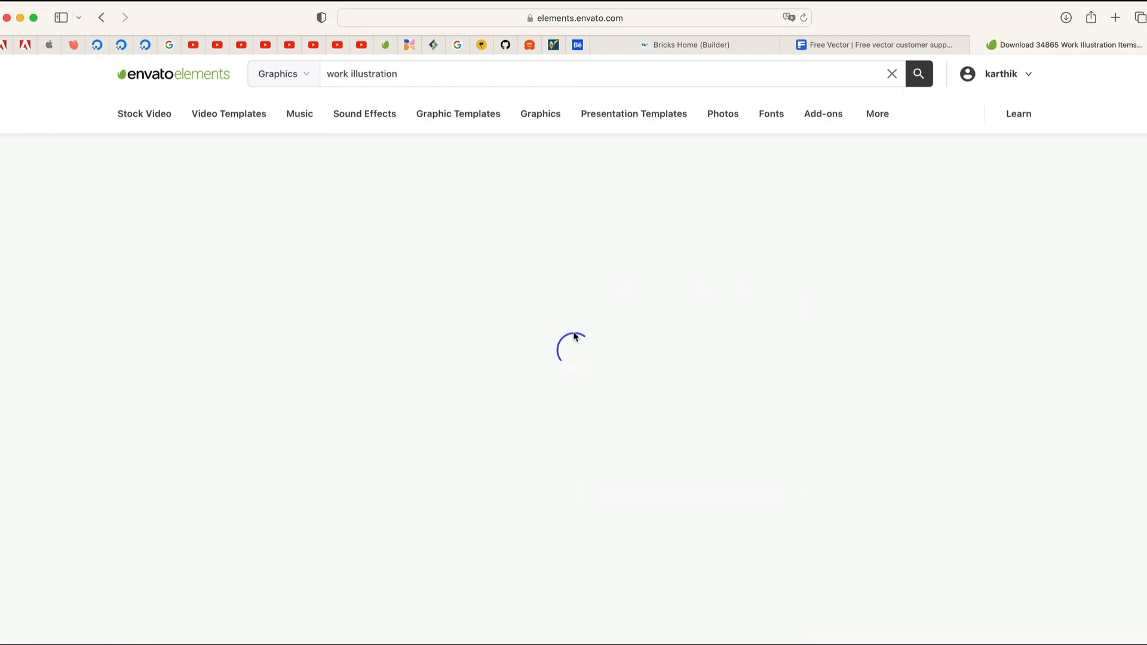
pyautogui.scroll(-4, 419, 370)
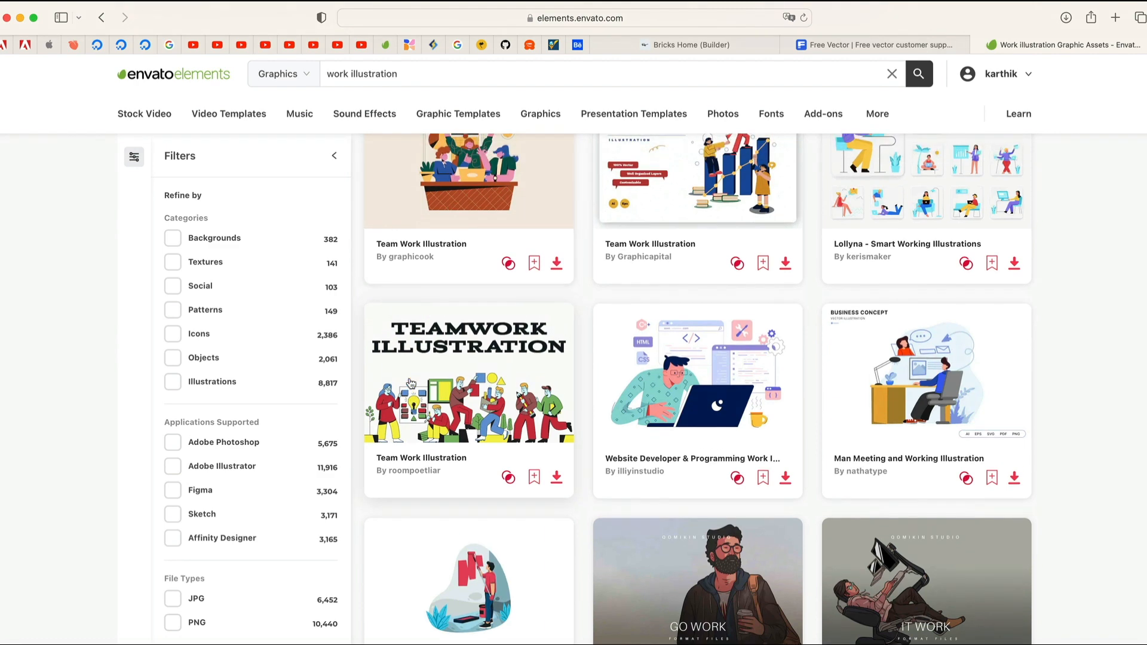
# - Find the Freelance Working Illustration in the results and download it under the digitalalgoridm.com website project
pyautogui.scroll(-5, 411, 383)
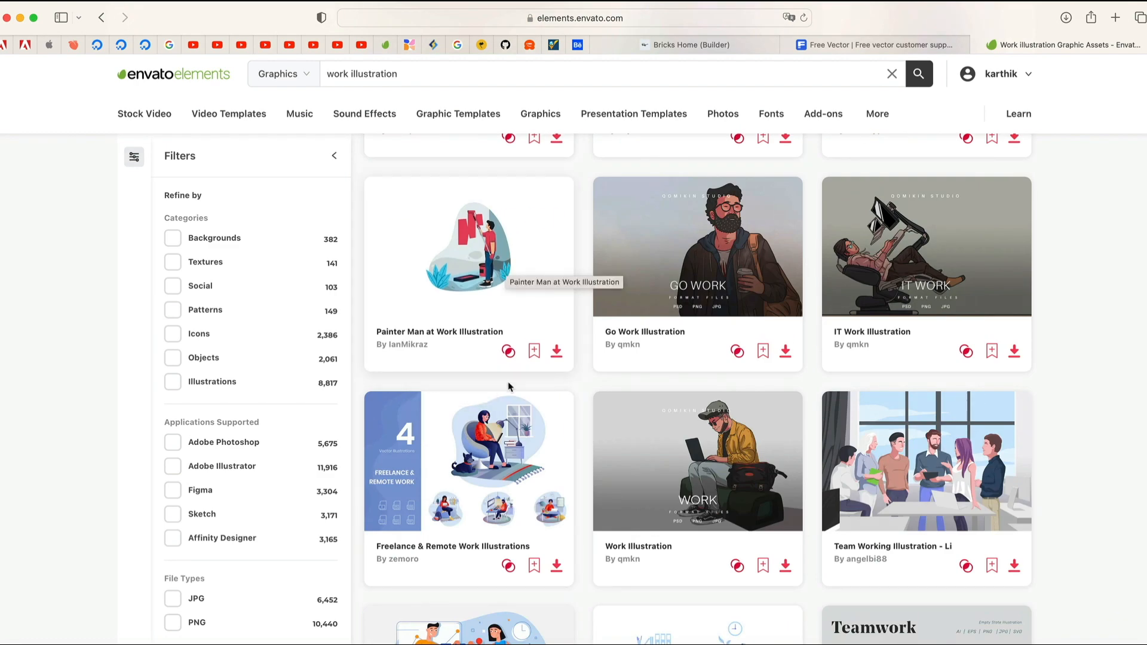
pyautogui.scroll(-4, 508, 387)
pyautogui.click(617, 356)
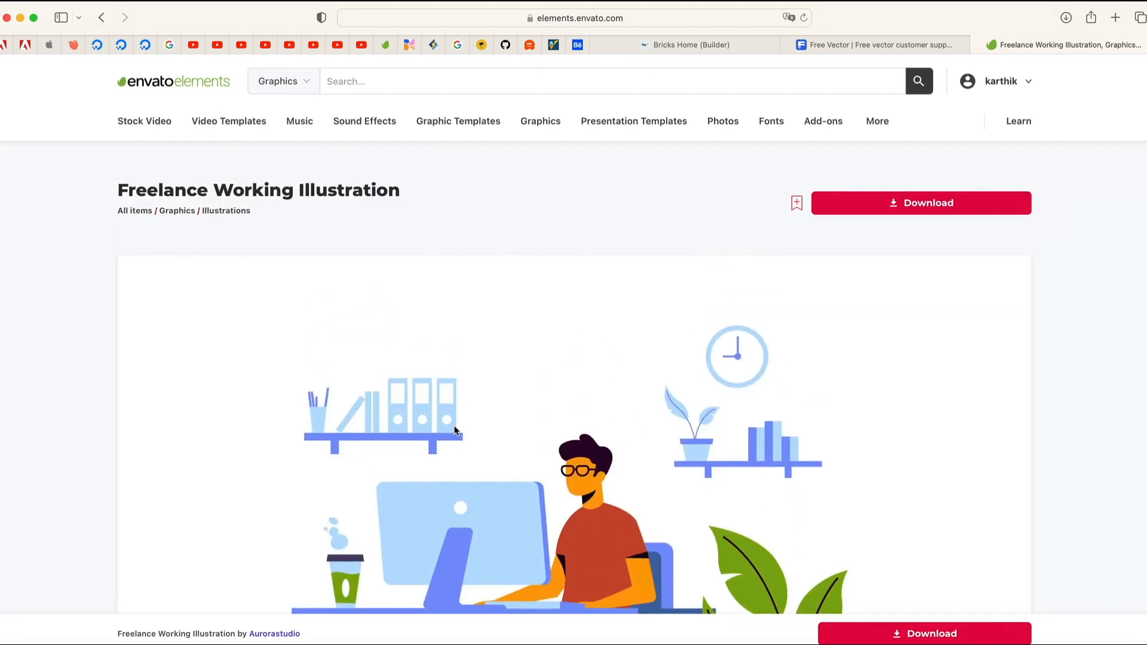
pyautogui.click(899, 197)
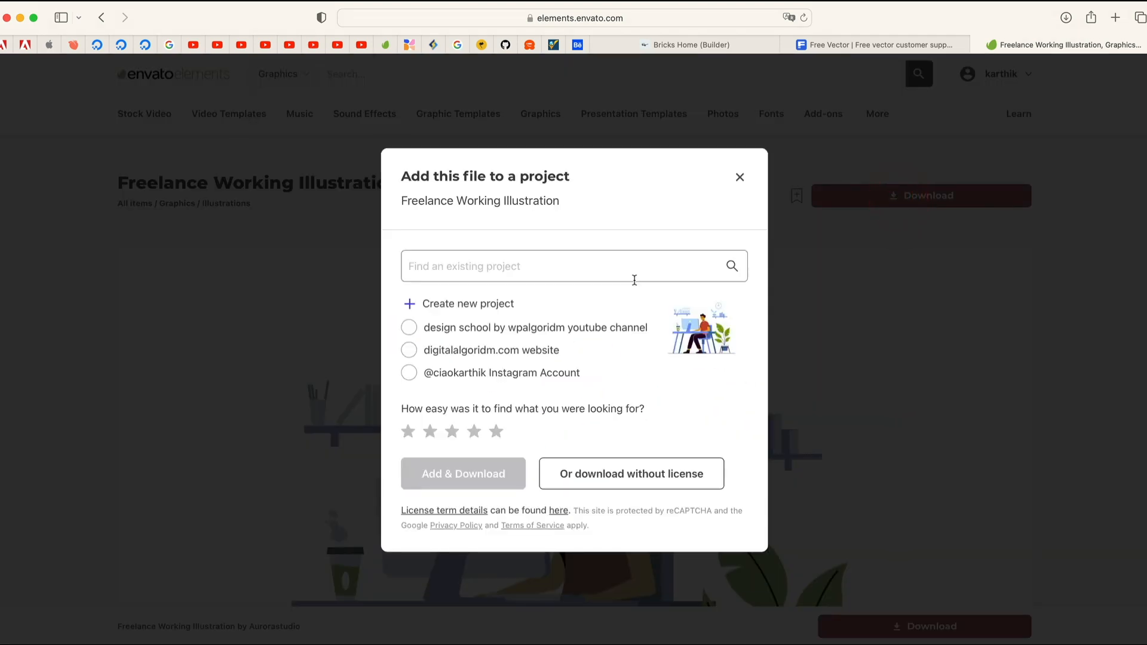
pyautogui.click(525, 327)
pyautogui.click(515, 349)
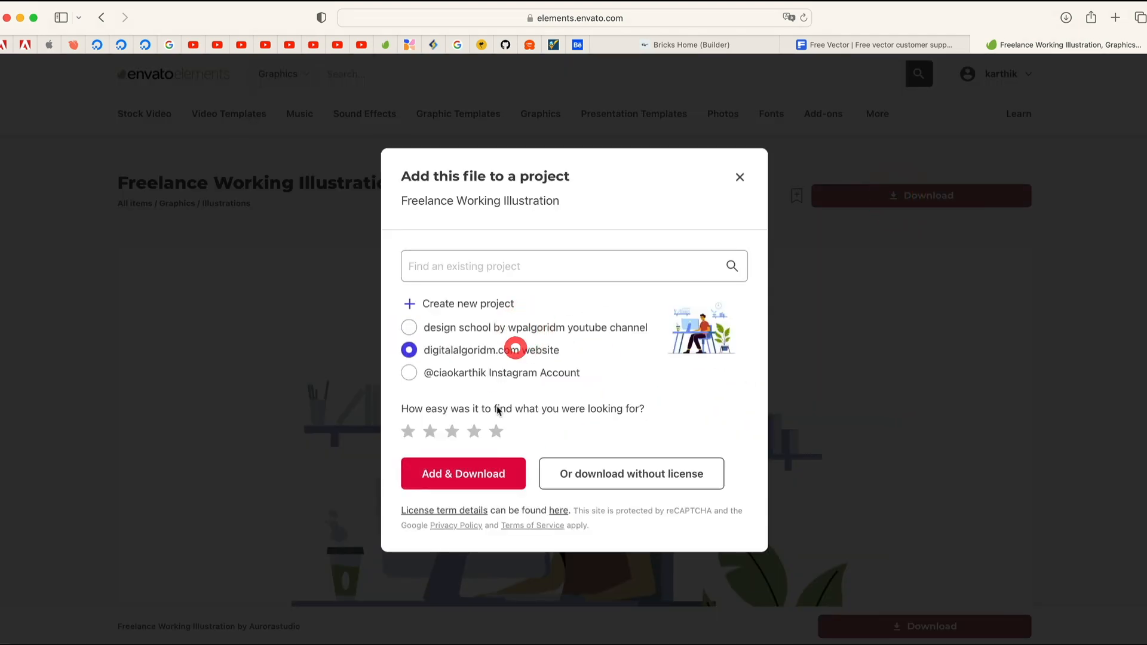
pyautogui.click(472, 472)
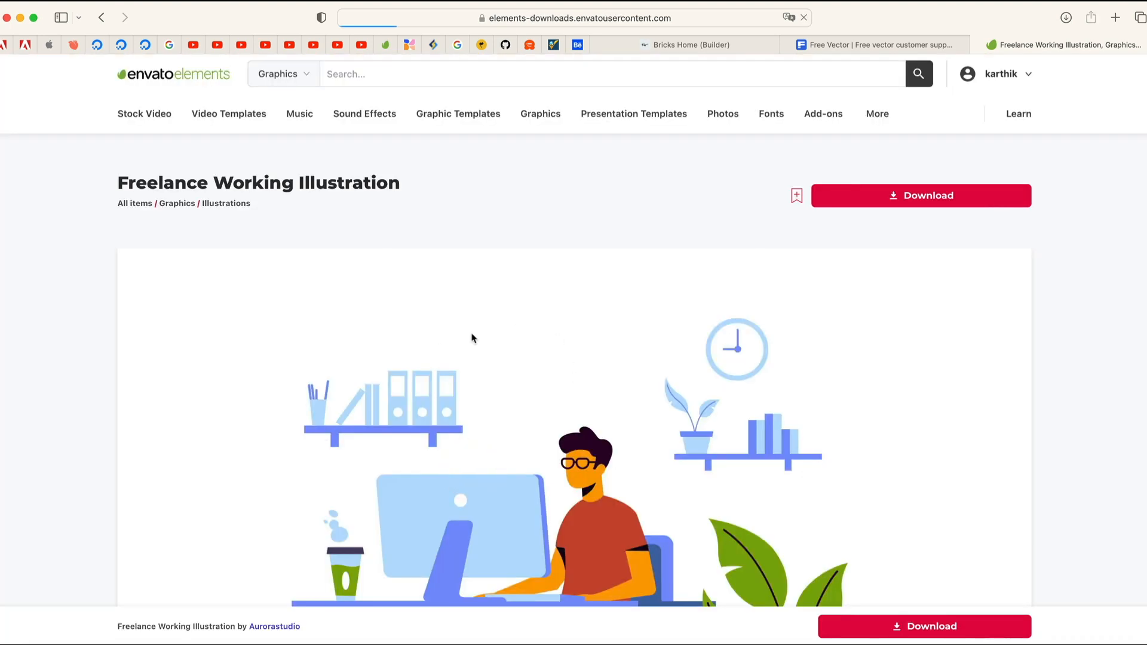
pyautogui.scroll(-1, 541, 401)
pyautogui.scroll(2, 540, 401)
# - Switch back to the Bricks builder and open the media uploader for the hero's empty Image element
pyautogui.click(743, 46)
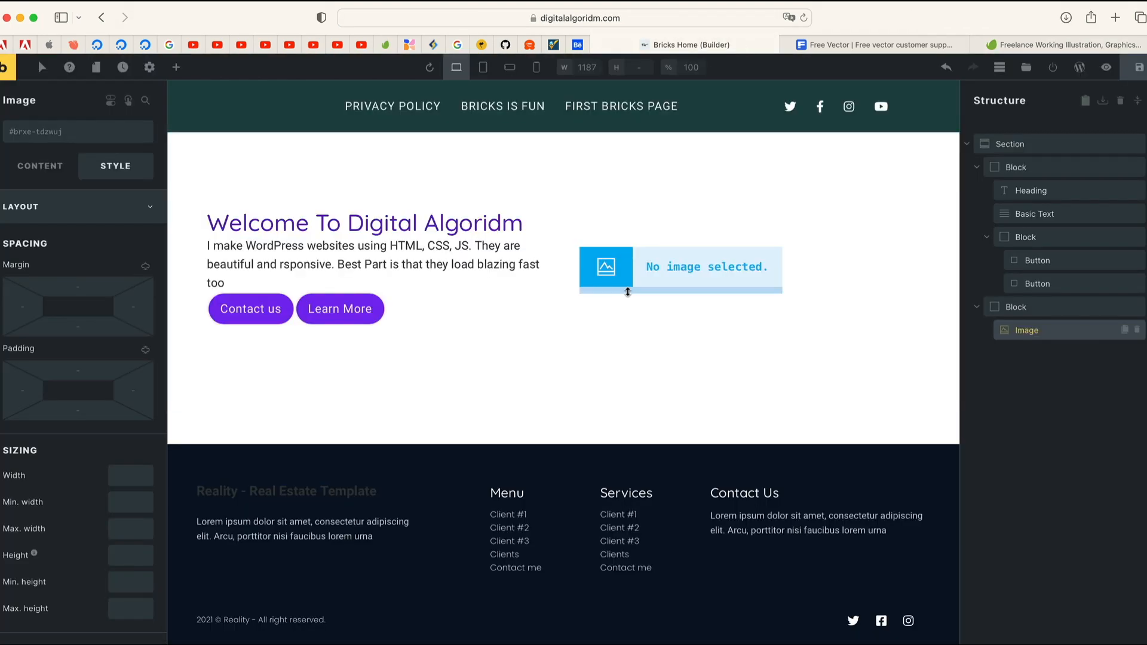
pyautogui.click(648, 272)
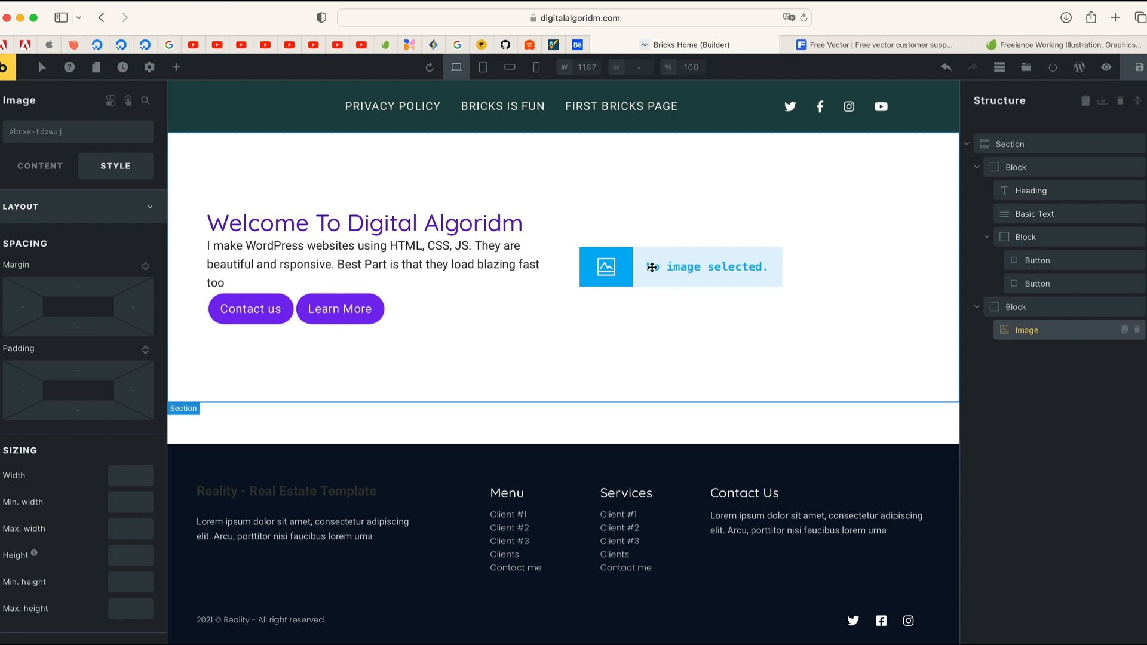
pyautogui.click(662, 271)
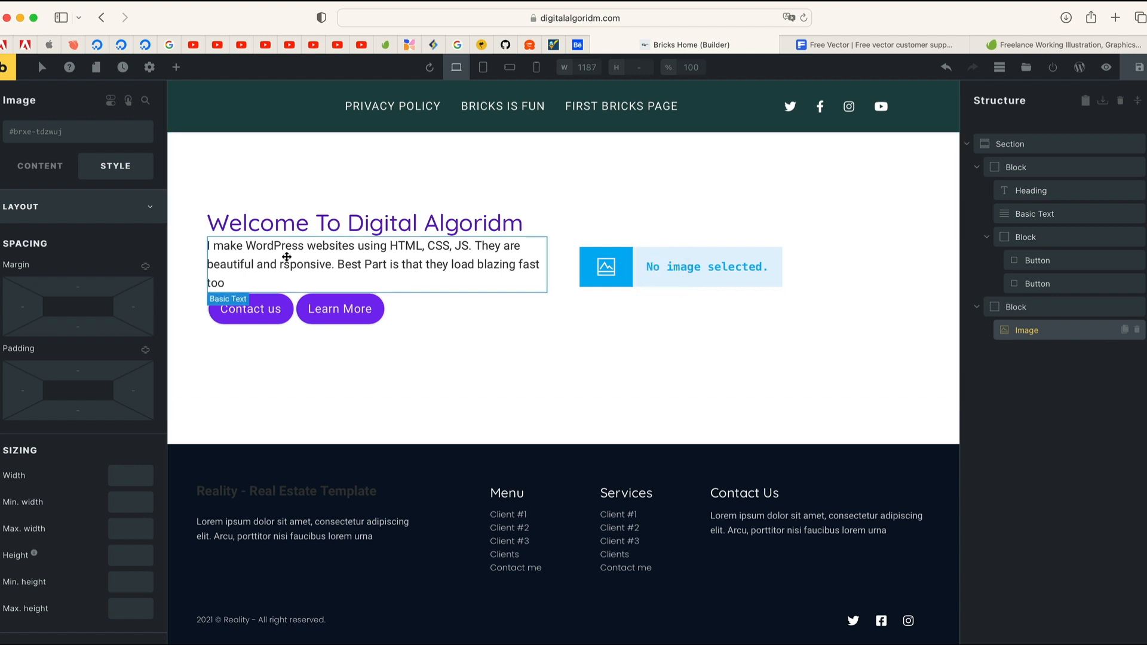
pyautogui.click(43, 168)
pyautogui.click(58, 224)
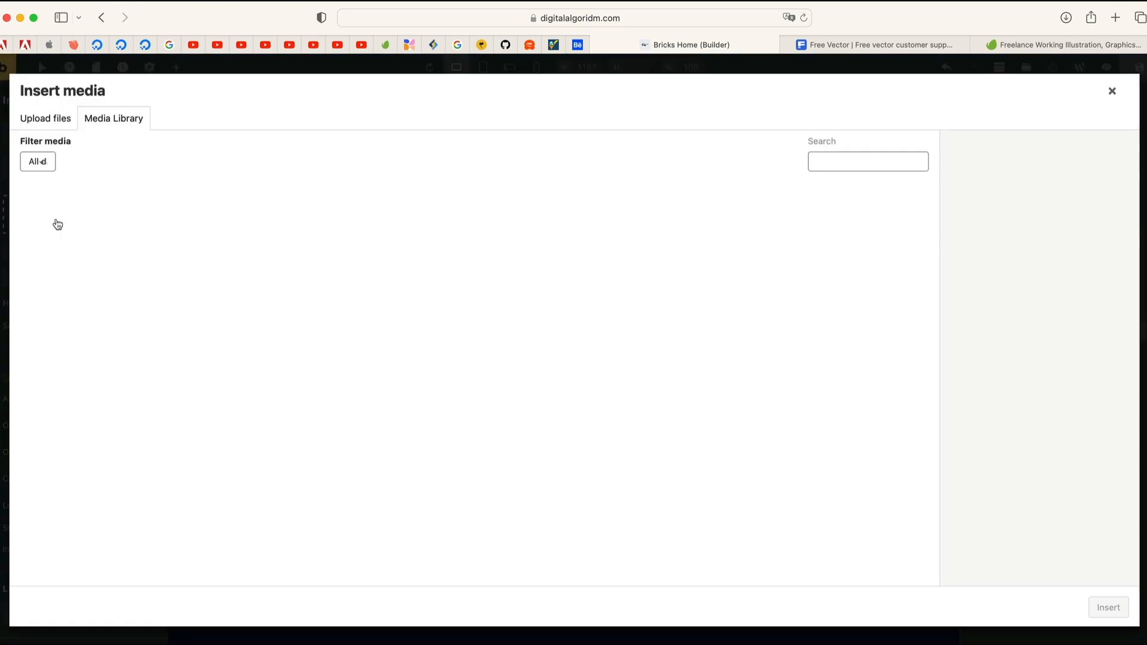
pyautogui.click(48, 120)
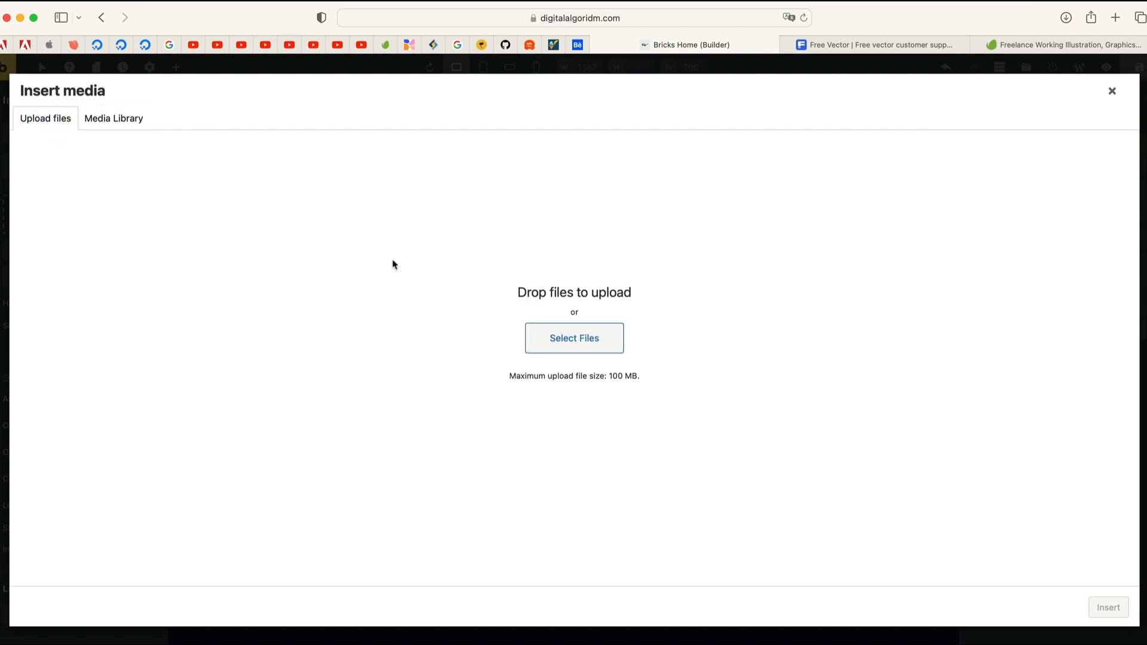
pyautogui.click(574, 351)
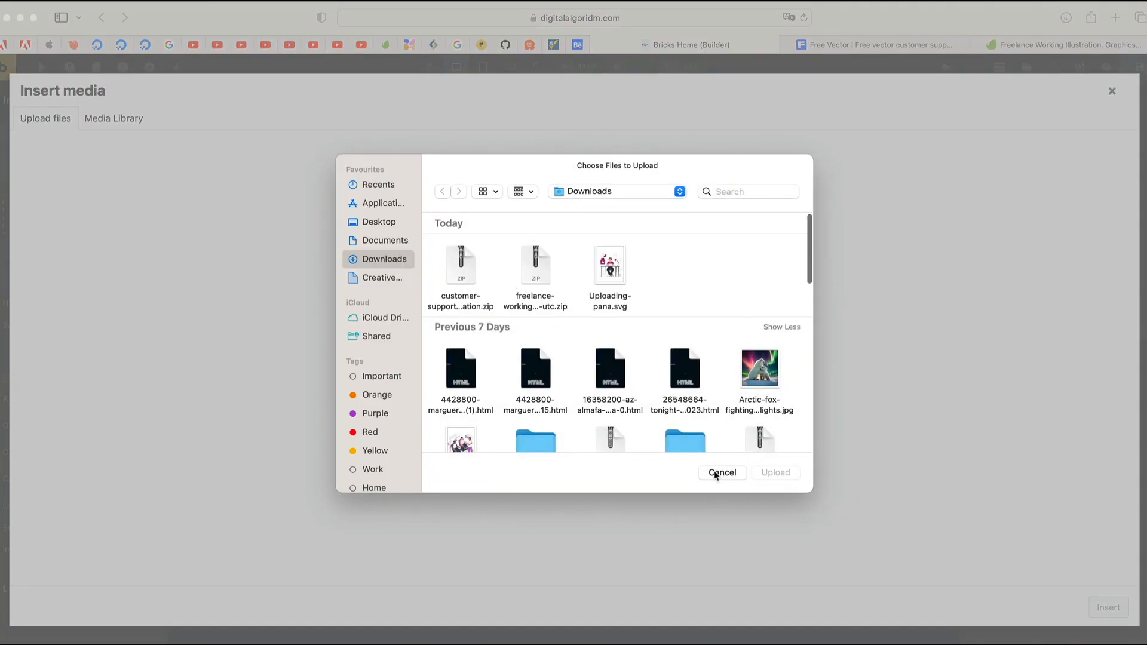
pyautogui.click(716, 473)
# - Locate the downloaded customer-support-flat-illustration.zip in Finder, extract it, and open 5143310.ai from its folder in Adobe Illustrator
pyautogui.click(1065, 17)
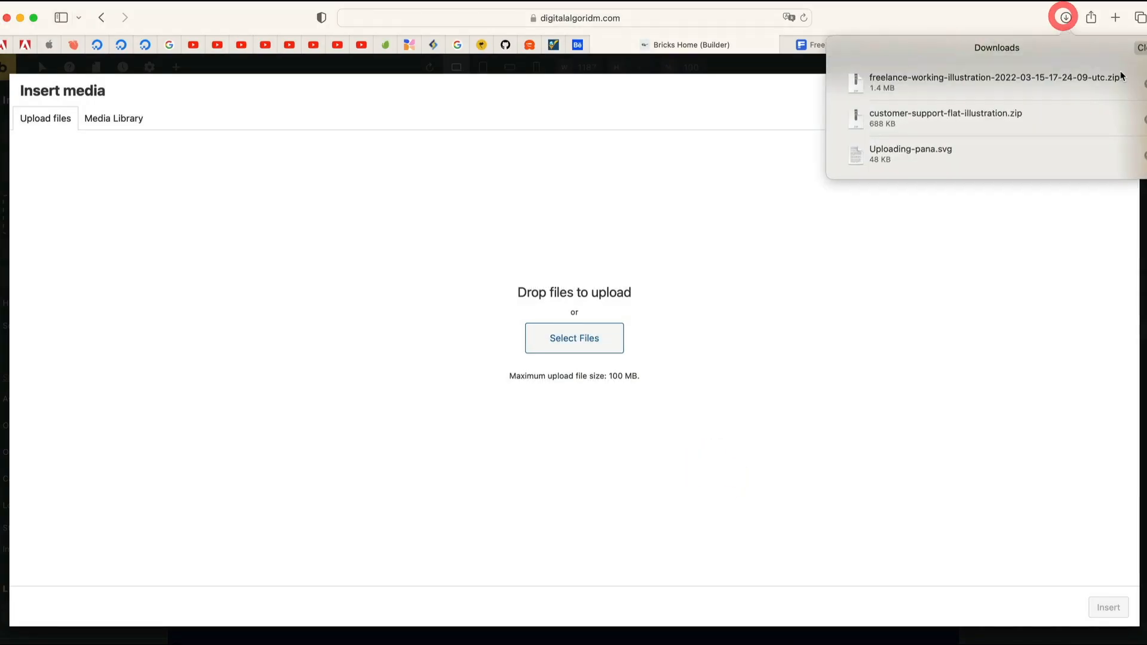
pyautogui.click(1144, 119)
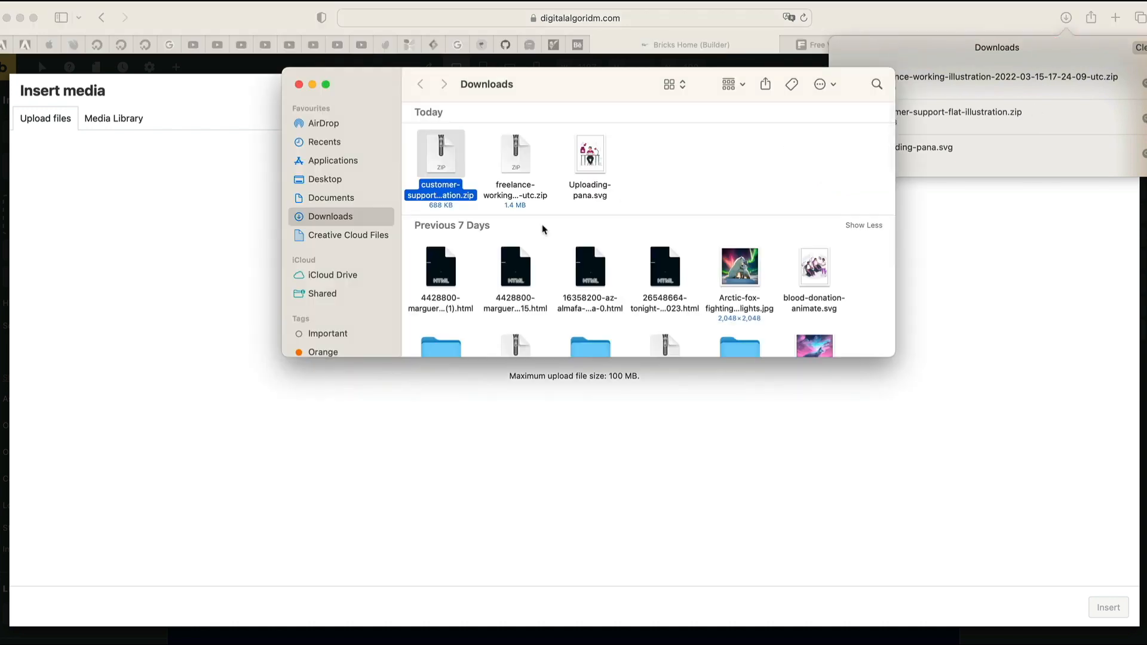
pyautogui.doubleClick(445, 157)
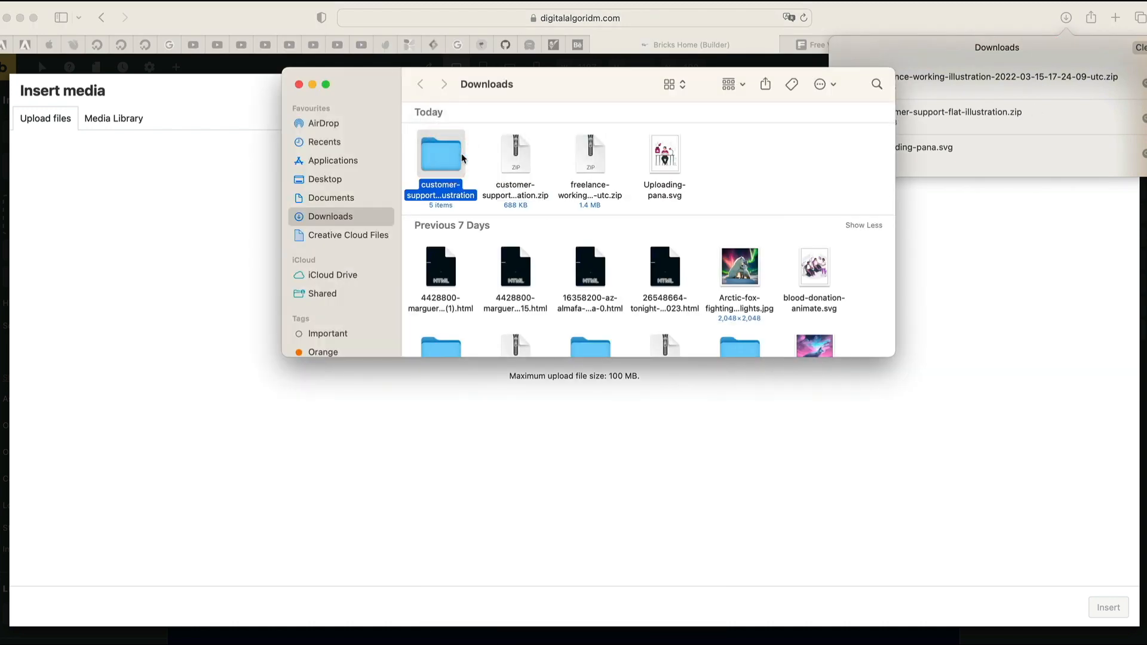
pyautogui.doubleClick(443, 144)
pyautogui.click(604, 127)
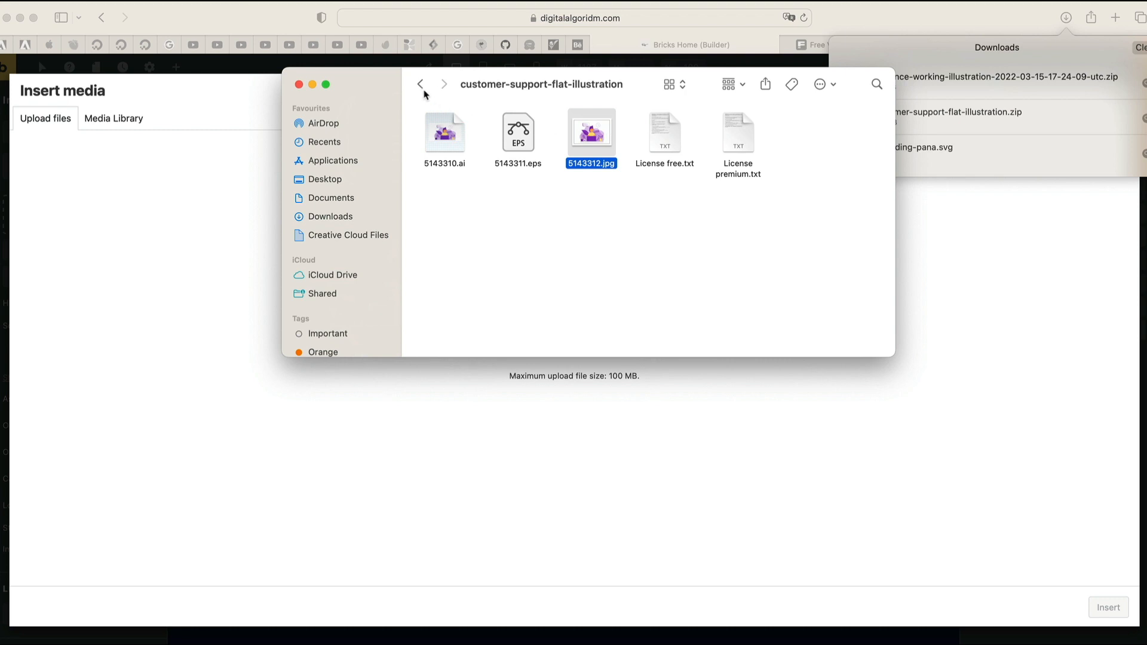
pyautogui.click(441, 135)
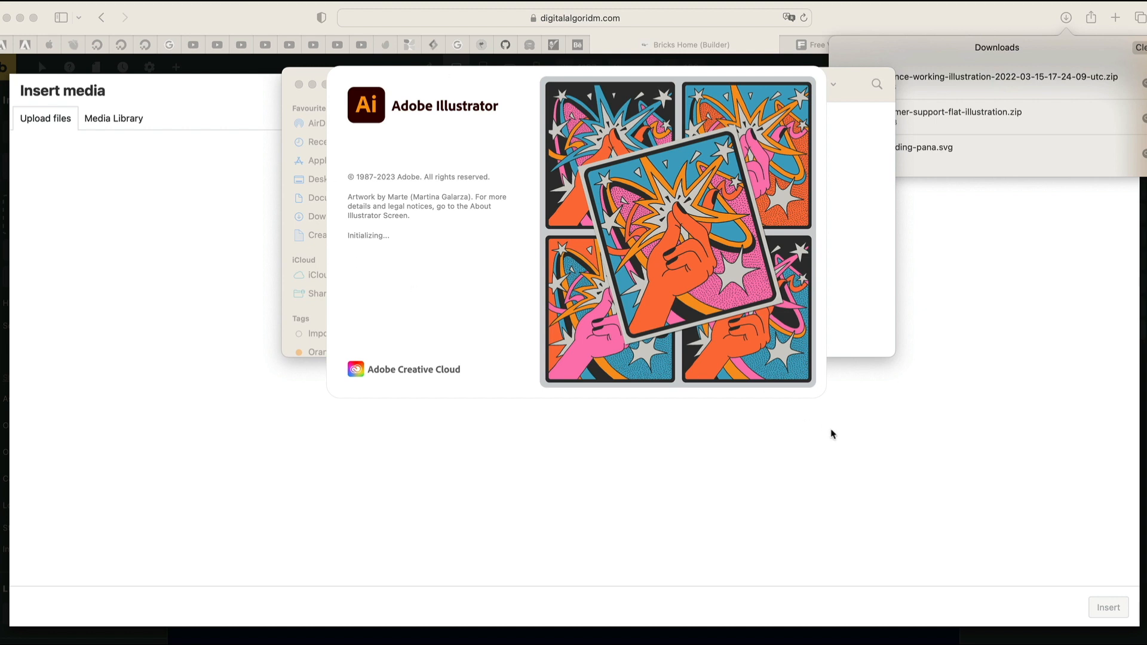
pyautogui.click(1020, 260)
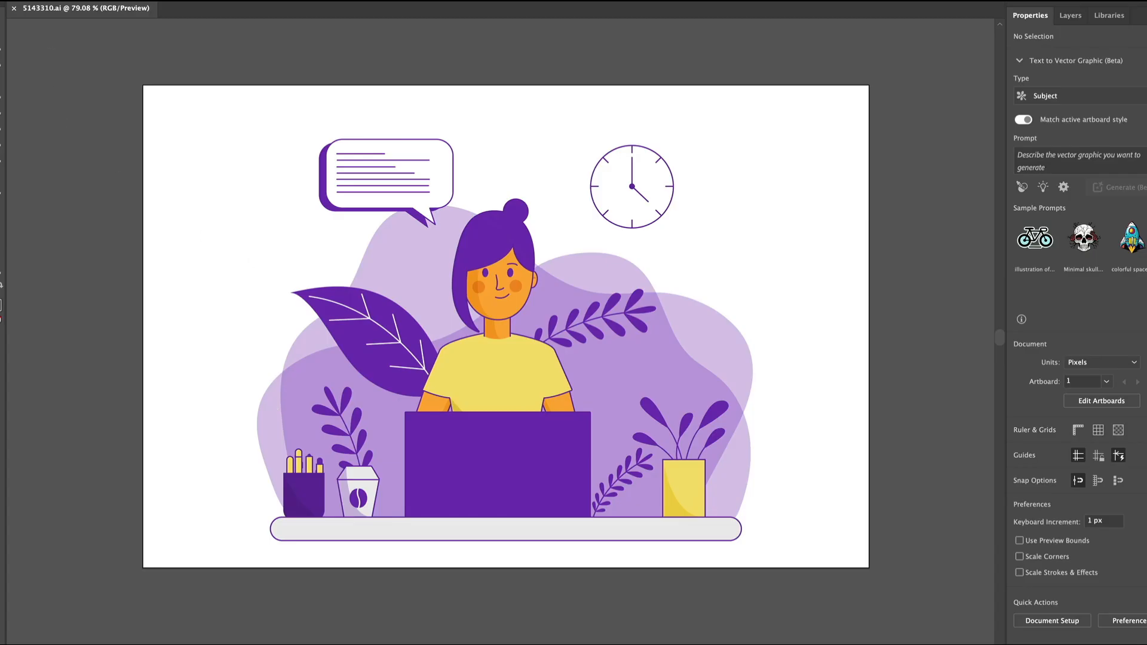
# - Export the illustration to the Desktop as an SVG named "work", accepting the offered SVG options
pyautogui.click(72, 0)
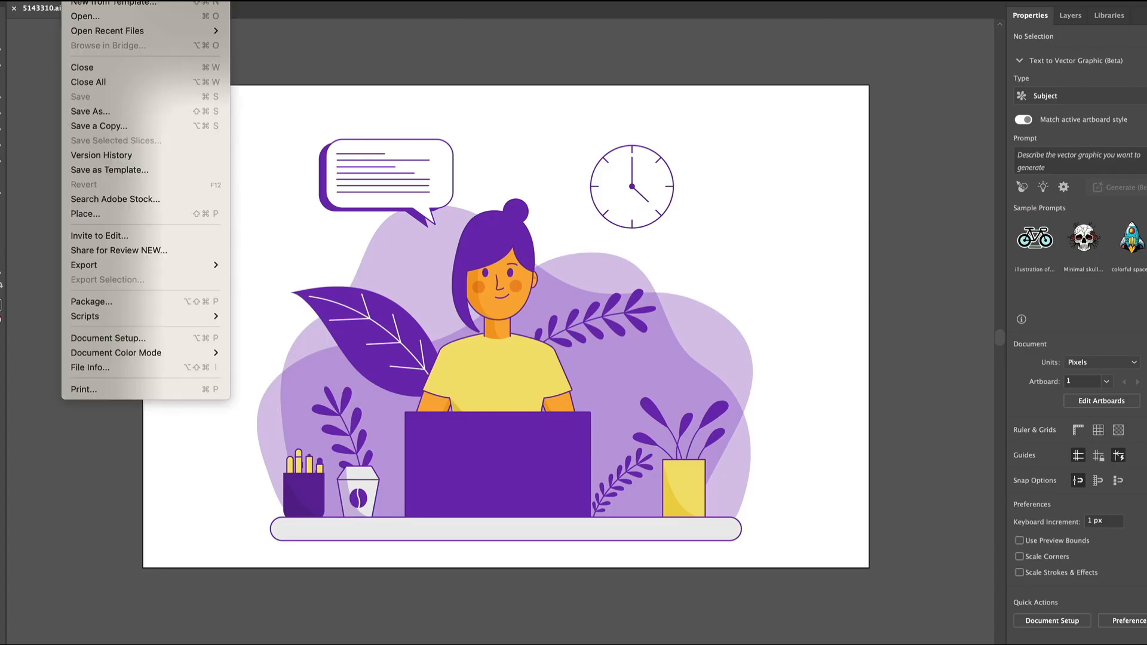
pyautogui.moveTo(113, 267)
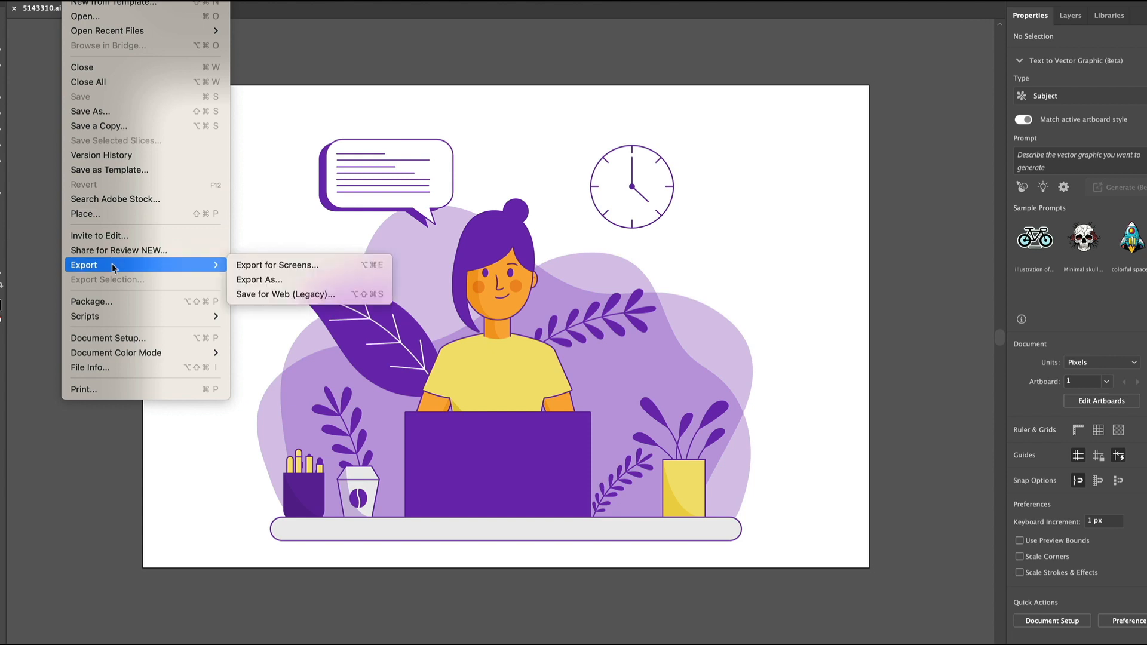
pyautogui.click(245, 279)
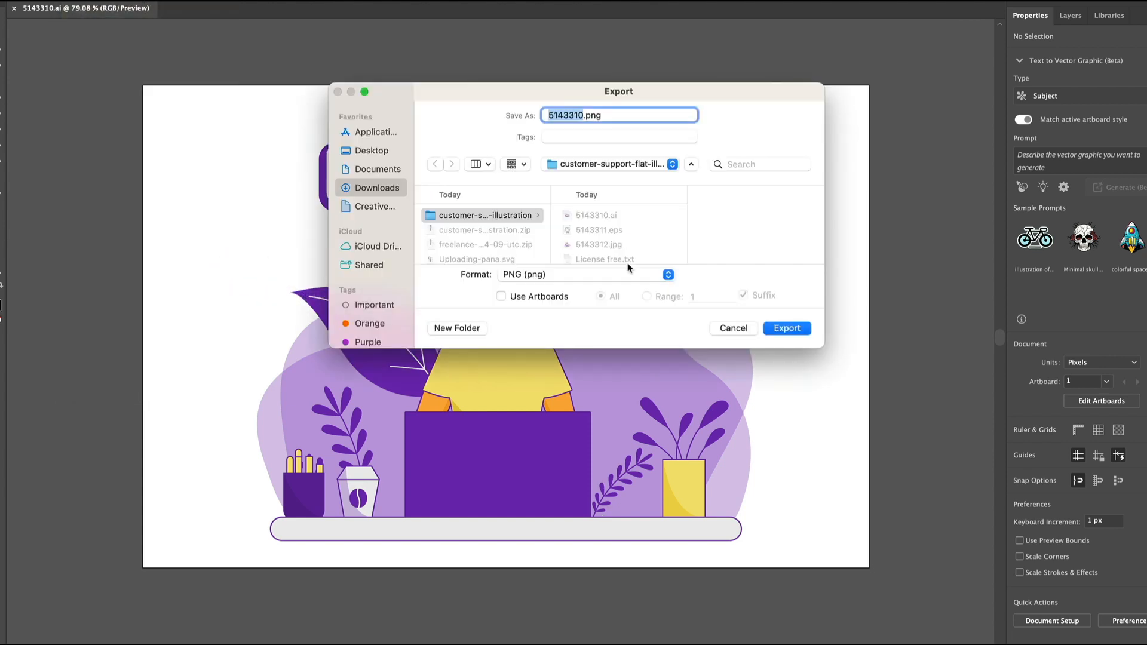
pyautogui.write('work')
pyautogui.click(371, 152)
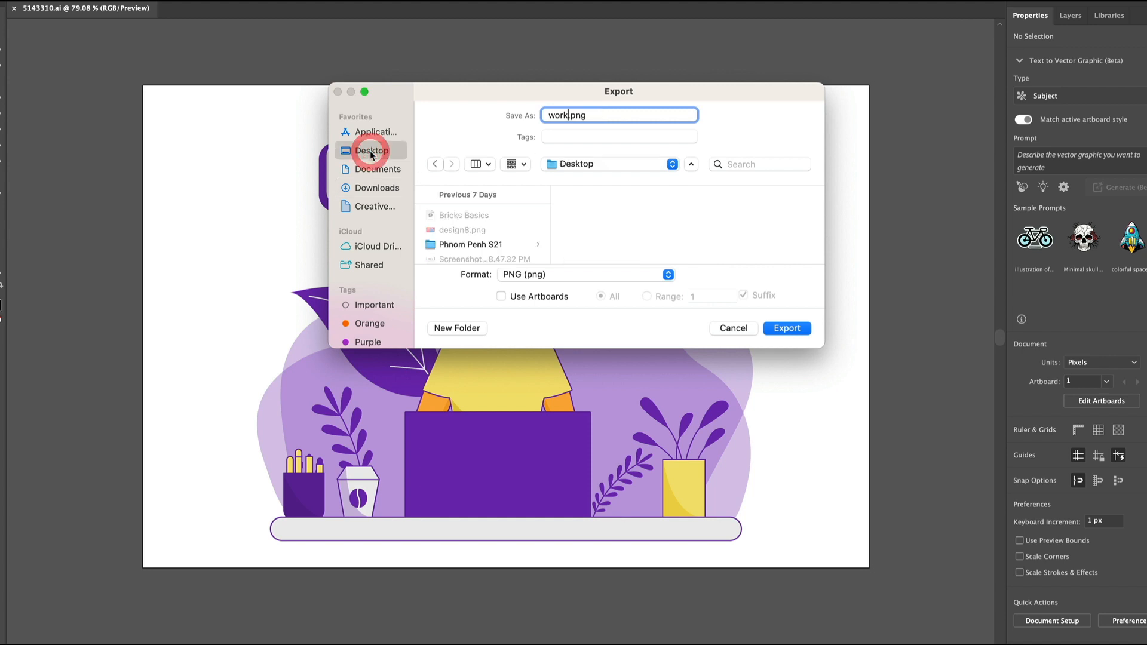
pyautogui.click(549, 277)
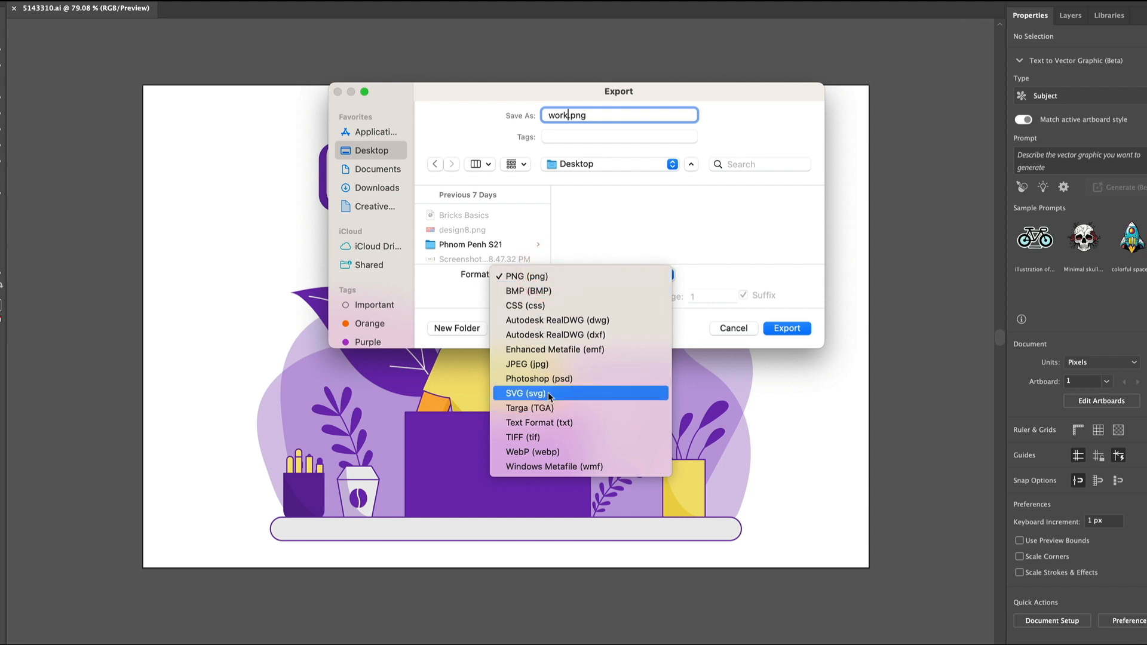
pyautogui.click(549, 393)
pyautogui.click(794, 329)
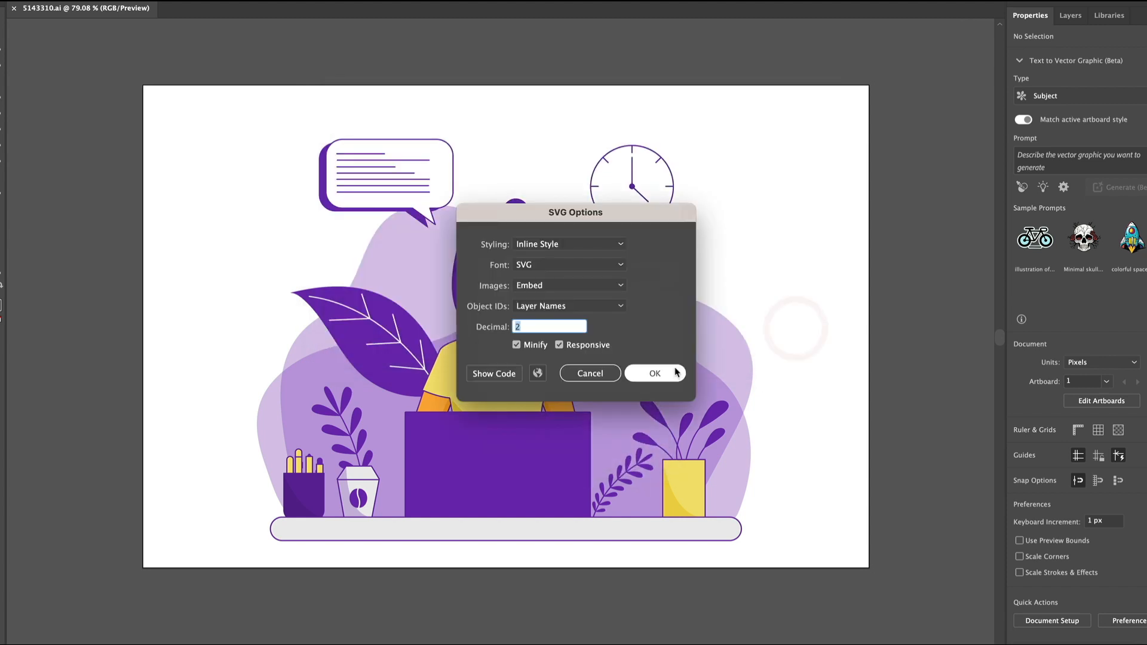
pyautogui.click(655, 373)
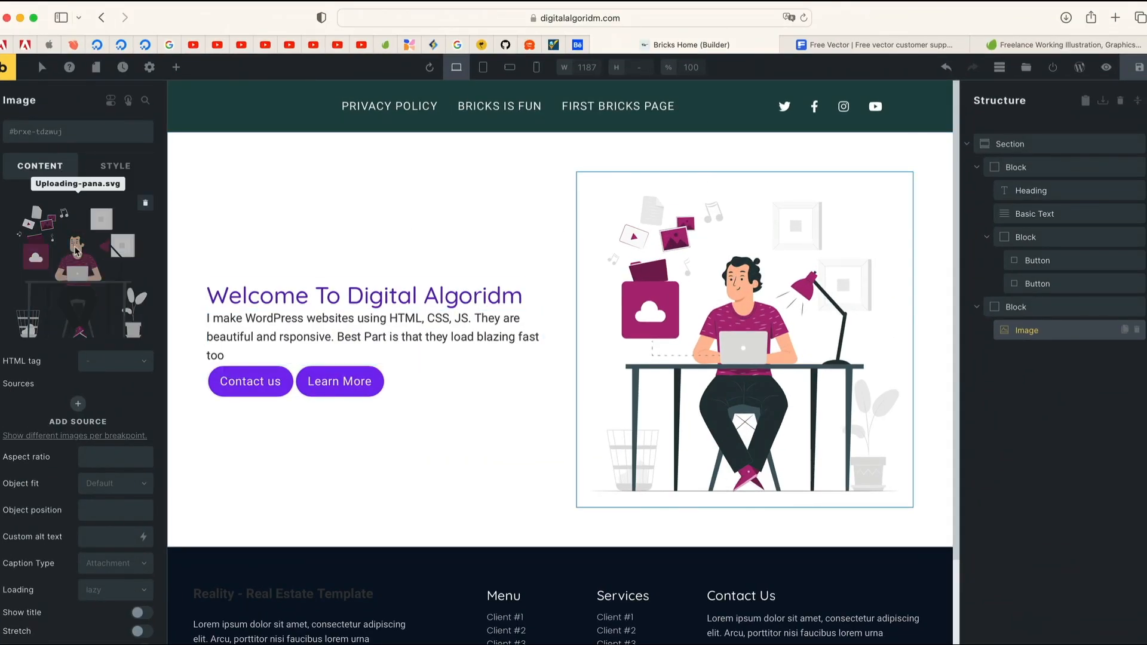
# - Back in the Bricks builder, remove Uploading-pana.svg from the Image element and upload work.svg from the Desktop
pyautogui.click(147, 212)
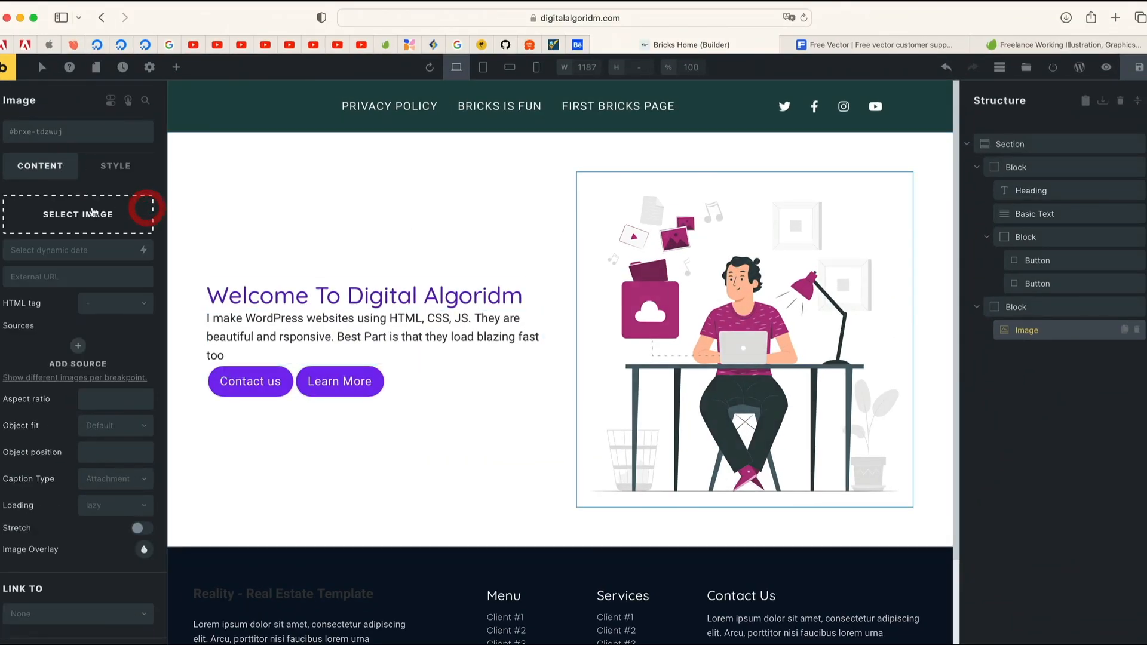
pyautogui.click(92, 207)
pyautogui.click(45, 119)
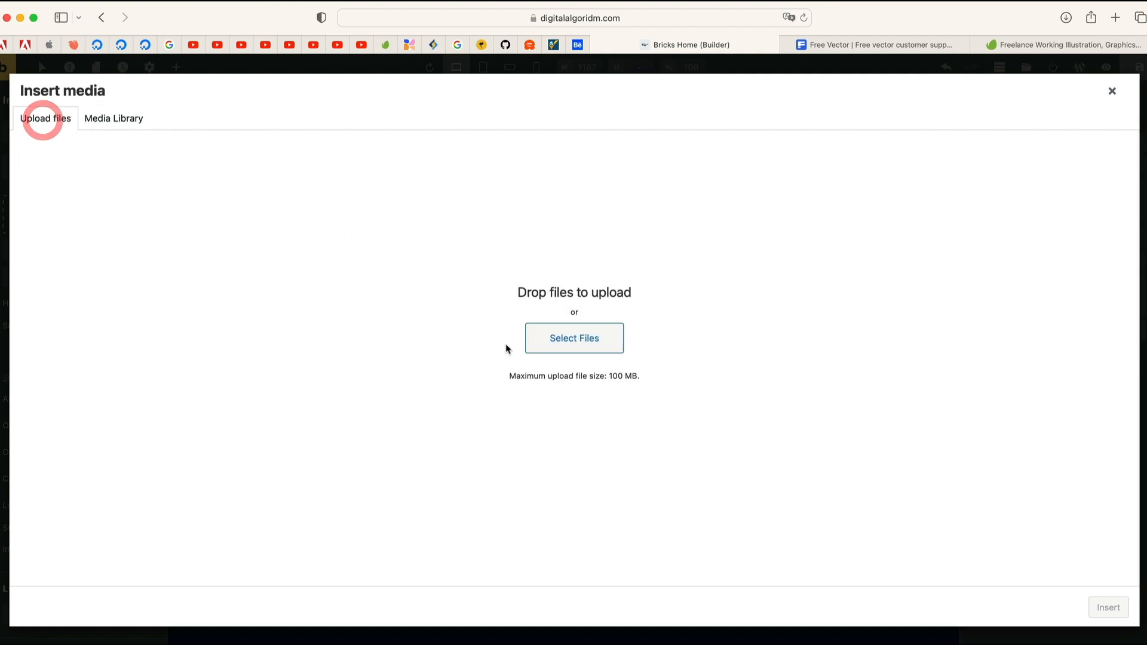
pyautogui.click(533, 344)
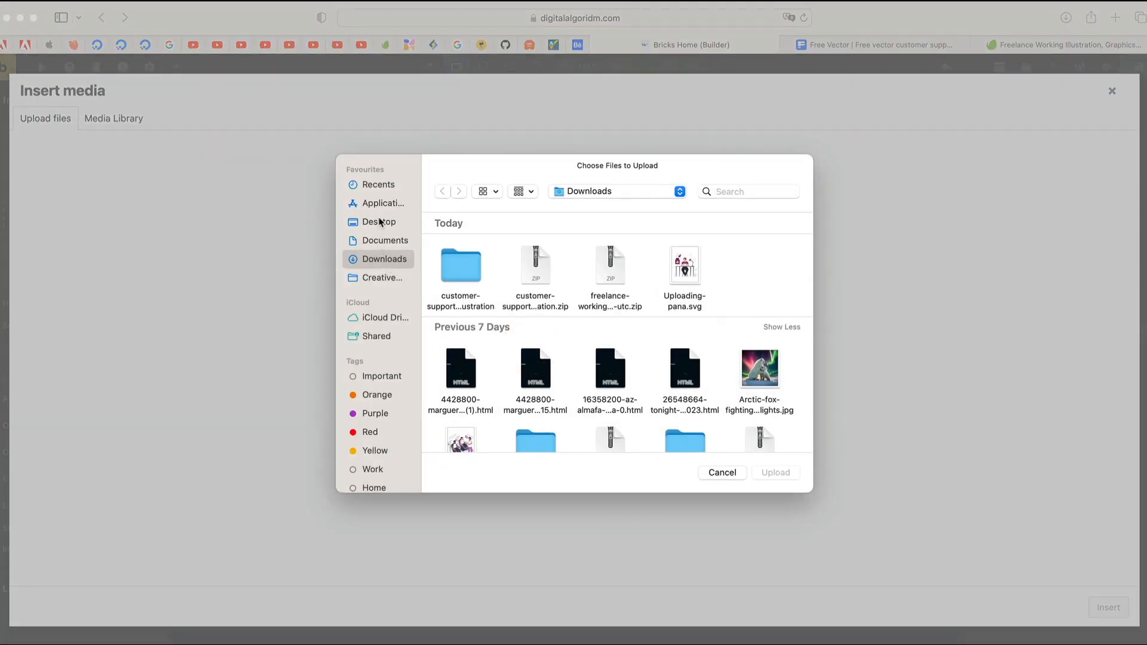
pyautogui.click(379, 222)
pyautogui.click(477, 270)
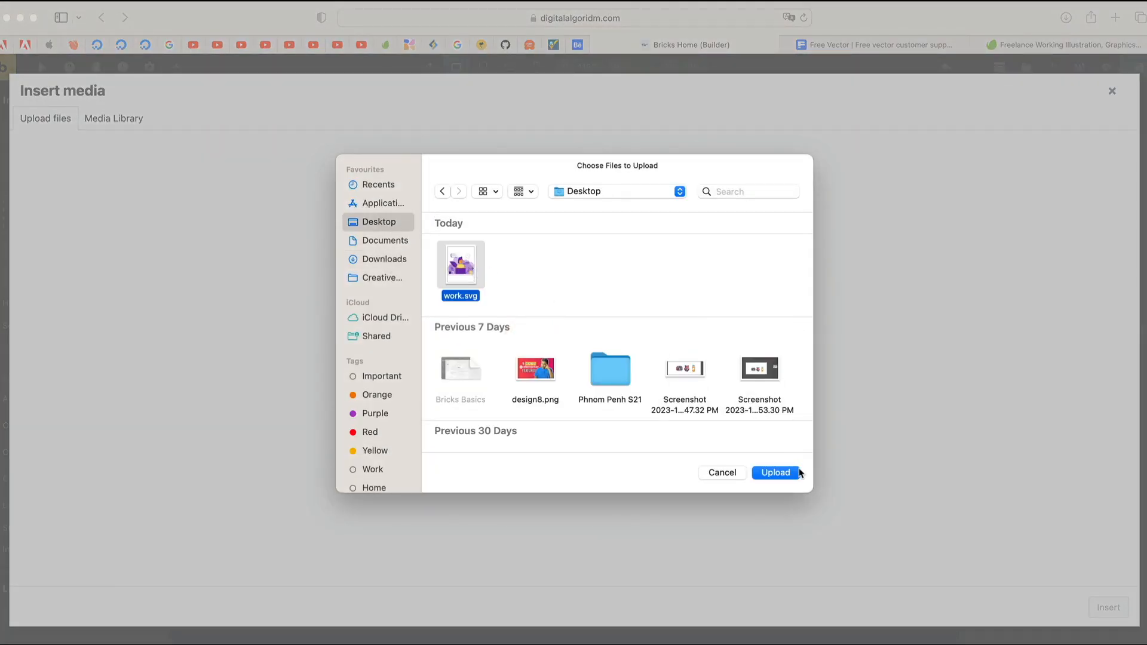
pyautogui.click(776, 472)
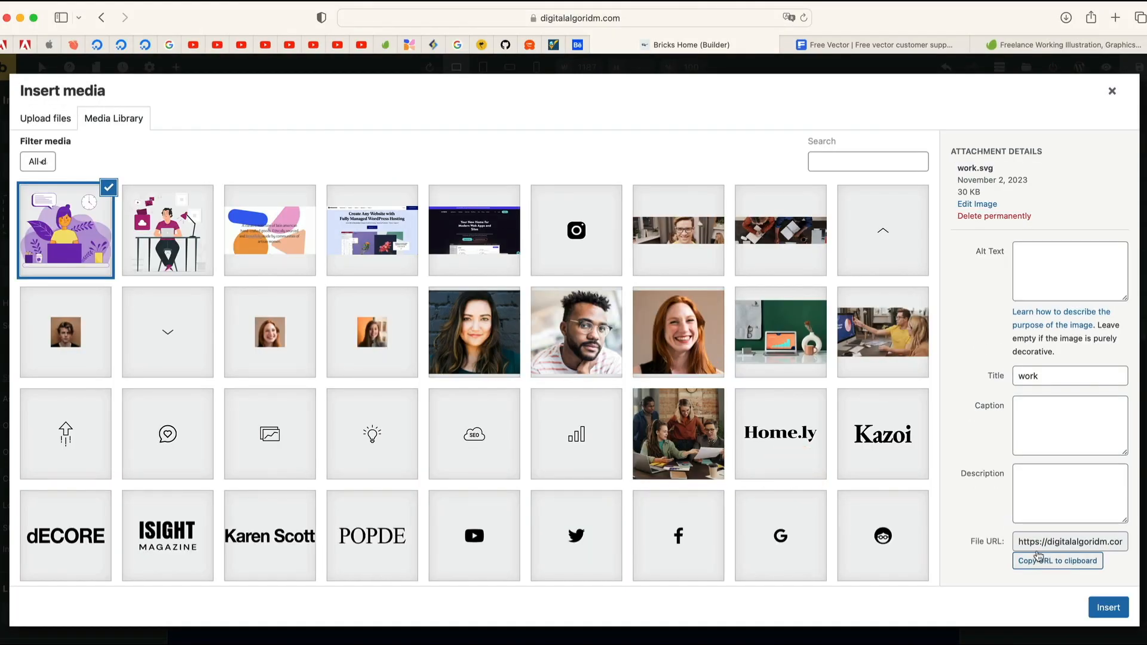
# - Set the uploaded image's alt text and title to "working. demo" and insert it into the Image element
pyautogui.write('ing. d')
pyautogui.press('BackSpace')
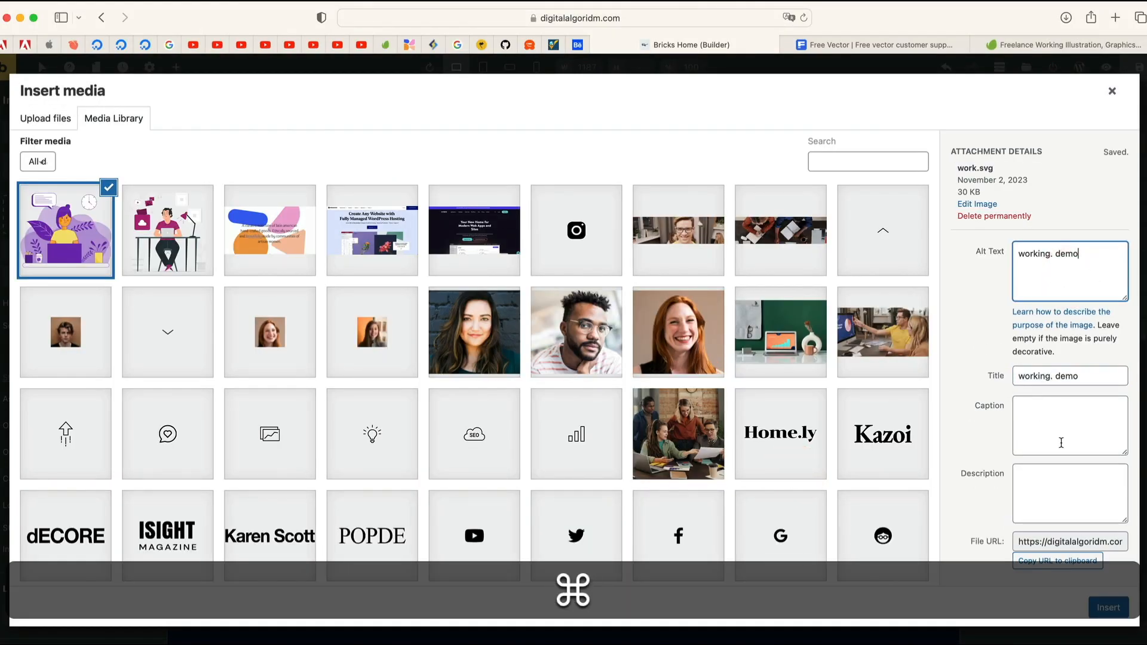
pyautogui.click(1108, 607)
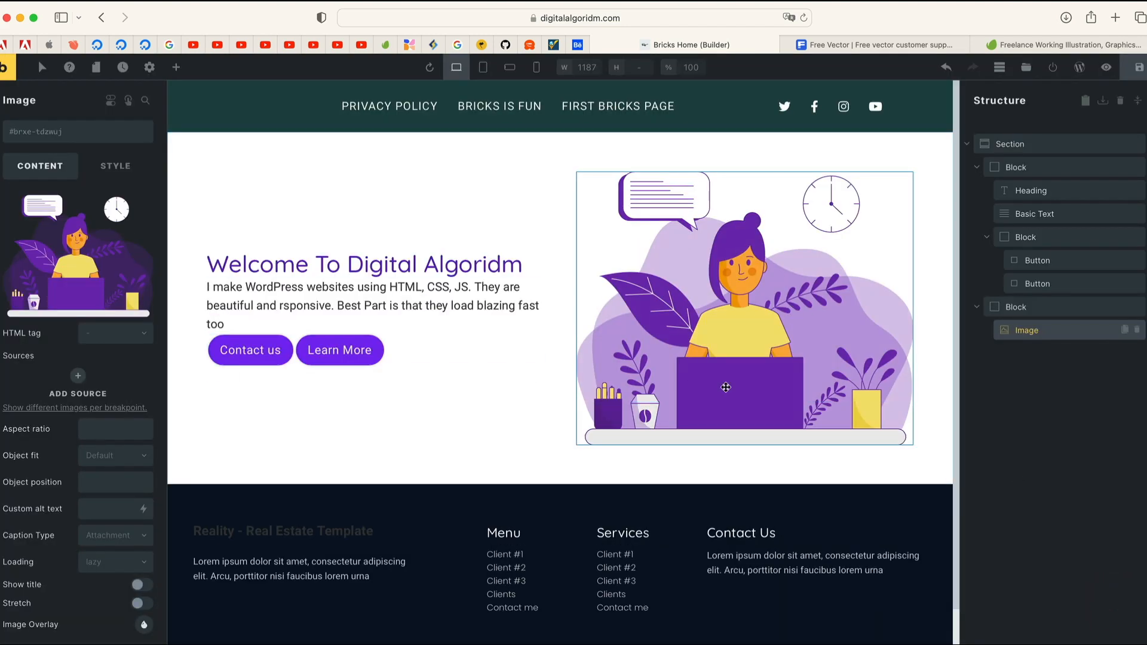
# - Set the bottom margin of the "Welcome To Digital Algoridm" heading to 48px
pyautogui.click(334, 263)
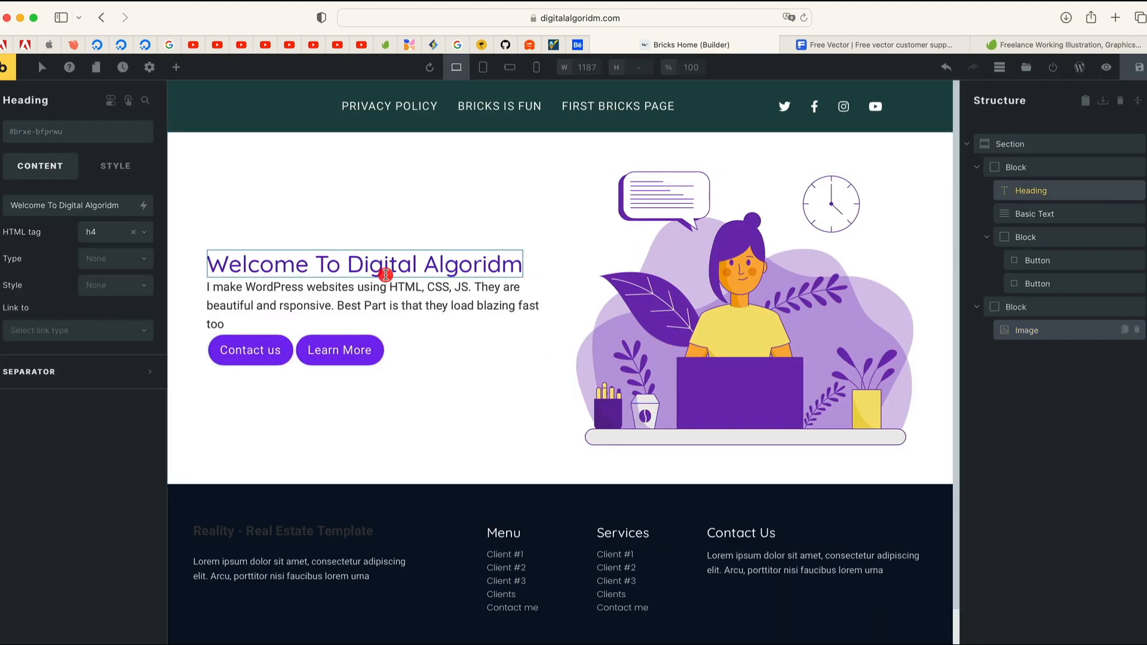
pyautogui.click(113, 166)
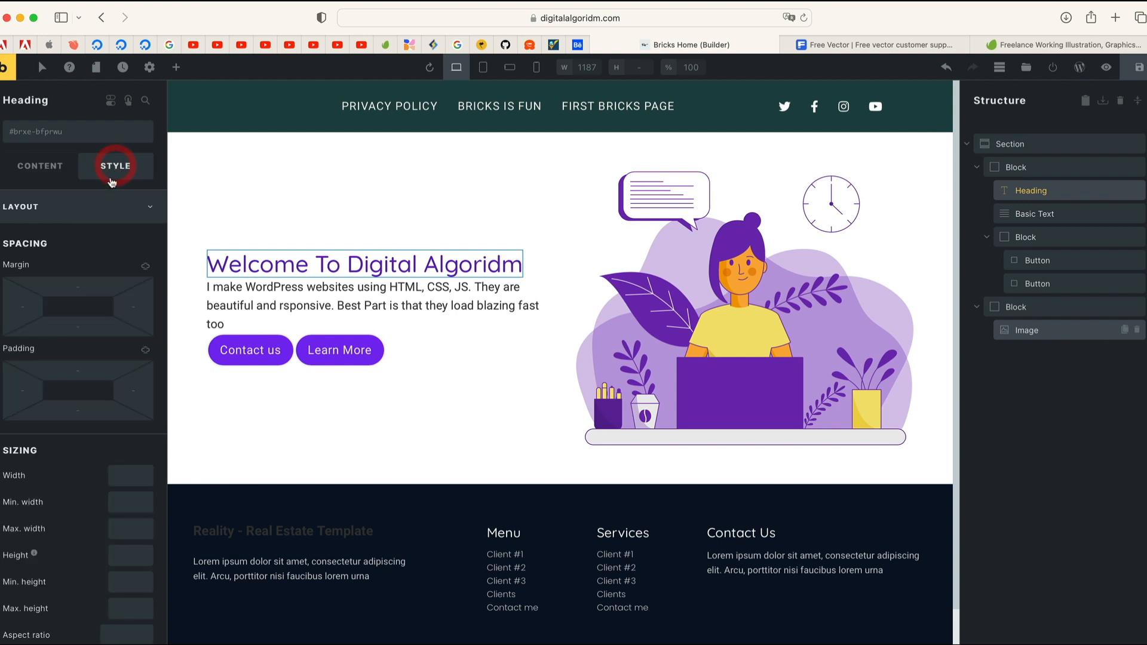
pyautogui.click(73, 332)
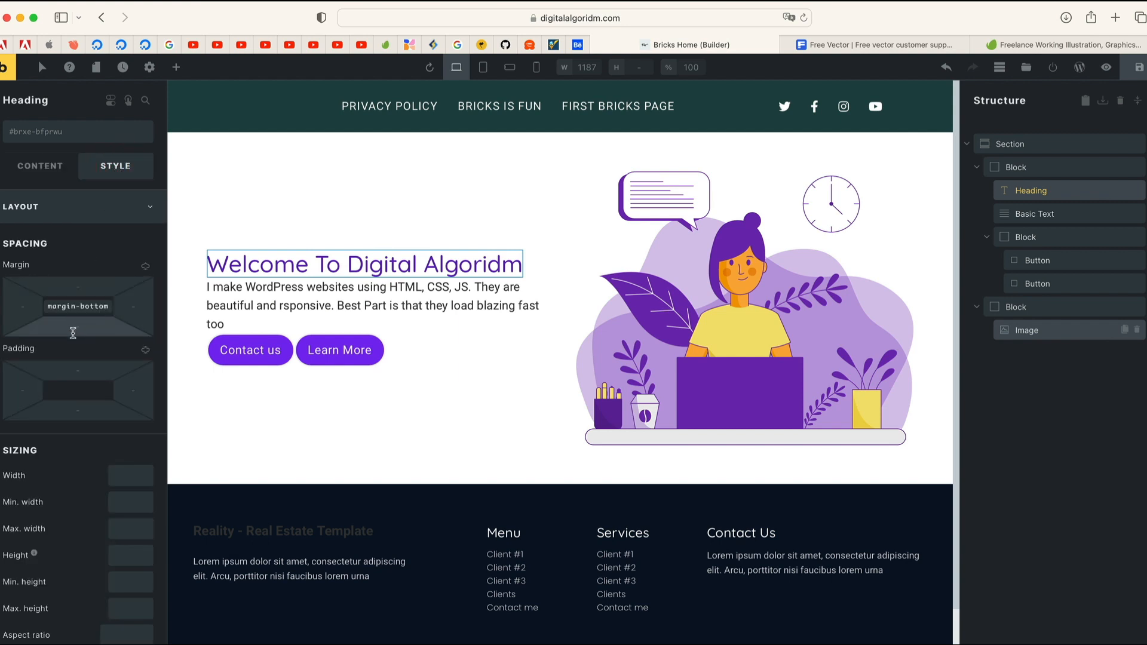
pyautogui.write('48px')
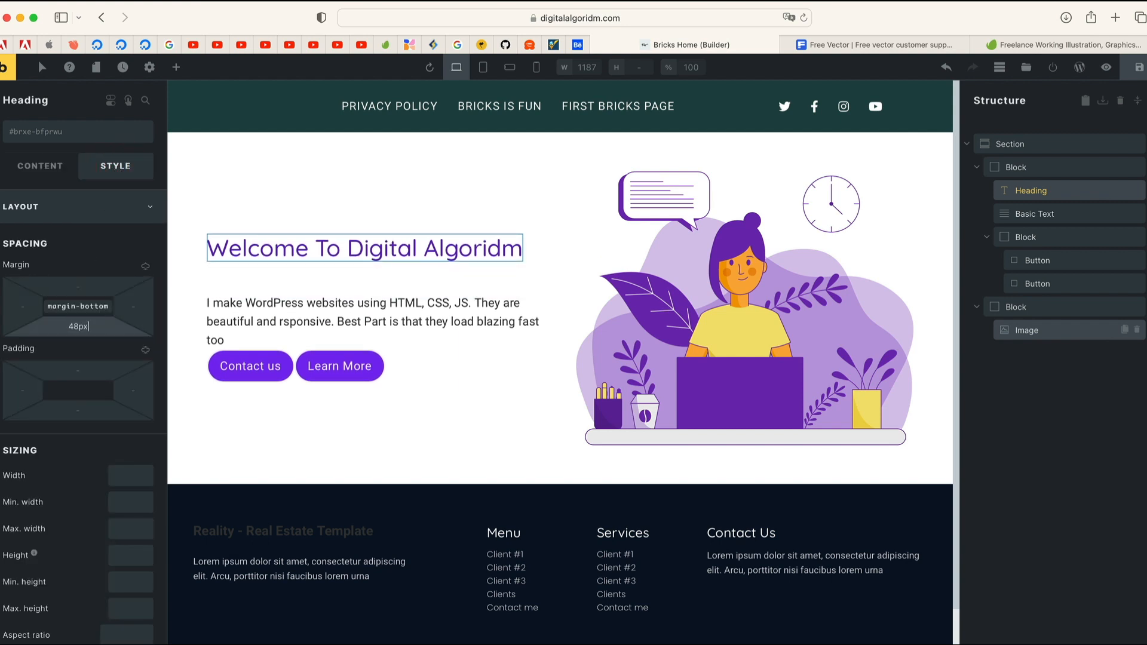
# - Try 24px as the "Welcome To Digital Algoridm" heading's bottom margin and settle on 16px
pyautogui.doubleClick(60, 329)
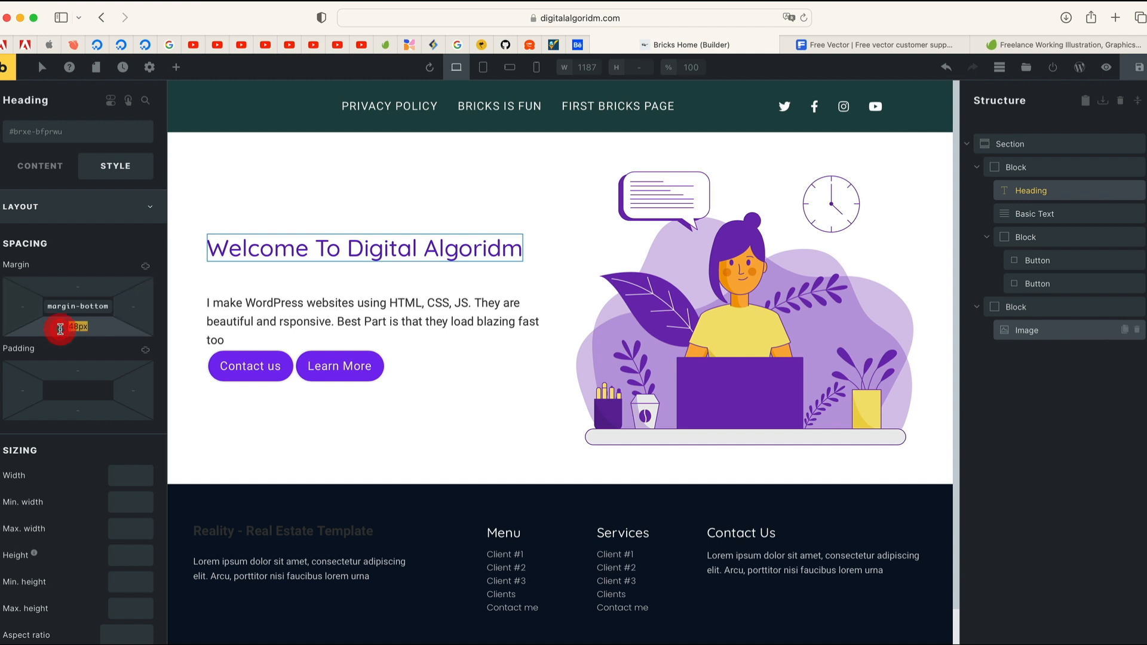
pyautogui.write('24px')
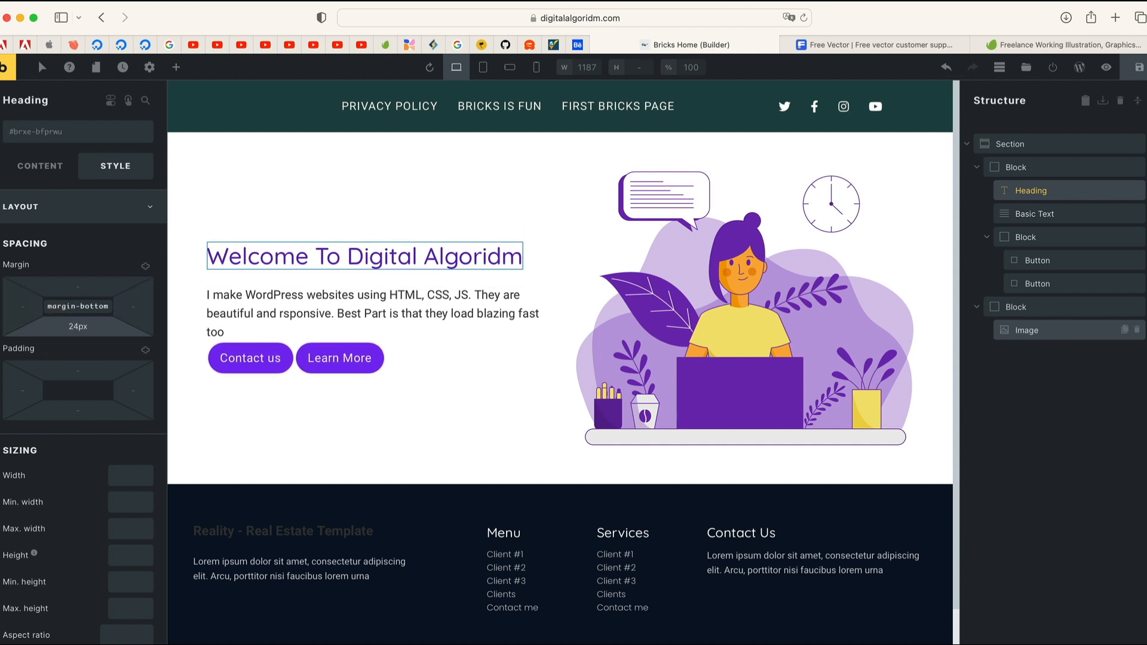
pyautogui.doubleClick(56, 328)
pyautogui.write('1')
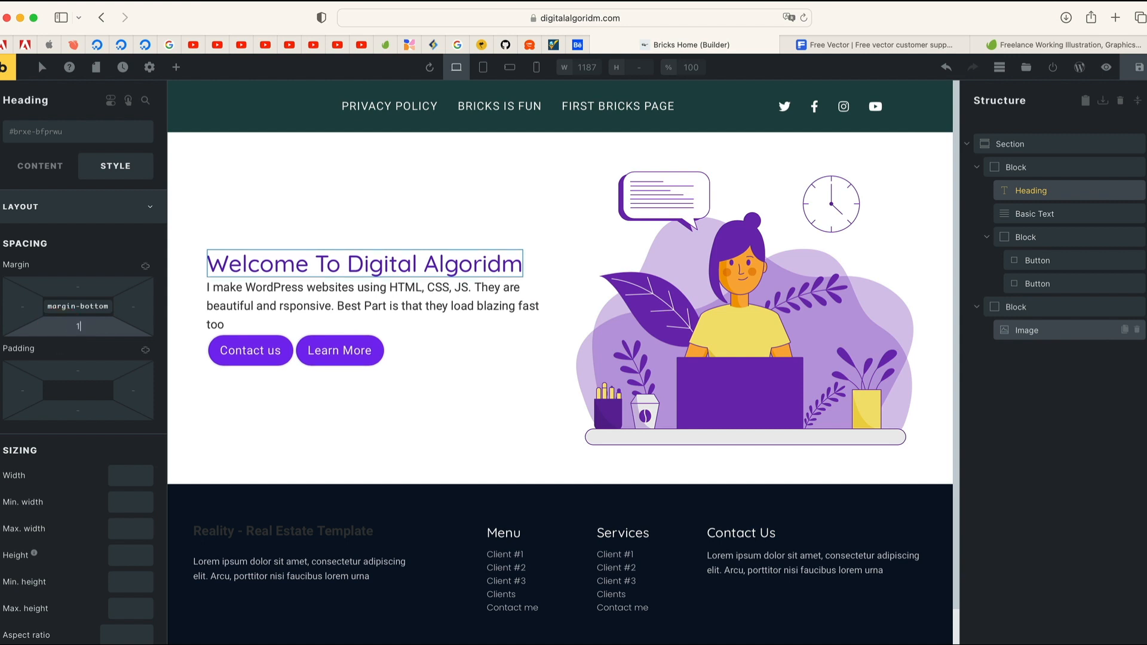
pyautogui.write('6px')
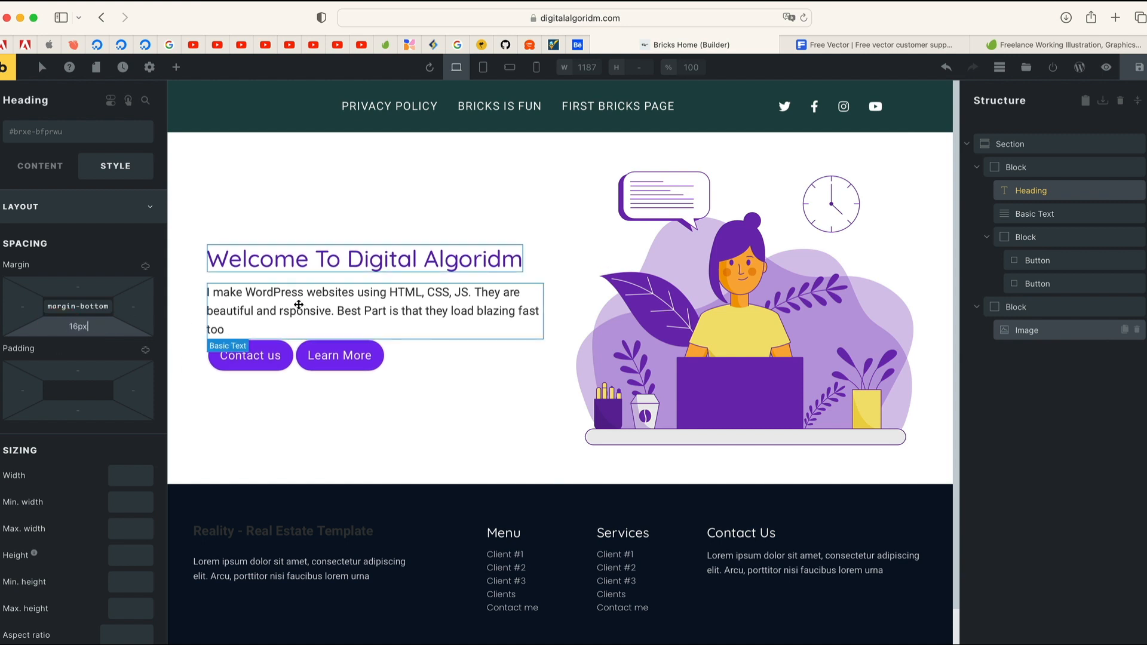
# - Set the bottom margin of the Basic Text paragraph under the heading to 16px
pyautogui.click(298, 304)
pyautogui.click(94, 326)
pyautogui.write('16px')
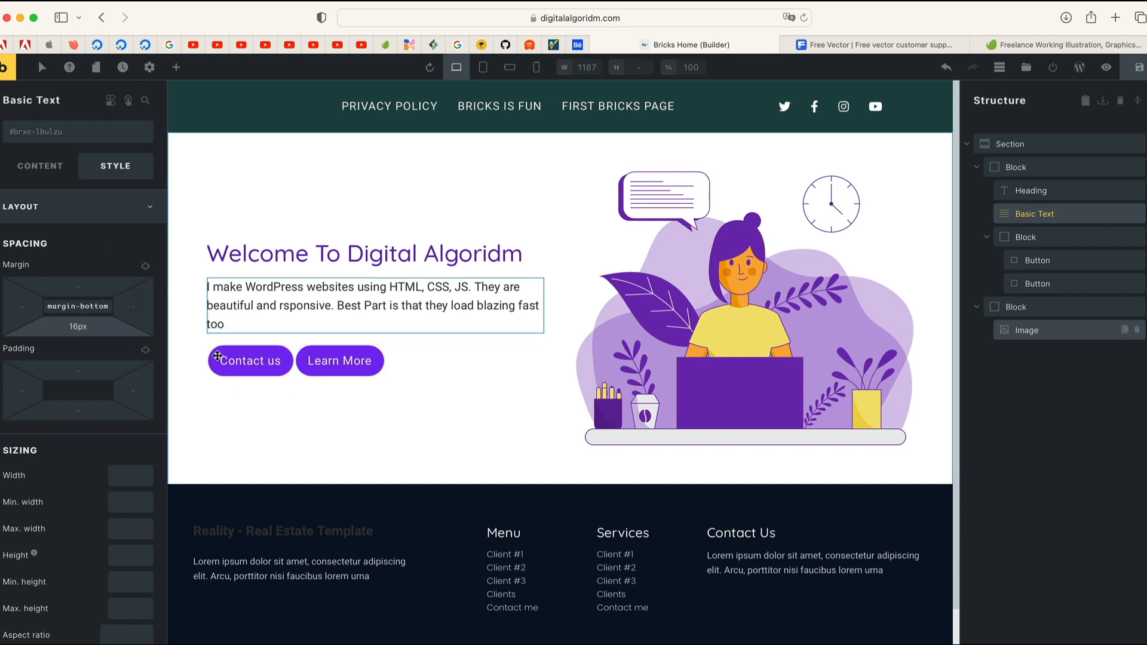
# - Add space between the two buttons by trying 8px and settling on a 16px right margin for the "Contact us" button
pyautogui.click(282, 361)
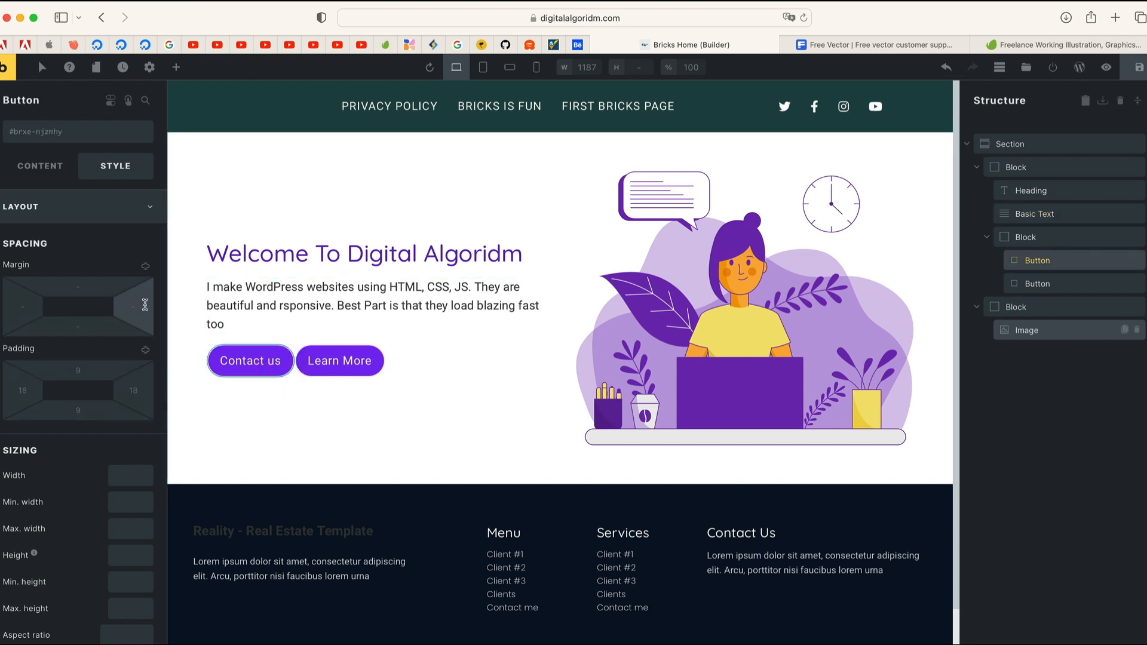
pyautogui.click(145, 305)
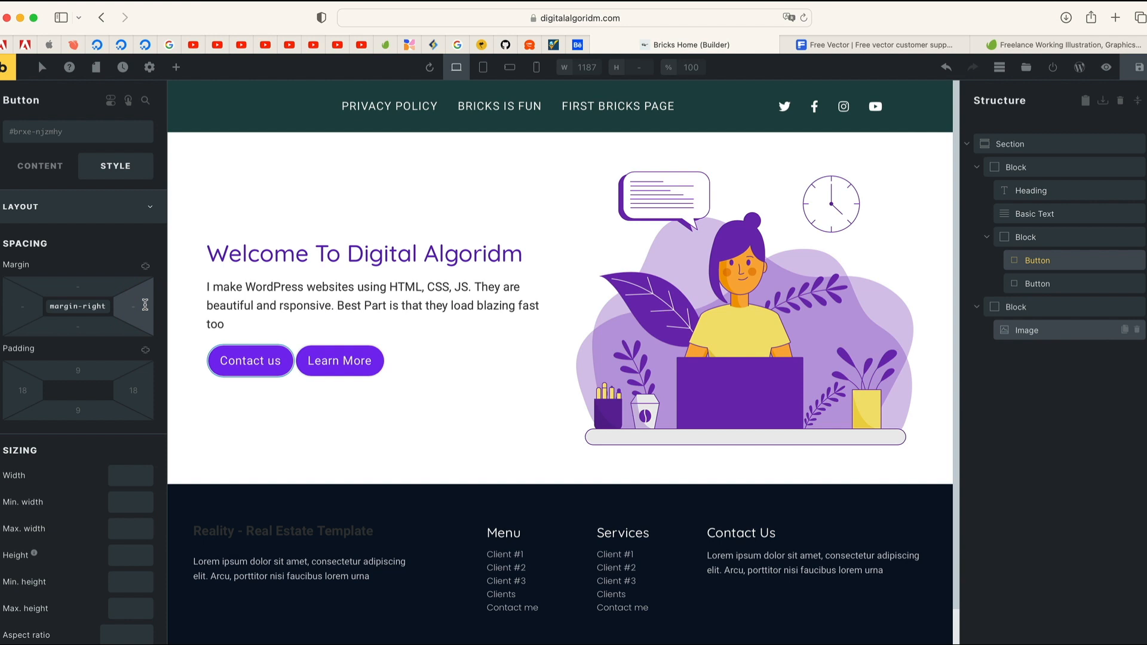
pyautogui.write('1')
pyautogui.press('BackSpace')
pyautogui.write('8px')
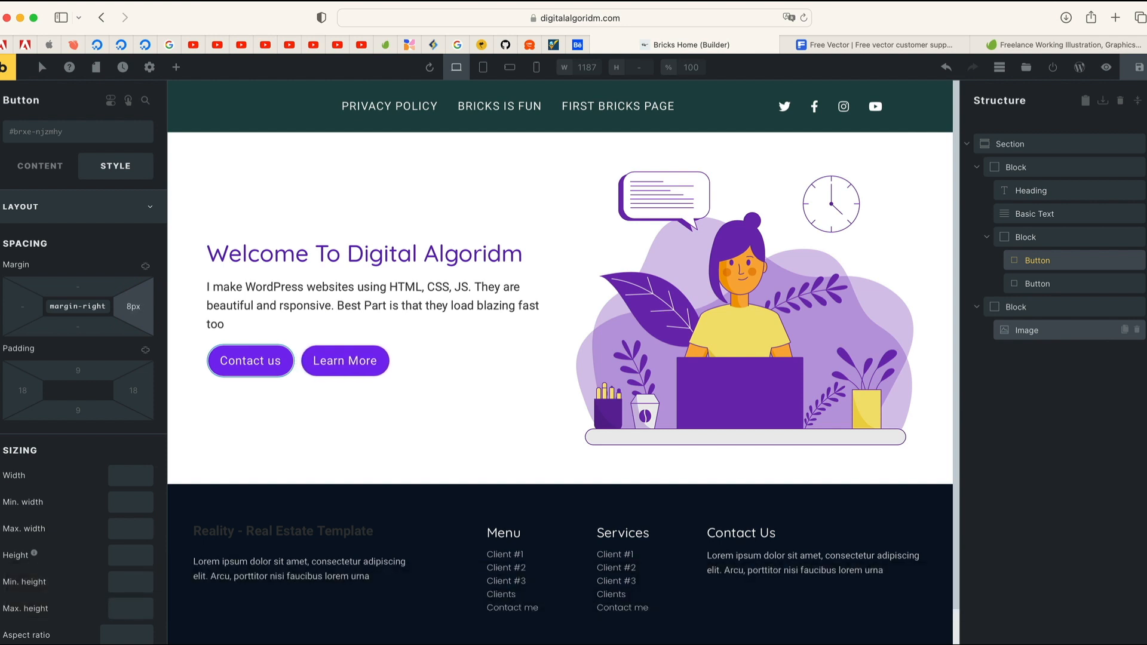
pyautogui.press('Left')
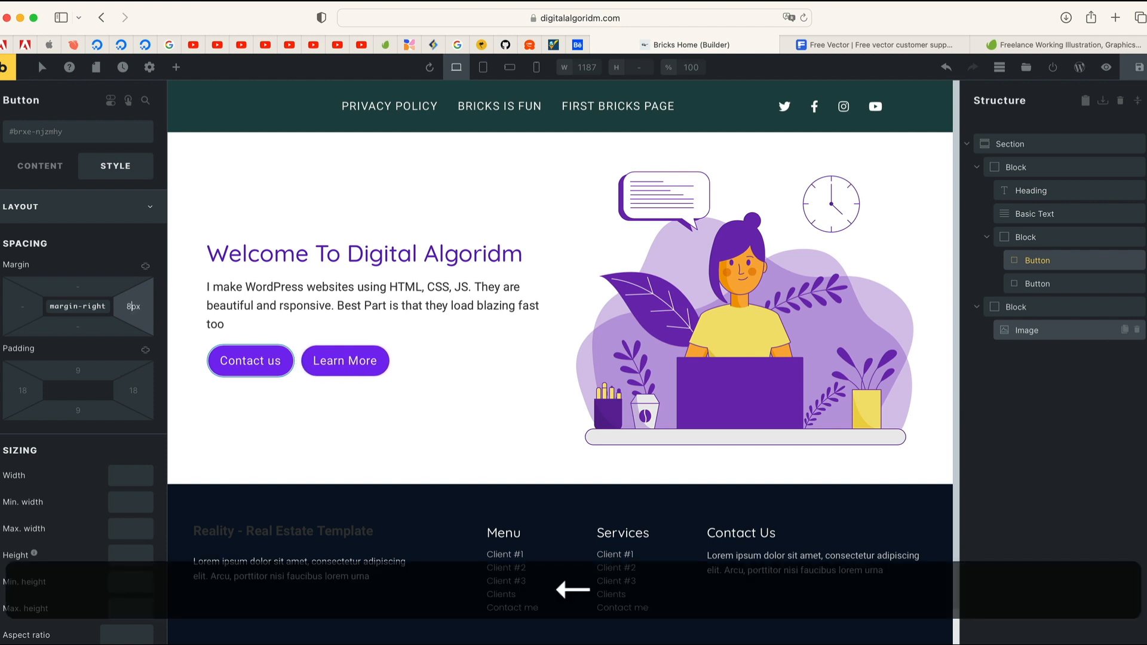
pyautogui.press('BackSpace')
pyautogui.write('16')
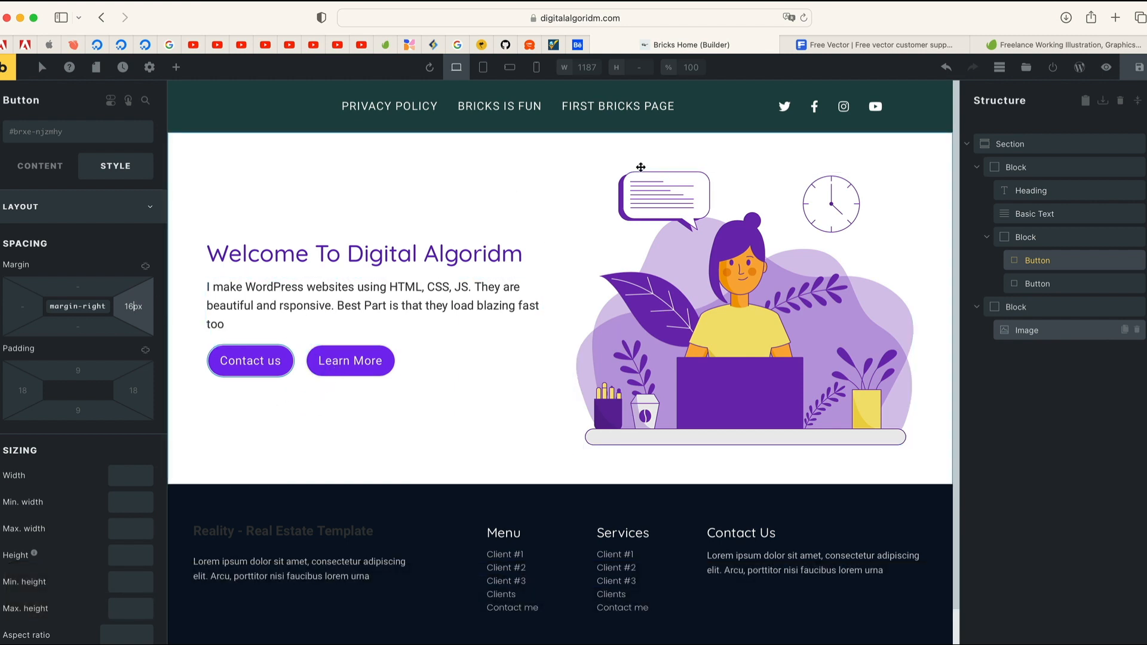
# - Check the Zercurity design on Behance, return to the Bricks builder and bring up the hero Section's style categories
pyautogui.click(577, 45)
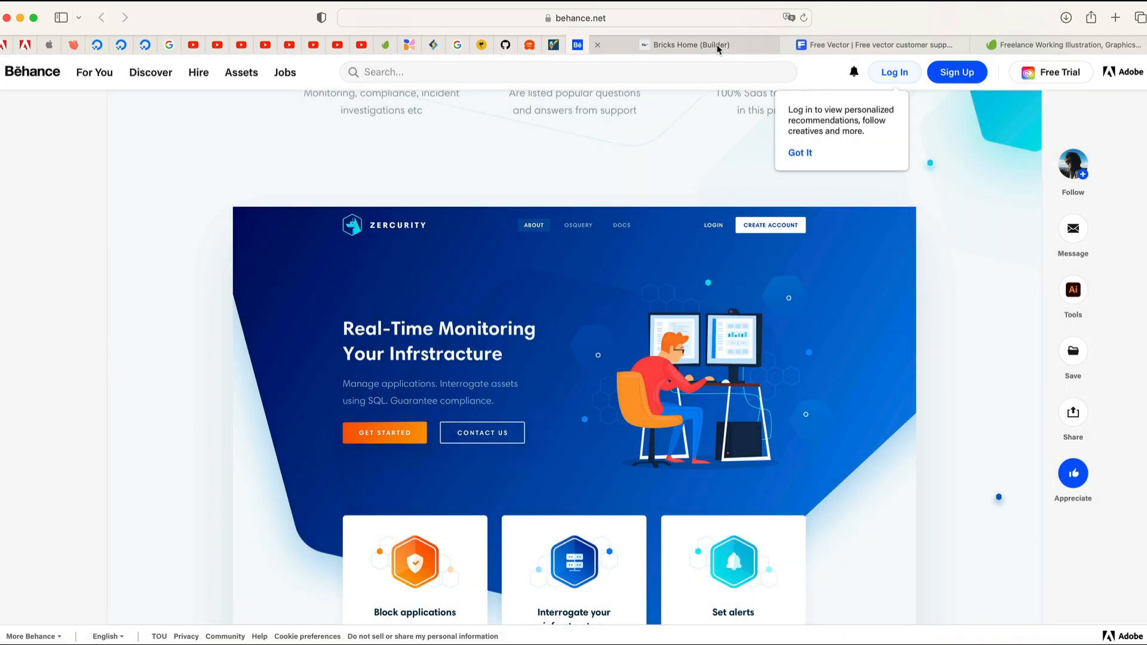
pyautogui.click(718, 45)
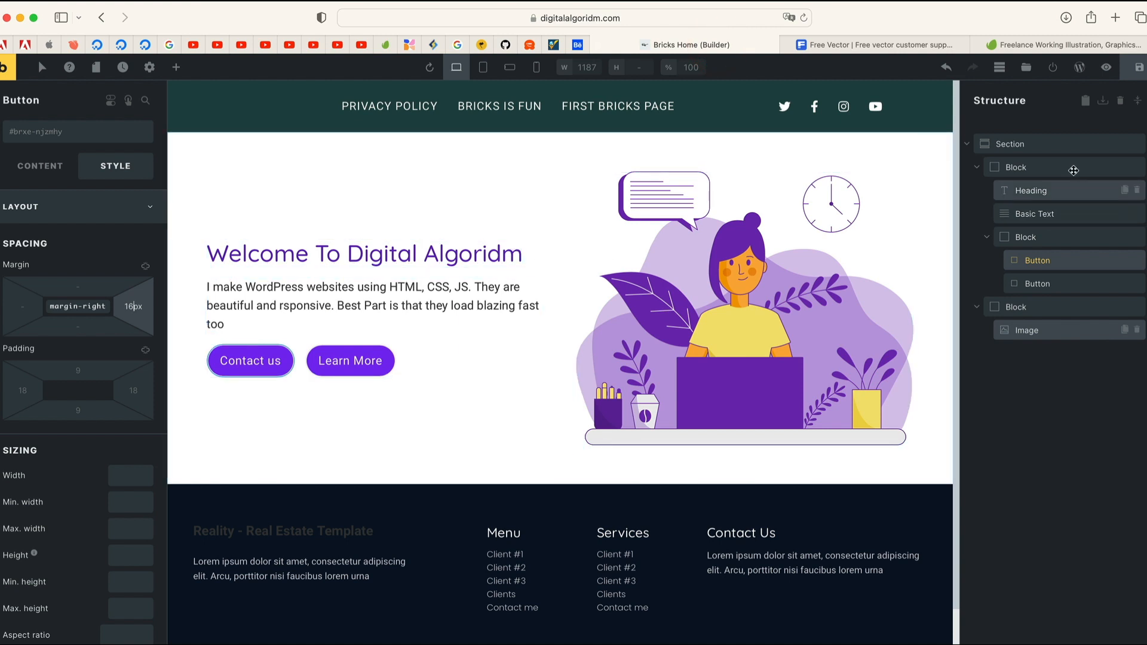
pyautogui.click(1034, 144)
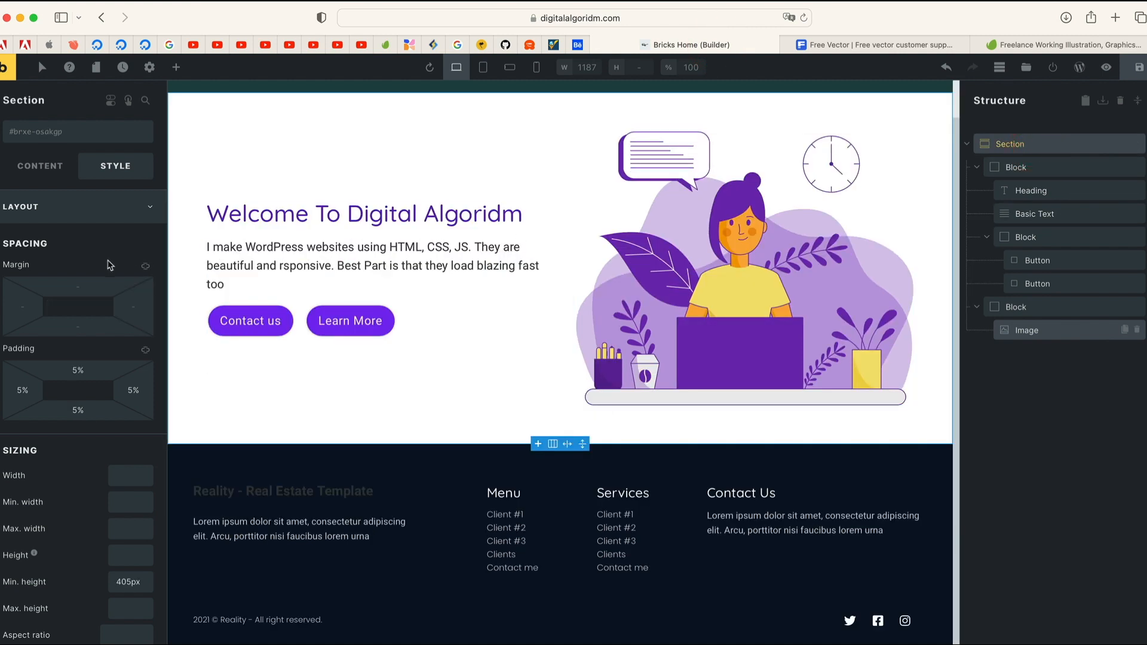
pyautogui.scroll(-8, 109, 265)
pyautogui.scroll(9, 86, 289)
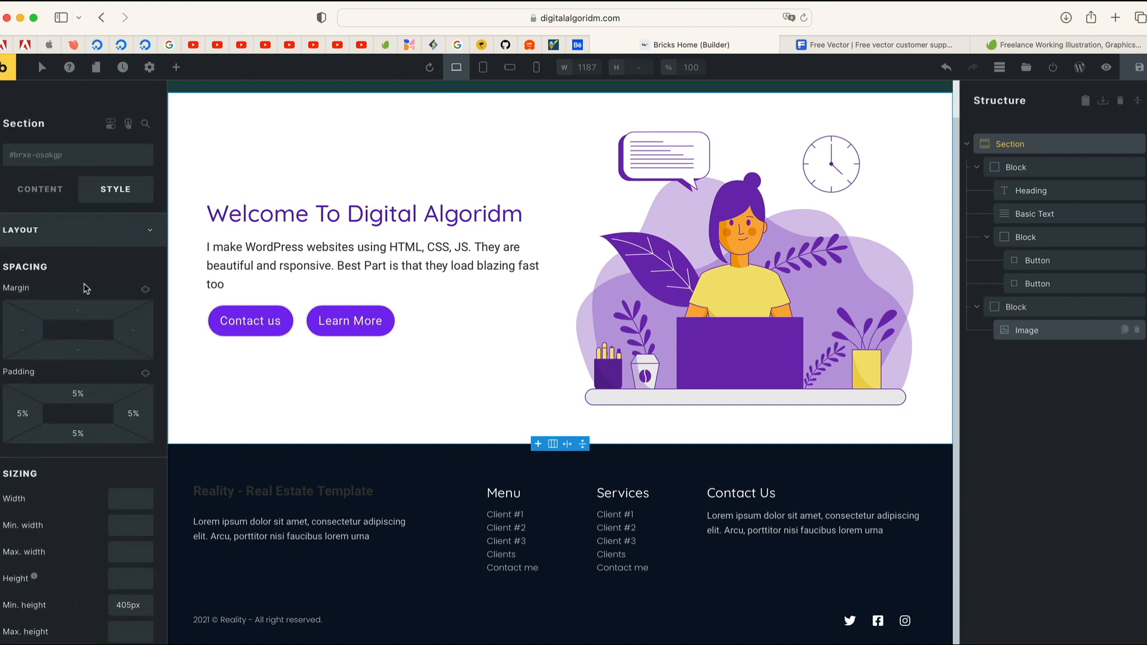
pyautogui.scroll(-1, 96, 263)
pyautogui.click(126, 174)
pyautogui.click(124, 208)
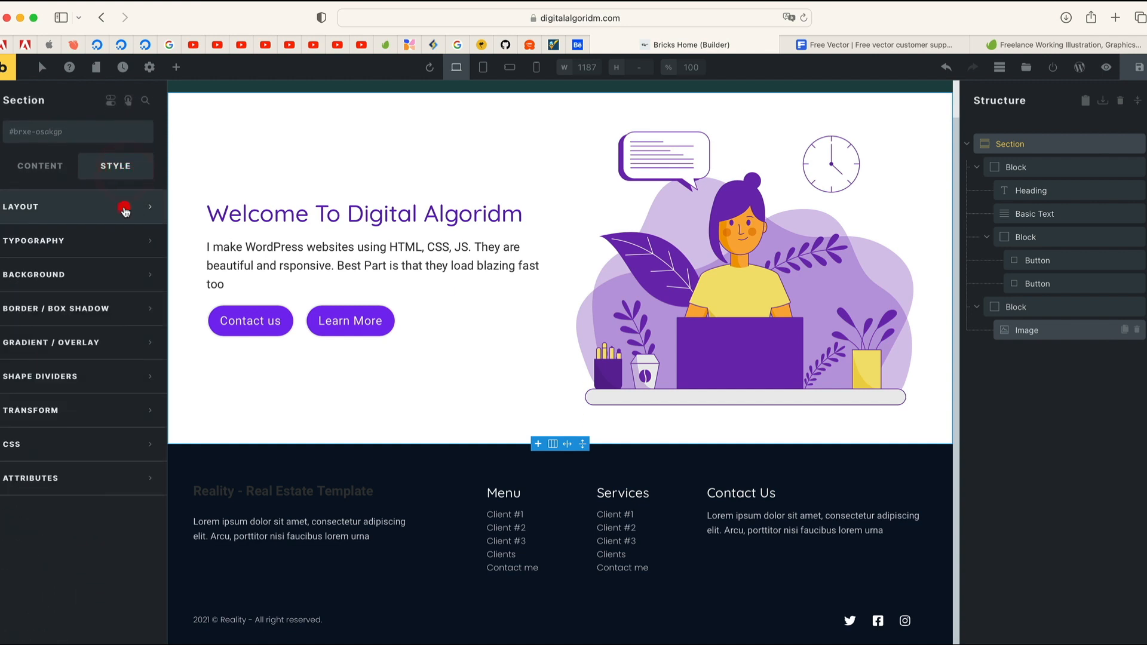
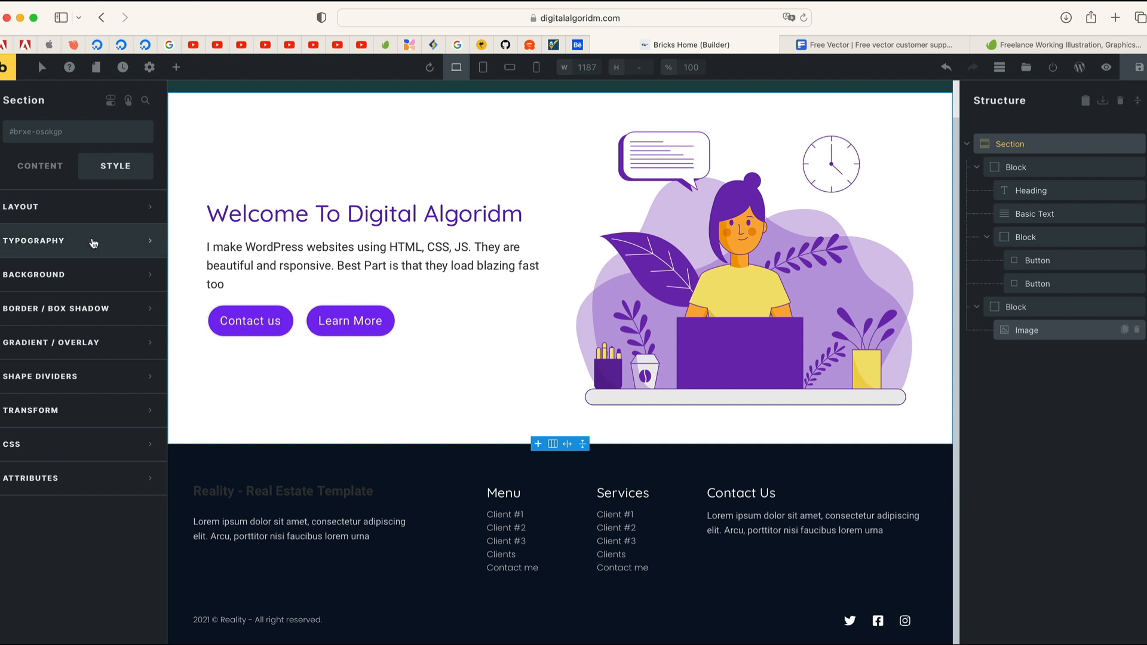
# - Try the white and semi-transparent white swatches of the Reality - Footer palette as the hero Section's background color
pyautogui.click(92, 274)
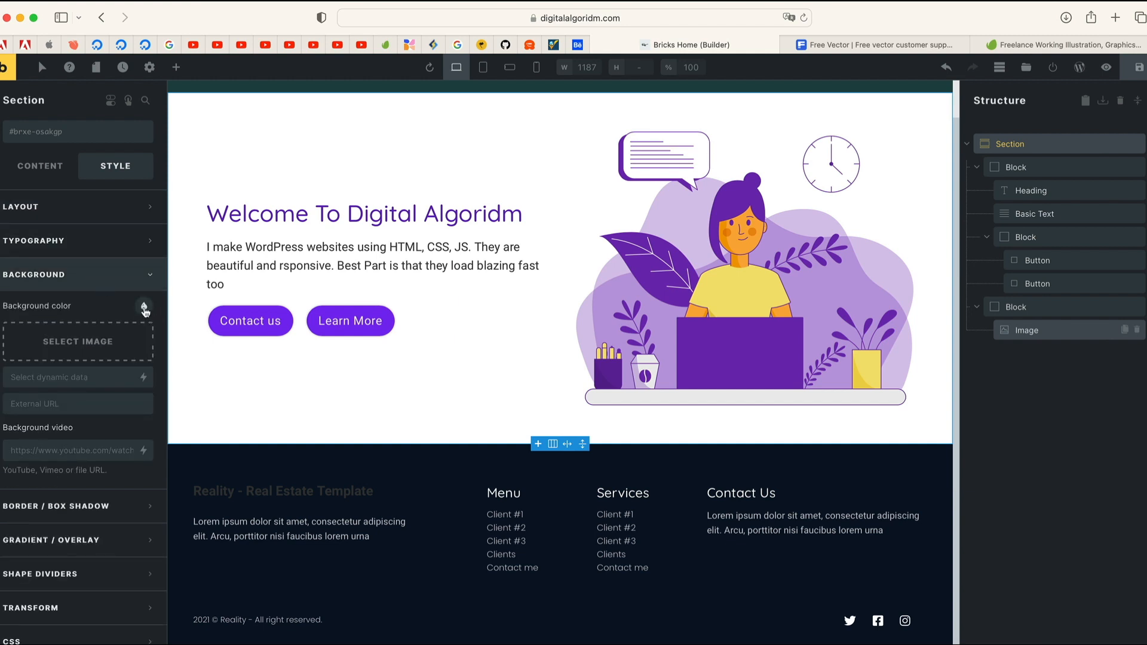
pyautogui.click(144, 308)
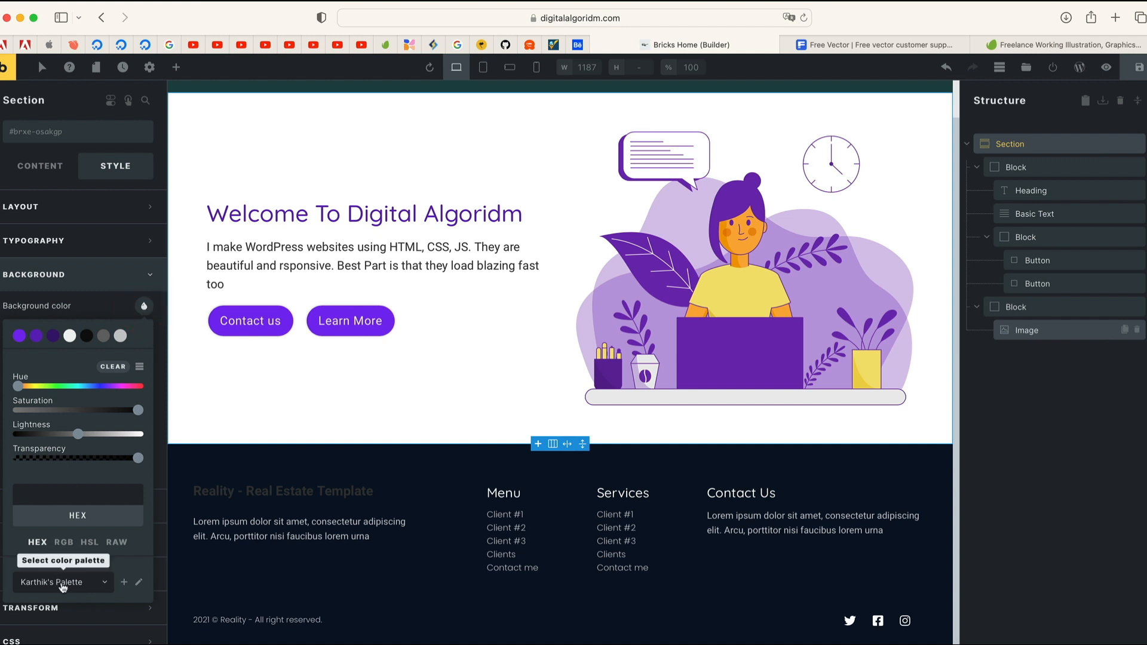
pyautogui.click(63, 585)
pyautogui.scroll(-2, 72, 583)
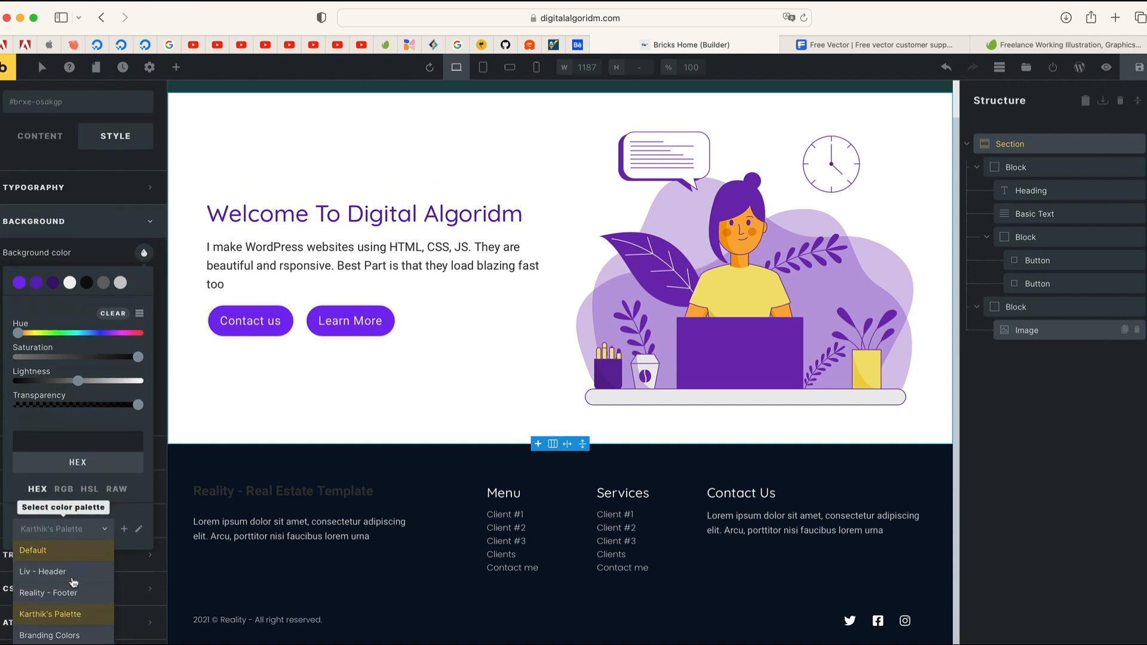
pyautogui.click(60, 594)
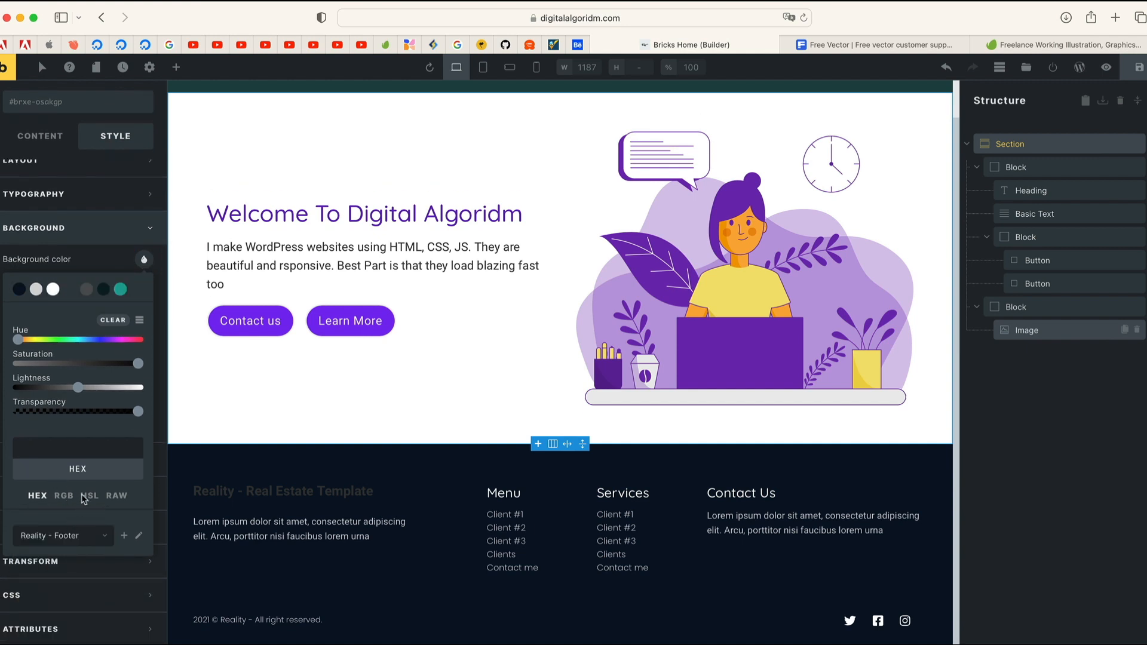
pyautogui.click(53, 289)
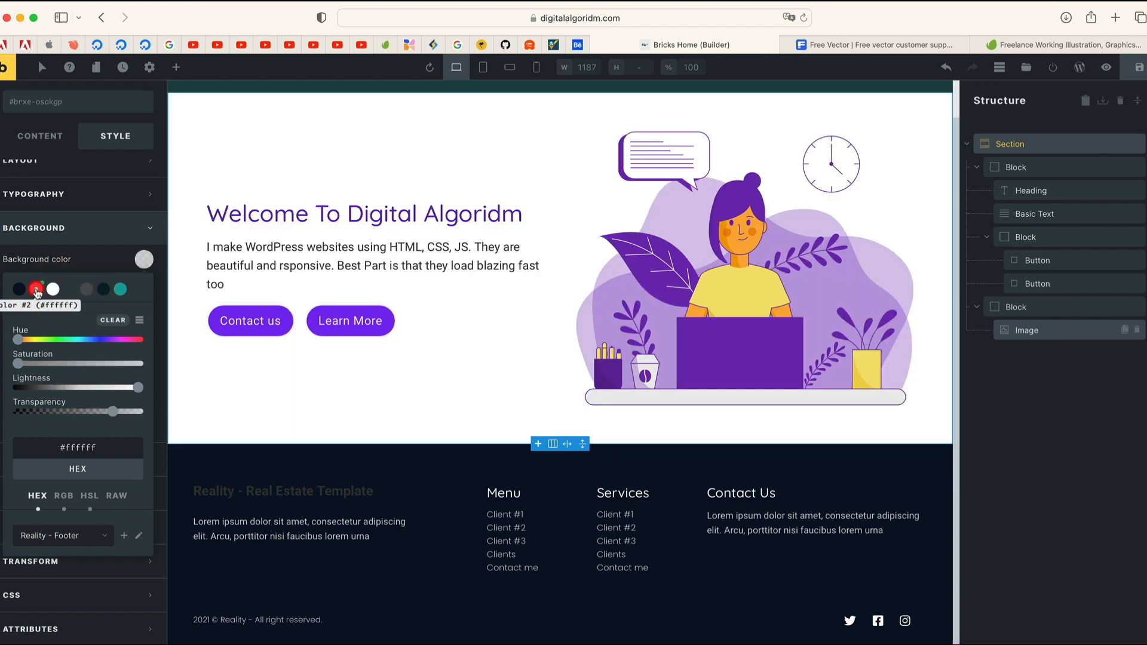
pyautogui.click(36, 290)
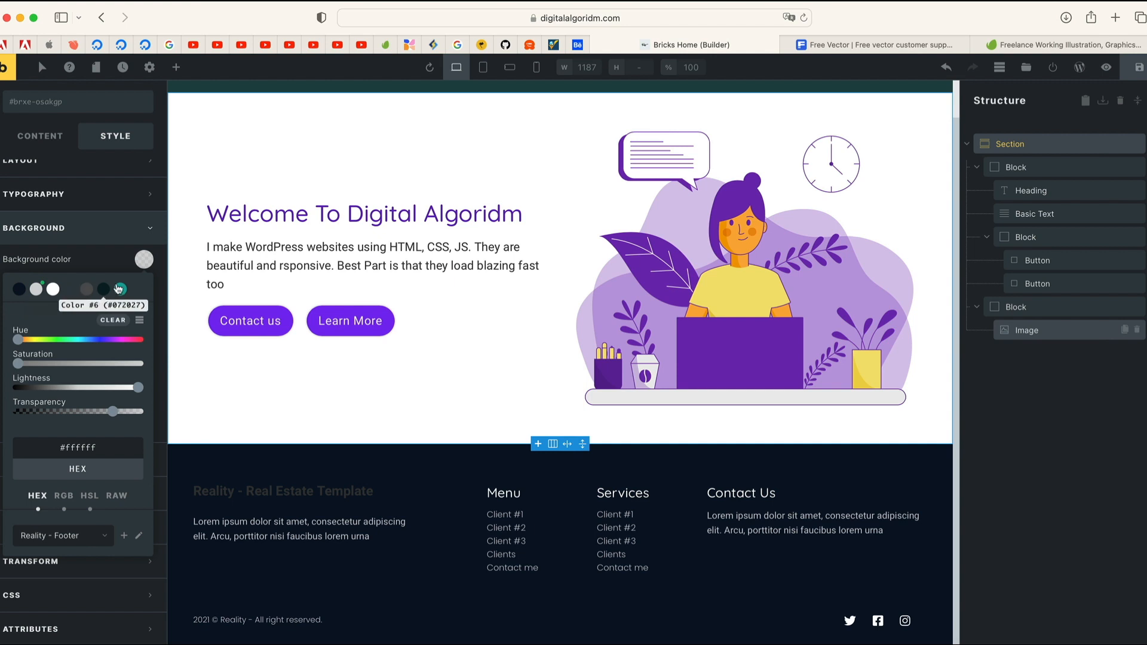
# - Set the hero Section's background color to the off-white swatch of the personal color palette
pyautogui.click(84, 528)
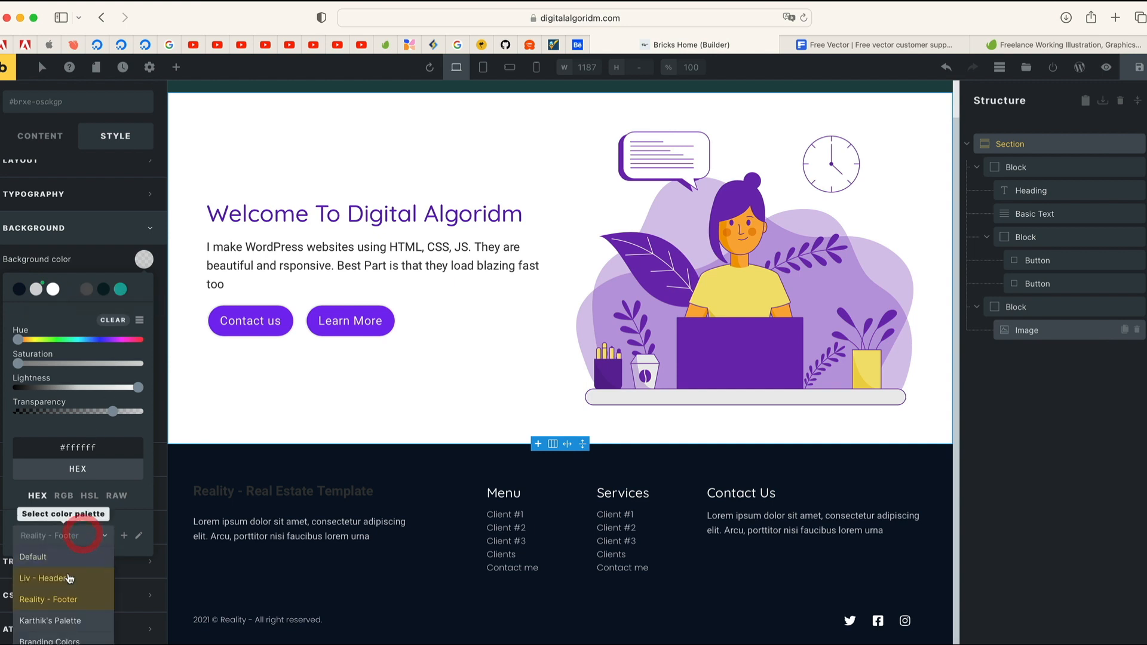
pyautogui.click(77, 621)
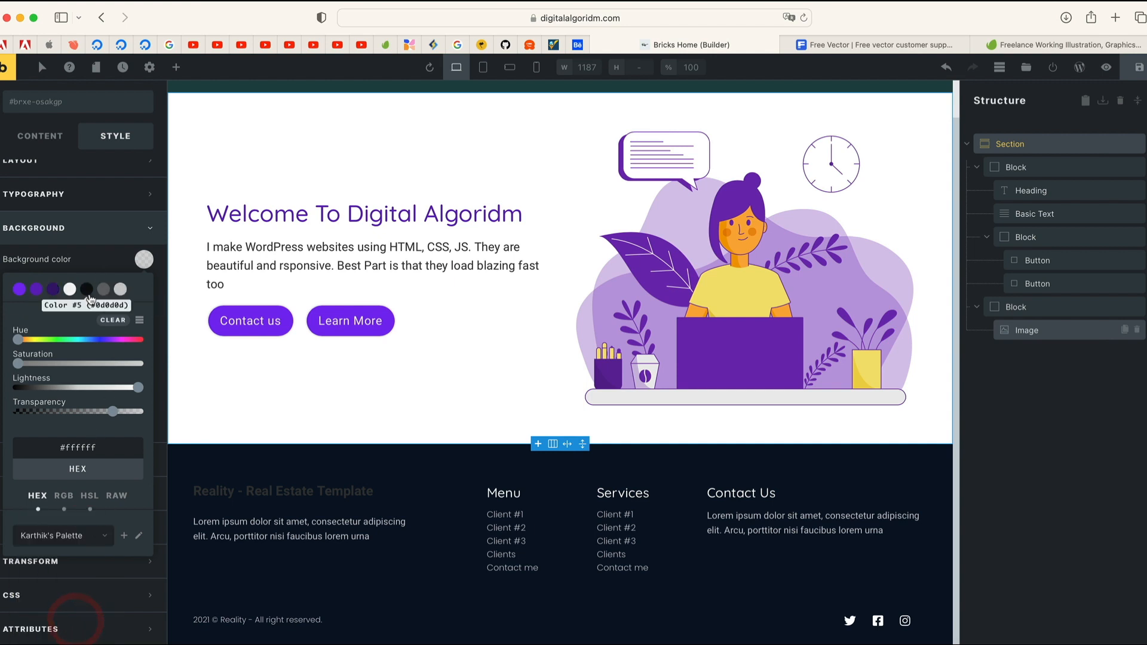
pyautogui.click(69, 290)
pyautogui.click(81, 251)
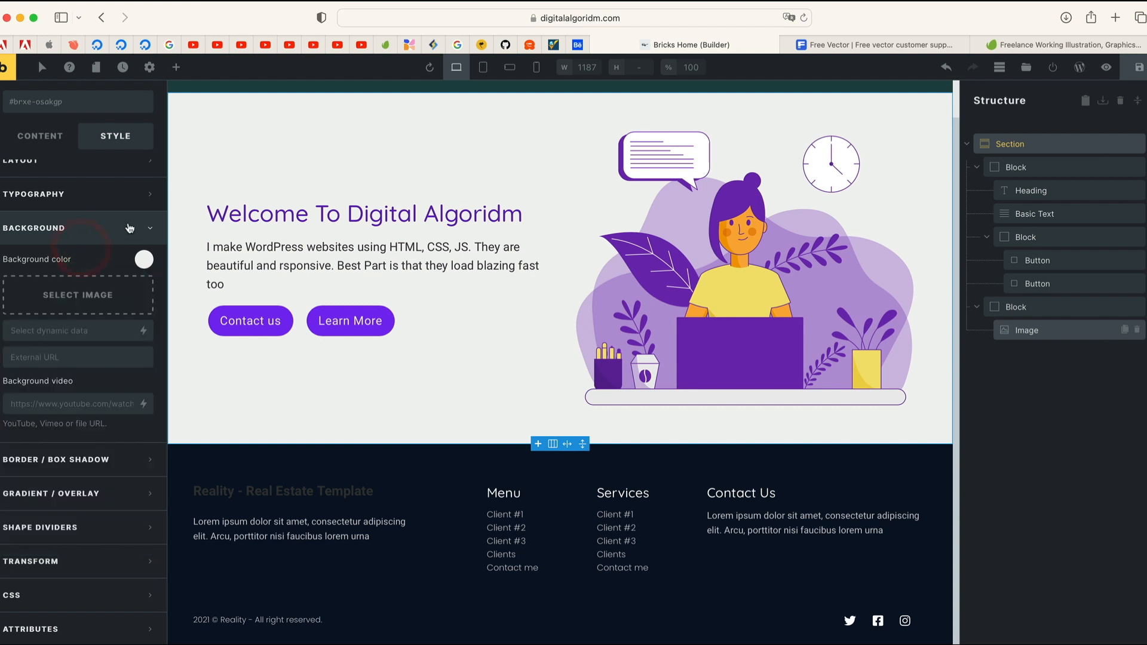
pyautogui.click(127, 227)
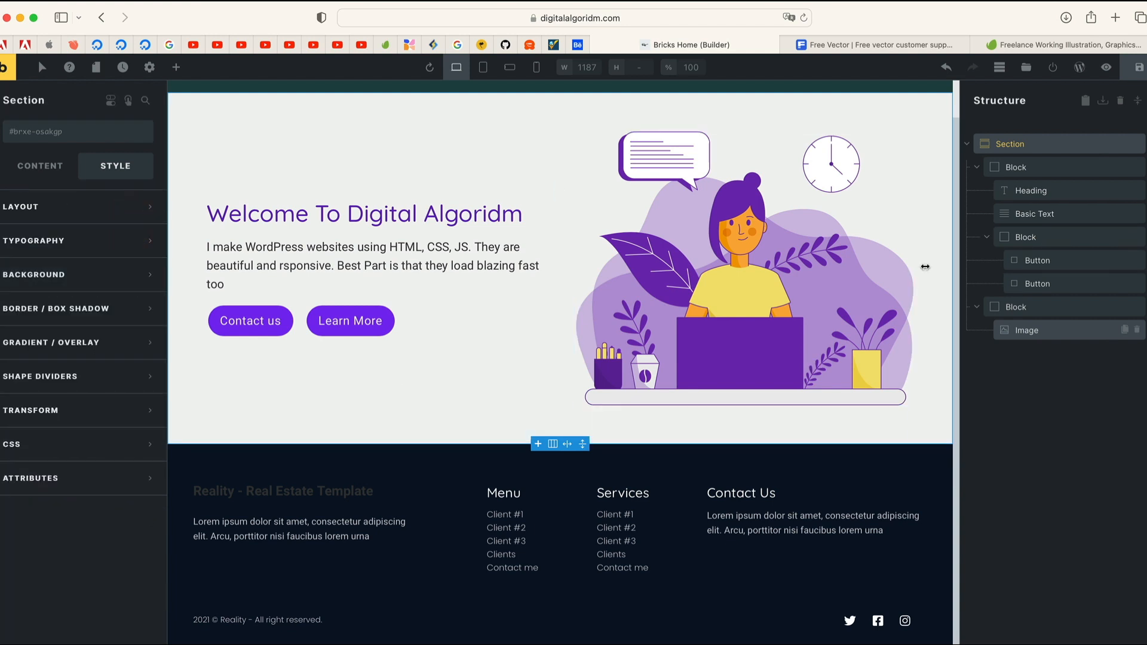
# - Add a new Block to the hero Section and move it out to the root level below the Section
pyautogui.click(1052, 441)
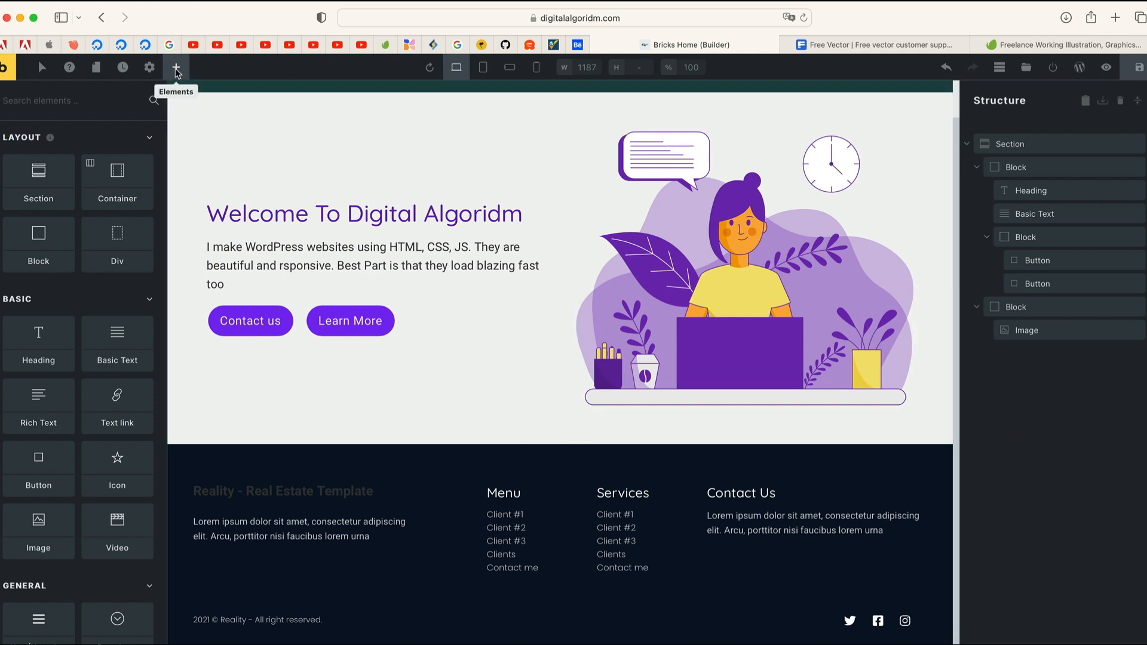
pyautogui.click(1022, 144)
pyautogui.click(537, 445)
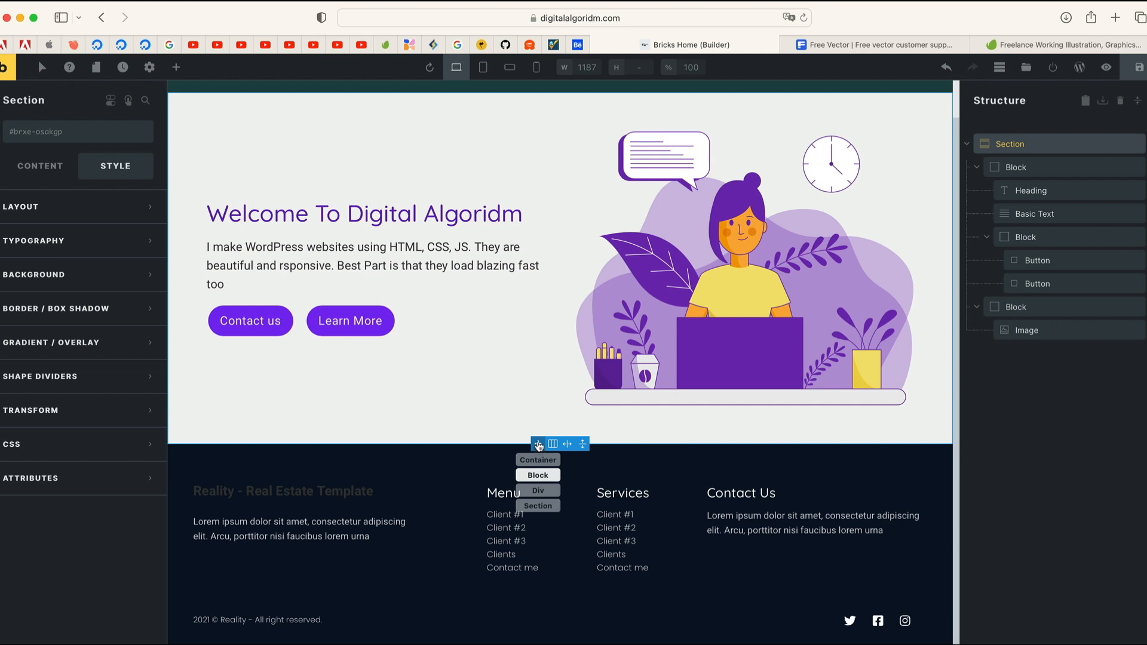
pyautogui.click(537, 476)
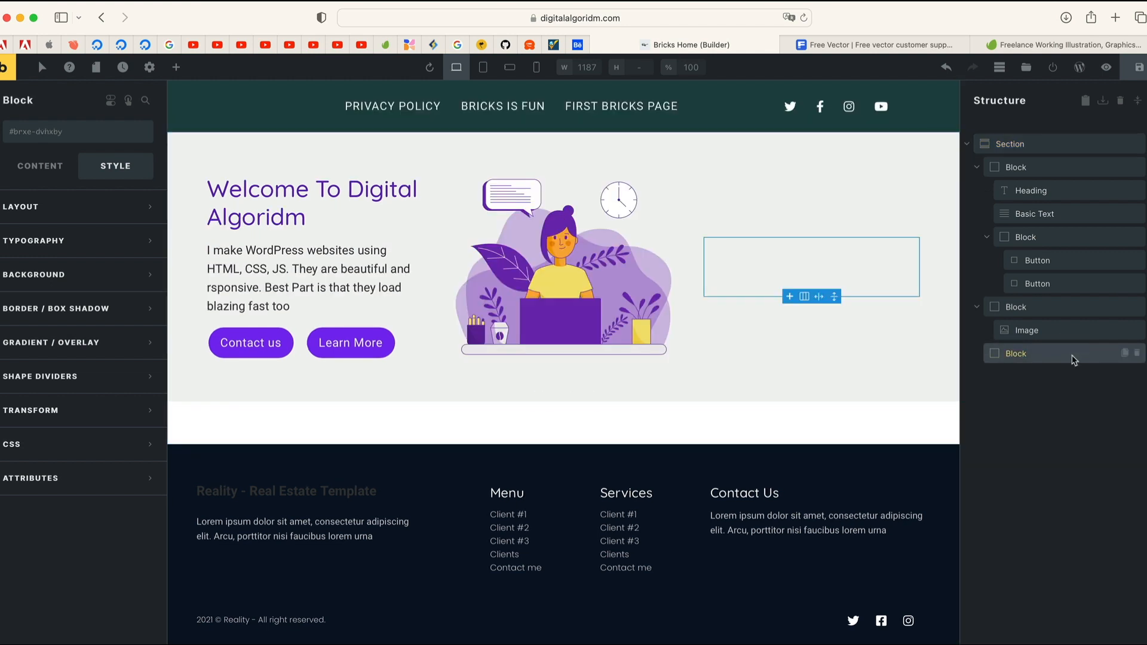
pyautogui.moveTo(1076, 356); pyautogui.dragTo(970, 382)
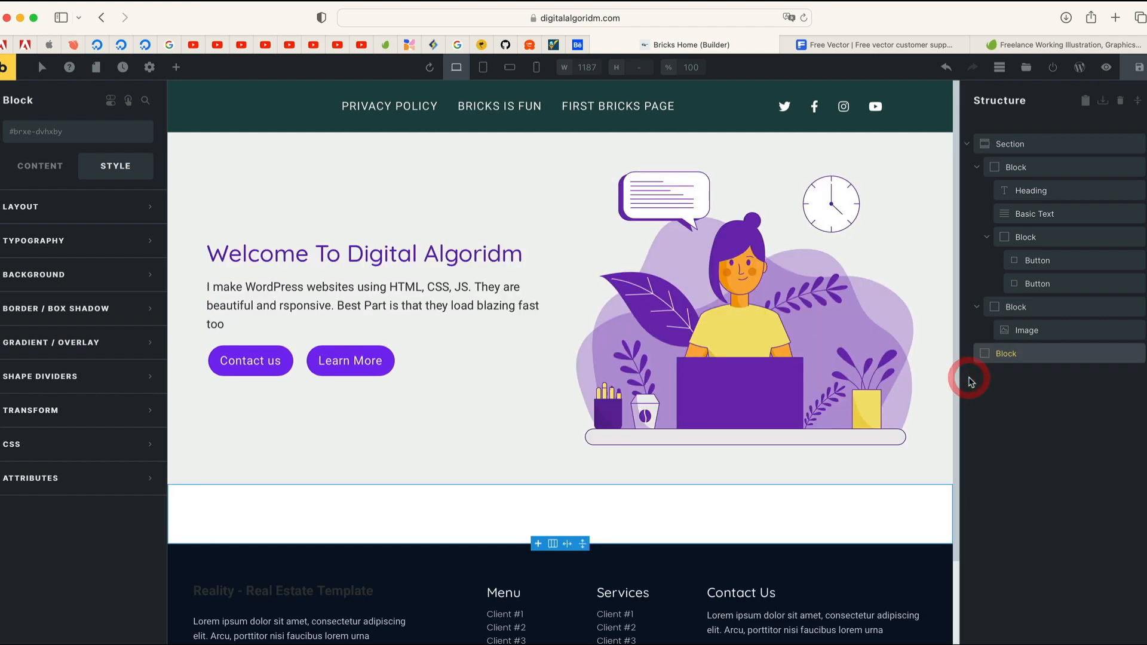
pyautogui.scroll(-1, 543, 448)
pyautogui.click(570, 471)
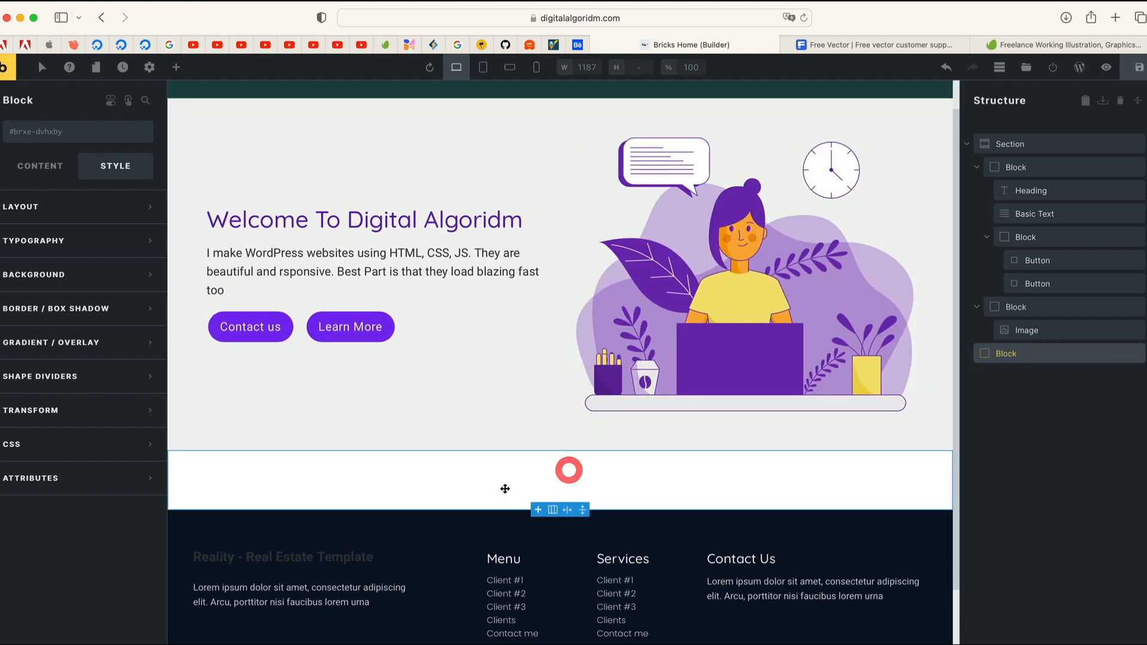
# - Examine the row of three feature cards below the hero in the Zercurity design on Behance, and return to the builder
pyautogui.click(577, 46)
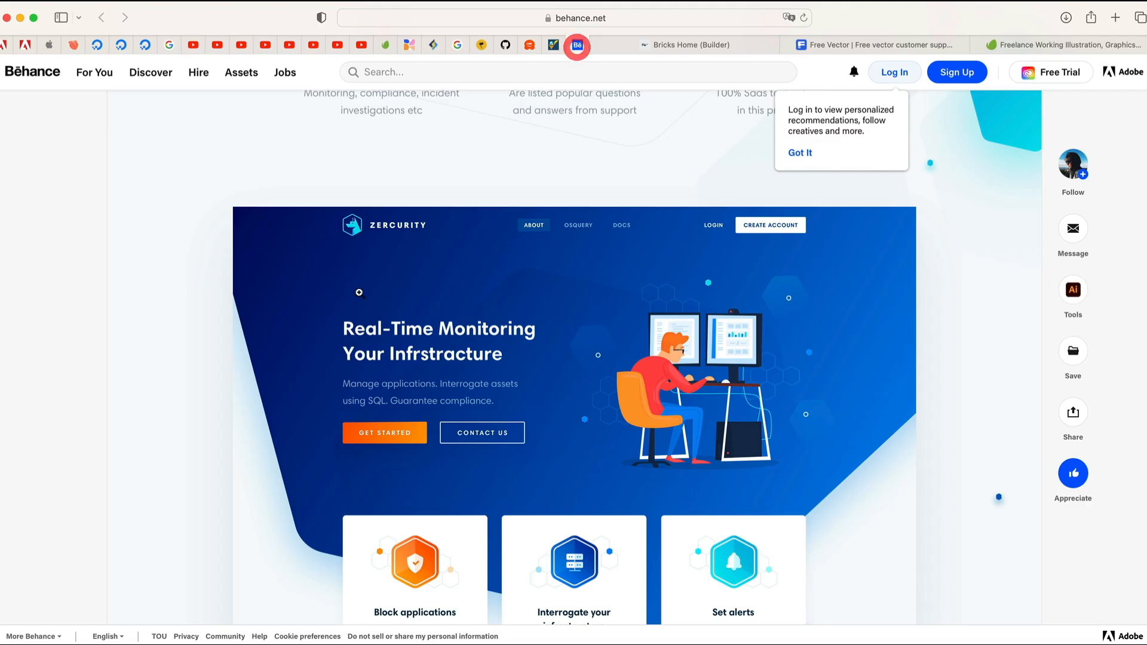
pyautogui.scroll(-3, 406, 379)
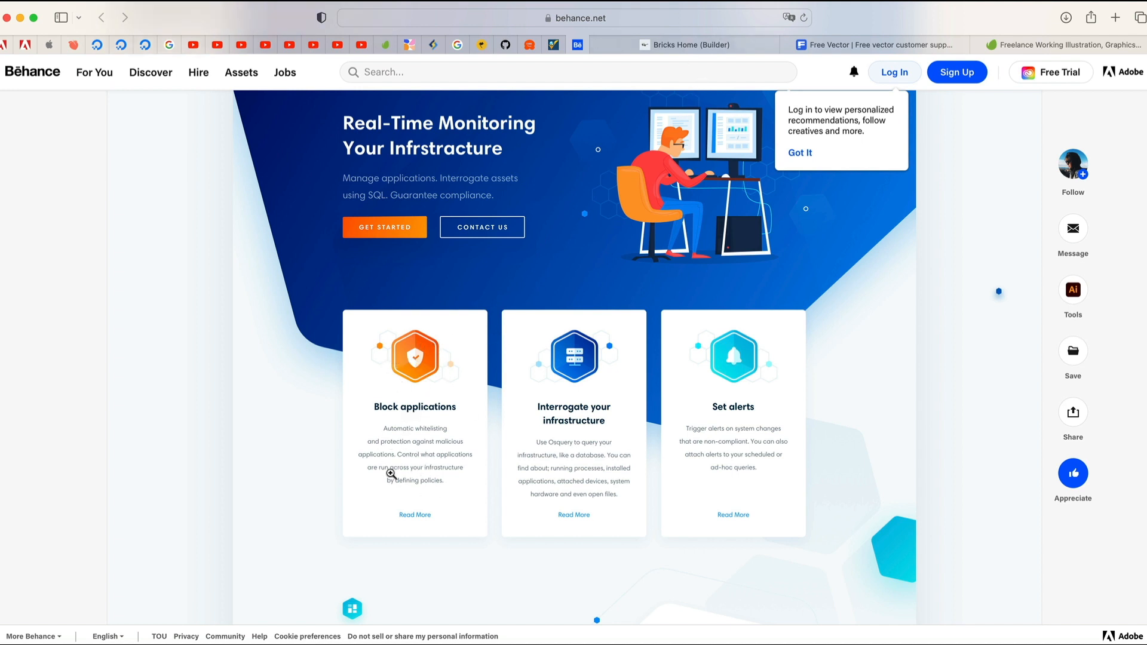
pyautogui.click(687, 45)
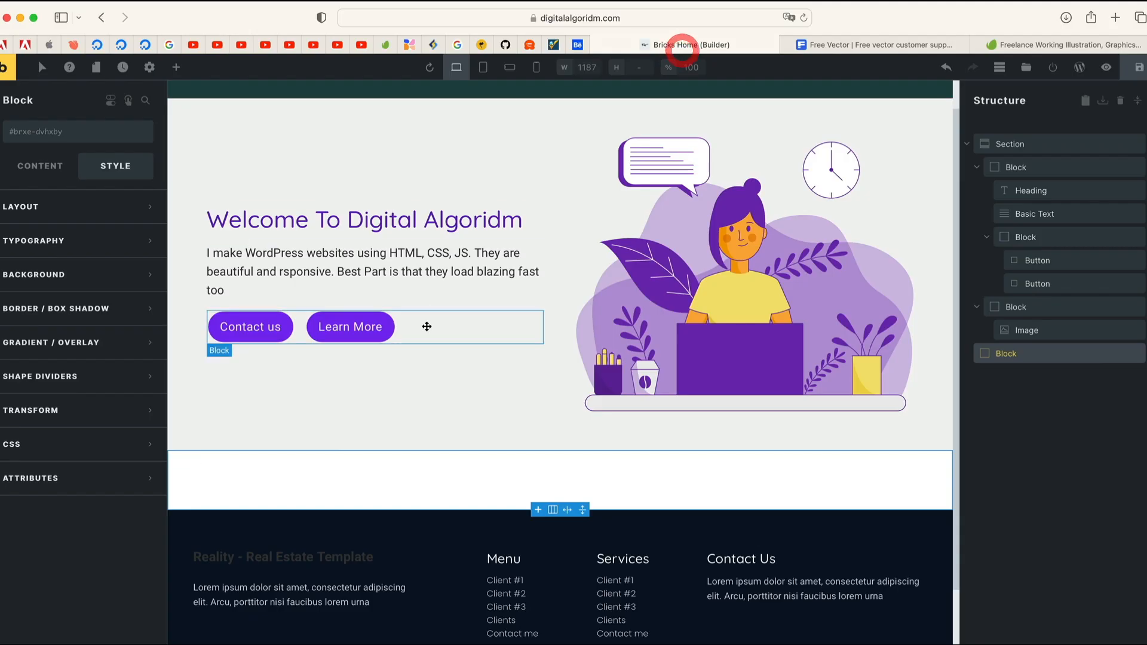
# - Check the feature cards in the Behance design, add an Icon Box element to the page and nest it inside the new Block below the hero
pyautogui.click(175, 67)
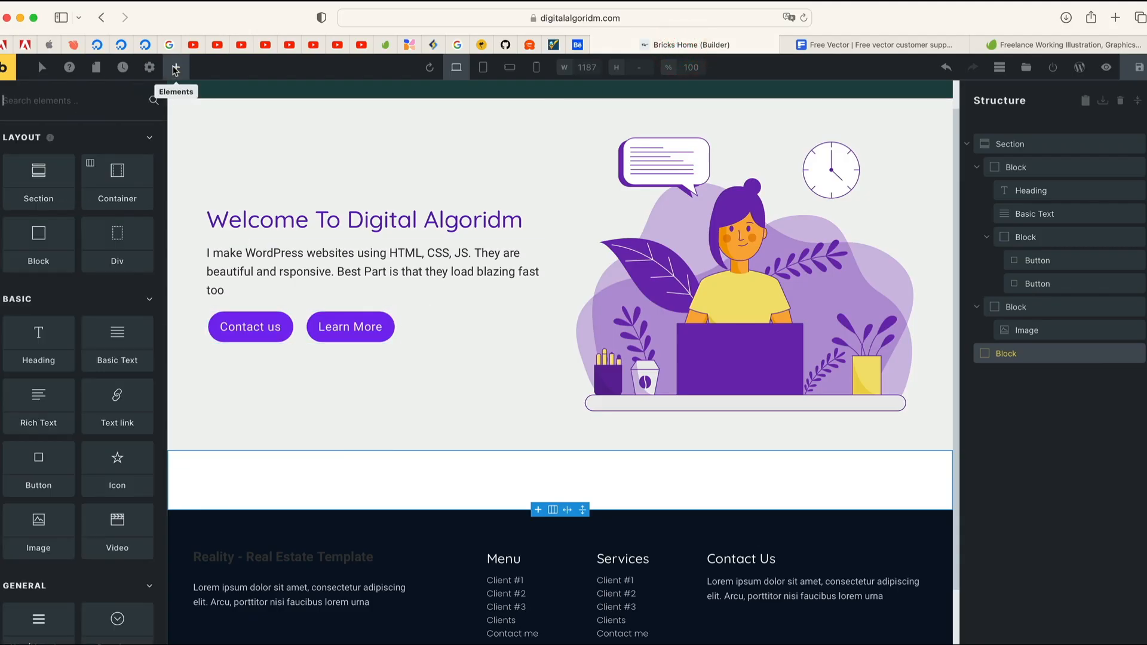
pyautogui.scroll(-10, 71, 375)
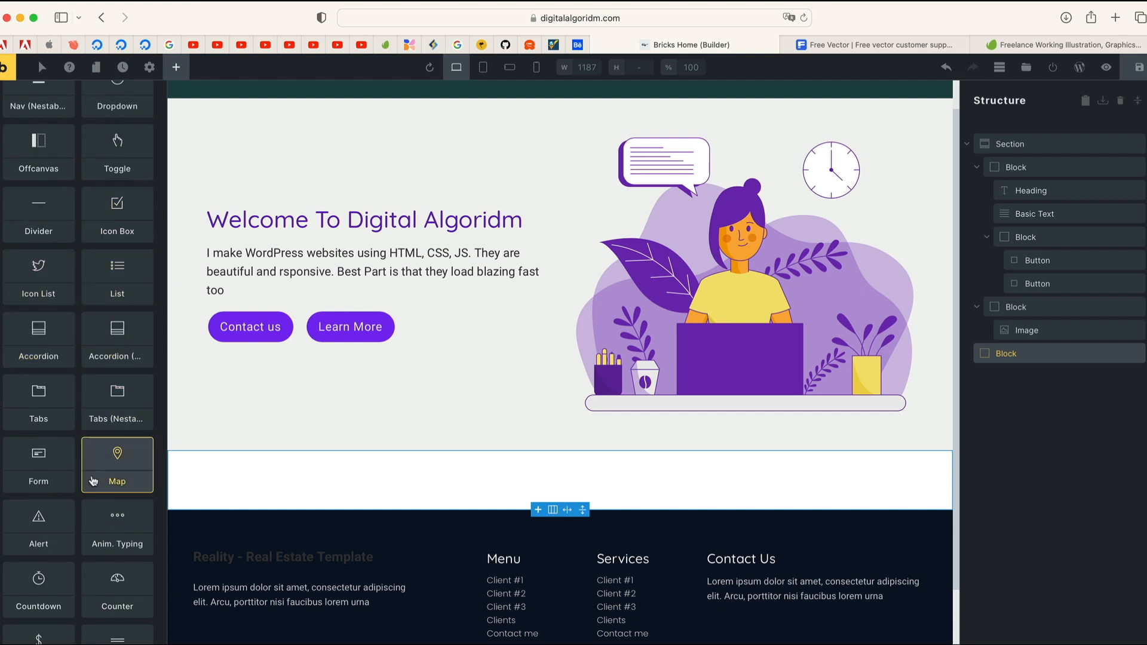
pyautogui.click(580, 45)
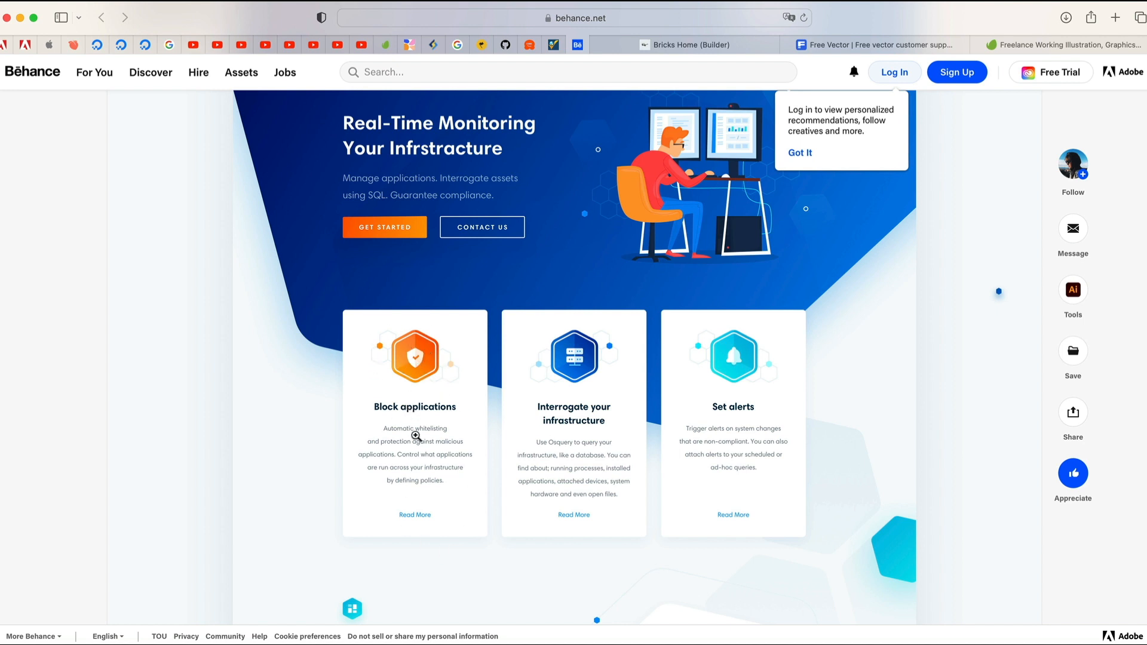
pyautogui.click(676, 43)
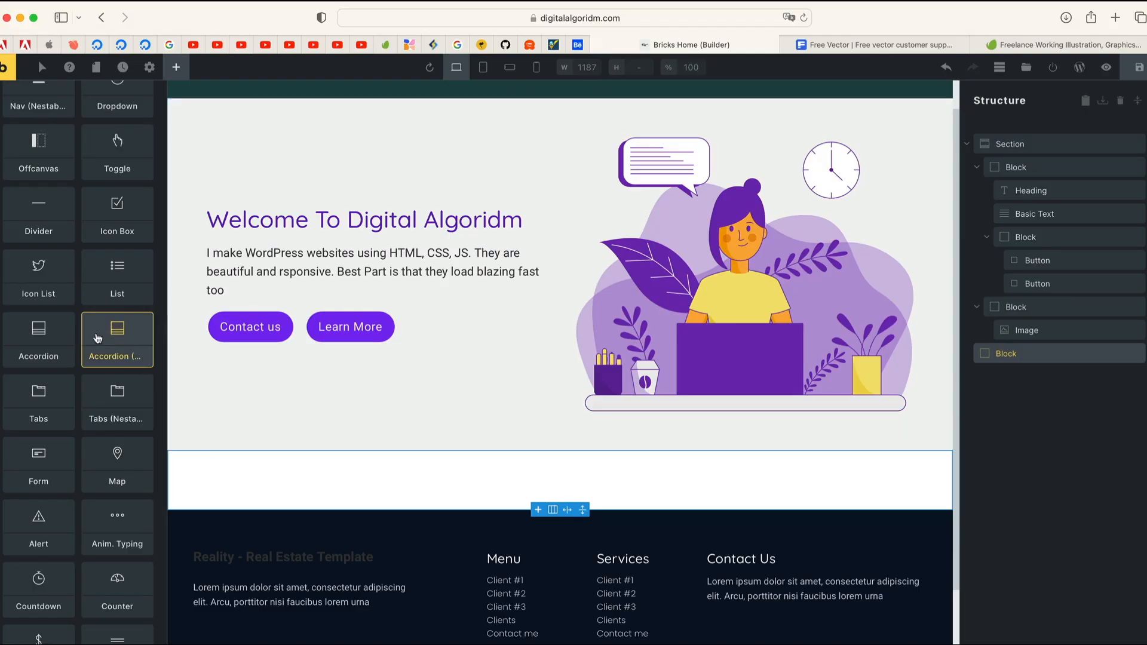
pyautogui.scroll(10, 97, 338)
pyautogui.click(54, 106)
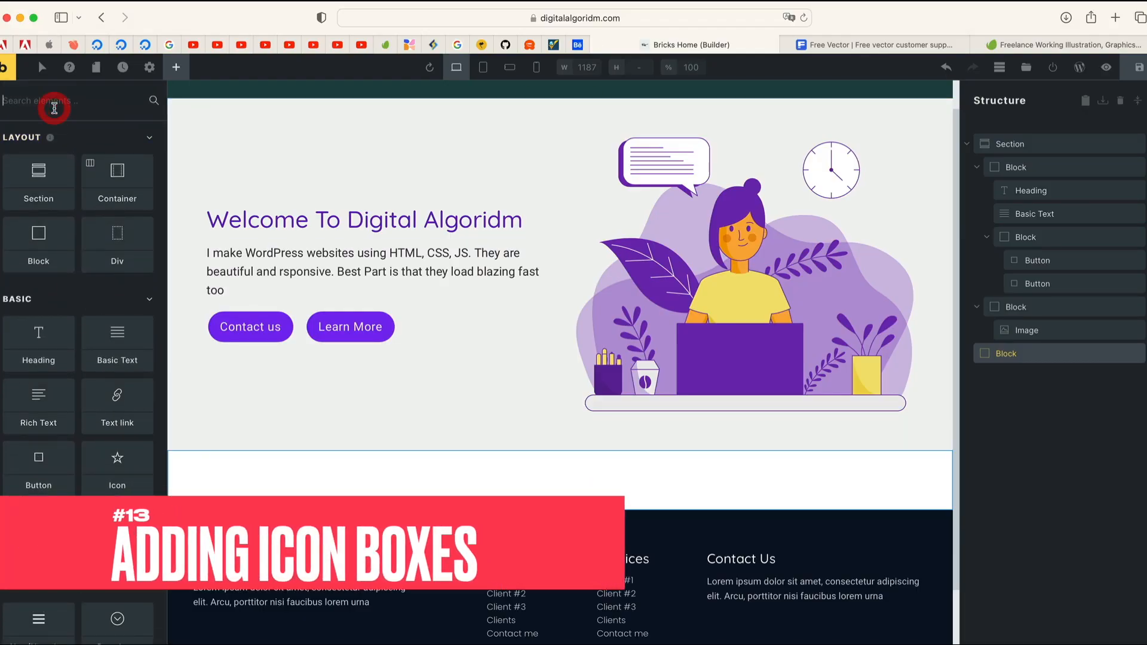
pyautogui.write('icon')
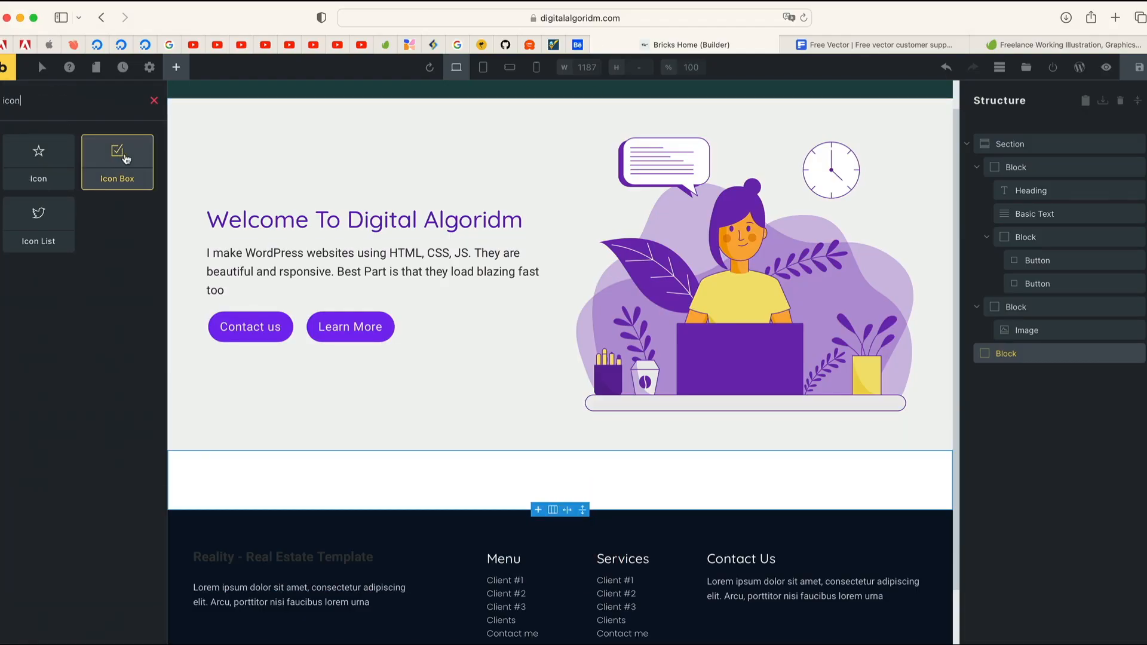
pyautogui.moveTo(126, 158); pyautogui.dragTo(349, 435)
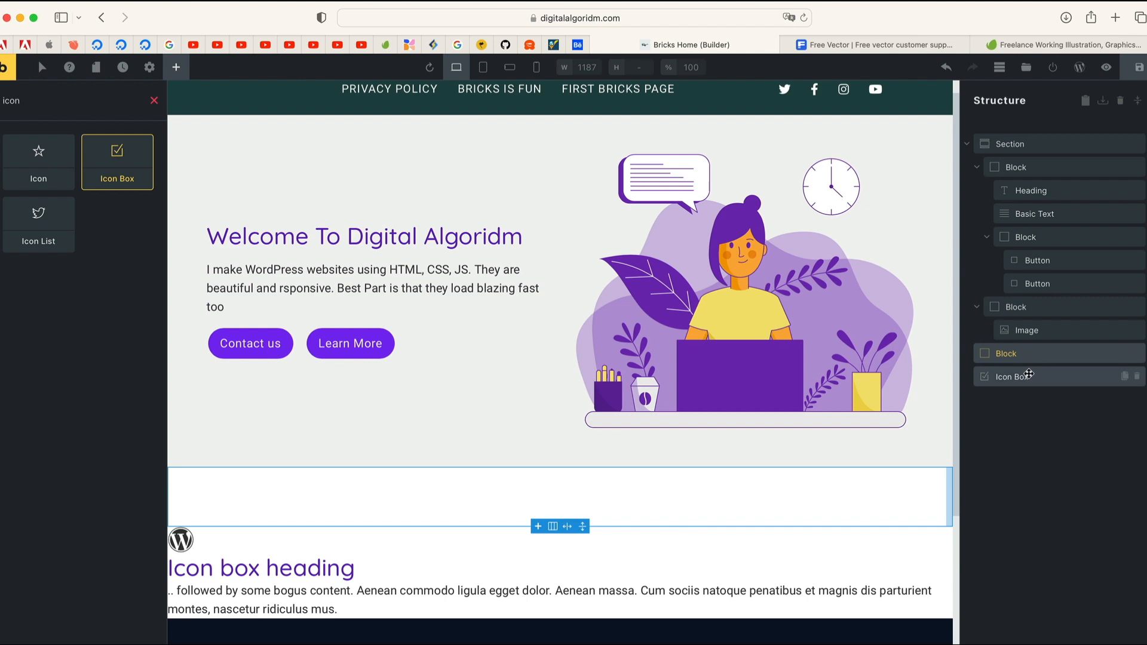
pyautogui.moveTo(1029, 374); pyautogui.dragTo(1056, 365)
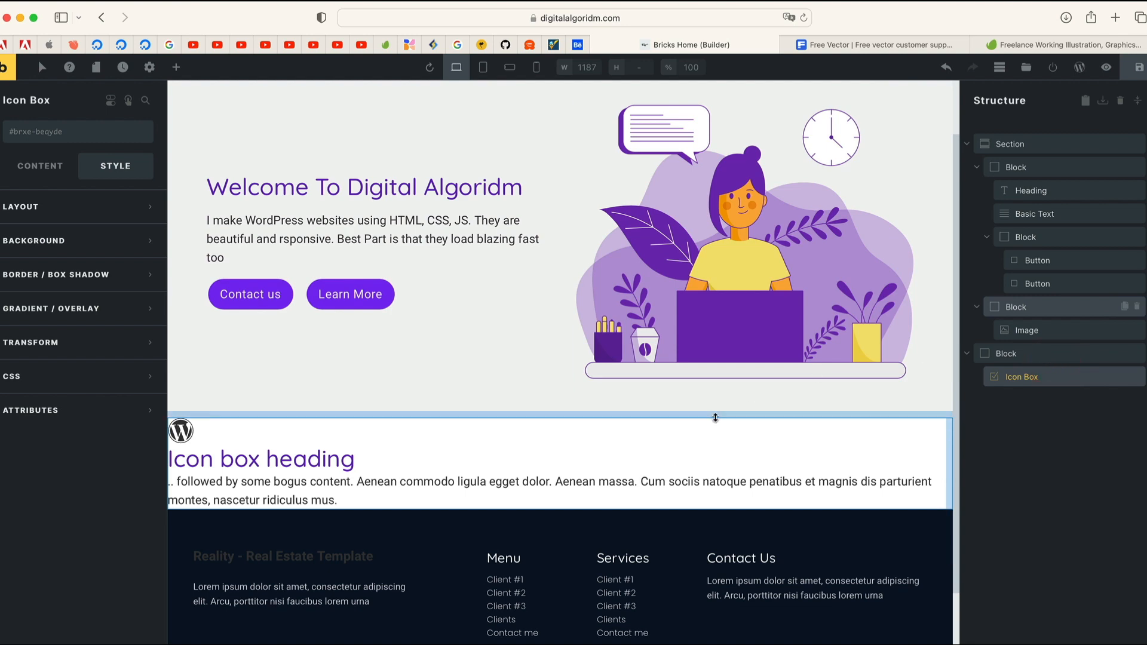
# - Duplicate the Icon Box twice so the Block below the hero holds three of them
pyautogui.rightClick(1044, 377)
pyautogui.click(1044, 436)
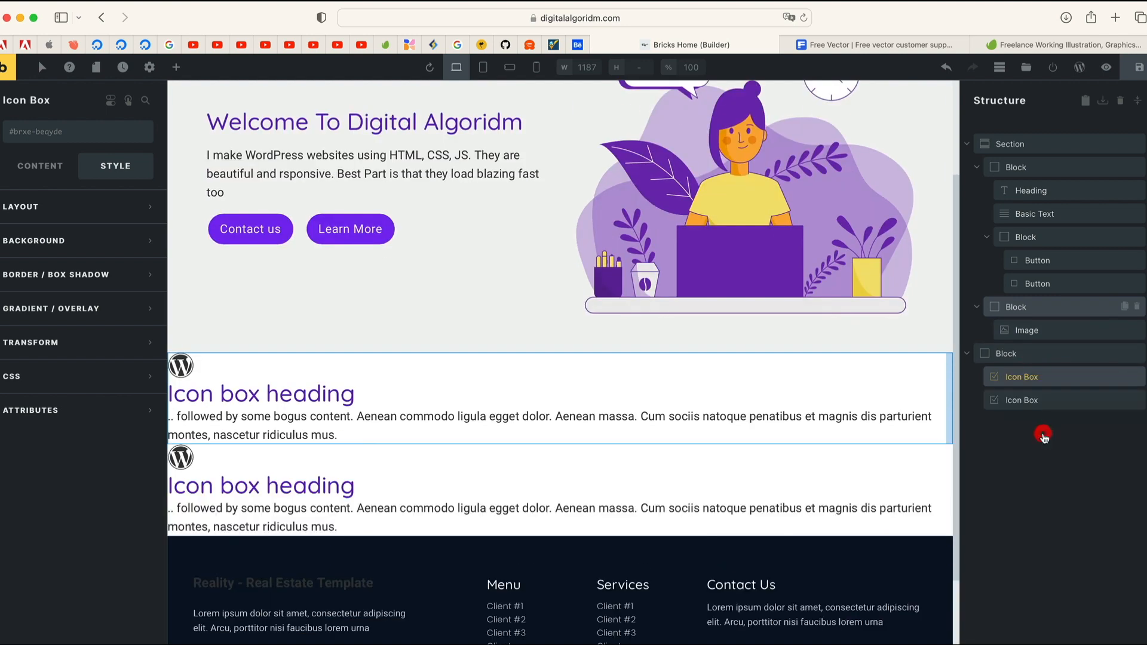
pyautogui.rightClick(1056, 377)
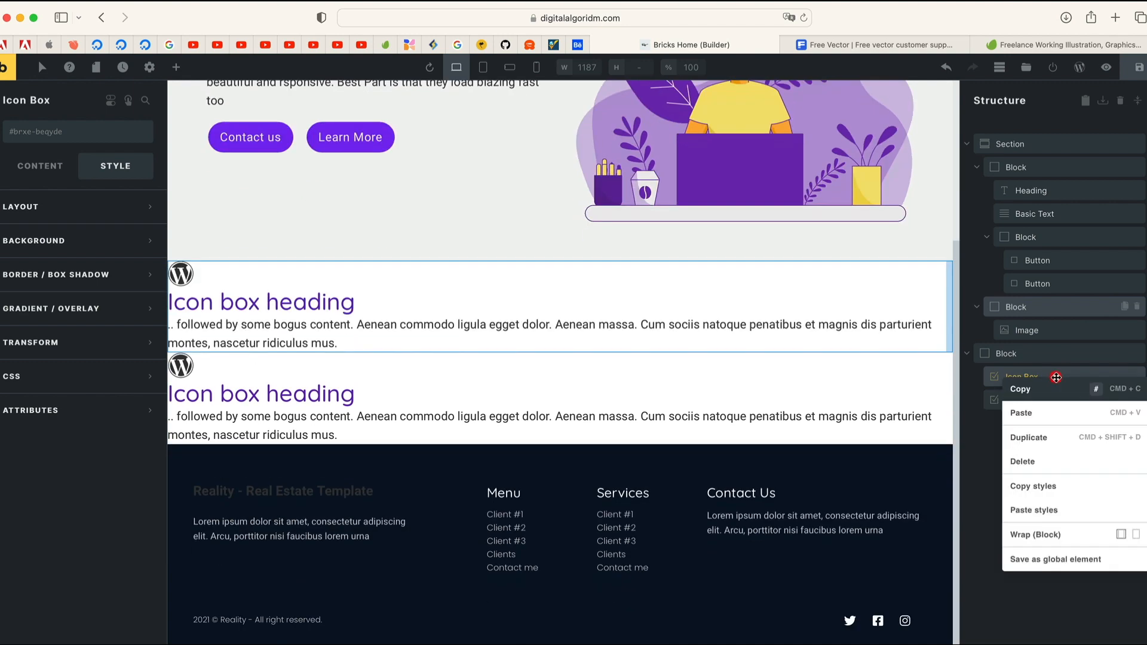
pyautogui.click(1050, 436)
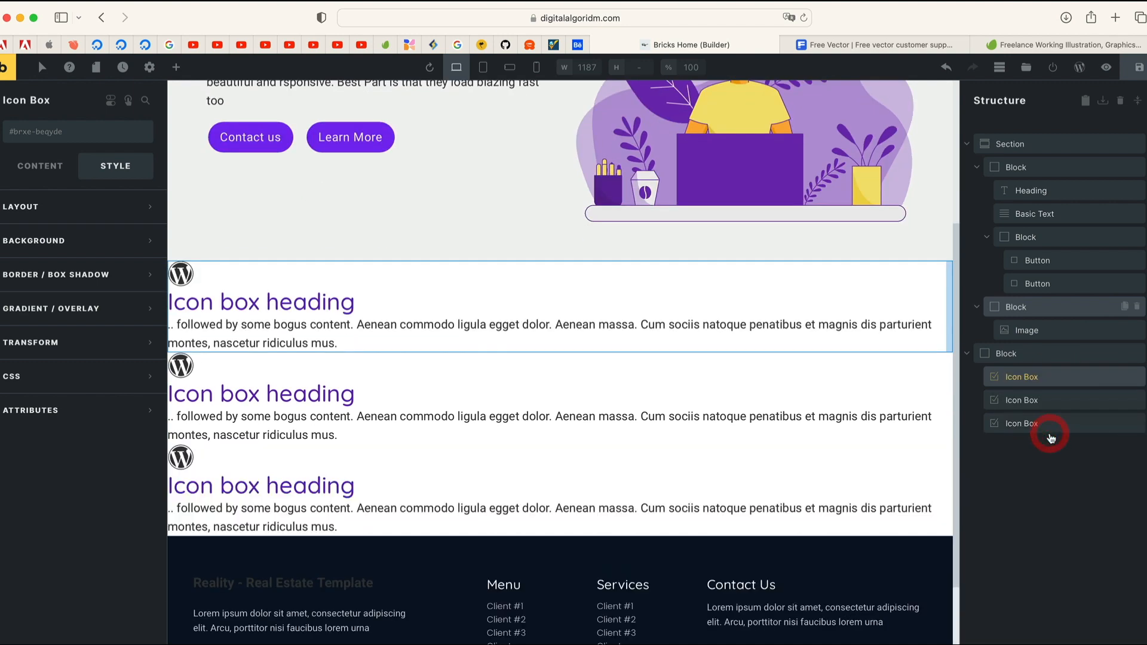
# - Set the direction of the Block holding the three Icon Boxes to Horizontal (row)
pyautogui.click(1024, 353)
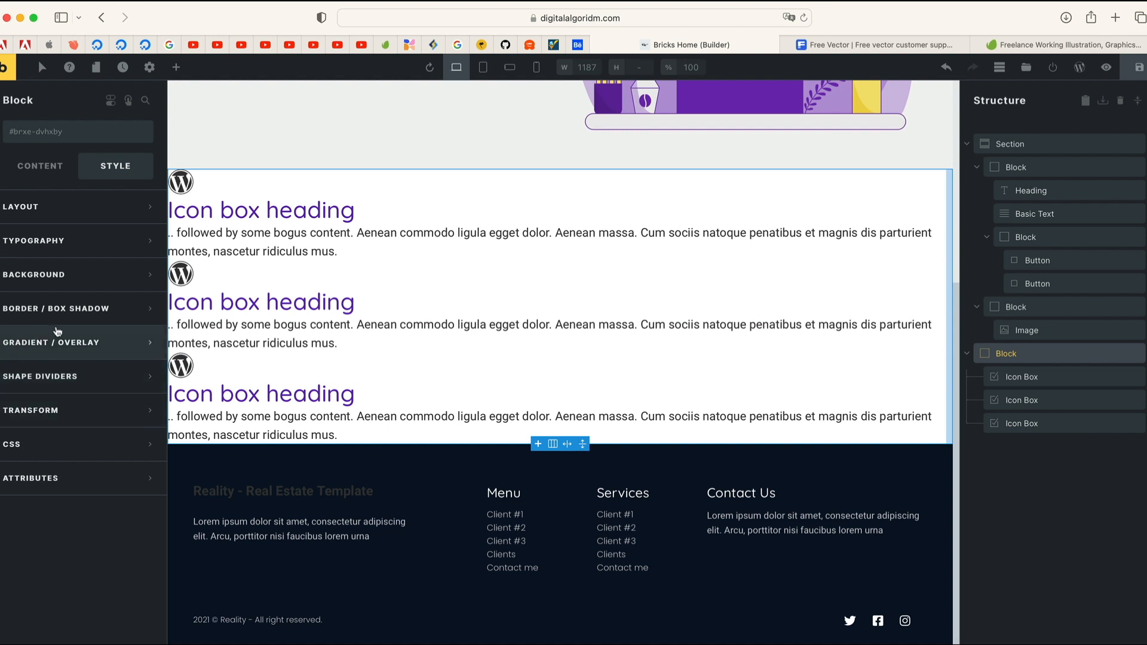
pyautogui.click(42, 169)
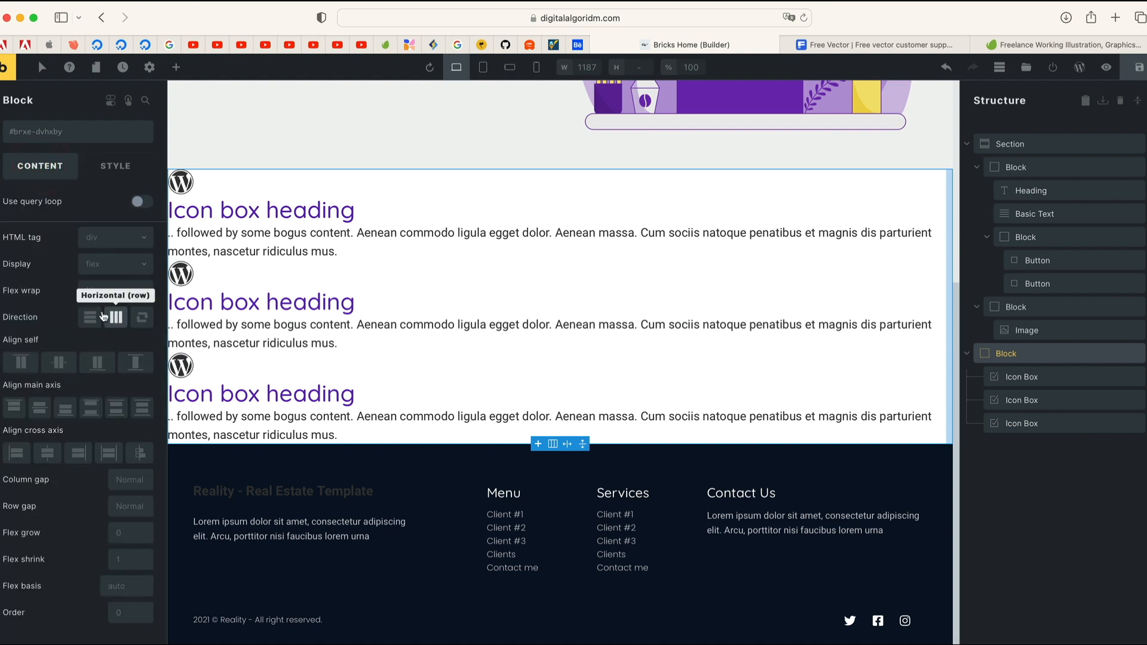
pyautogui.click(116, 264)
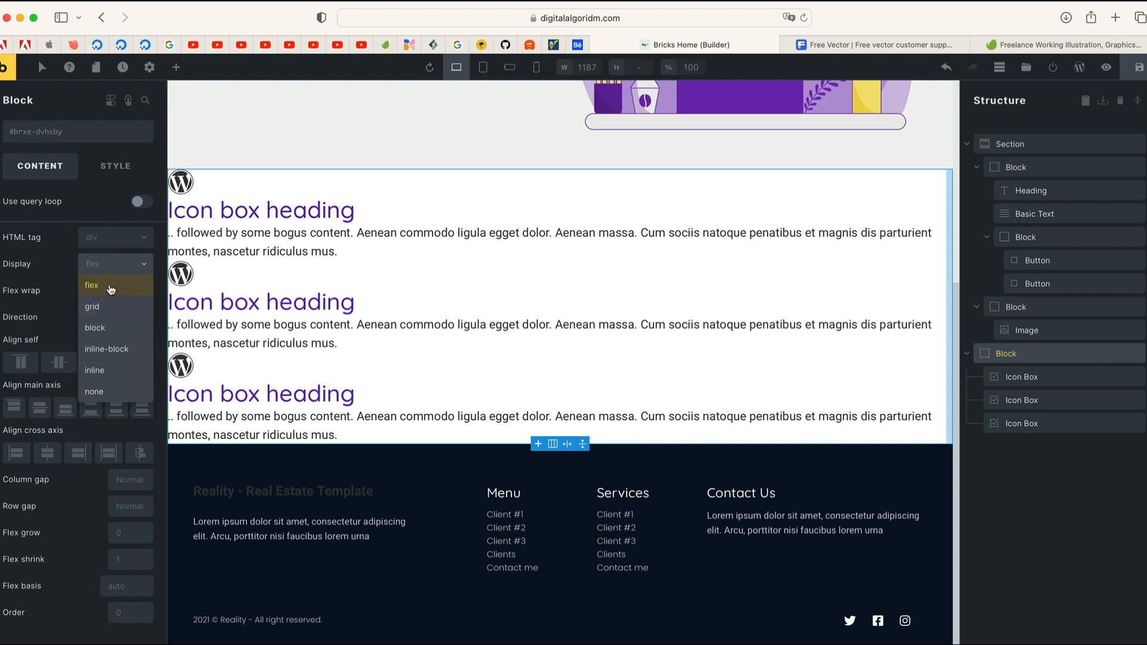
pyautogui.click(68, 267)
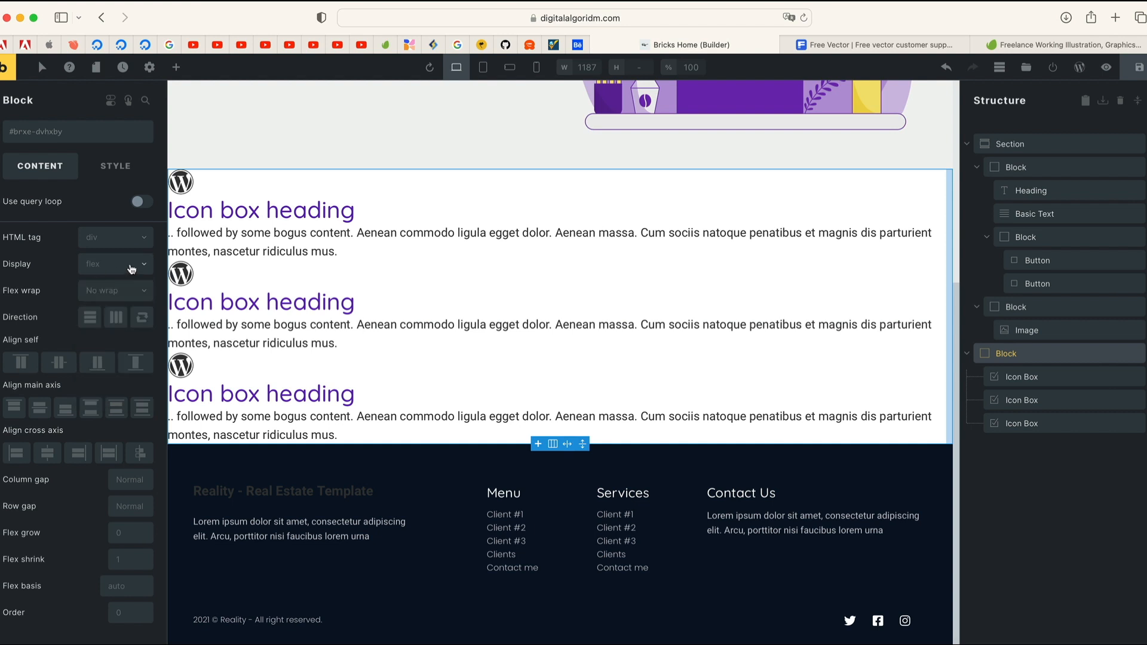
pyautogui.click(116, 317)
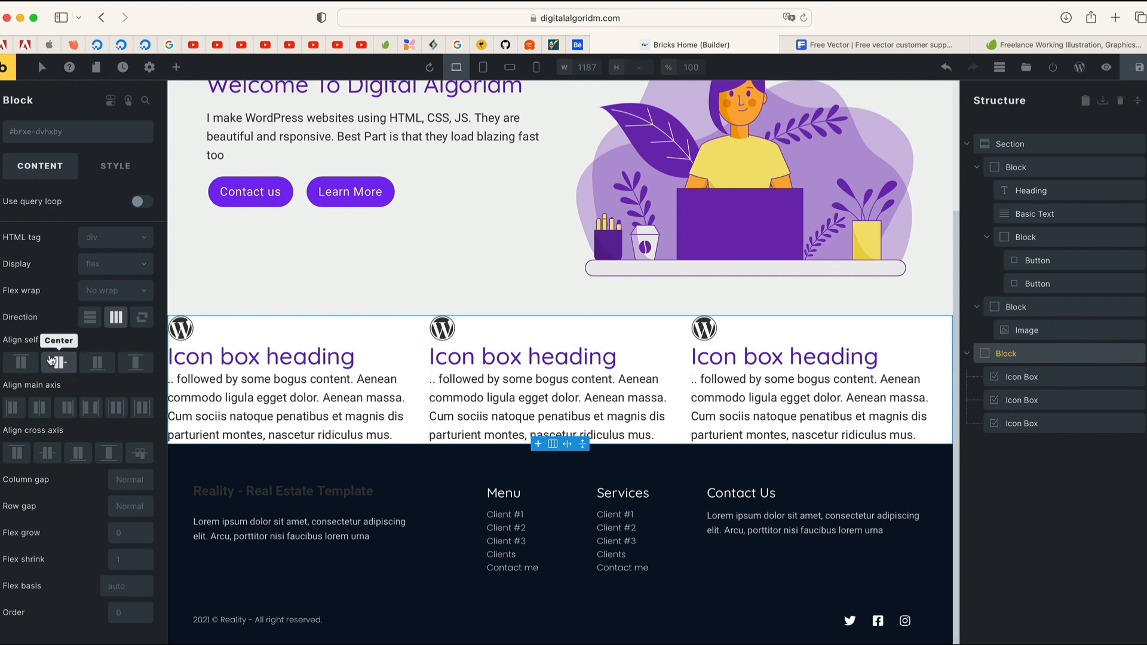
# - Check the hero Section's padding and give the Icon Box Block 5% padding on all four linked sides
pyautogui.scroll(5, 220, 264)
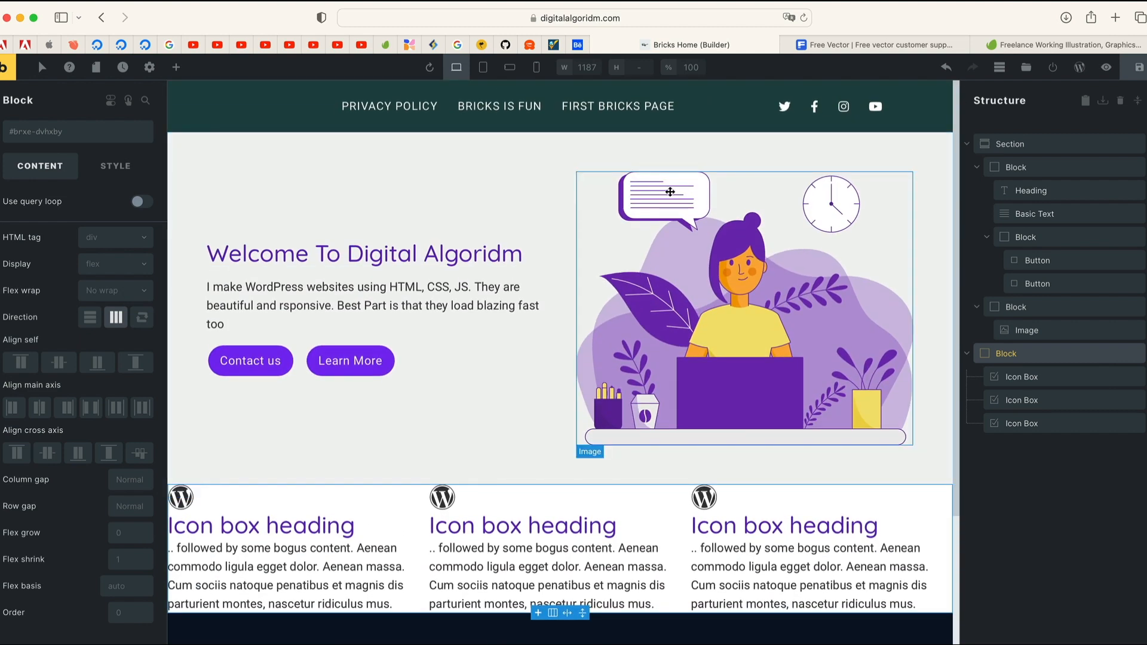
pyautogui.click(1016, 146)
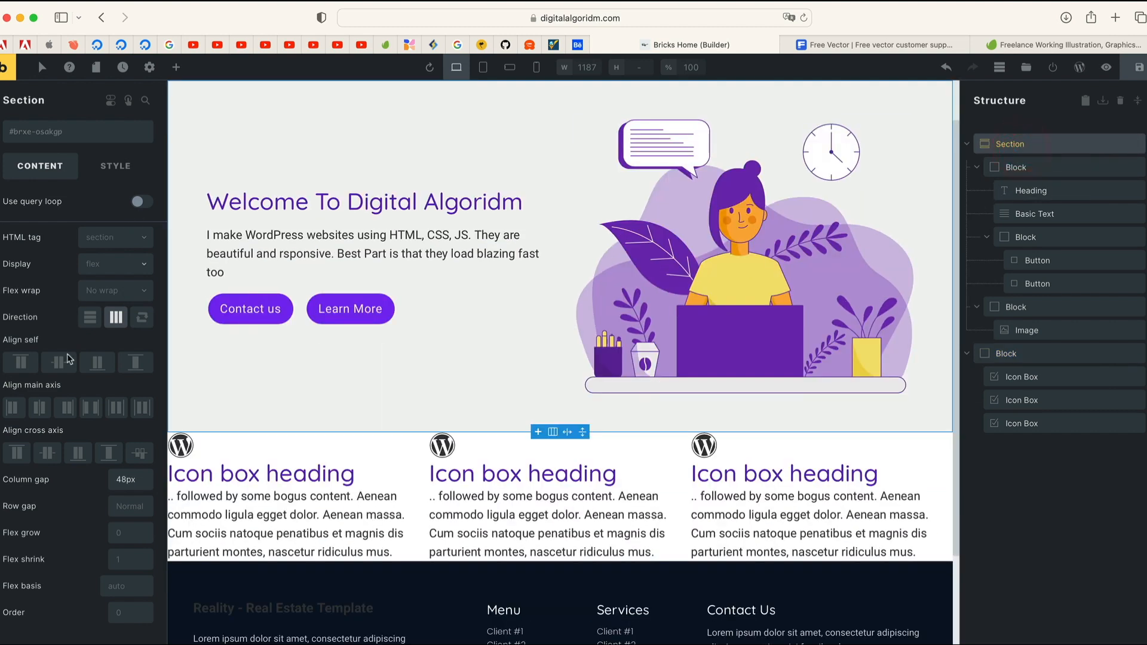
pyautogui.click(117, 167)
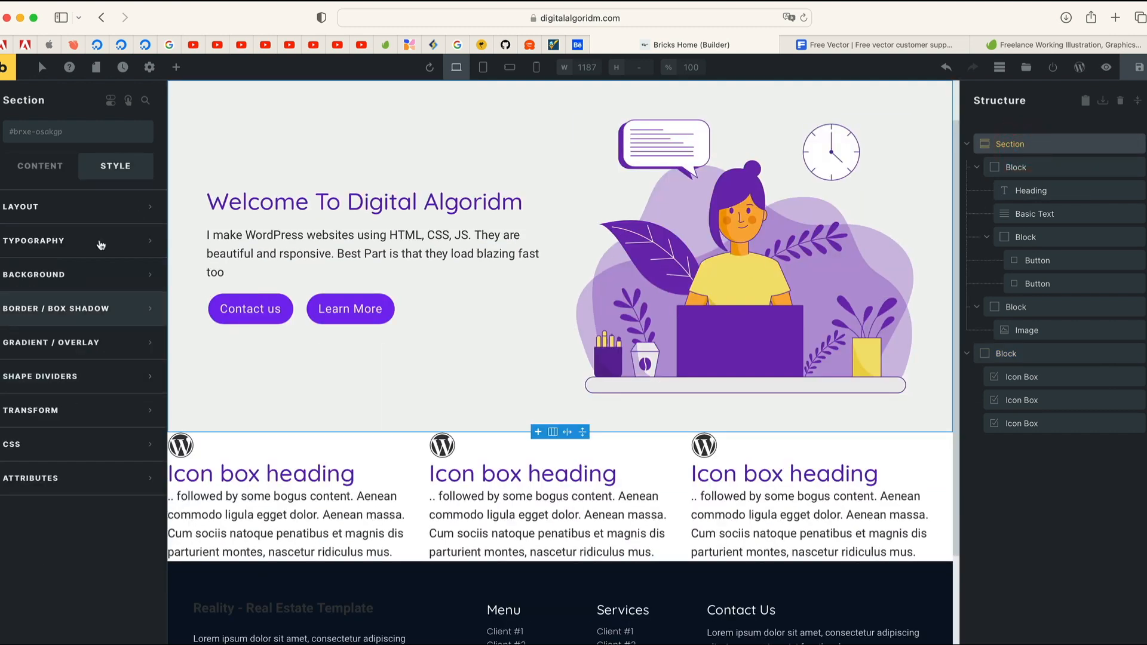
pyautogui.click(102, 206)
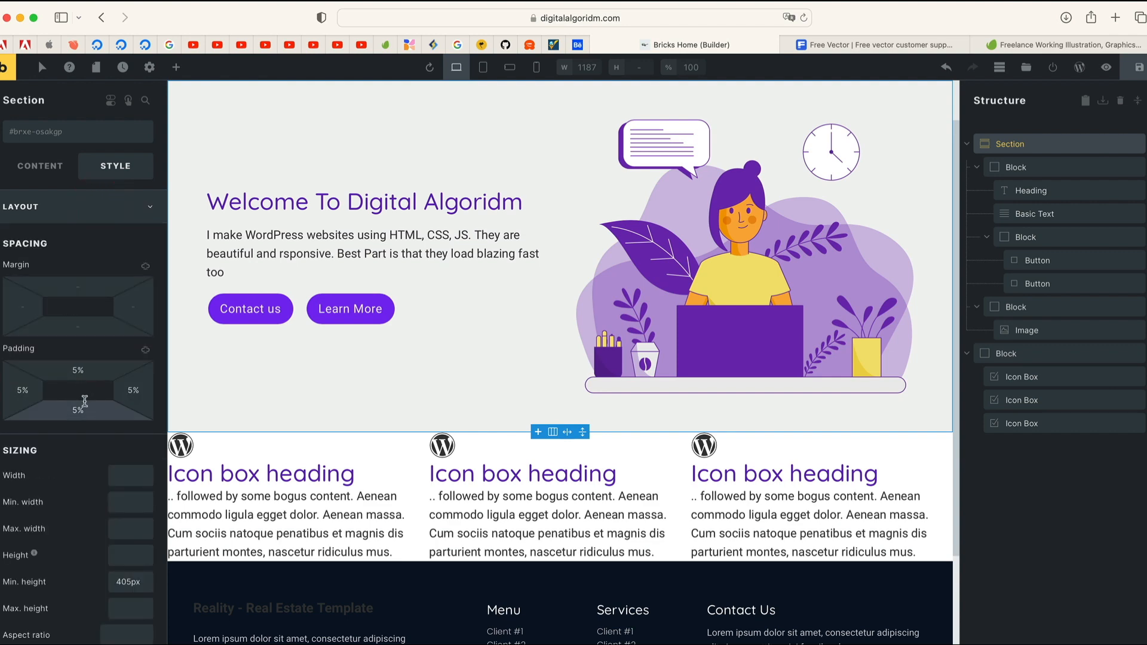
pyautogui.scroll(-3, 387, 412)
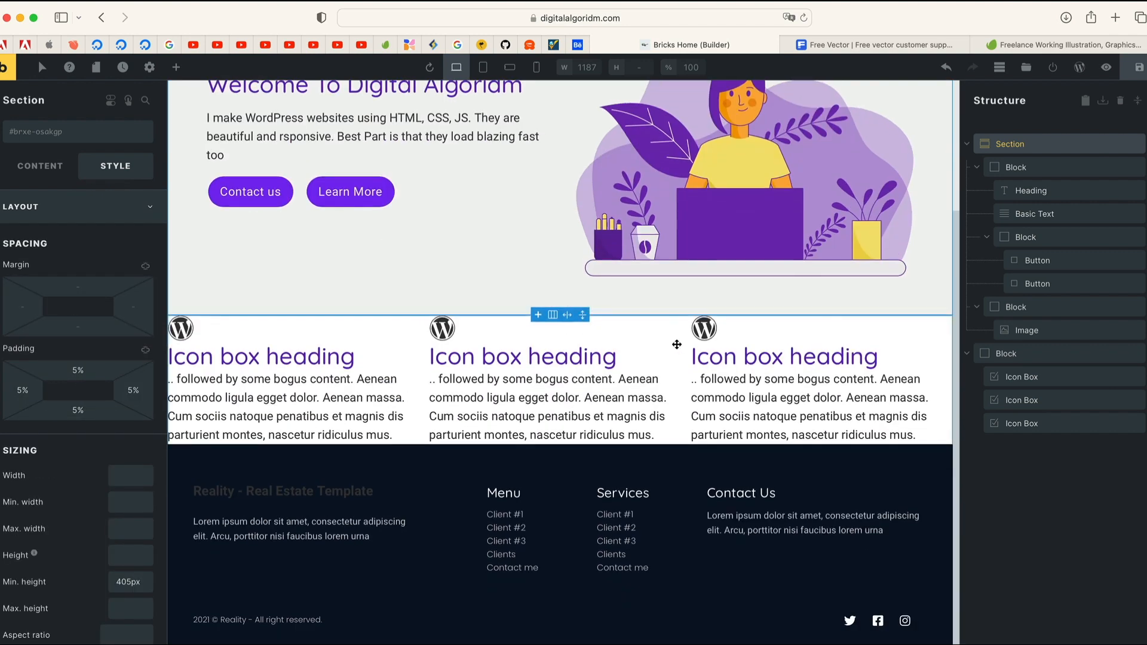
pyautogui.click(1057, 353)
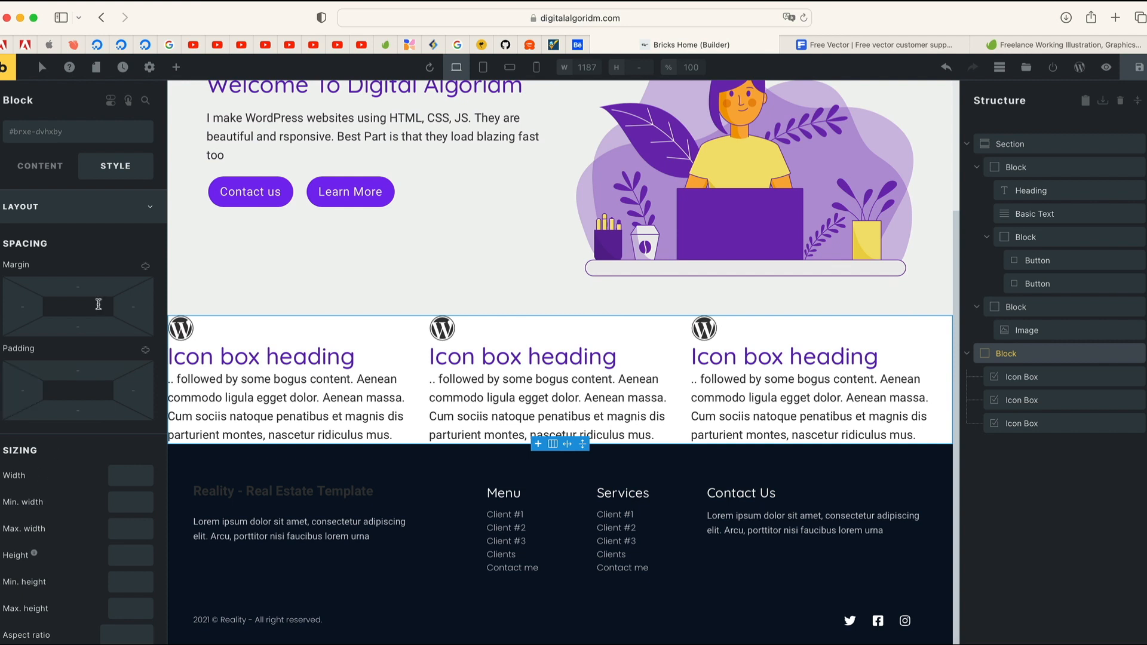
pyautogui.click(145, 350)
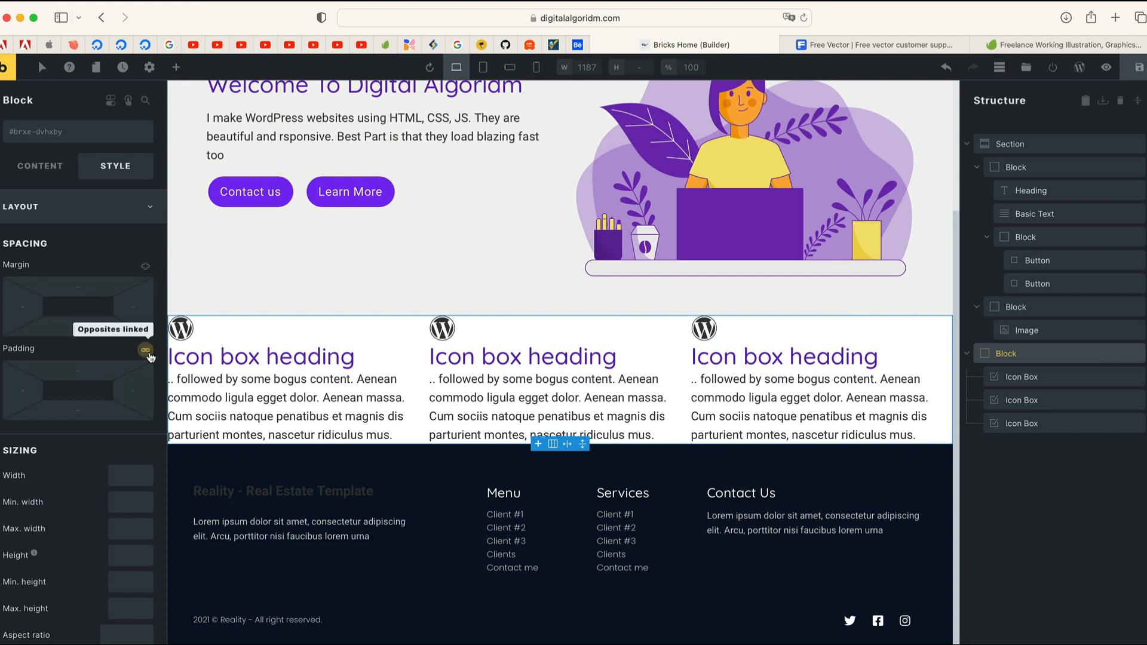
pyautogui.click(145, 349)
pyautogui.click(89, 363)
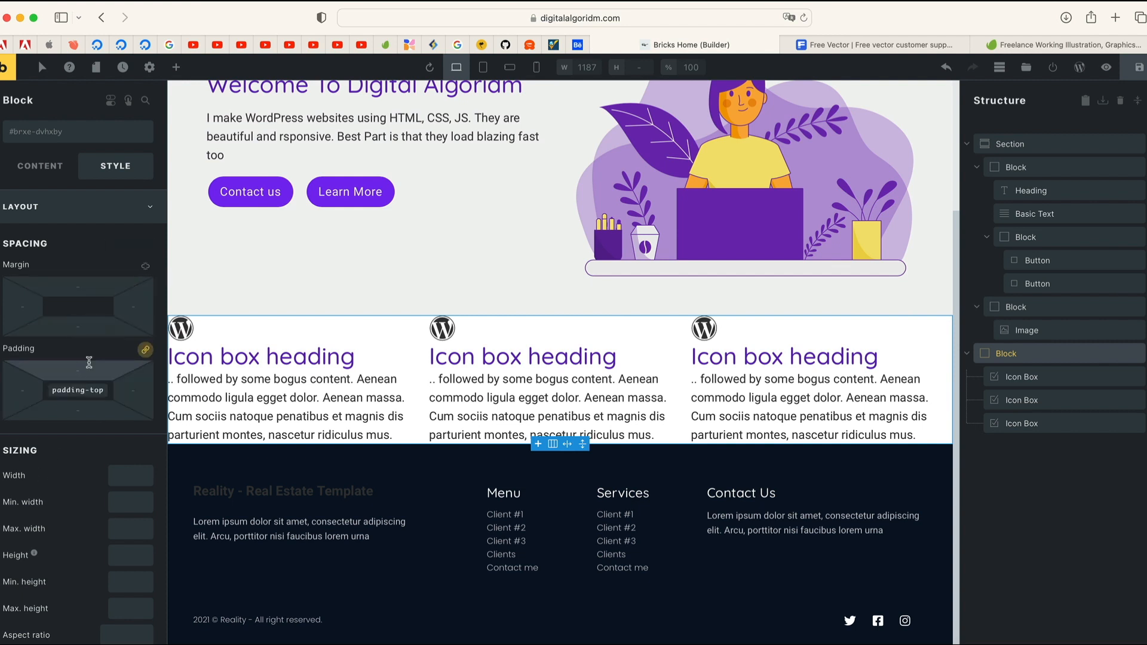
pyautogui.write('5%')
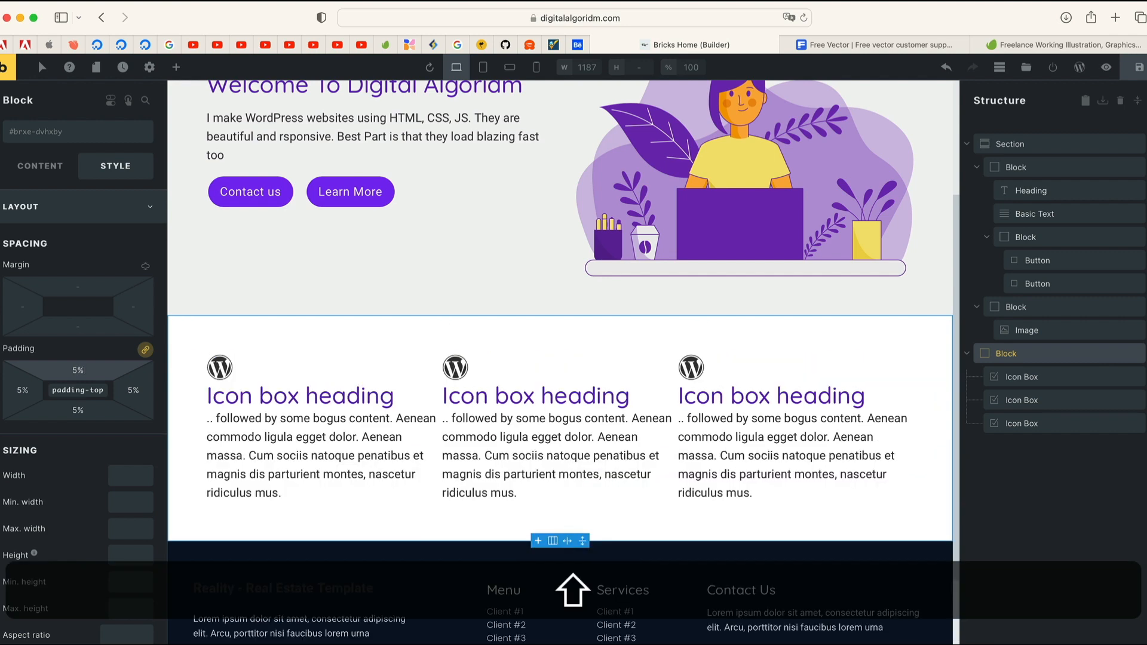
# - Link opposite padding sides on the Icon Box Block, with 16% for top and bottom and 24% for left and right
pyautogui.hotkey('shift', 'Up')
pyautogui.scroll(-5, 555, 437)
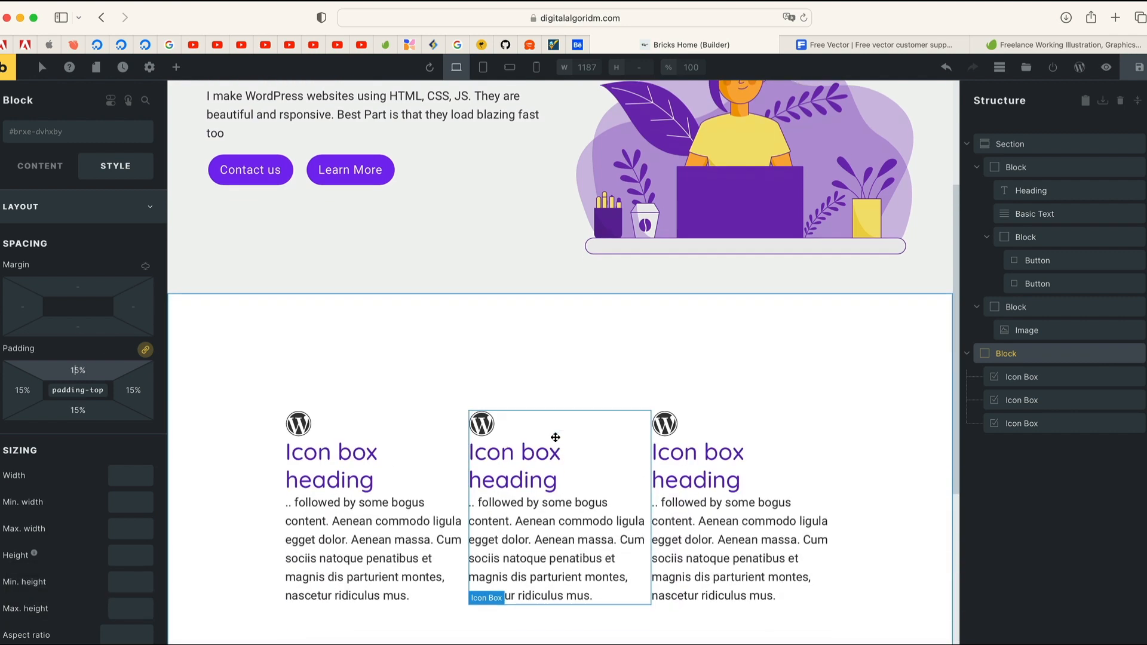
pyautogui.scroll(3, 523, 376)
pyautogui.hotkey('shift', 'Right')
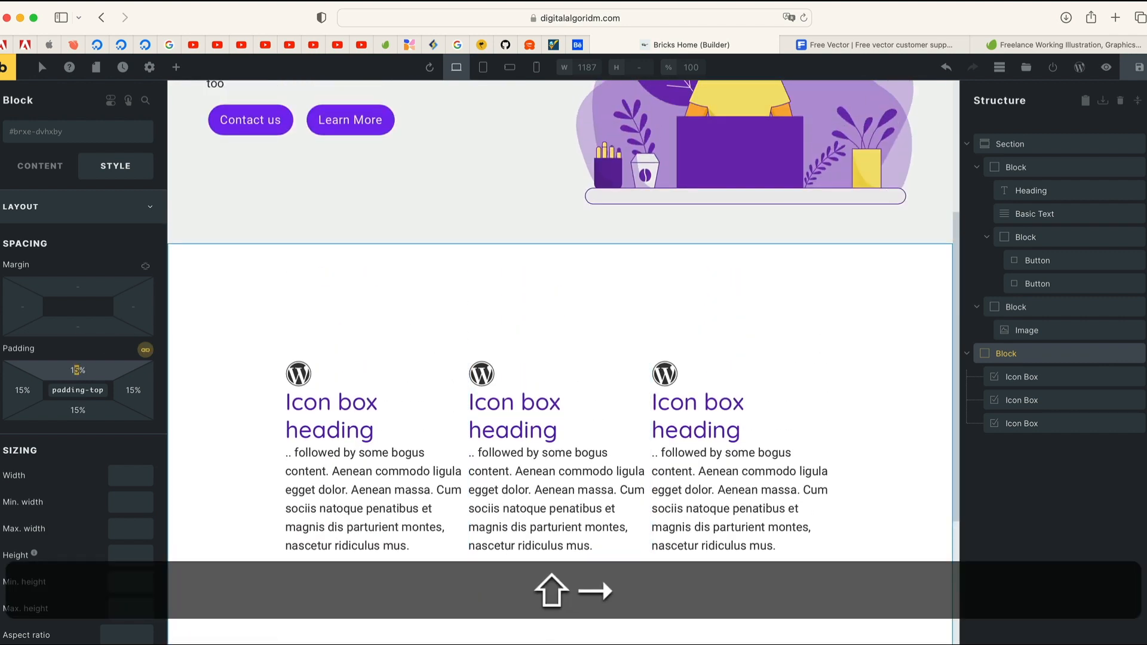
pyautogui.press('Left')
pyautogui.press('Up')
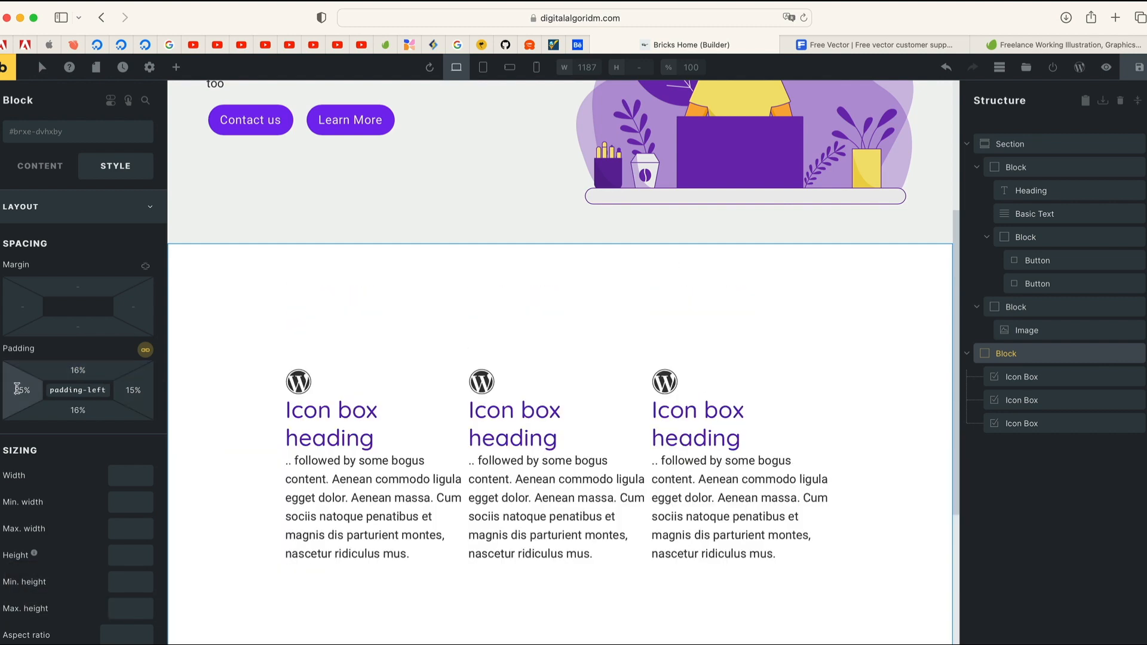
pyautogui.write('8')
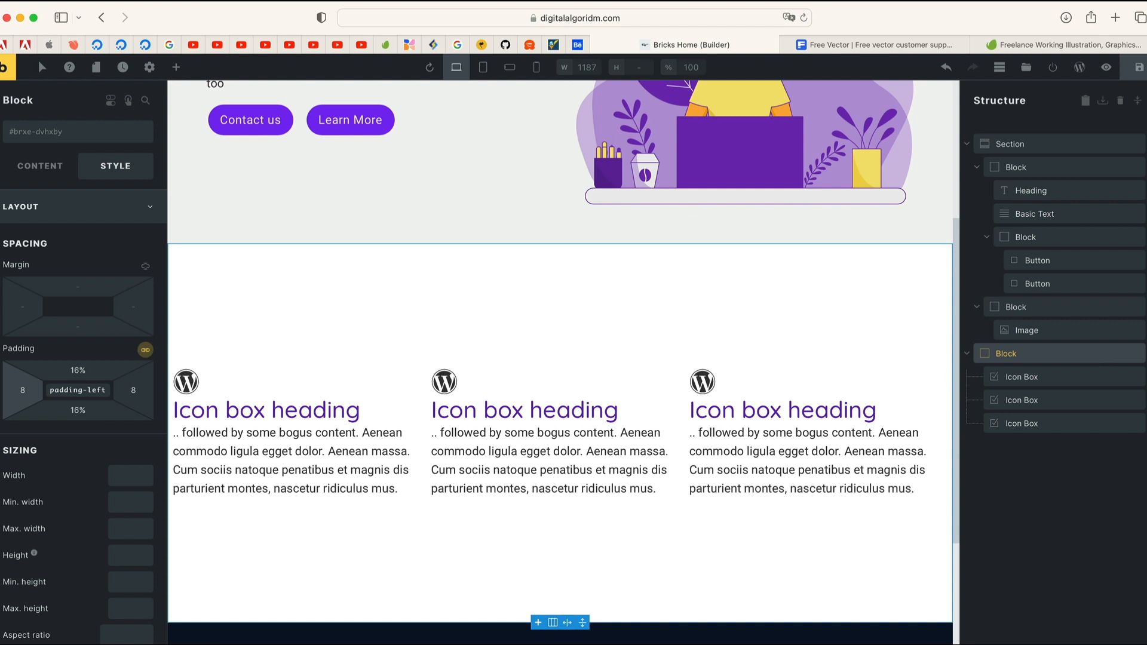
pyautogui.write('24%')
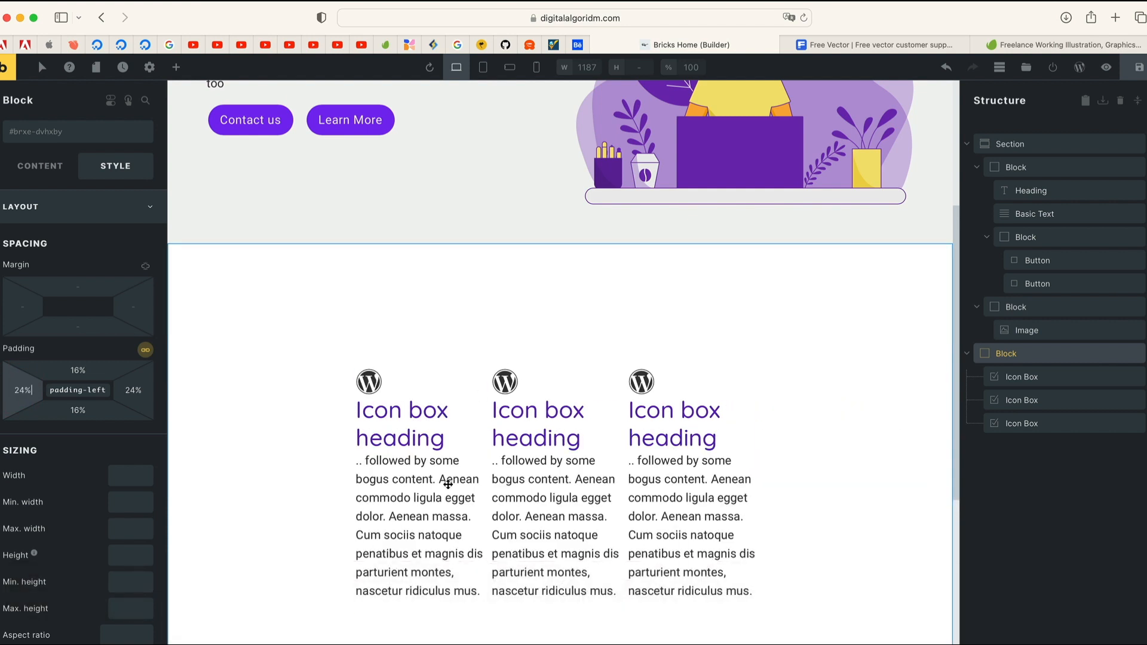
# - Change the first Icon Box's icon to the calendar with a minus sign from the Fontawesome - Regular library
pyautogui.scroll(-2, 459, 510)
pyautogui.click(382, 360)
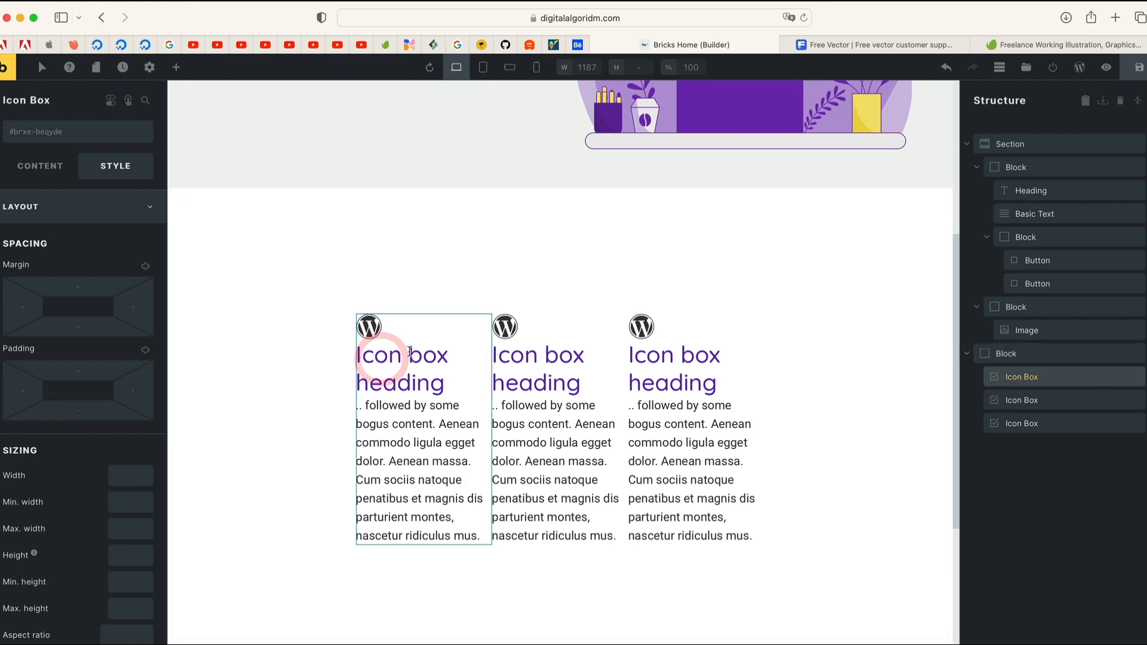
pyautogui.click(40, 166)
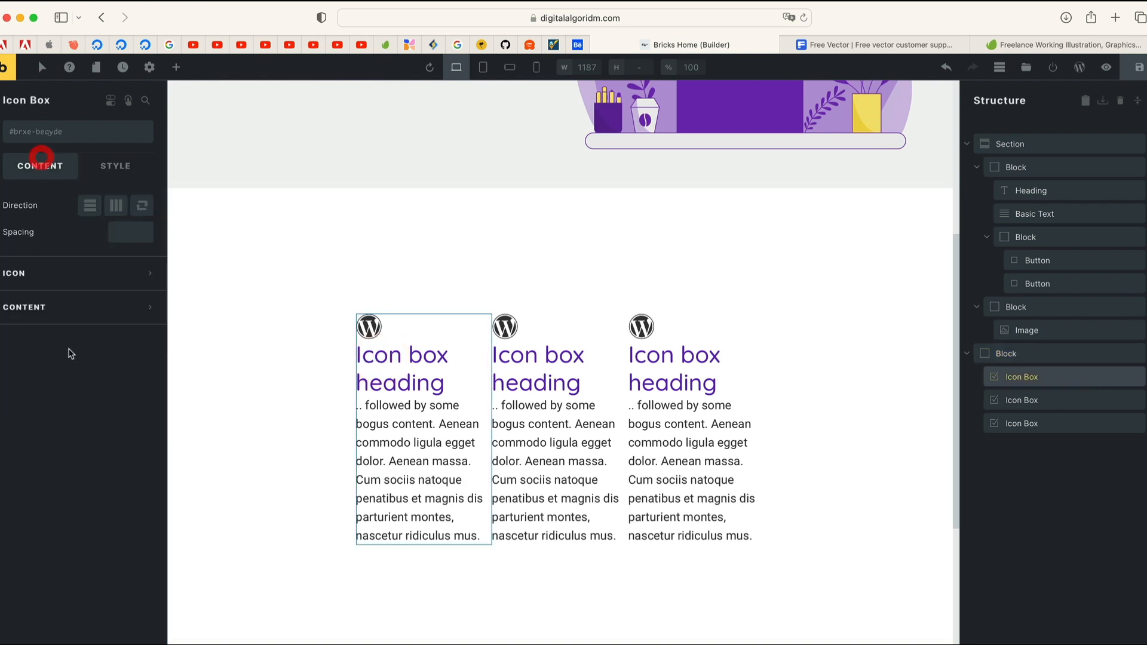
pyautogui.click(85, 283)
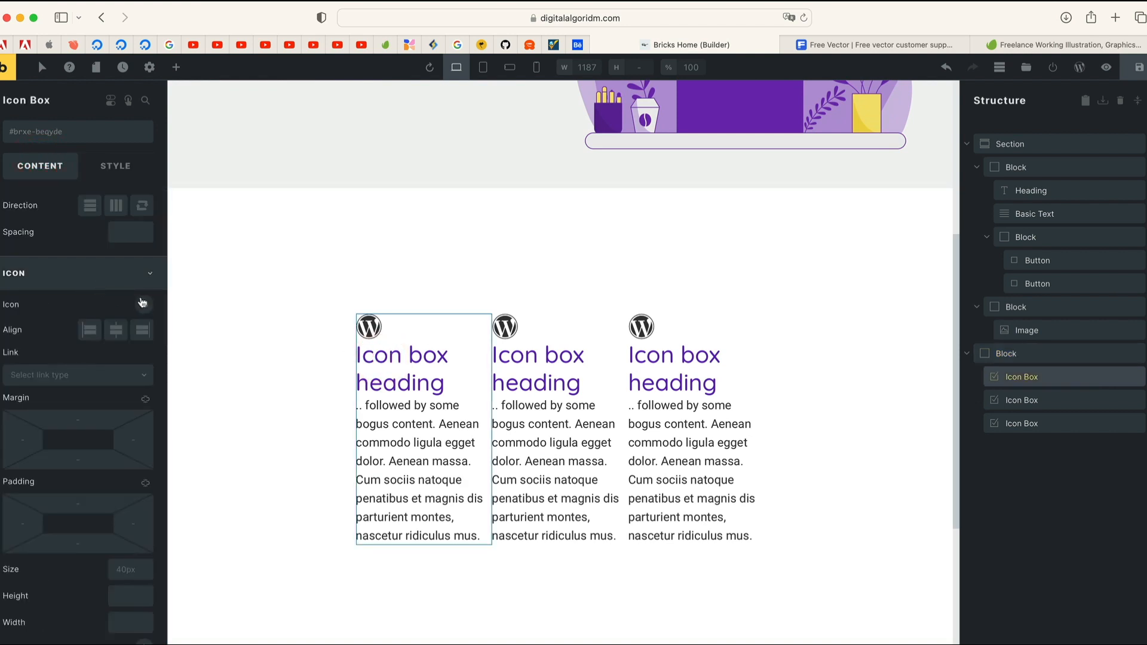
pyautogui.click(146, 305)
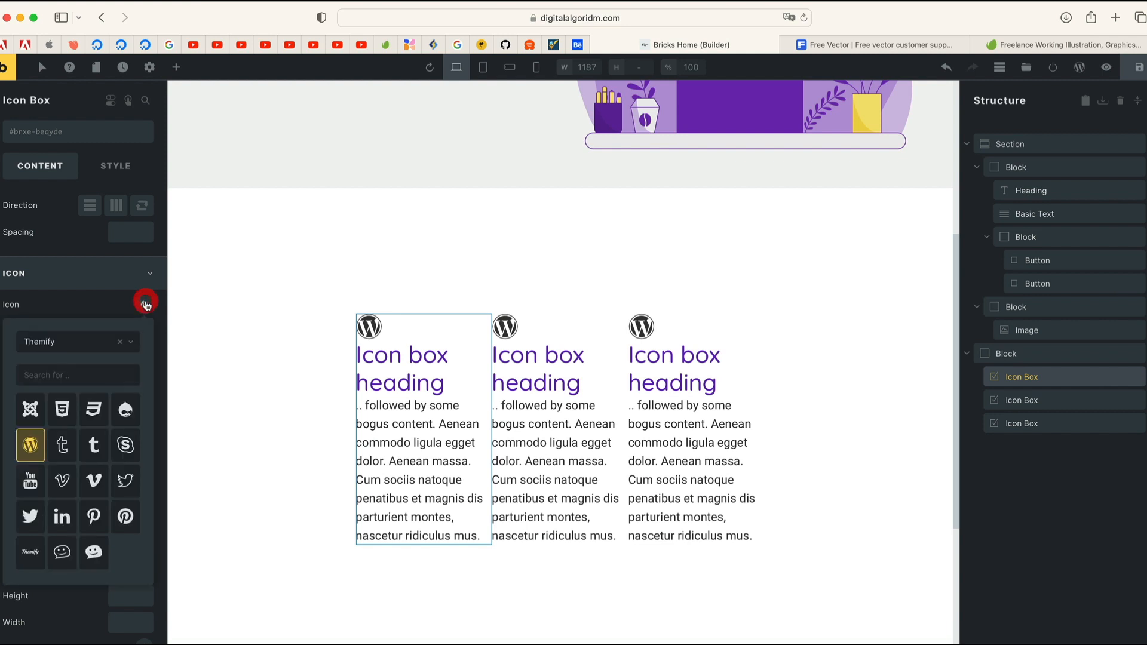
pyautogui.click(84, 341)
pyautogui.scroll(-2, 73, 436)
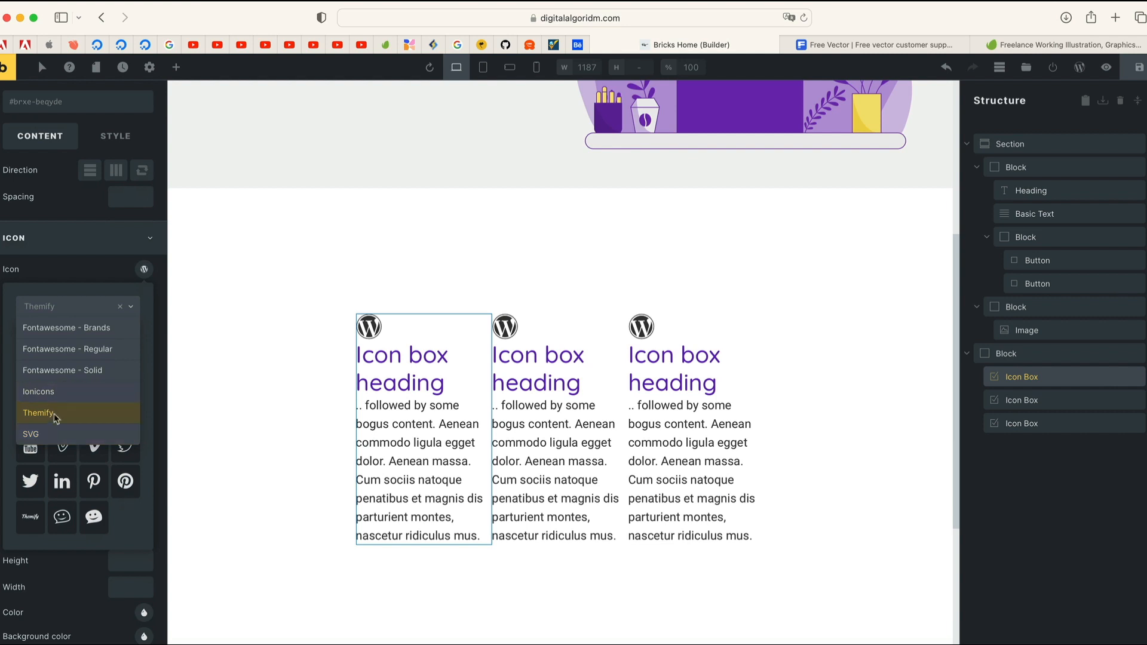
pyautogui.click(57, 433)
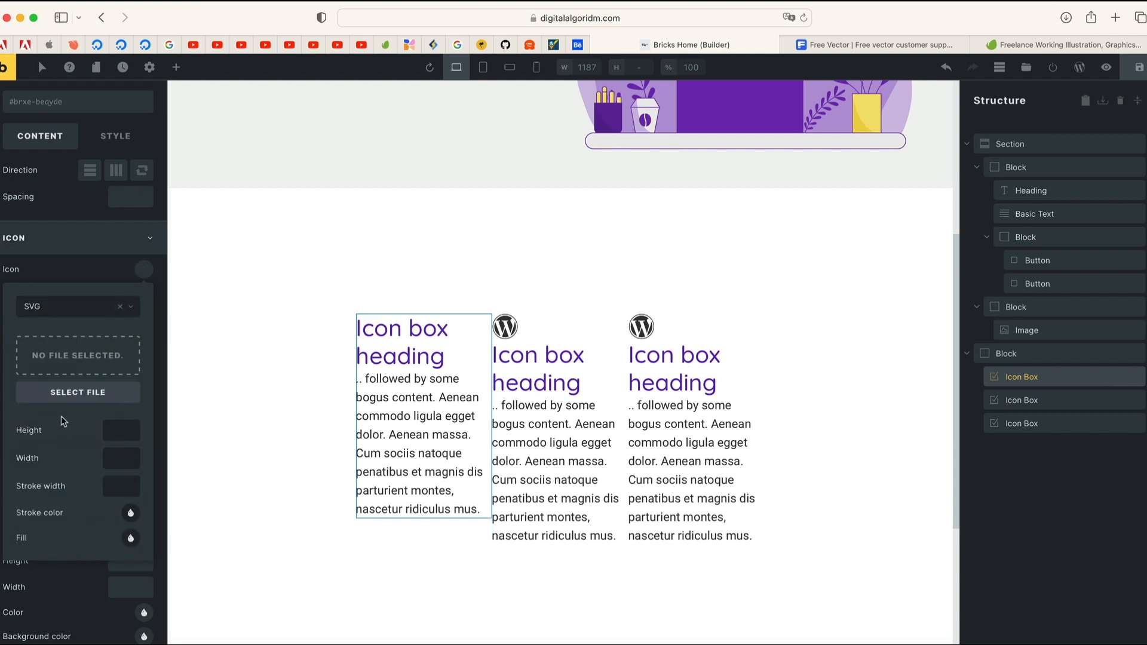
pyautogui.click(72, 303)
pyautogui.click(79, 357)
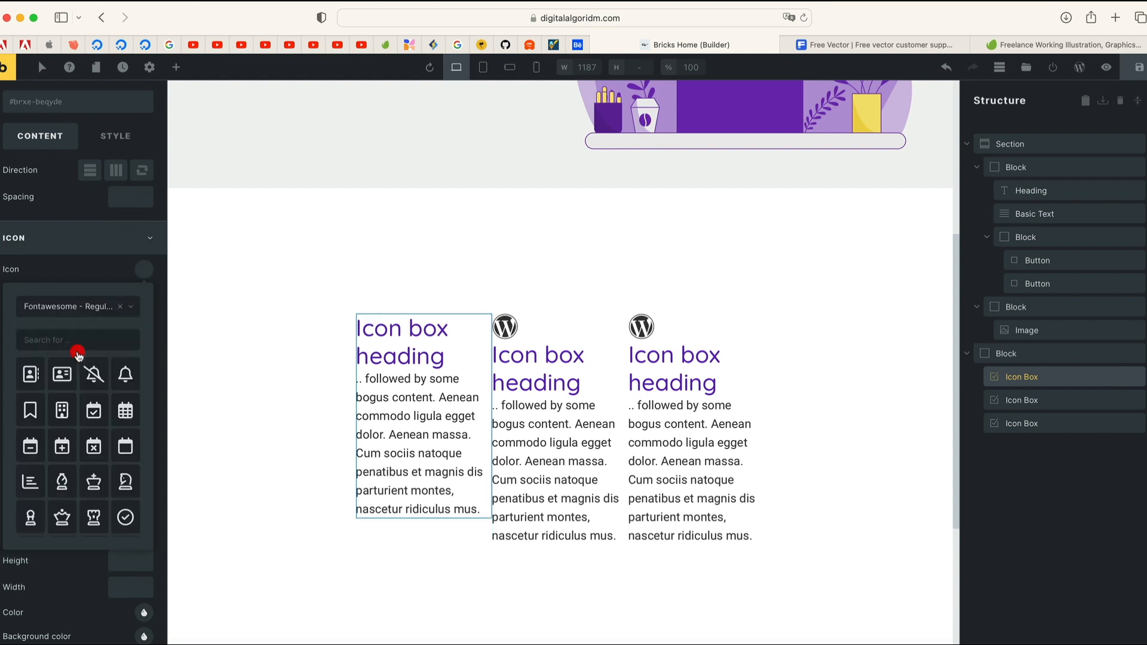
pyautogui.click(33, 448)
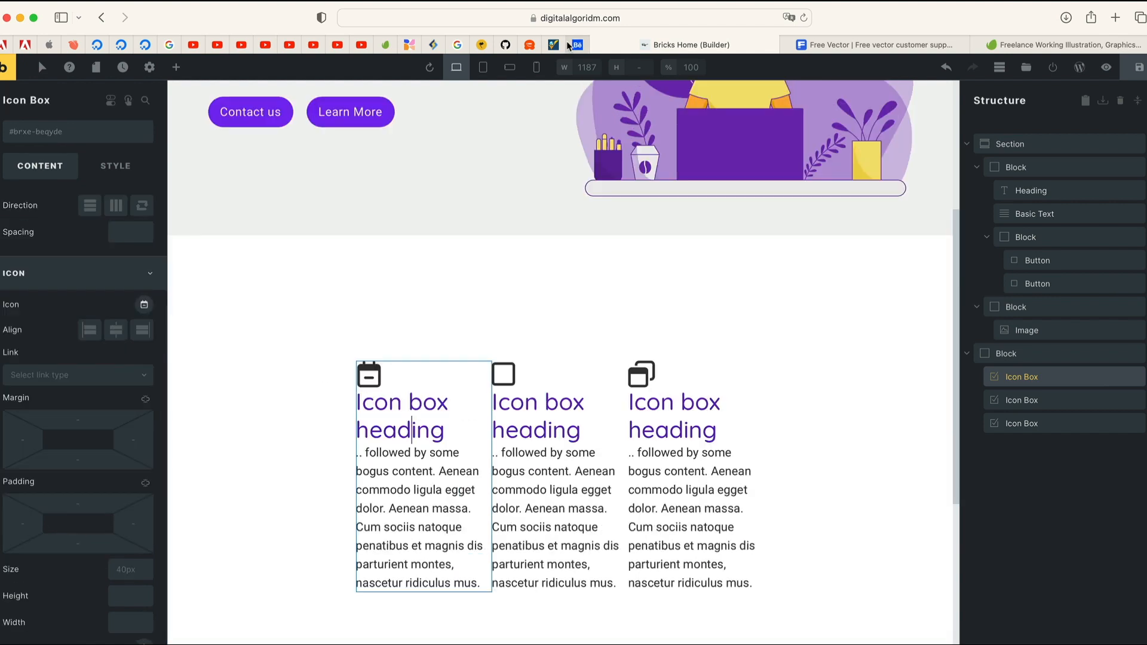
# - Review the three-card row and the two-column section below it in the Behance reference, and return to the Bricks builder
pyautogui.click(577, 45)
pyautogui.scroll(-3, 451, 210)
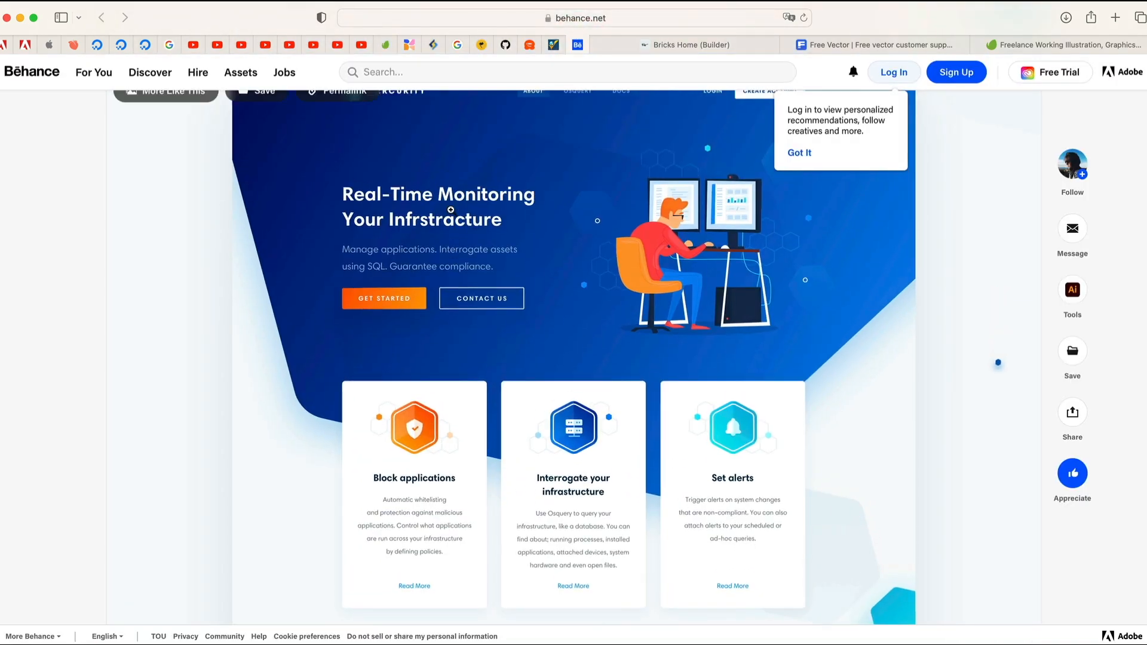
pyautogui.scroll(-5, 448, 359)
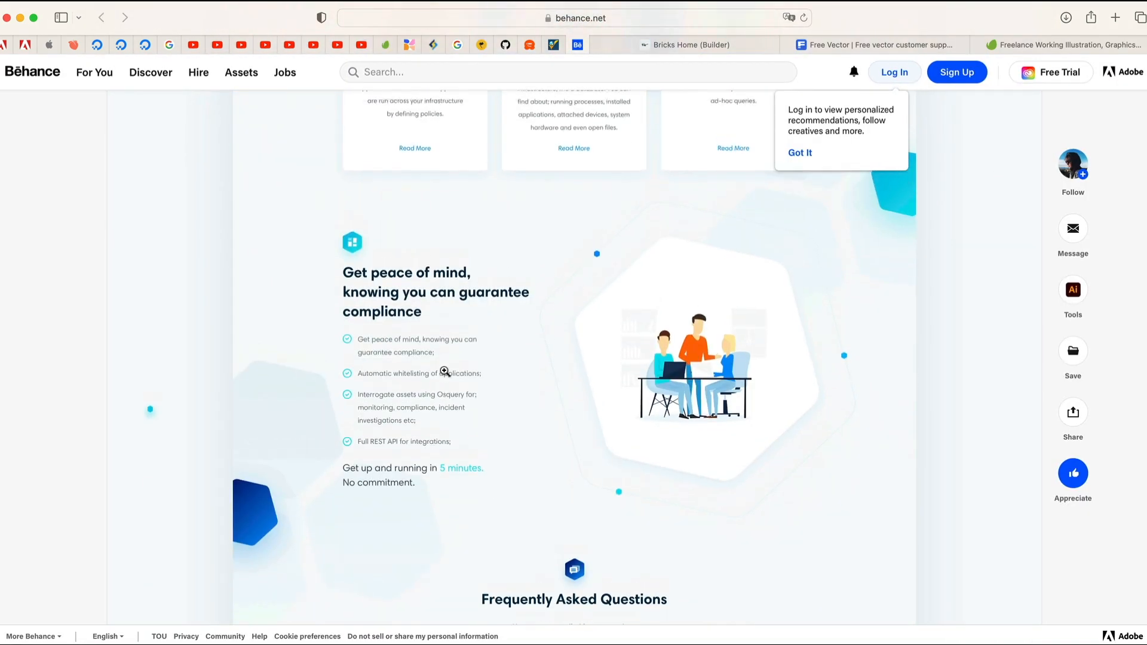
pyautogui.click(725, 44)
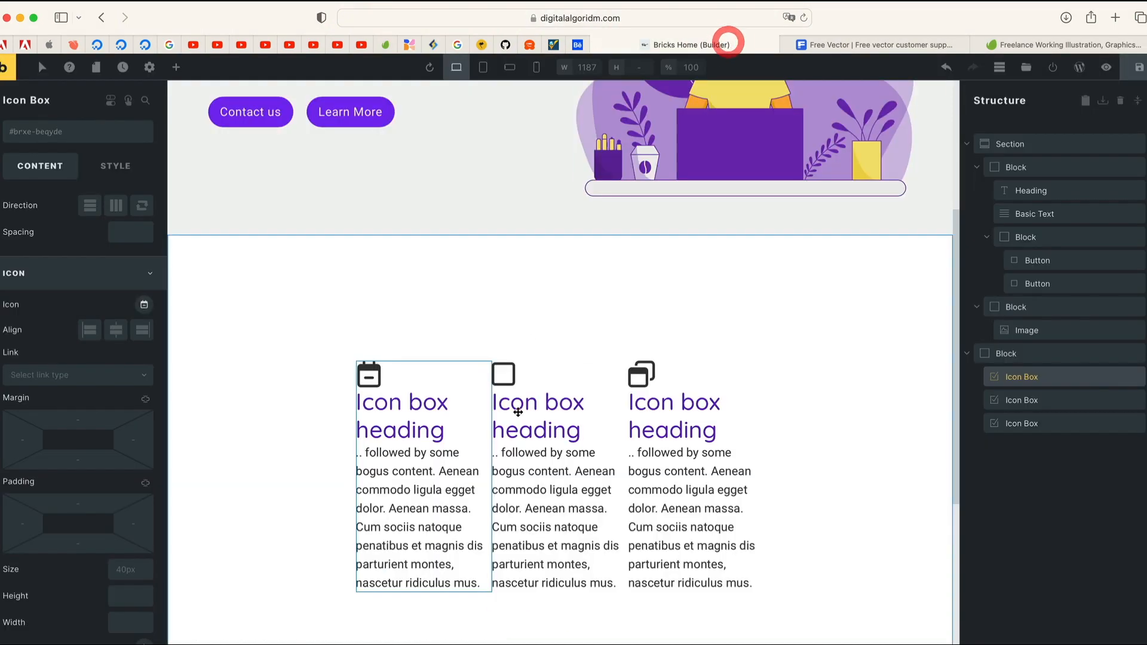
# - Set the top padding of the Block holding the three Icon Boxes to 0%
pyautogui.click(687, 324)
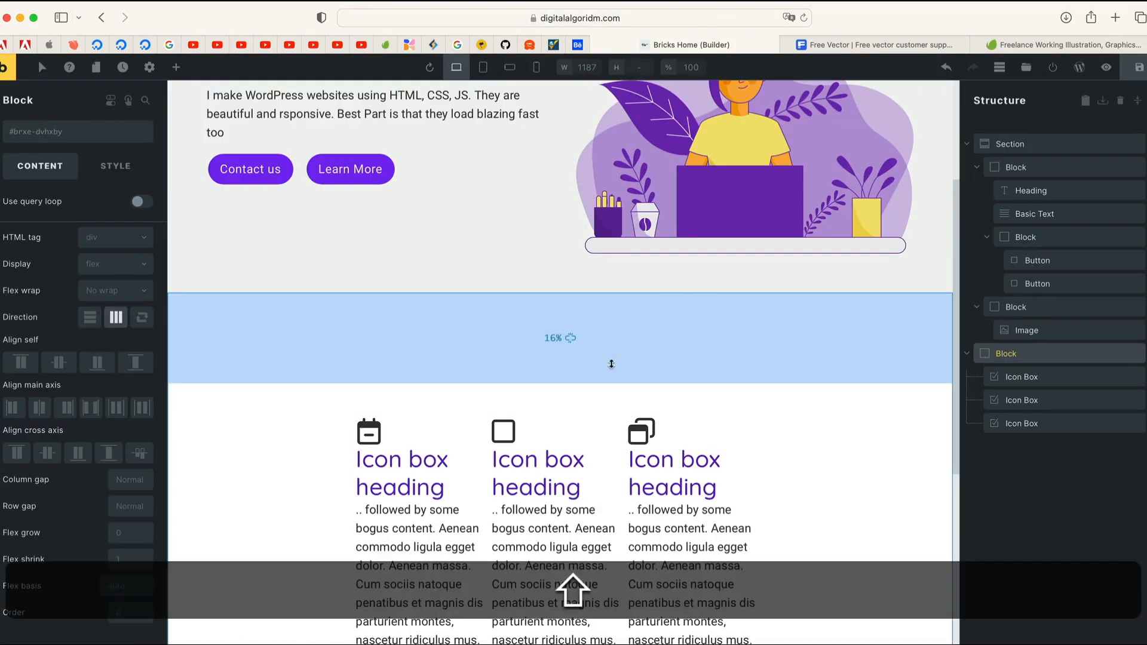
pyautogui.moveTo(609, 364); pyautogui.dragTo(606, 310)
pyautogui.click(1040, 354)
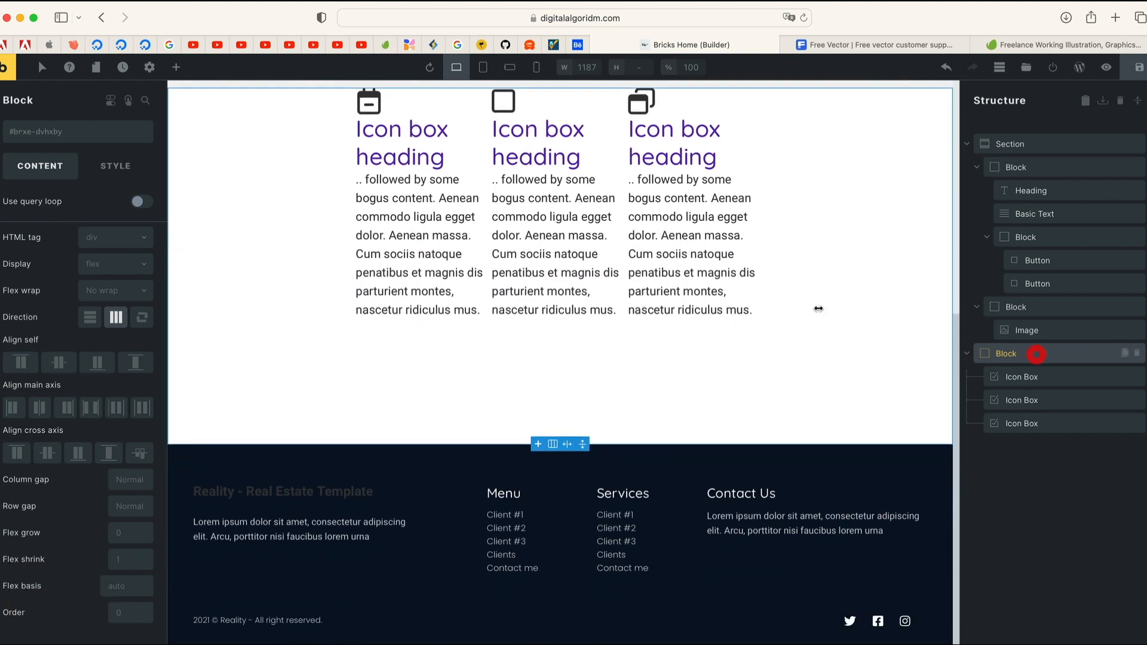
pyautogui.click(116, 171)
pyautogui.click(95, 205)
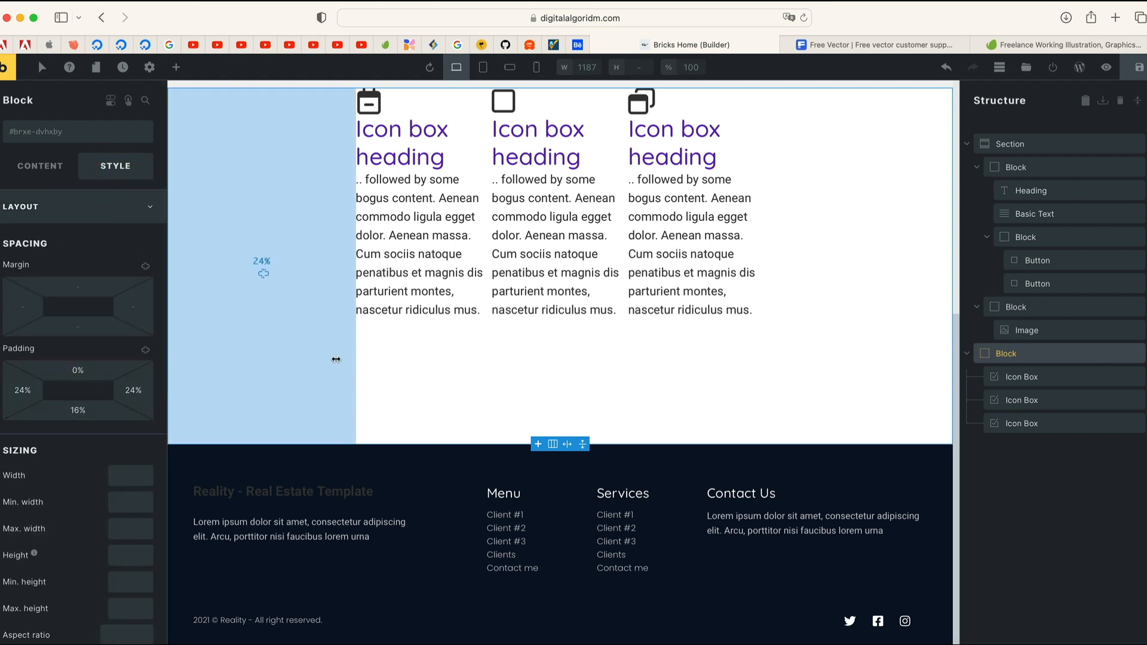
pyautogui.scroll(3, 596, 264)
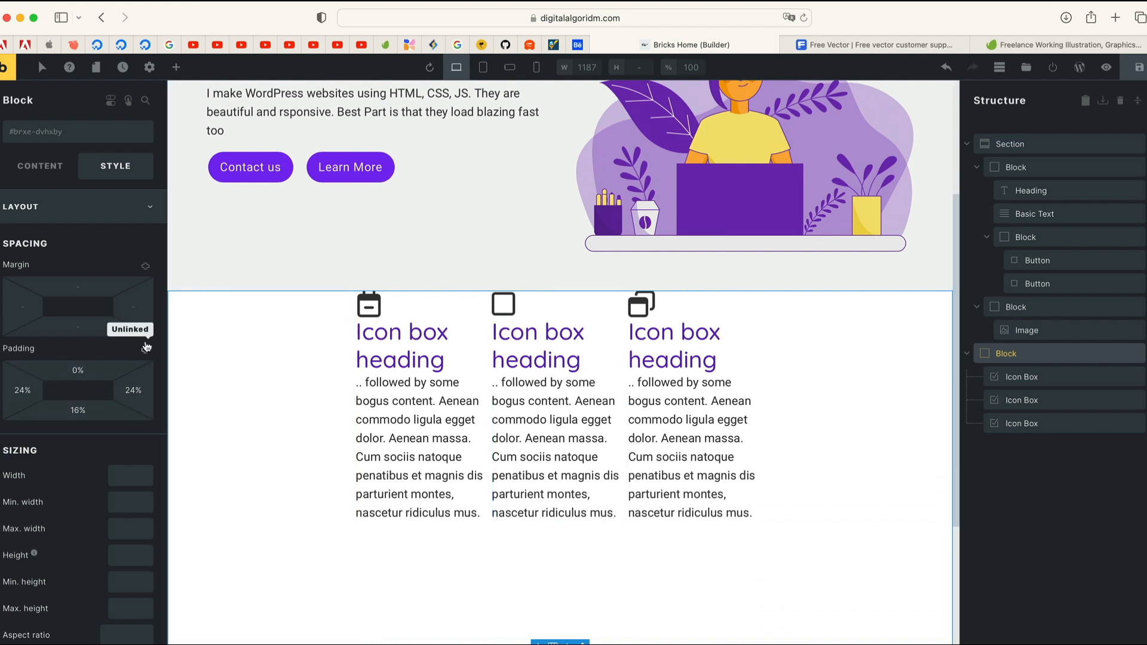
# - Set the top margin of the Icon Box Block to -8px and check its position against the hero
pyautogui.click(78, 281)
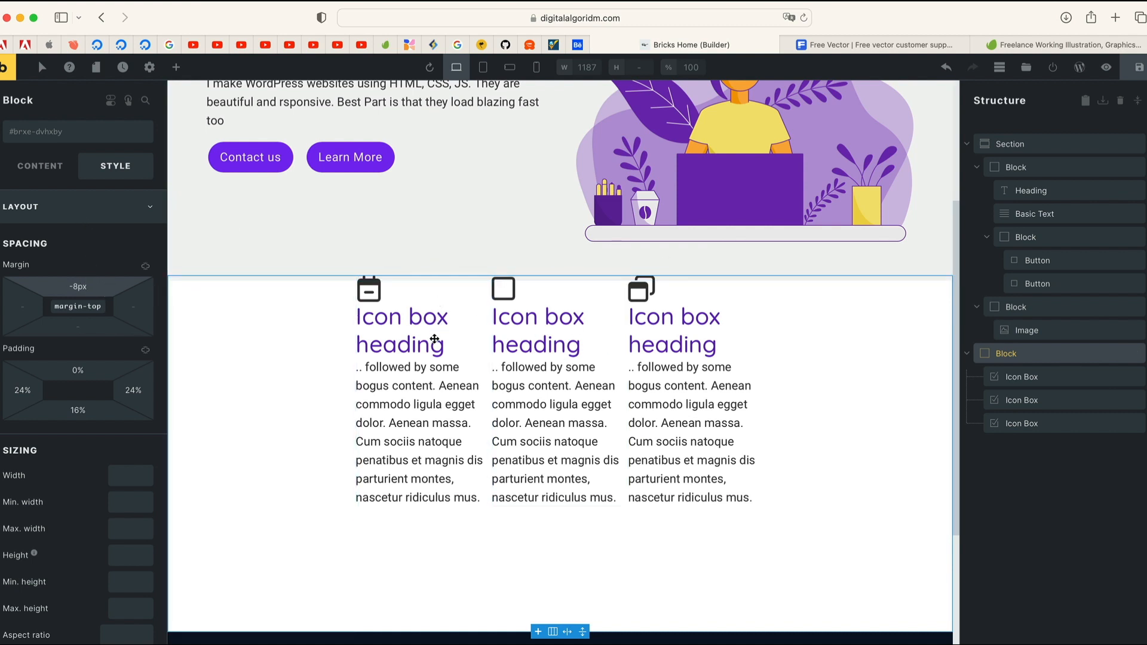
pyautogui.scroll(3, 472, 281)
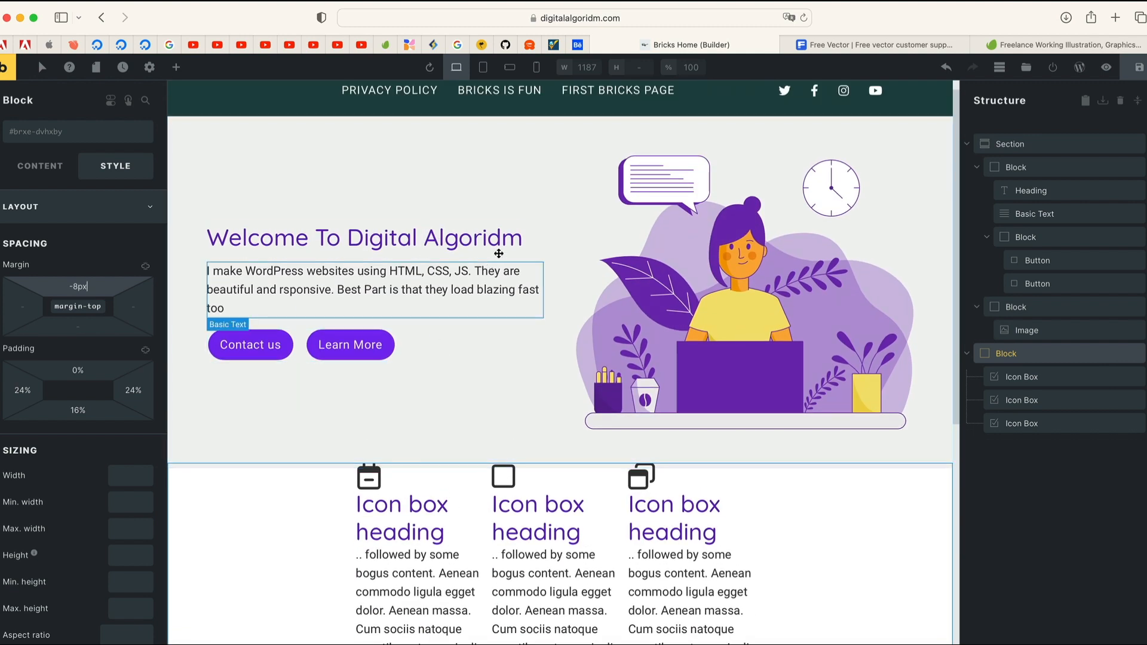
pyautogui.scroll(-3, 436, 466)
pyautogui.scroll(-2, 463, 428)
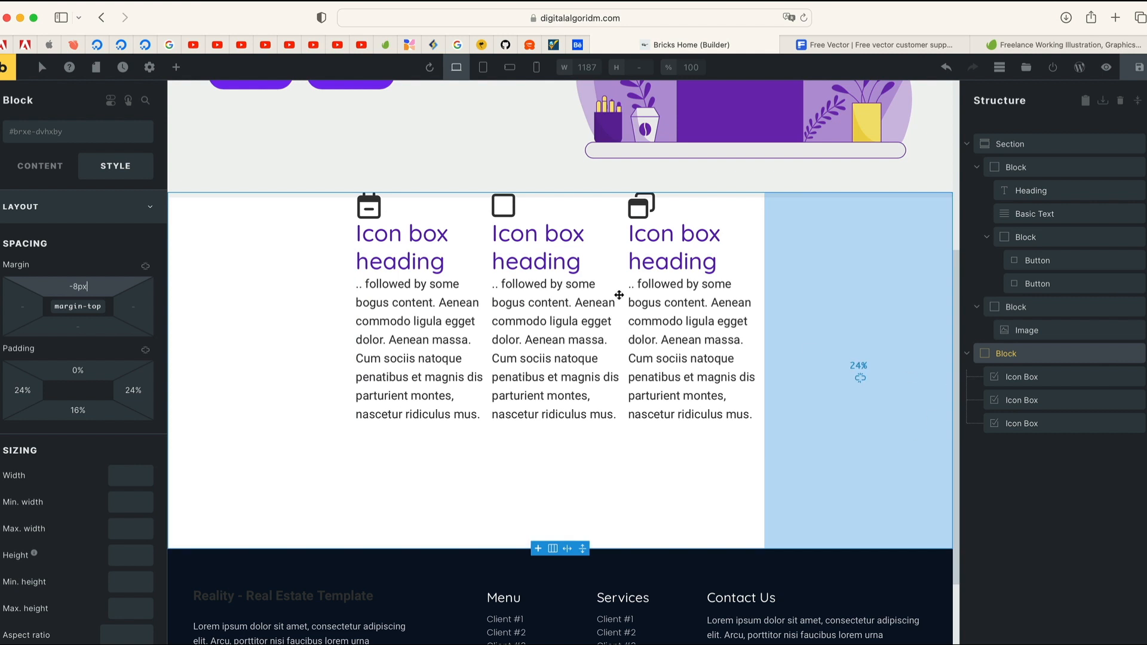
# - Open the Background style settings of the first Icon Box
pyautogui.click(400, 254)
pyautogui.scroll(-10, 67, 409)
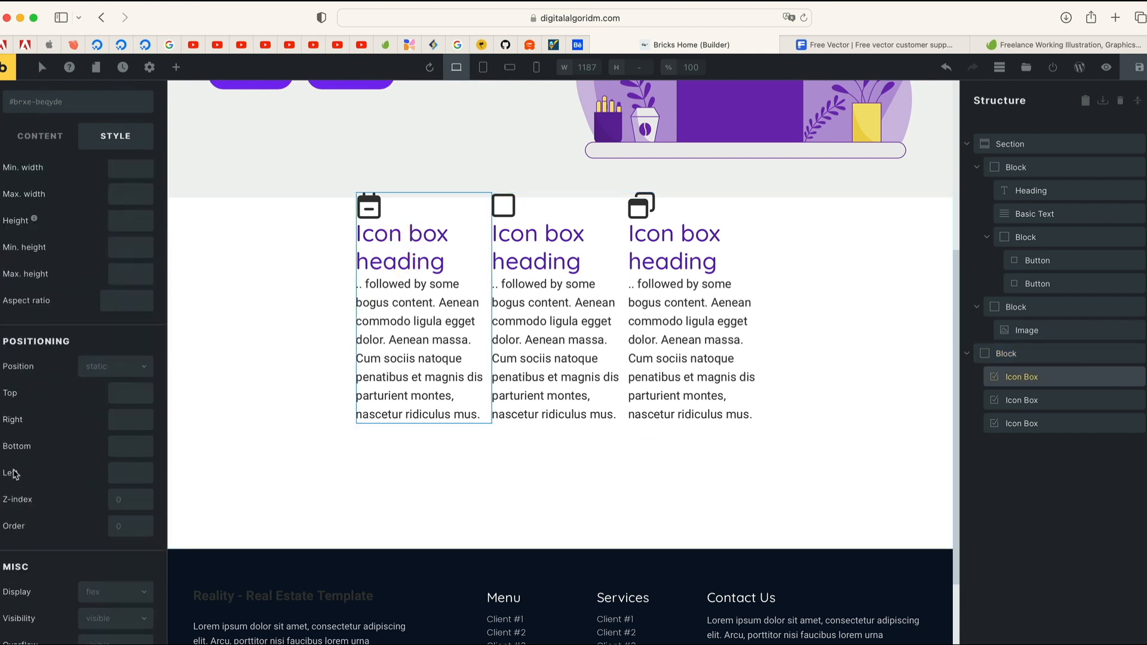
pyautogui.scroll(10, 15, 472)
pyautogui.scroll(-2, 47, 465)
pyautogui.scroll(-5, 47, 465)
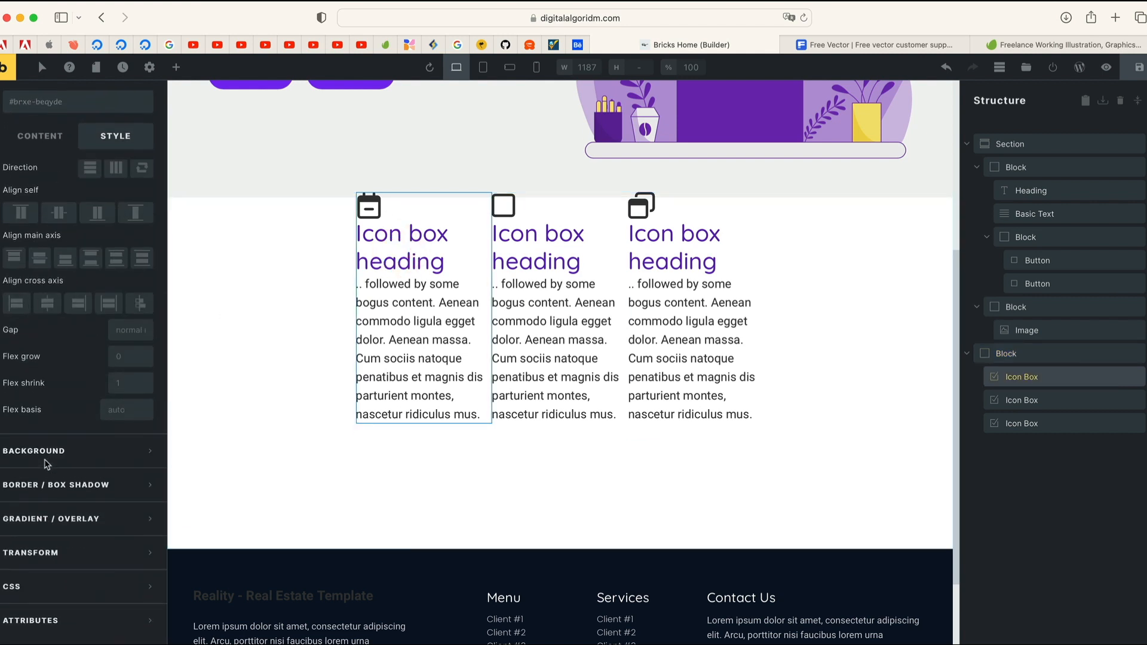
pyautogui.click(93, 464)
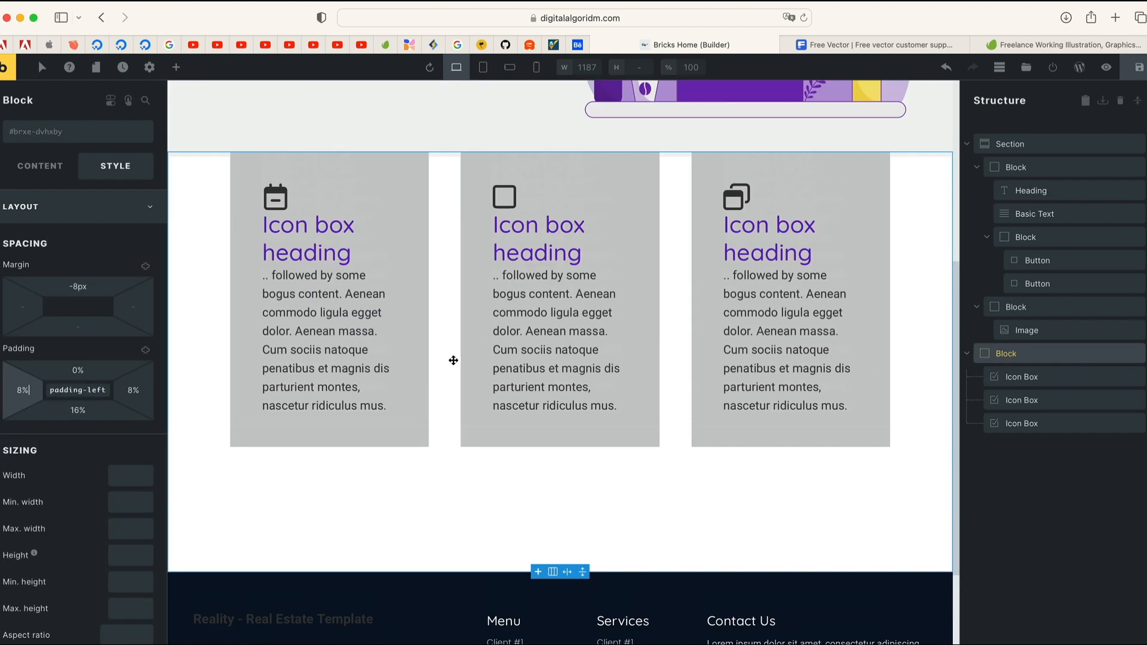
# - Add an empty Block beneath the Icon Box Block, above the footer
pyautogui.scroll(5, 454, 360)
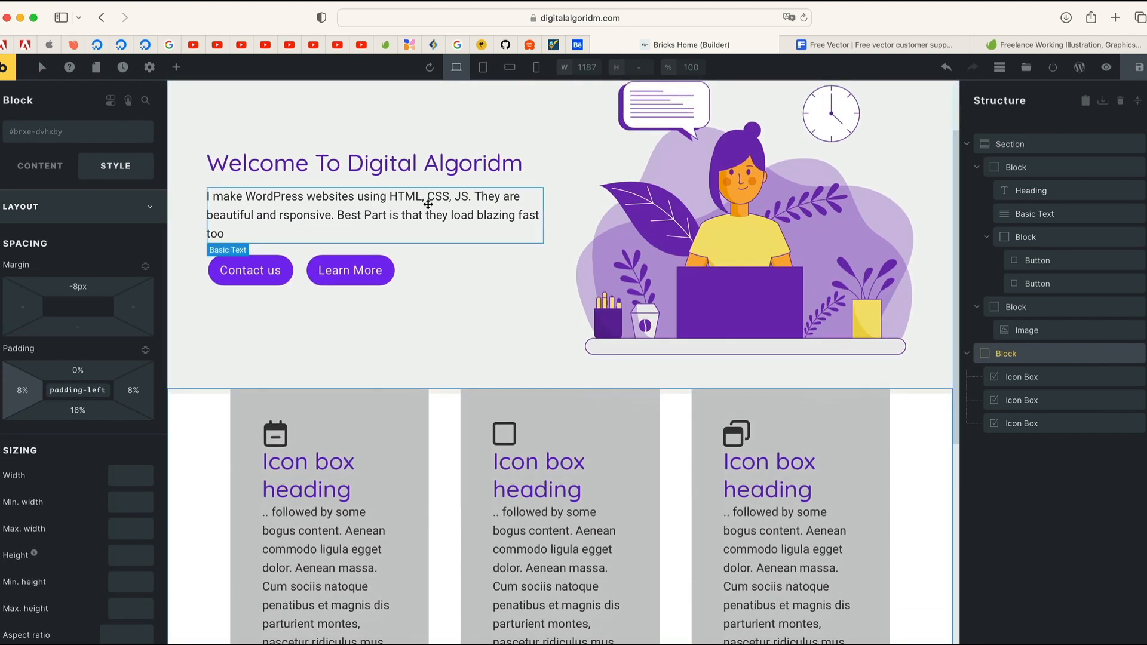
pyautogui.scroll(-3, 444, 458)
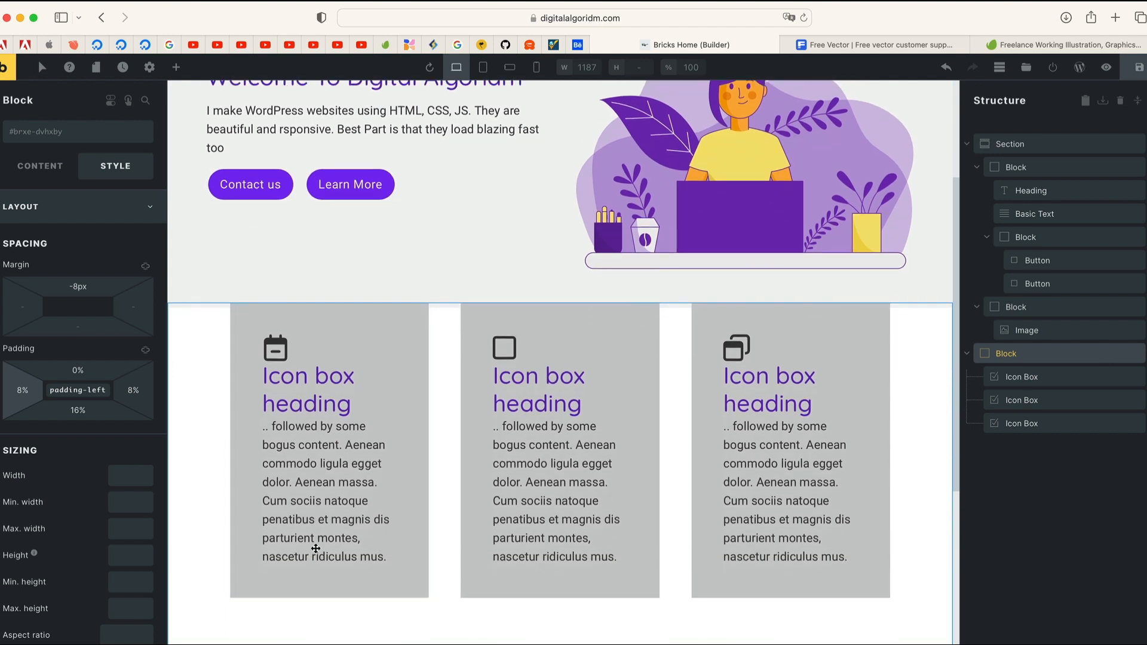
pyautogui.scroll(-8, 388, 508)
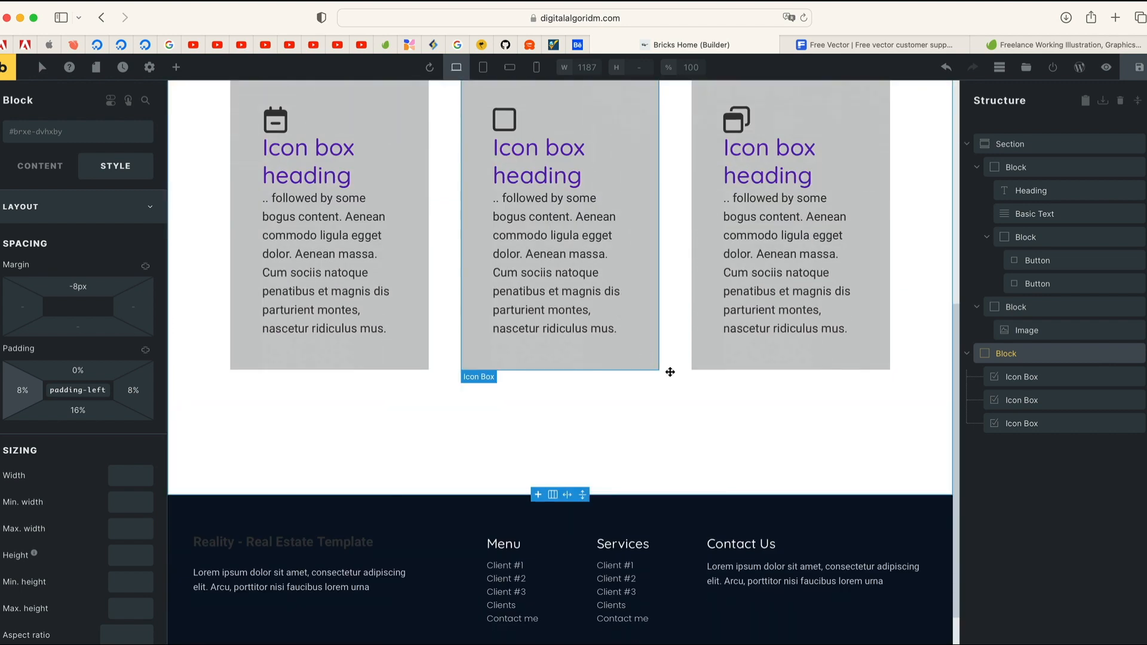
pyautogui.moveTo(1016, 447); pyautogui.dragTo(977, 470)
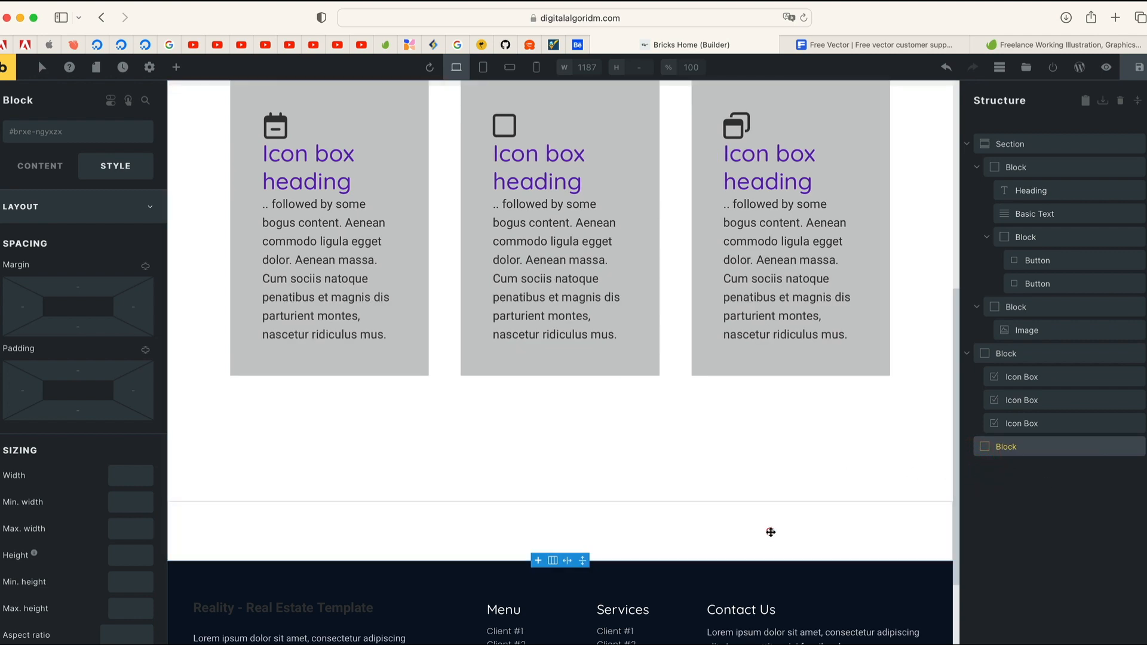
pyautogui.click(768, 532)
# - Split the new empty Block into two 50 | 50 columns, following the two-column section in the Behance reference
pyautogui.scroll(9, 529, 486)
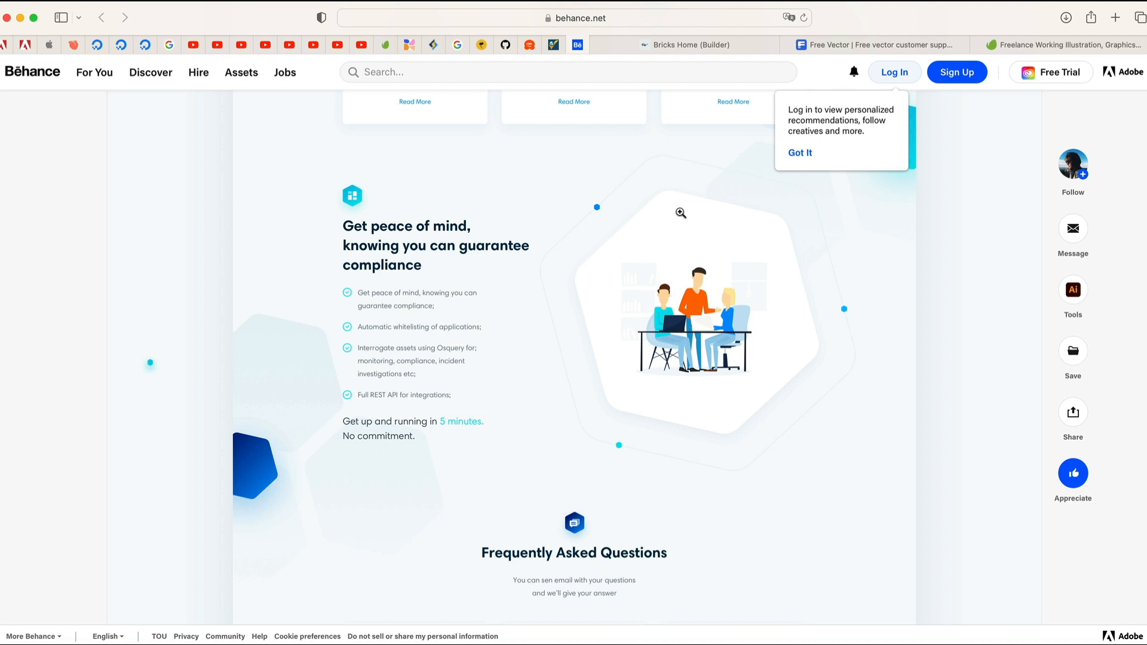
pyautogui.click(692, 45)
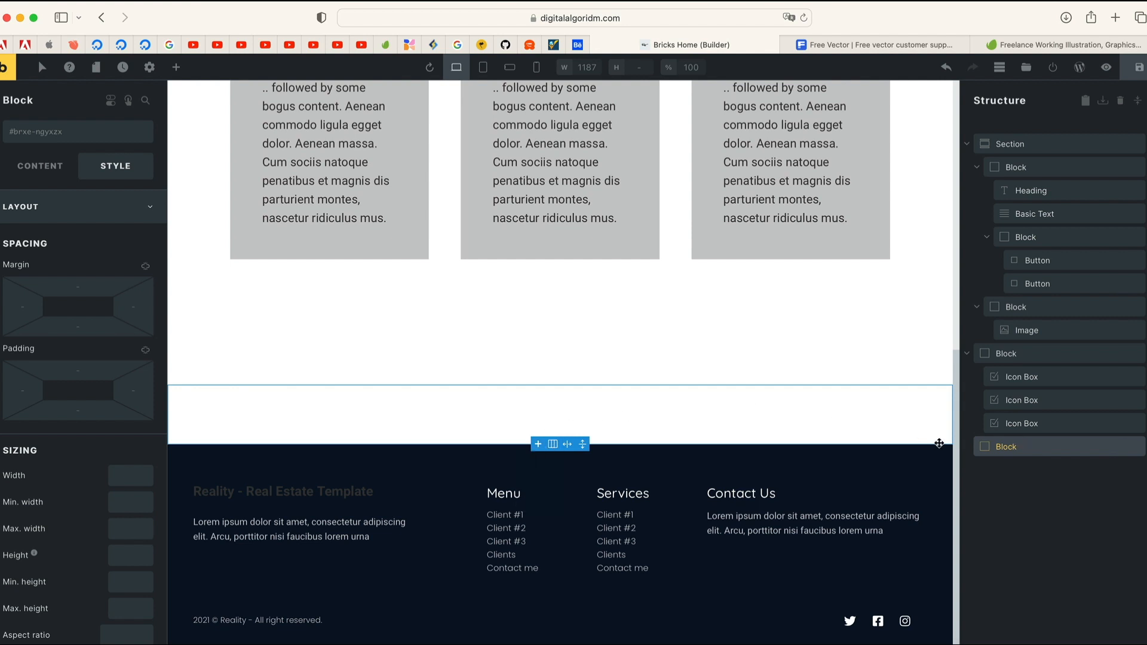
pyautogui.click(1050, 448)
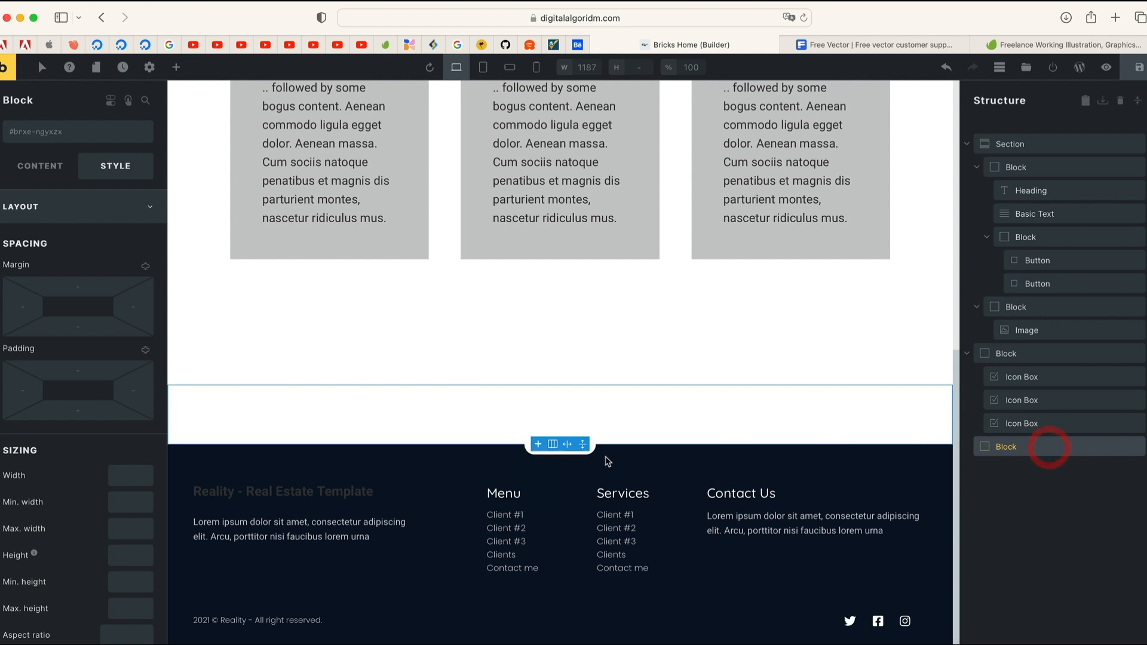
pyautogui.click(553, 444)
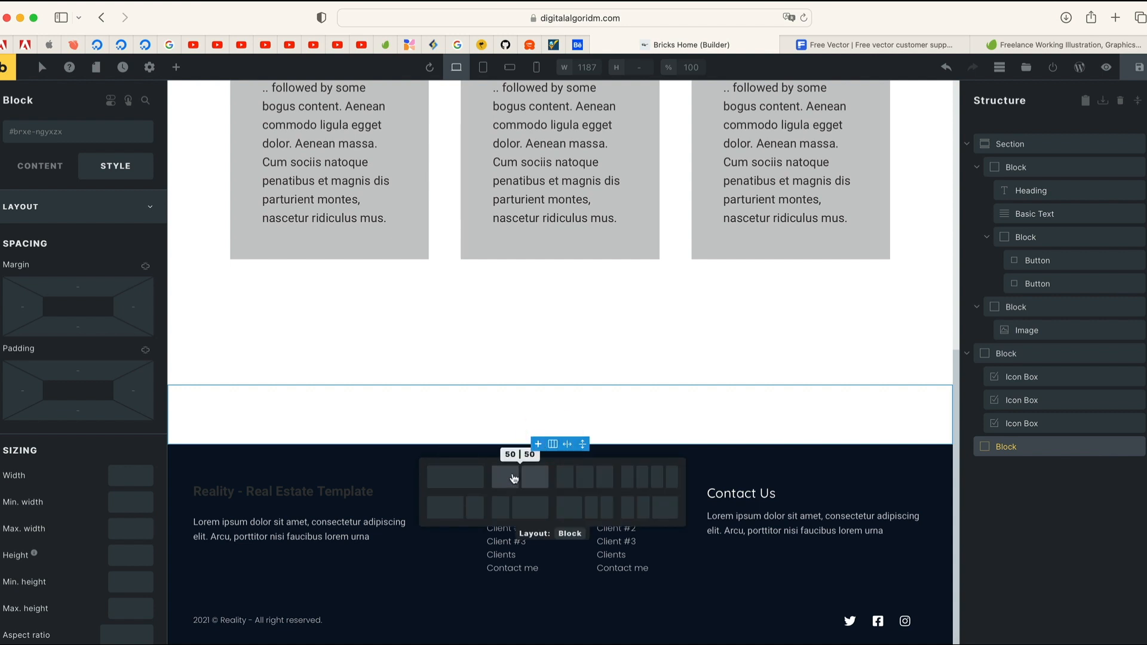
pyautogui.click(519, 480)
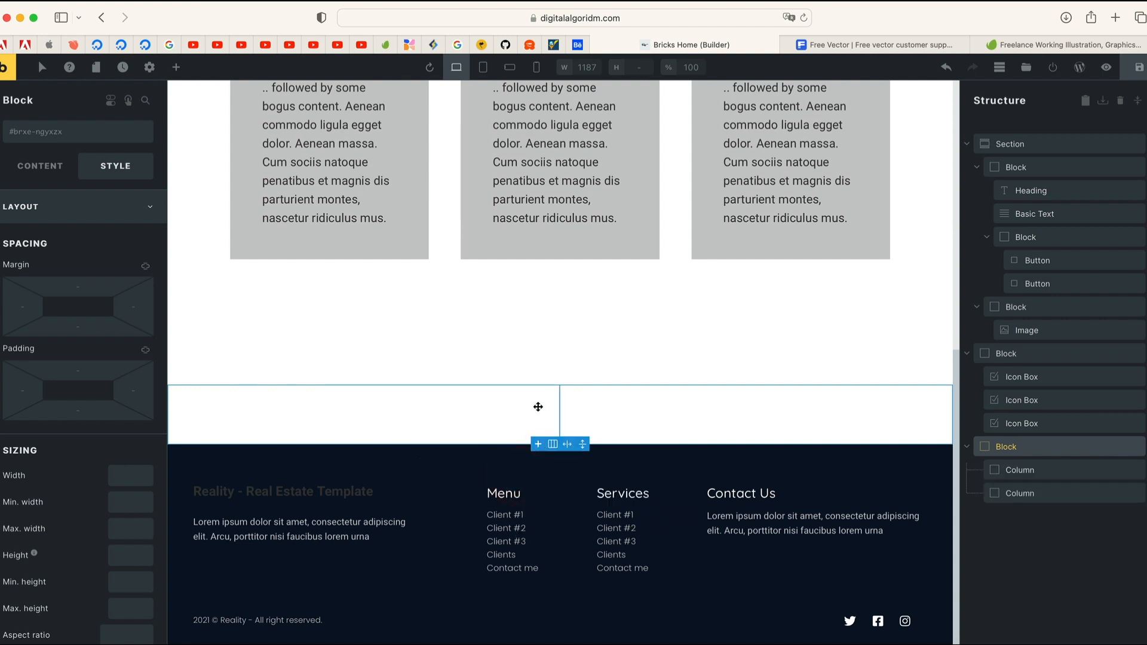
# - Add an Icon Box to the first Column of the new two-column Block and select the second Column
pyautogui.click(512, 405)
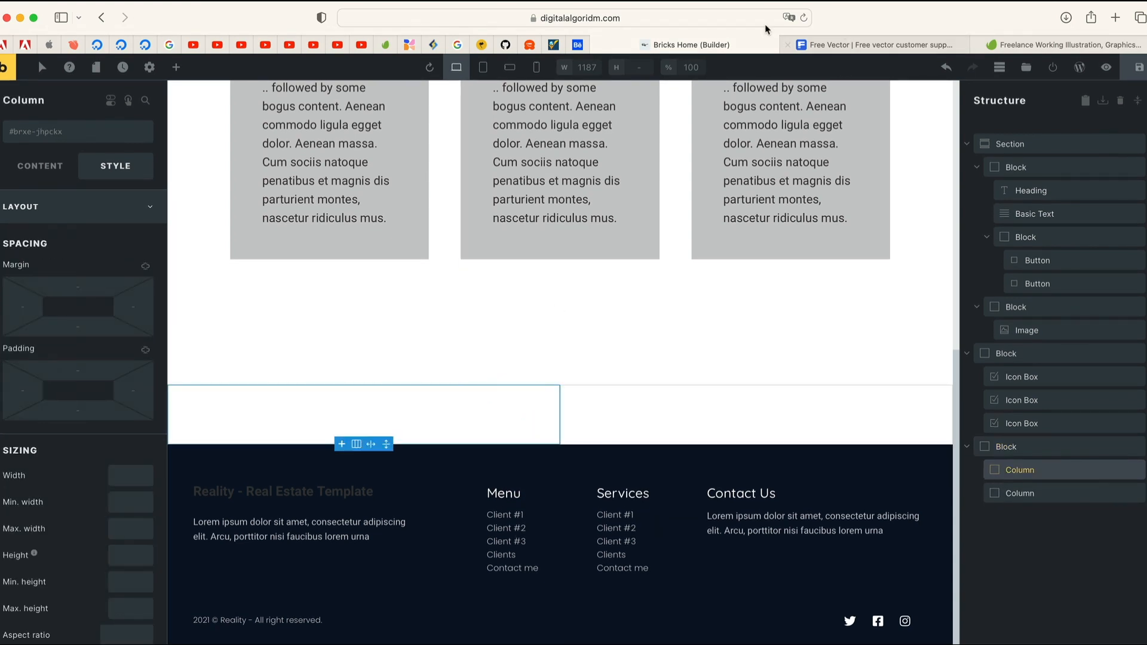
pyautogui.click(175, 67)
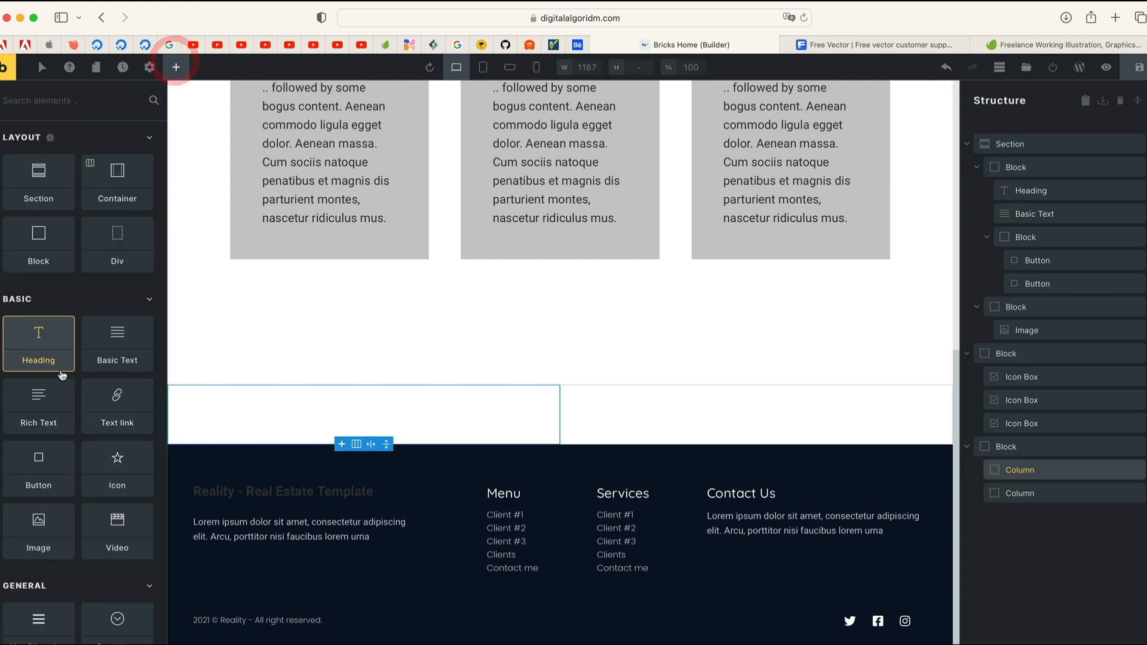
pyautogui.scroll(-6, 38, 413)
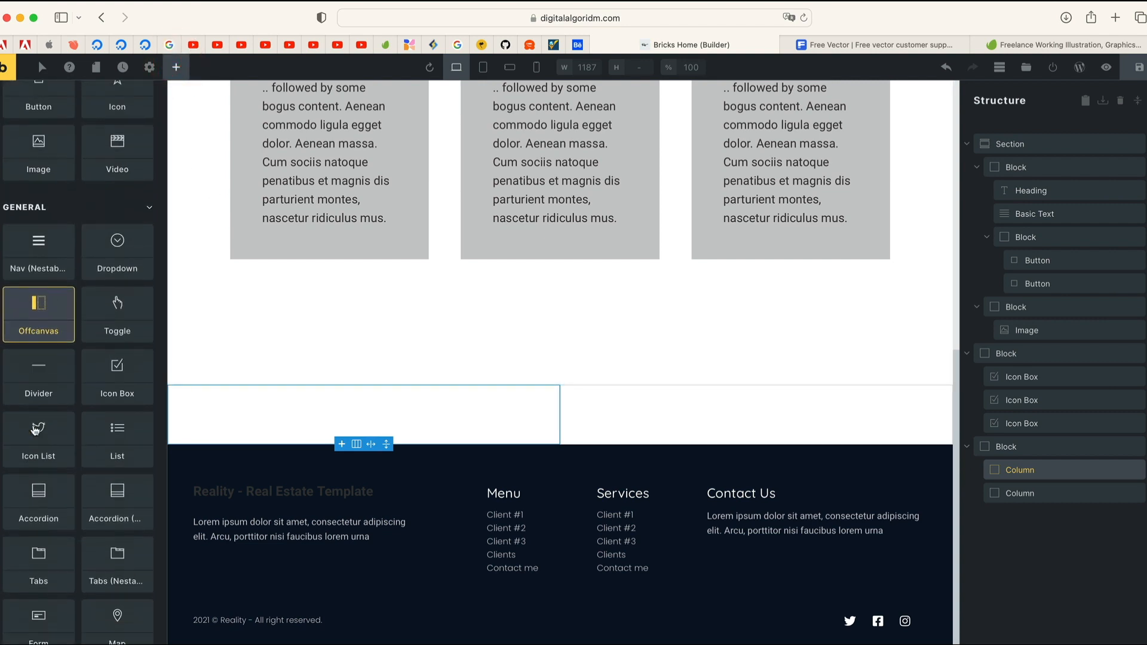
pyautogui.moveTo(118, 374); pyautogui.dragTo(220, 417)
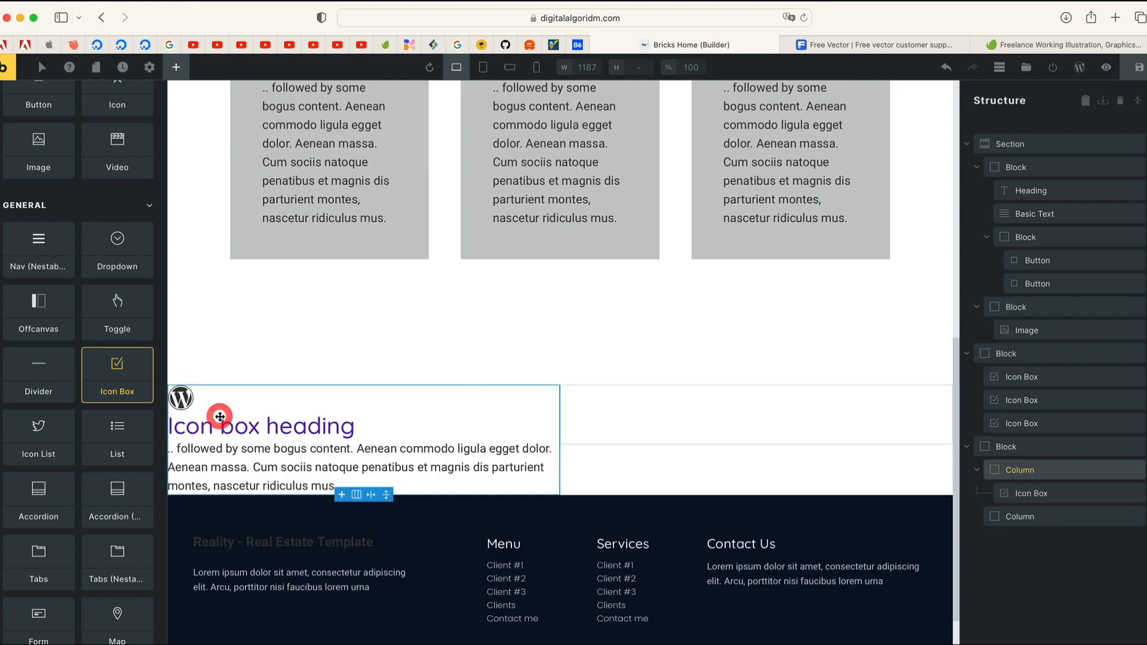
pyautogui.click(645, 437)
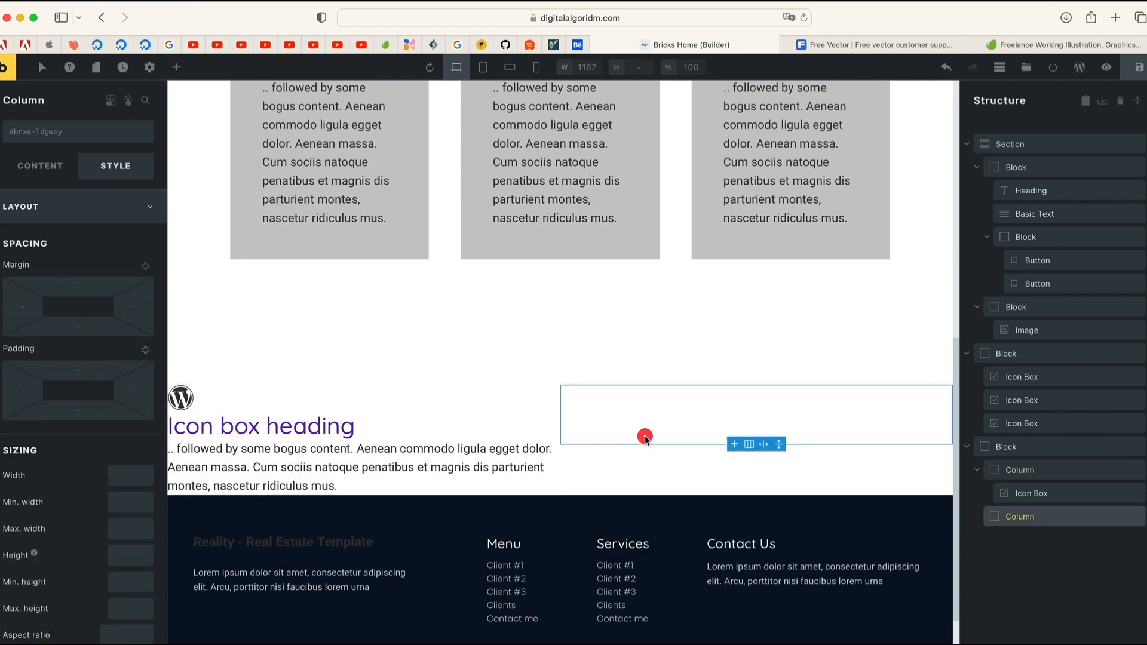
# - Copy the hero illustration and paste it into the empty second Column of the new two-column Block
pyautogui.click(176, 67)
pyautogui.scroll(10, 717, 251)
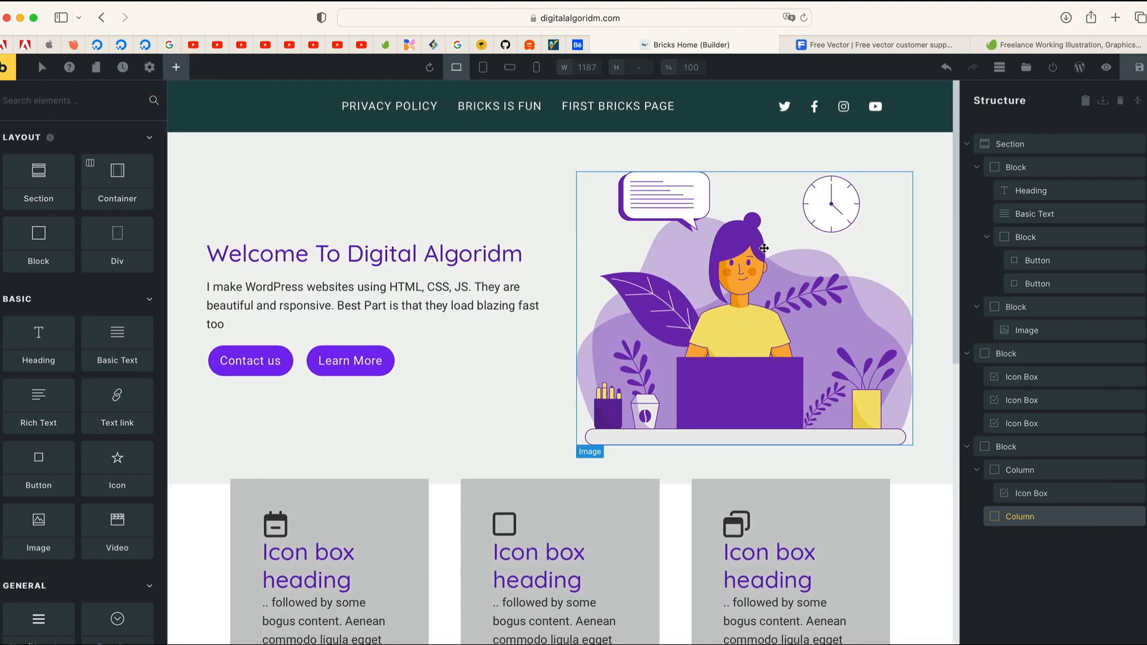
pyautogui.rightClick(764, 248)
pyautogui.click(780, 259)
pyautogui.scroll(-7, 751, 331)
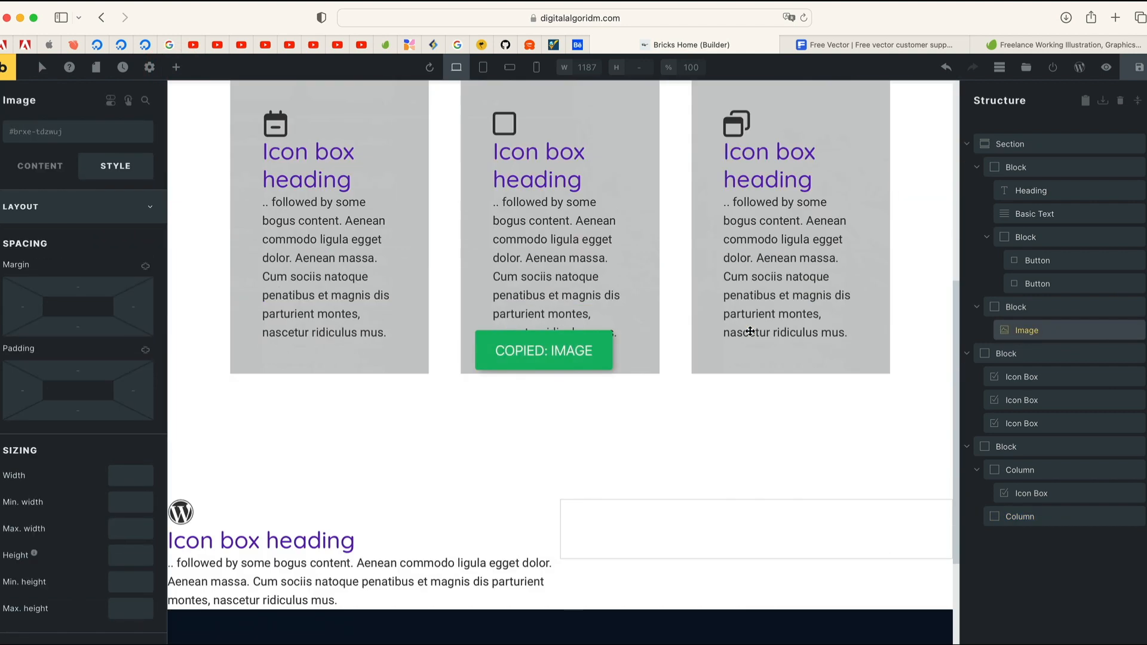
pyautogui.scroll(-2, 751, 331)
pyautogui.rightClick(713, 461)
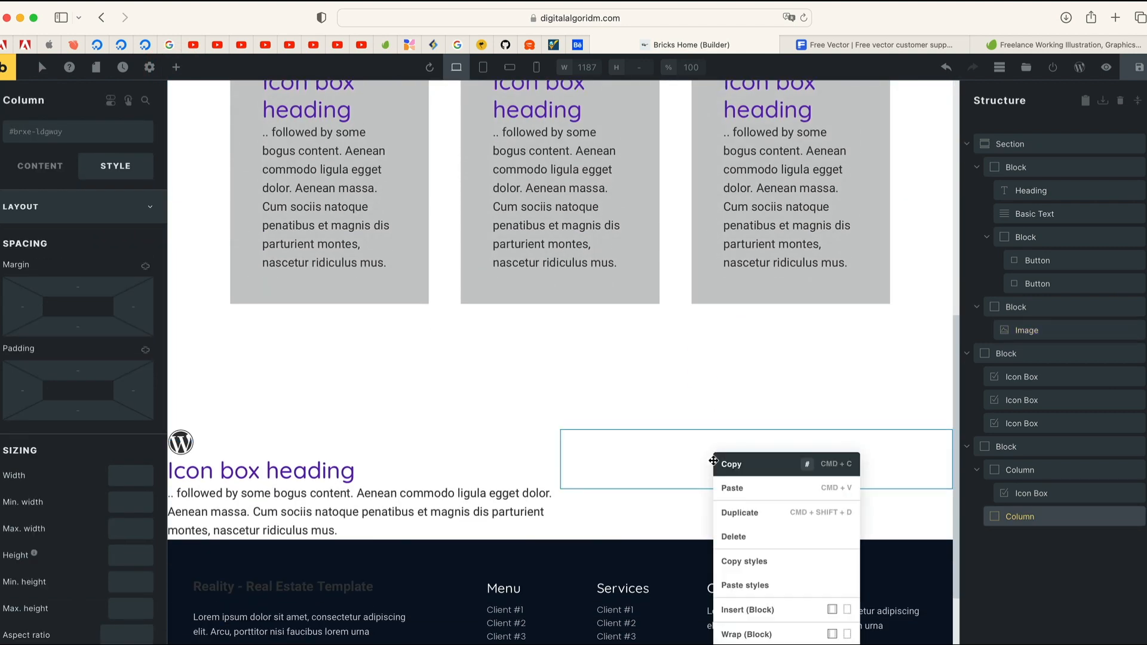
pyautogui.click(727, 488)
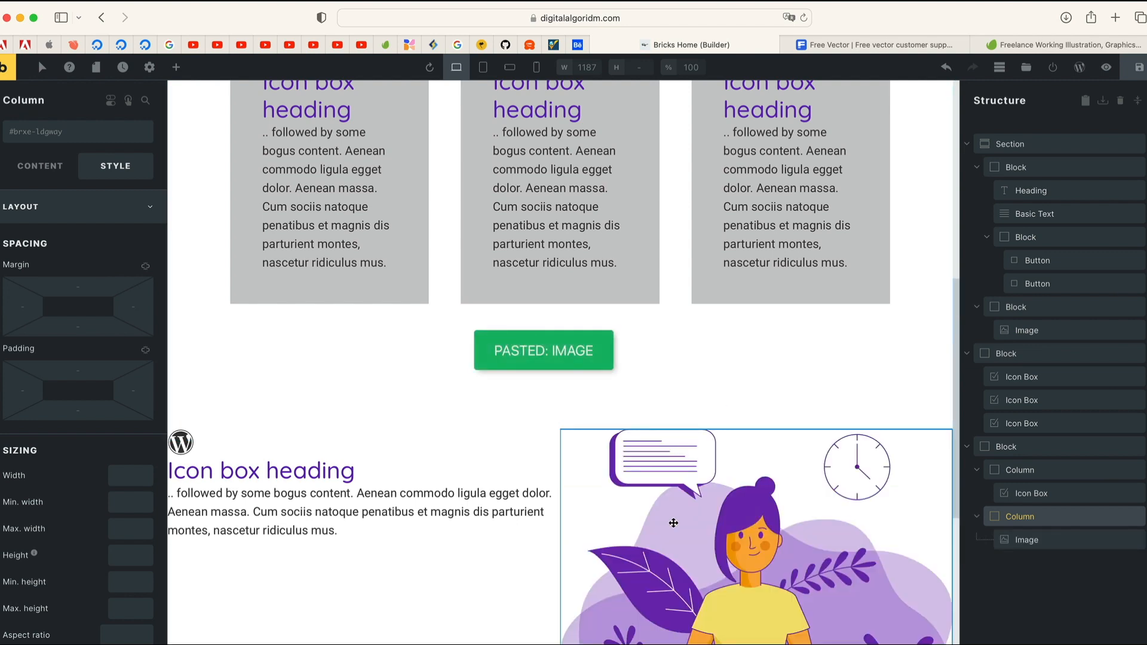
pyautogui.scroll(-3, 728, 528)
pyautogui.click(732, 391)
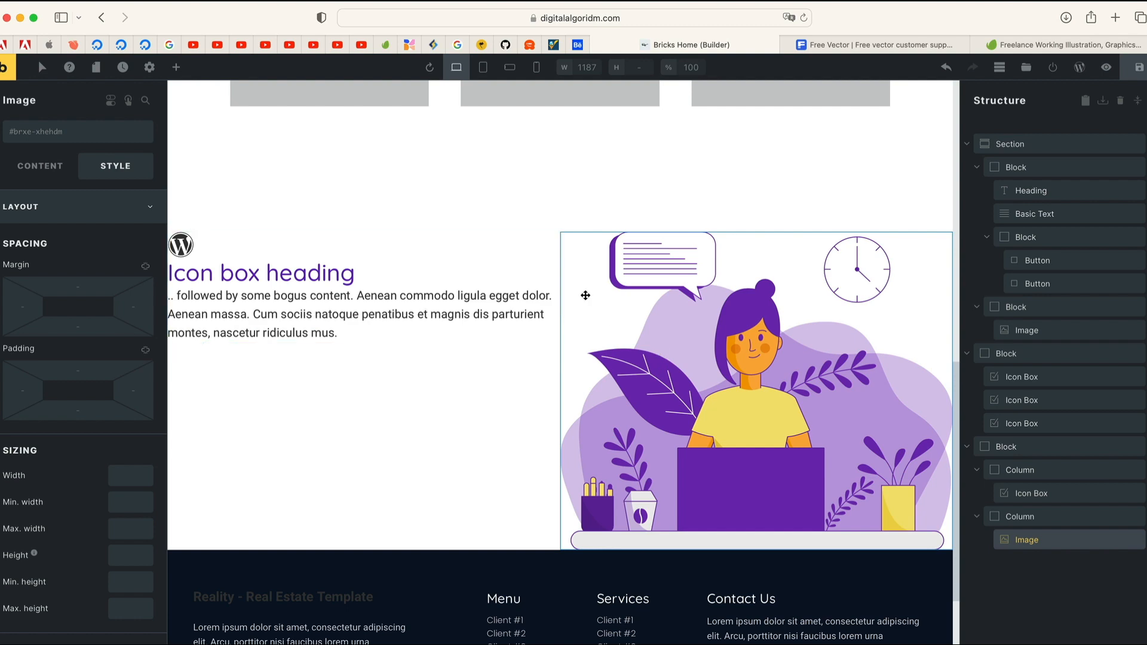
# - Set the lower Icon Box's icon to the square Y symbol and its heading to "Get Peace of Mind With Us"
pyautogui.click(364, 272)
pyautogui.scroll(-2, 364, 272)
pyautogui.click(25, 169)
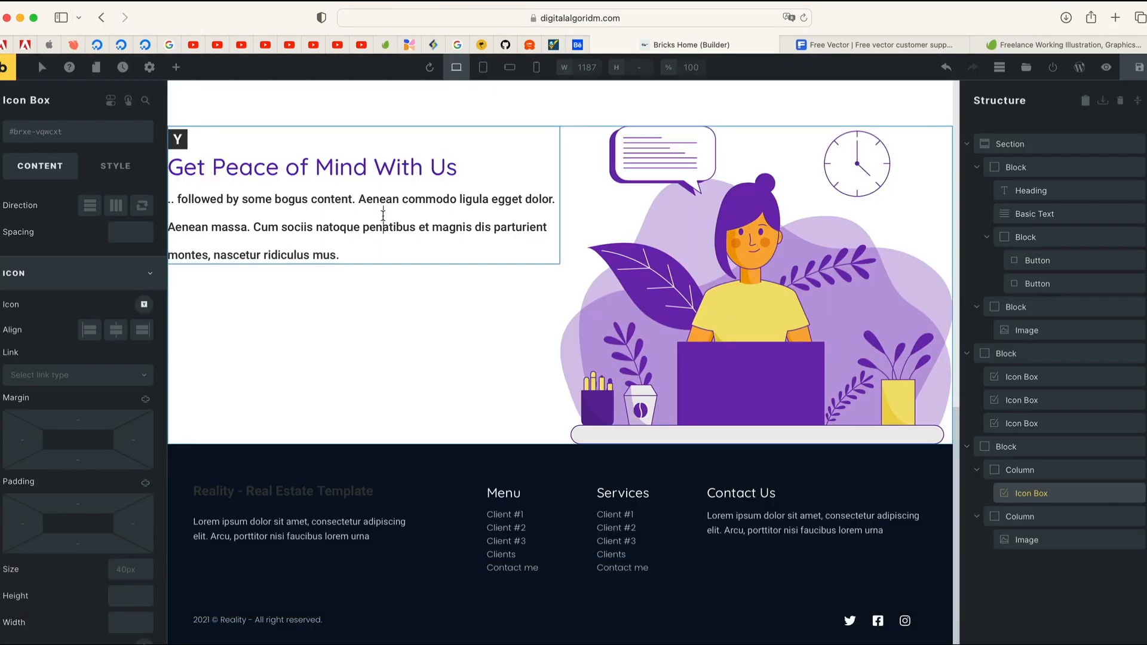
# - Remove the placeholder paragraph under the lower Icon Box's heading and open its content text for editing
pyautogui.tripleClick(383, 215)
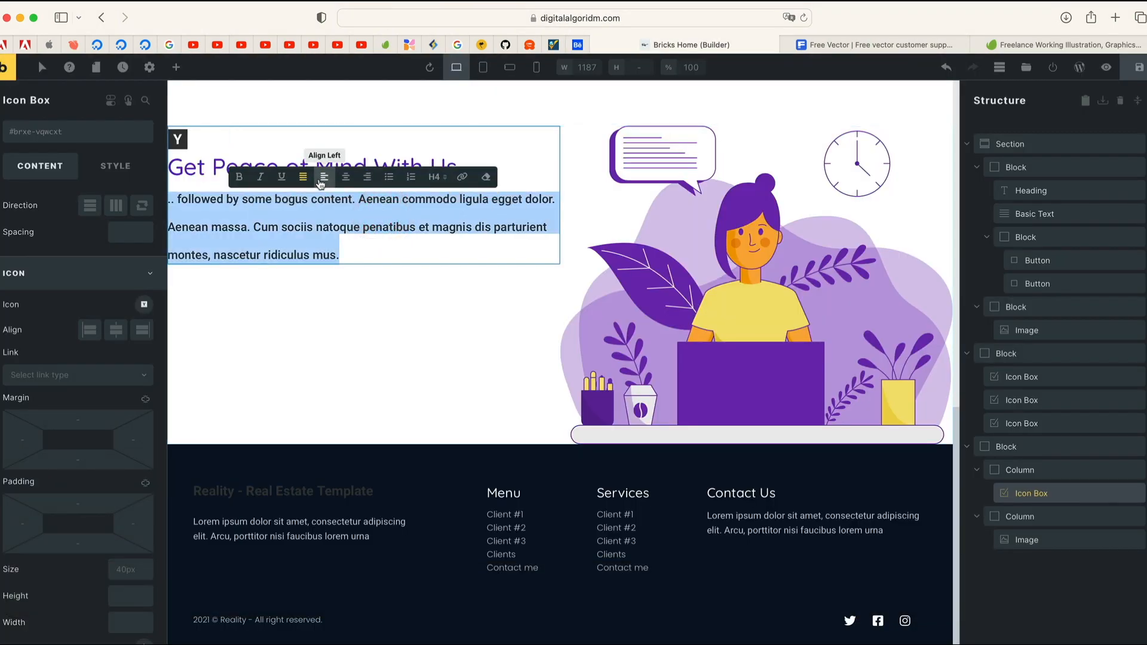
pyautogui.click(389, 178)
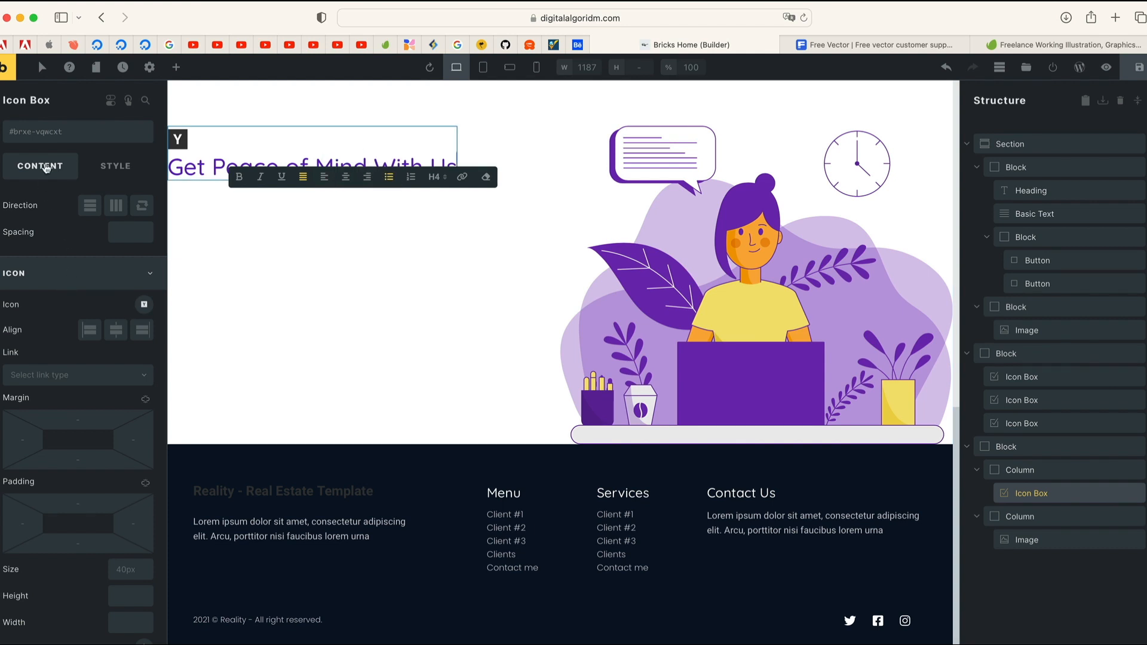
pyautogui.click(45, 168)
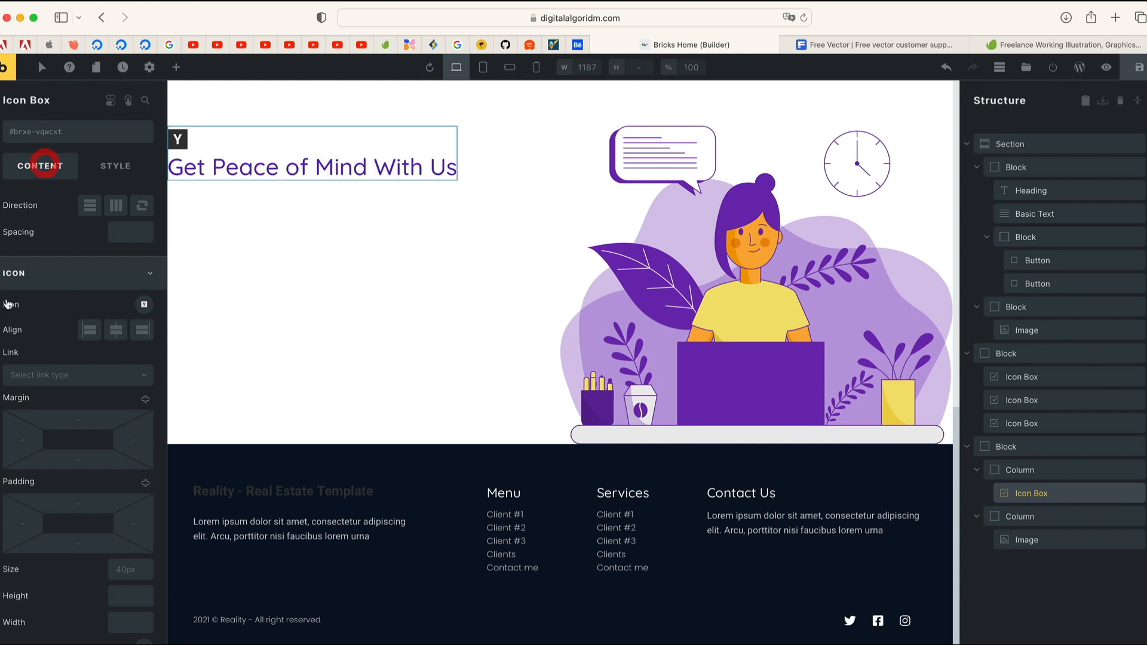
pyautogui.click(62, 272)
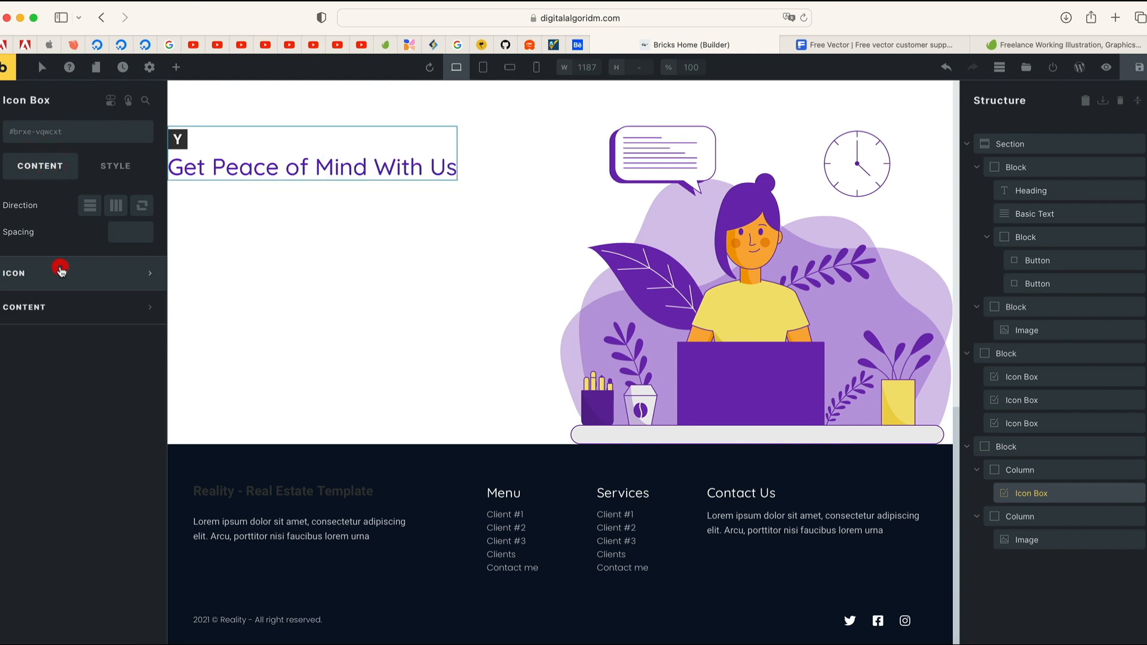
pyautogui.click(62, 308)
pyautogui.click(44, 436)
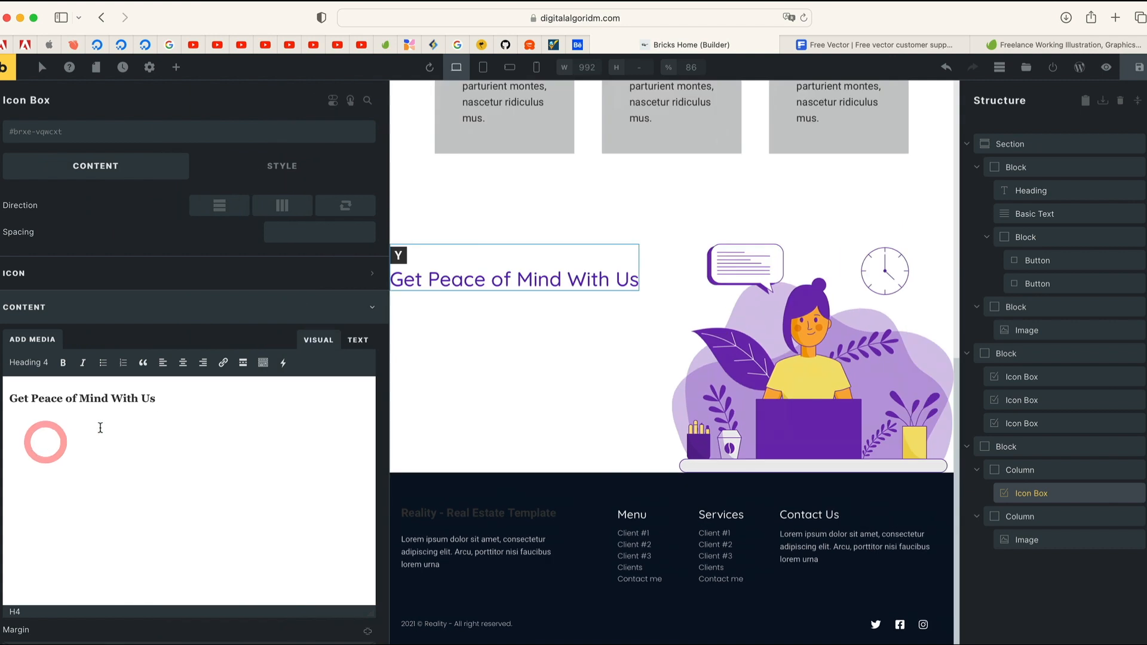
# - Add a bulleted list below the heading: "Fast and Responsive", "World Class Support", "24/7 Support" and "Fully Happy Clients"
pyautogui.press('Return')
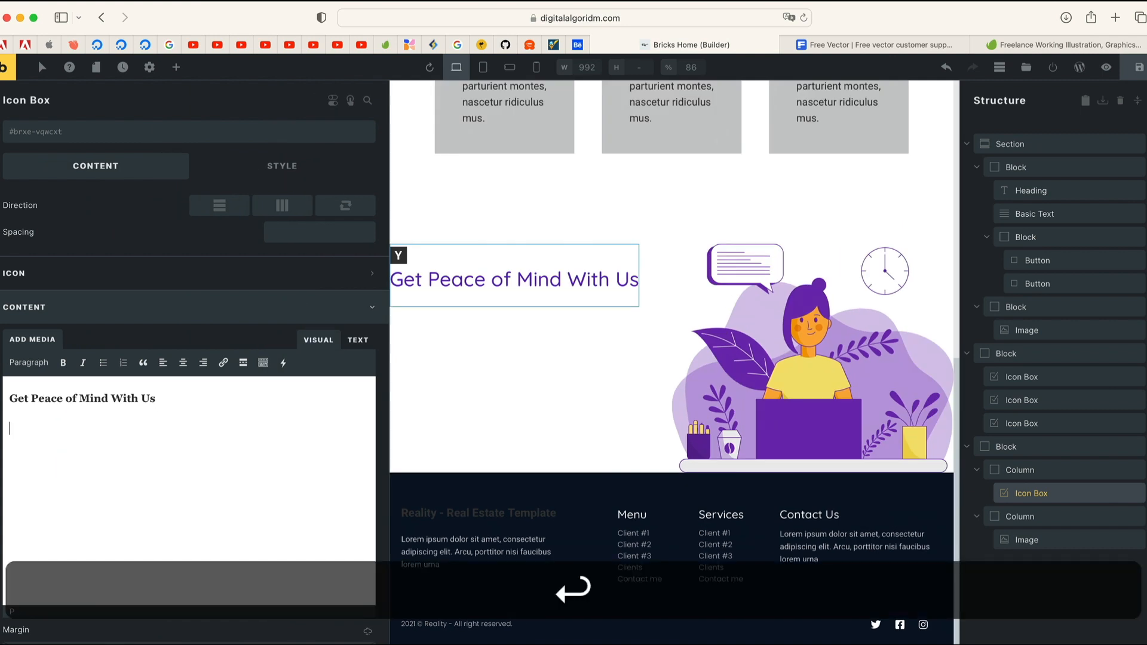
pyautogui.click(103, 363)
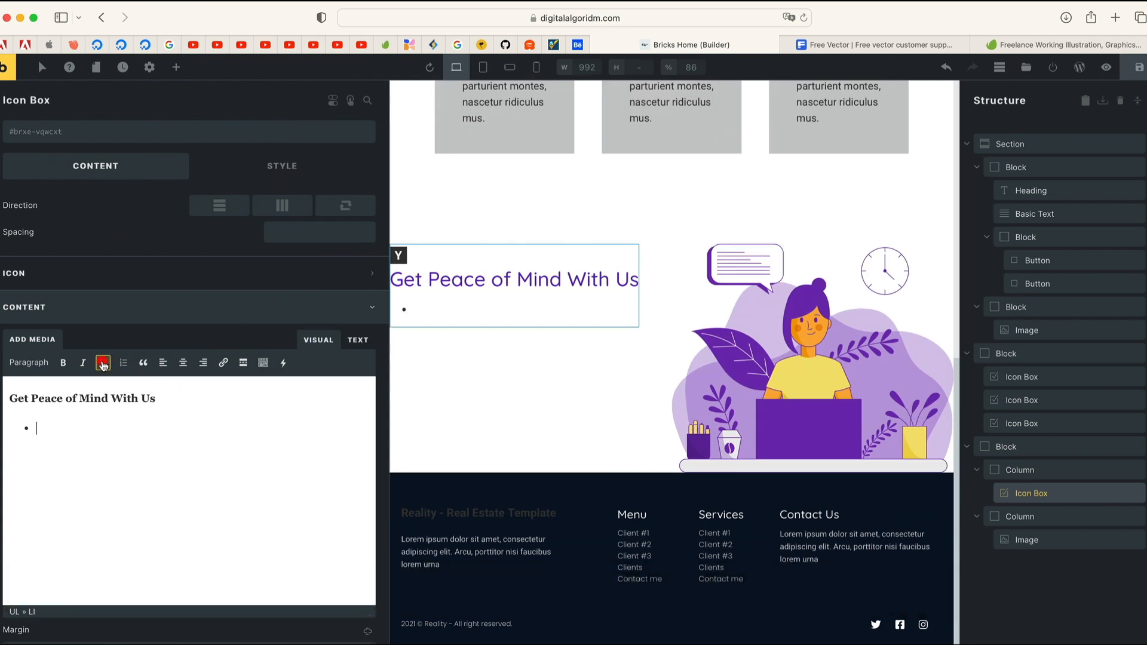
pyautogui.write('Fast and Resp')
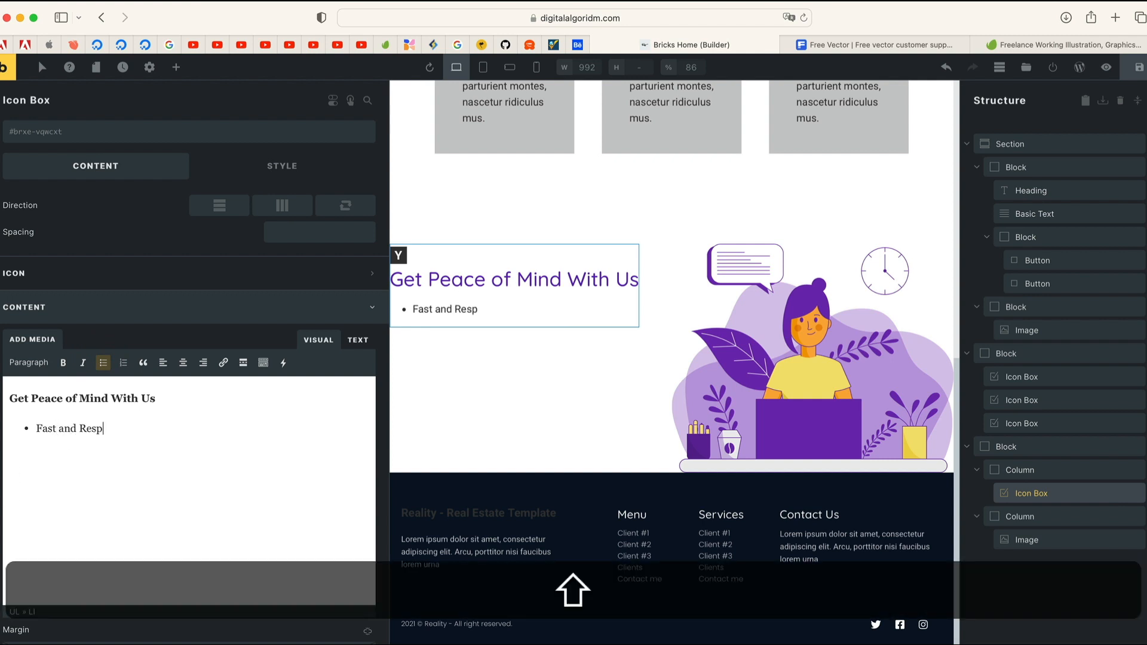
pyautogui.write('onsive')
pyautogui.press('Return')
pyautogui.write('World Class Sup')
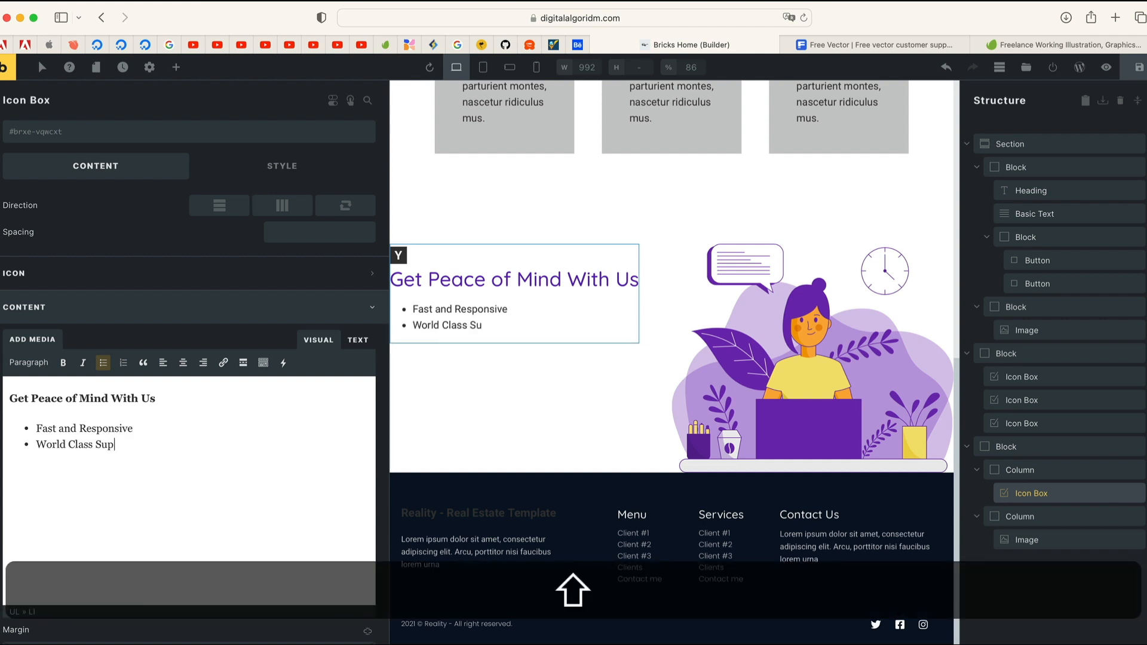
pyautogui.write('port')
pyautogui.press('Return')
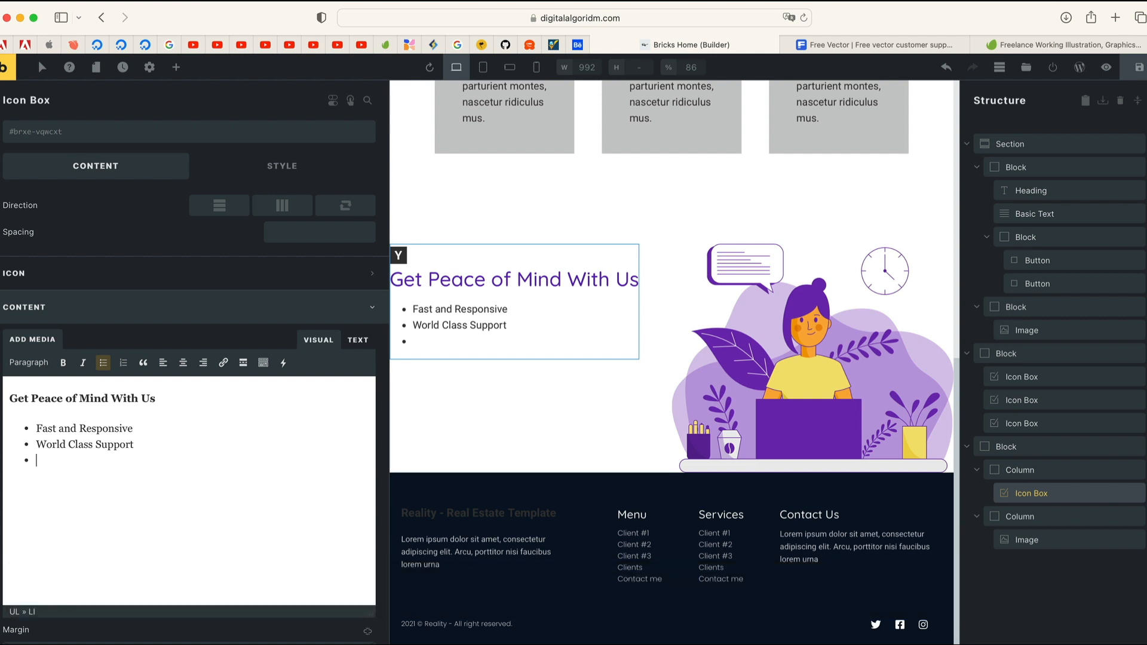
pyautogui.write('24/7 Support')
pyautogui.press('Return')
pyautogui.write('Fully Happy Clients')
# - Add the closing line "Get regular Support with us and stay happy" below the list, following the Behance reference
pyautogui.click(578, 43)
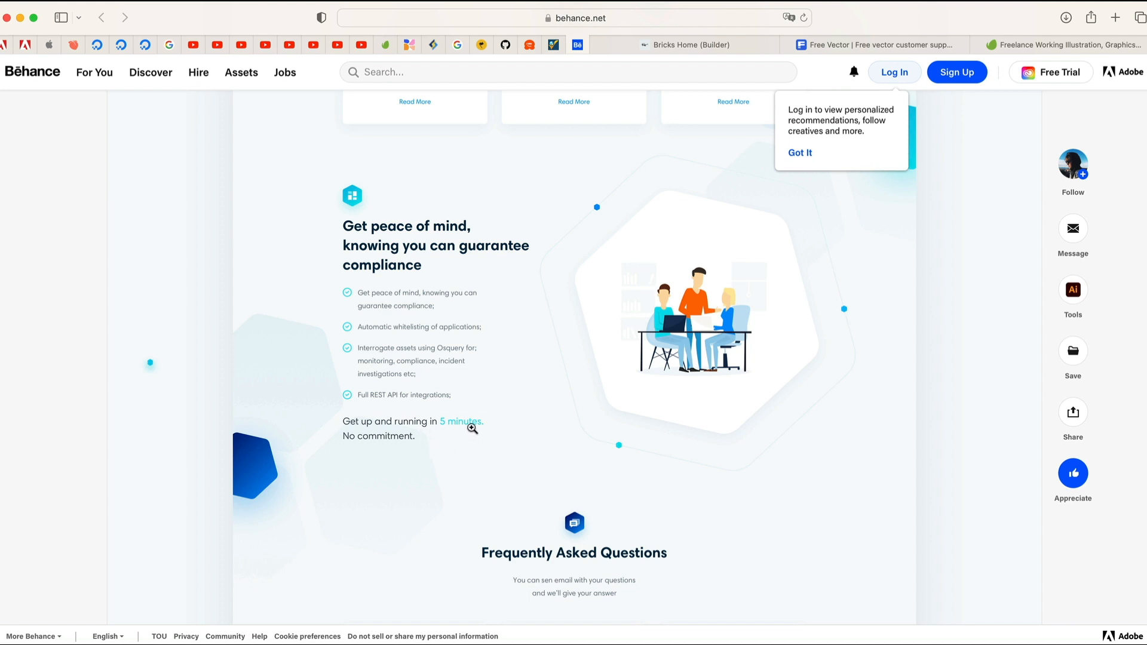
pyautogui.click(738, 47)
pyautogui.tripleClick(75, 503)
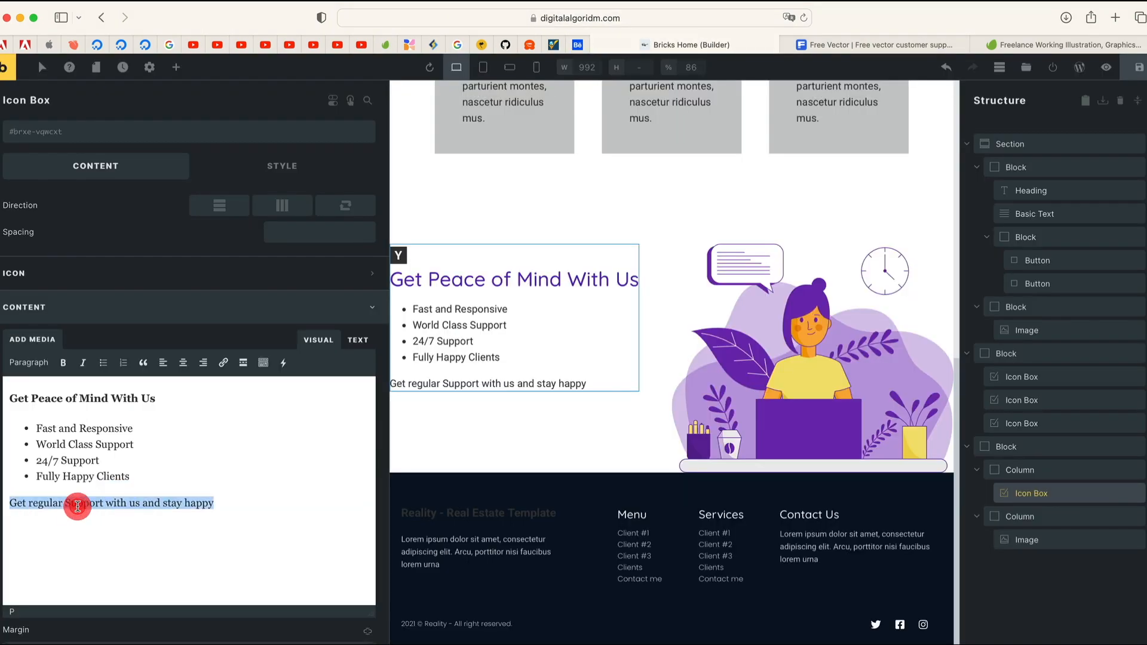
# - Format the closing line as Heading 6 and turn its word "Support" into a link
pyautogui.click(28, 363)
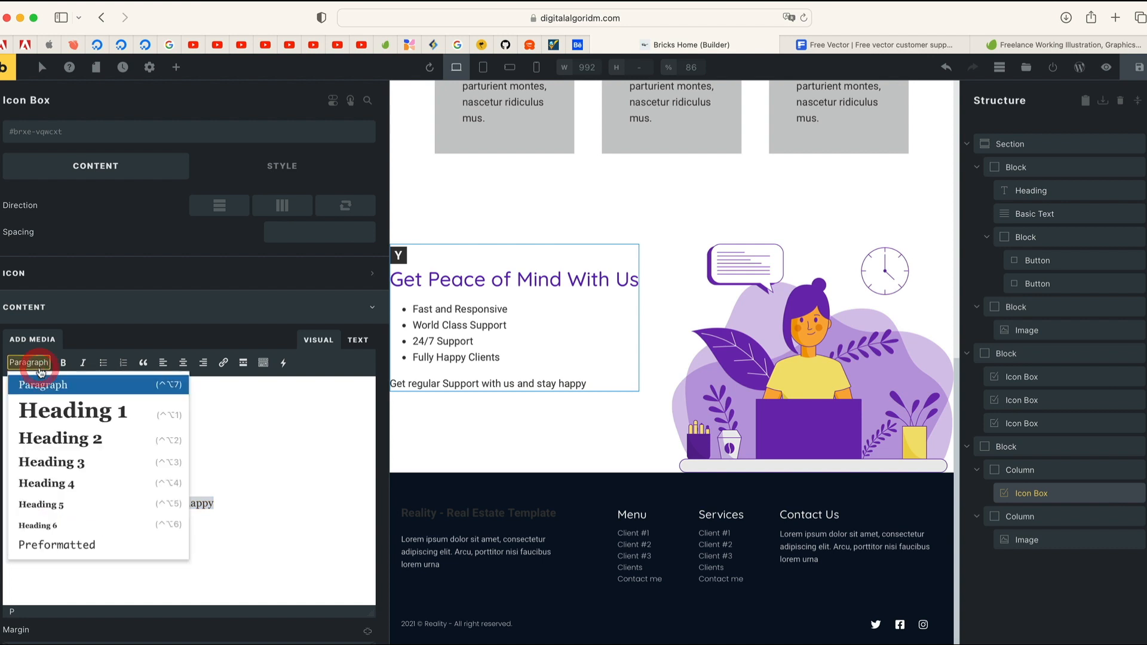
pyautogui.click(53, 482)
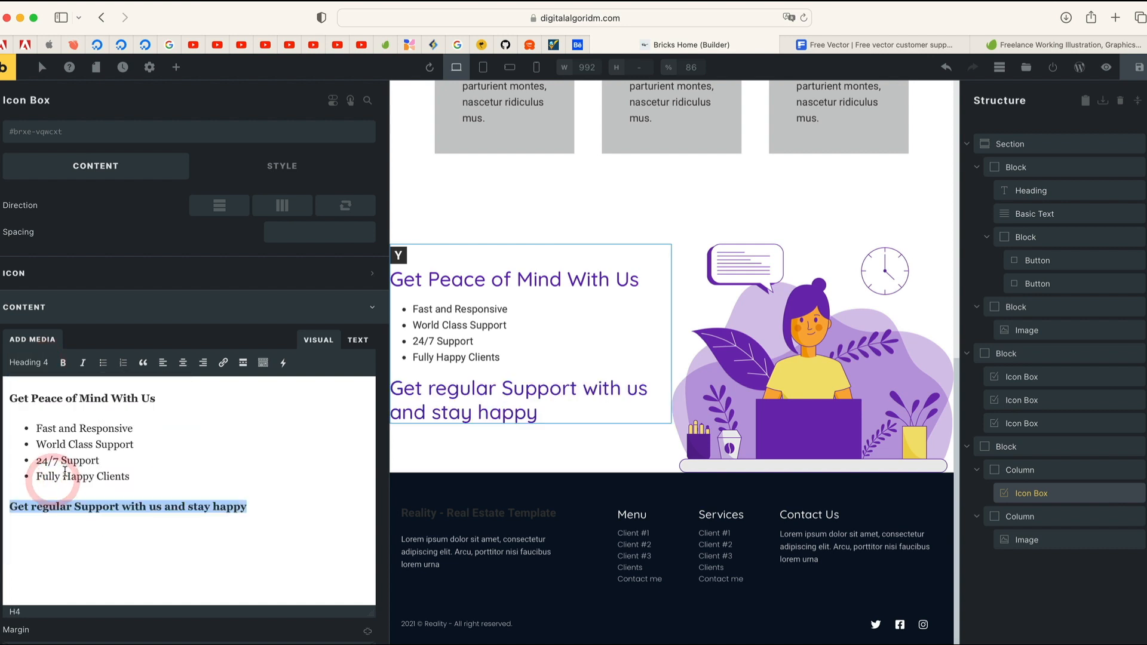
pyautogui.click(36, 364)
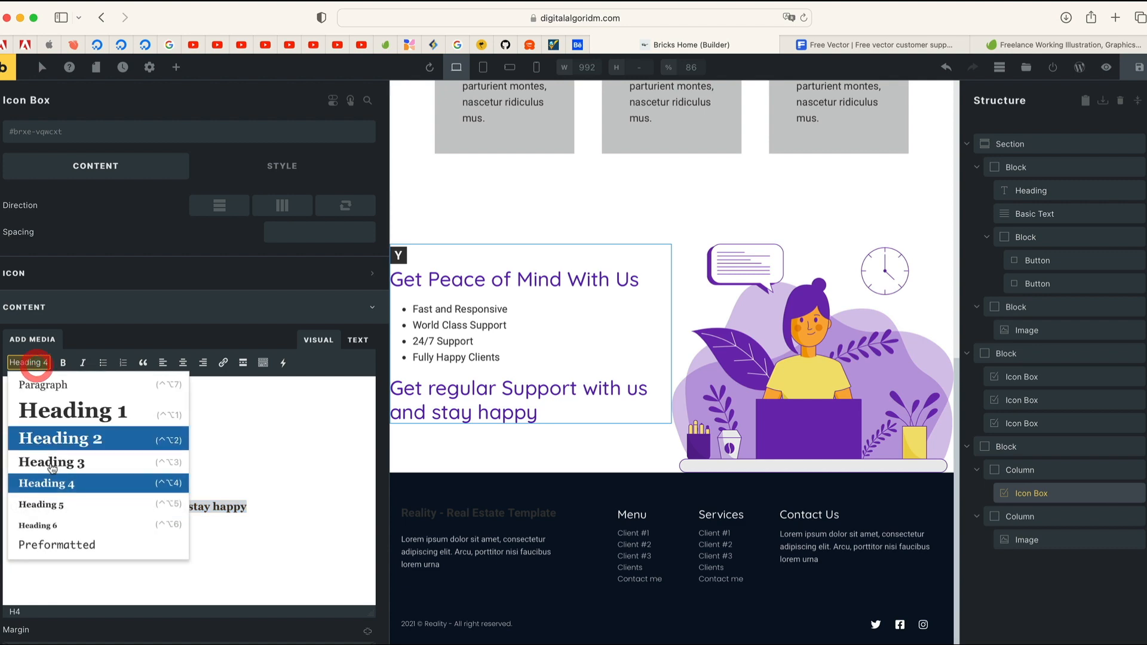
pyautogui.click(55, 503)
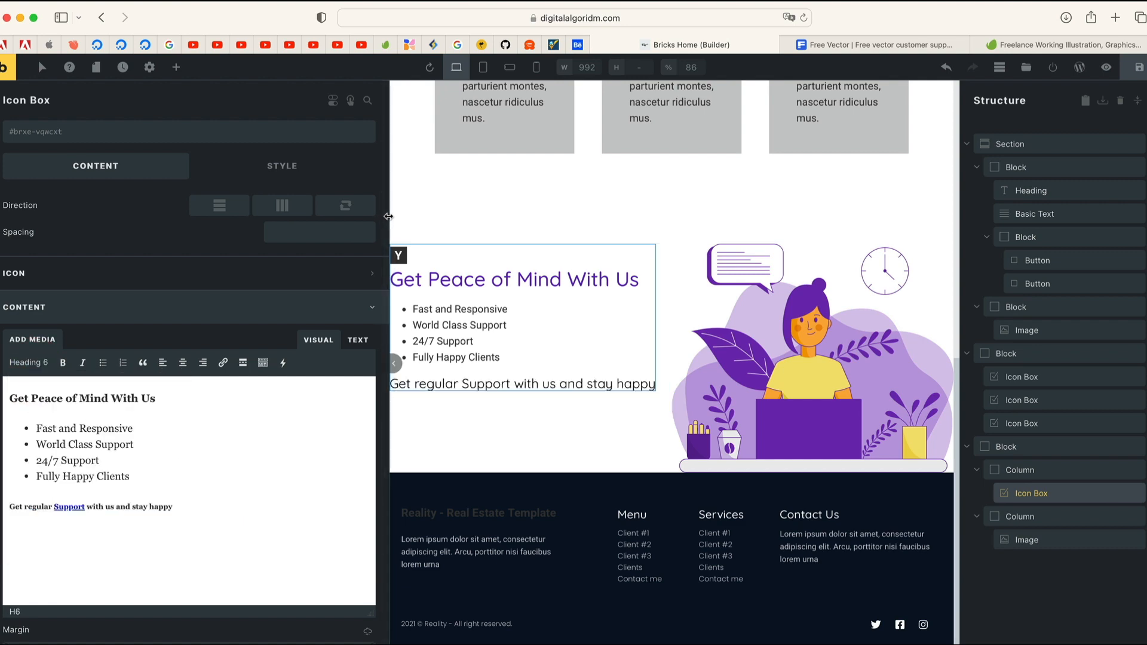
pyautogui.moveTo(388, 216); pyautogui.dragTo(214, 256)
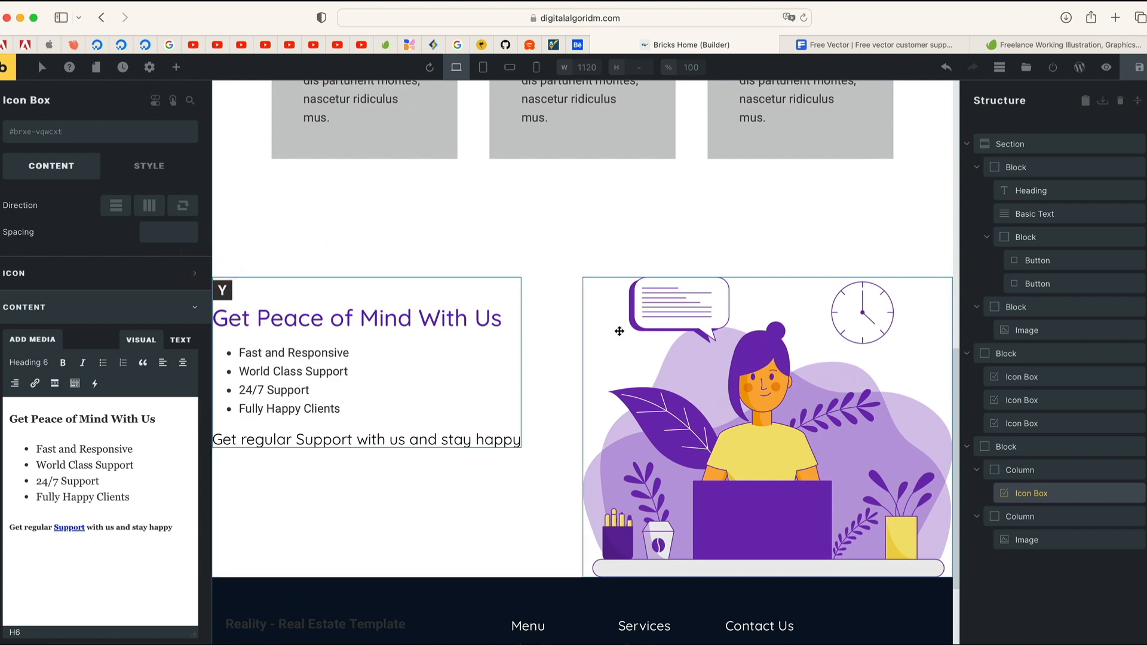
# - Set a linked padding of 5% on all sides of the Block holding the two columns
pyautogui.click(1040, 449)
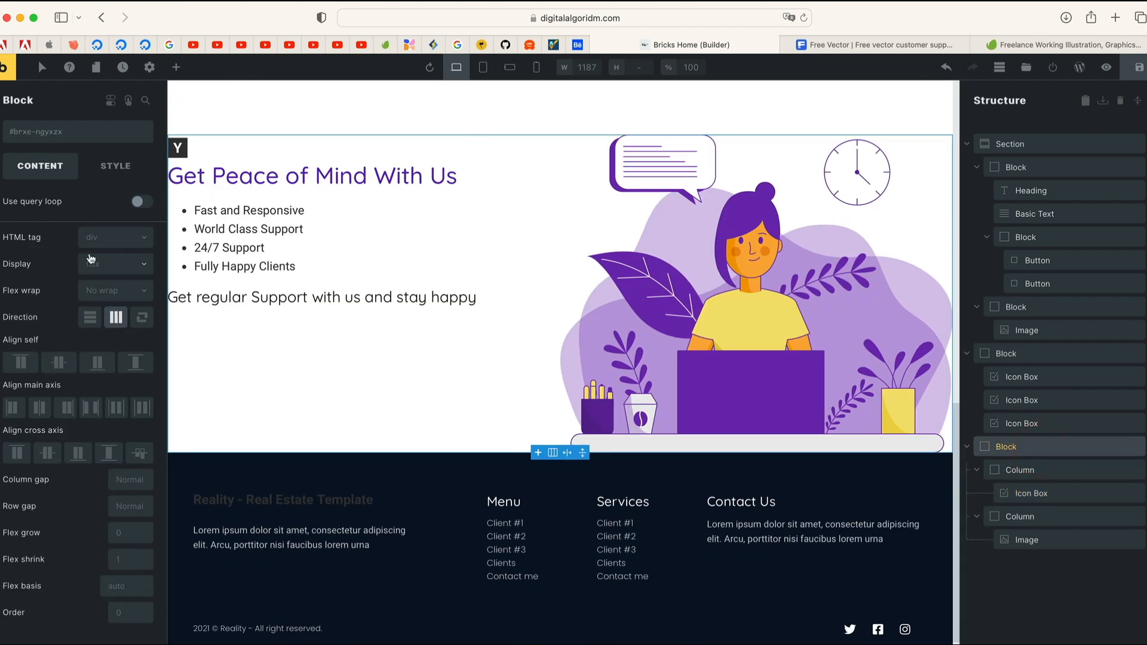
pyautogui.click(123, 170)
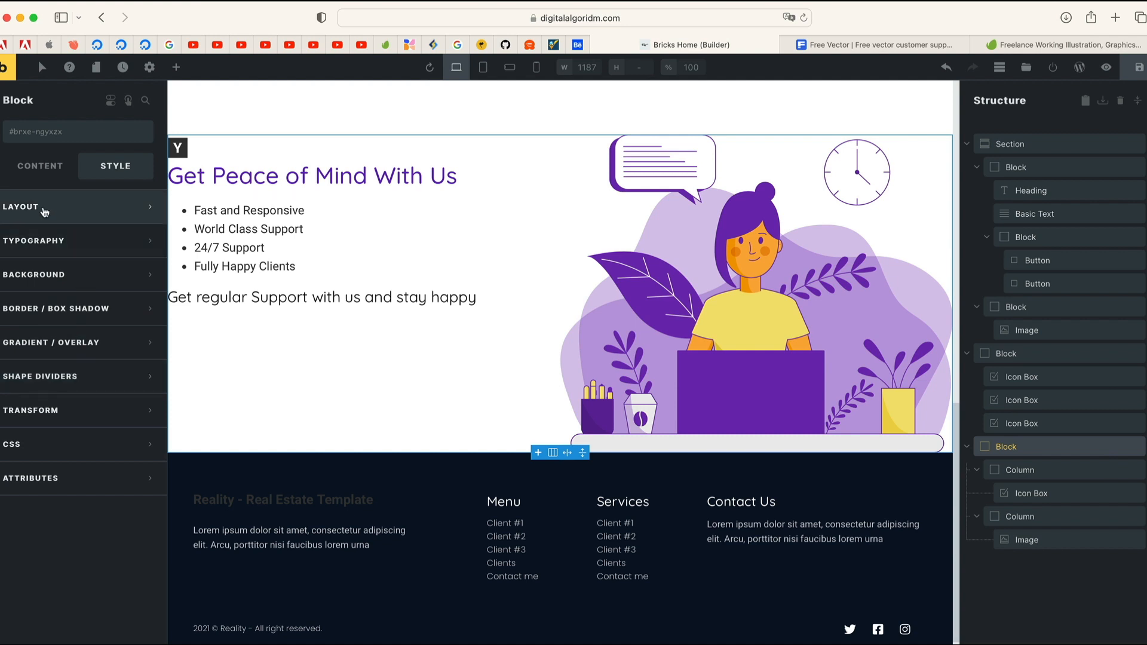
pyautogui.click(74, 203)
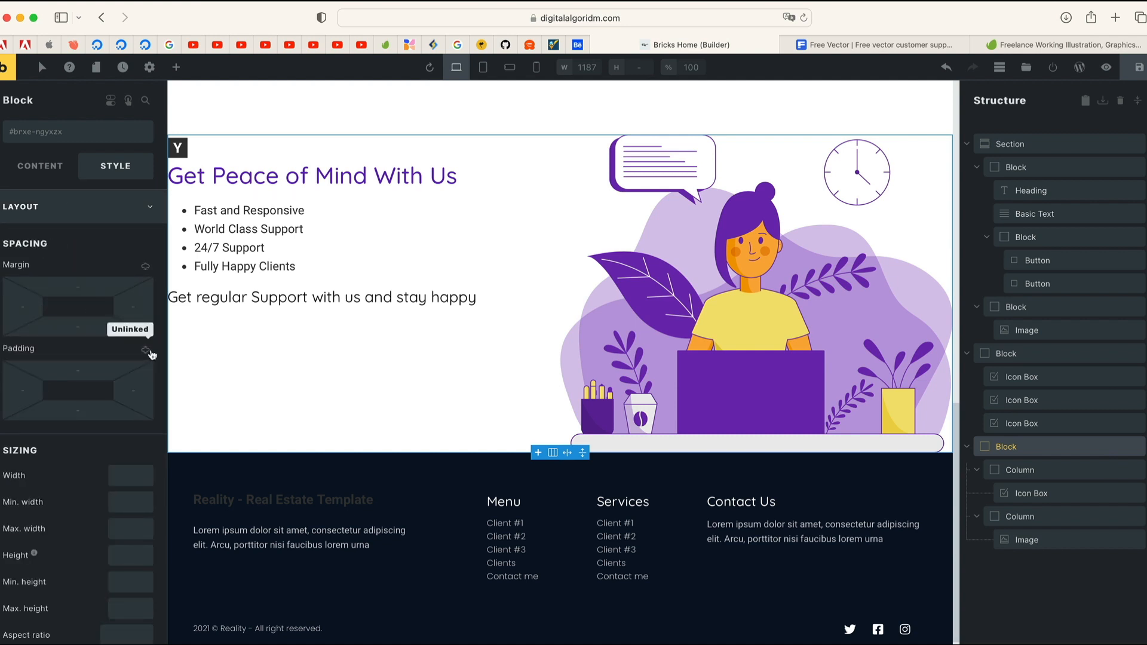
pyautogui.click(148, 352)
pyautogui.click(92, 371)
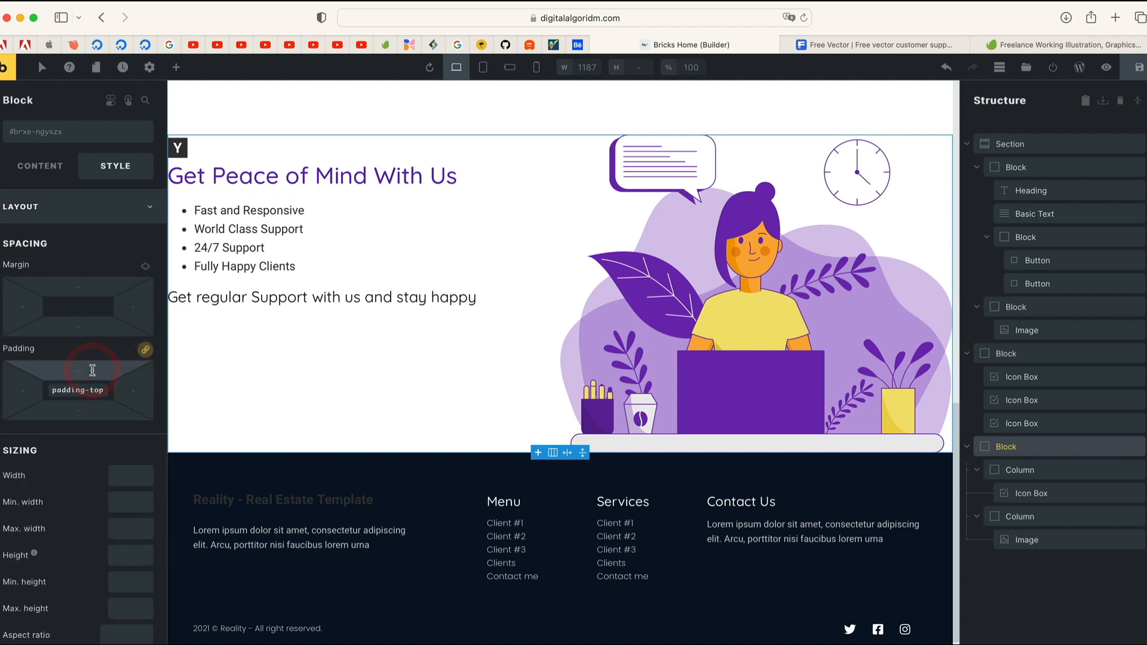
pyautogui.write('5%')
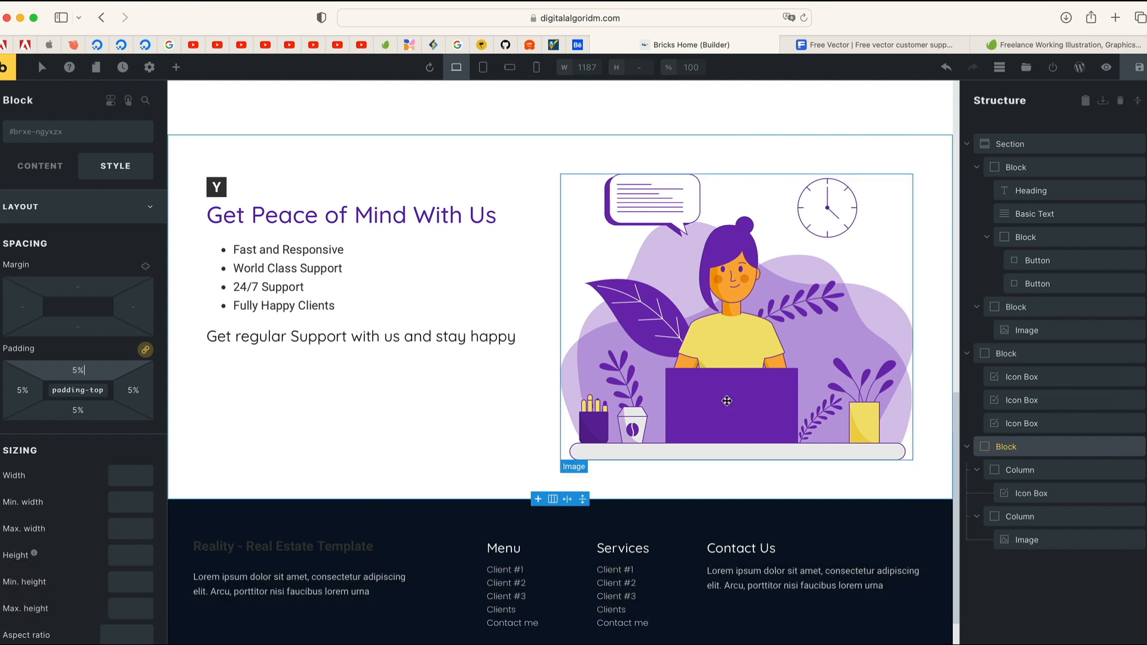
# - Align the two-column Block's contents to the center on both the main axis and the cross axis
pyautogui.click(33, 169)
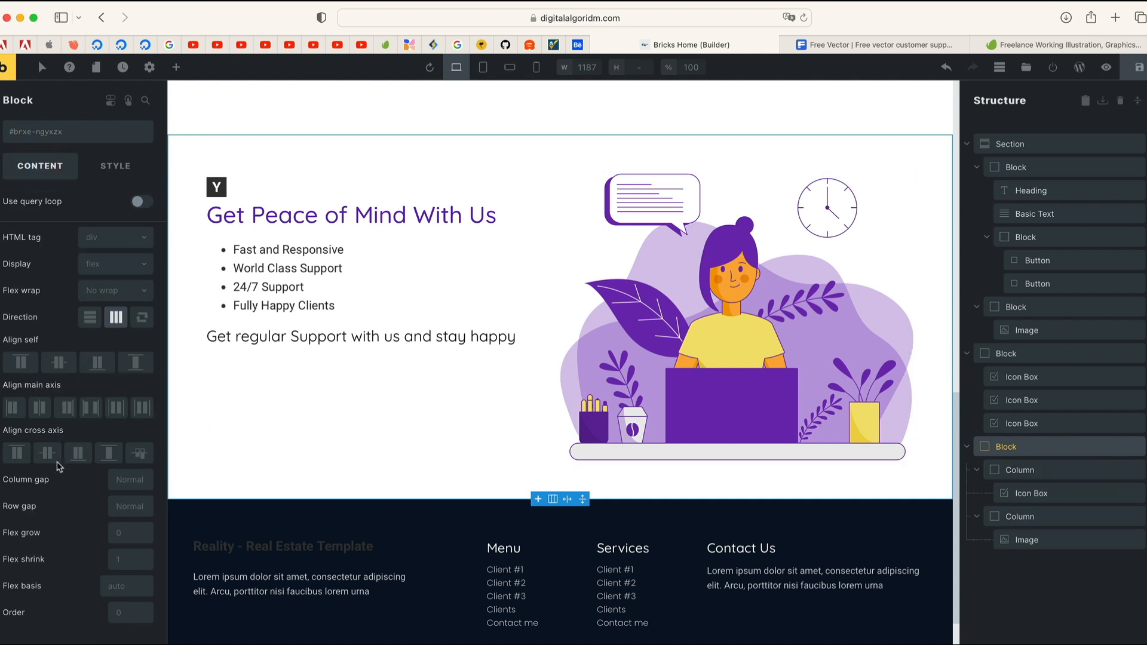
pyautogui.click(67, 408)
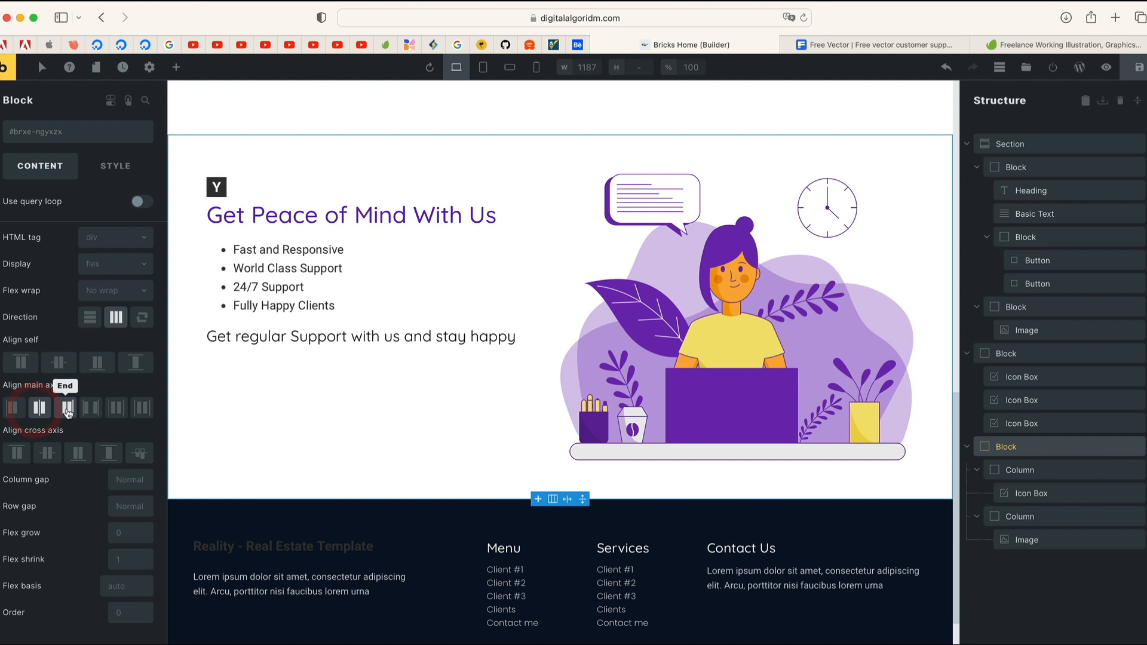
pyautogui.click(47, 453)
pyautogui.click(48, 454)
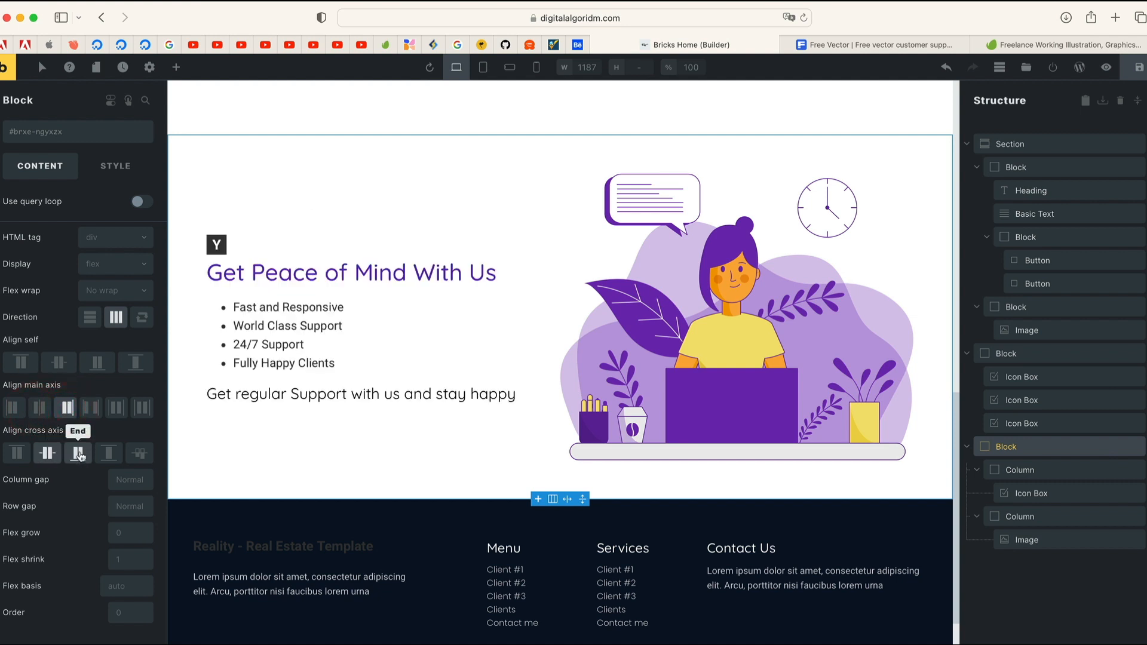
pyautogui.click(48, 453)
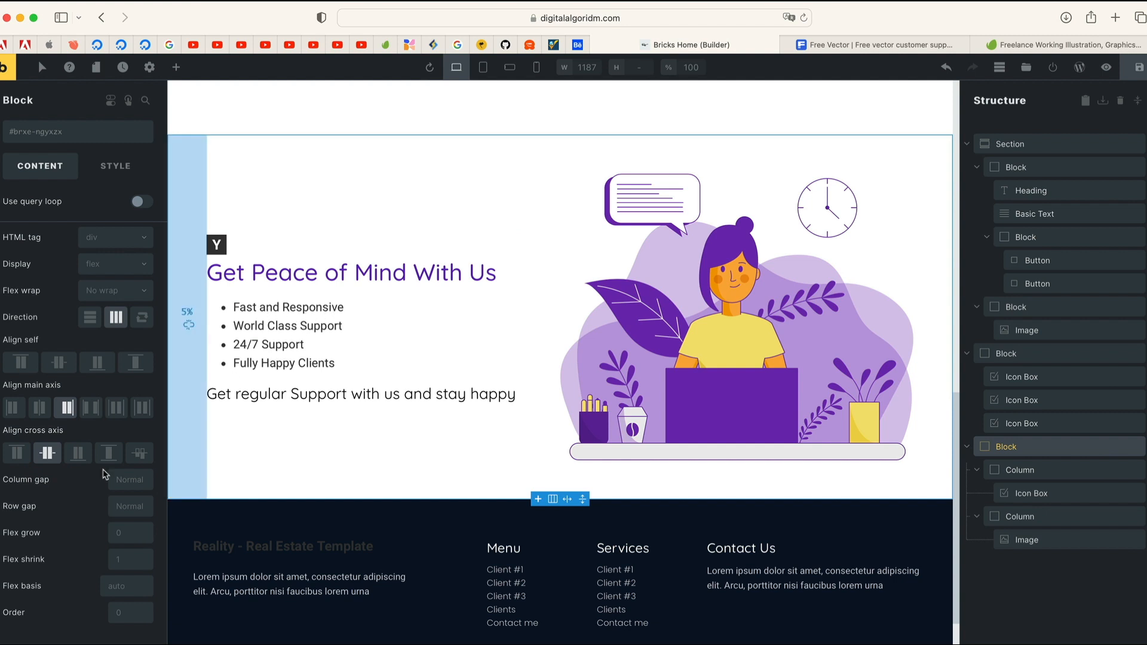
pyautogui.click(42, 409)
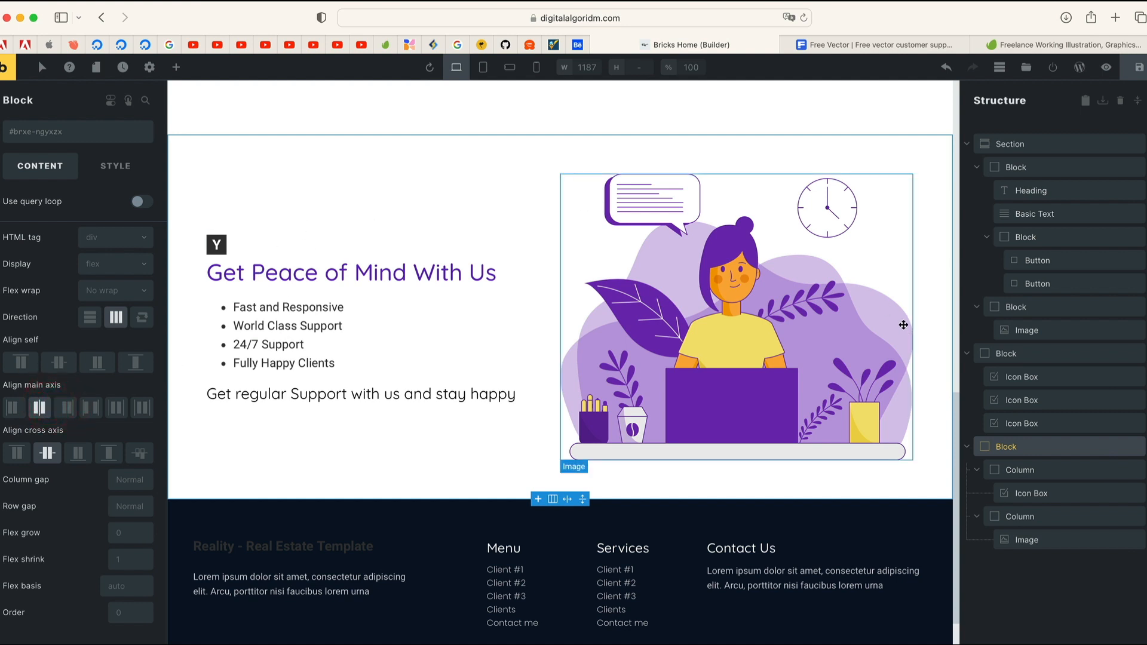
# - Select the second column's image for replacement and browse Envato Elements and Freepik for another work illustration
pyautogui.click(720, 275)
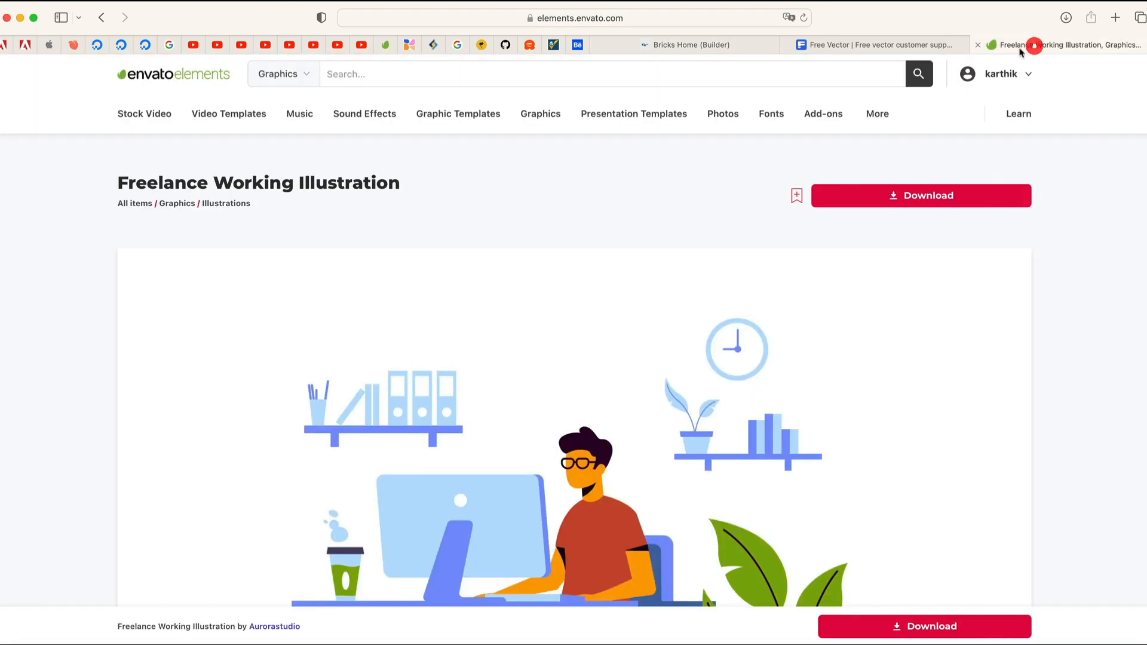
pyautogui.click(1035, 46)
pyautogui.scroll(-10, 697, 361)
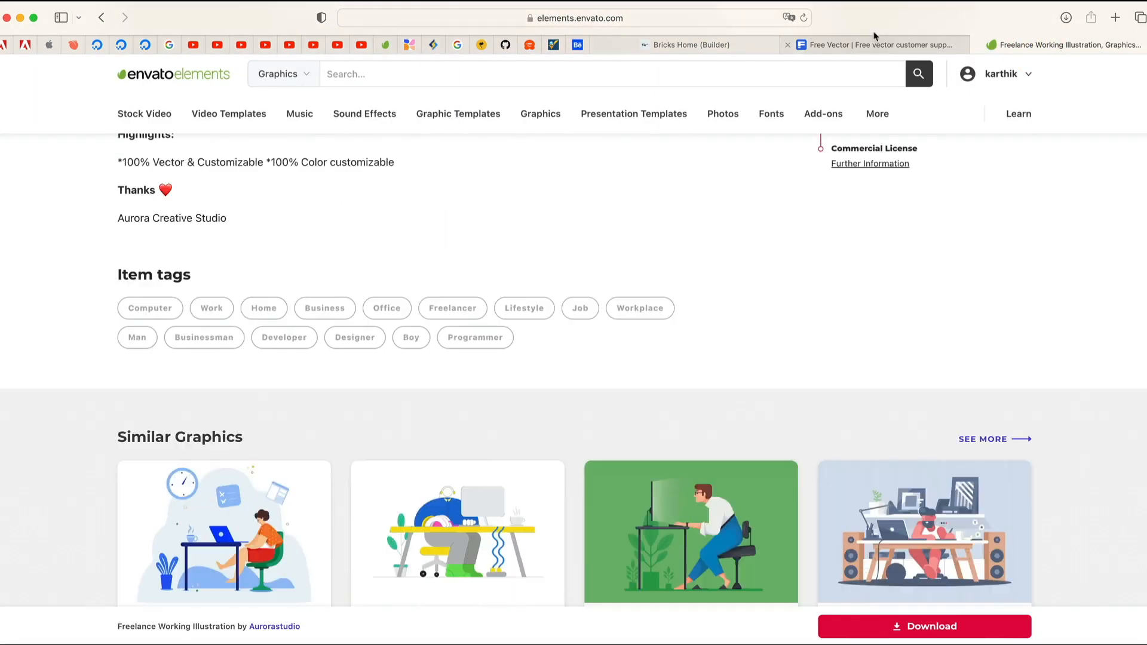
pyautogui.click(873, 45)
pyautogui.scroll(-8, 620, 390)
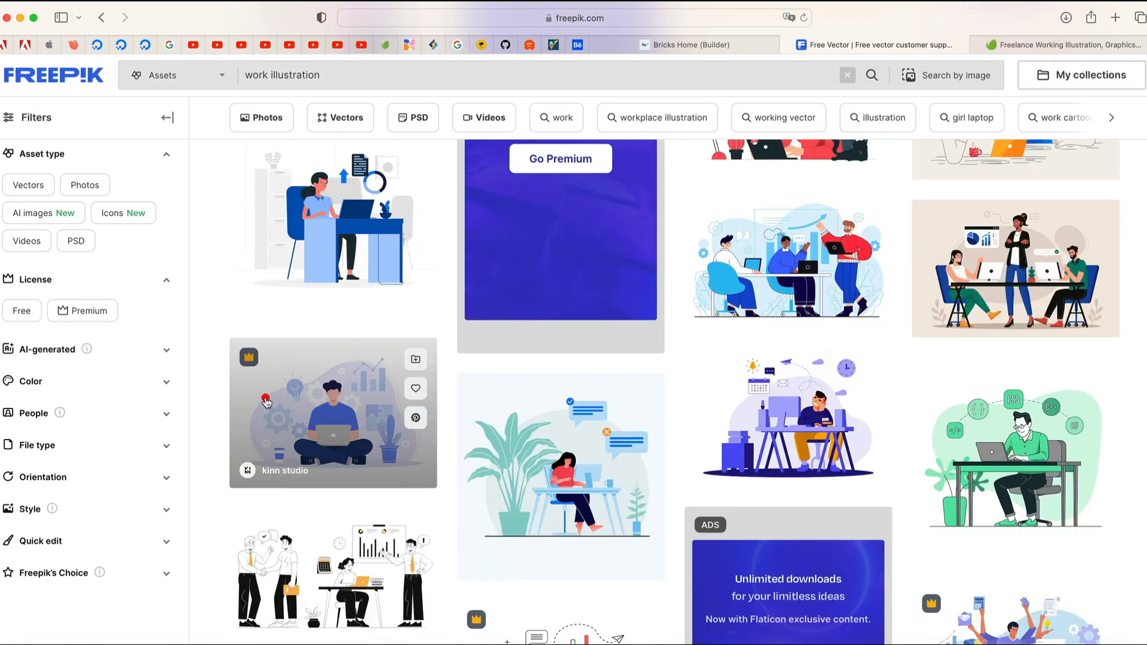
pyautogui.click(266, 398)
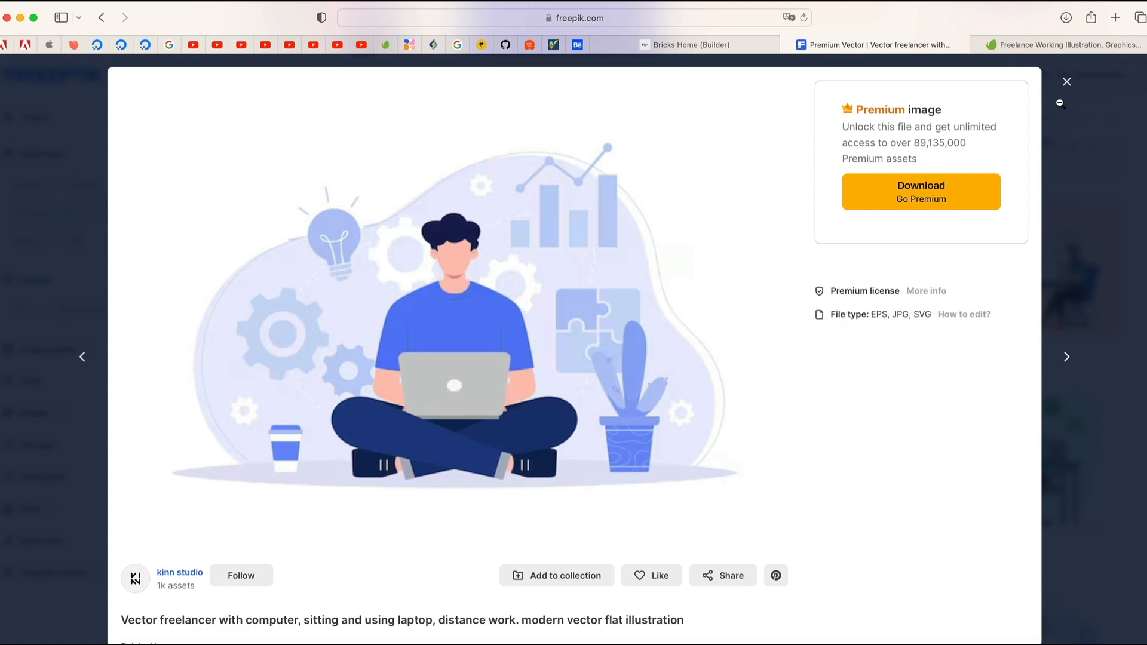
pyautogui.click(1067, 81)
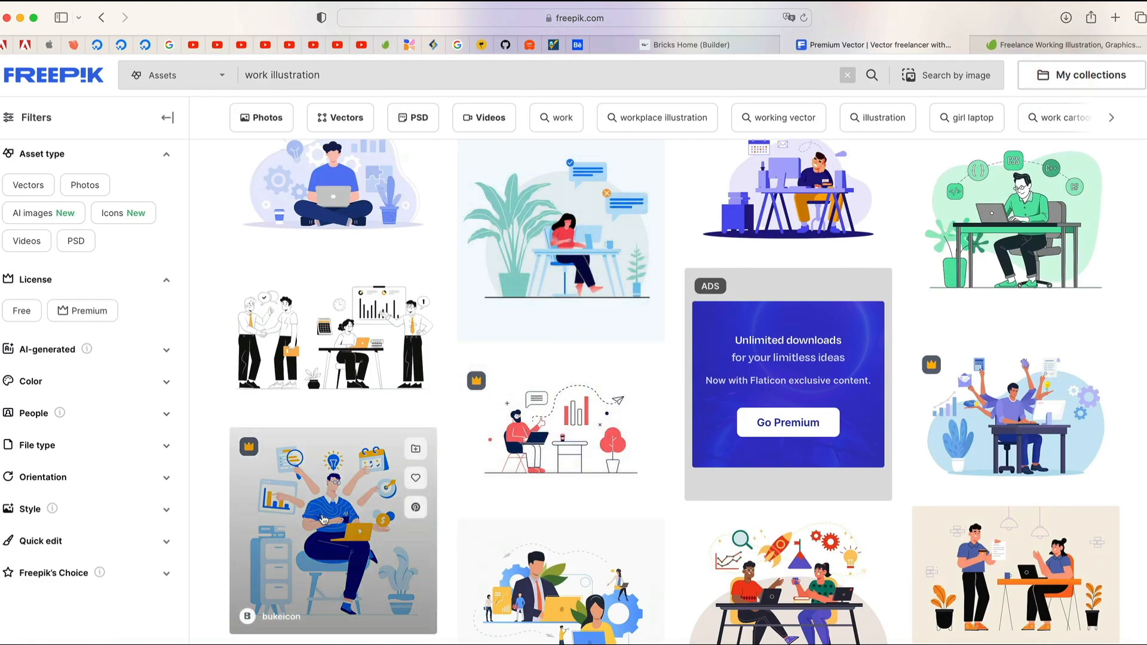
pyautogui.click(322, 517)
pyautogui.click(1096, 291)
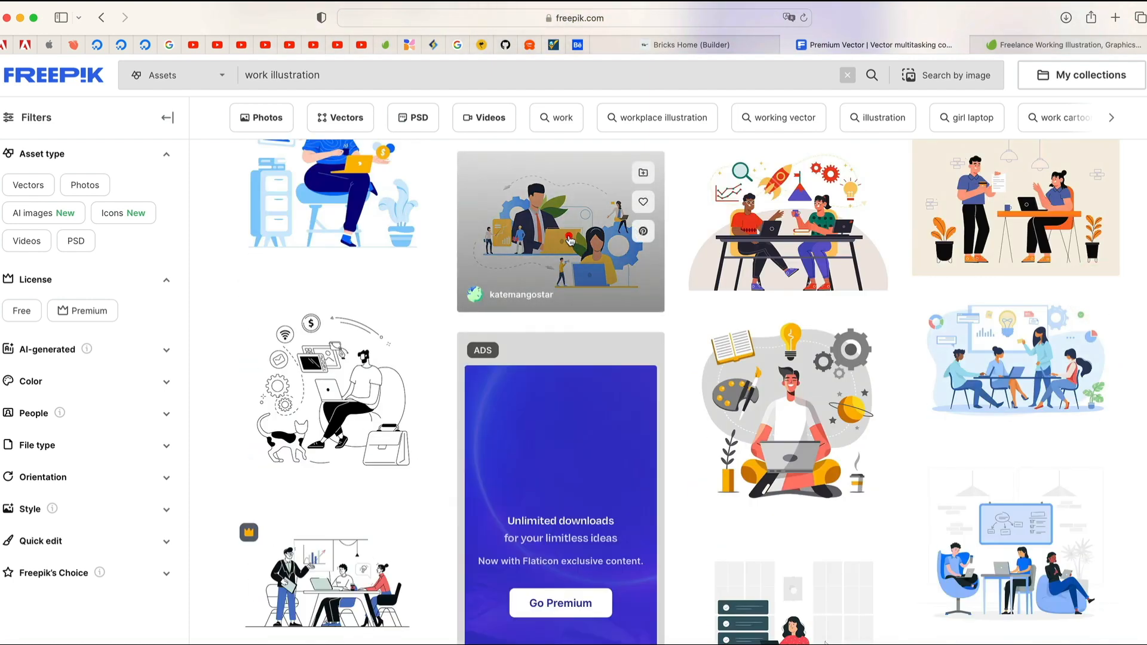
# - Download the free Freepik vector "communication flat icon" showing a businessman and a woman with laptops
pyautogui.click(569, 236)
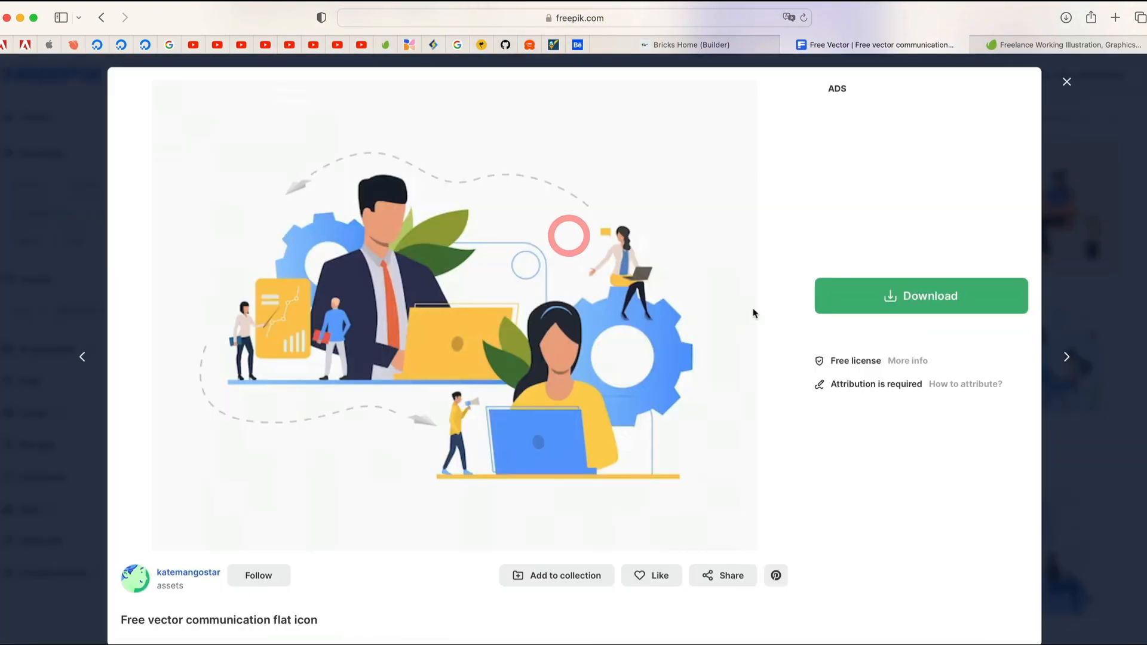
pyautogui.click(854, 301)
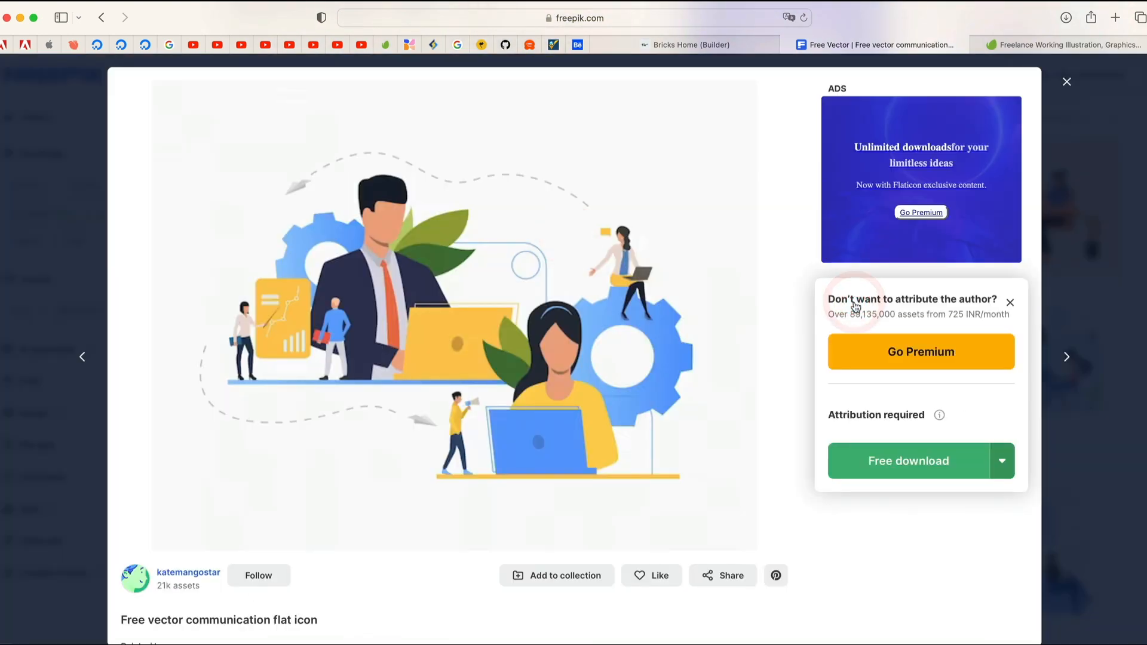
pyautogui.click(873, 466)
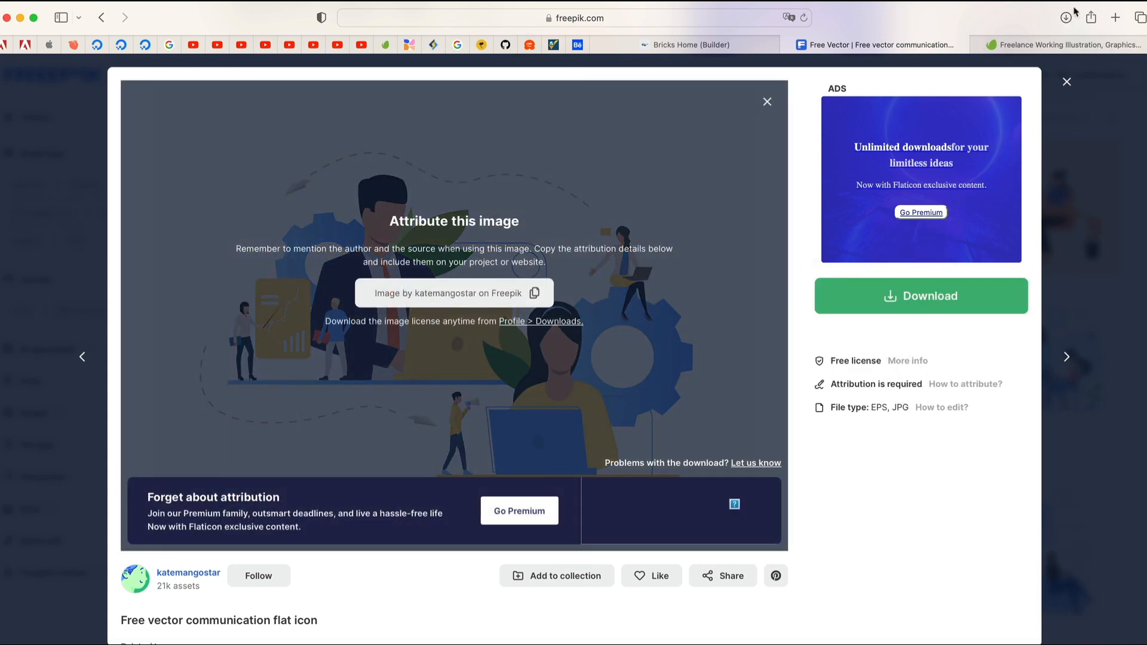
# - Open the downloaded communication-flat-icon folder and load 18771.eps in Adobe Illustrator 2024
pyautogui.click(1067, 16)
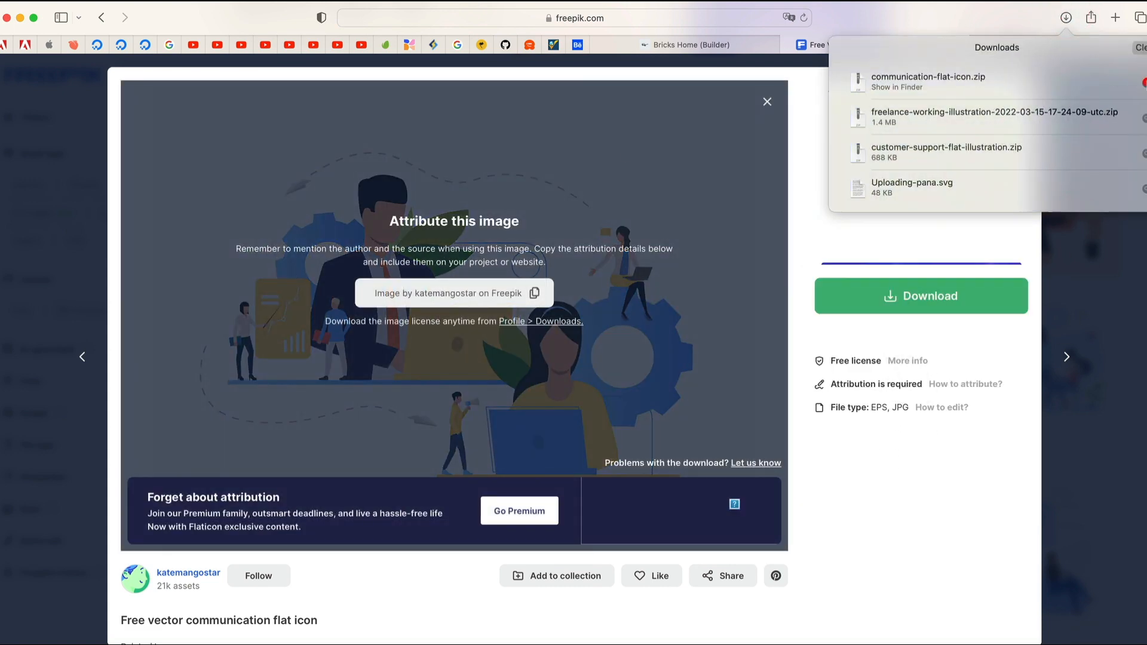
pyautogui.click(1138, 84)
pyautogui.doubleClick(469, 184)
pyautogui.click(471, 165)
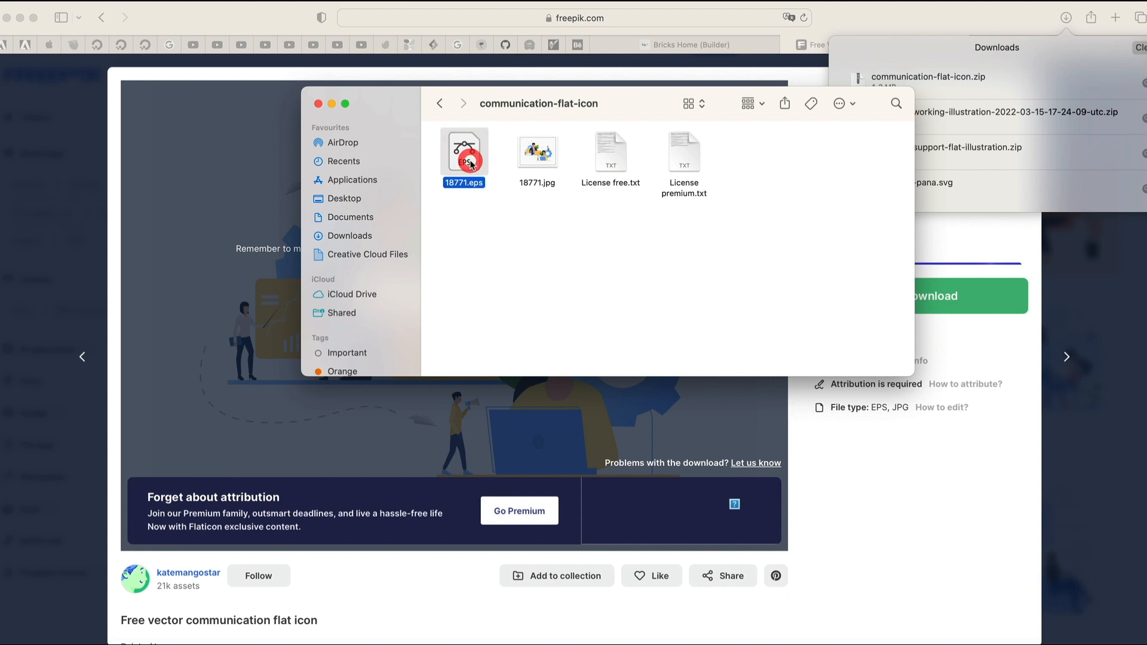
pyautogui.rightClick(471, 165)
pyautogui.moveTo(538, 182)
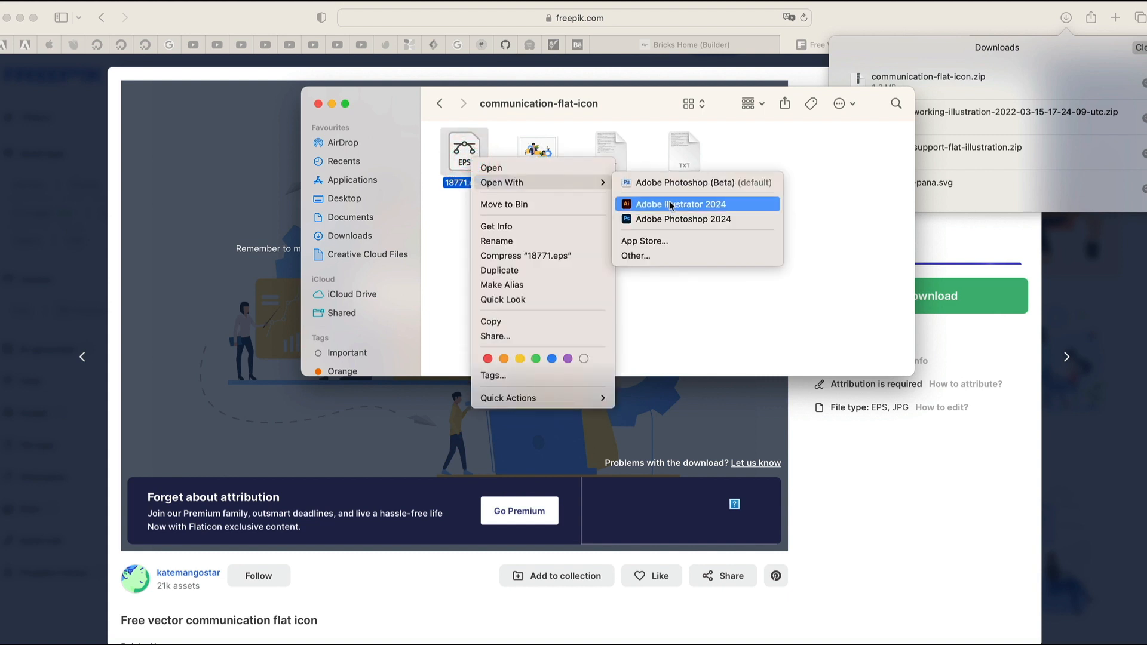
pyautogui.click(669, 205)
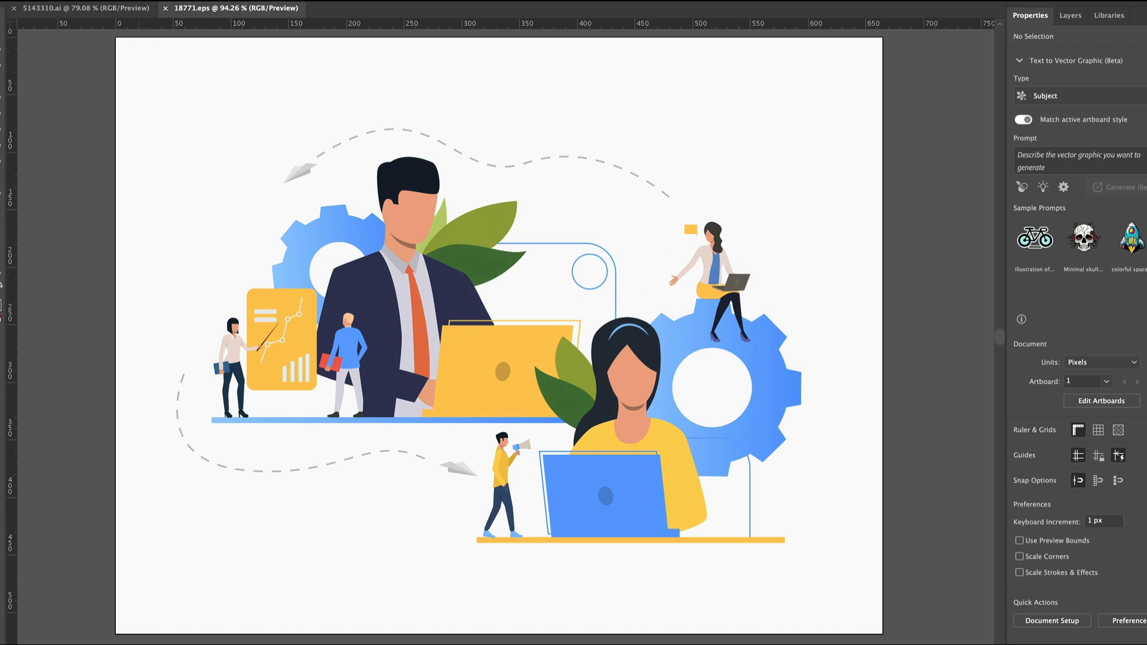
# - Export the artwork to the Desktop as work2.svg in SVG format
pyautogui.click(81, 1)
pyautogui.moveTo(105, 265)
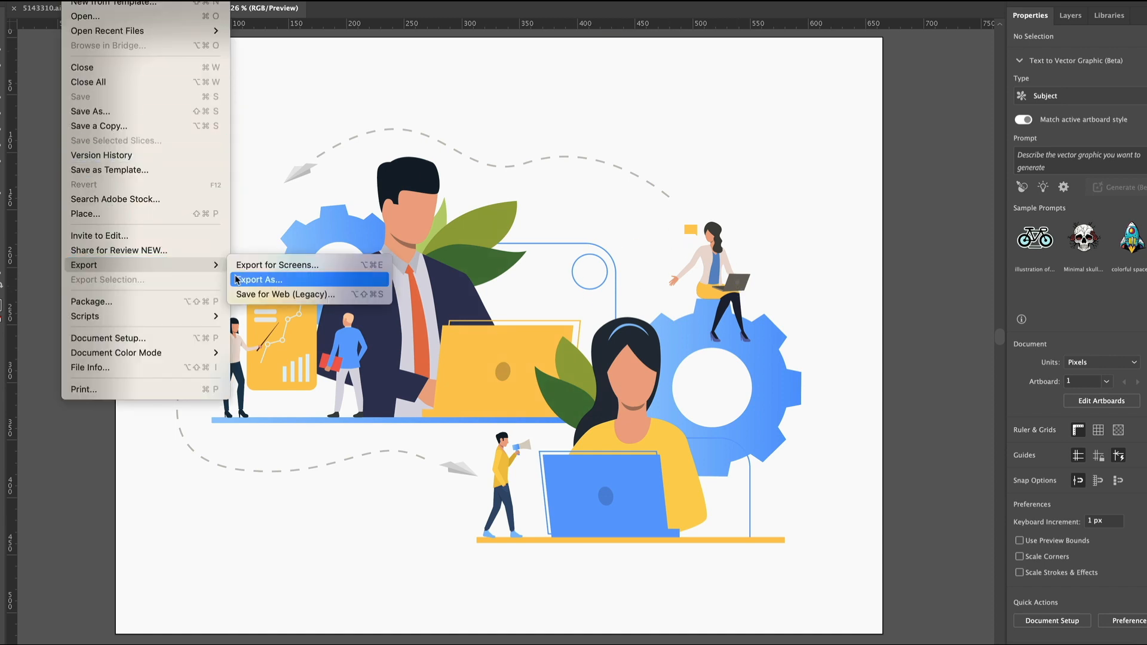
pyautogui.click(305, 279)
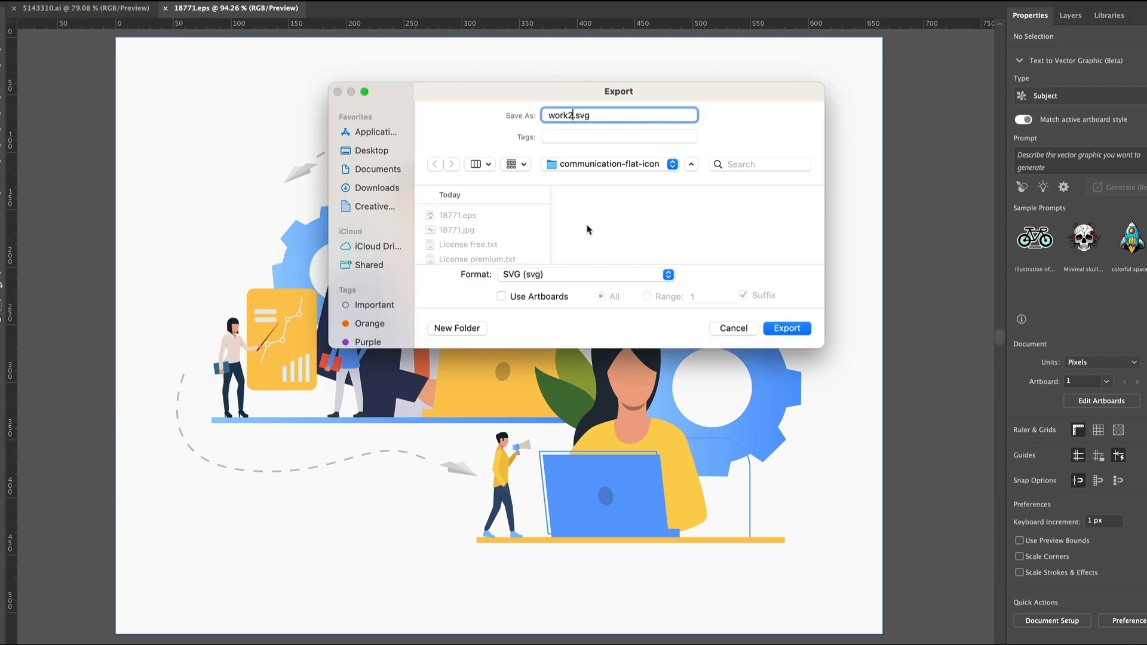
pyautogui.click(376, 155)
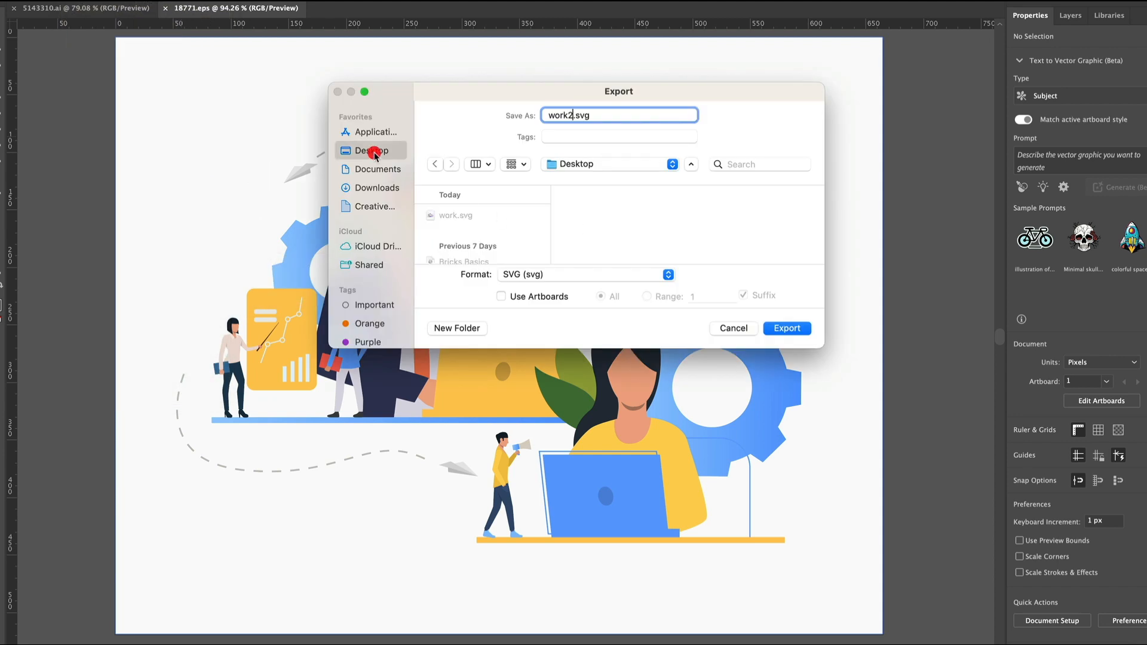
pyautogui.click(790, 328)
# - Back in the Bricks builder, upload work2.svg from the Desktop and insert it as the second column's image
pyautogui.click(691, 46)
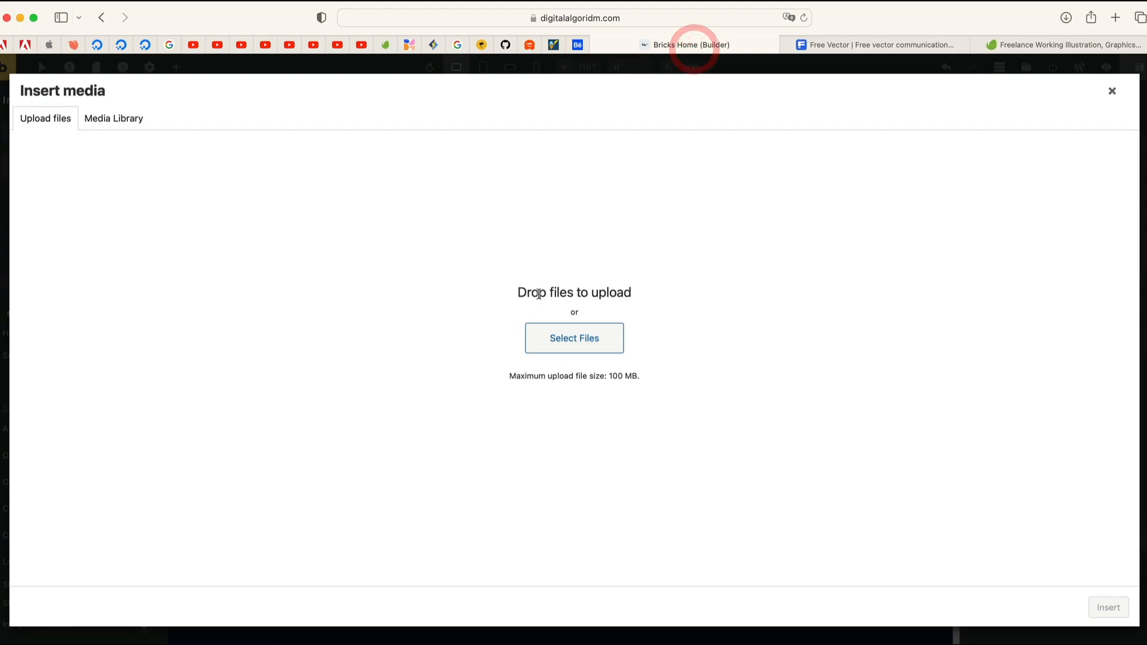
pyautogui.click(568, 341)
pyautogui.click(534, 272)
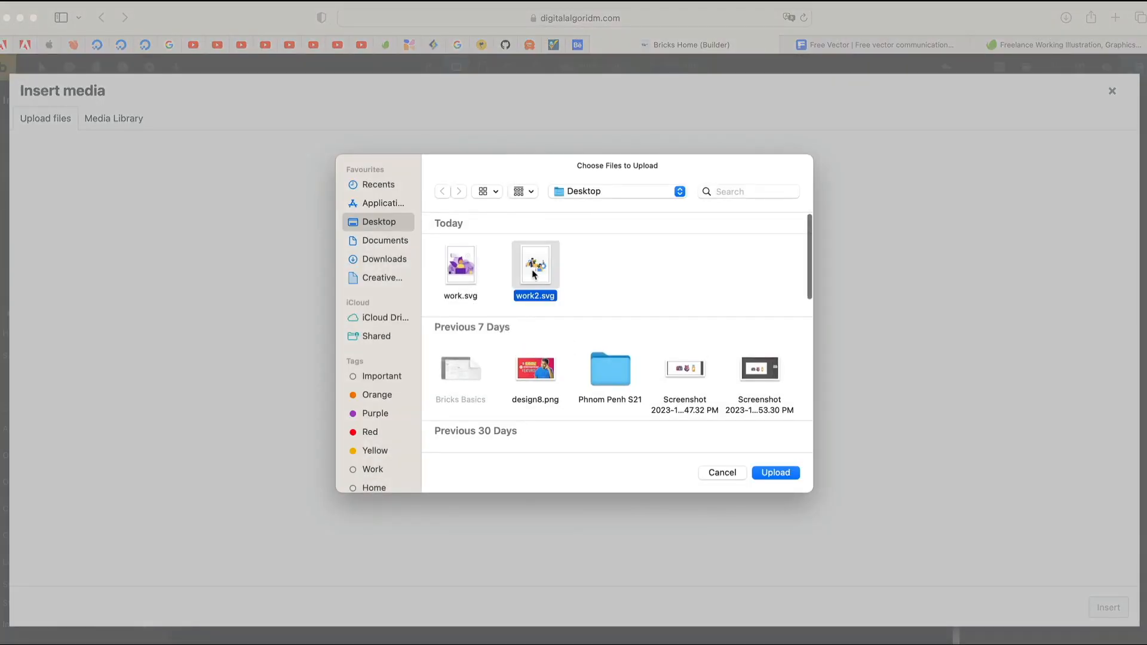
pyautogui.press('space')
pyautogui.press('space')
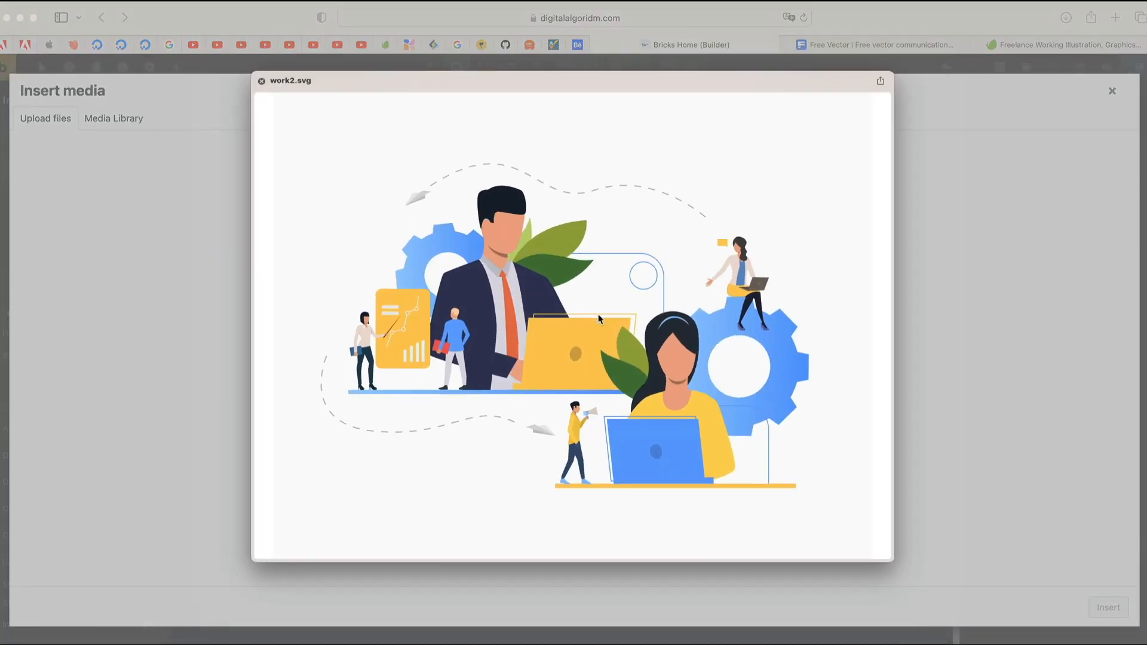
pyautogui.click(775, 472)
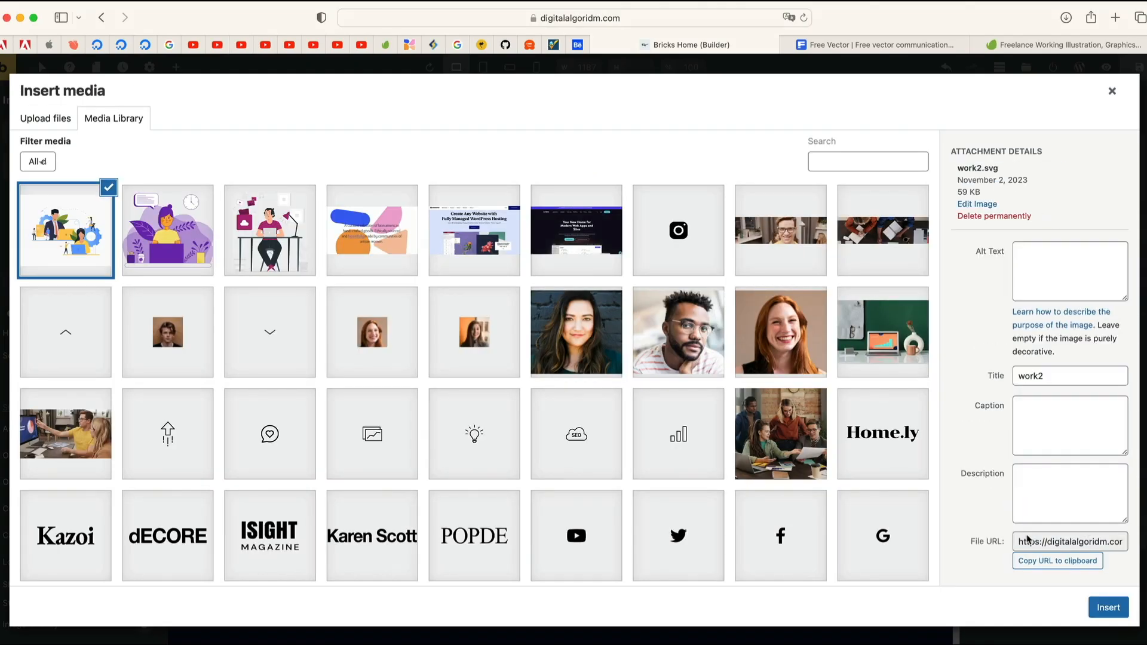
pyautogui.click(1108, 608)
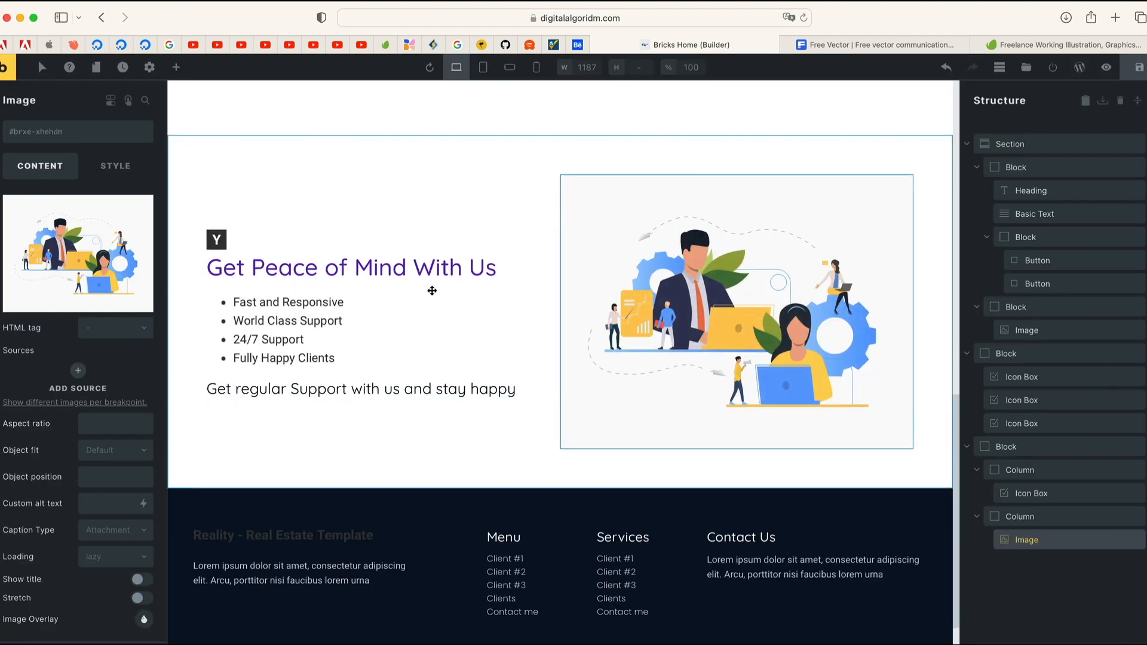
# - Review the Frequently Asked Questions section of the Behance reference and return to the Bricks builder
pyautogui.scroll(10, 430, 289)
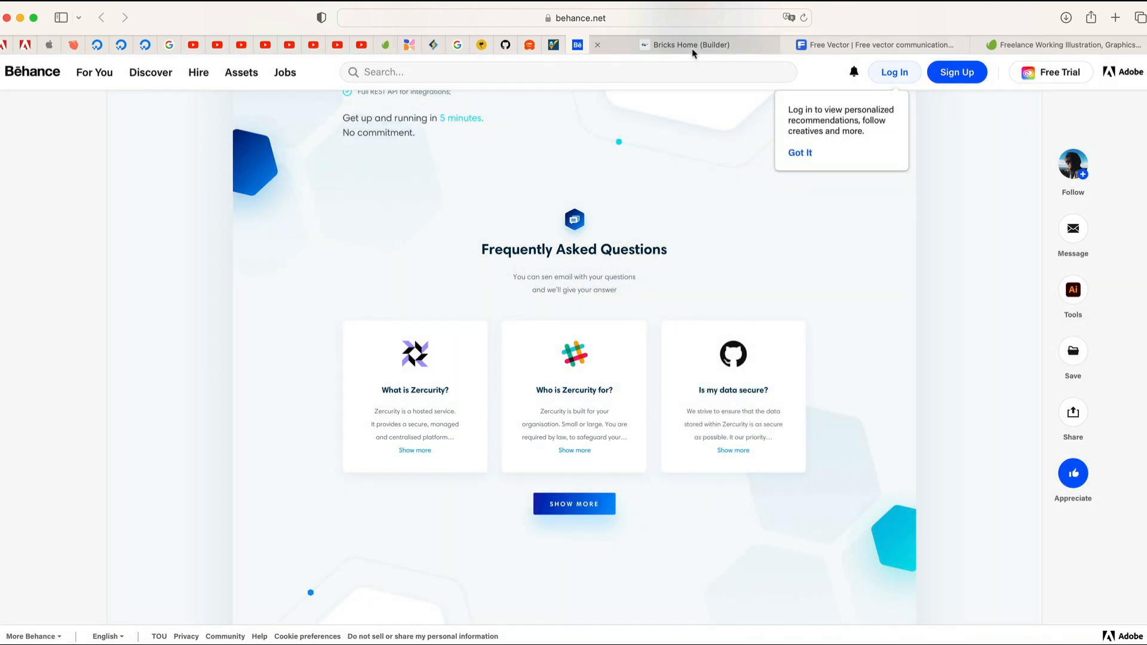
pyautogui.moveTo(693, 52)
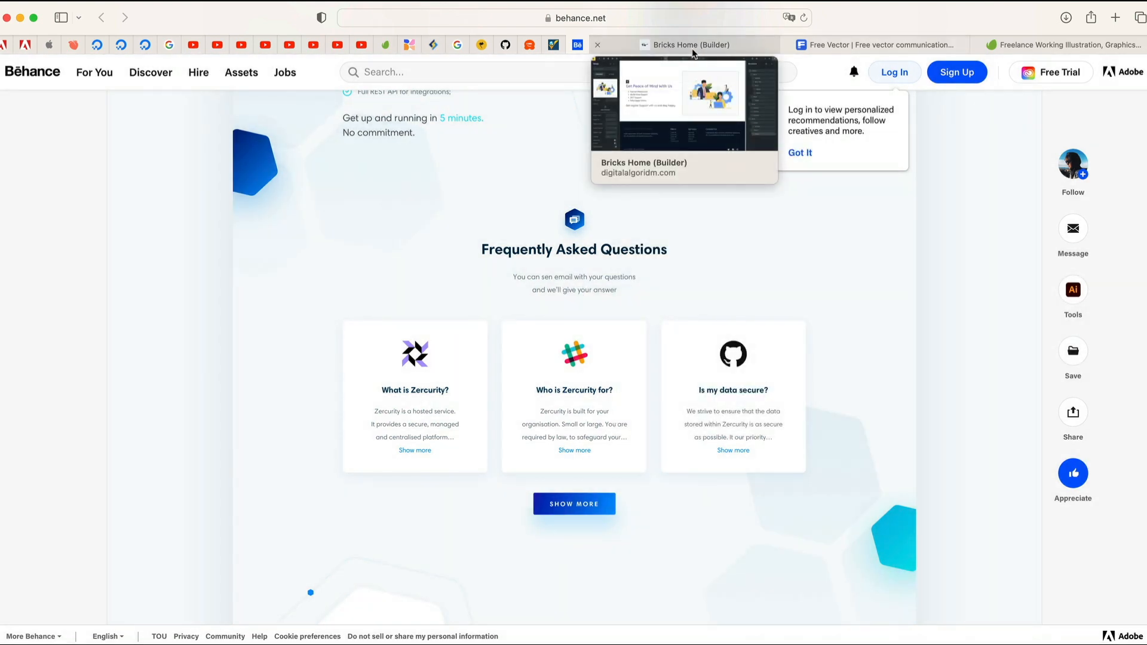
pyautogui.click(693, 53)
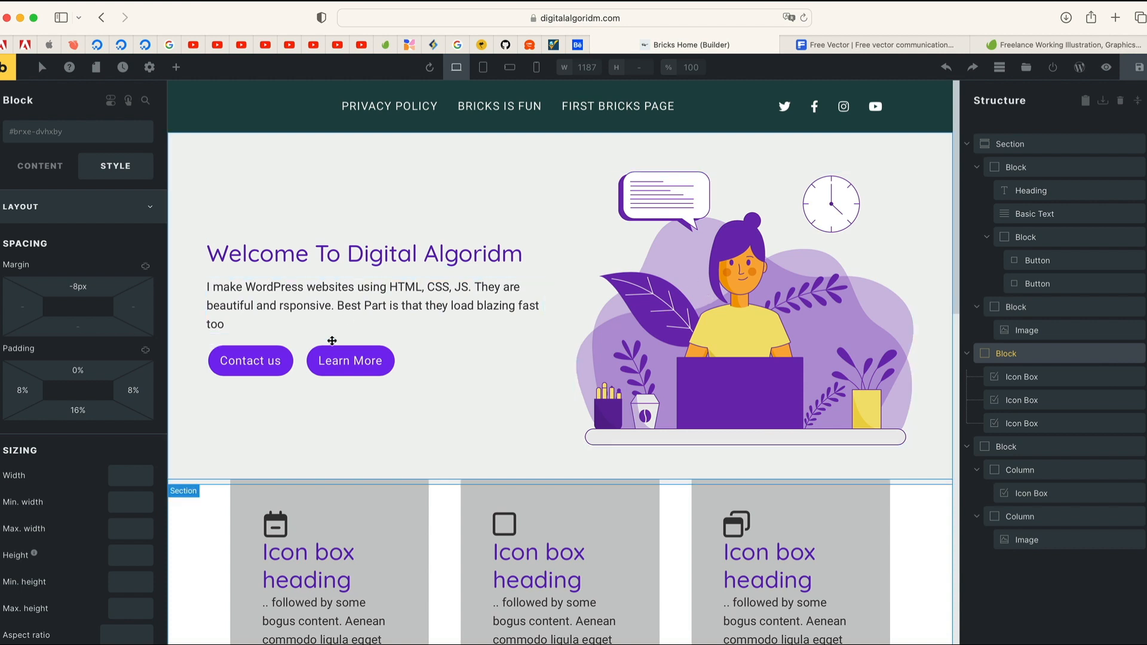
# - Set the hero's Learn More button background to the dark purple palette color #3b1473
pyautogui.click(368, 361)
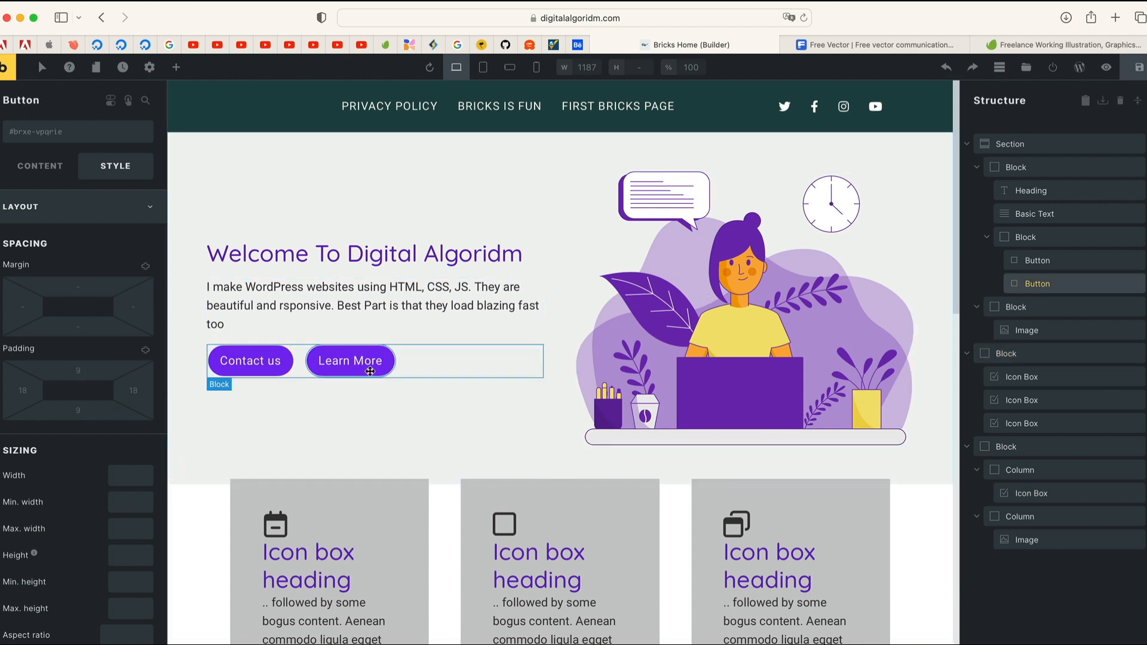
pyautogui.scroll(-10, 71, 508)
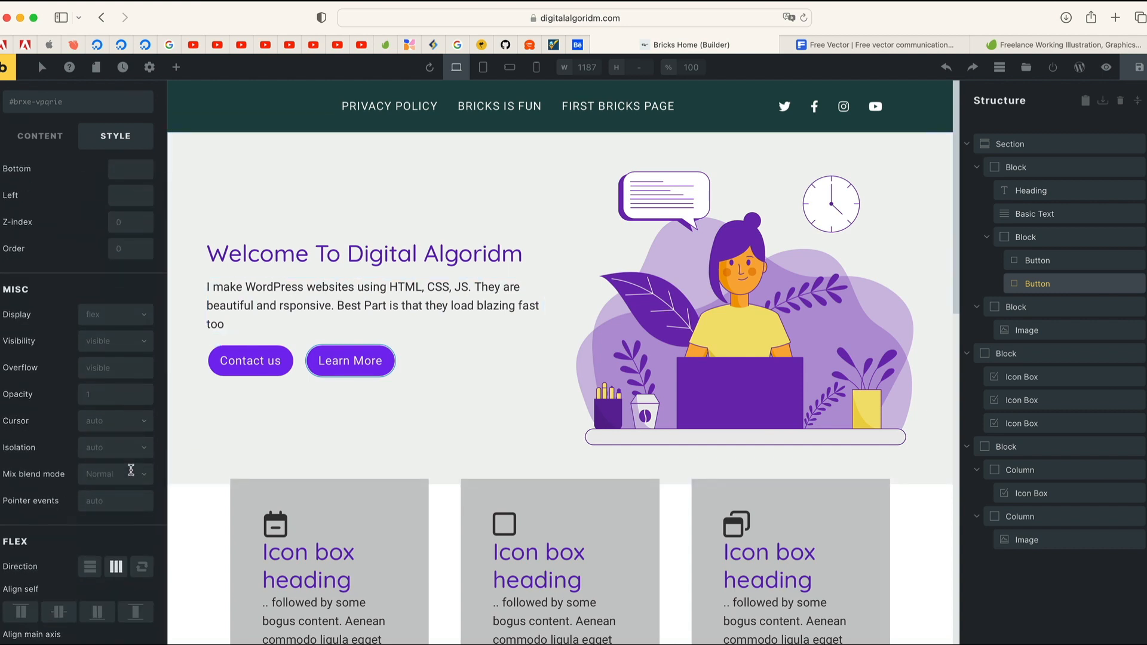
pyautogui.click(78, 459)
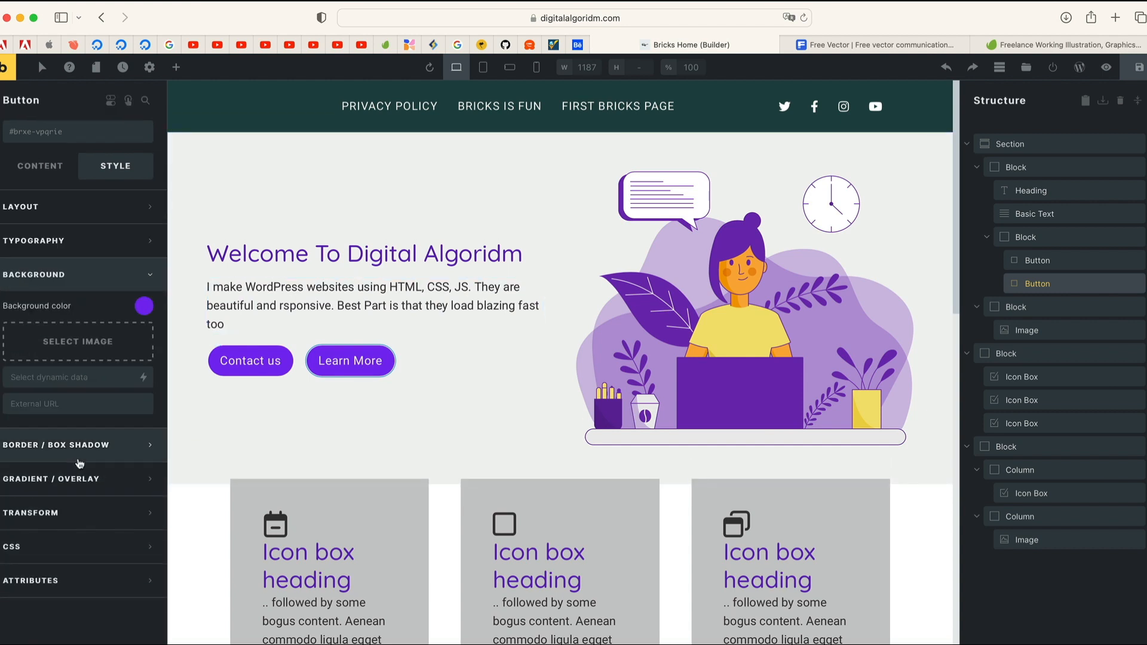
pyautogui.click(145, 306)
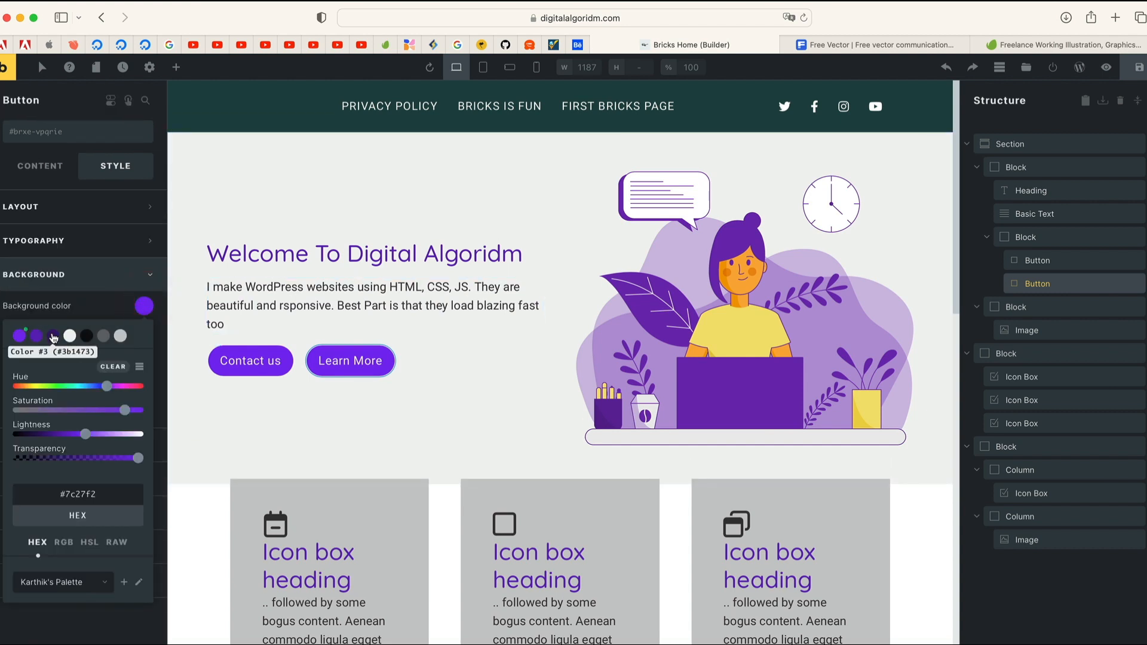
pyautogui.click(53, 336)
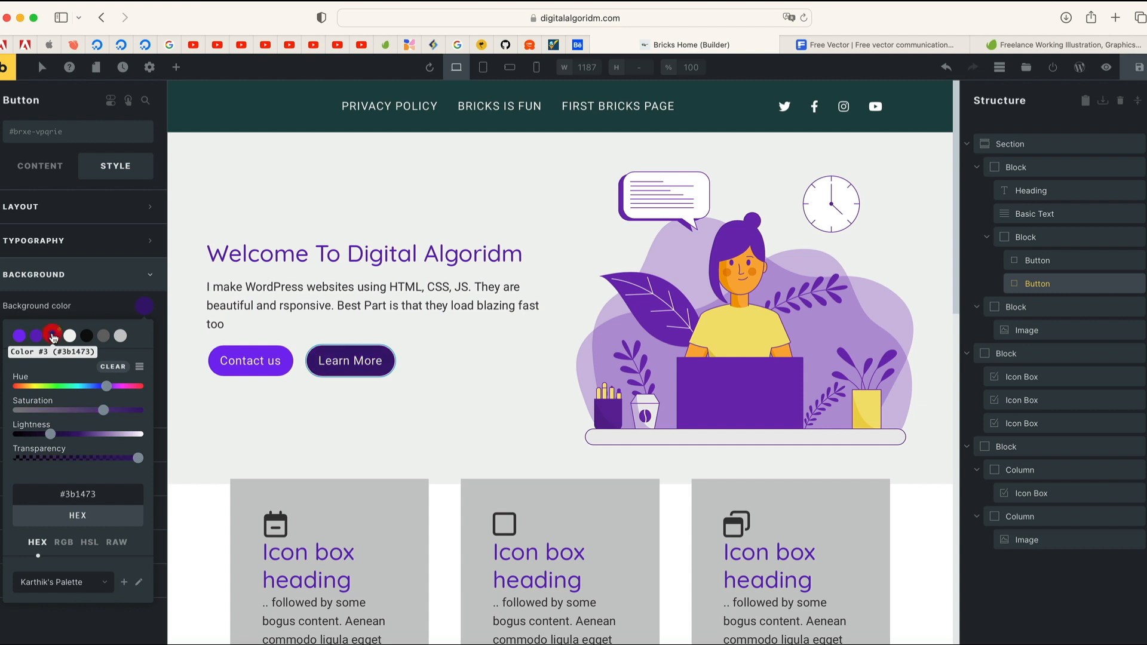
pyautogui.click(109, 279)
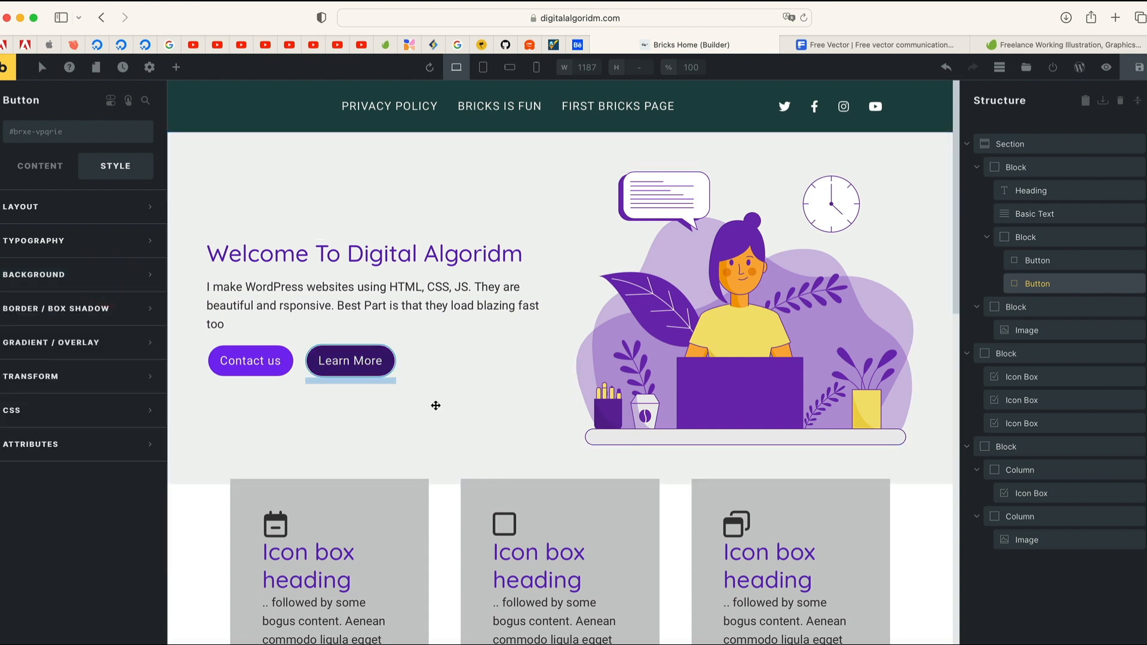
# - Select the hero section and remove its light grey background color
pyautogui.scroll(-5, 515, 489)
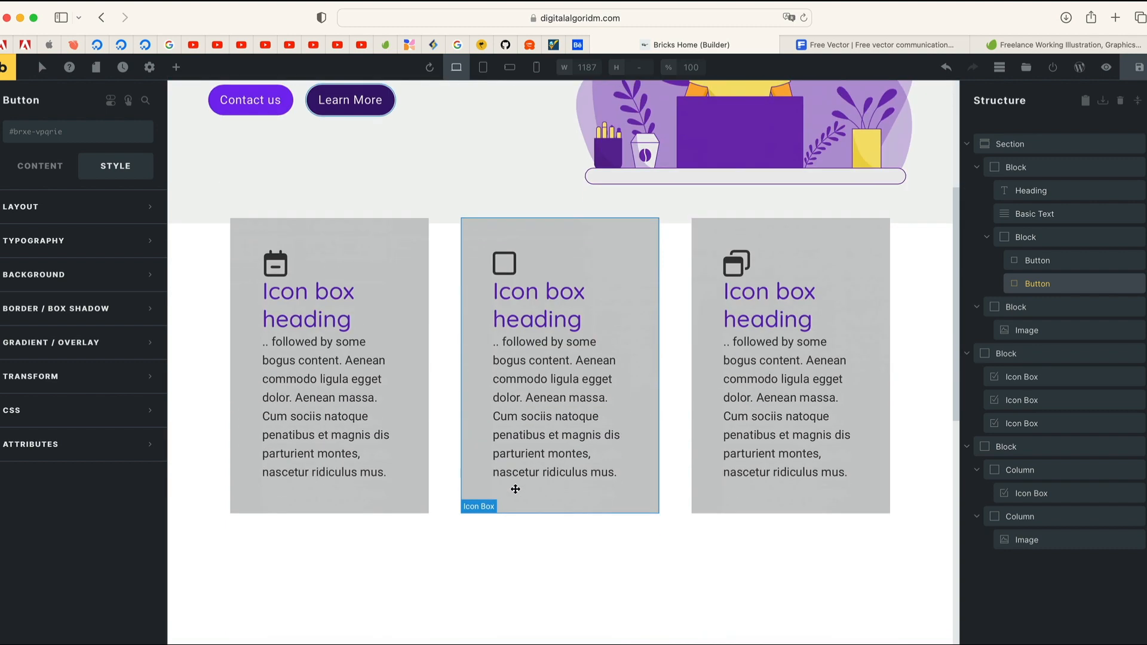
pyautogui.scroll(3, 397, 300)
pyautogui.click(398, 300)
pyautogui.scroll(3, 500, 239)
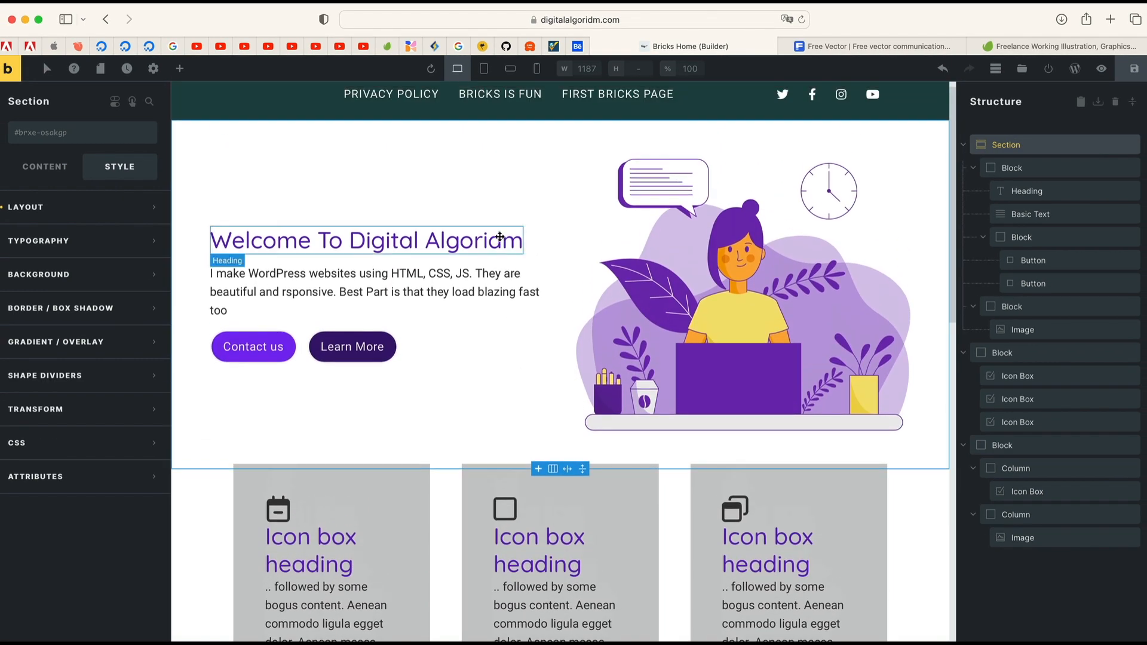
# - Examine the layout spacing of the hero's heading and basic text, ending on the hero section
pyautogui.click(418, 239)
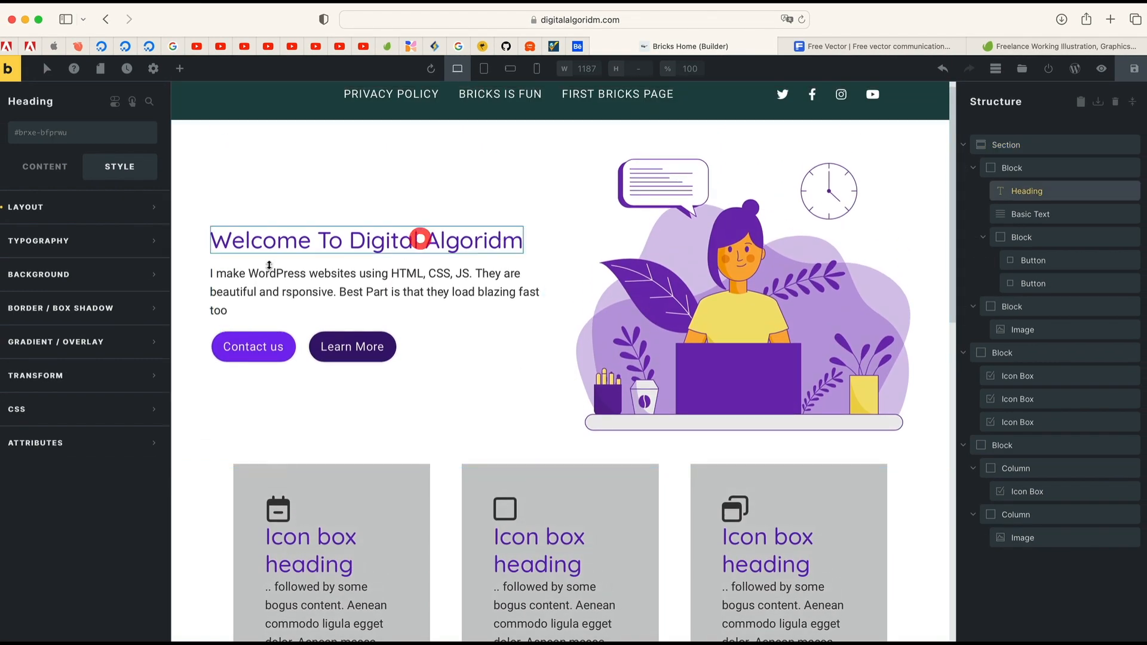
pyautogui.click(82, 217)
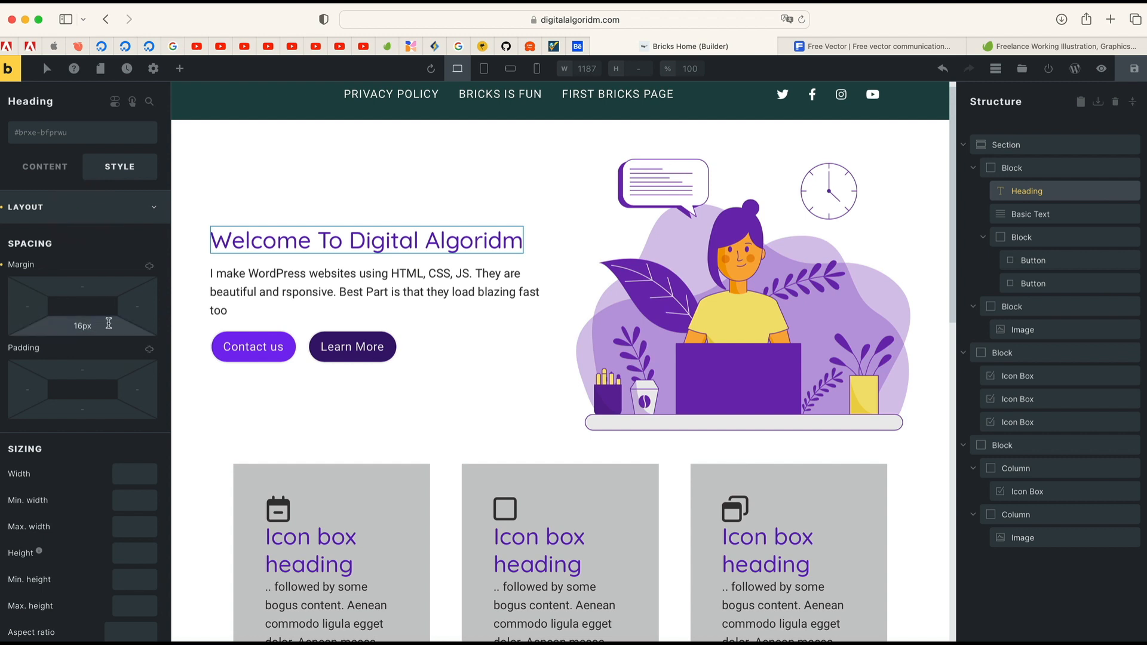
pyautogui.click(79, 208)
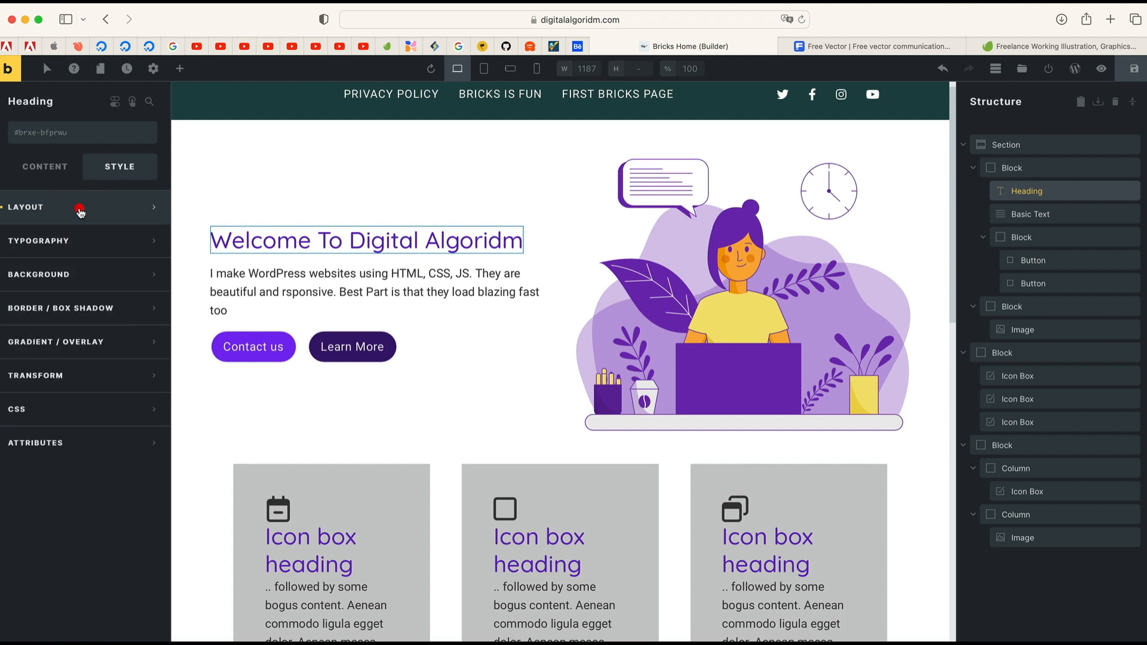
pyautogui.click(301, 293)
pyautogui.click(114, 214)
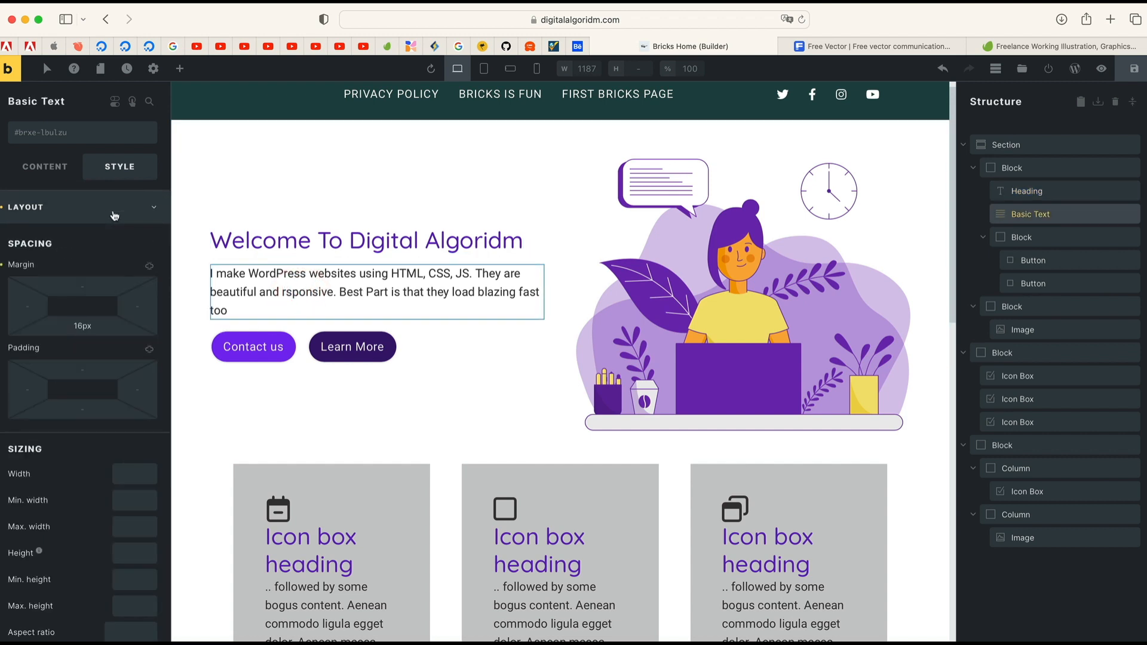
pyautogui.click(114, 215)
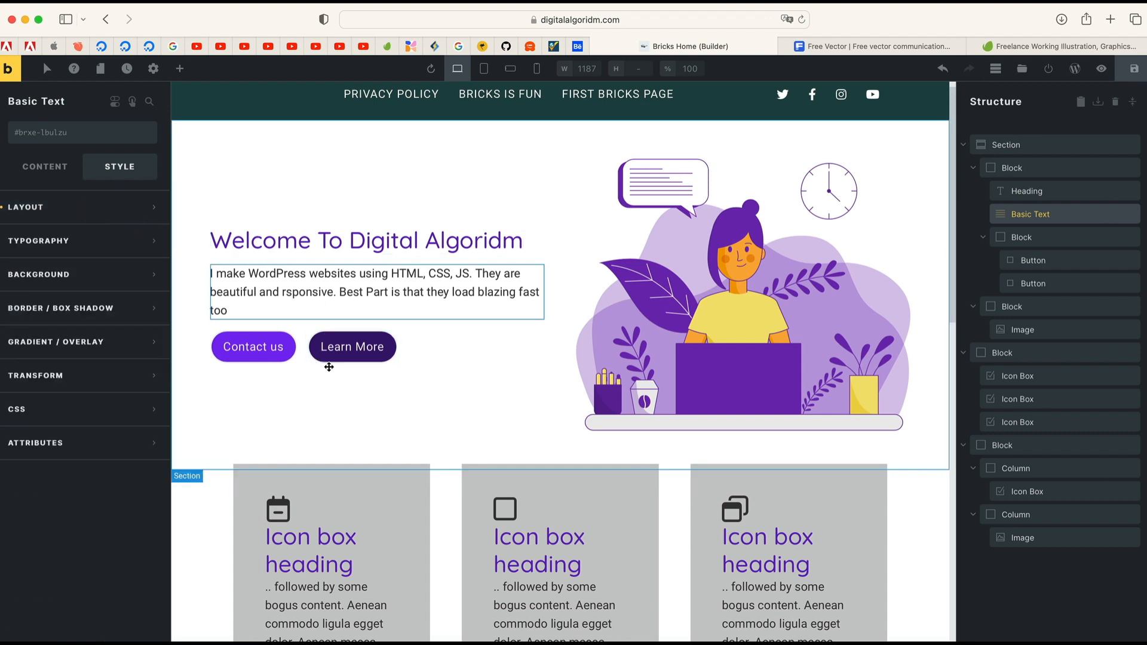
pyautogui.click(517, 133)
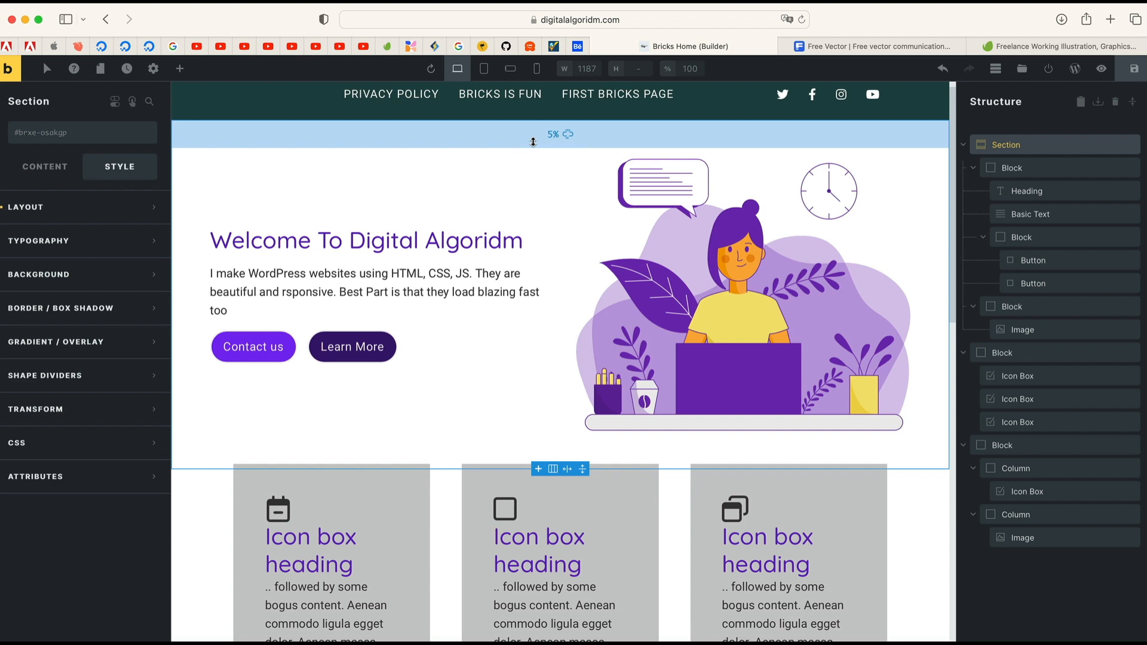
# - Give the three icon boxes a lighter grey background and set their parent block's top margin to -16px
pyautogui.scroll(-5, 462, 347)
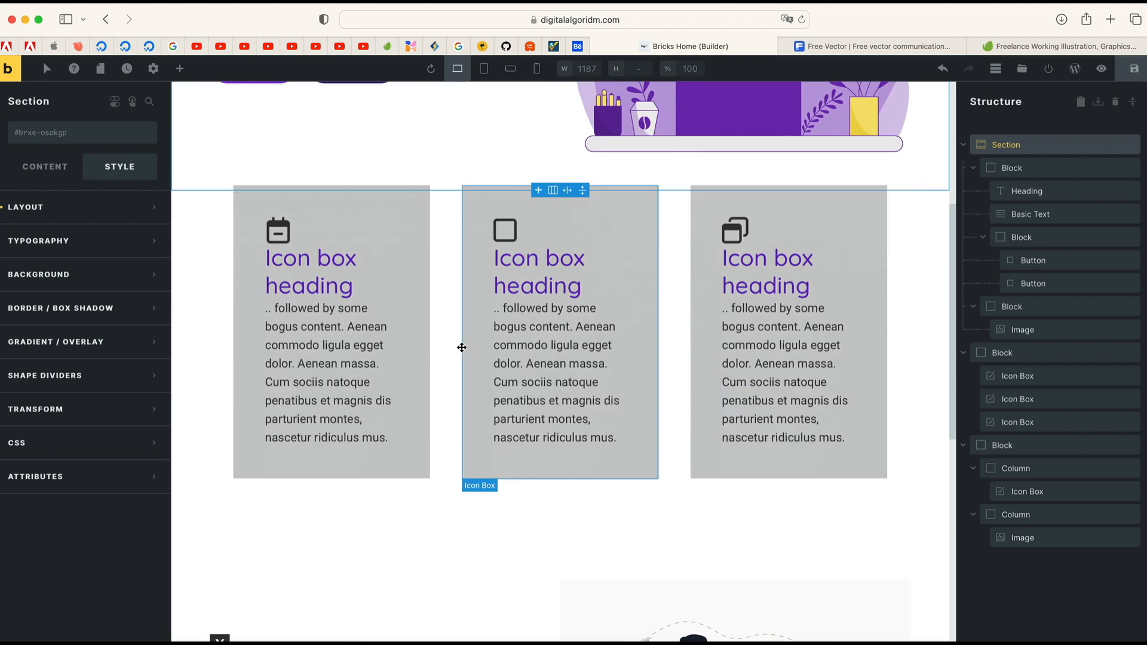
pyautogui.scroll(-3, 410, 463)
pyautogui.scroll(3, 408, 287)
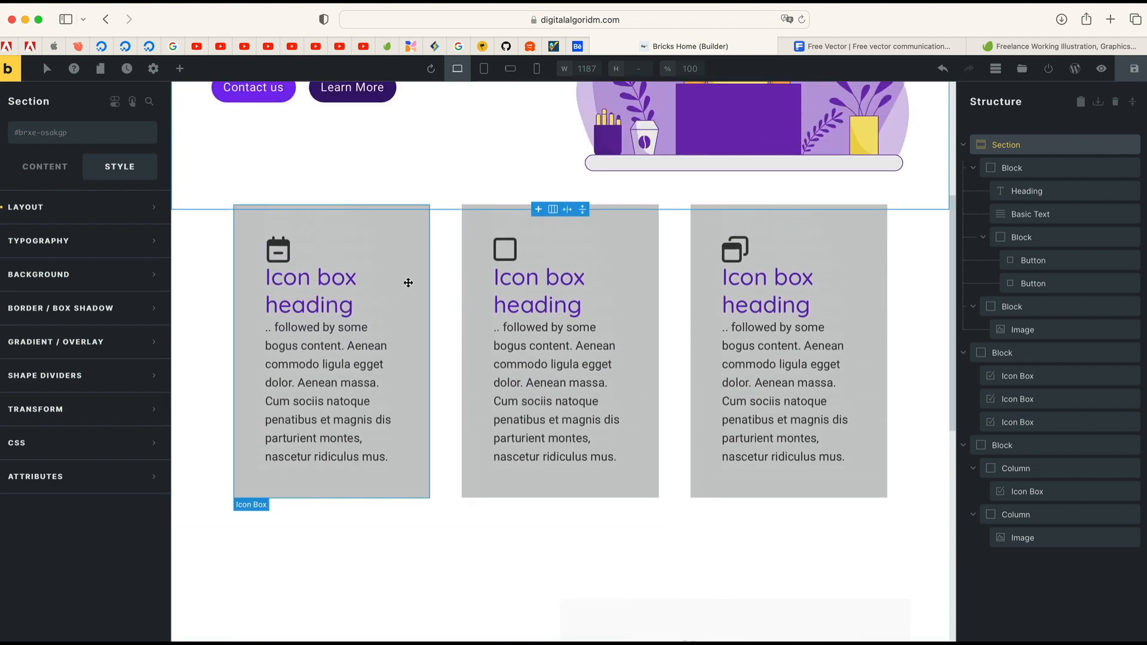
pyautogui.click(407, 281)
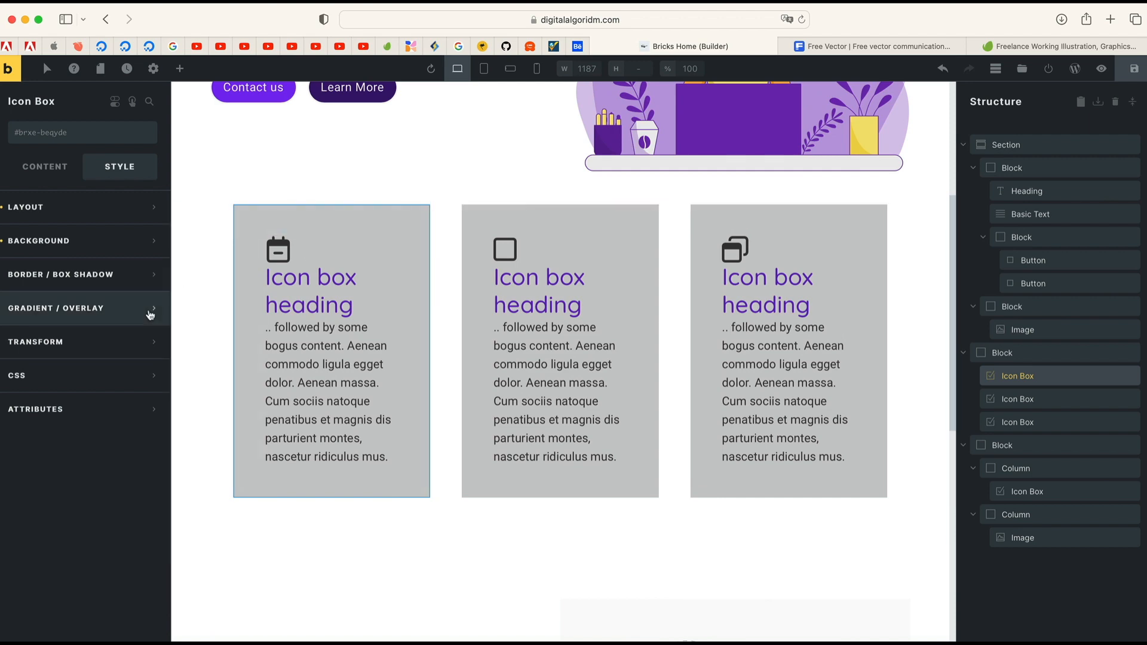
pyautogui.click(107, 244)
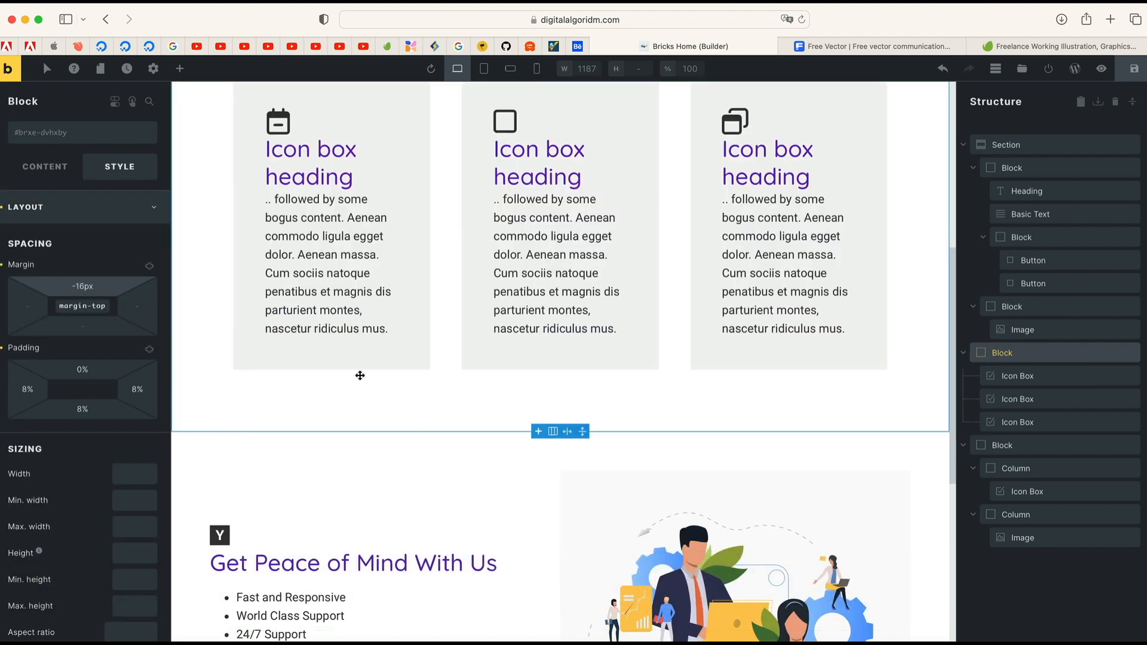
pyautogui.scroll(5, 359, 378)
pyautogui.scroll(1, 361, 379)
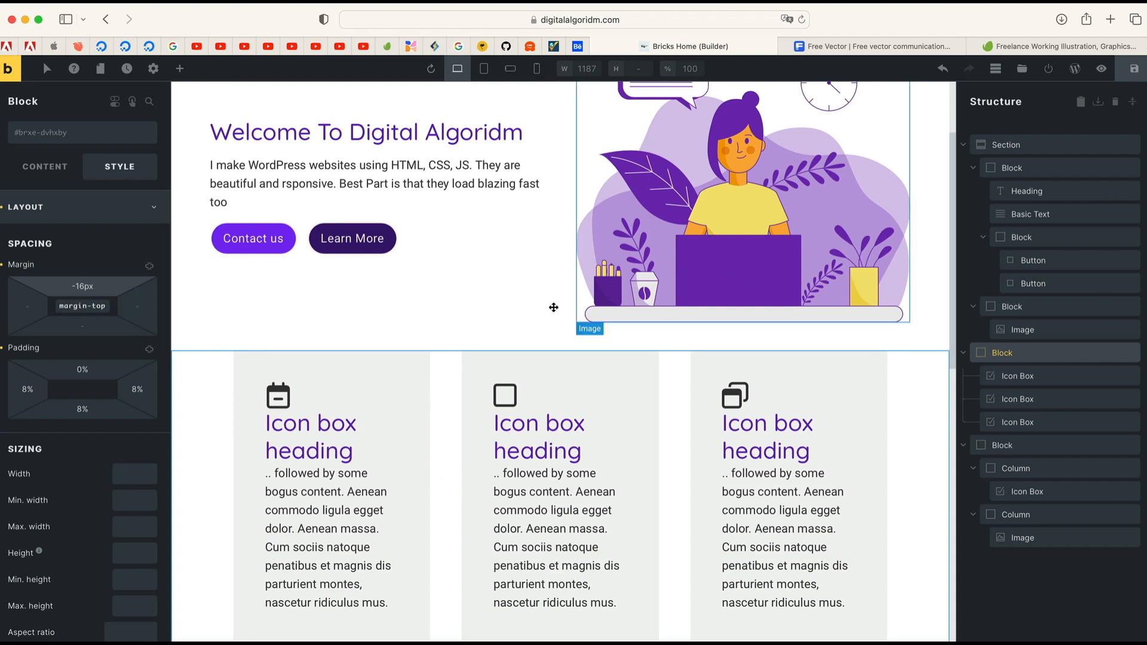
pyautogui.scroll(5, 554, 307)
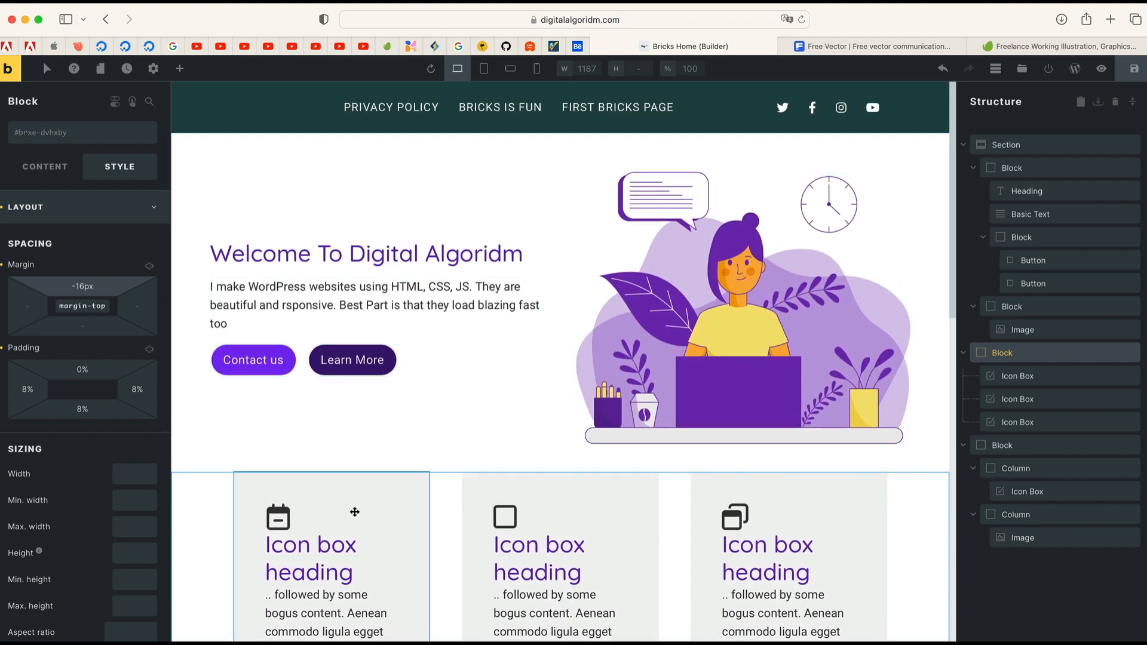
# - Add a new block from the two-column block and move it out to the root level beneath that block
pyautogui.scroll(-15, 418, 359)
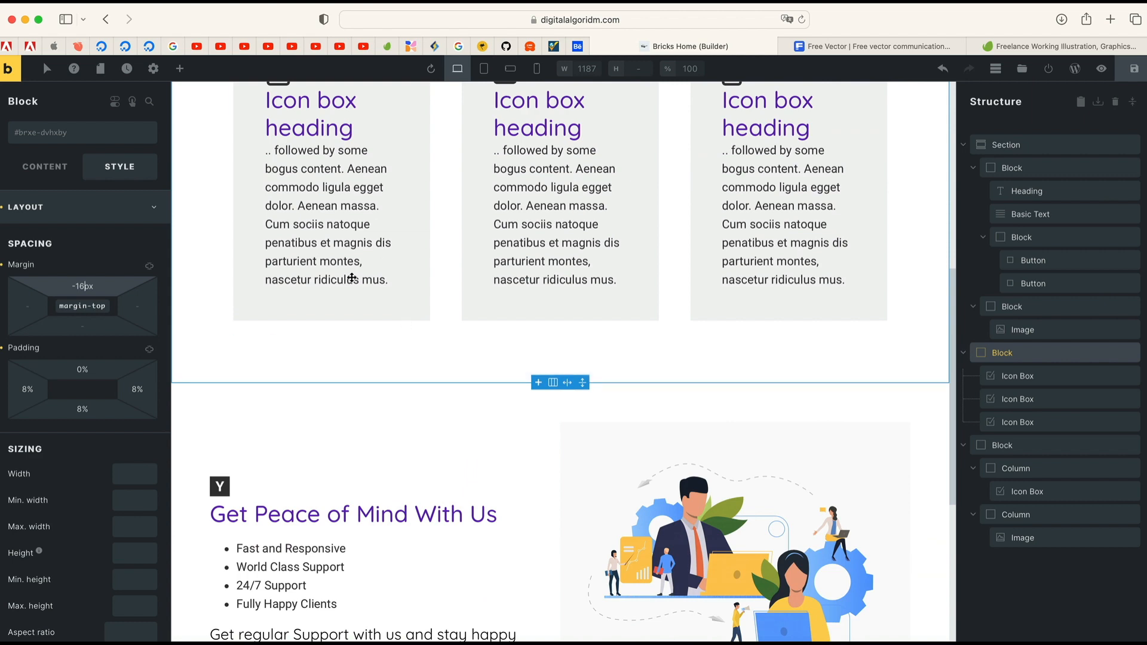
pyautogui.scroll(-9, 358, 373)
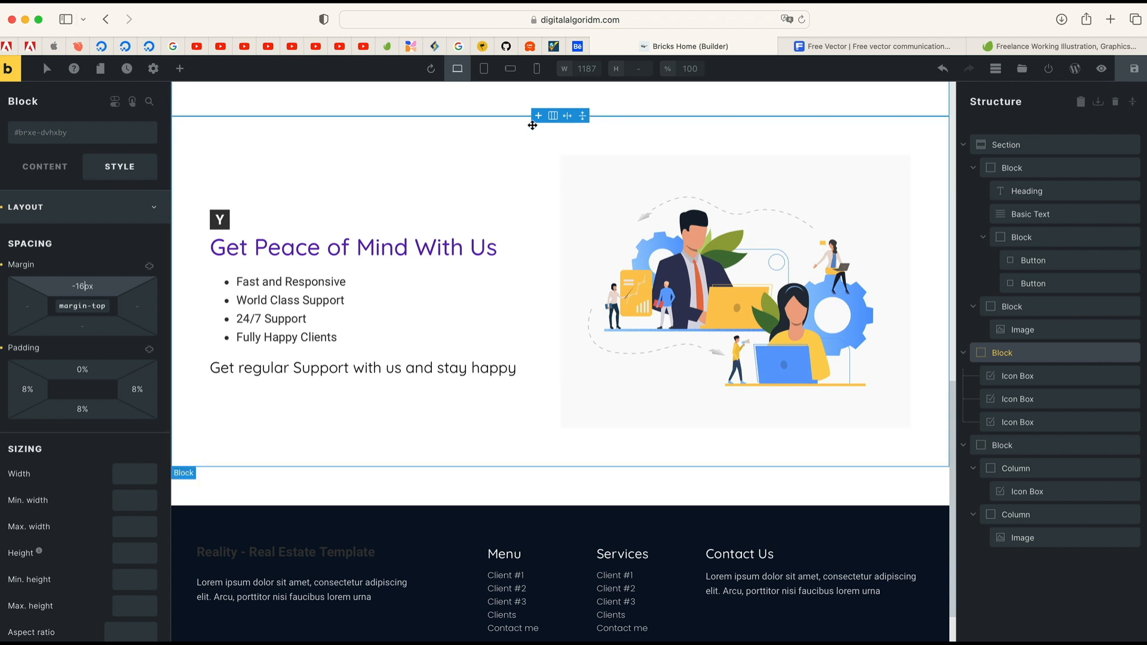
pyautogui.moveTo(537, 123)
pyautogui.scroll(-2, 592, 371)
pyautogui.click(599, 392)
pyautogui.moveTo(539, 407)
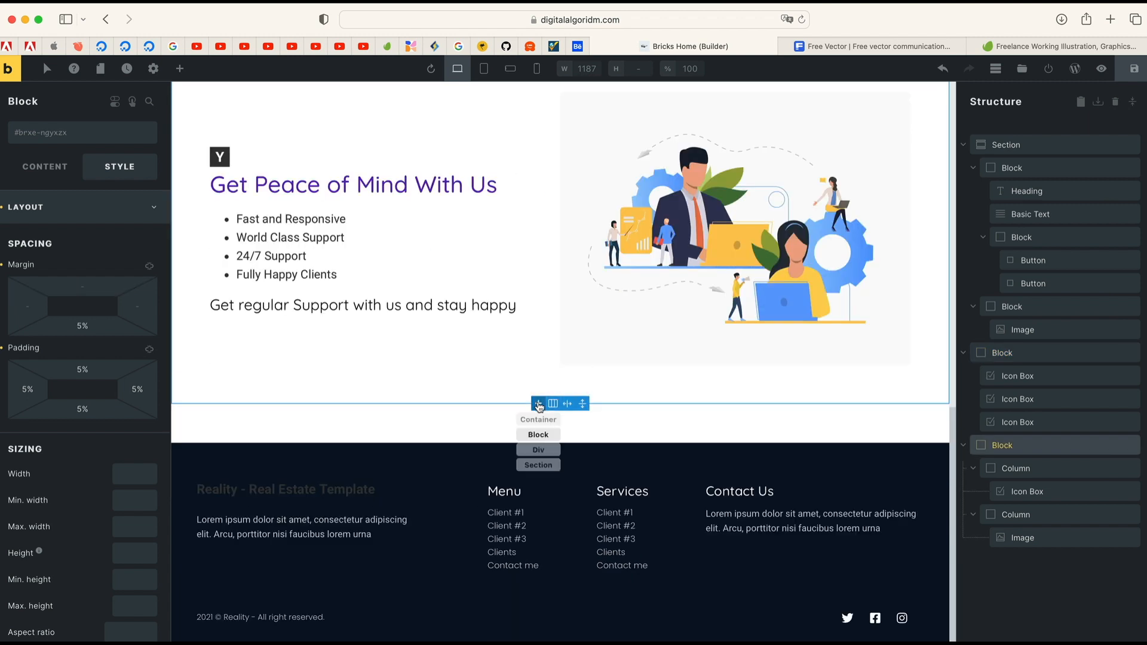
pyautogui.click(540, 436)
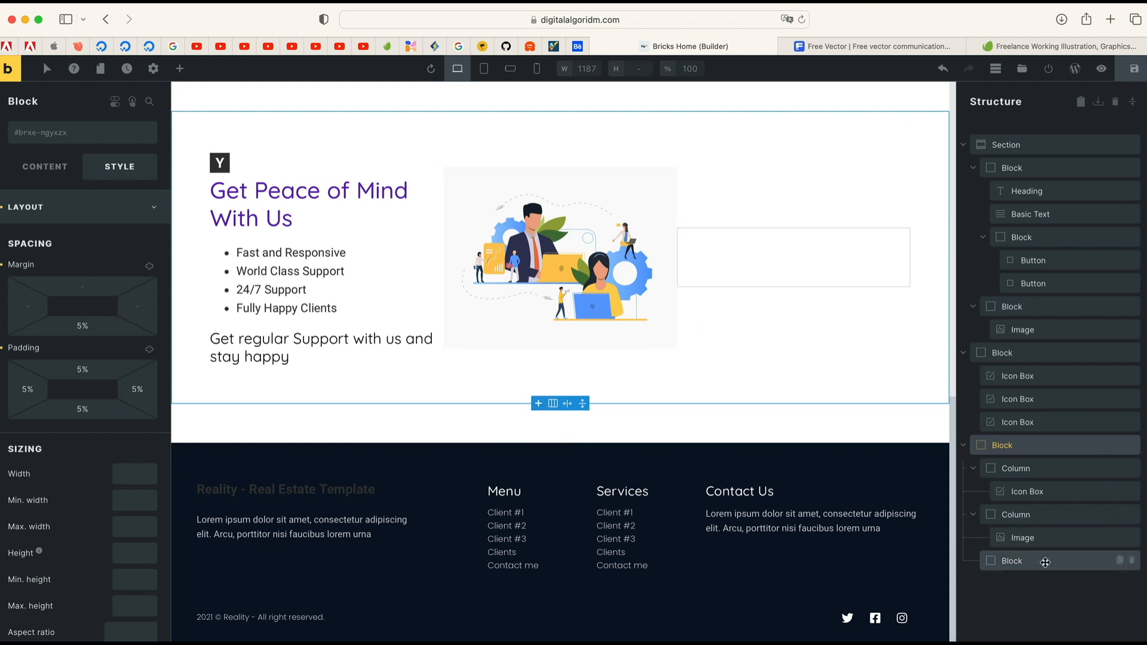
pyautogui.moveTo(1046, 563); pyautogui.dragTo(960, 569)
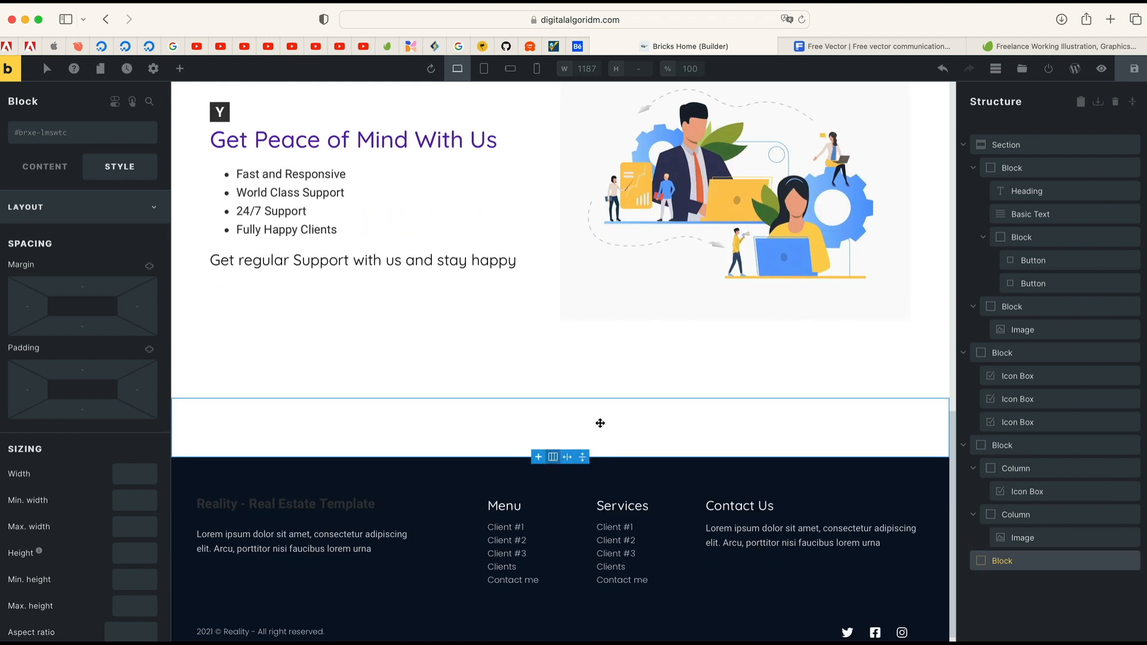
# - Check the Frequently Asked Questions layout in the Behance reference and return to the Bricks builder with the new block selected
pyautogui.click(578, 47)
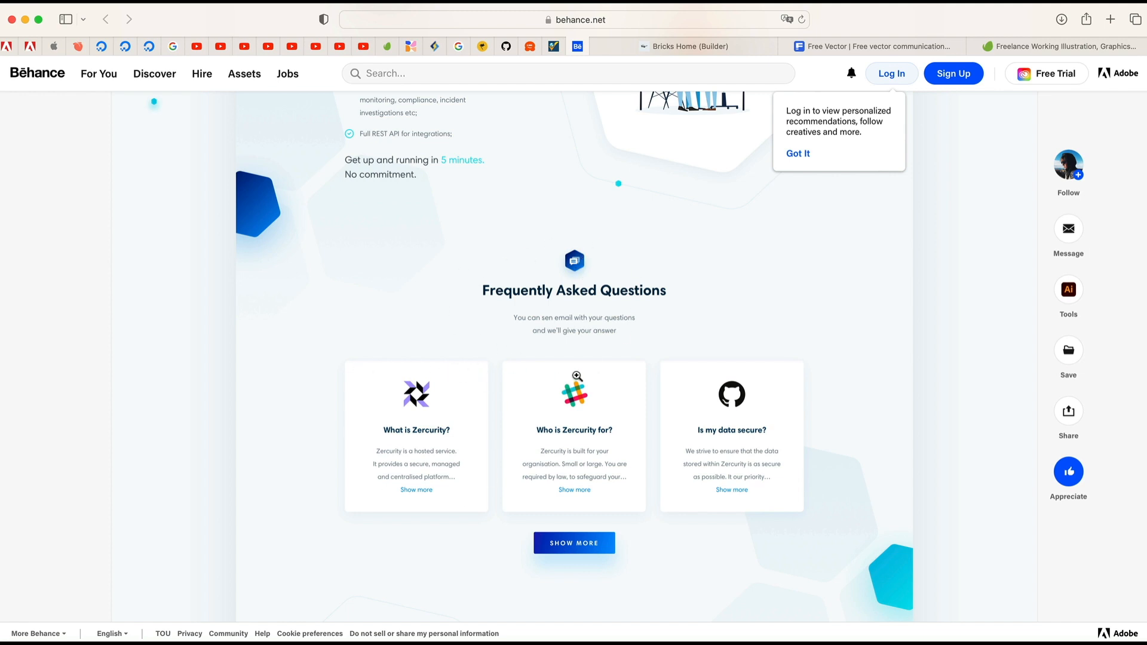
pyautogui.click(572, 50)
pyautogui.click(682, 46)
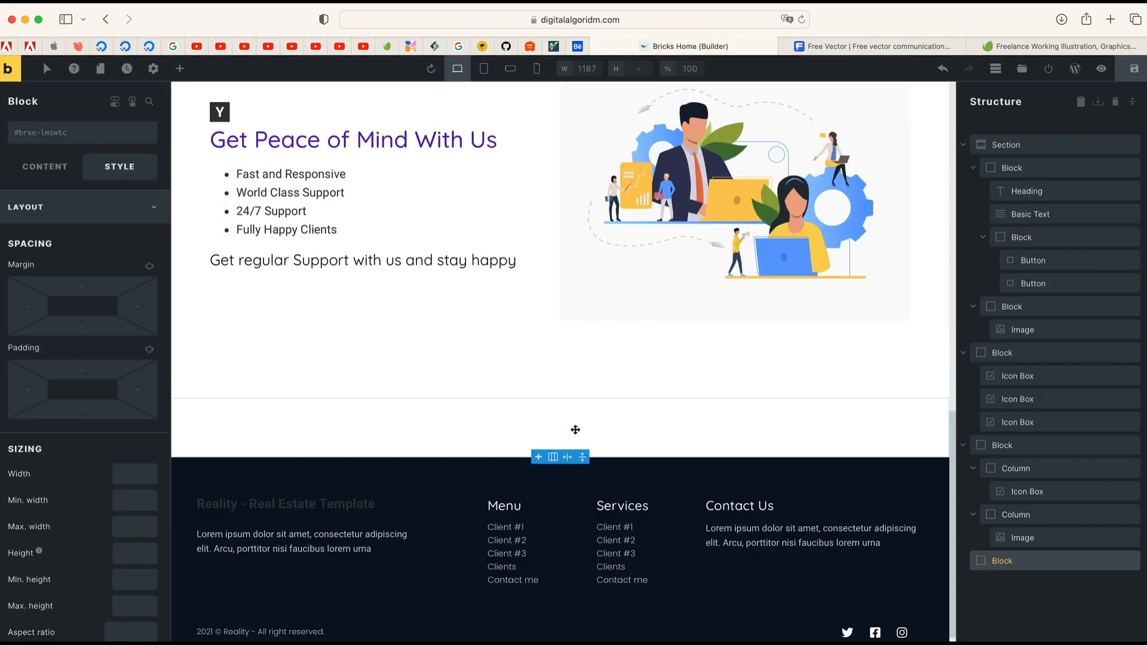
pyautogui.click(575, 429)
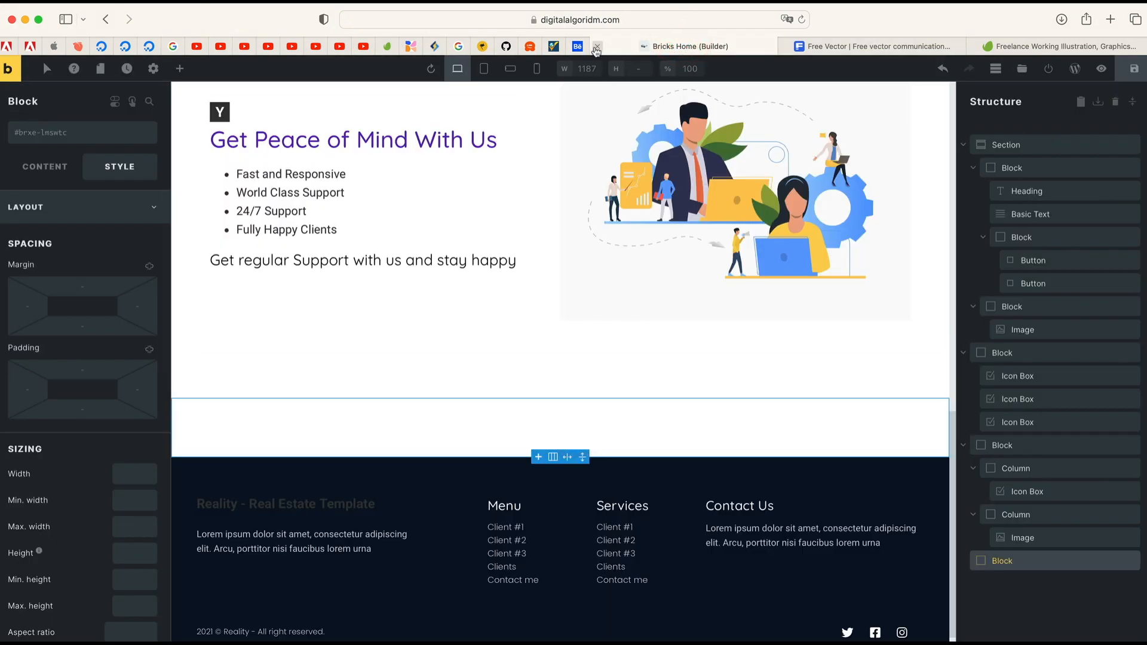
pyautogui.click(587, 48)
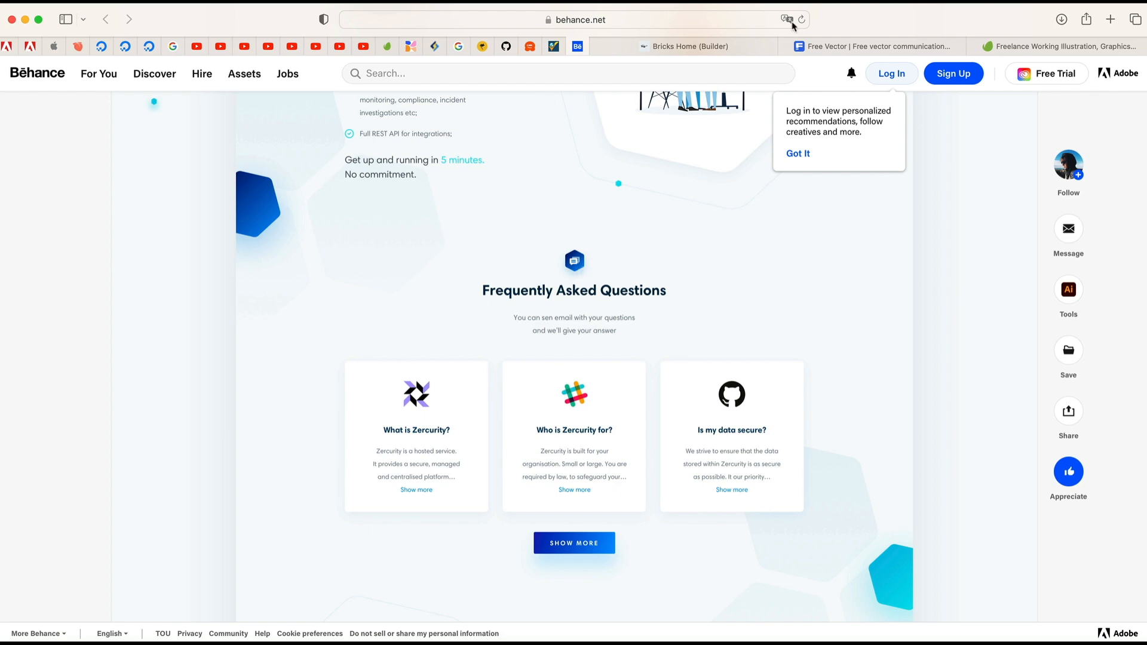
pyautogui.click(714, 46)
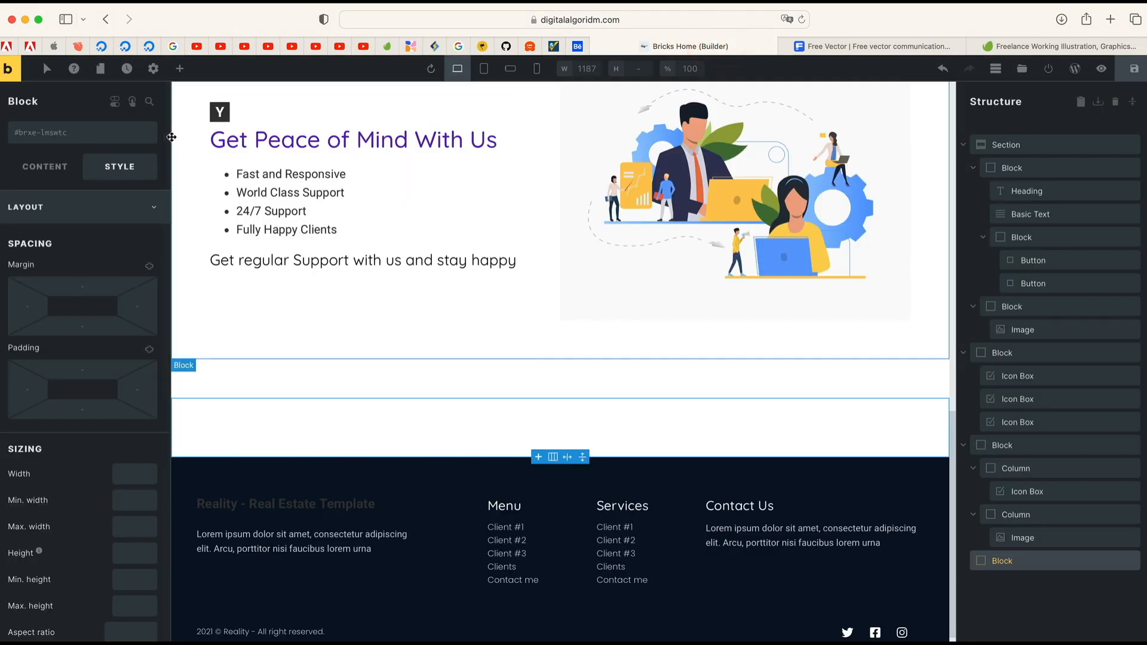
# - Copy the "Get Peace of Mind With Us" icon box and paste it into the new empty block
pyautogui.scroll(10, 341, 239)
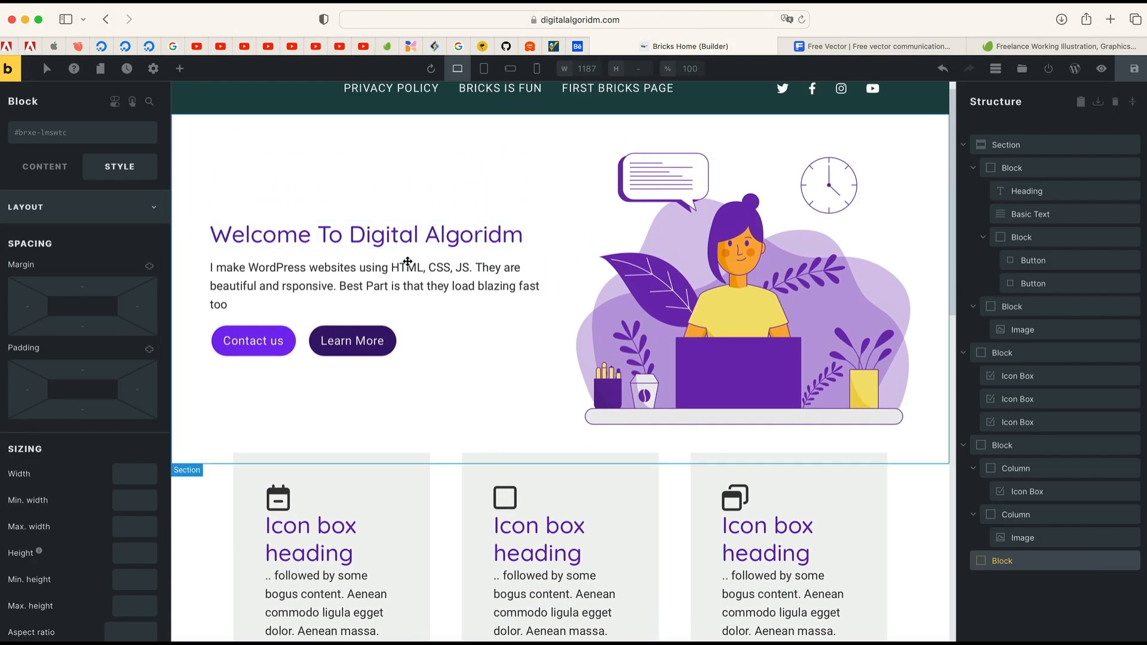
pyautogui.scroll(-10, 408, 262)
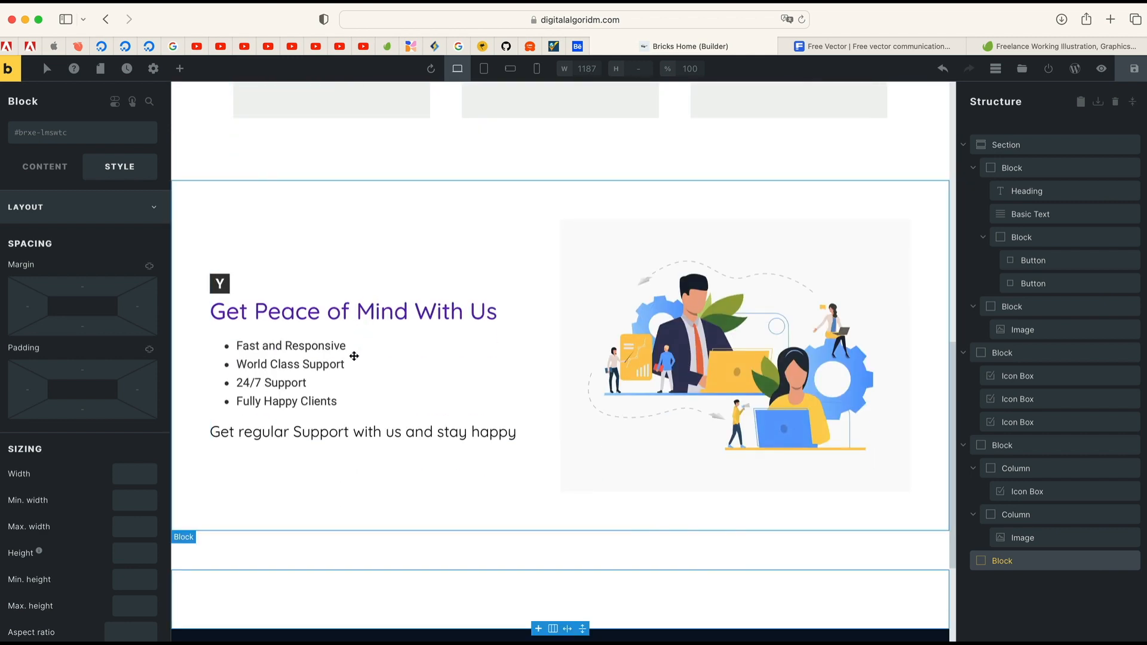
pyautogui.click(311, 314)
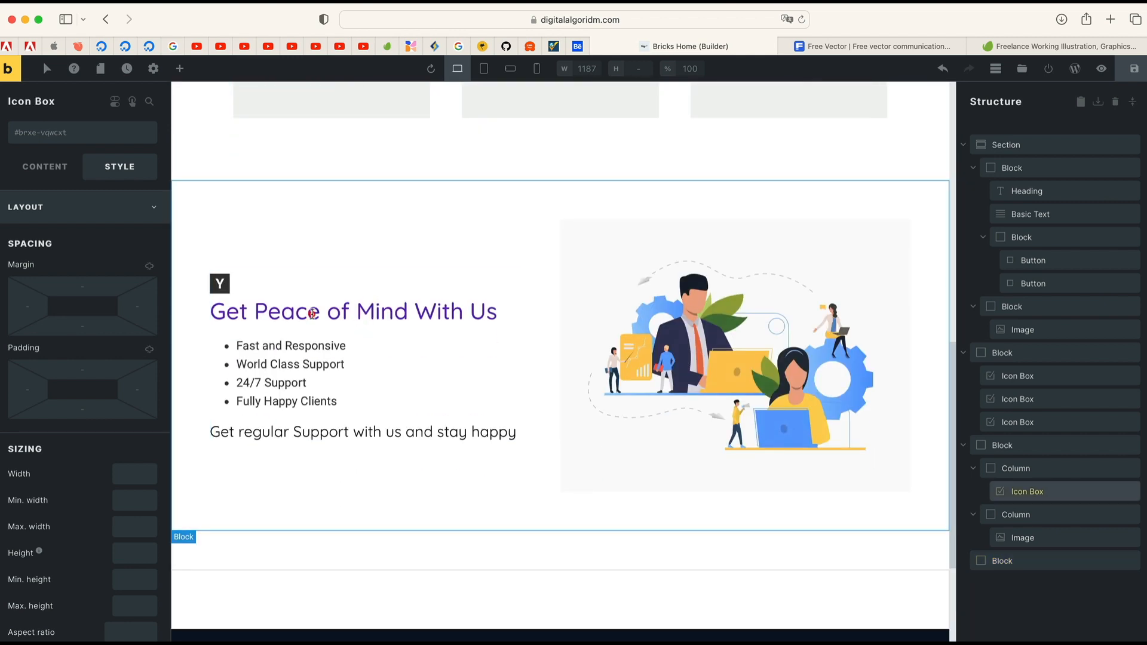
pyautogui.rightClick(357, 327)
pyautogui.click(386, 339)
pyautogui.scroll(-5, 400, 410)
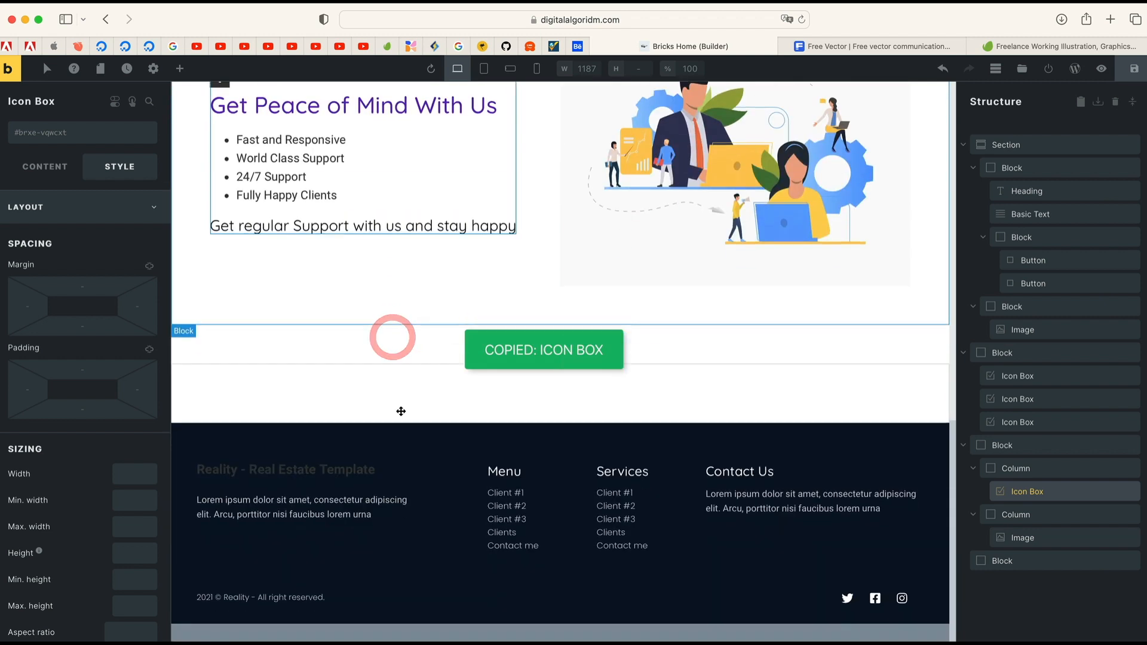
pyautogui.click(1045, 558)
pyautogui.rightClick(1047, 564)
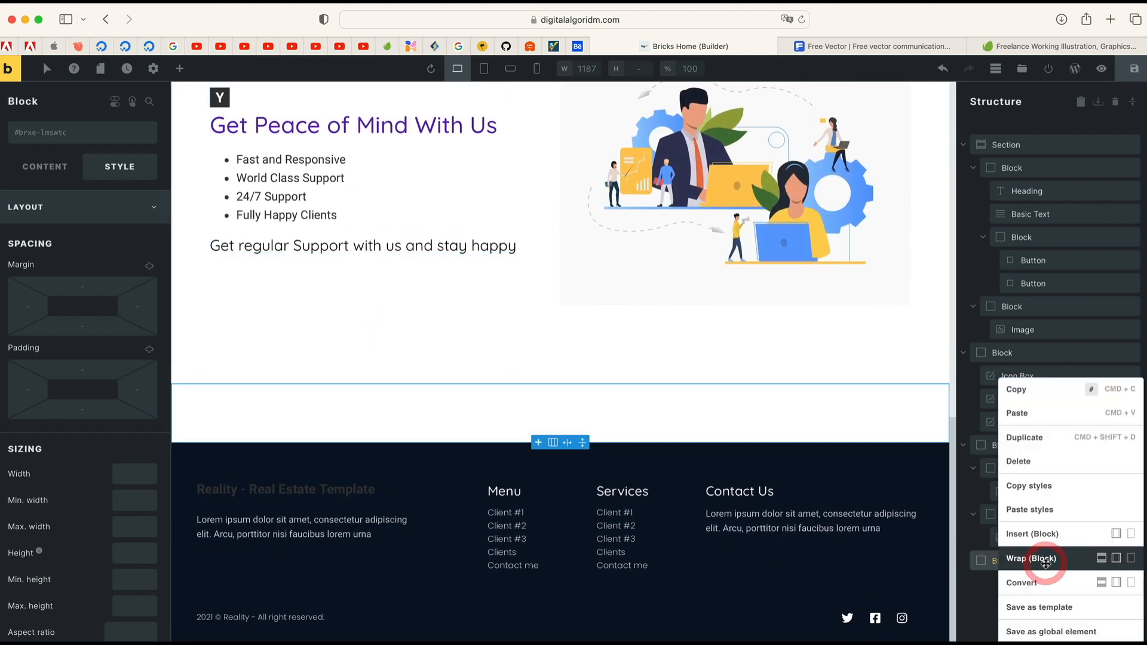
pyautogui.click(1051, 419)
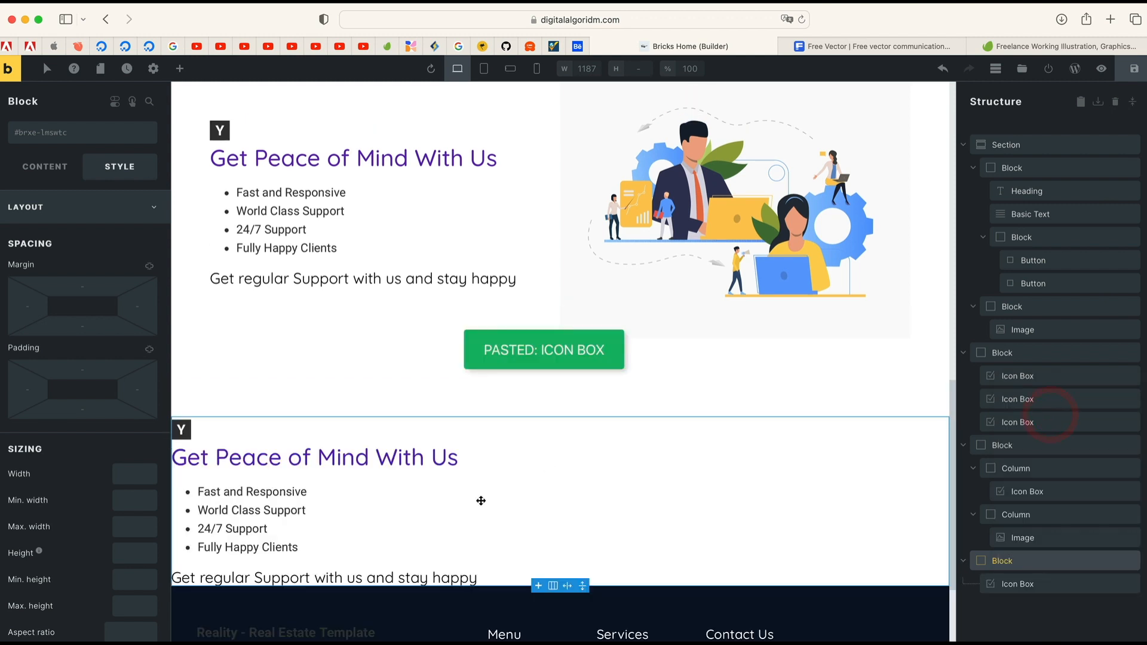
# - Set linked padding of 5% on all sides of the new block containing the pasted icon box
pyautogui.click(1052, 562)
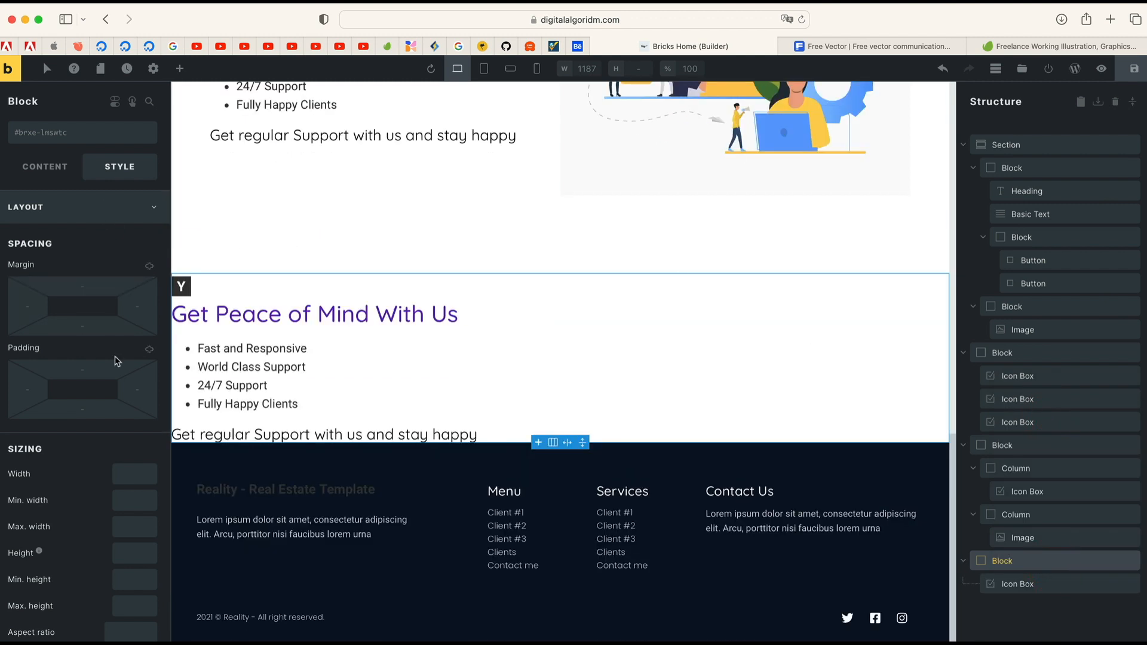
pyautogui.click(147, 347)
pyautogui.click(98, 372)
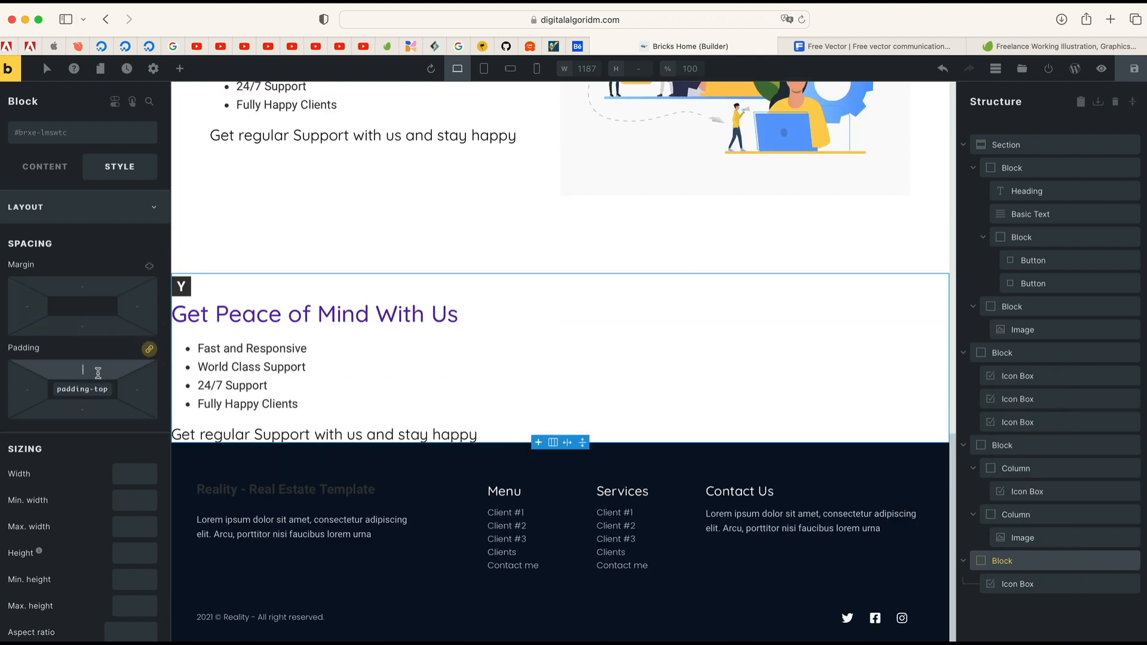
pyautogui.write('64px')
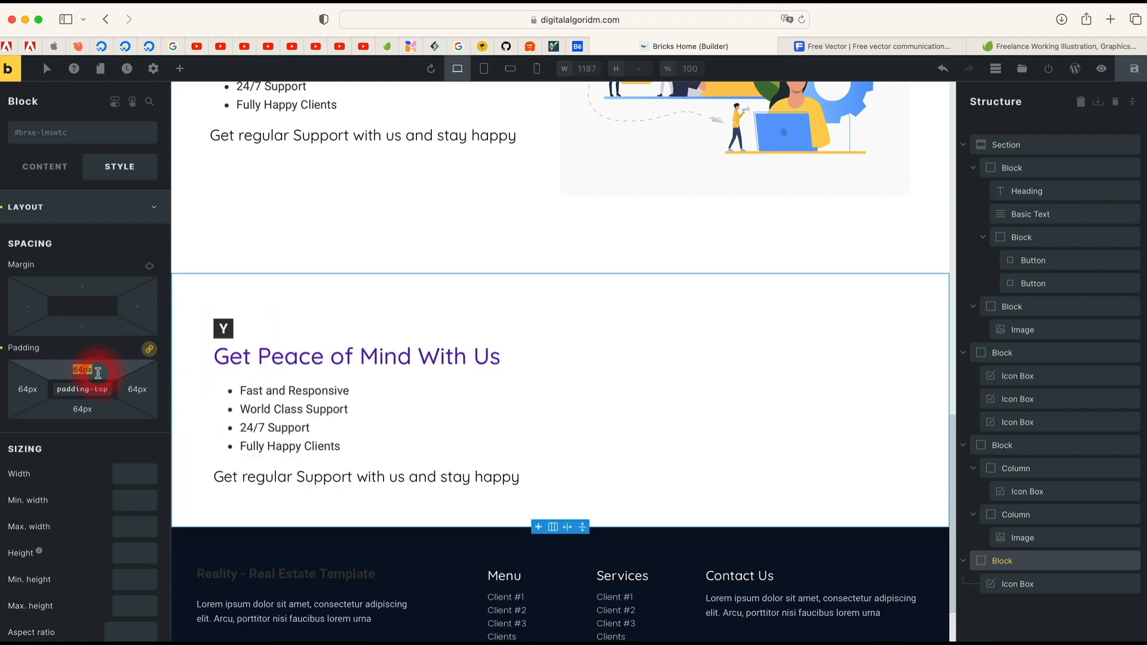
pyautogui.write('5')
pyautogui.click(471, 428)
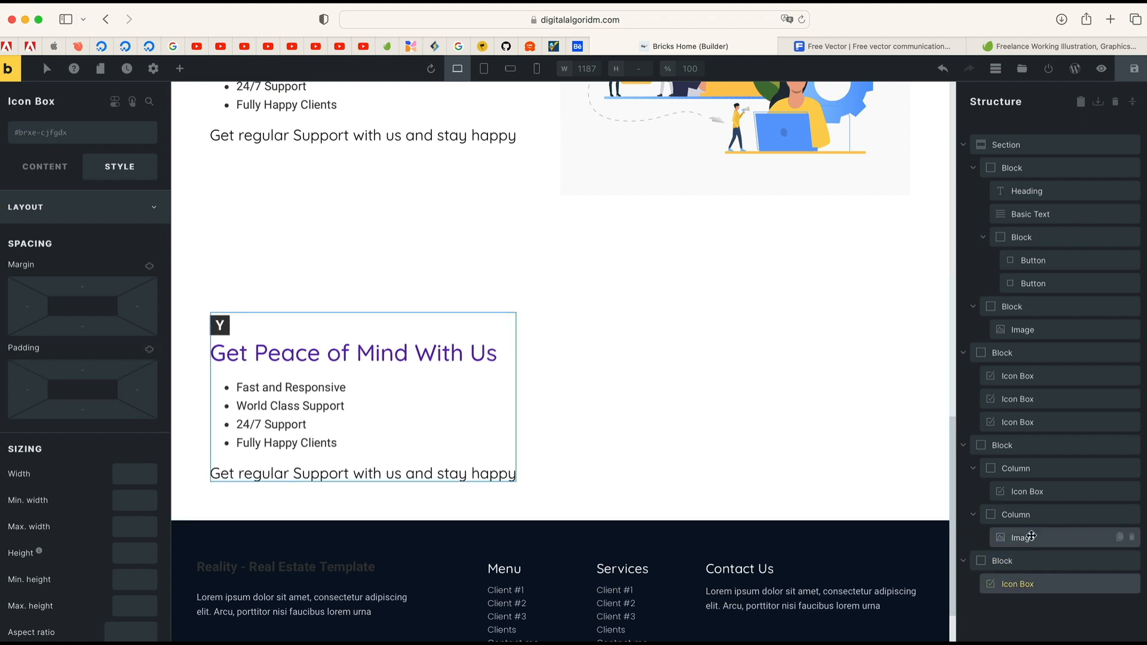
# - Open the new block's content settings, then switch to the Behance reference to examine the Frequently Asked Questions heading and cards
pyautogui.click(1002, 560)
pyautogui.click(45, 165)
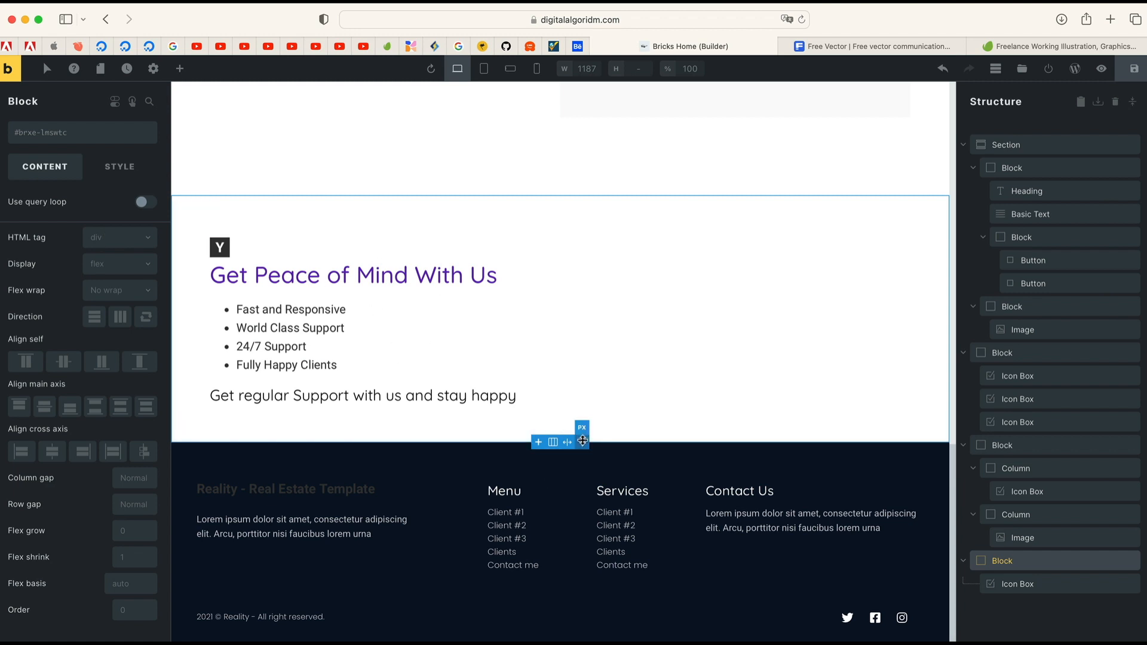
pyautogui.moveTo(583, 441); pyautogui.dragTo(566, 625)
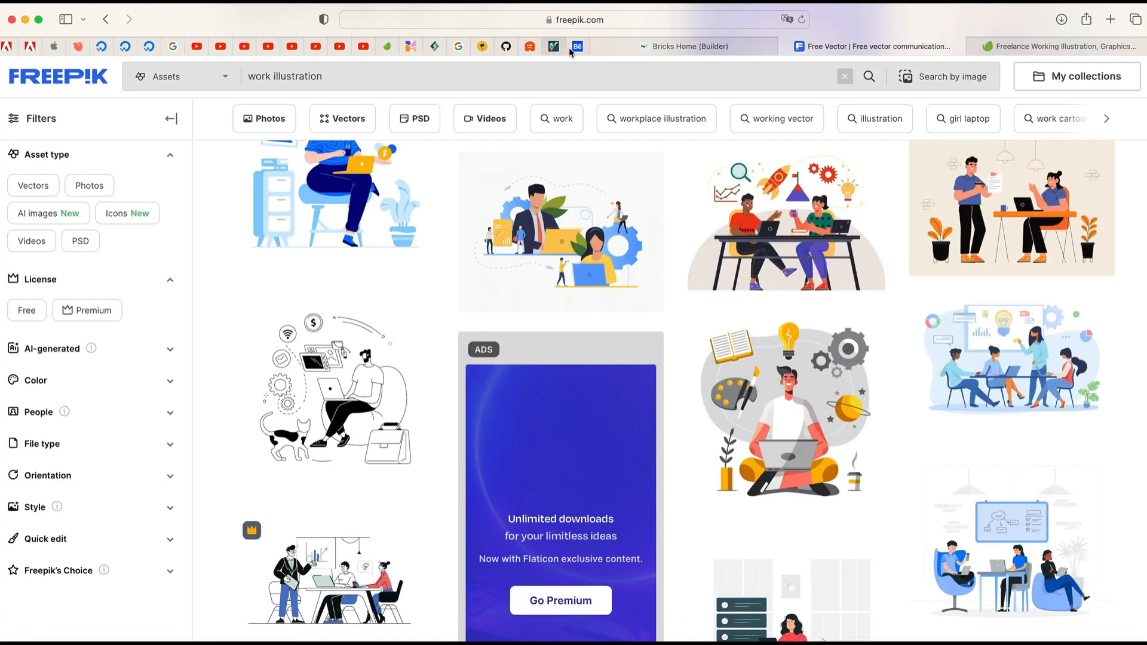
pyautogui.click(574, 47)
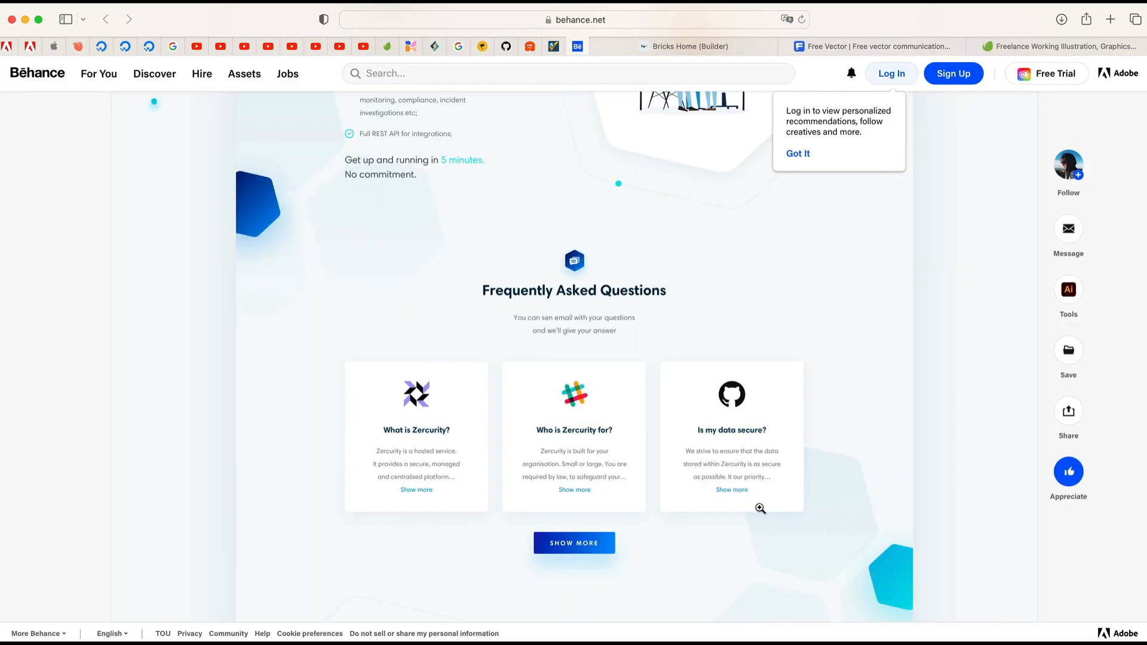
# - Return to the Bricks builder, copy the middle icon box of the three-card row and paste it into the new last block
pyautogui.click(708, 46)
pyautogui.scroll(10, 460, 395)
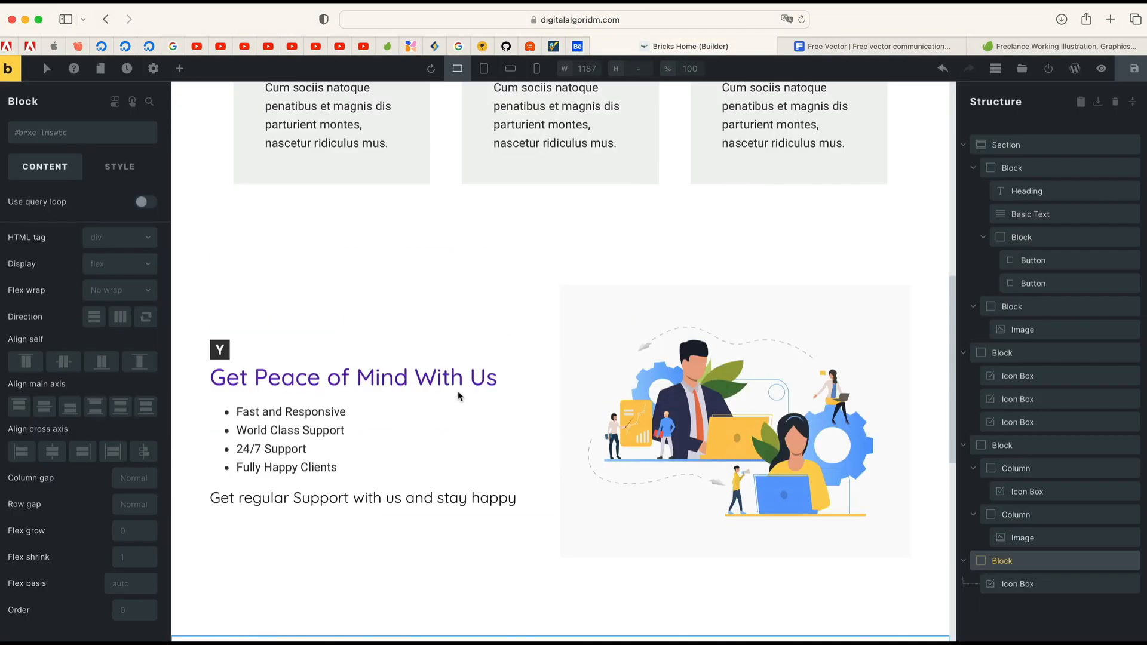
pyautogui.rightClick(595, 357)
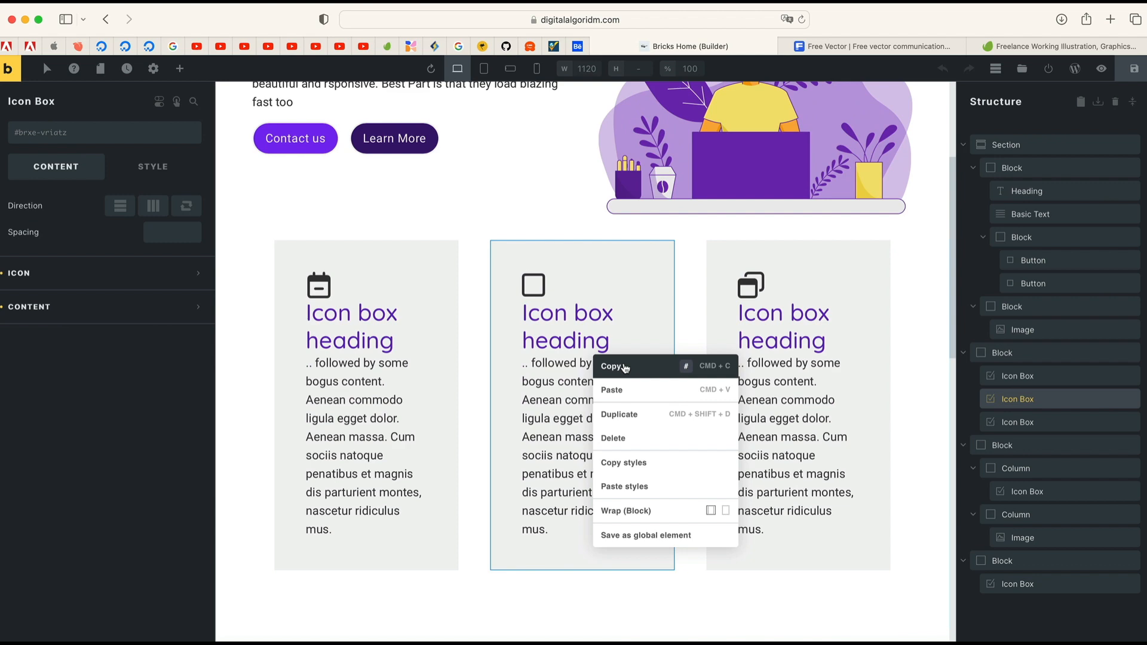
pyautogui.click(625, 367)
pyautogui.scroll(-7, 590, 458)
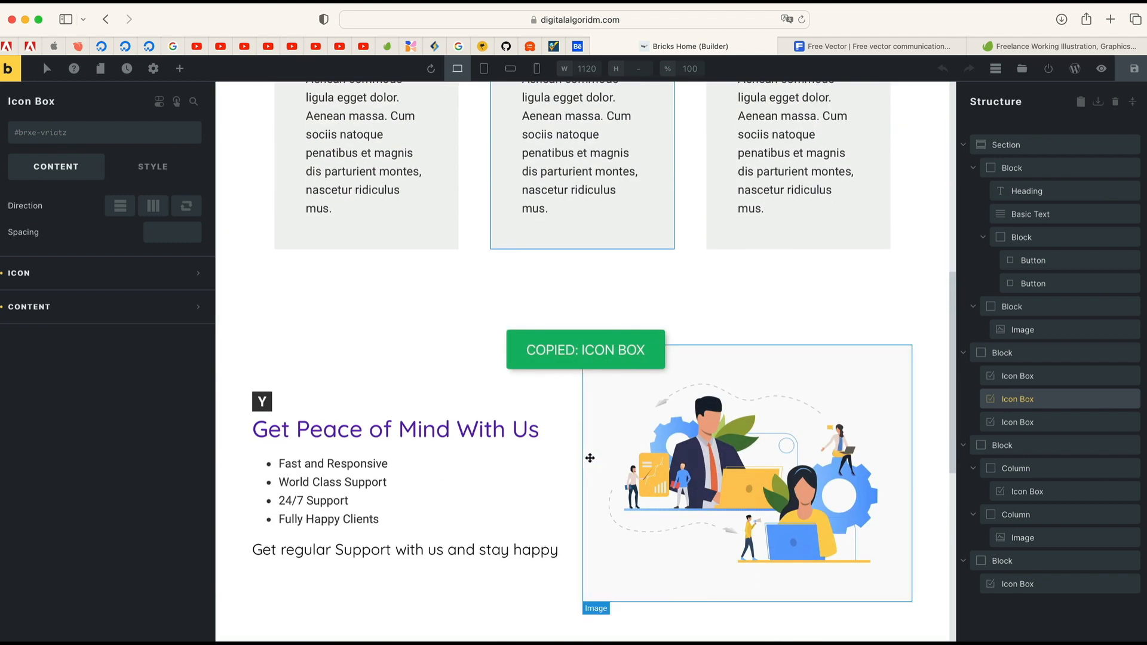
pyautogui.click(1025, 567)
pyautogui.rightClick(1025, 567)
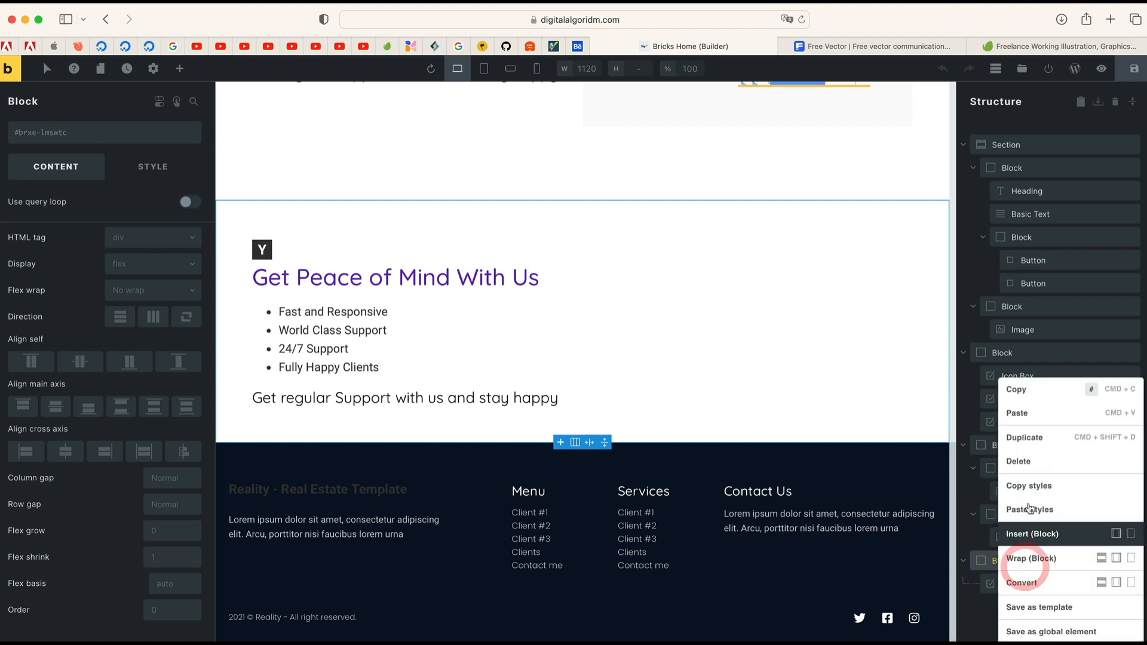
pyautogui.click(1047, 412)
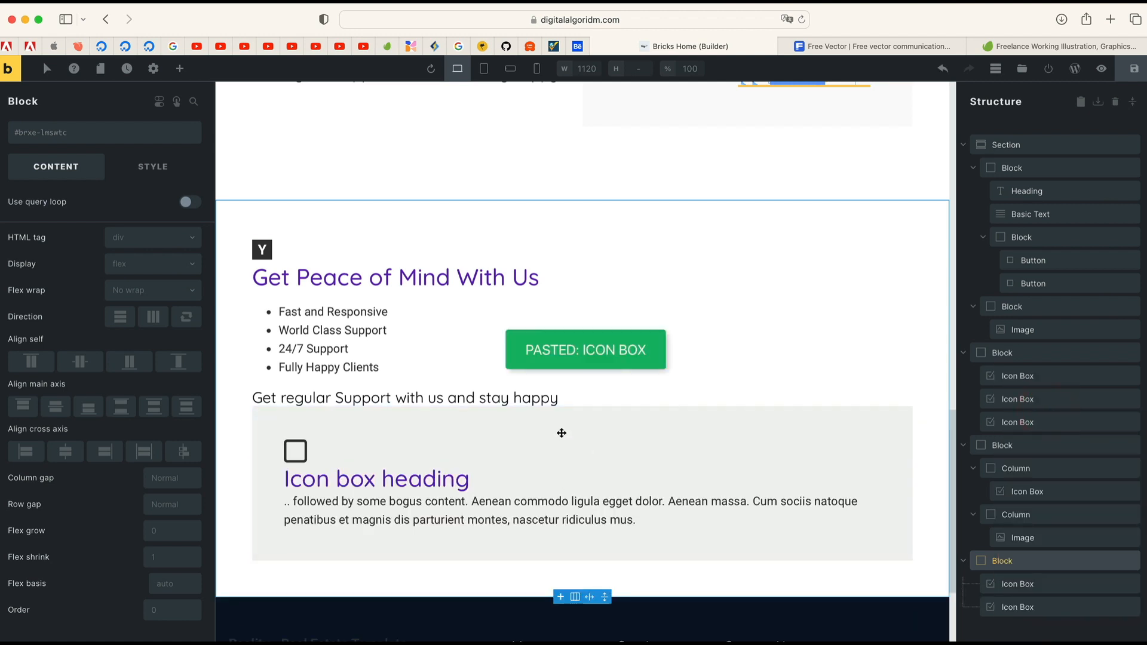
# - Wrap the pasted icon box in its own block and duplicate it twice inside that block
pyautogui.click(540, 469)
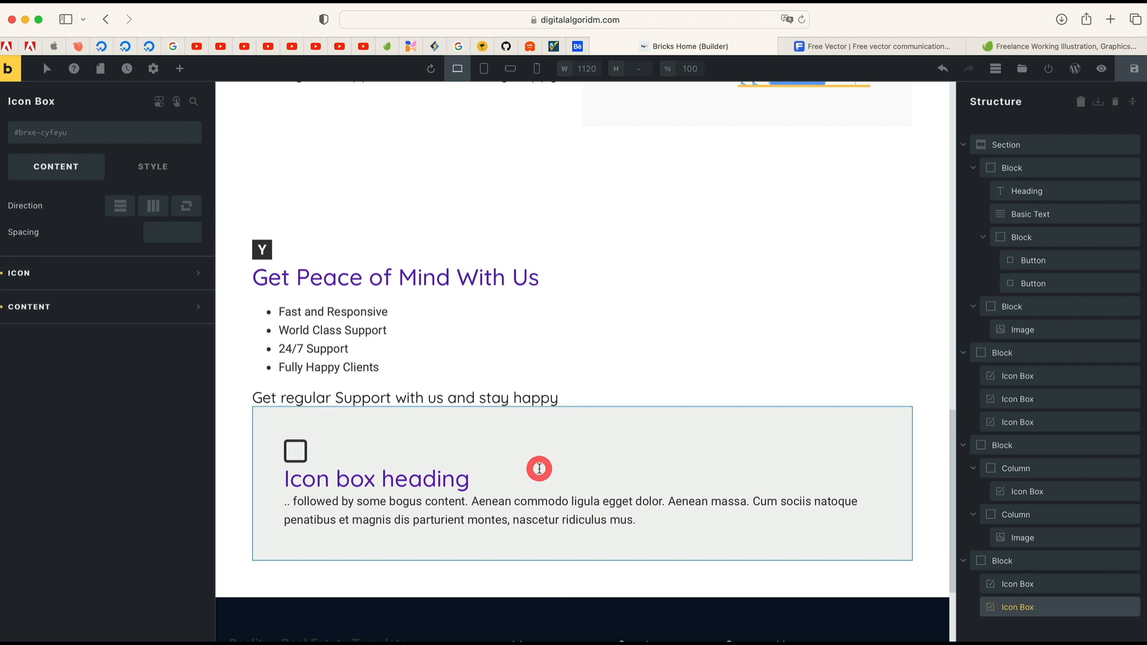
pyautogui.rightClick(621, 474)
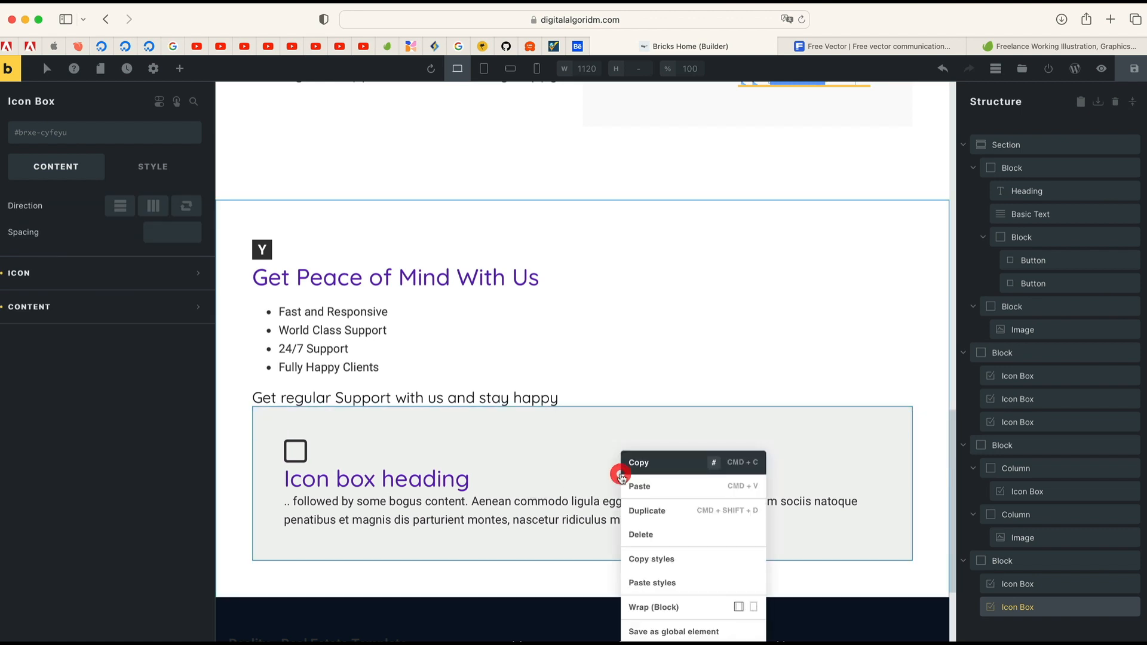
pyautogui.click(673, 606)
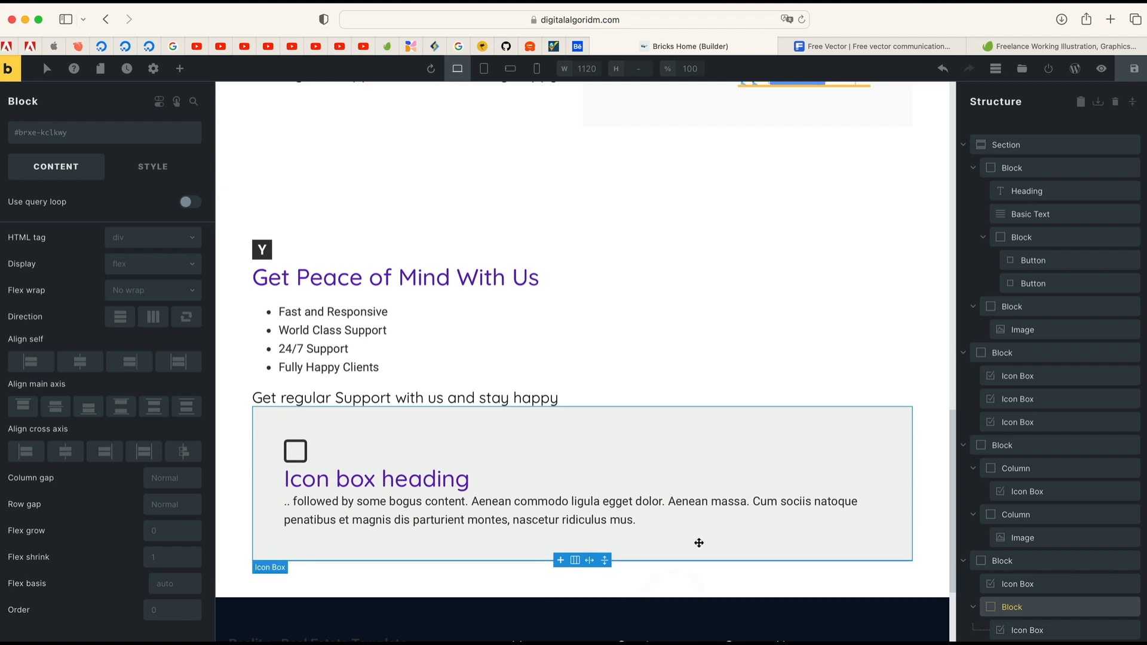
pyautogui.scroll(-1, 1007, 609)
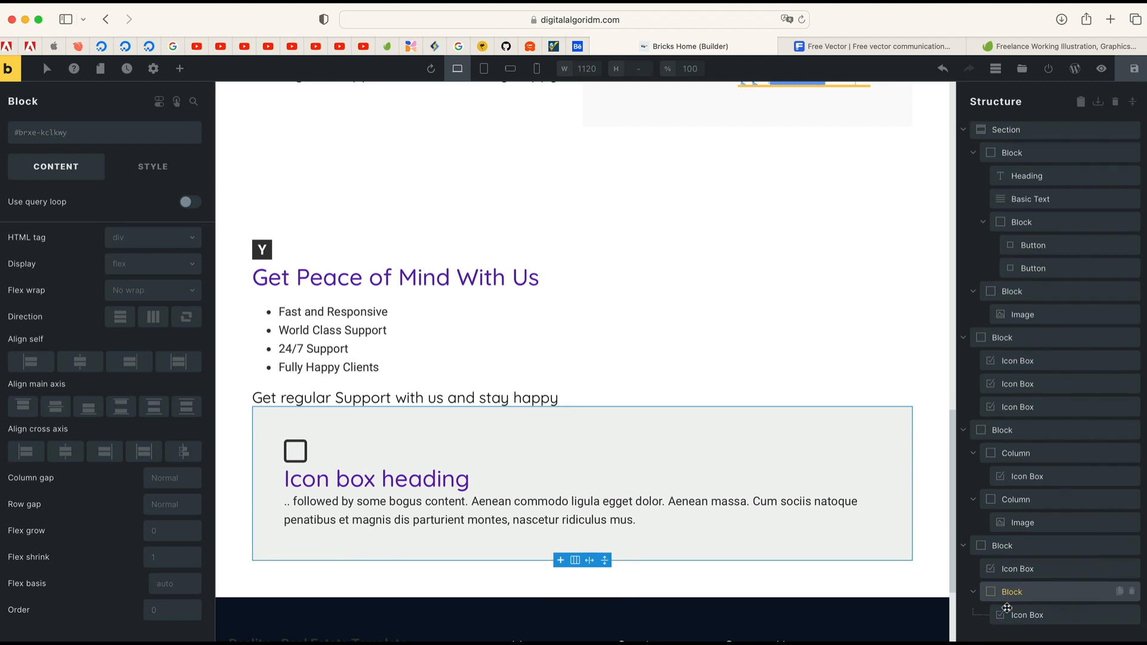
pyautogui.click(1054, 620)
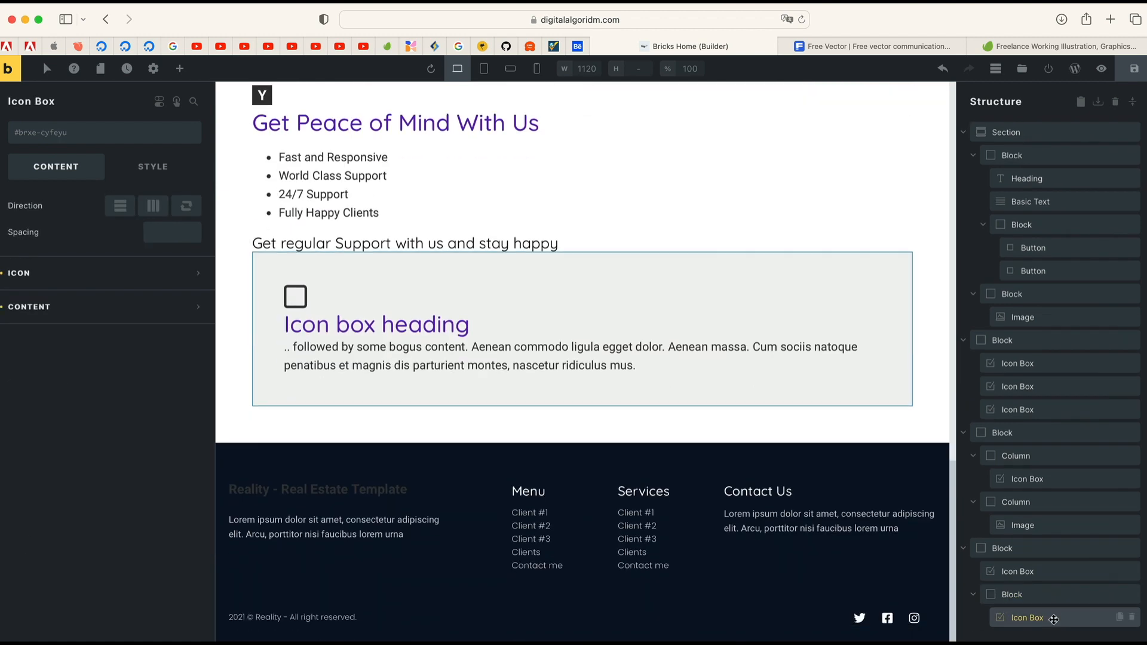
pyautogui.click(1121, 619)
pyautogui.click(1120, 619)
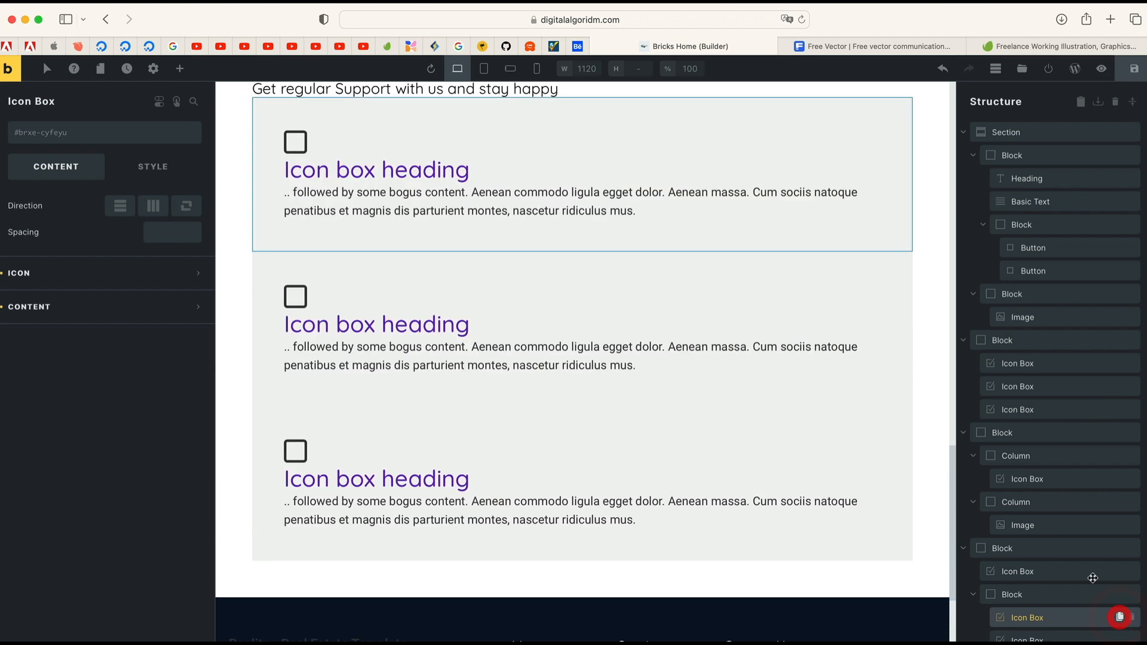
# - Set the direction of the block wrapping the three new icon boxes to horizontal
pyautogui.scroll(3, 685, 290)
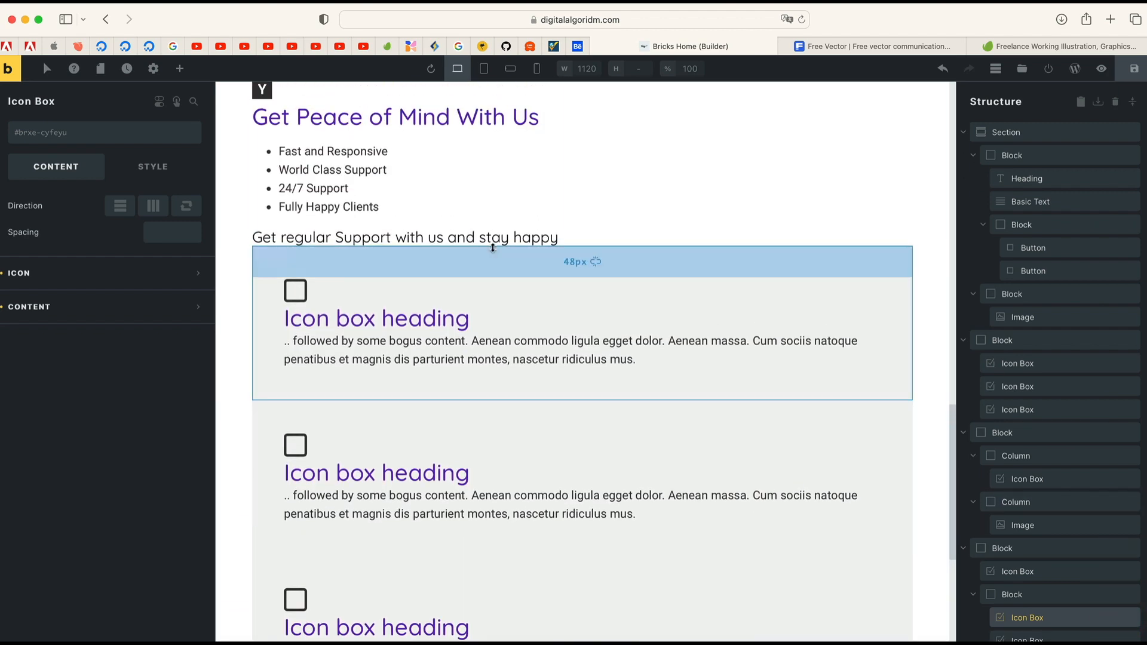
pyautogui.click(992, 595)
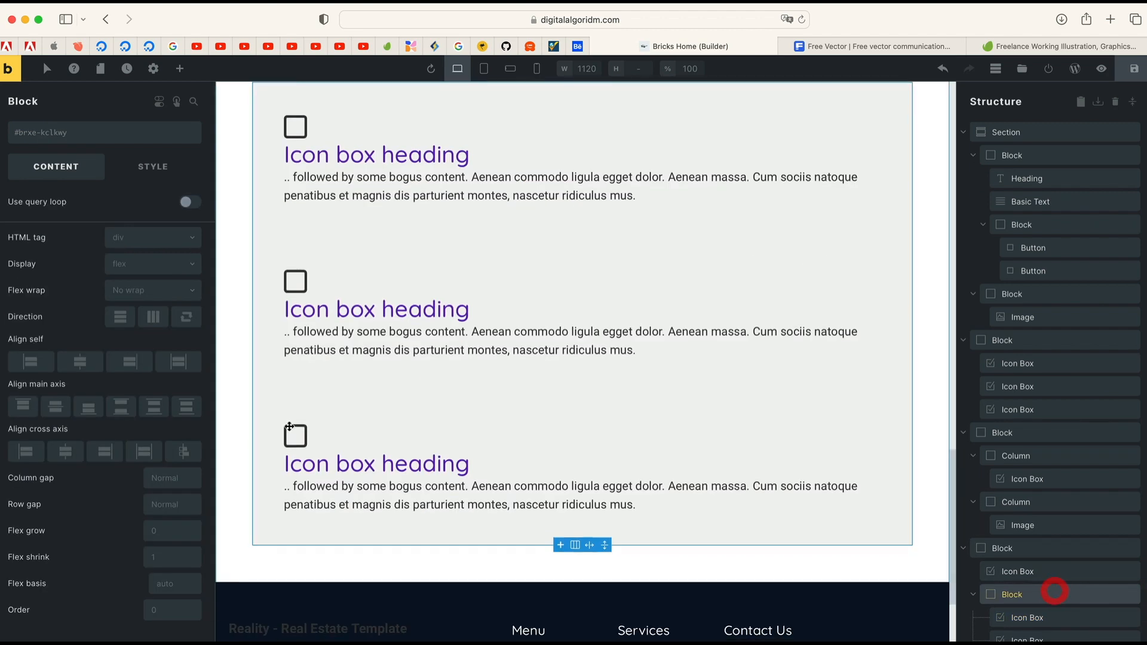
pyautogui.click(155, 318)
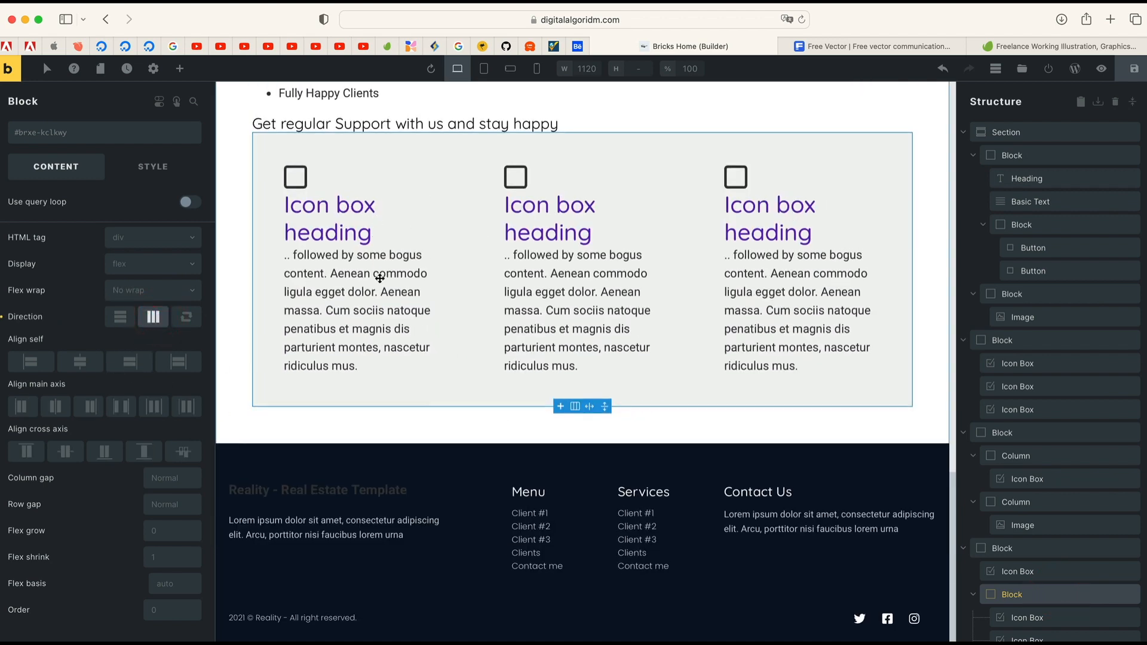
# - Set align self and the cross-axis alignment of the outer FAQ block to center
pyautogui.scroll(5, 456, 221)
pyautogui.click(1031, 546)
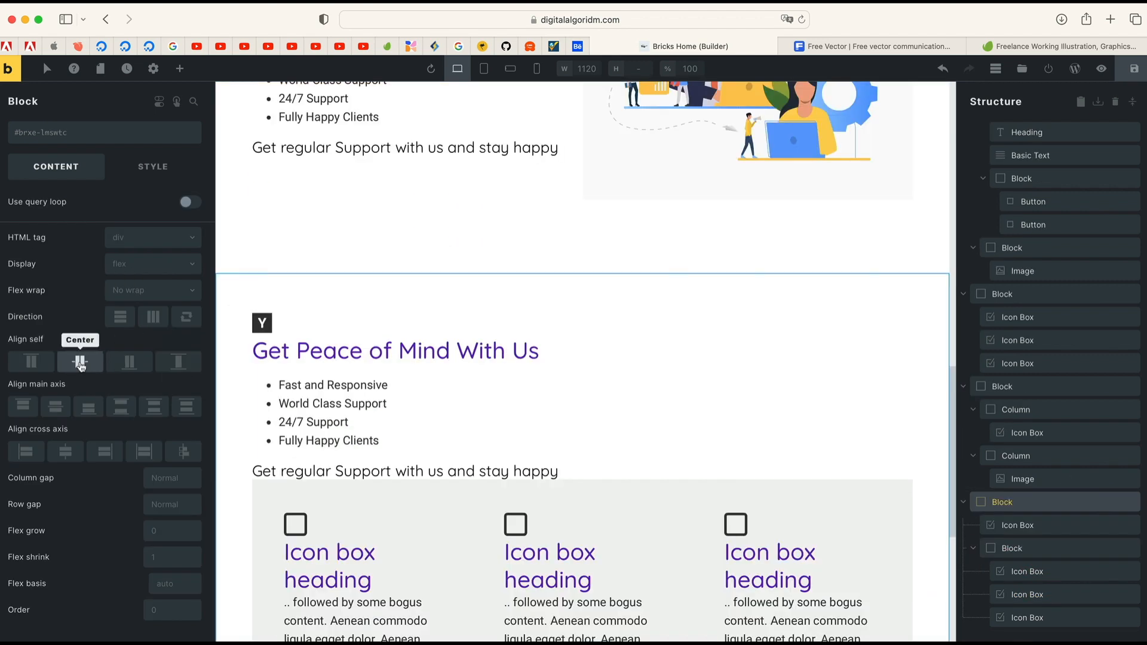
pyautogui.click(80, 362)
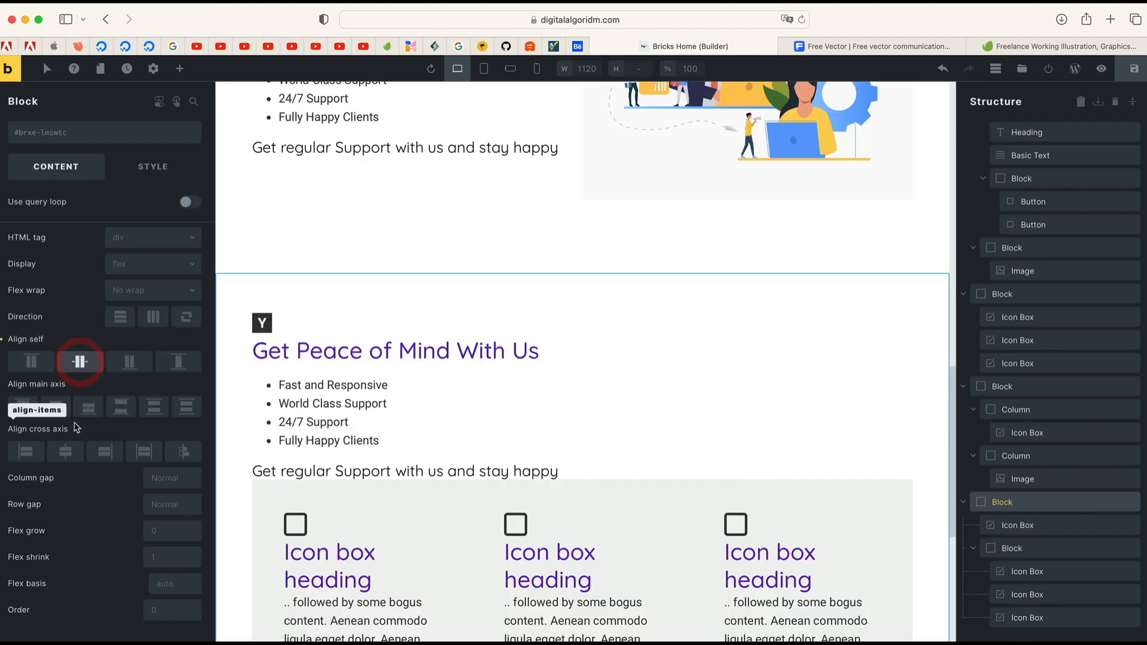
pyautogui.click(65, 452)
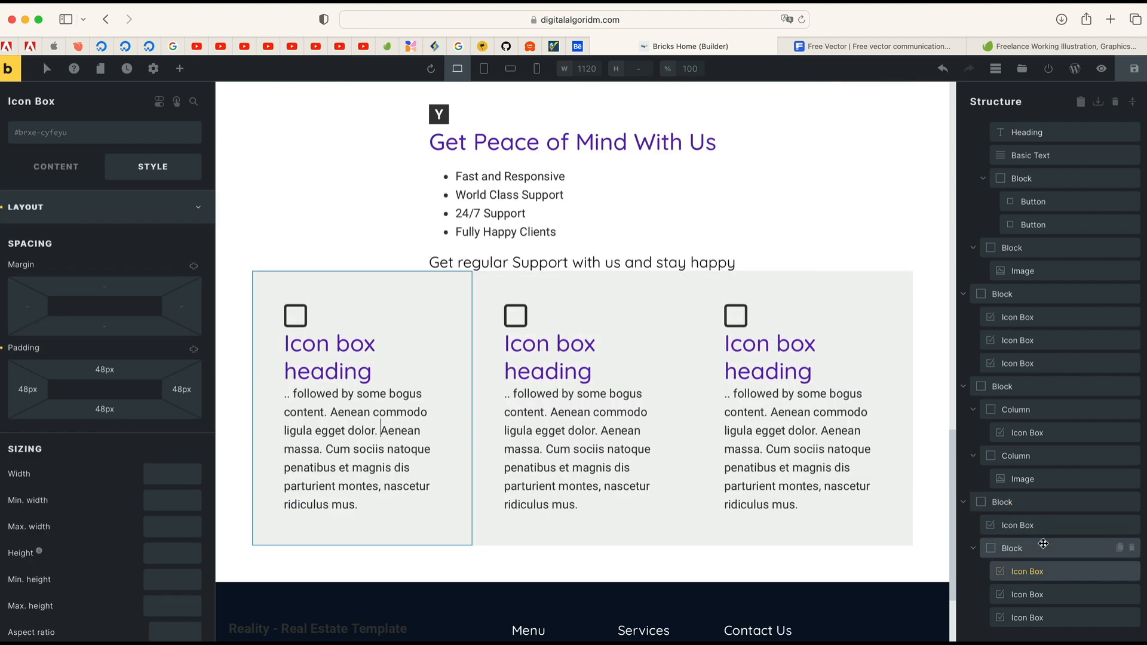
# - Set a column gap of 48px on the inner block holding the three icon boxes
pyautogui.click(1044, 544)
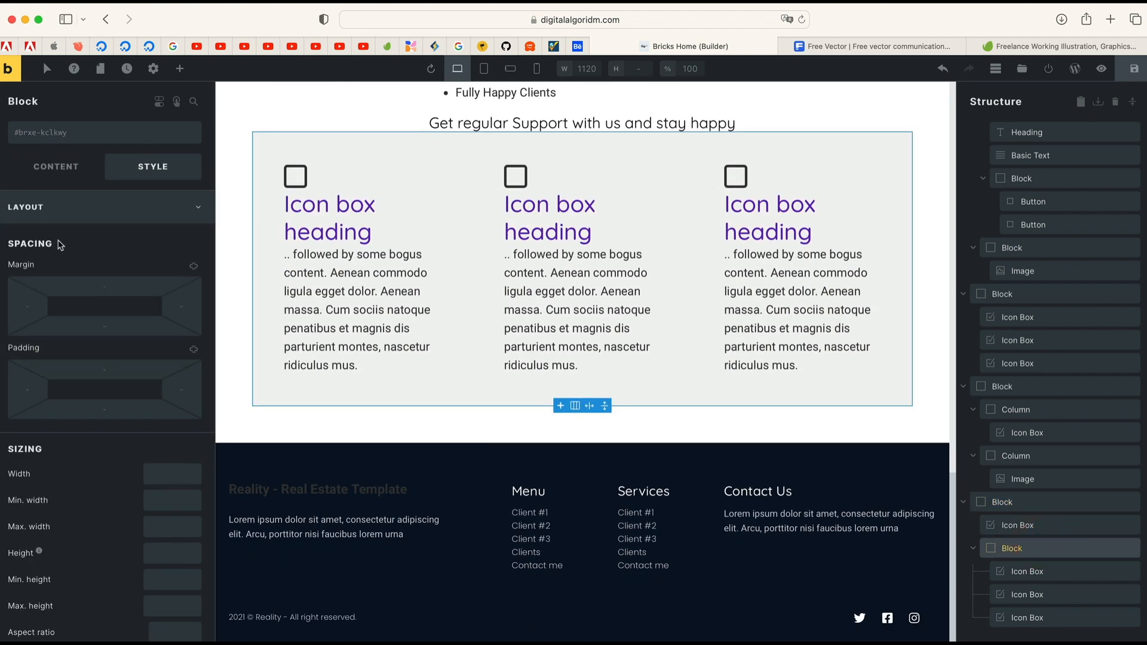
pyautogui.click(56, 172)
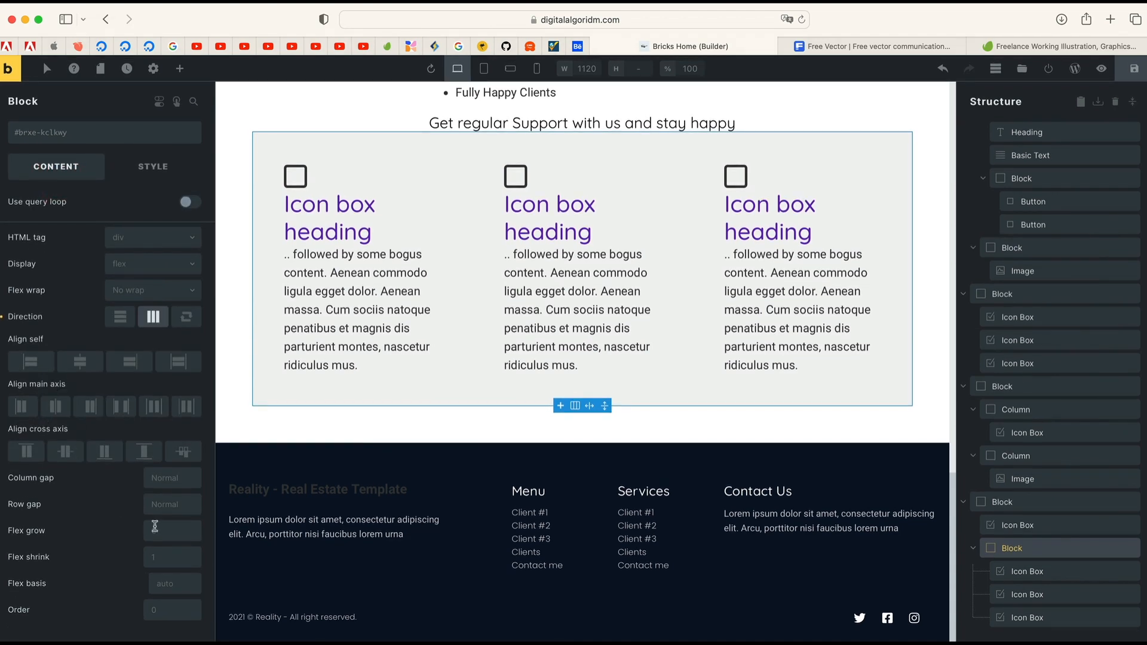
pyautogui.click(174, 477)
pyautogui.write('48')
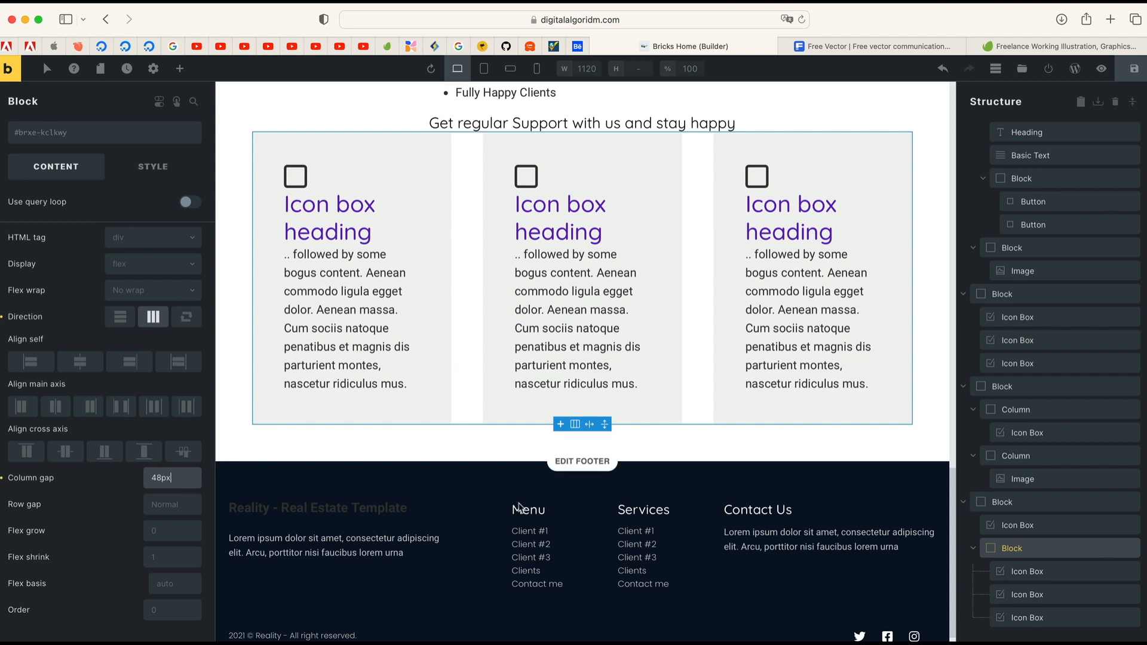
# - Give the centred "Get Peace of Mind With Us" icon box a bottom margin of 48px
pyautogui.scroll(3, 543, 195)
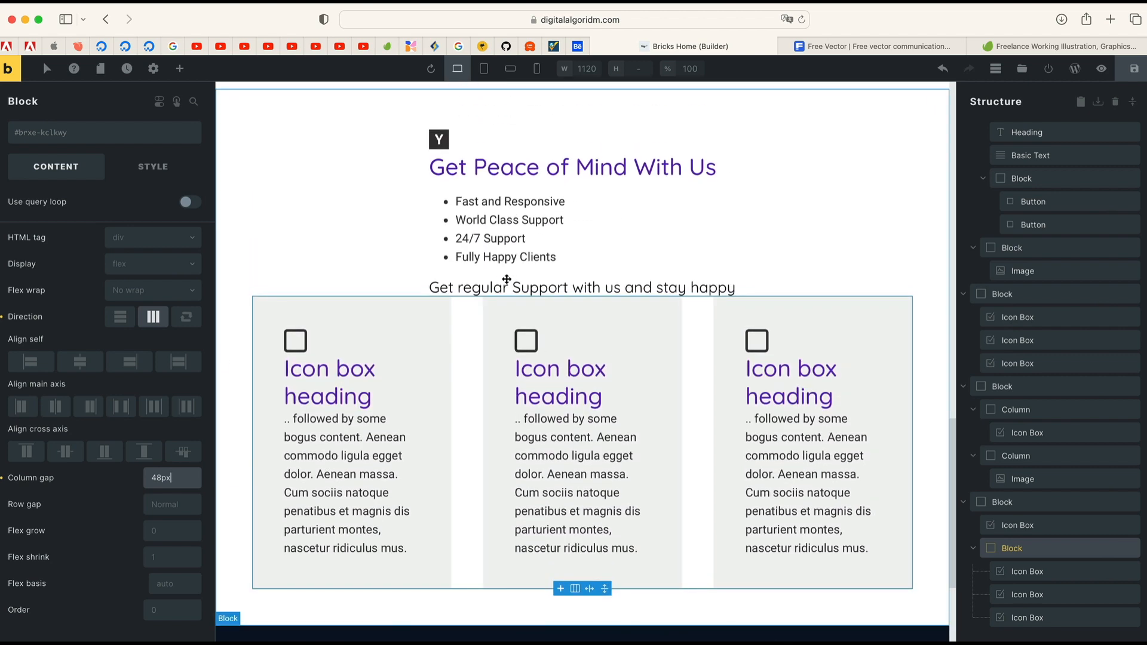
pyautogui.click(514, 162)
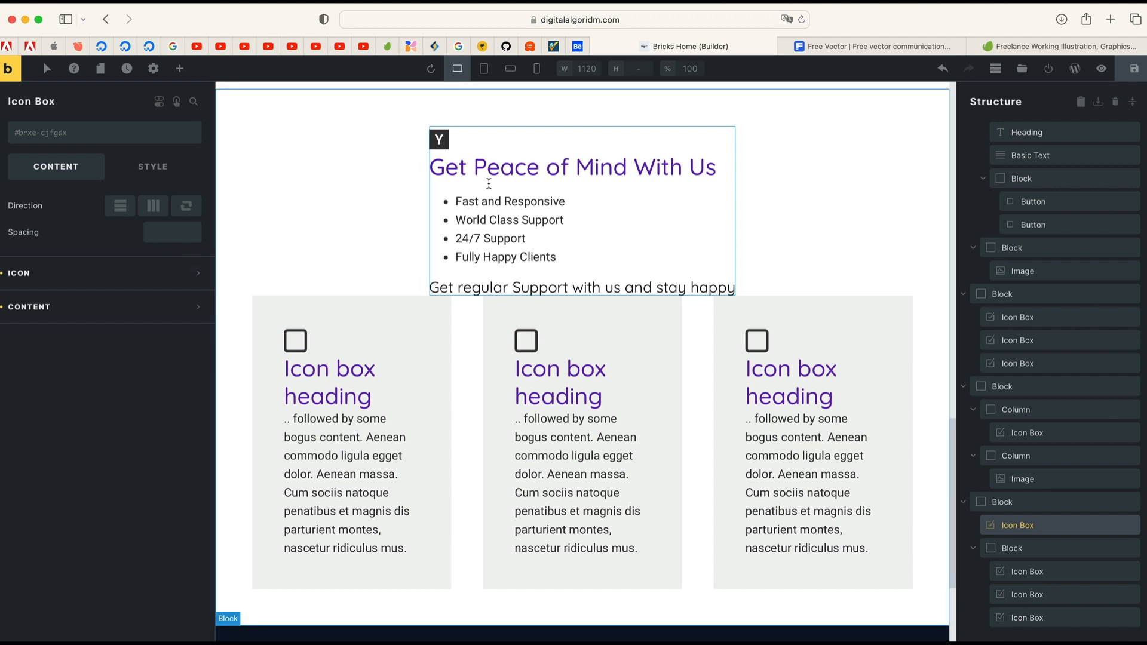
pyautogui.click(157, 170)
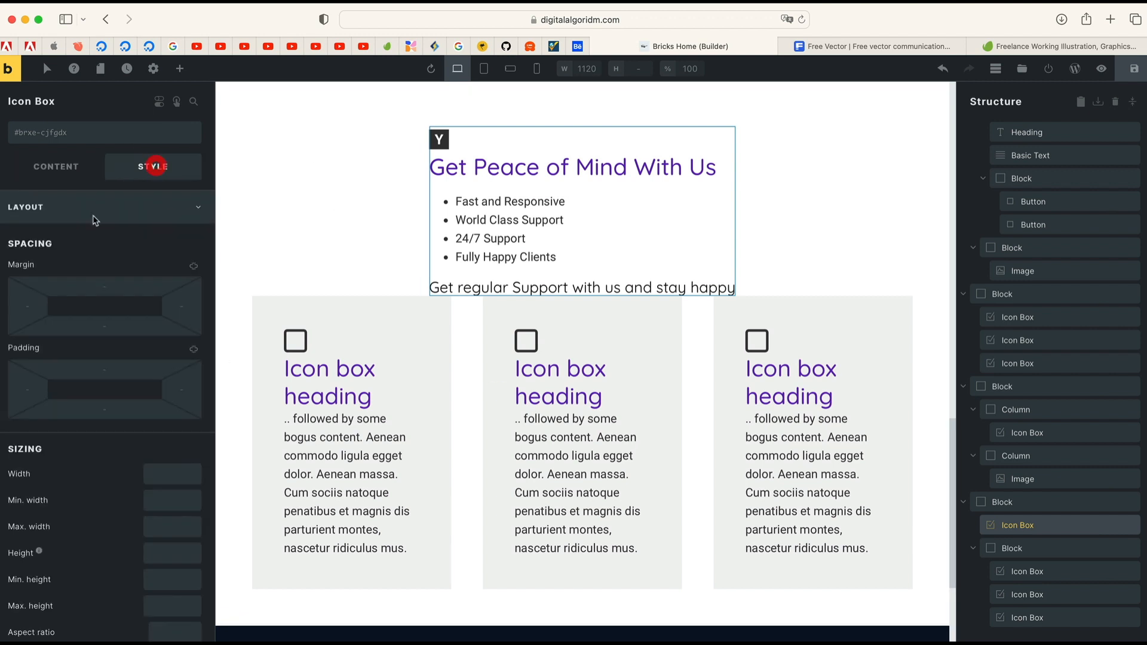
pyautogui.click(107, 325)
pyautogui.write('48px')
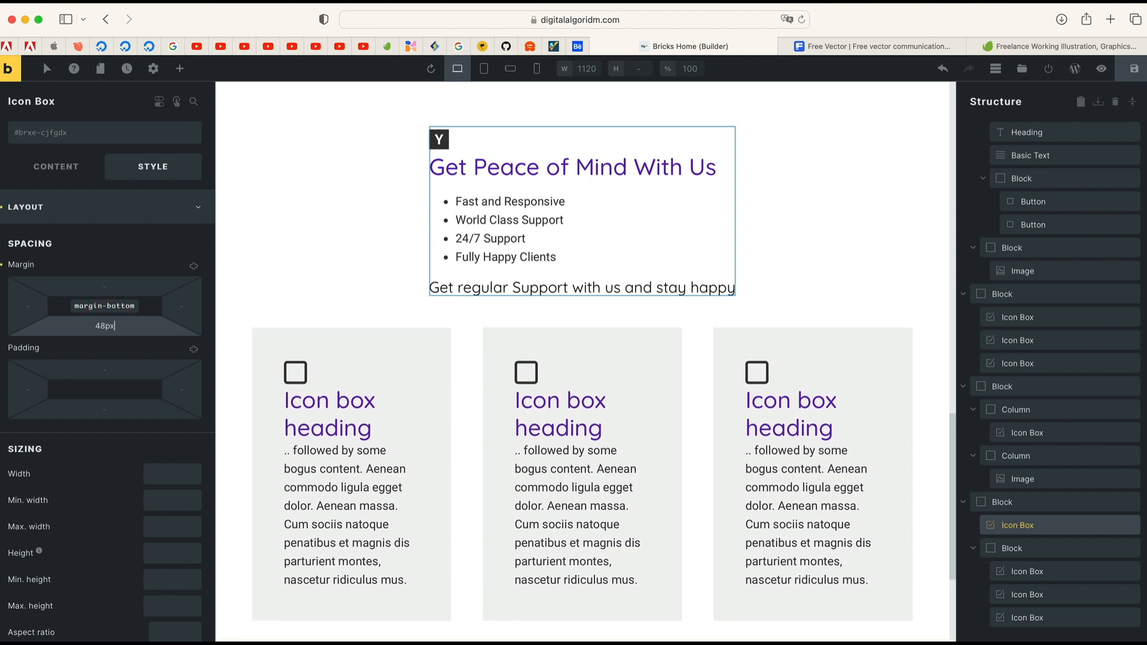
# - Reduce the heading icon box's text to "Get Peace of Mind With Us" and "Call Us Now", with margins of 0 except 48px at the bottom
pyautogui.click(626, 266)
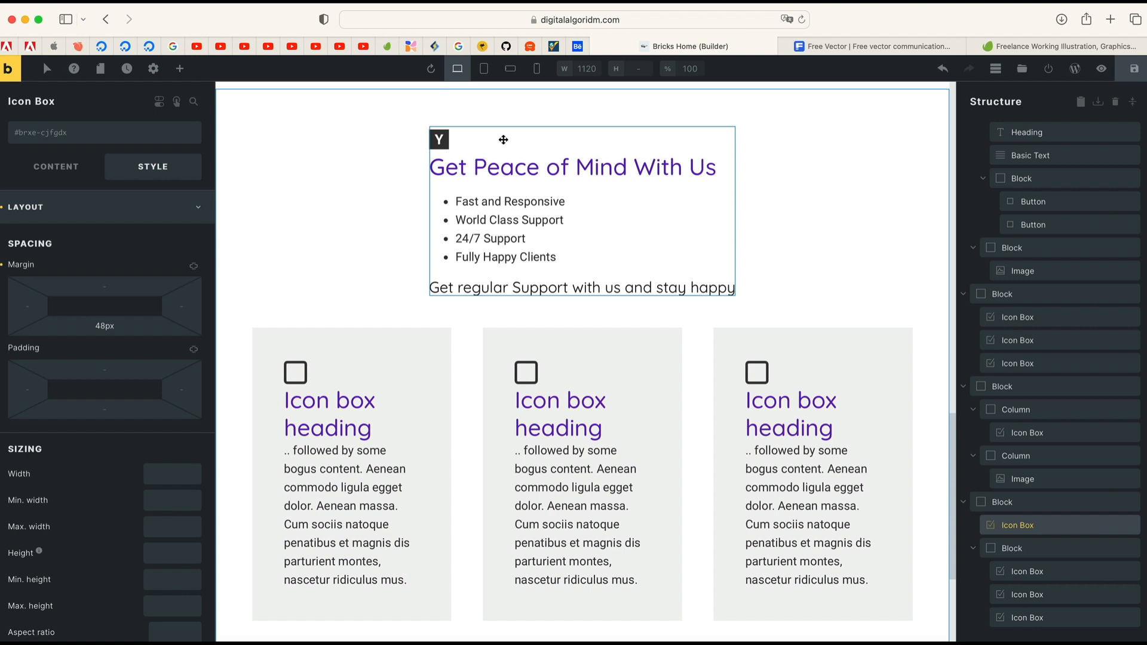
pyautogui.click(496, 217)
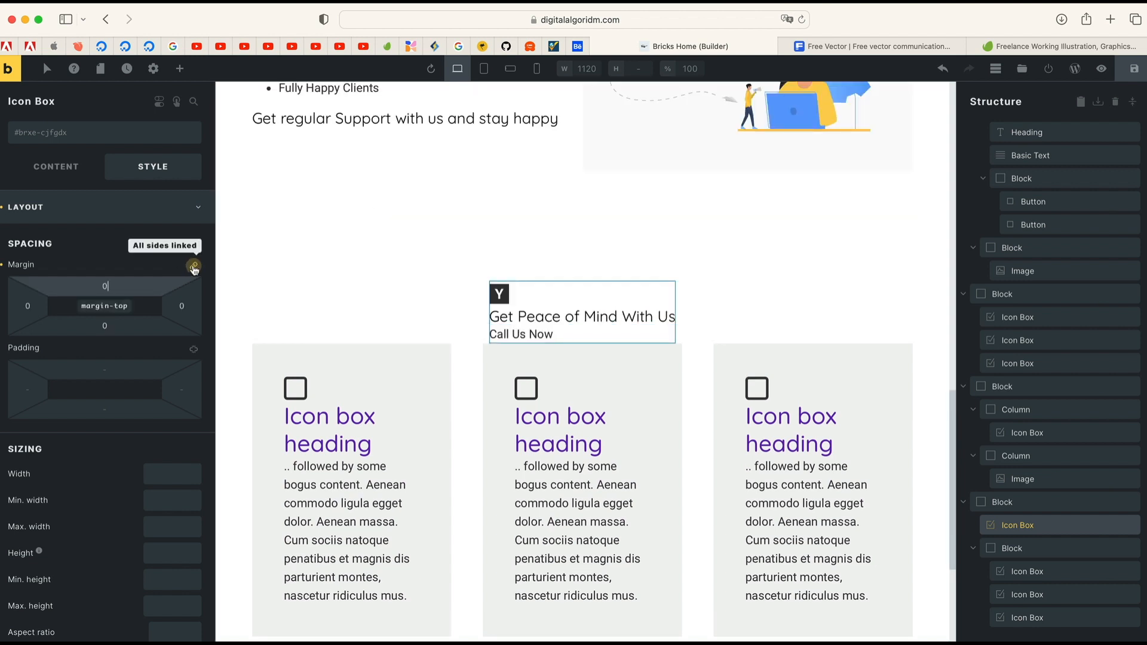
pyautogui.write('48px')
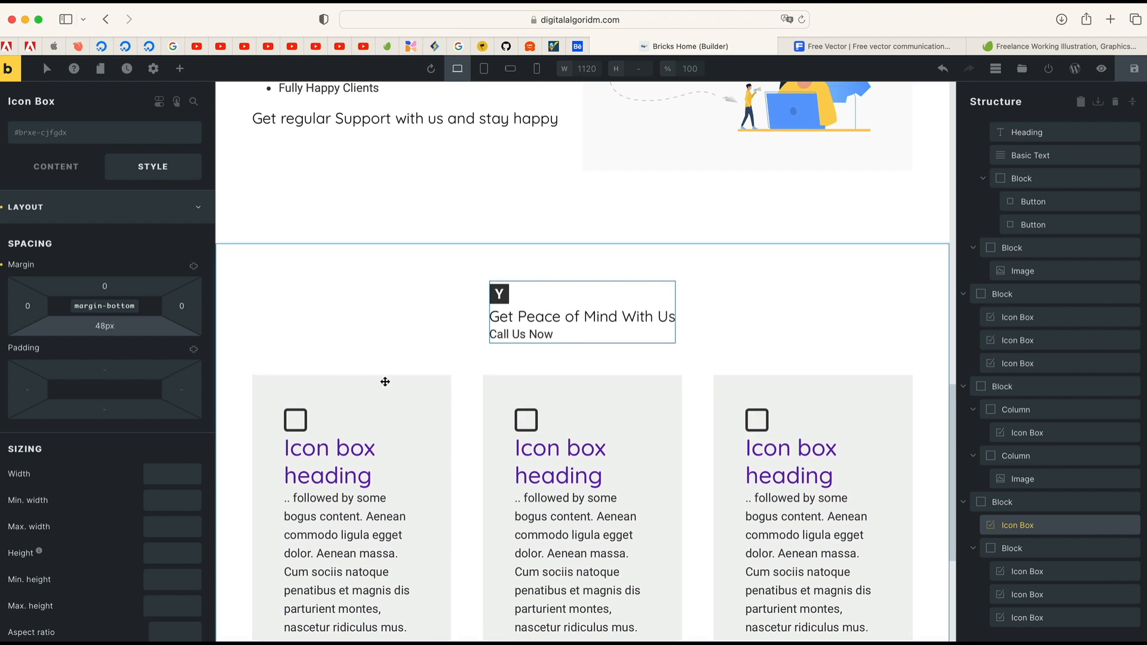
# - Set linked padding of 48px on all sides of the heading icon box
pyautogui.click(196, 346)
pyautogui.click(192, 352)
pyautogui.click(133, 369)
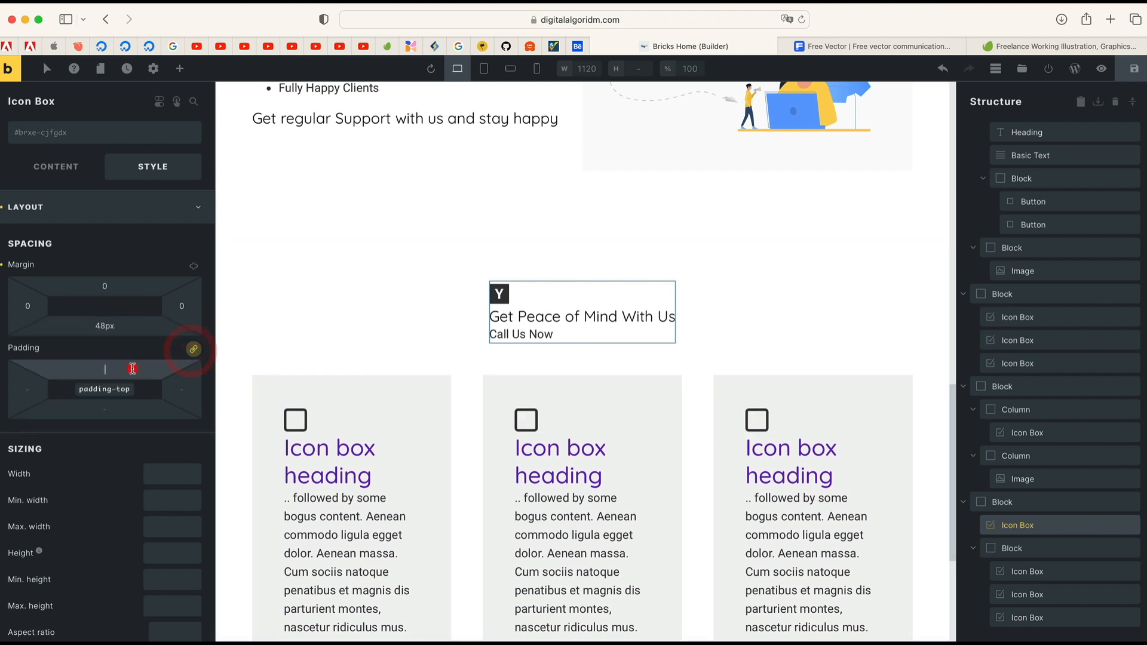
pyautogui.write('48')
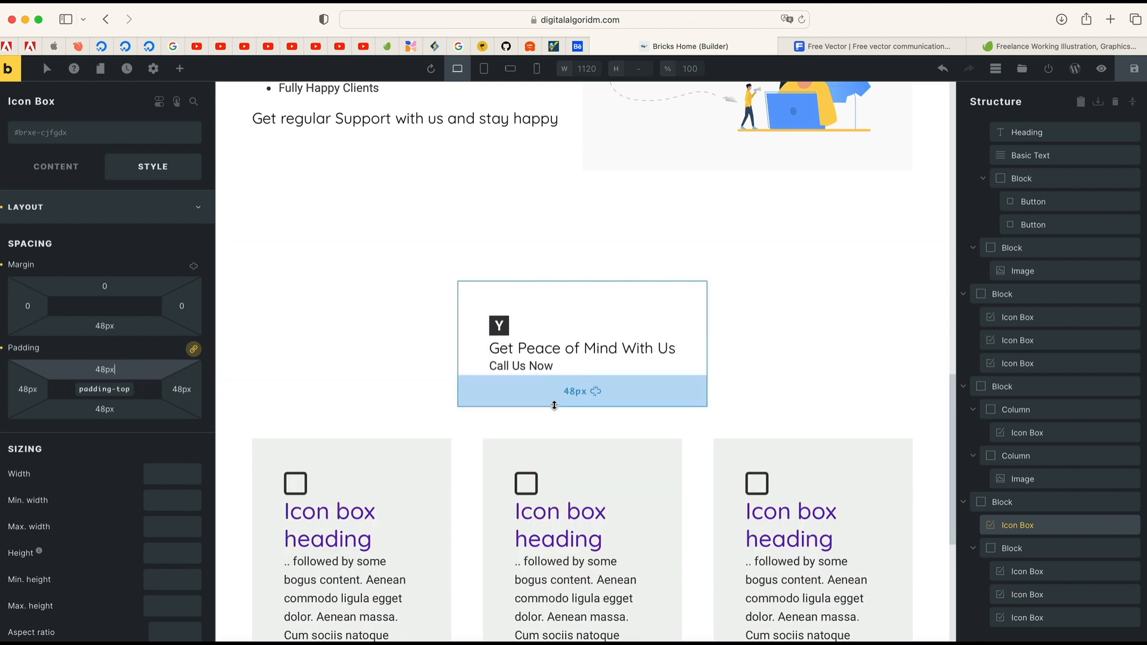
# - Check the Behance FAQ layout, then add a button to the outer FAQ block and place it below the three-card row
pyautogui.scroll(-3, 524, 481)
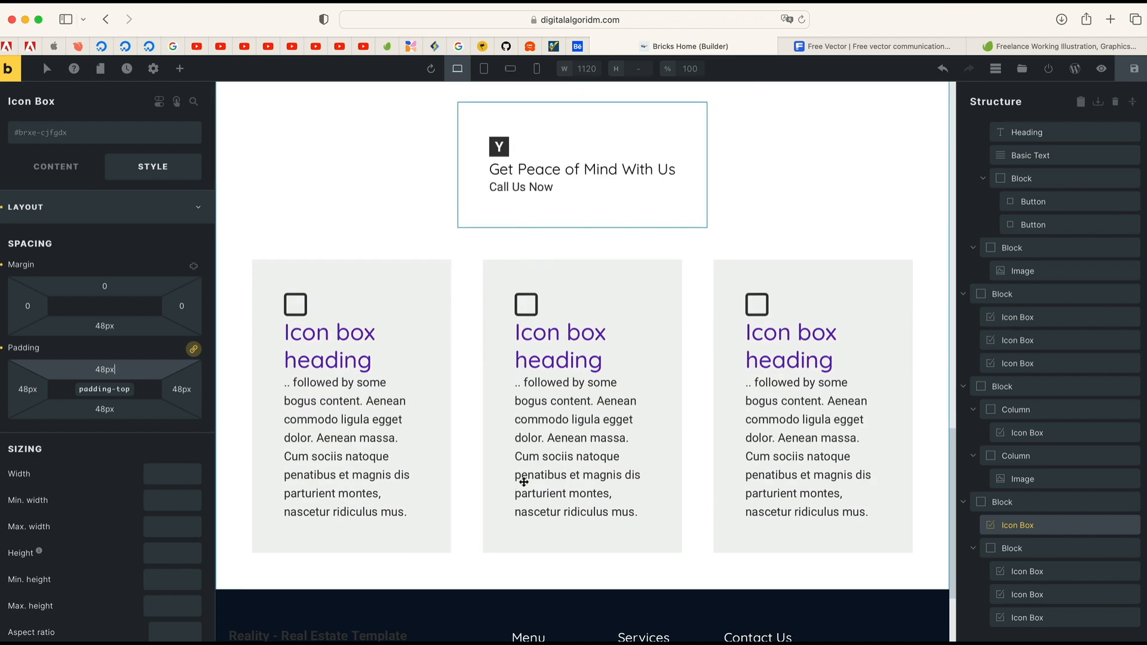
pyautogui.scroll(-3, 615, 457)
pyautogui.scroll(4, 615, 457)
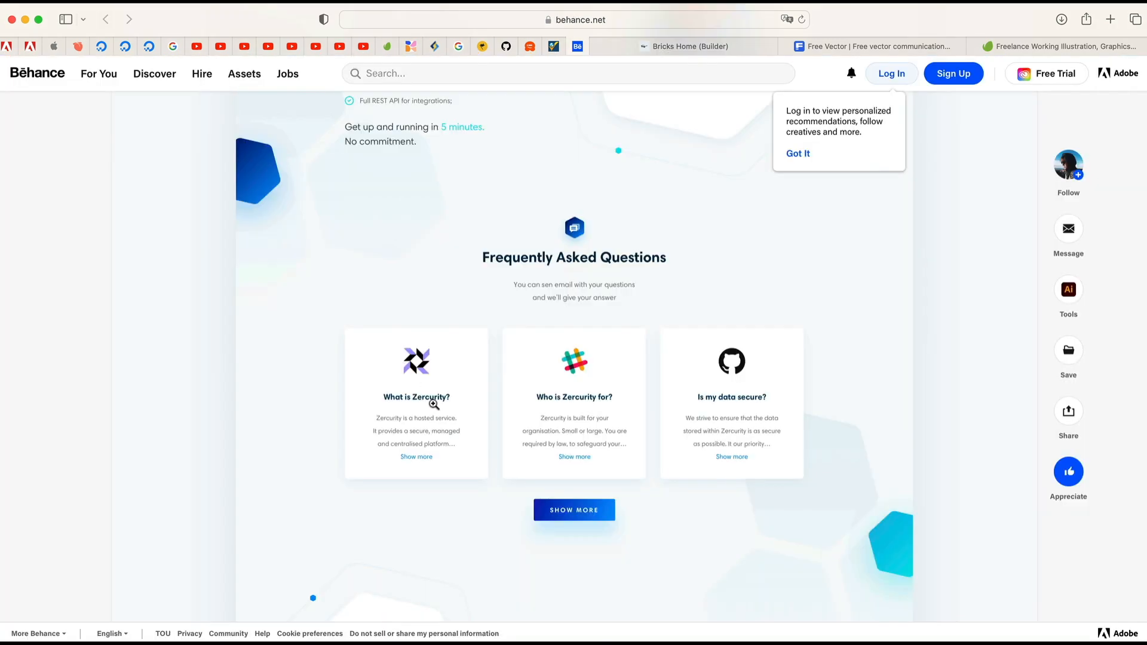
pyautogui.click(180, 70)
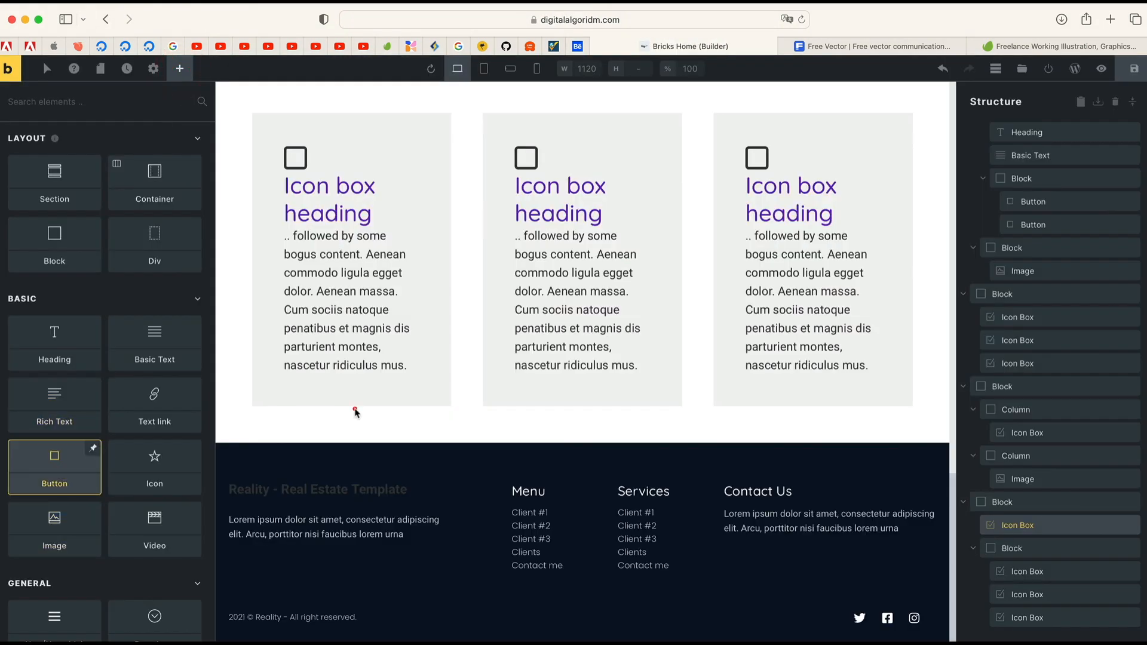
pyautogui.moveTo(355, 412); pyautogui.dragTo(356, 412)
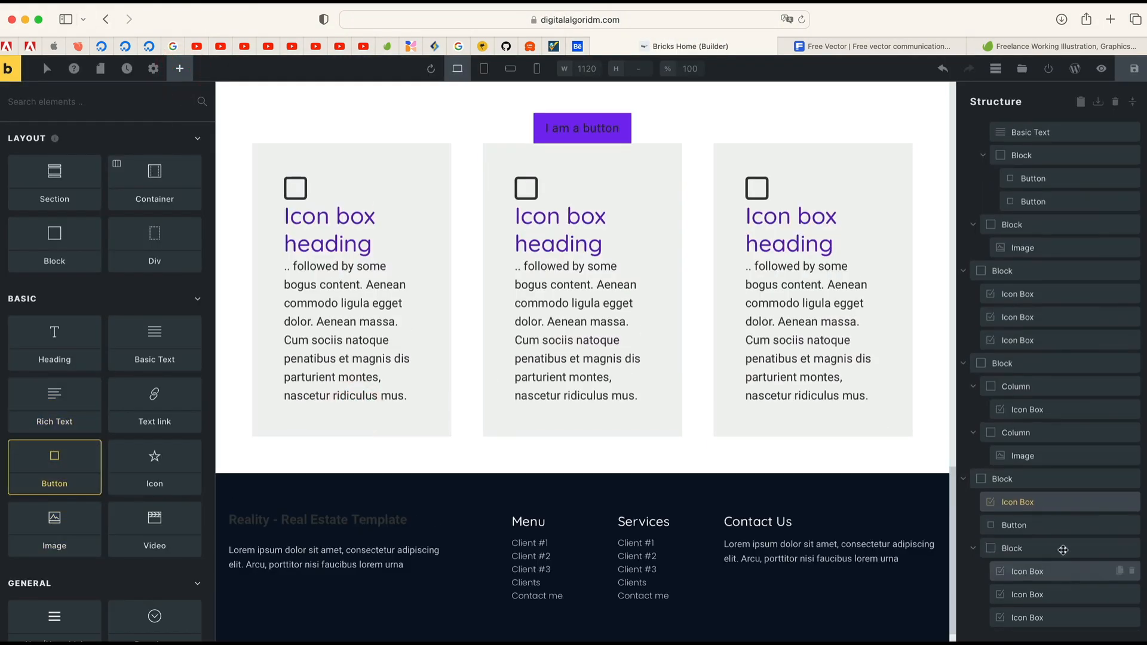
pyautogui.click(973, 548)
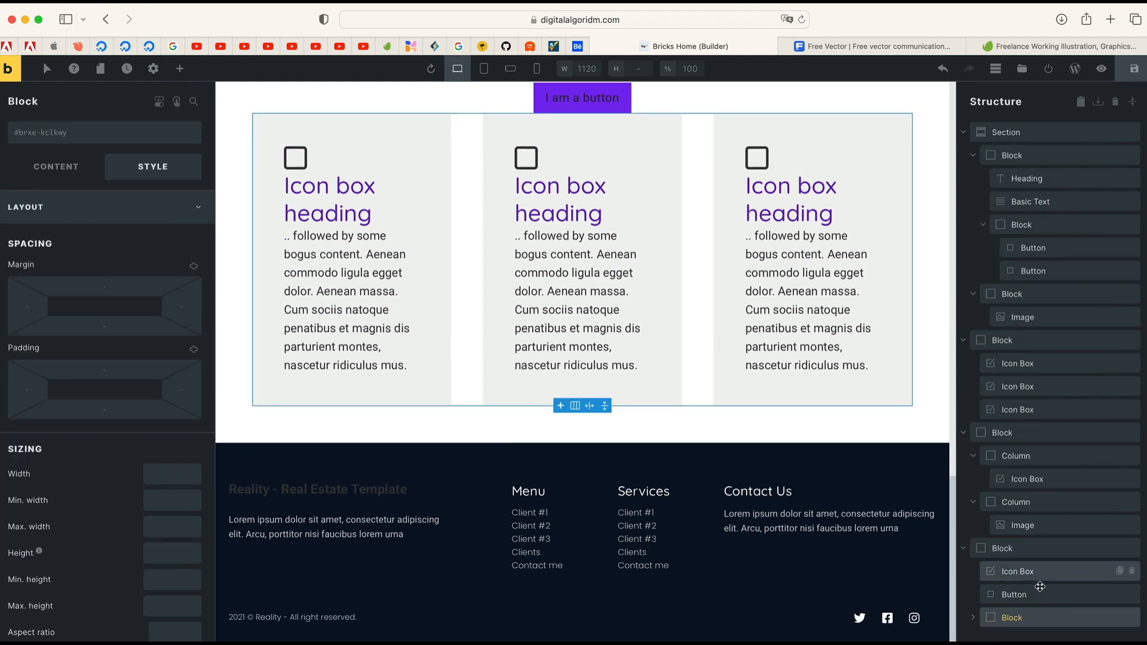
pyautogui.moveTo(1041, 598); pyautogui.dragTo(1010, 634)
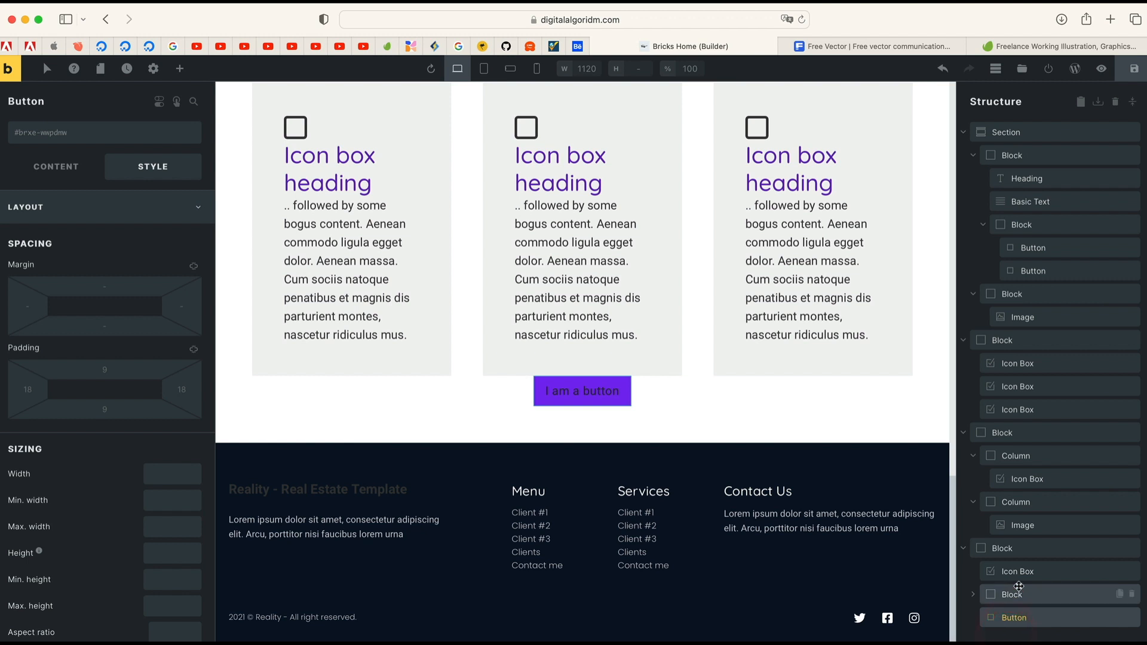
# - Set a bottom margin of 48px on the block holding the three-card row above the button
pyautogui.click(724, 269)
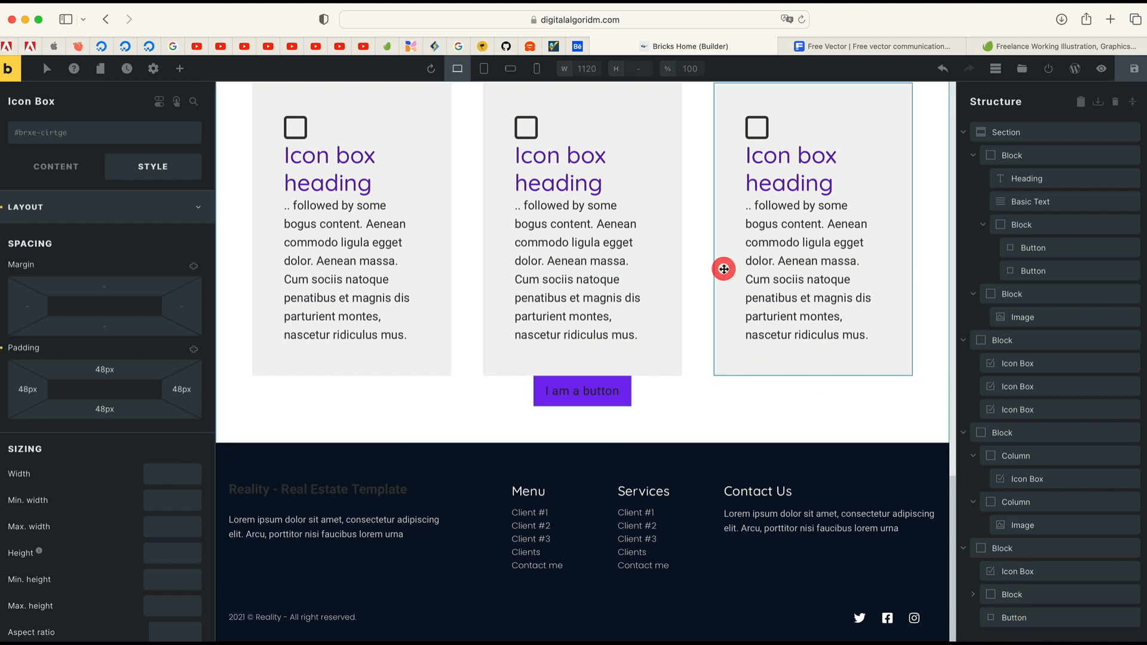
pyautogui.click(1038, 596)
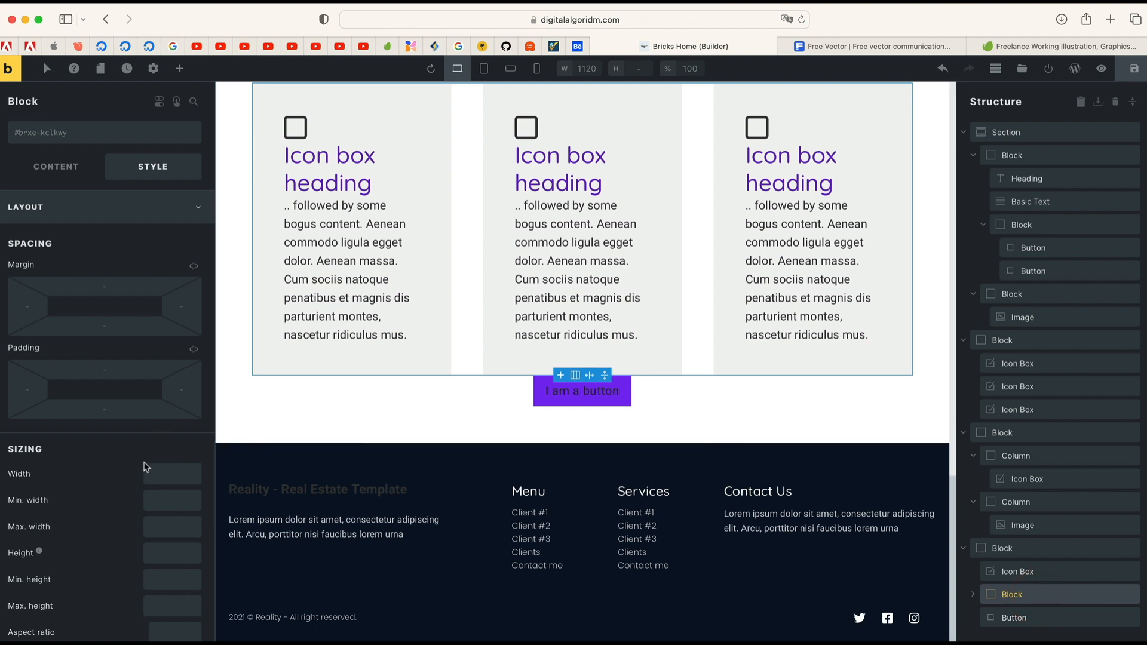
pyautogui.click(113, 328)
pyautogui.write('48')
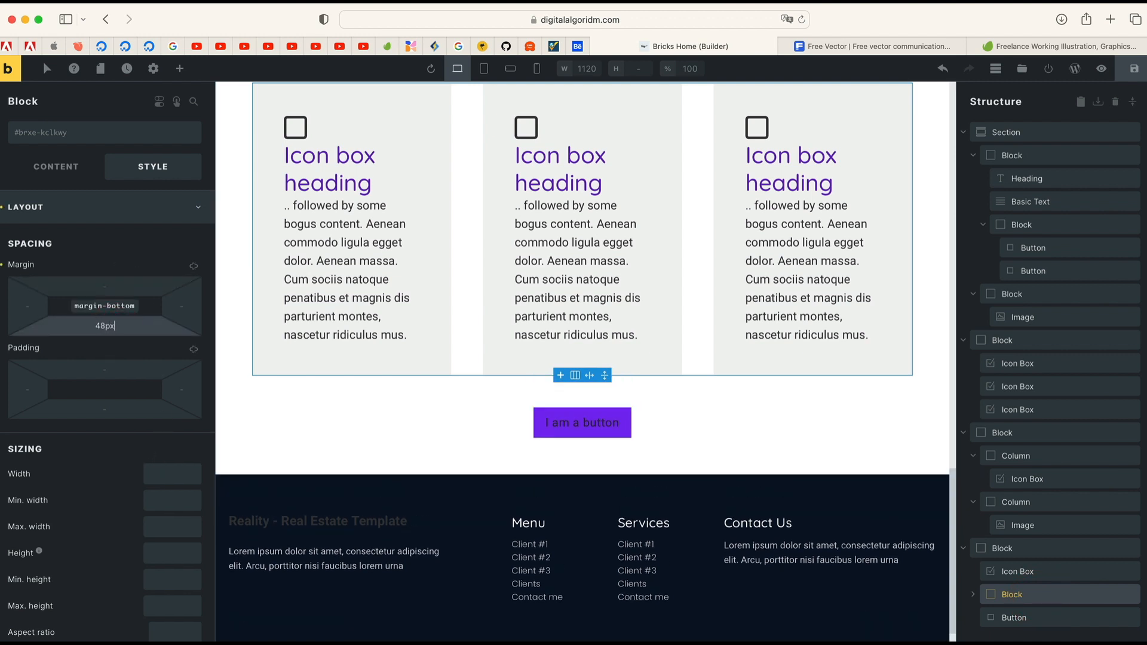
# - Change the icon of the centred "Get Peace of Mind With Us" icon box to the LinkedIn logo
pyautogui.scroll(6, 454, 246)
pyautogui.scroll(-1, 453, 249)
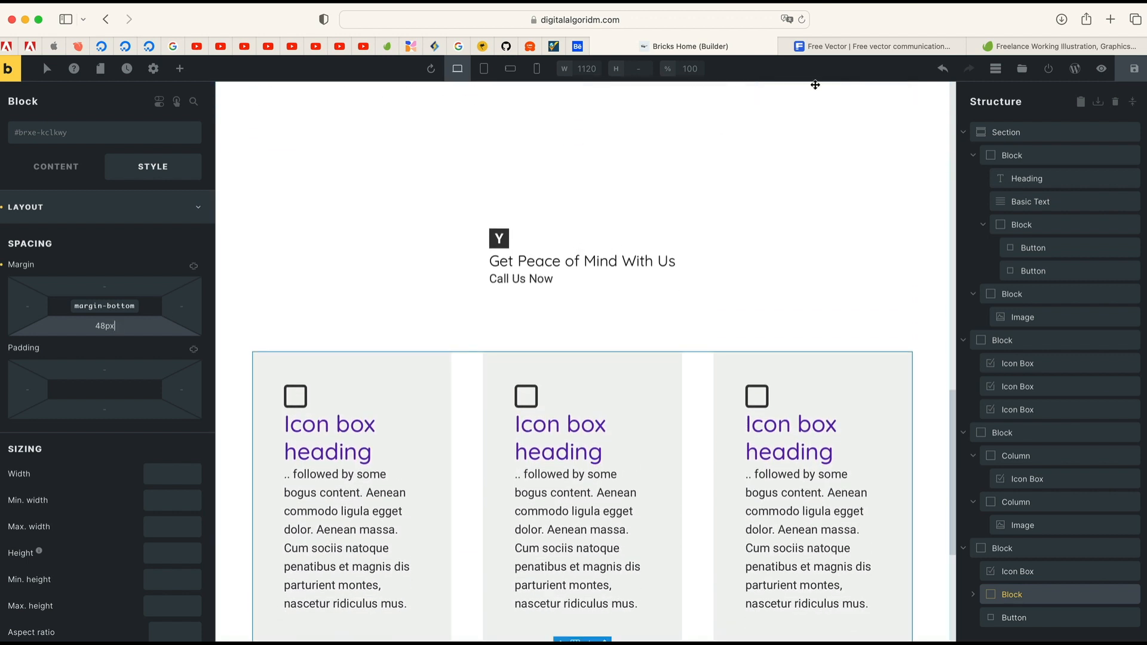
pyautogui.click(509, 248)
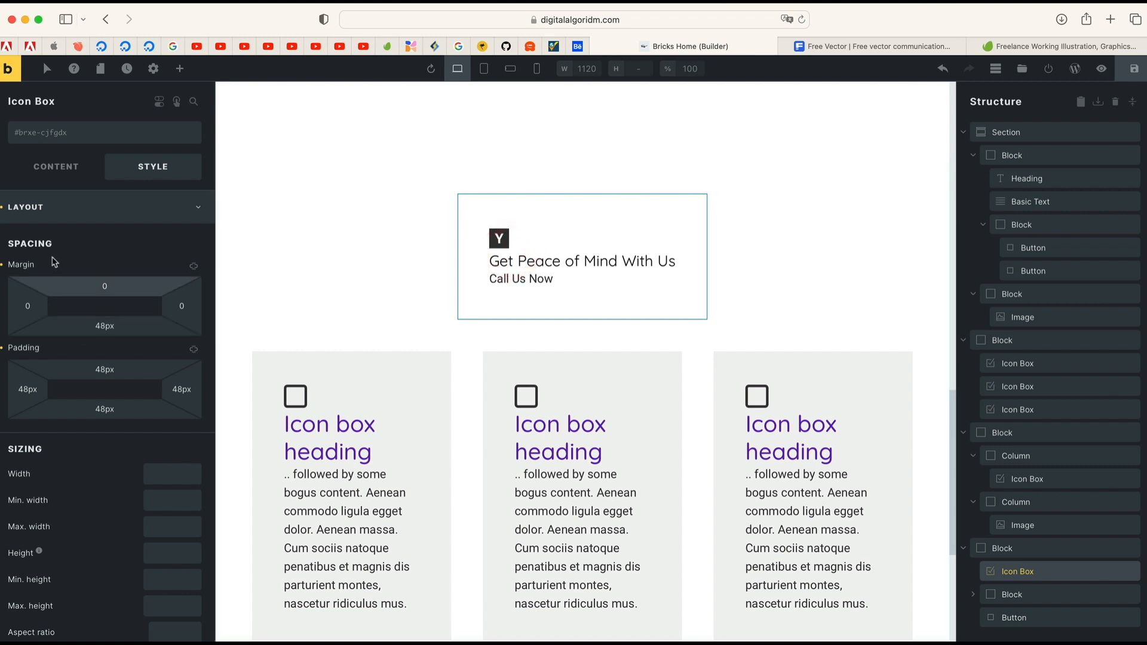
pyautogui.click(56, 167)
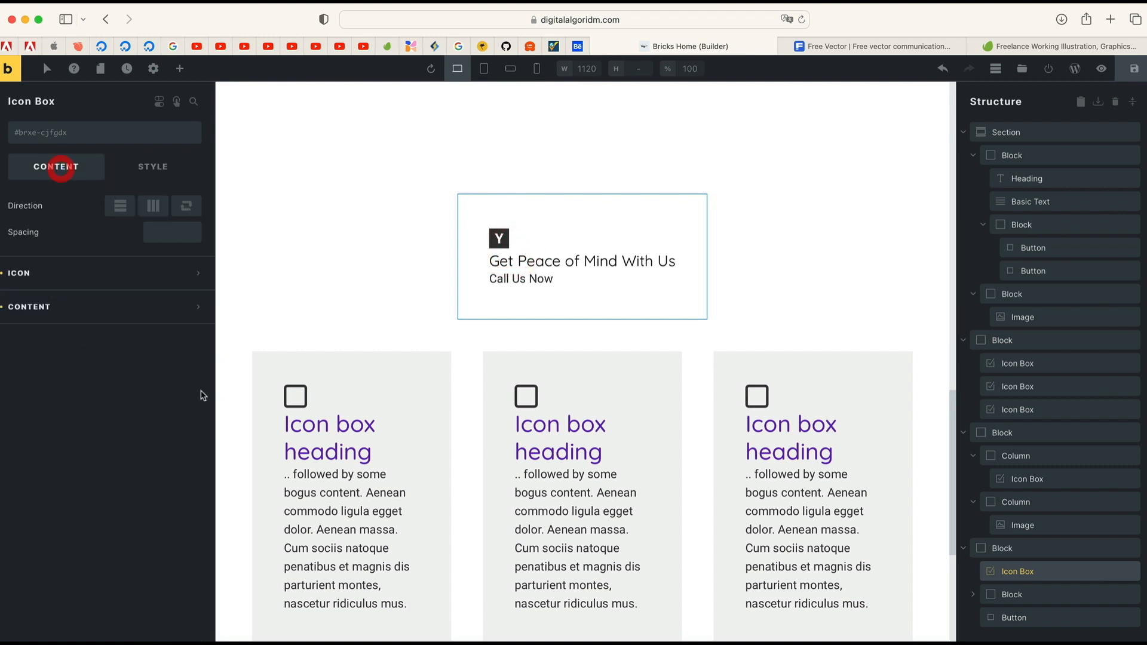
pyautogui.click(145, 275)
pyautogui.click(192, 303)
# - Label the button below the cards "Contact Us" and link it to the internal page Bricks Home
pyautogui.scroll(-5, 592, 394)
pyautogui.click(591, 396)
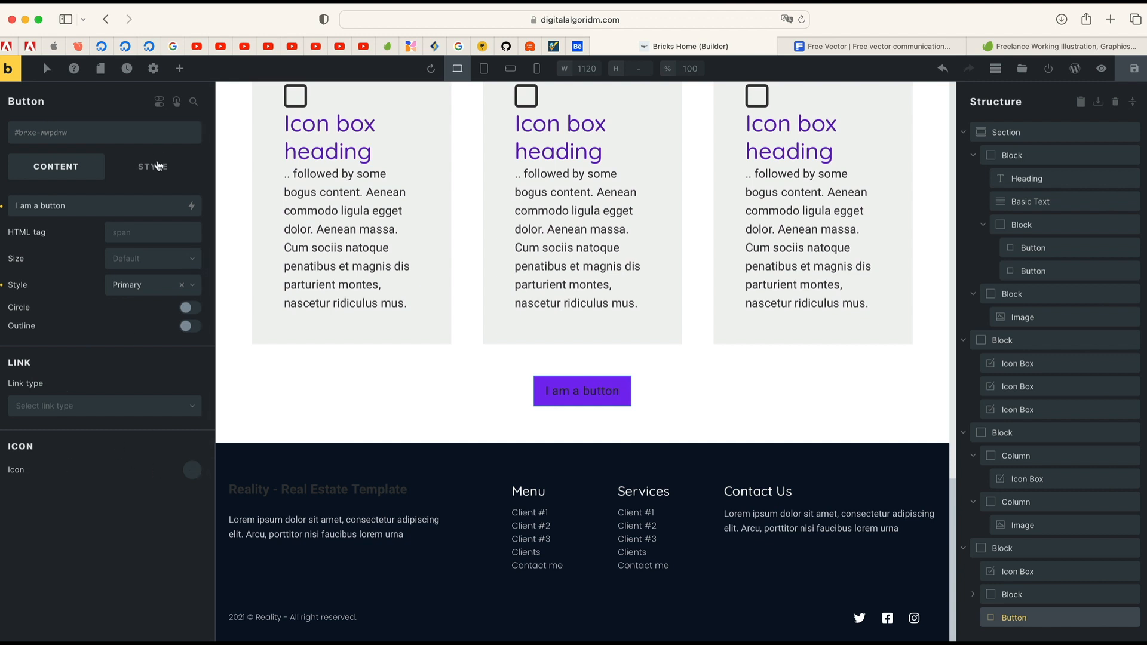
pyautogui.click(115, 409)
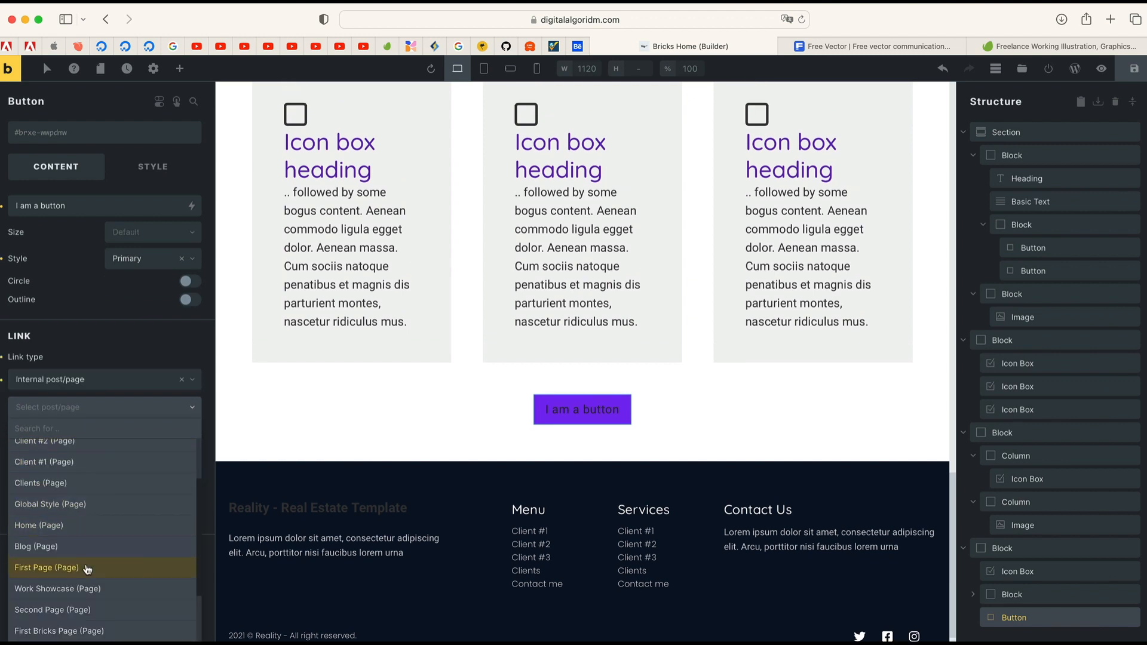
pyautogui.scroll(2, 87, 569)
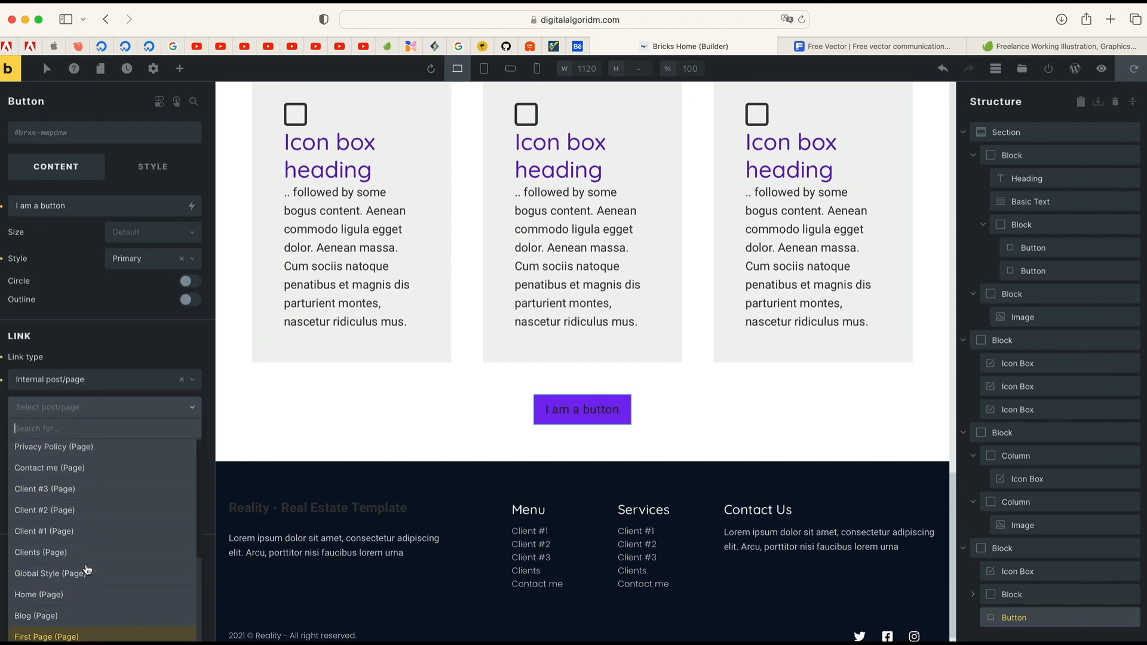
pyautogui.scroll(-5, 87, 553)
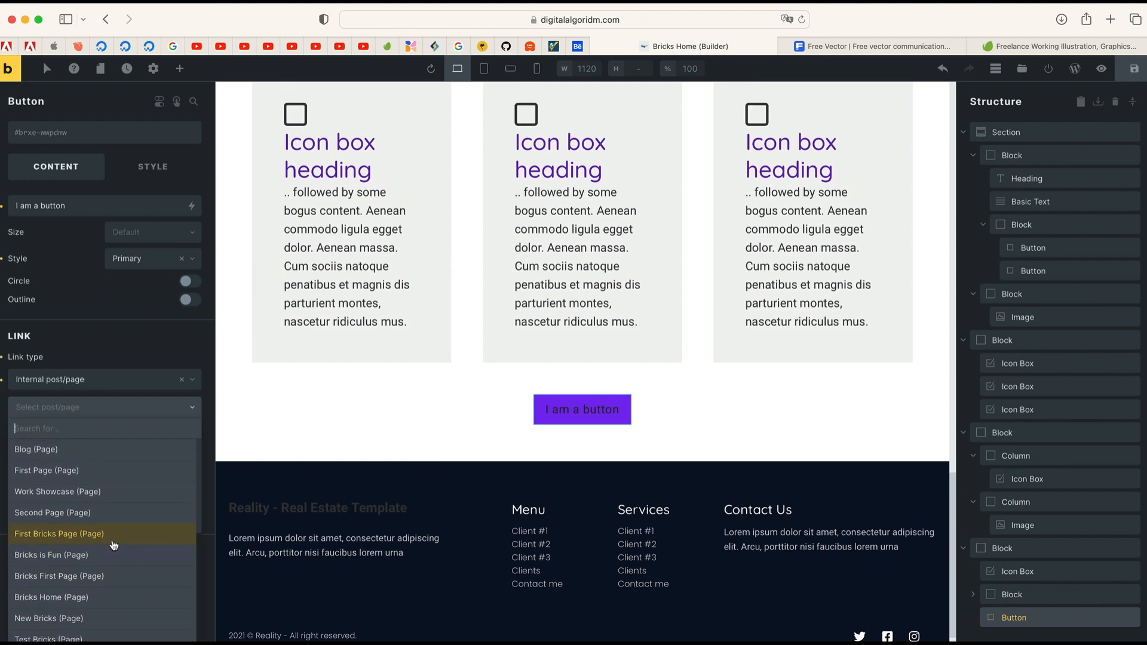
pyautogui.click(88, 585)
# - Set the Contact Us button's text color to the palette's #f2f2f2
pyautogui.click(152, 166)
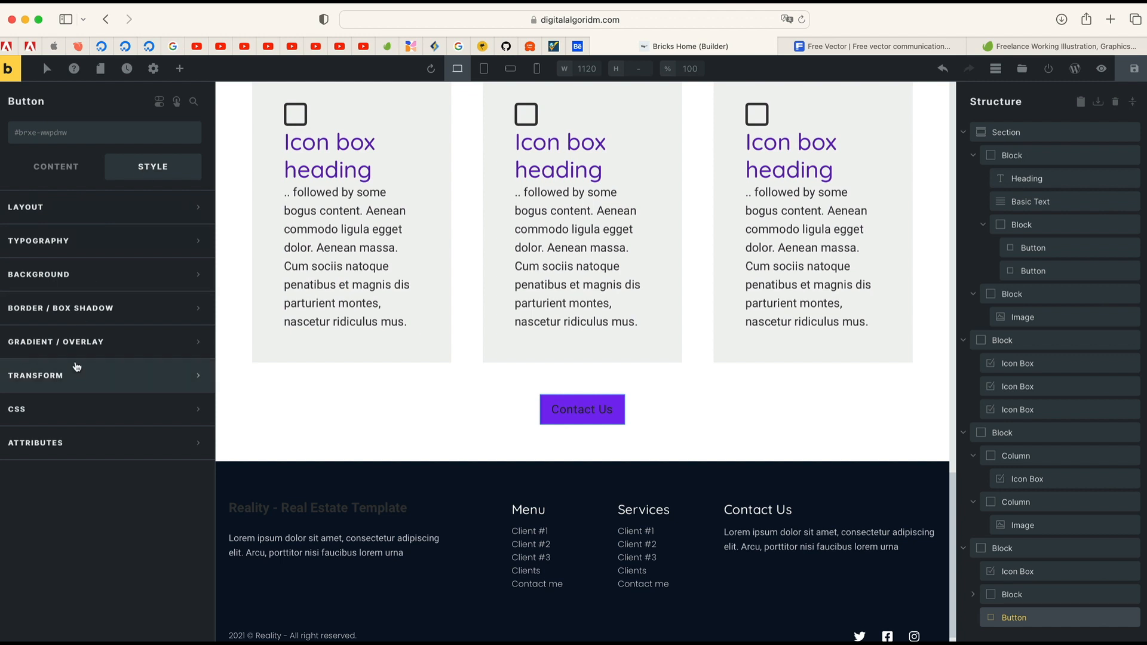
pyautogui.click(136, 242)
pyautogui.click(190, 272)
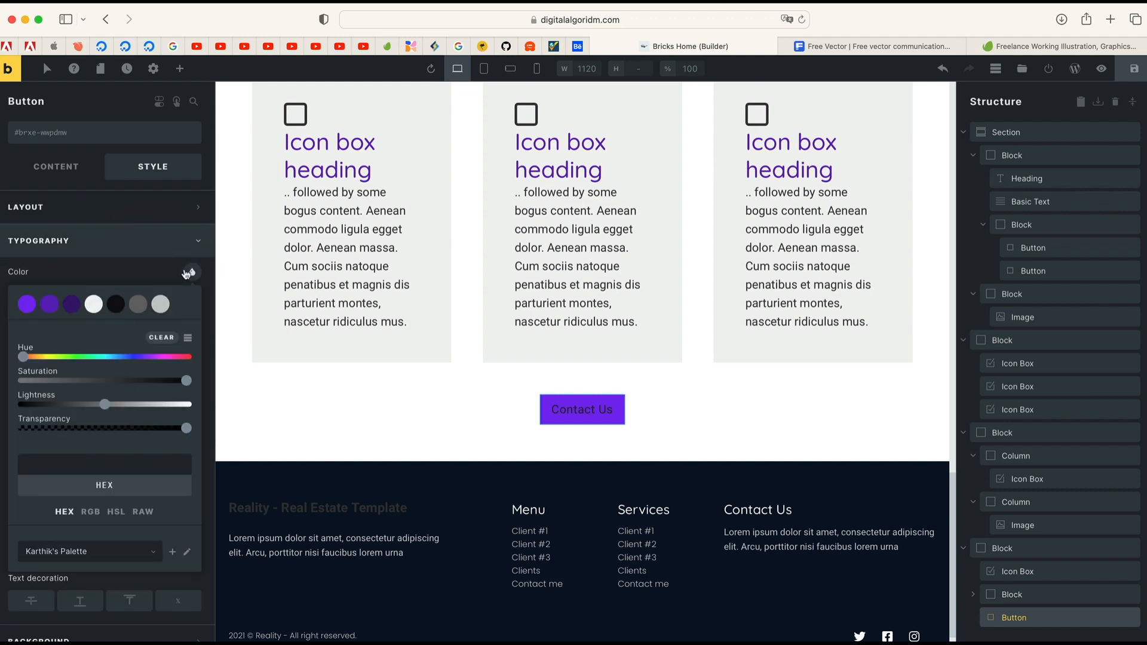
pyautogui.click(94, 306)
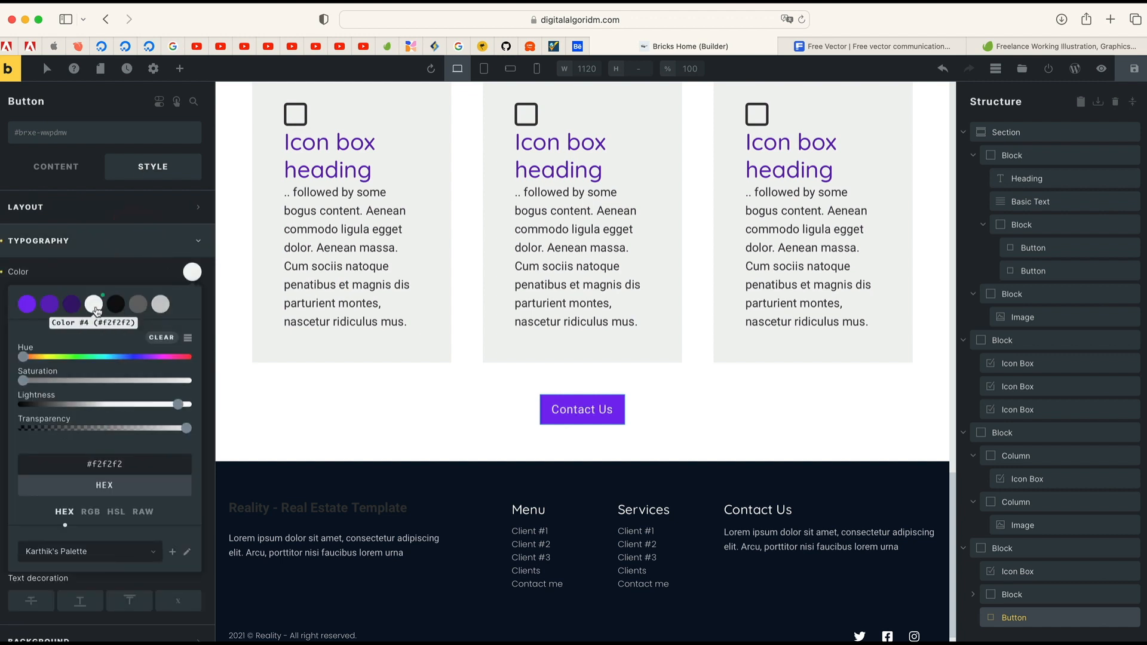
pyautogui.click(134, 245)
# - Turn on the circle option for the Contact Us button to give it rounded ends
pyautogui.scroll(5, 415, 269)
pyautogui.scroll(-5, 415, 269)
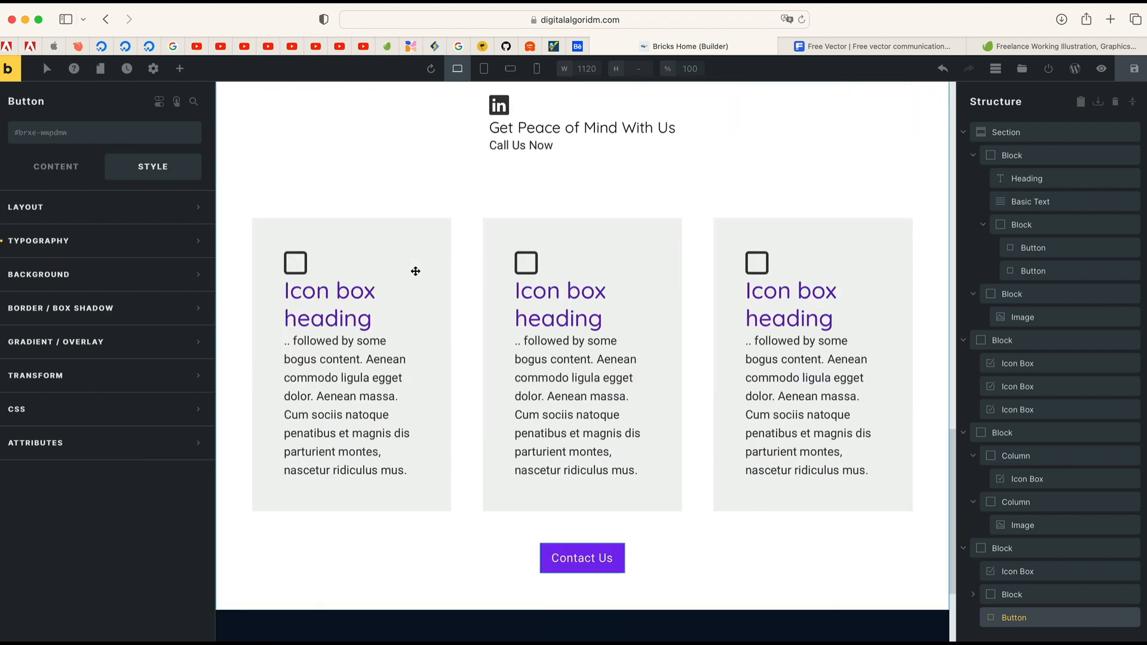
pyautogui.click(52, 179)
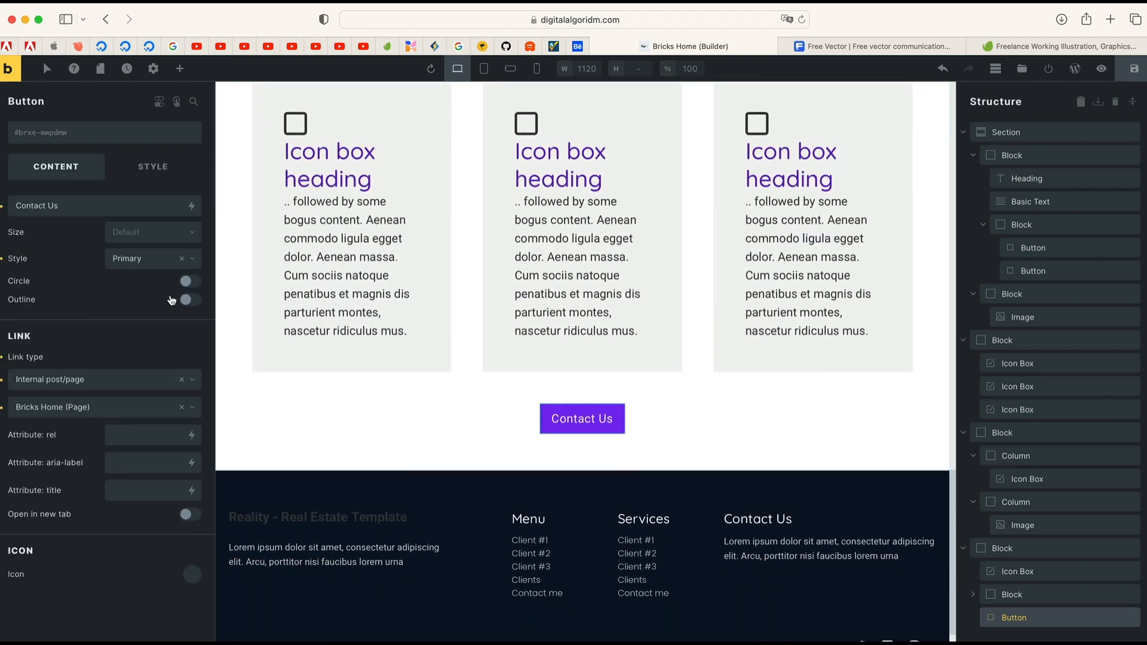
pyautogui.scroll(10, 453, 326)
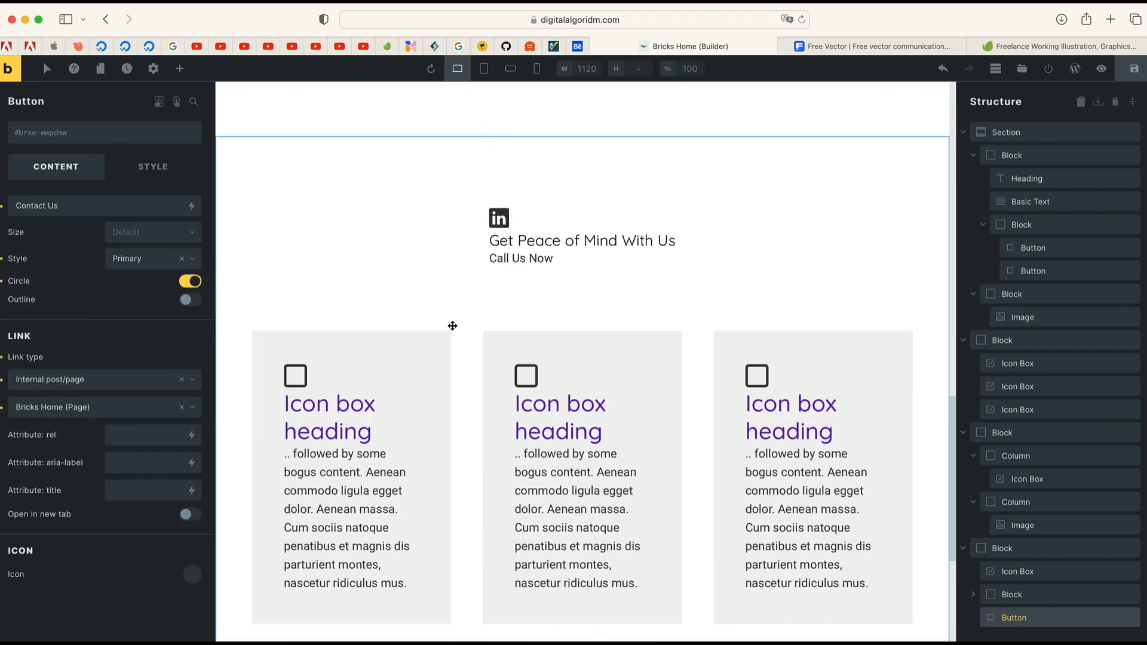
pyautogui.scroll(-10, 452, 326)
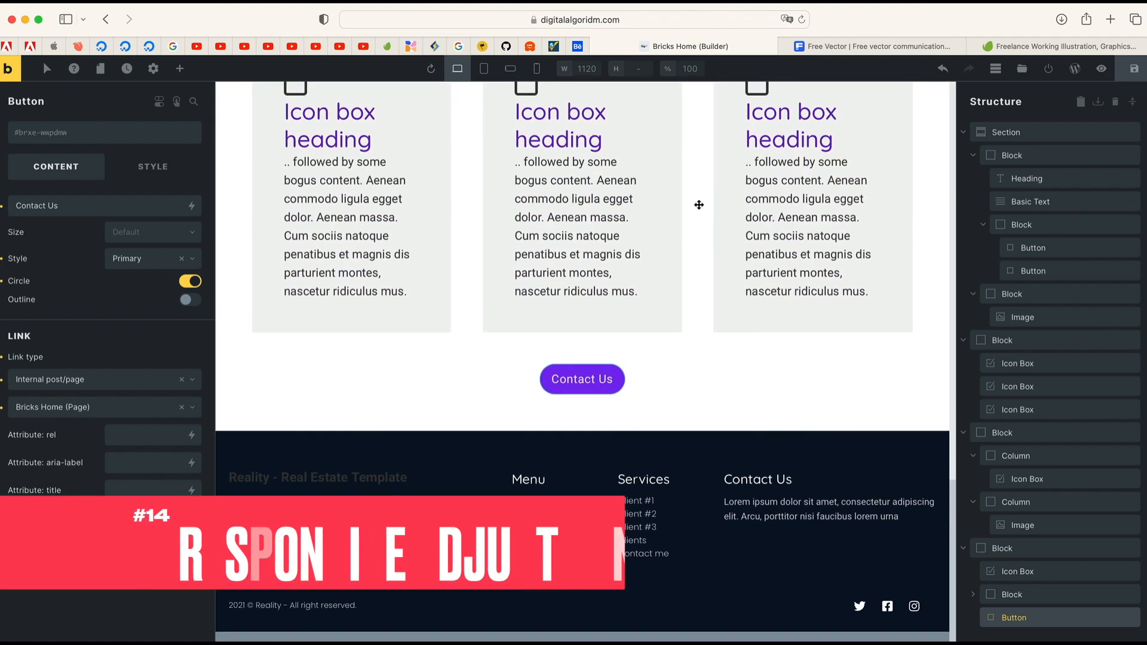
# - Preview the page in tablet portrait and examine the layout of every section from hero to button
pyautogui.scroll(10, 674, 360)
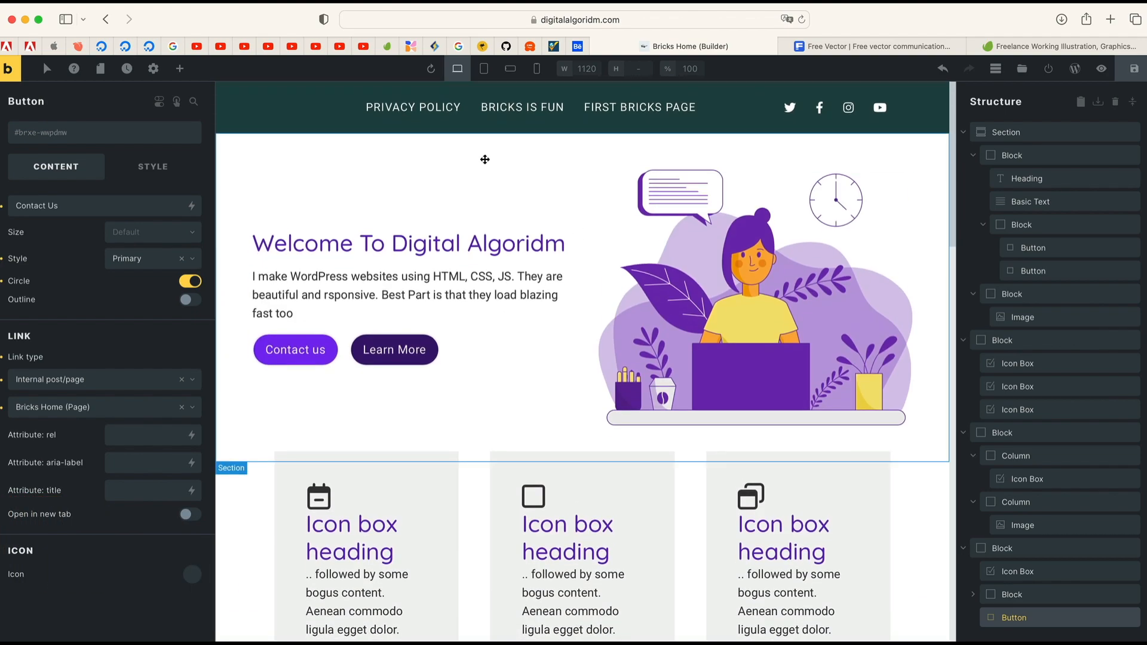
pyautogui.click(484, 68)
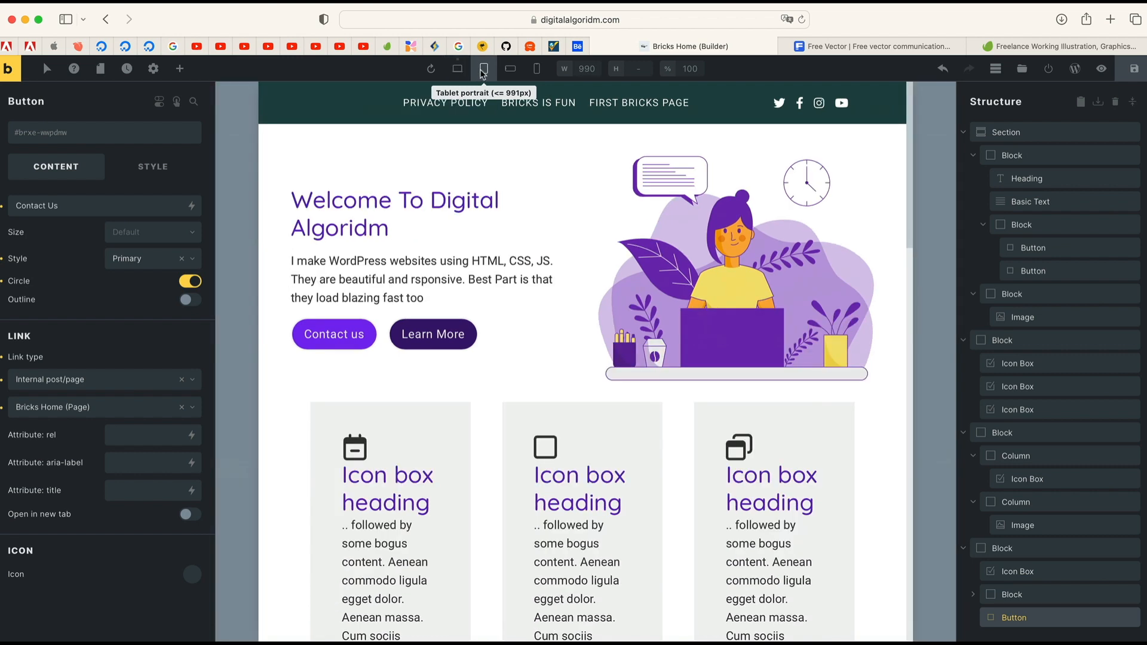
pyautogui.scroll(-5, 498, 320)
pyautogui.scroll(-5, 498, 320)
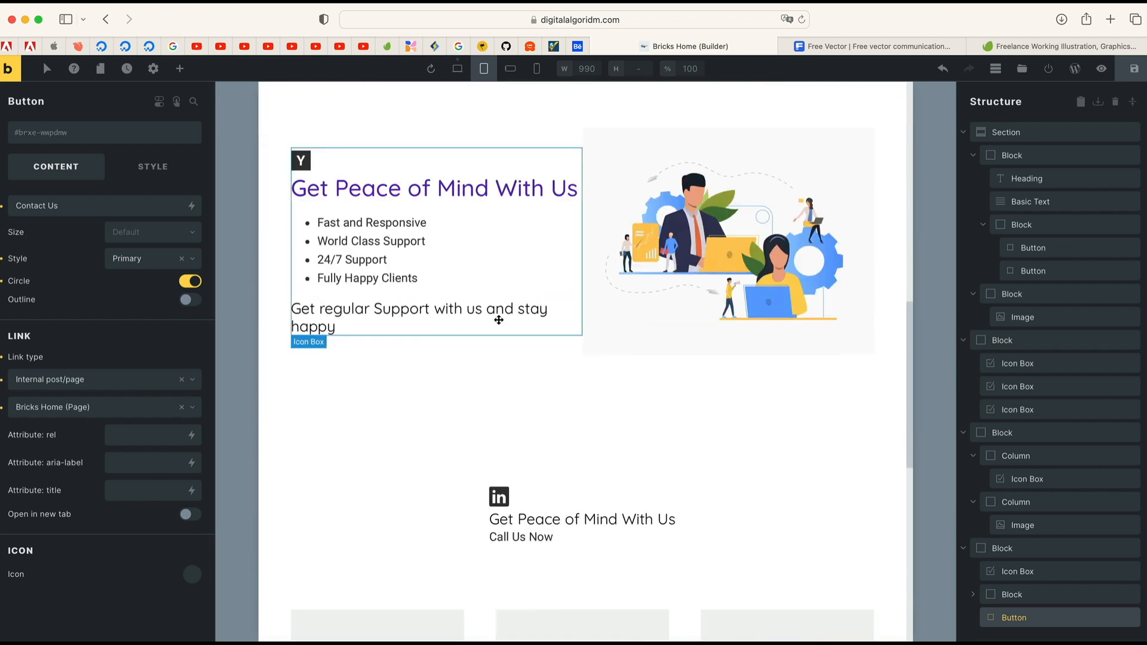
pyautogui.scroll(-10, 538, 371)
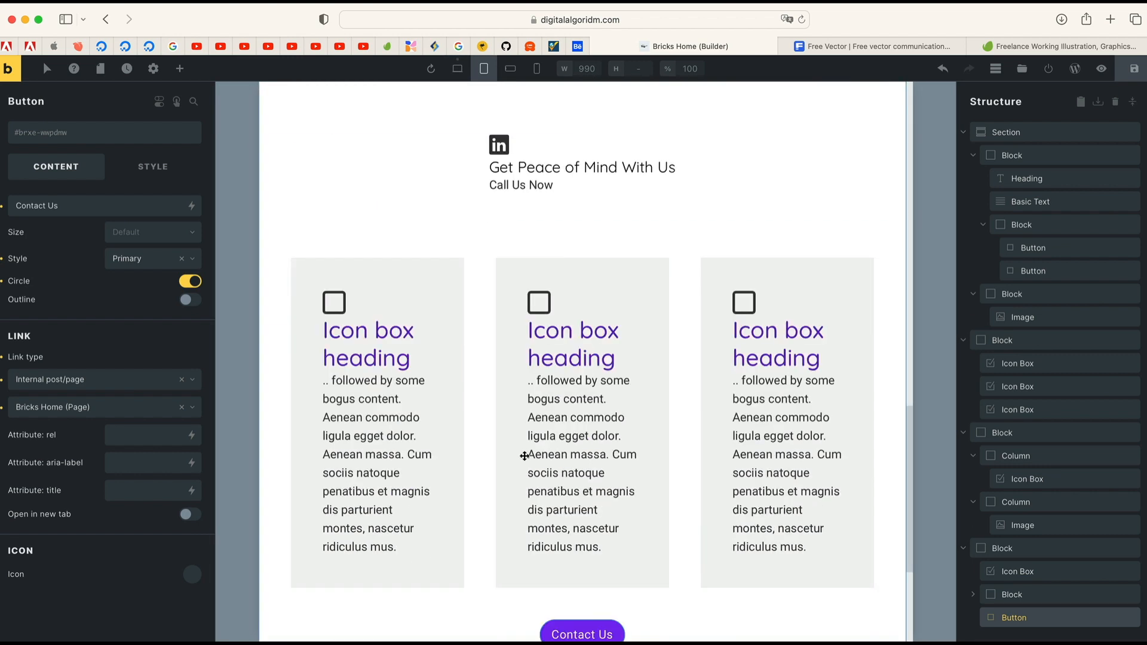
pyautogui.scroll(15, 584, 367)
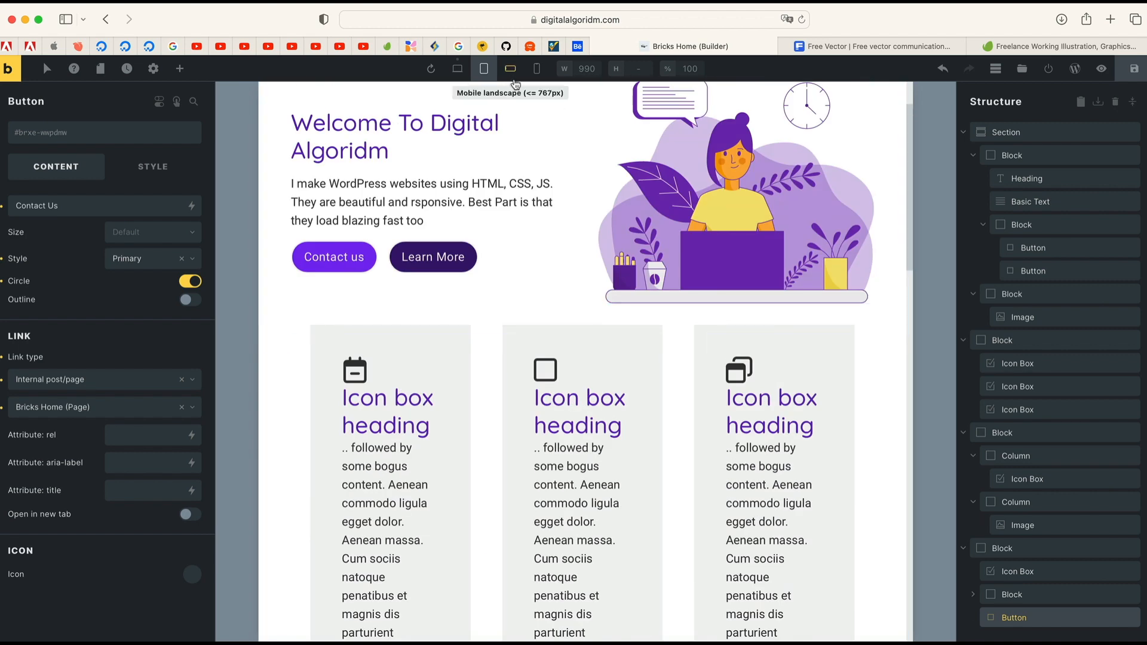
# - In the mobile landscape layout, limit the hero image's maximum width to 400px
pyautogui.click(511, 68)
pyautogui.scroll(3, 568, 330)
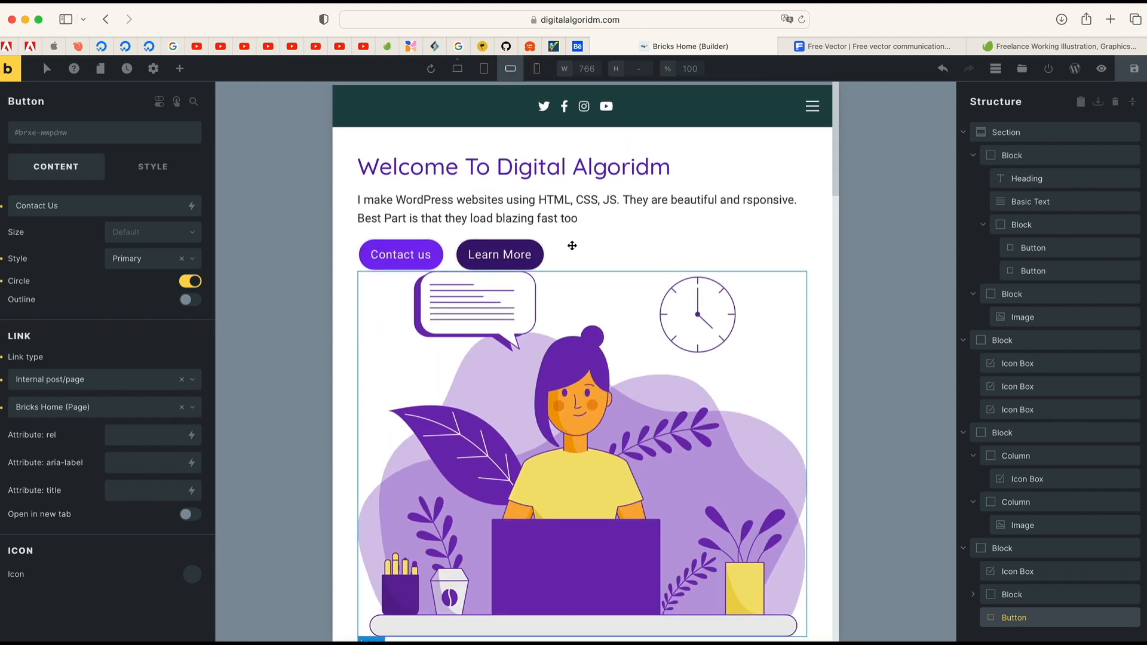
pyautogui.click(499, 369)
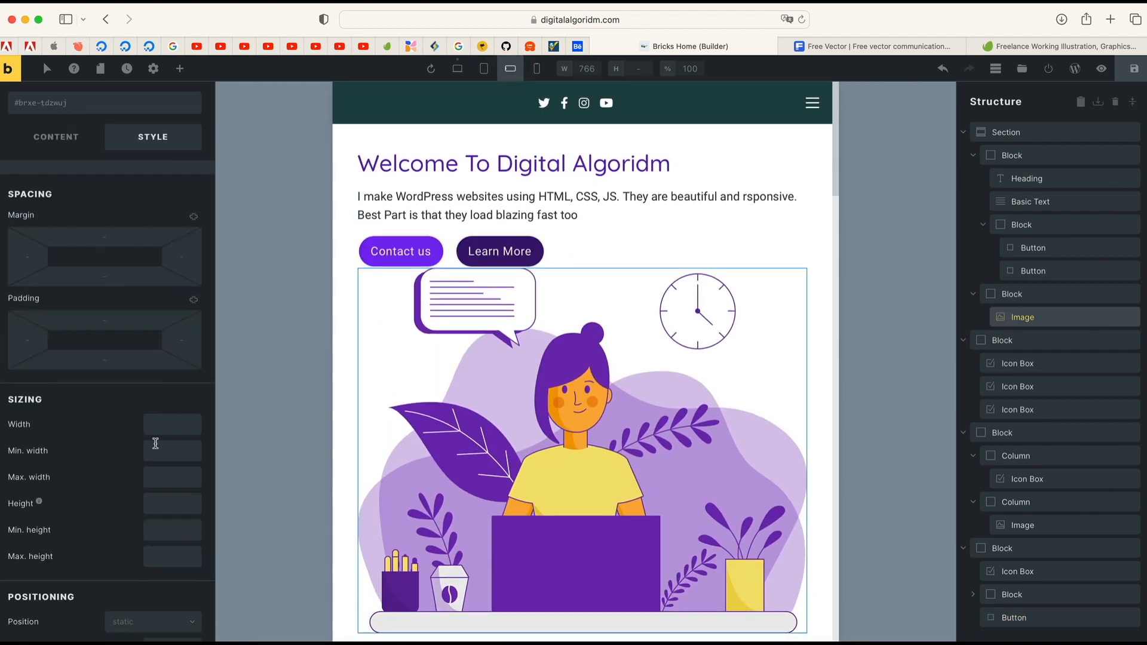
pyautogui.click(158, 478)
pyautogui.write('400px')
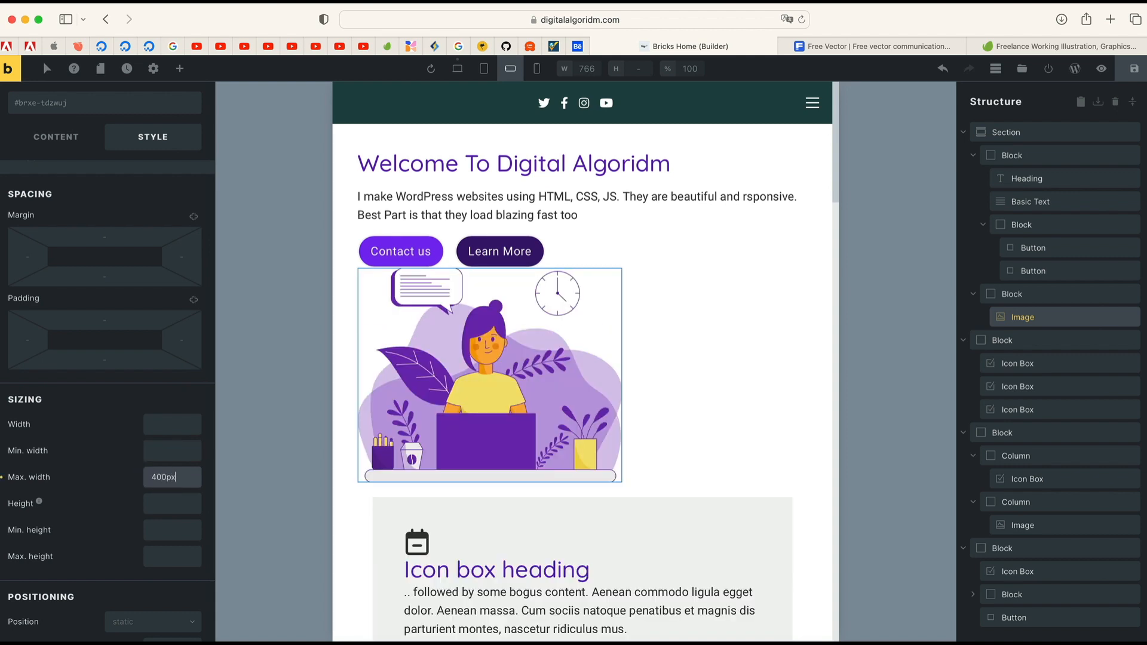
# - Give the block with the two hero buttons a bottom margin of 48px in mobile landscape
pyautogui.click(1034, 225)
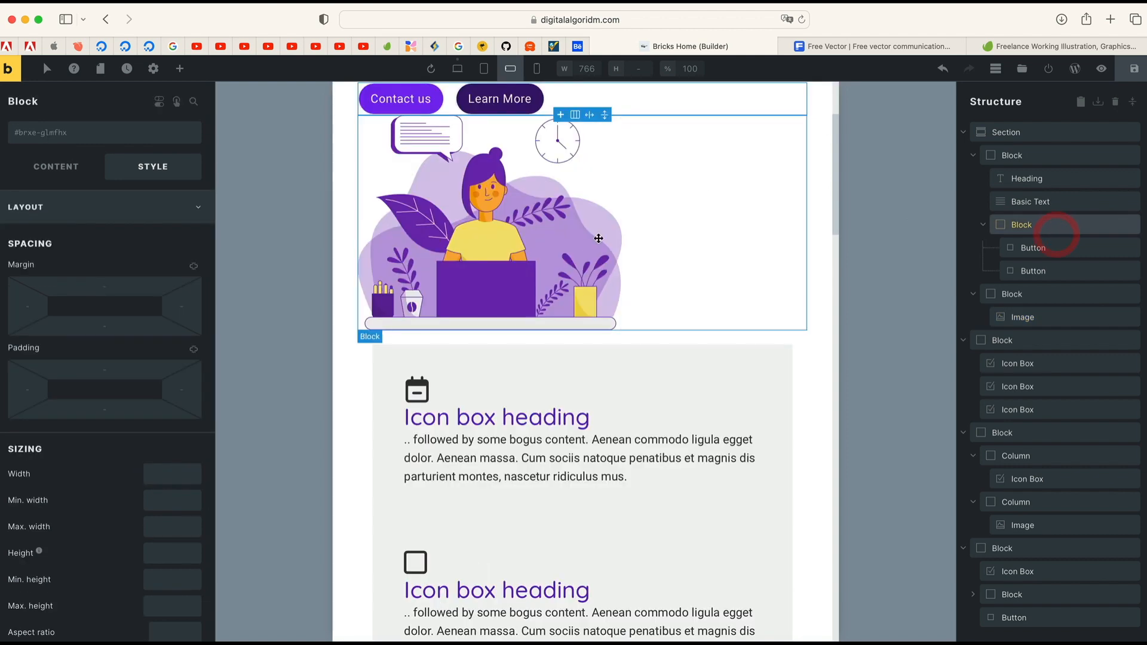
pyautogui.scroll(3, 574, 257)
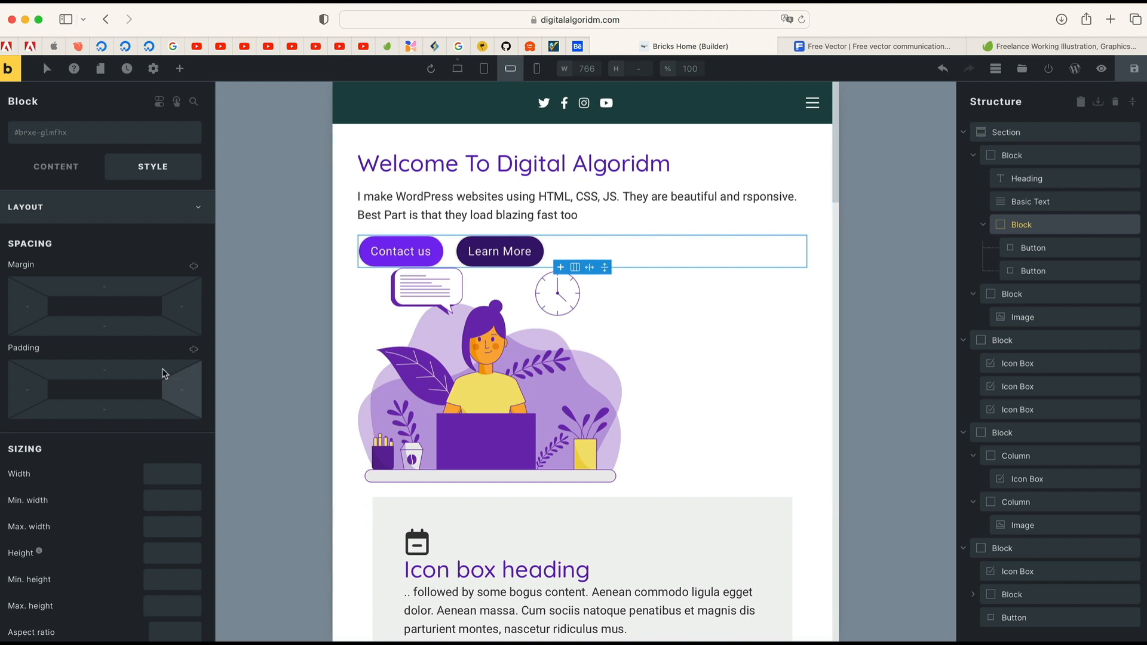
pyautogui.click(93, 321)
pyautogui.write('48p')
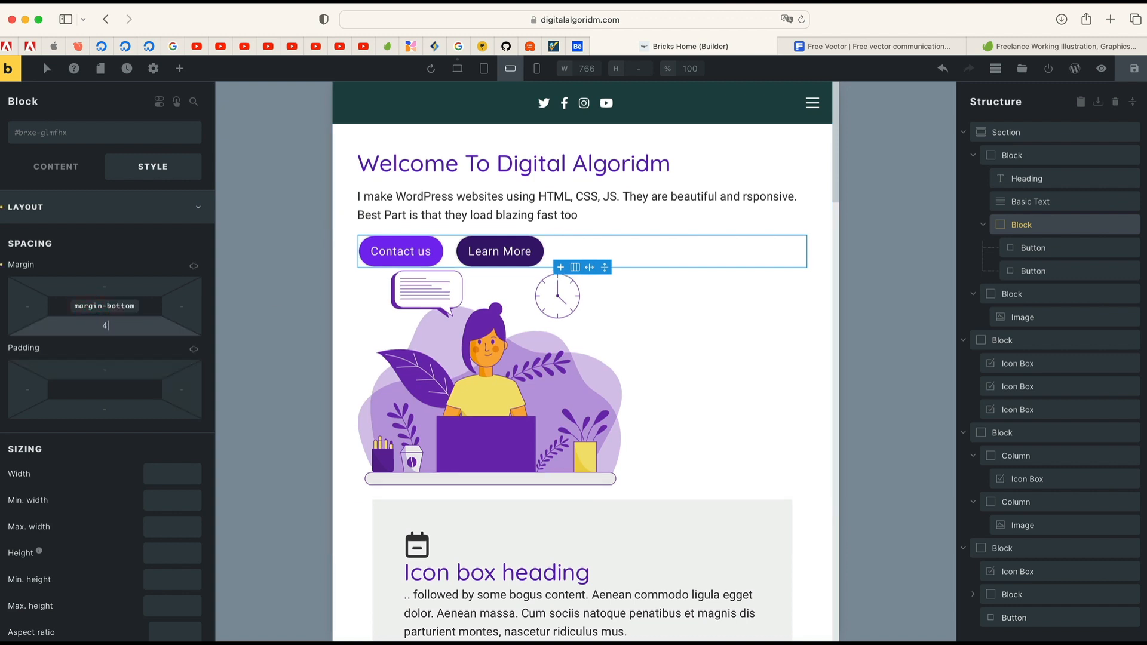
pyautogui.press('BackSpace')
pyautogui.write('px')
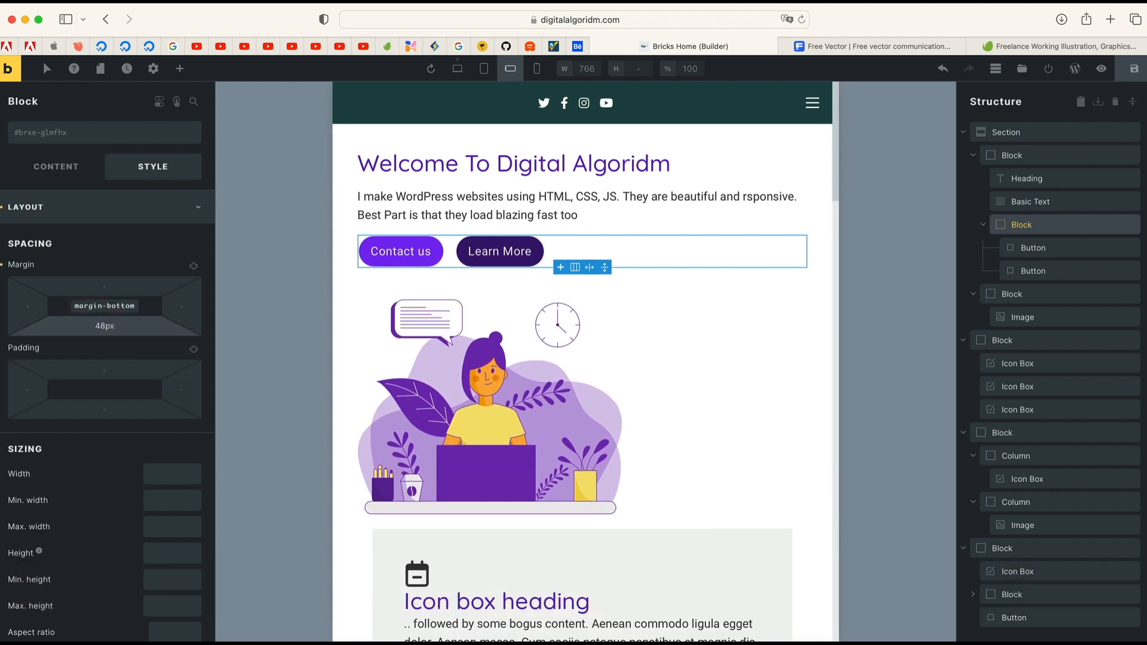
# - Set the hero paragraph's bottom margin to 24px in mobile landscape
pyautogui.click(422, 205)
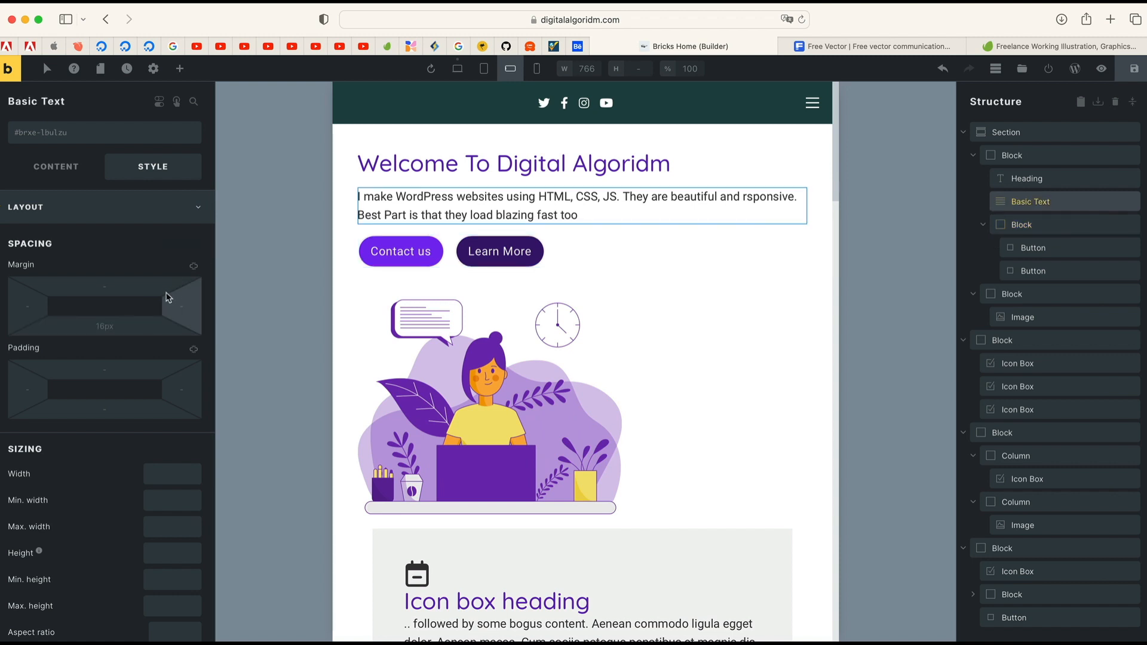
pyautogui.click(127, 324)
pyautogui.write('48')
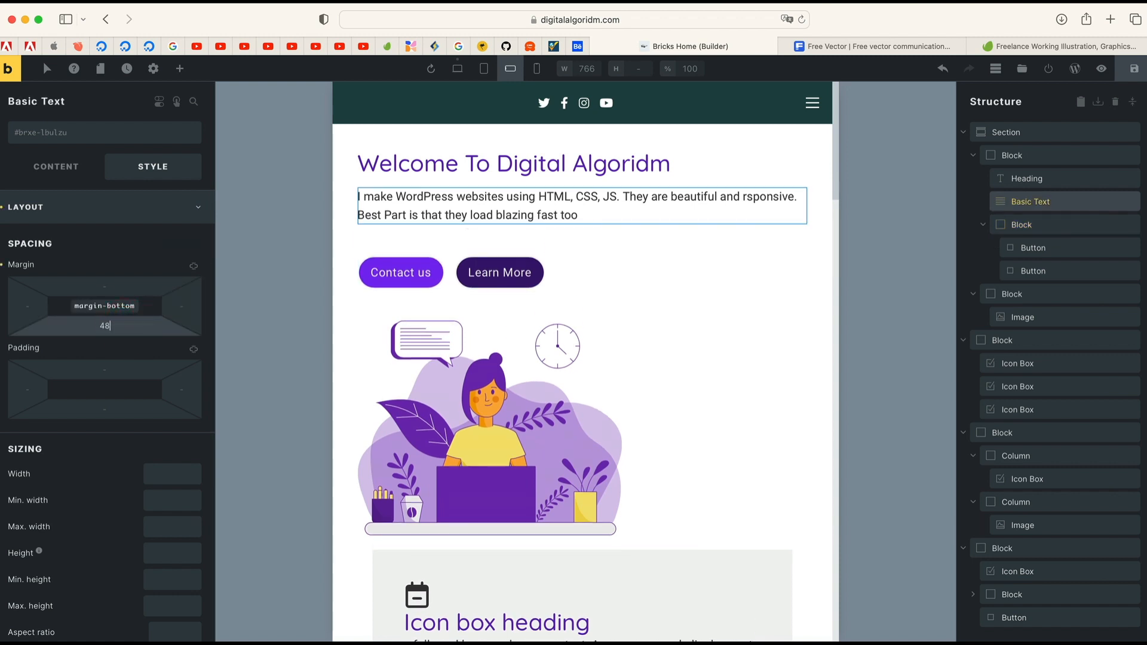
pyautogui.press('BackSpace')
pyautogui.press('BackSpace')
pyautogui.write('24px')
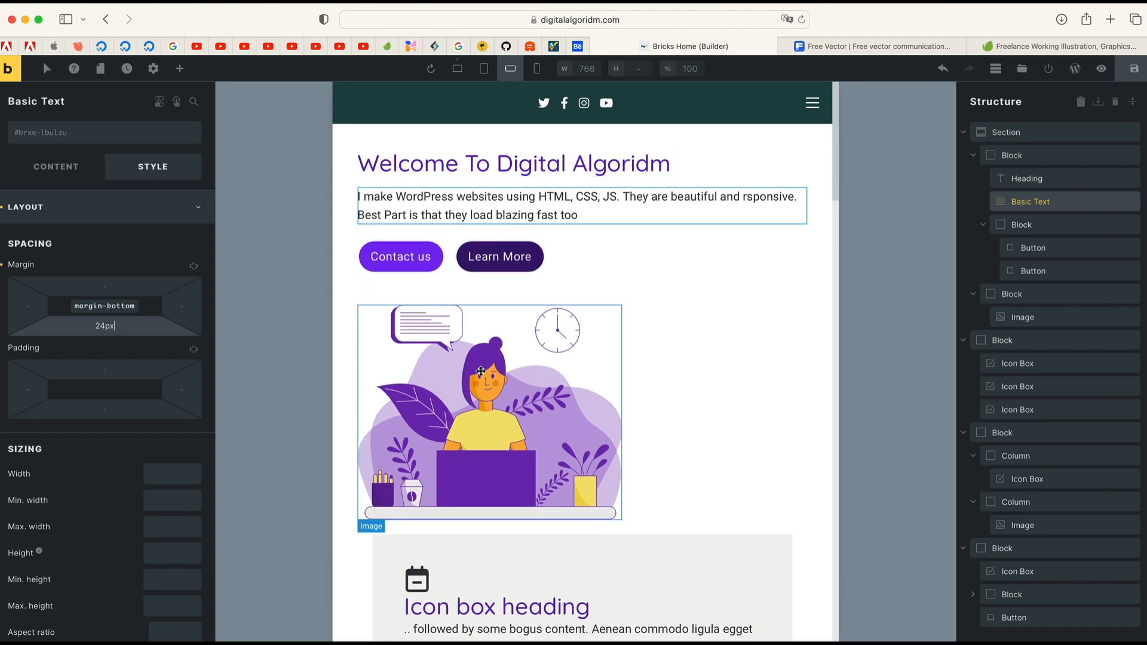
# - Set the row gap of the block holding the first three icon boxes to 24px in mobile landscape
pyautogui.scroll(-3, 653, 520)
pyautogui.scroll(-7, 653, 520)
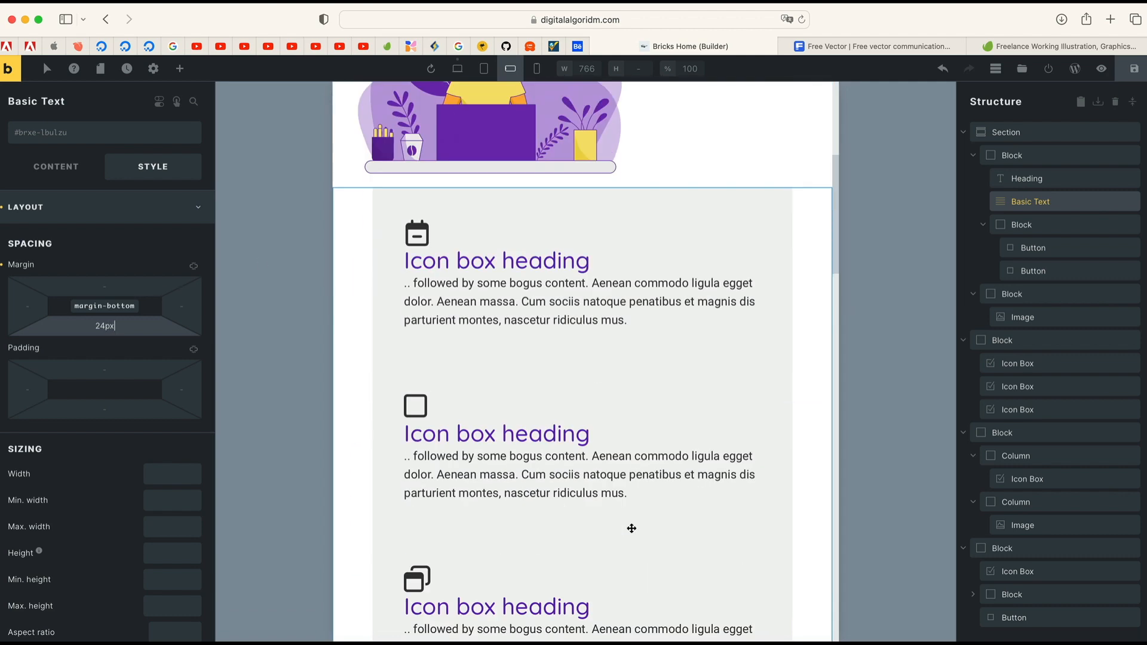
pyautogui.click(634, 306)
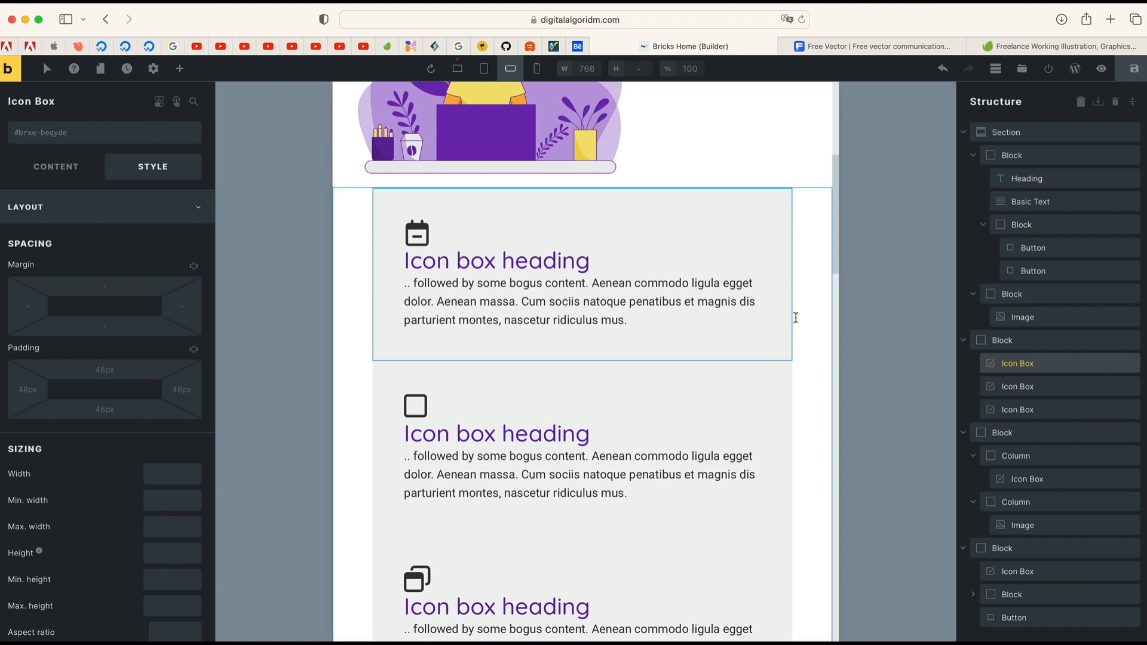
pyautogui.click(1003, 340)
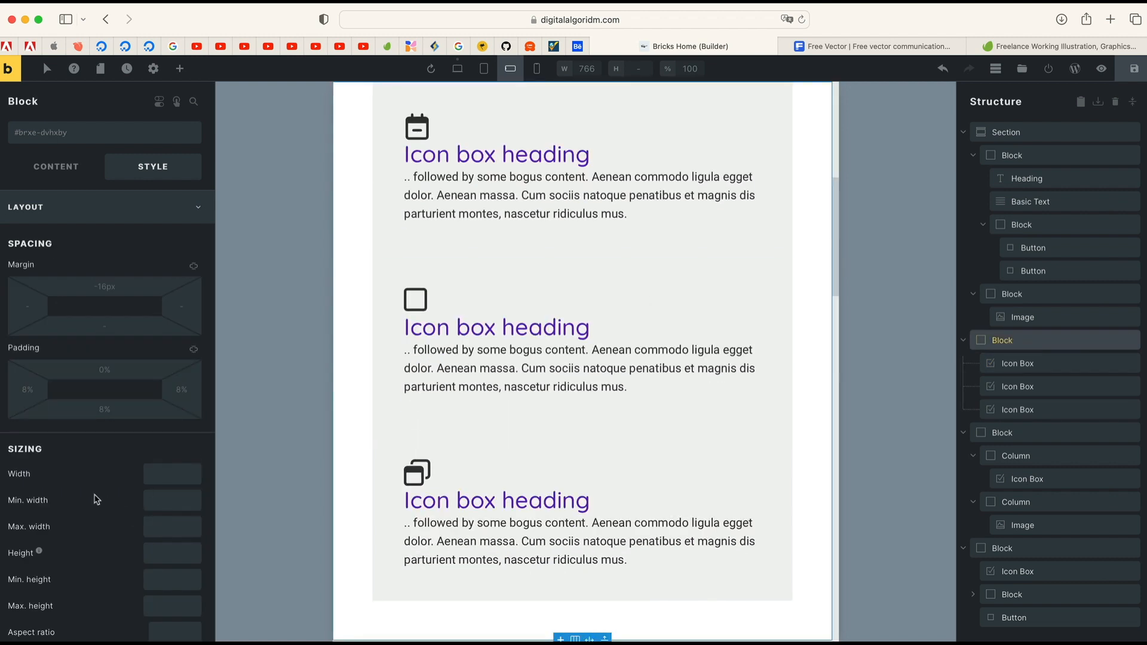
pyautogui.click(56, 170)
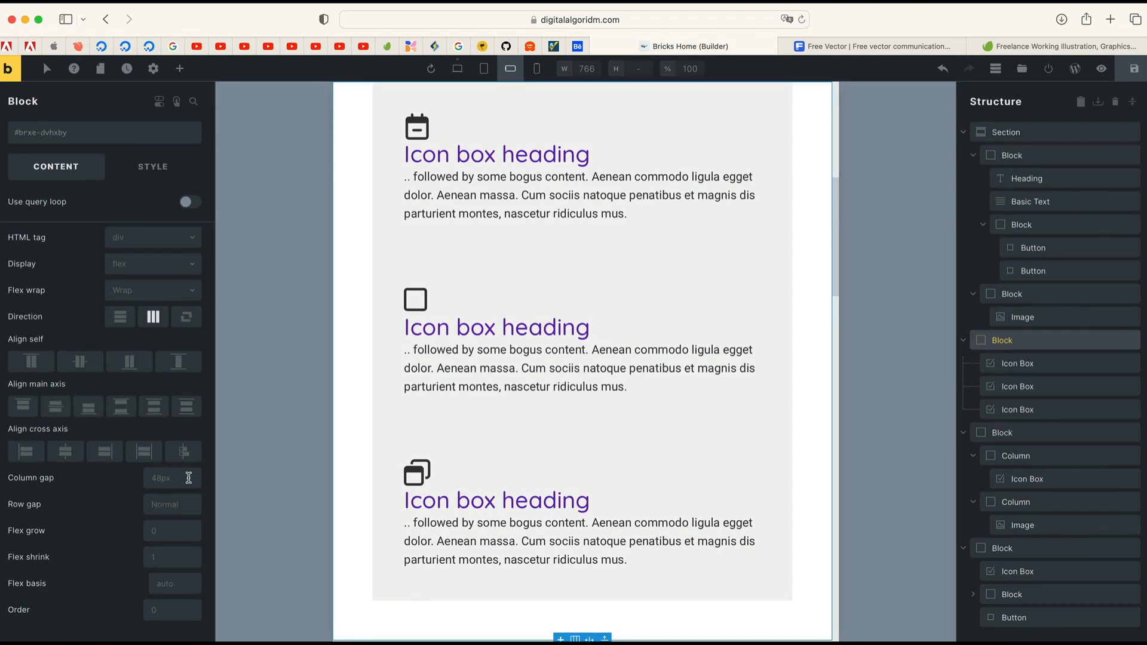
pyautogui.click(174, 506)
pyautogui.write('24px')
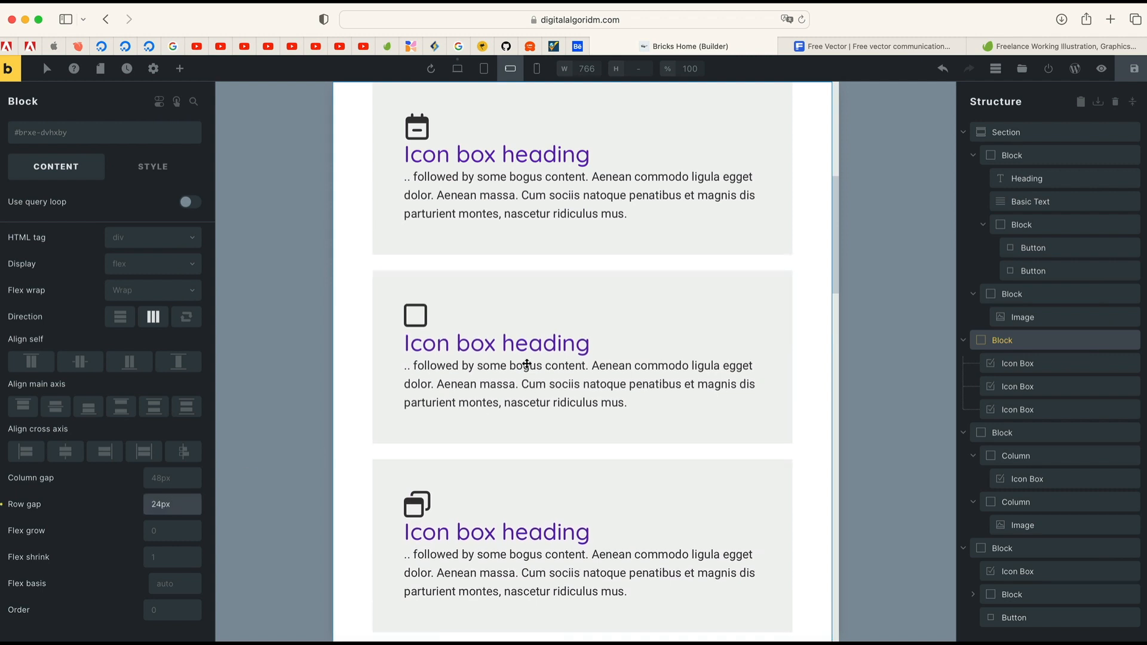
# - Set the first icon box block's top margin to 0 and its top padding to 2% in mobile landscape
pyautogui.scroll(3, 527, 364)
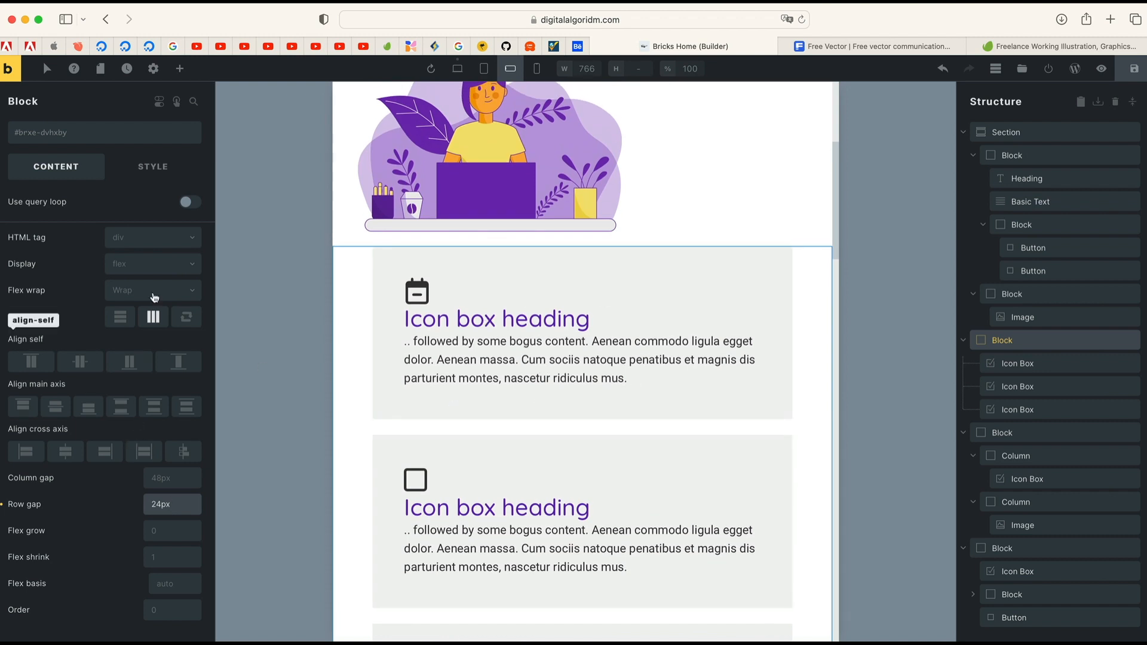
pyautogui.click(157, 166)
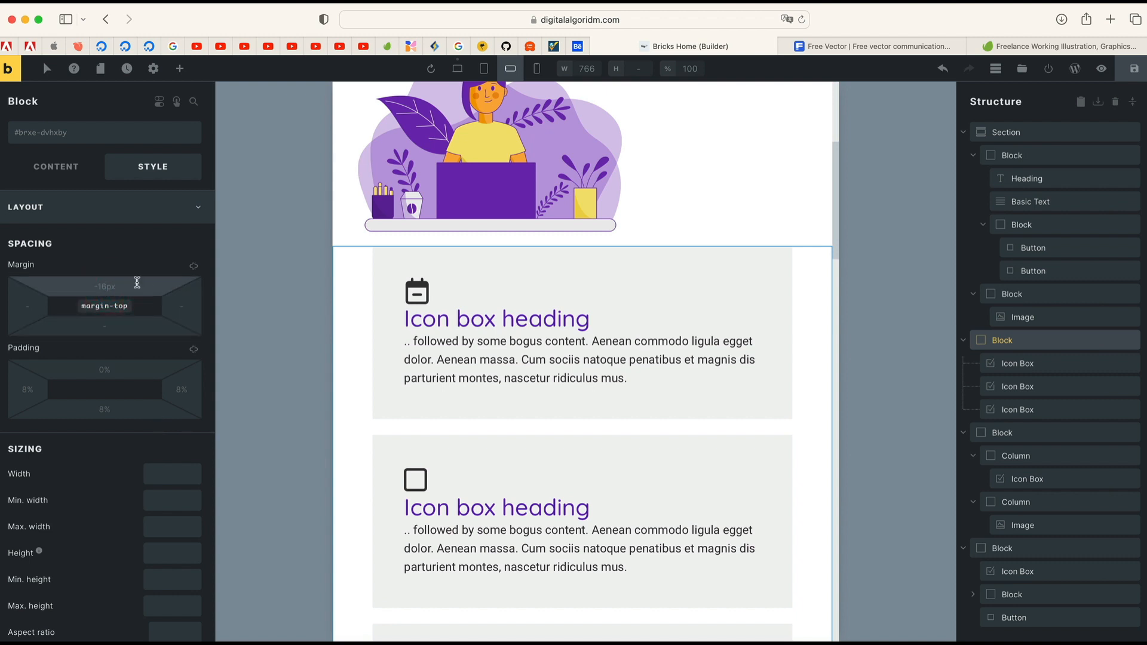
pyautogui.write('2')
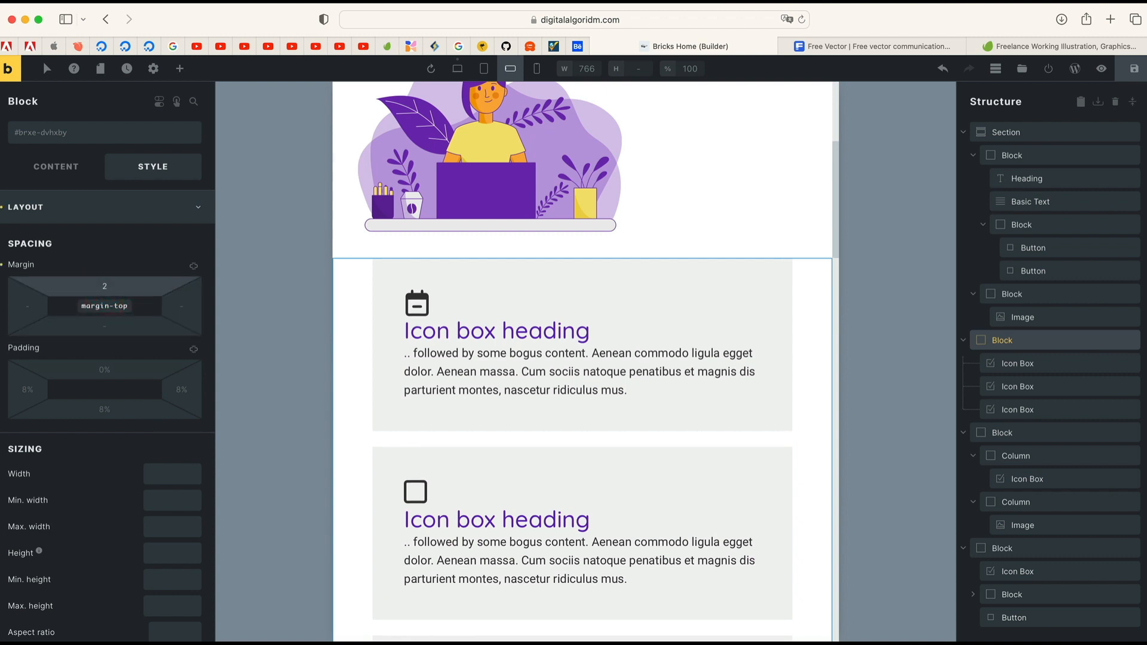
# - Limit the maximum width of the image in the Get Peace of Mind section to 400px in mobile landscape
pyautogui.scroll(-3, 925, 407)
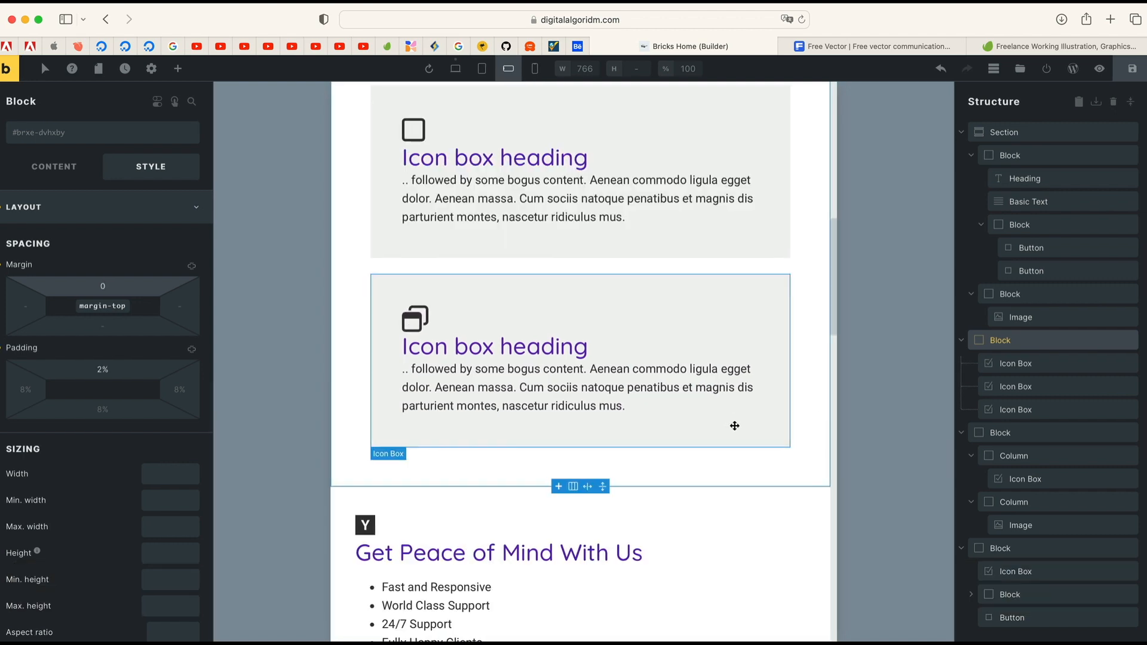
pyautogui.scroll(-6, 658, 428)
pyautogui.click(626, 391)
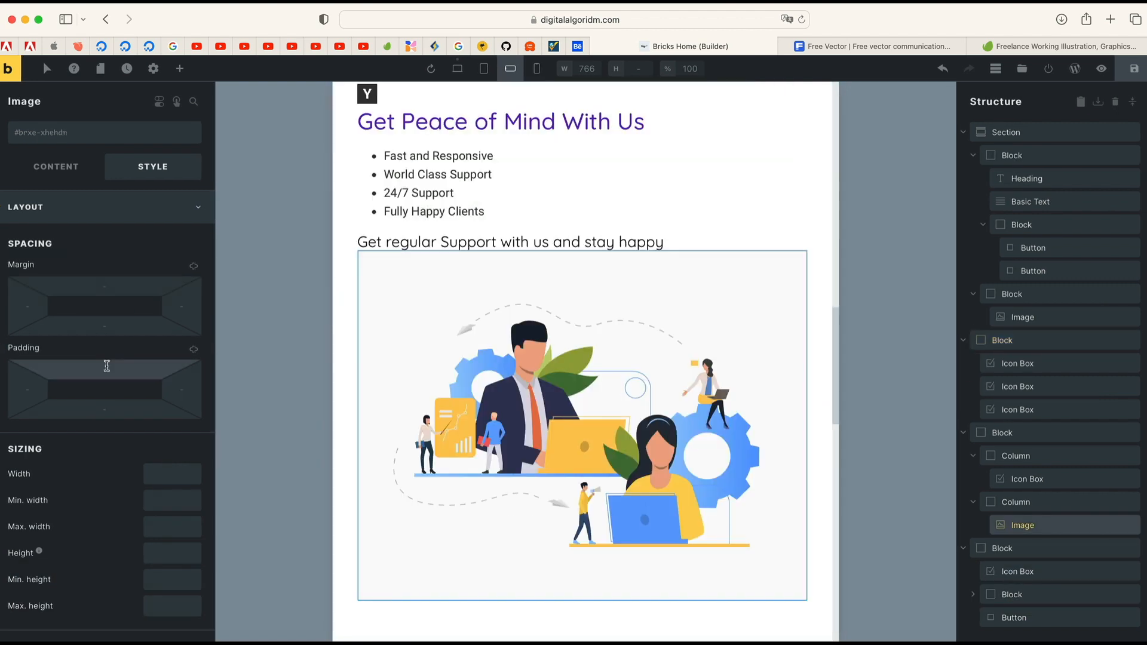
pyautogui.click(167, 530)
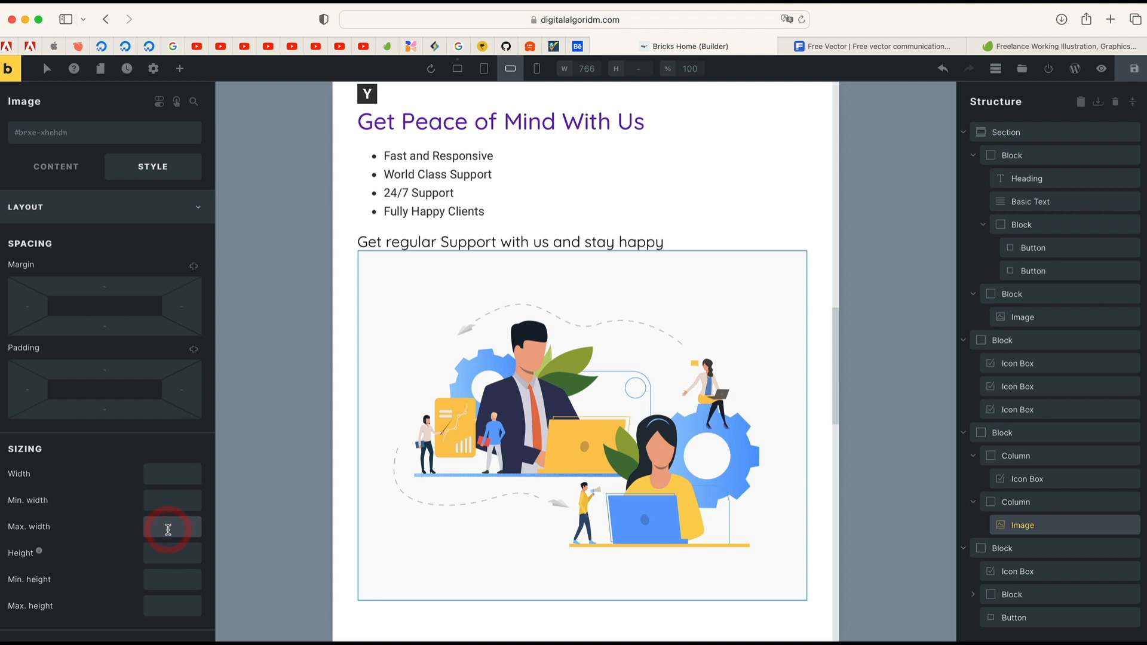
pyautogui.write('40')
pyautogui.press('BackSpace')
pyautogui.write('0')
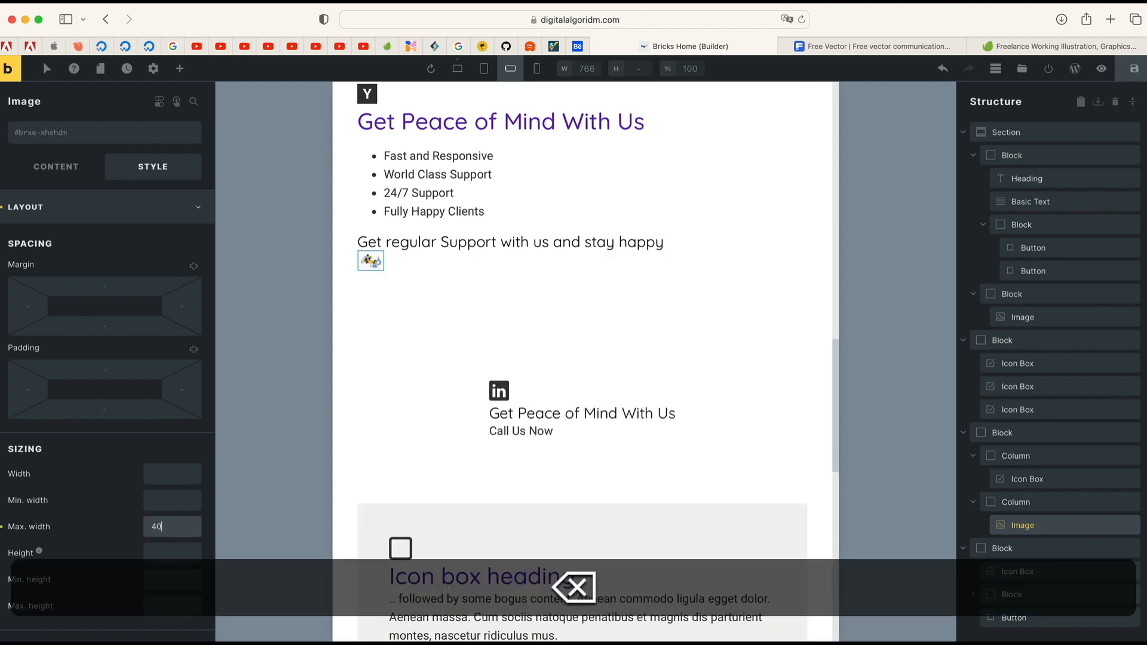
pyautogui.write('0px')
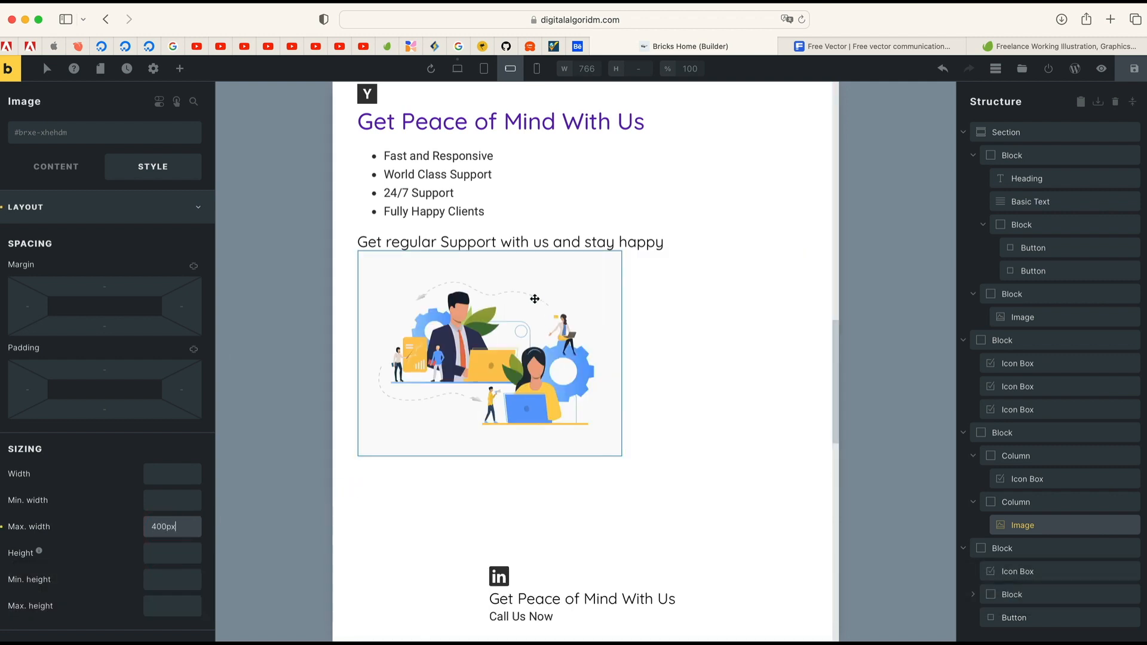
# - Give the icon box above that image a bottom margin of 48px in mobile landscape
pyautogui.click(536, 243)
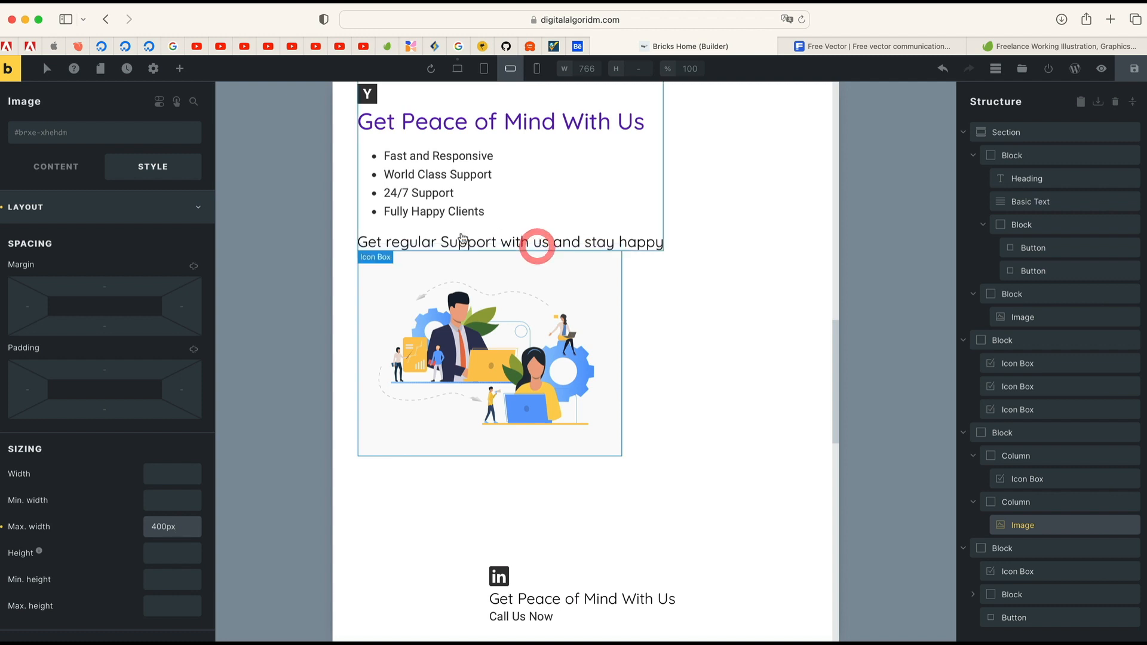
pyautogui.click(460, 174)
pyautogui.click(104, 327)
pyautogui.write('4')
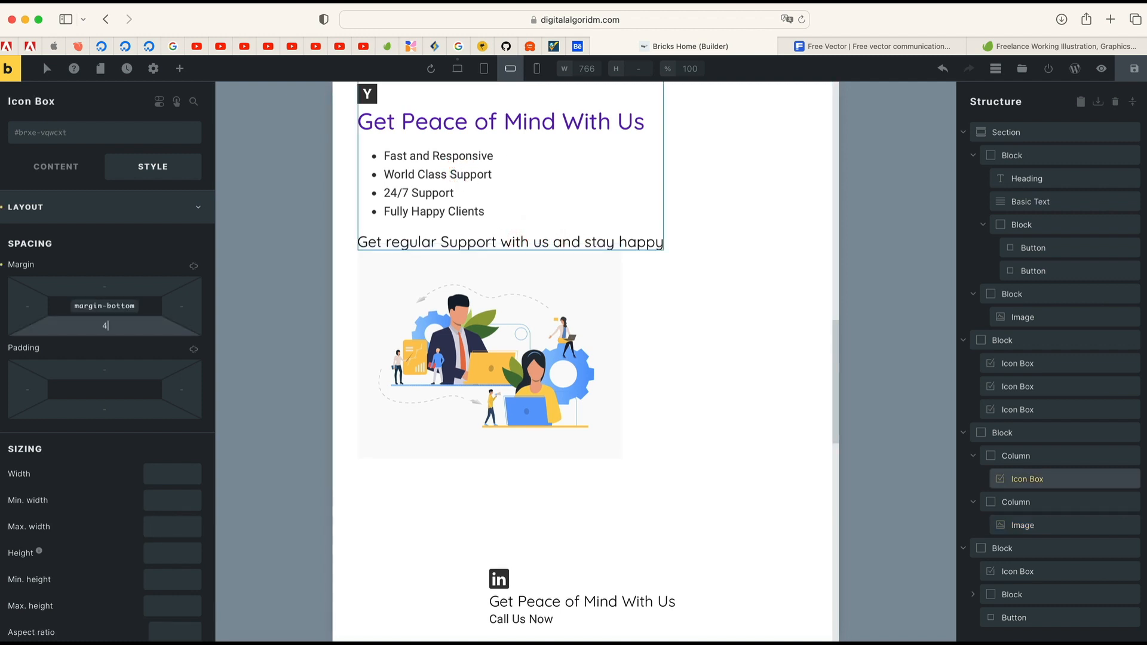
pyautogui.write('8px')
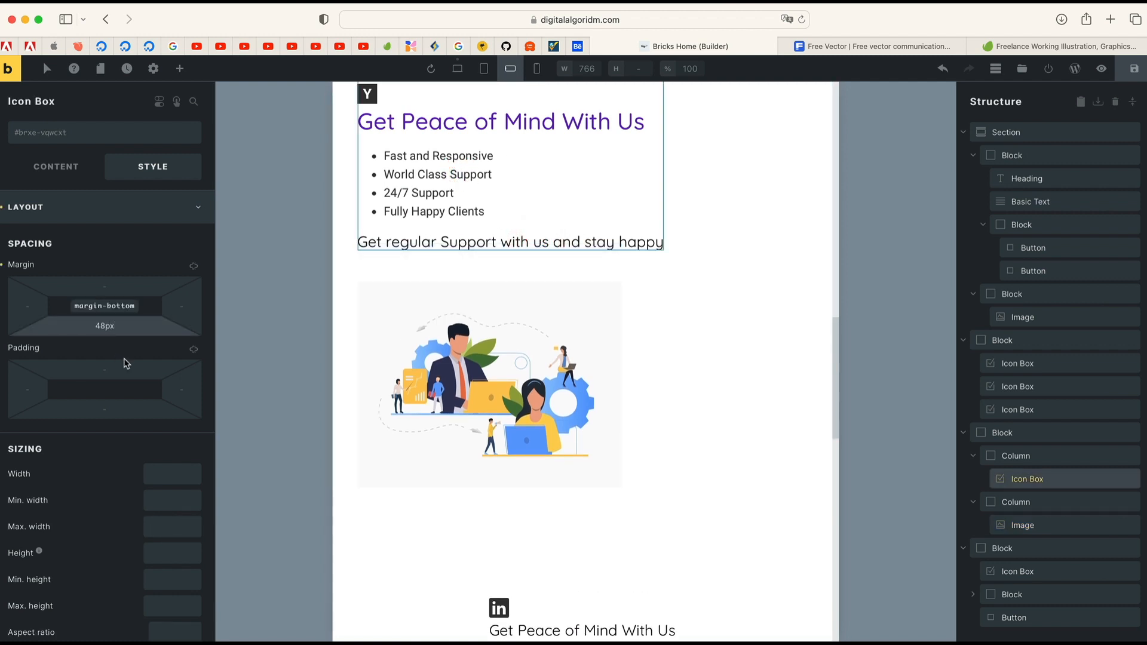
# - Set the row gap of the block holding the last three icon boxes to 48px in mobile landscape
pyautogui.click(466, 478)
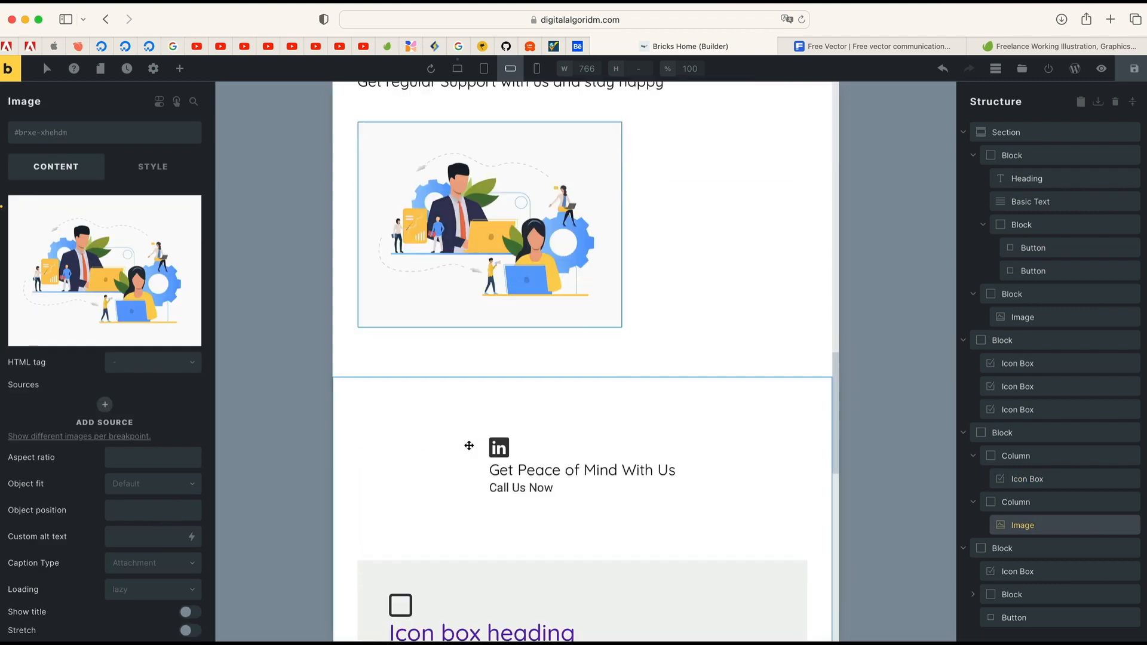
pyautogui.scroll(-5, 469, 446)
pyautogui.click(502, 378)
pyautogui.click(1012, 594)
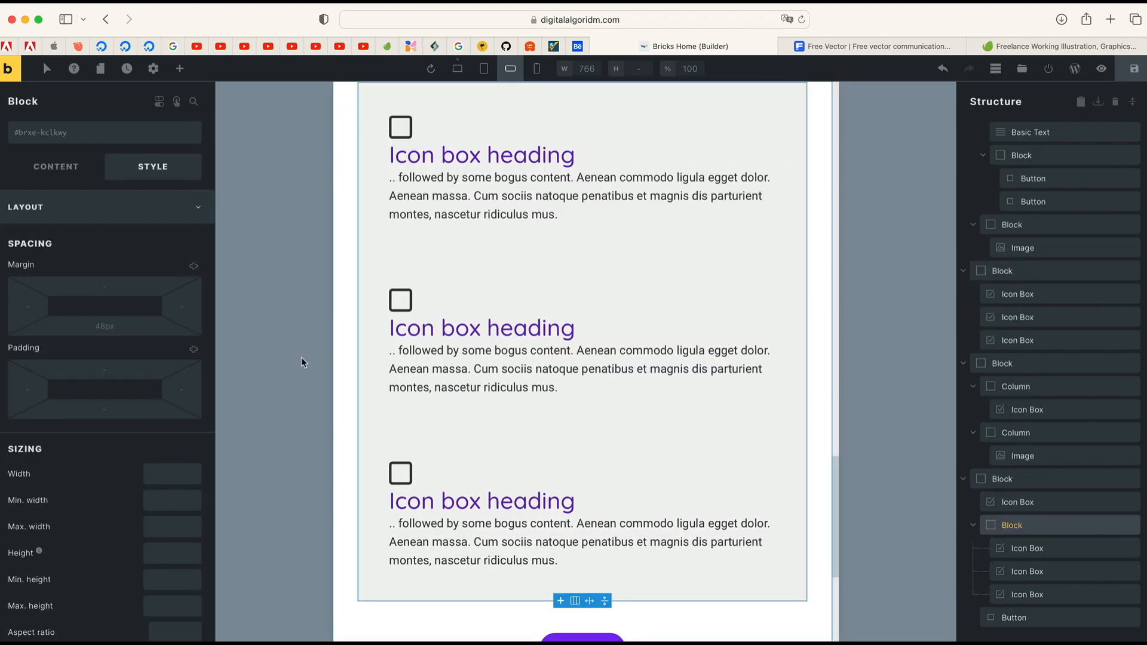
pyautogui.click(51, 170)
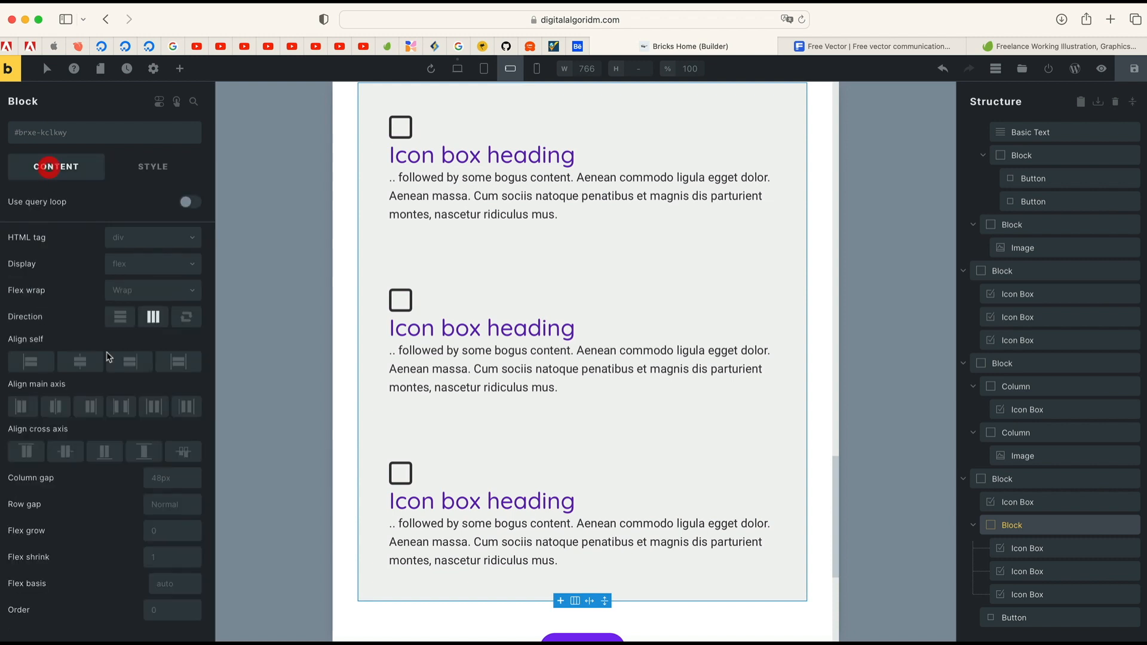
pyautogui.click(167, 506)
pyautogui.write('24px')
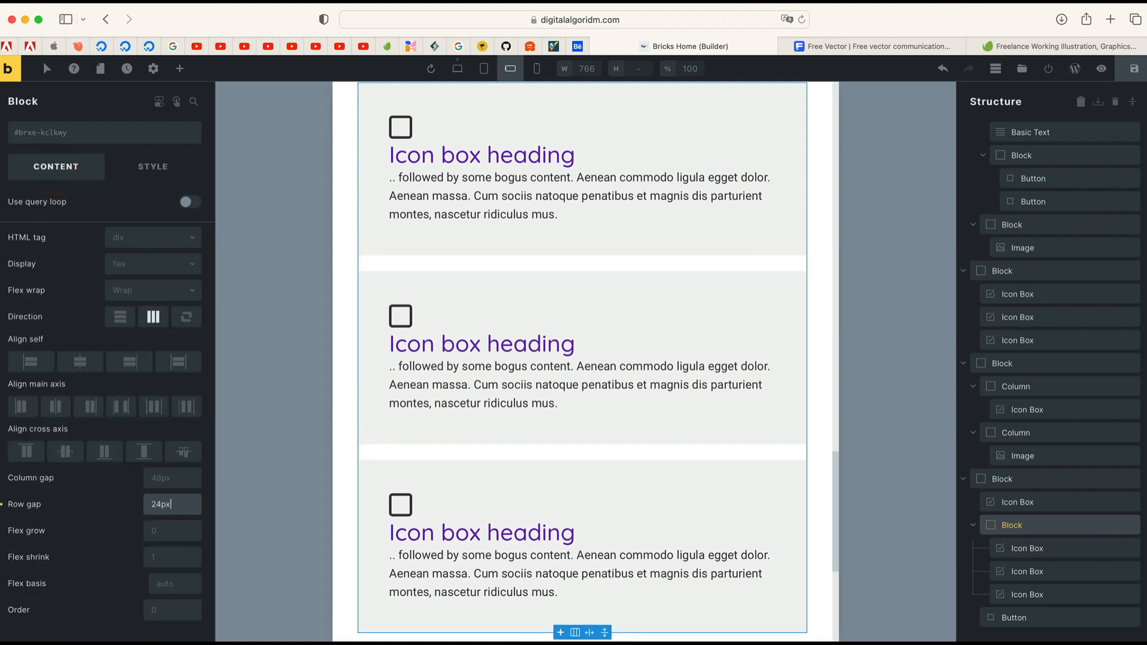
pyautogui.click(160, 504)
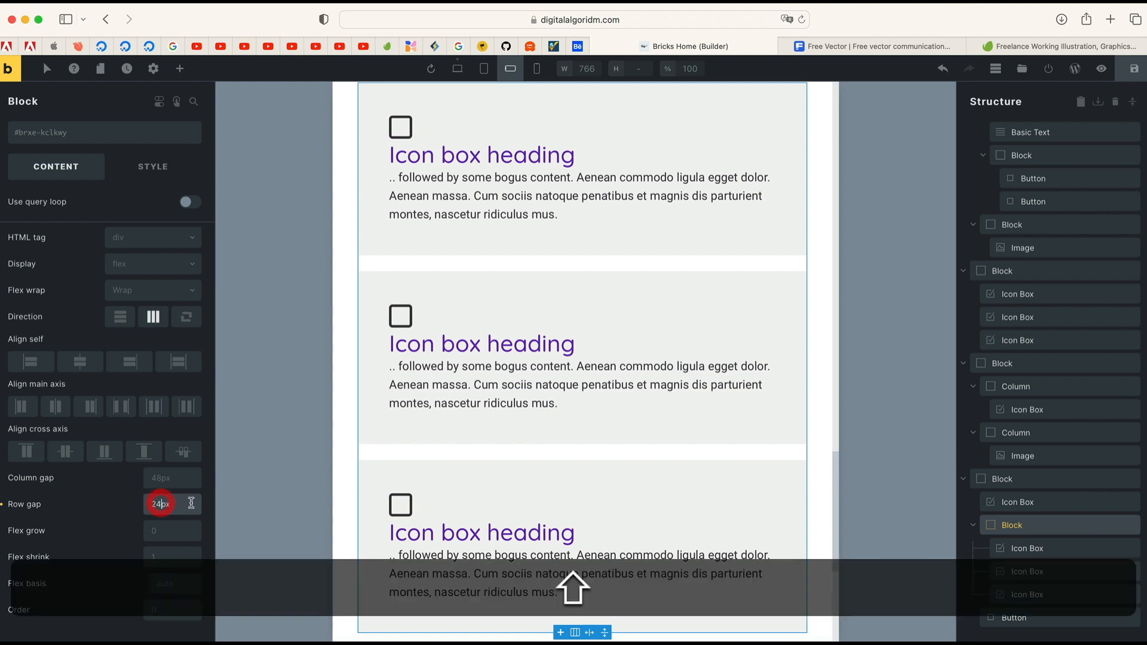
pyautogui.hotkey('shift', 'Left')
pyautogui.write('48')
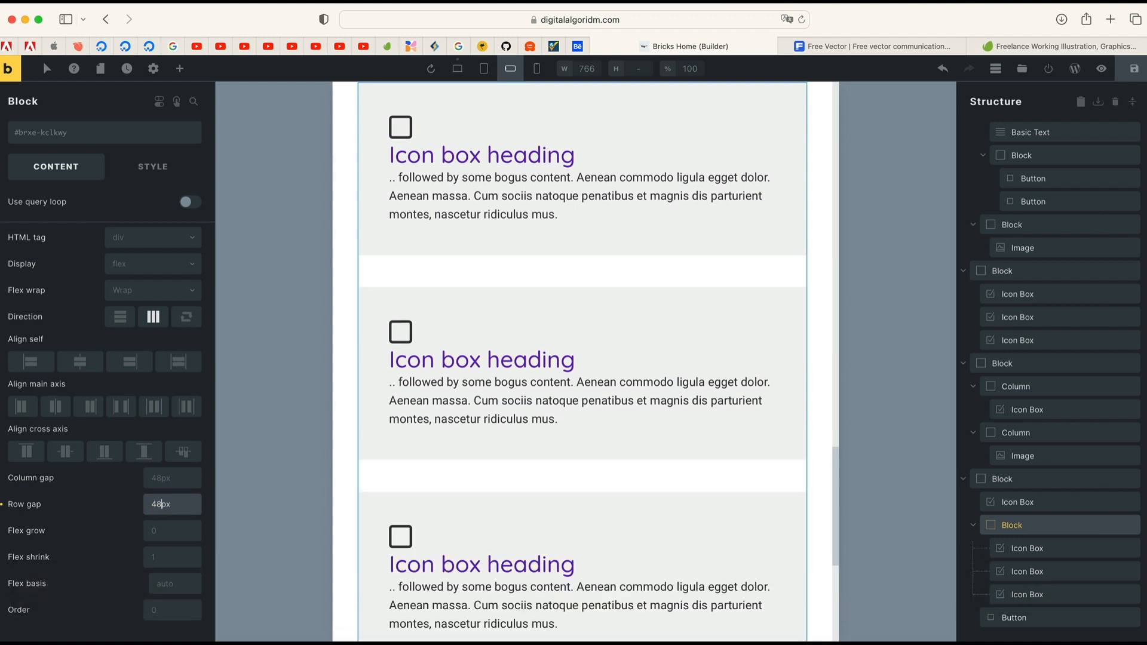
# - Examine the spacing of the page sections in mobile landscape and in mobile portrait
pyautogui.scroll(5, 583, 238)
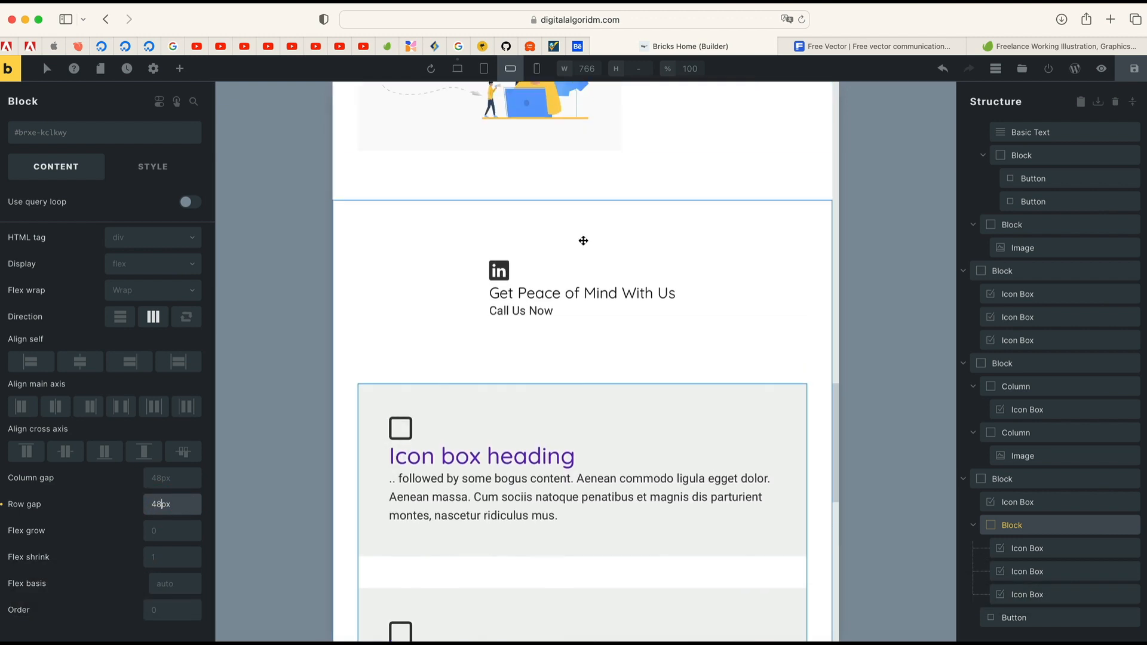
pyautogui.scroll(-10, 538, 419)
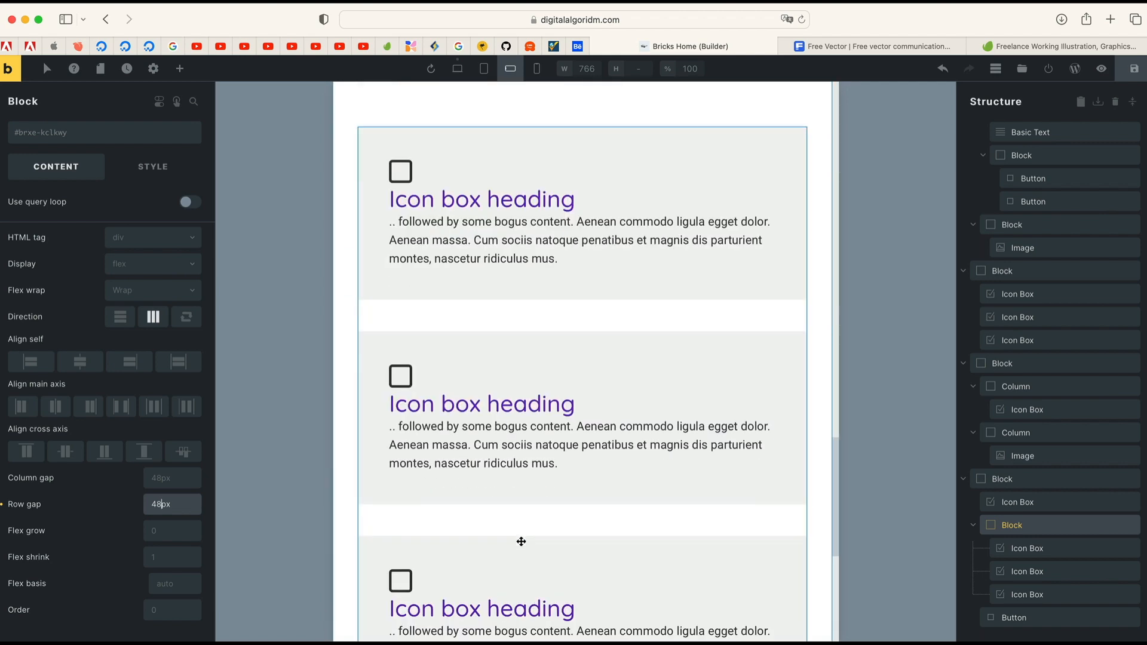
pyautogui.moveTo(657, 334)
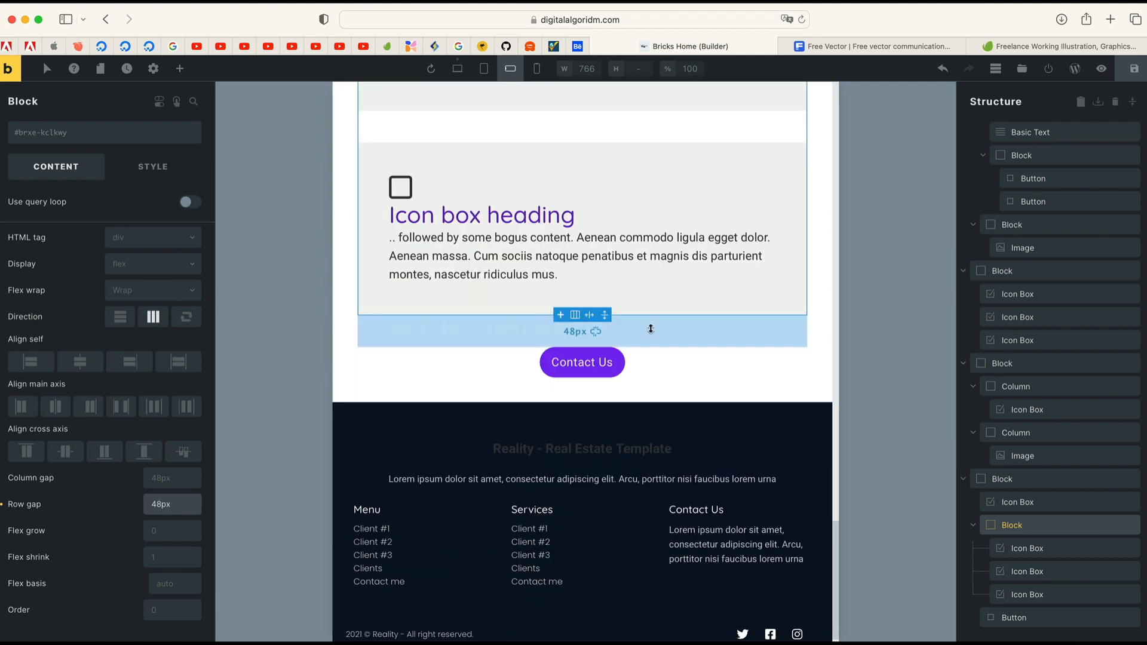
pyautogui.scroll(15, 651, 329)
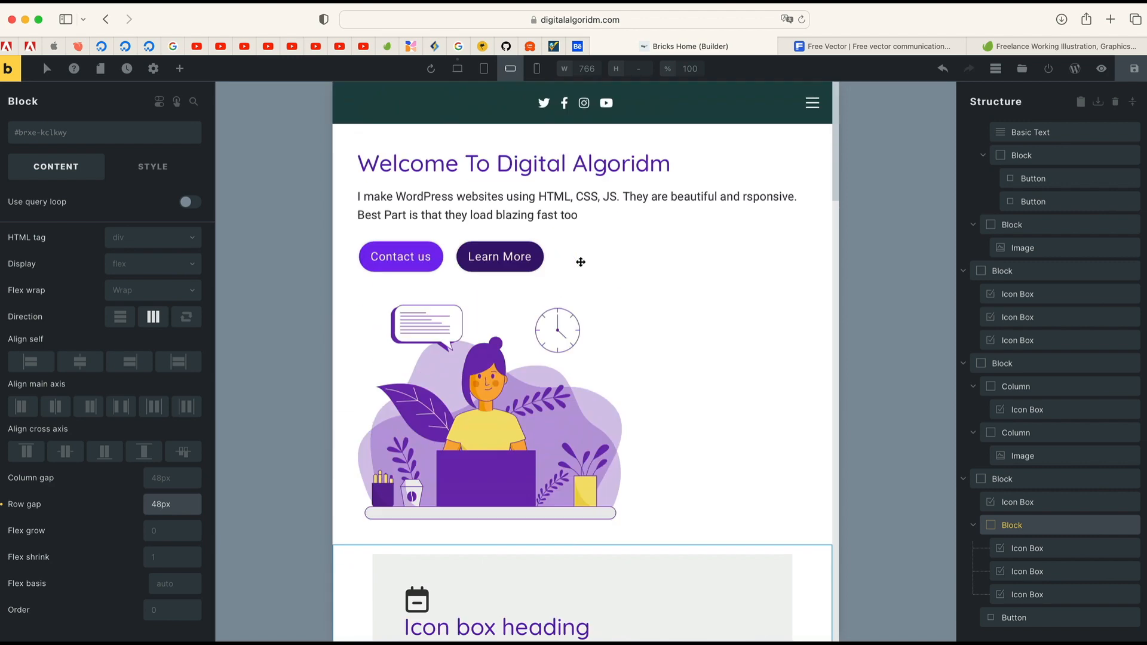
pyautogui.click(537, 69)
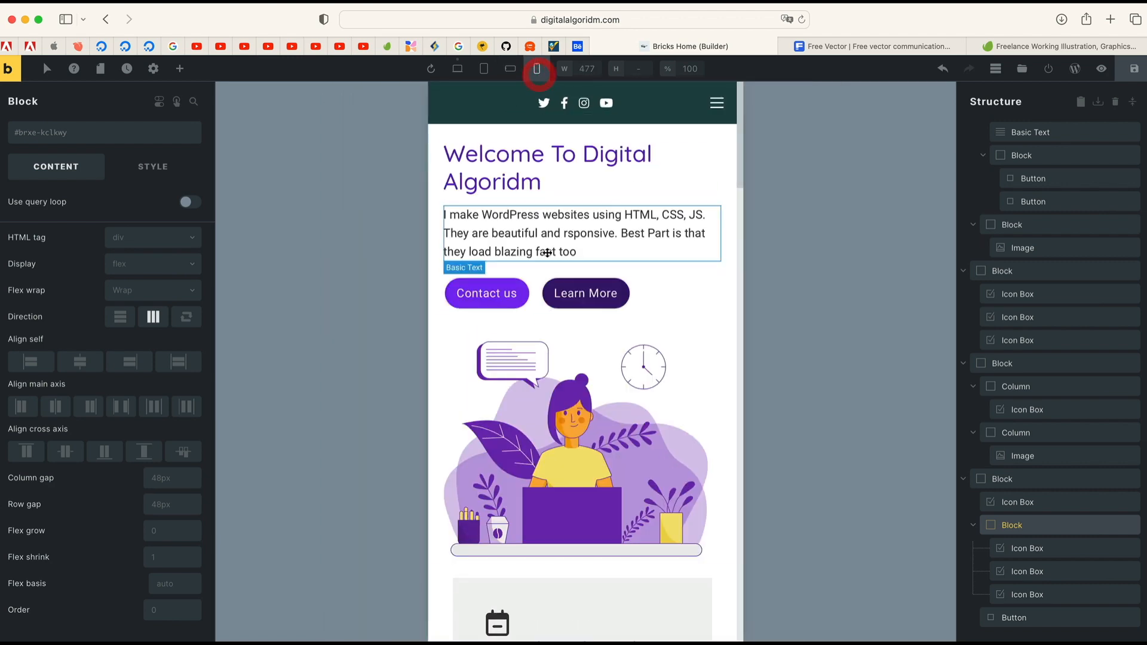
pyautogui.scroll(-10, 543, 360)
pyautogui.scroll(-7, 543, 359)
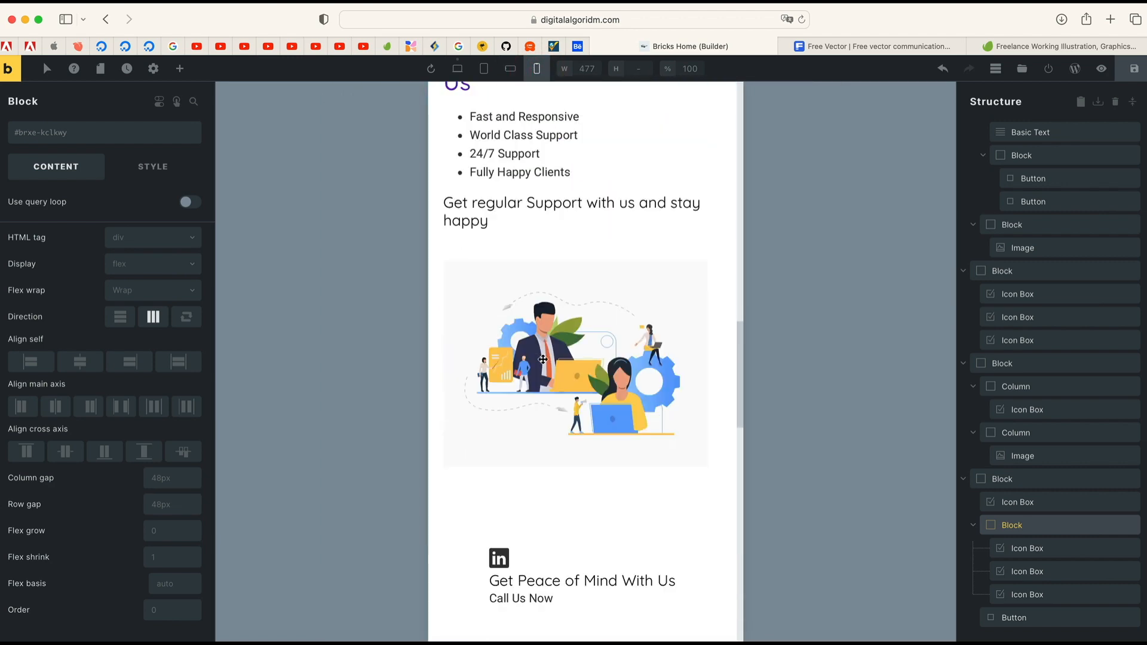
pyautogui.scroll(-6, 563, 423)
pyautogui.scroll(-12, 564, 423)
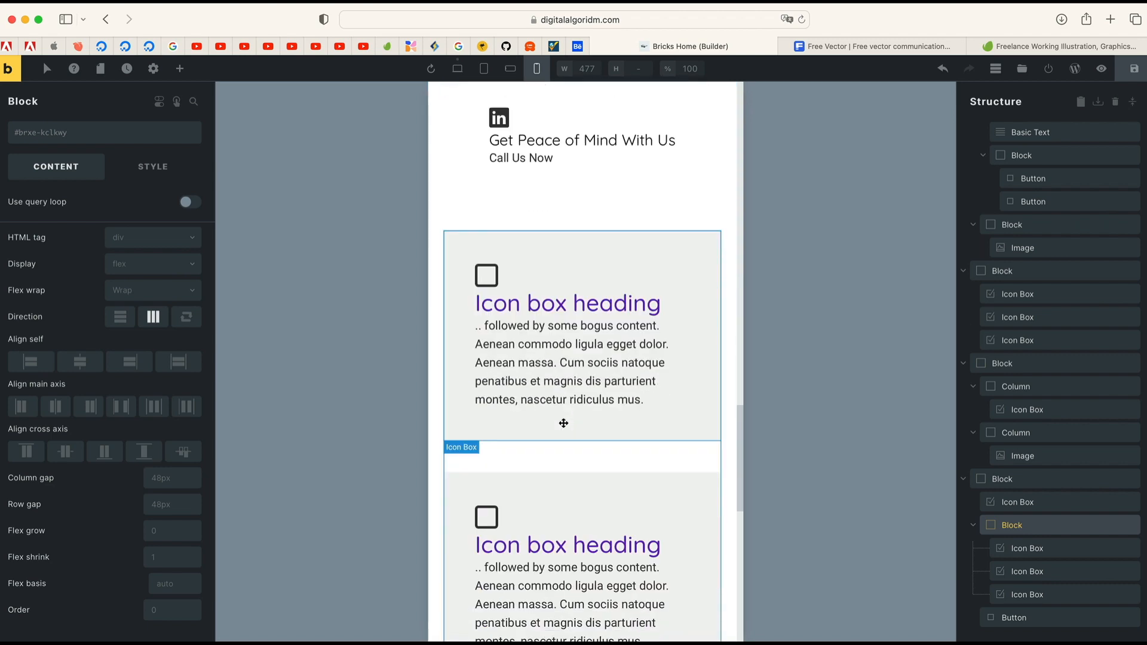
pyautogui.scroll(15, 564, 427)
pyautogui.scroll(8, 565, 426)
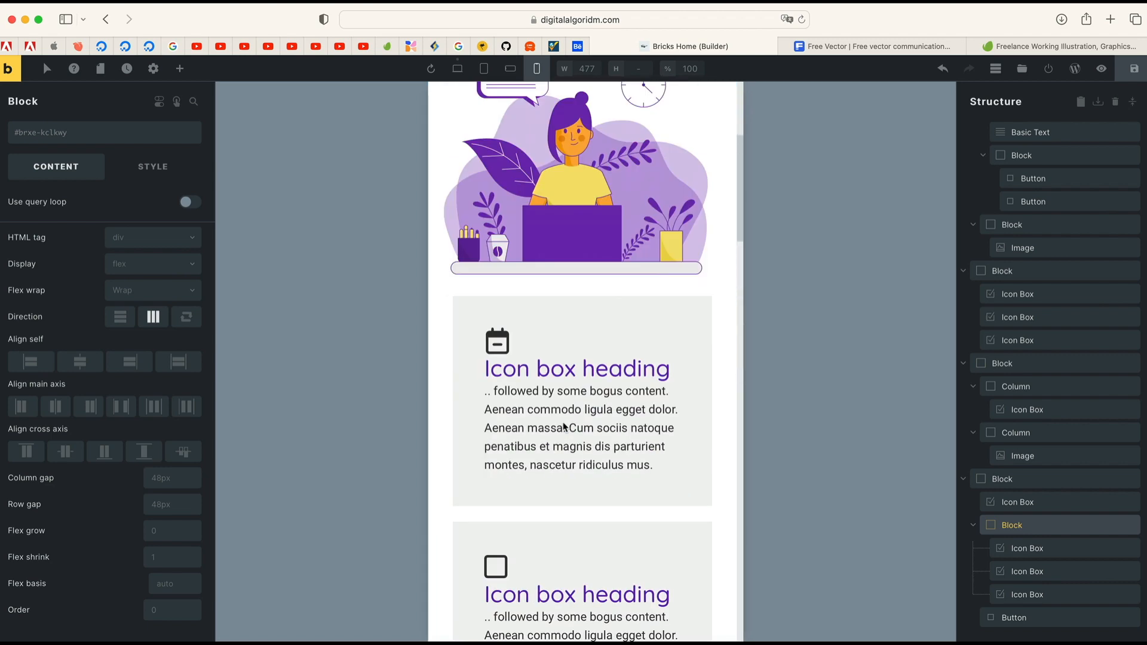
# - Review the whole page in the desktop layout and compare it with the tablet, mobile landscape and mobile portrait previews
pyautogui.click(458, 69)
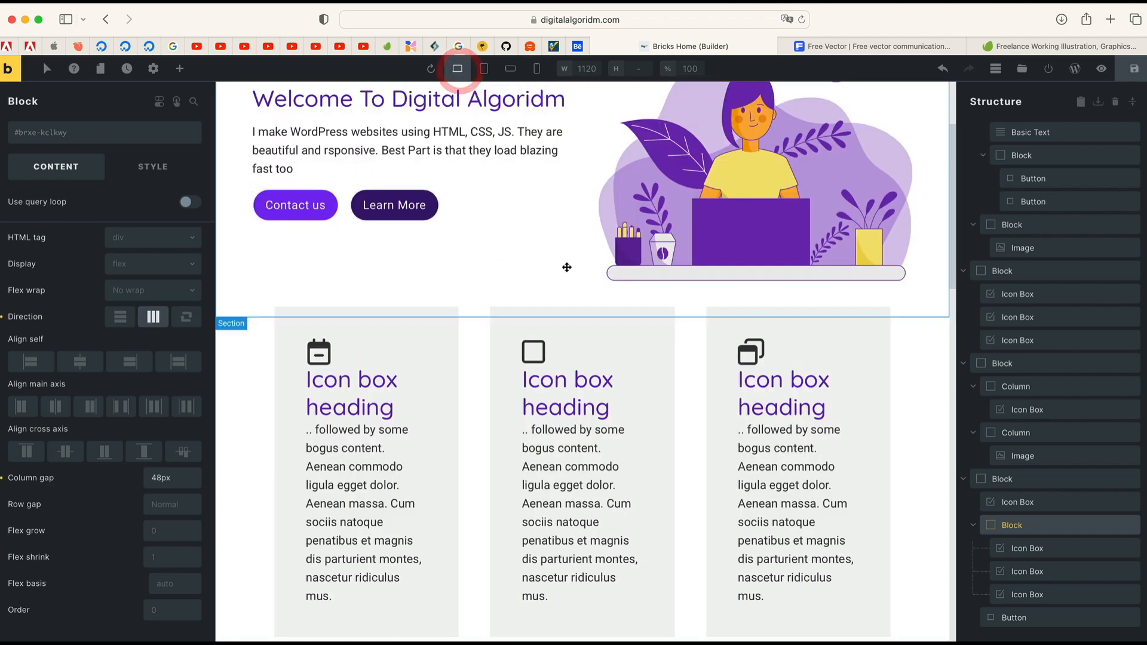
pyautogui.scroll(4, 566, 264)
pyautogui.scroll(-10, 599, 328)
pyautogui.scroll(-8, 600, 328)
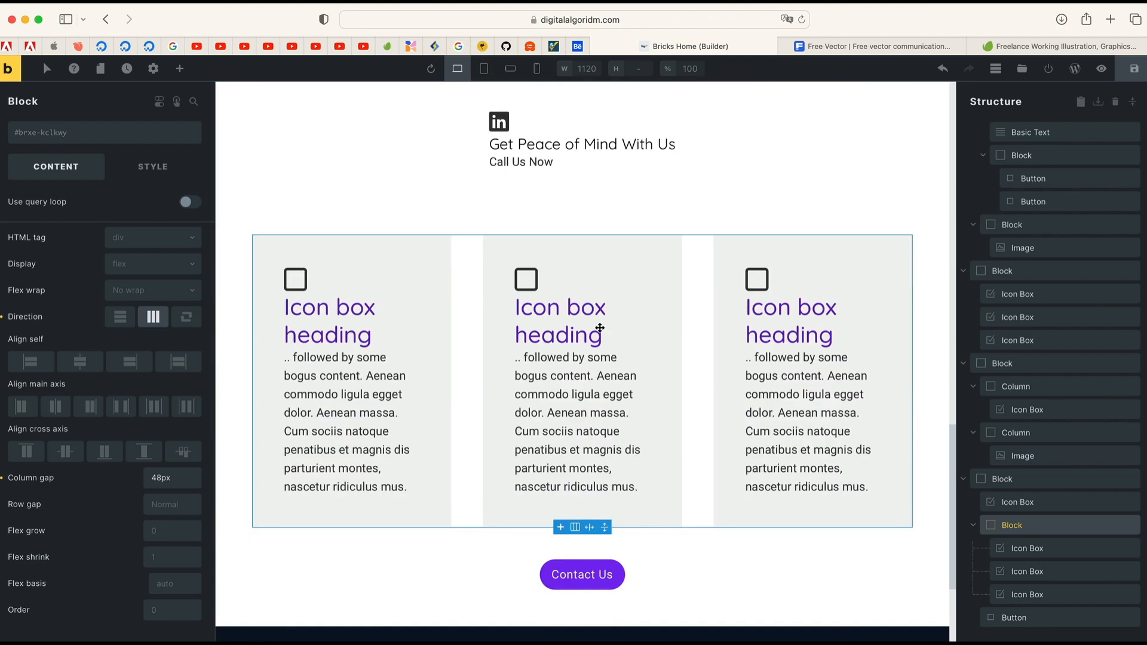
pyautogui.scroll(15, 600, 328)
pyautogui.scroll(2, 600, 328)
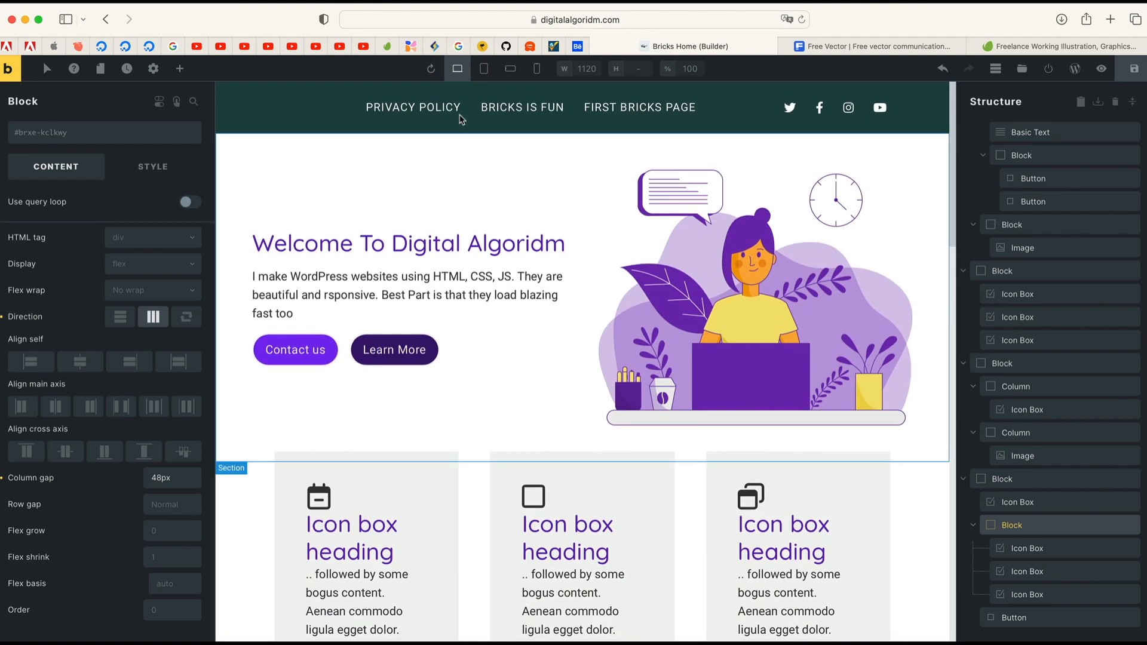
pyautogui.click(484, 70)
pyautogui.click(502, 70)
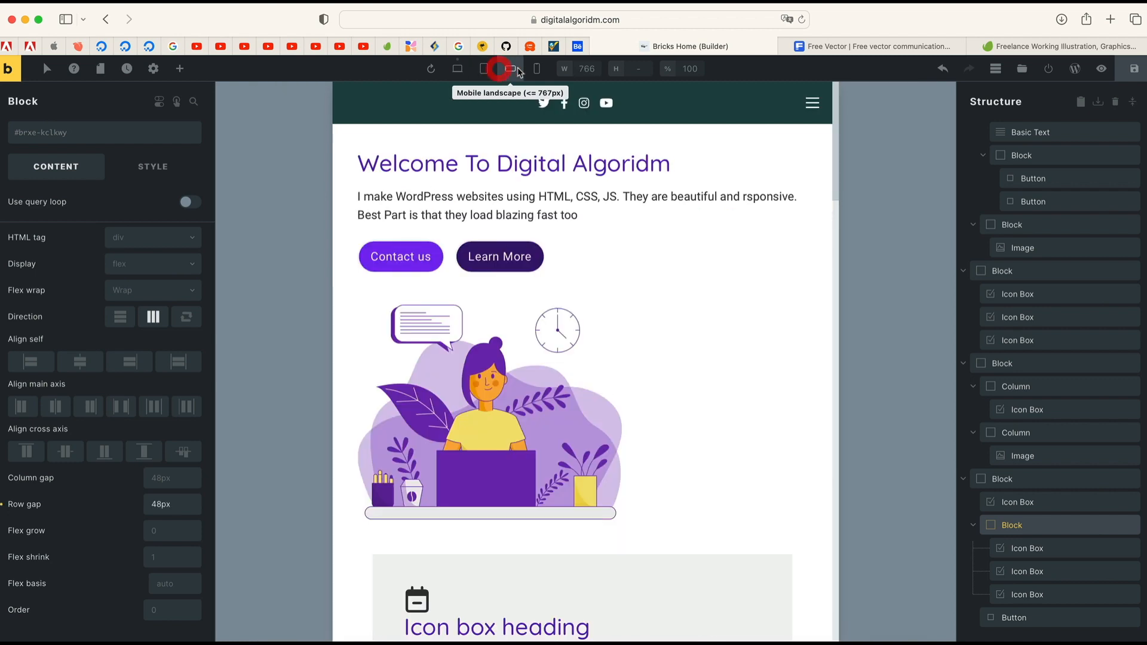
pyautogui.click(536, 69)
pyautogui.click(456, 69)
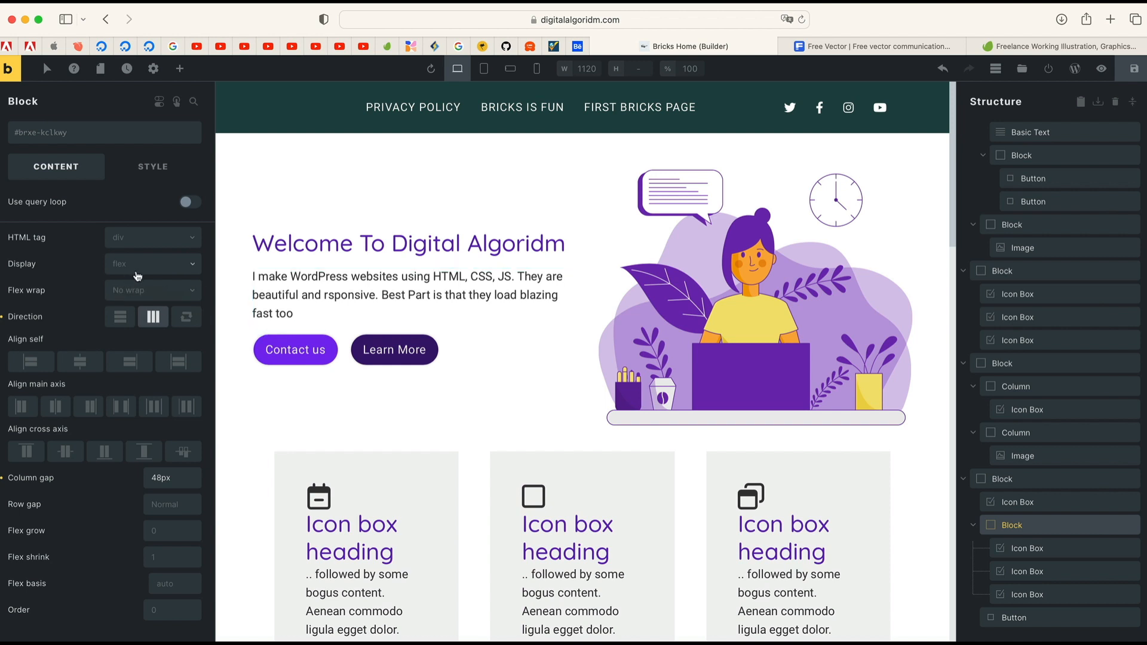
pyautogui.click(139, 277)
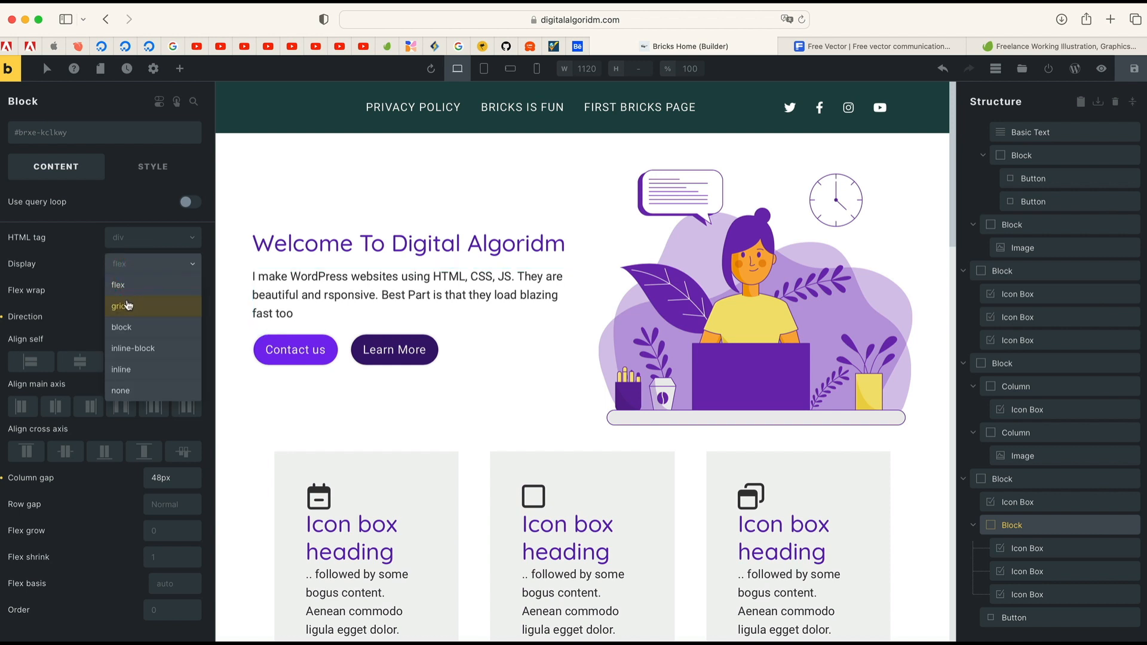
pyautogui.click(89, 265)
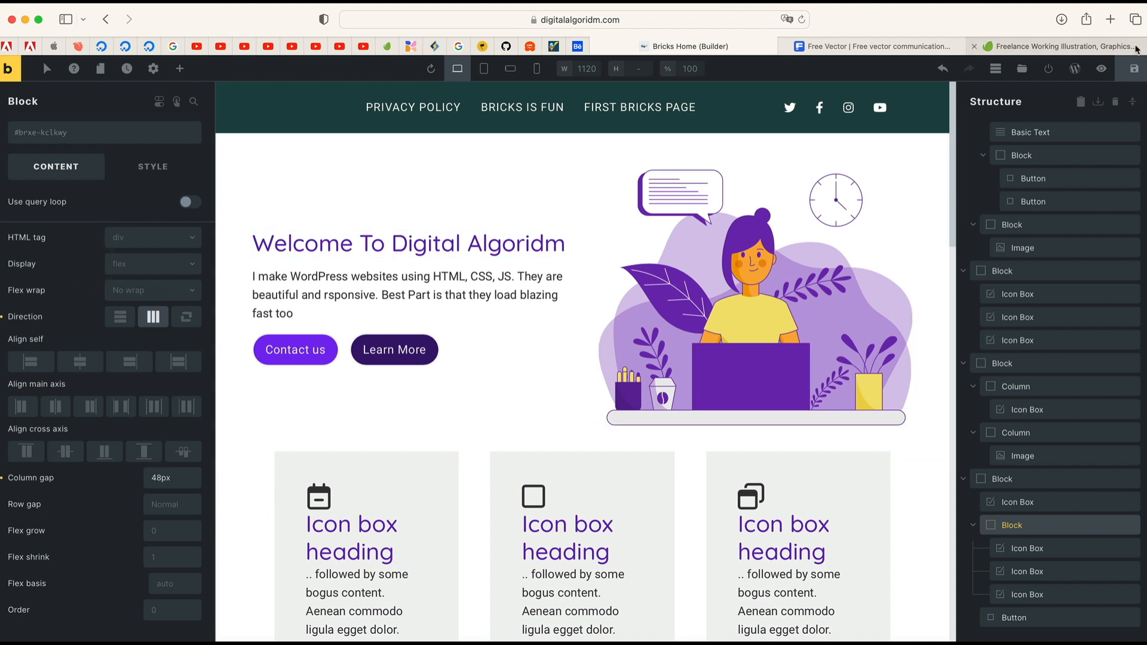
# - Save the finished Bricks Home page and publish it
pyautogui.click(1134, 74)
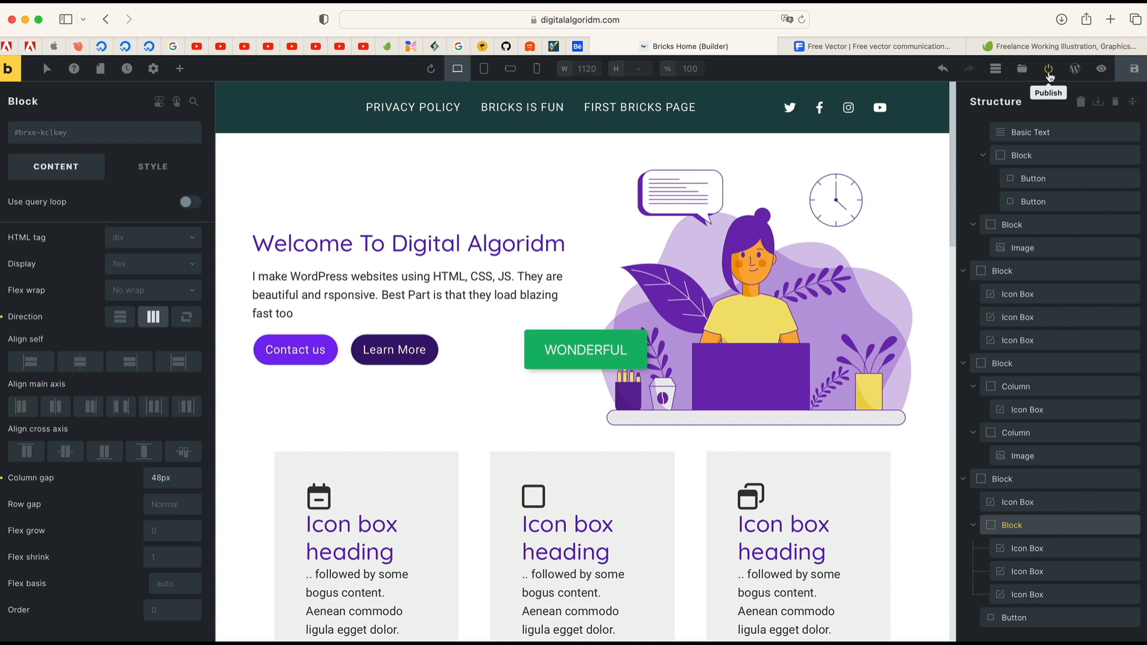
pyautogui.click(1050, 69)
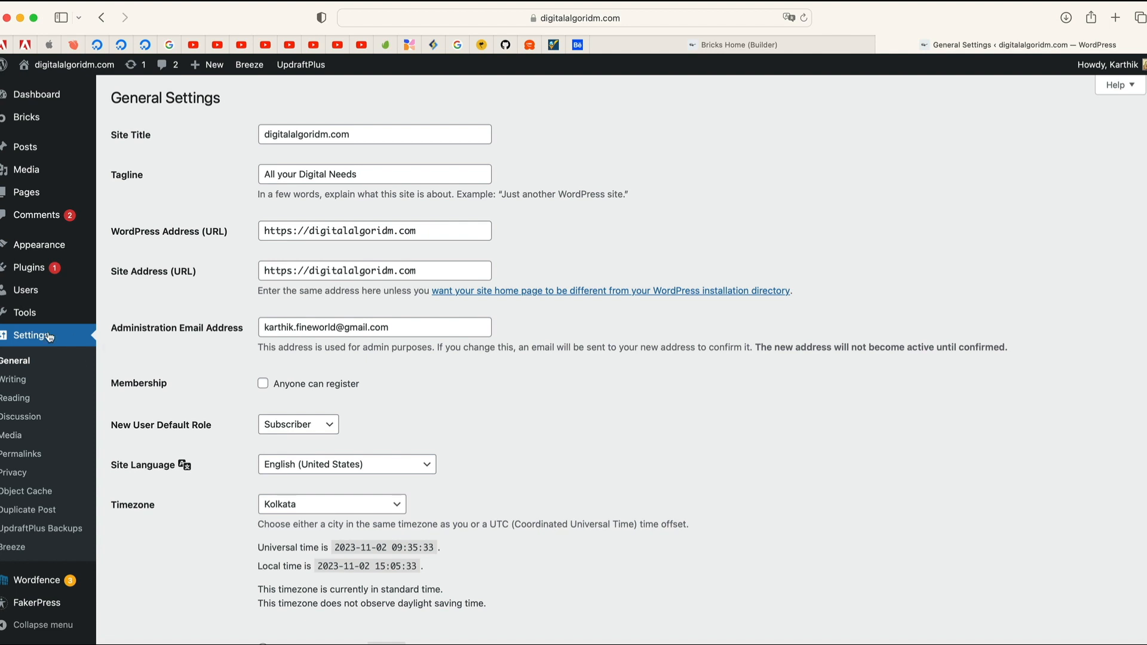
# - In the WordPress reading settings, assign Bricks Home as the static homepage, keep Blog as the posts page, and save the changes
pyautogui.click(49, 337)
pyautogui.click(24, 402)
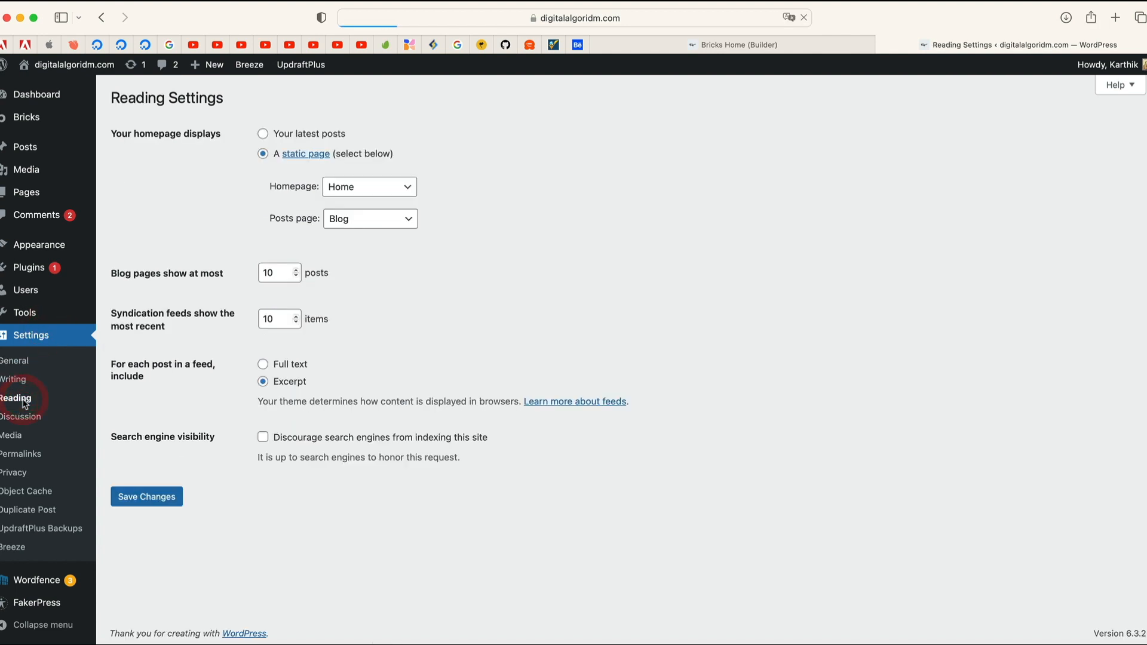
pyautogui.click(385, 186)
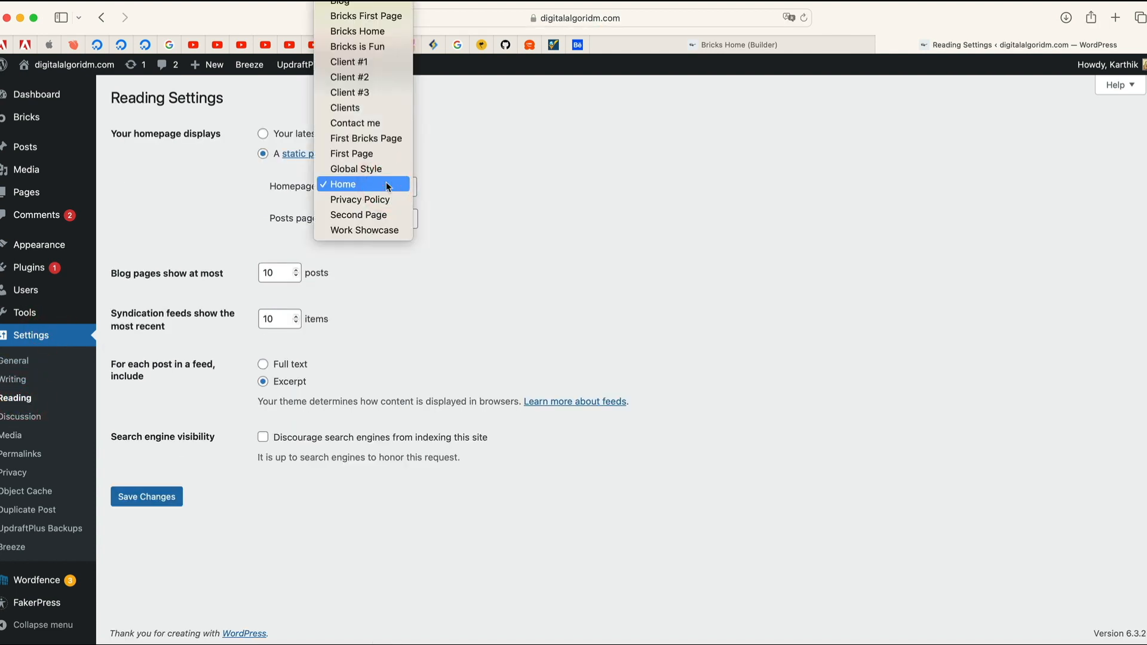
pyautogui.click(403, 31)
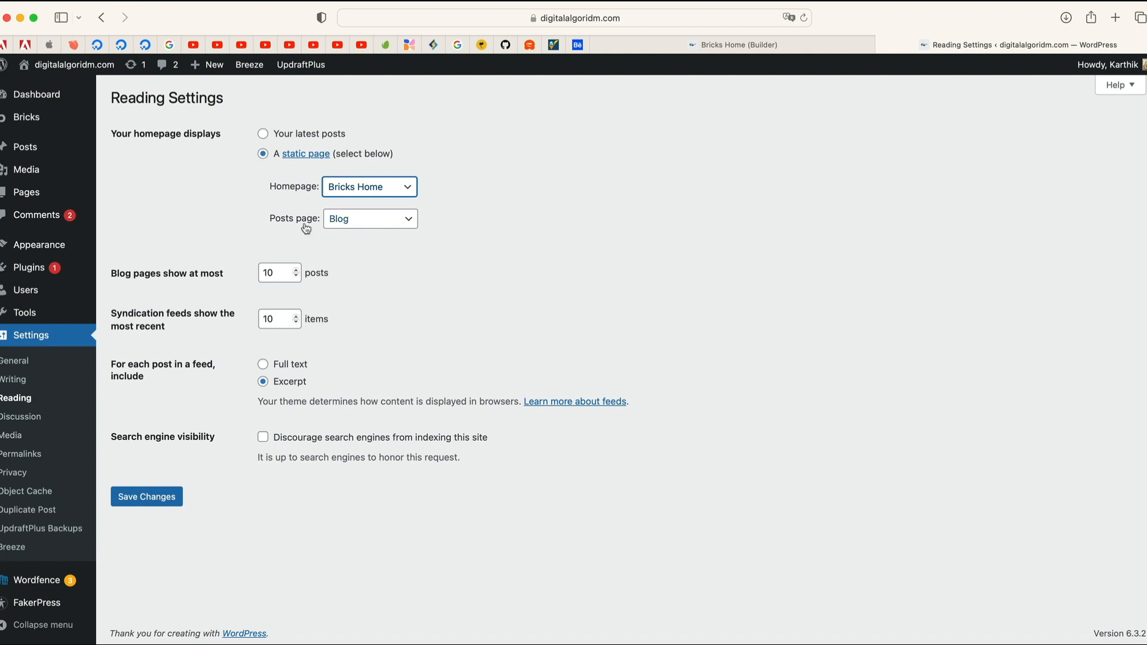
pyautogui.click(359, 225)
pyautogui.click(361, 225)
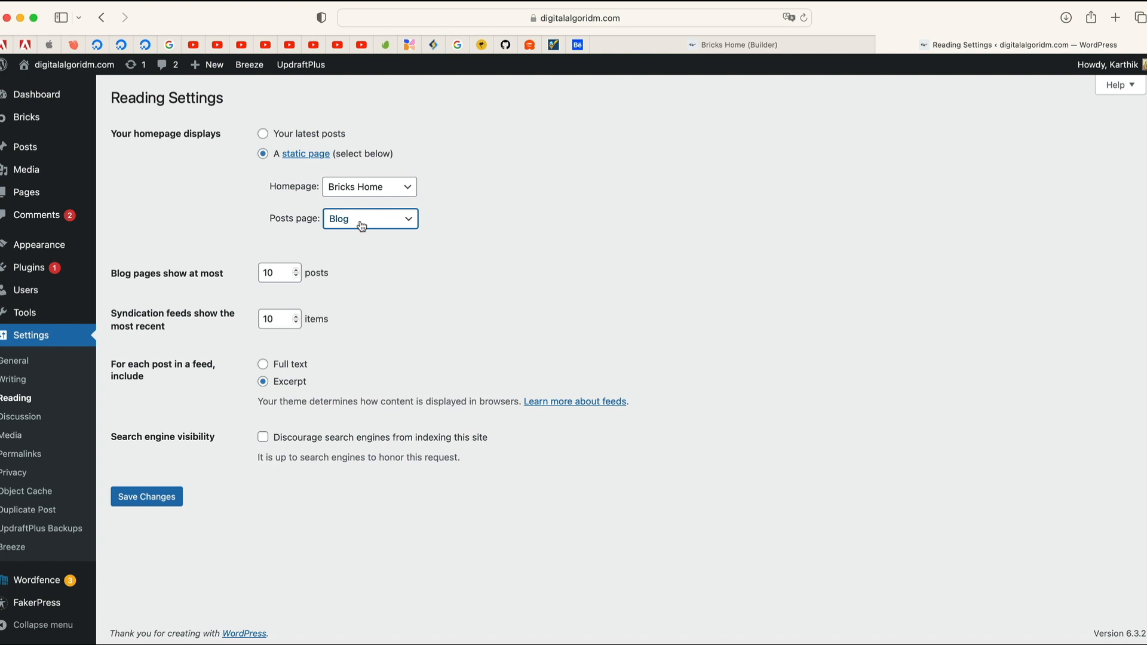
pyautogui.click(156, 497)
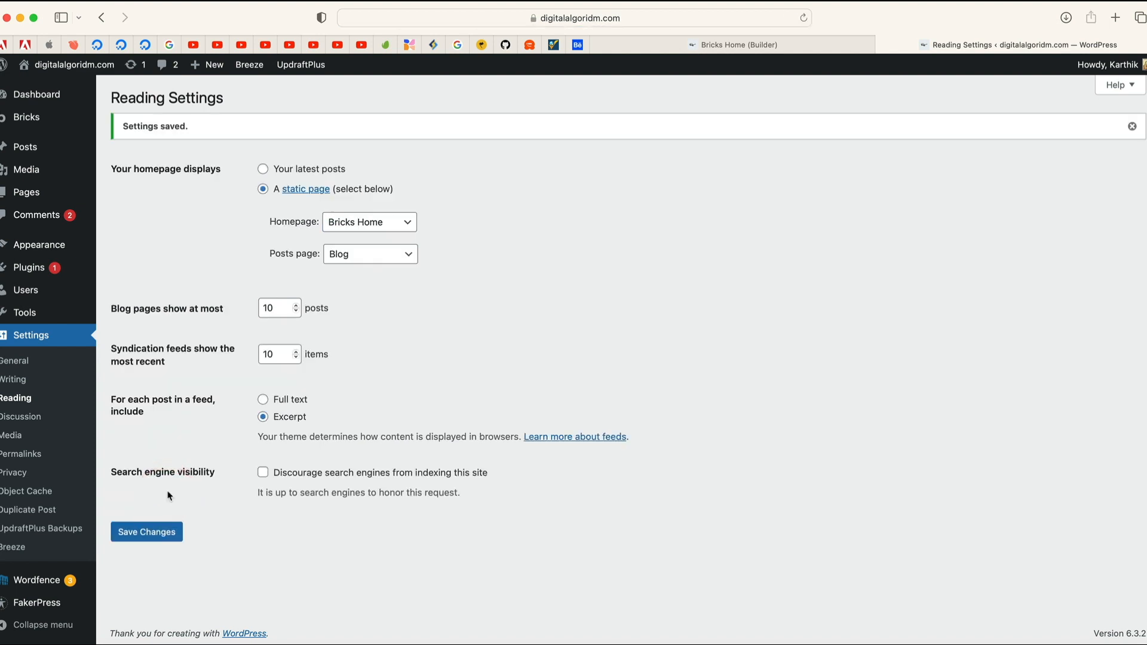
# - Visit the live site and look through the sections of its new homepage
pyautogui.click(51, 90)
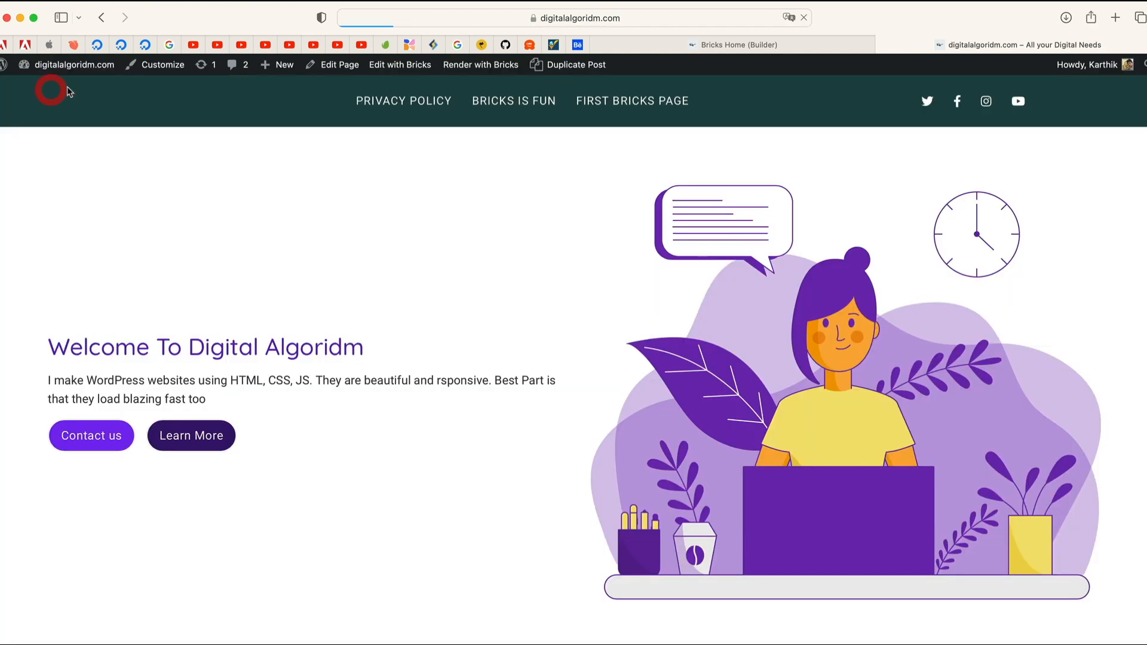
pyautogui.scroll(-5, 417, 324)
pyautogui.scroll(-15, 417, 323)
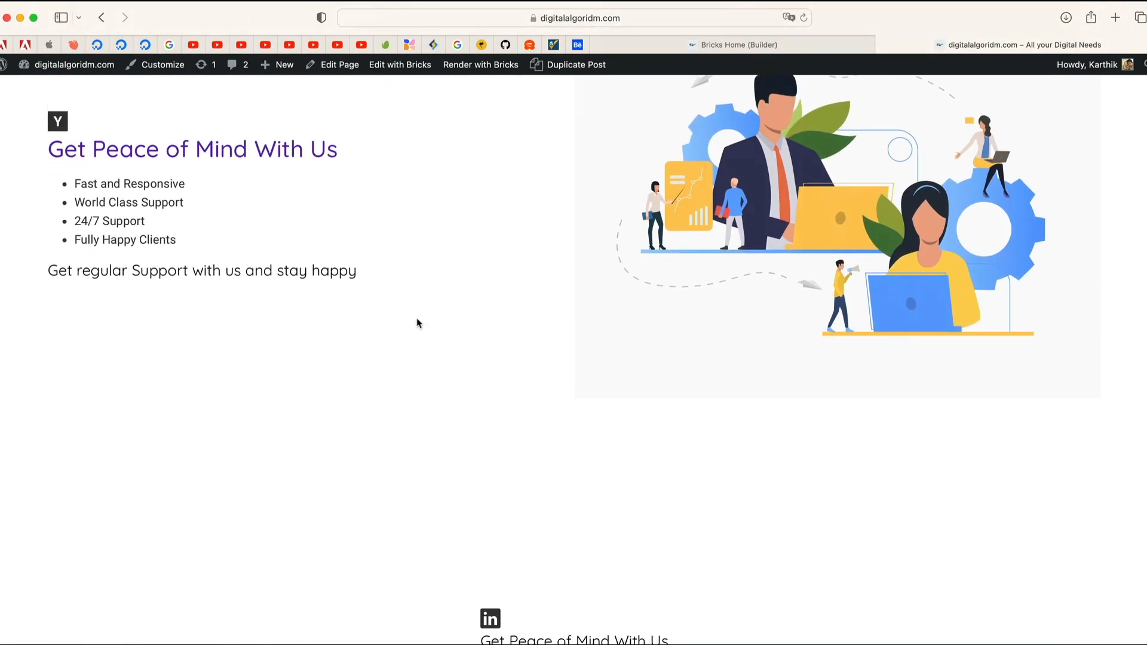
pyautogui.scroll(20, 417, 323)
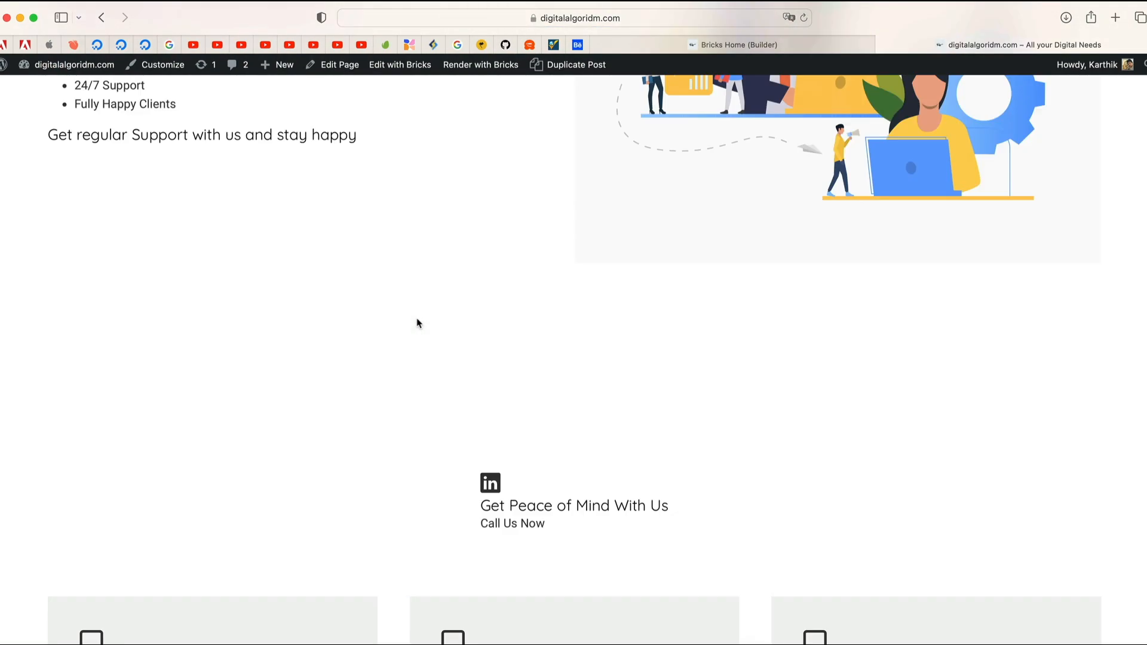